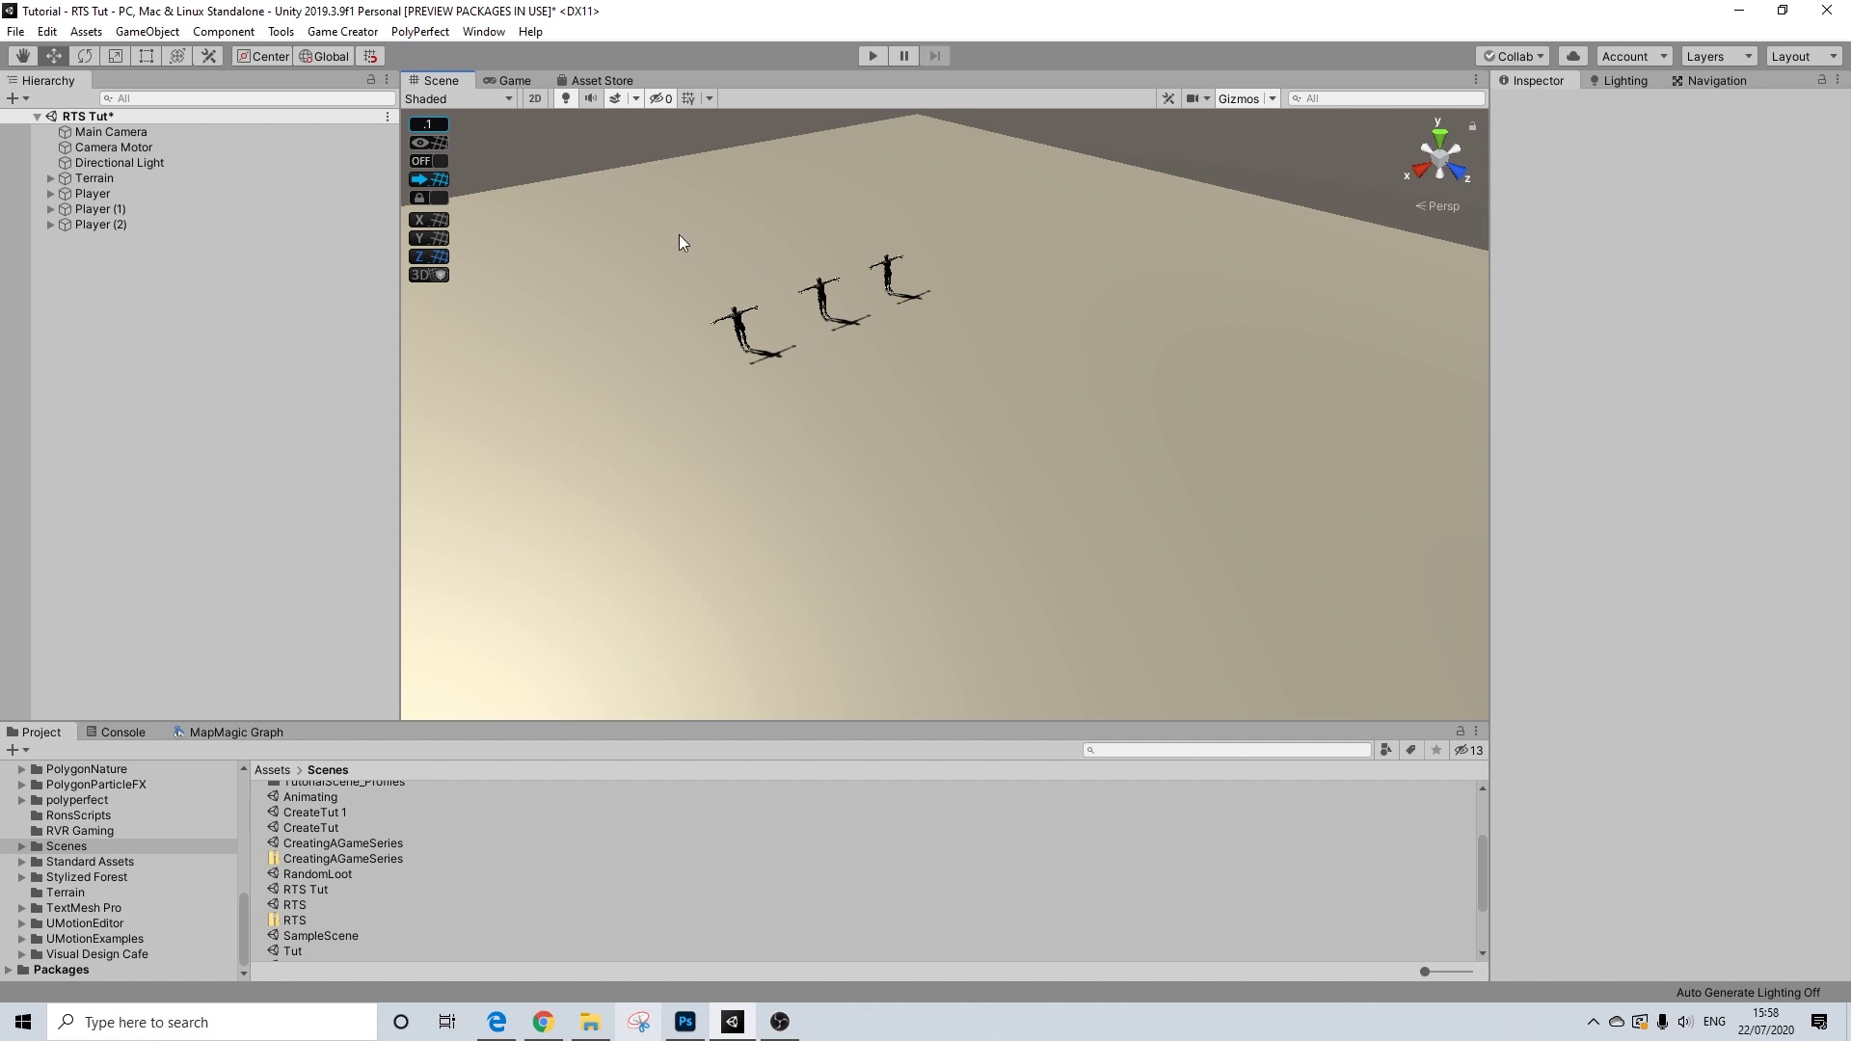
- Deactivate and delete the Player (1) and Player (2) copies, then select the original Player
{"action": "left_click", "coordinate": [131, 211]}
{"action": "left_click", "coordinate": [125, 224], "text": "shift"}
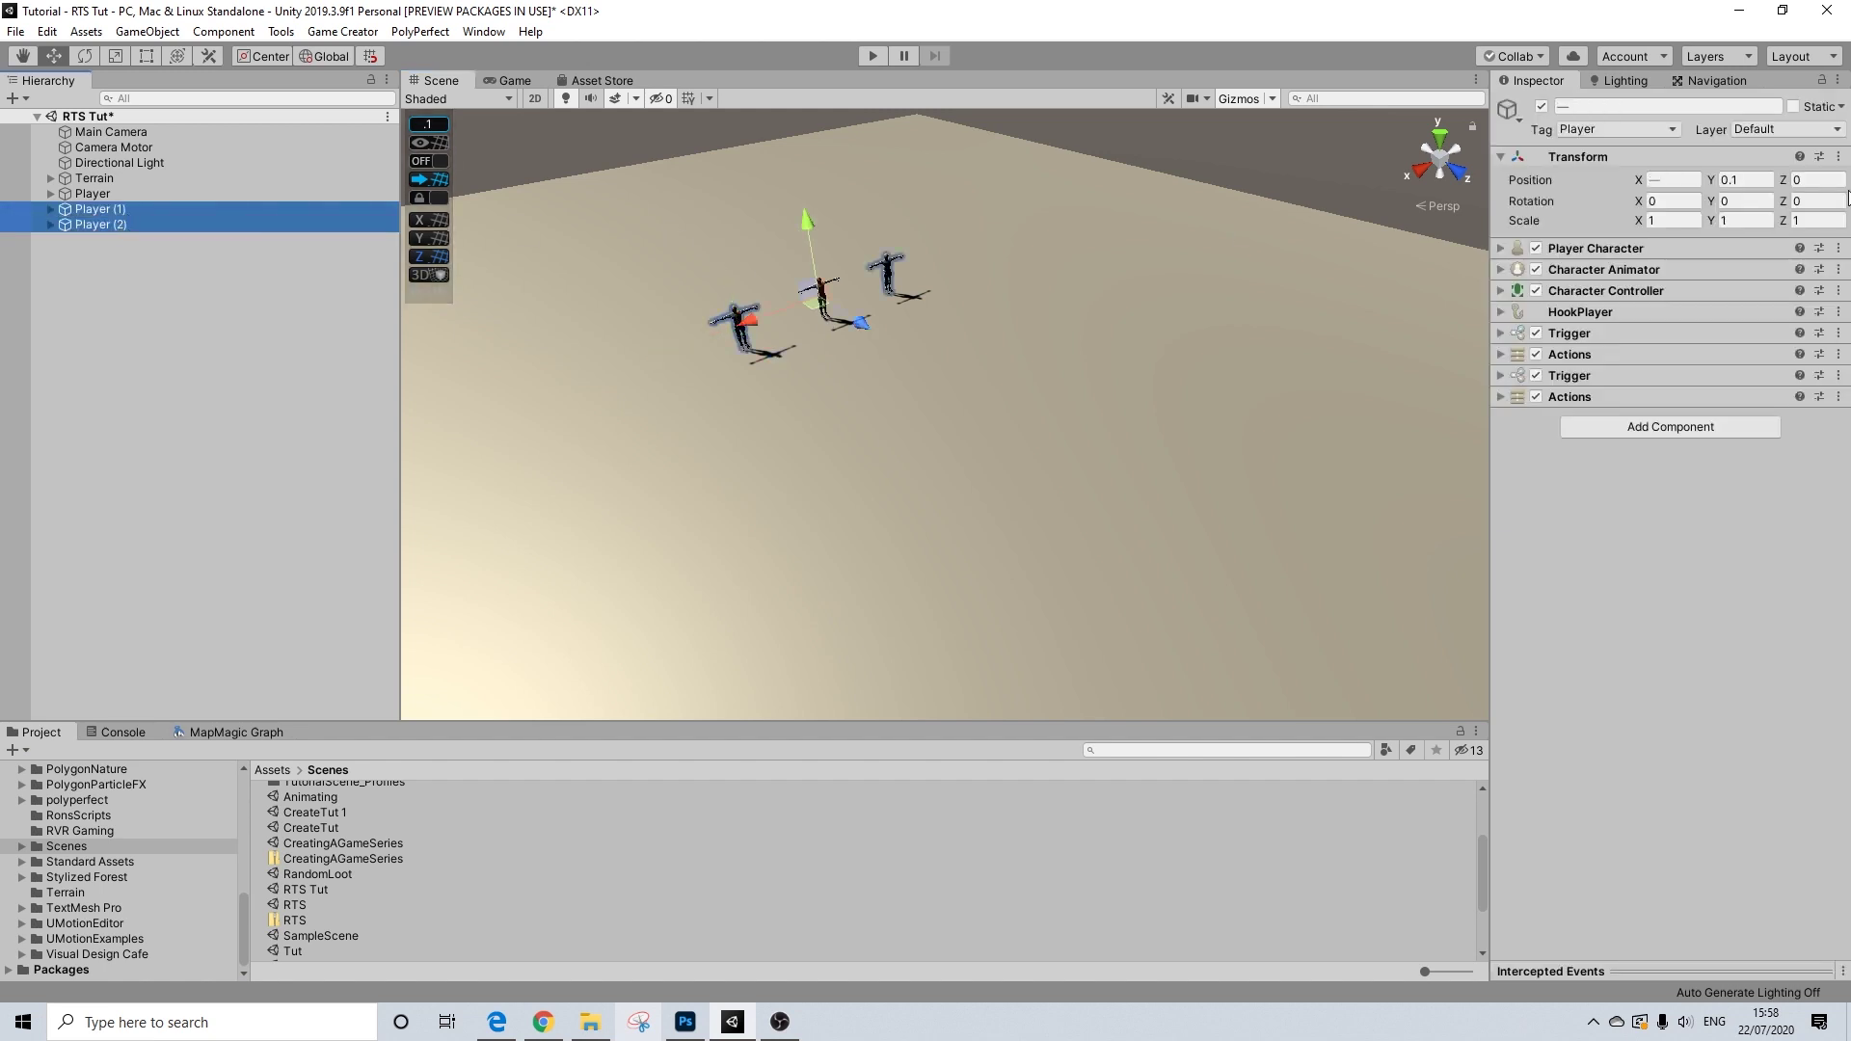
{"action": "left_click", "coordinate": [1543, 107]}
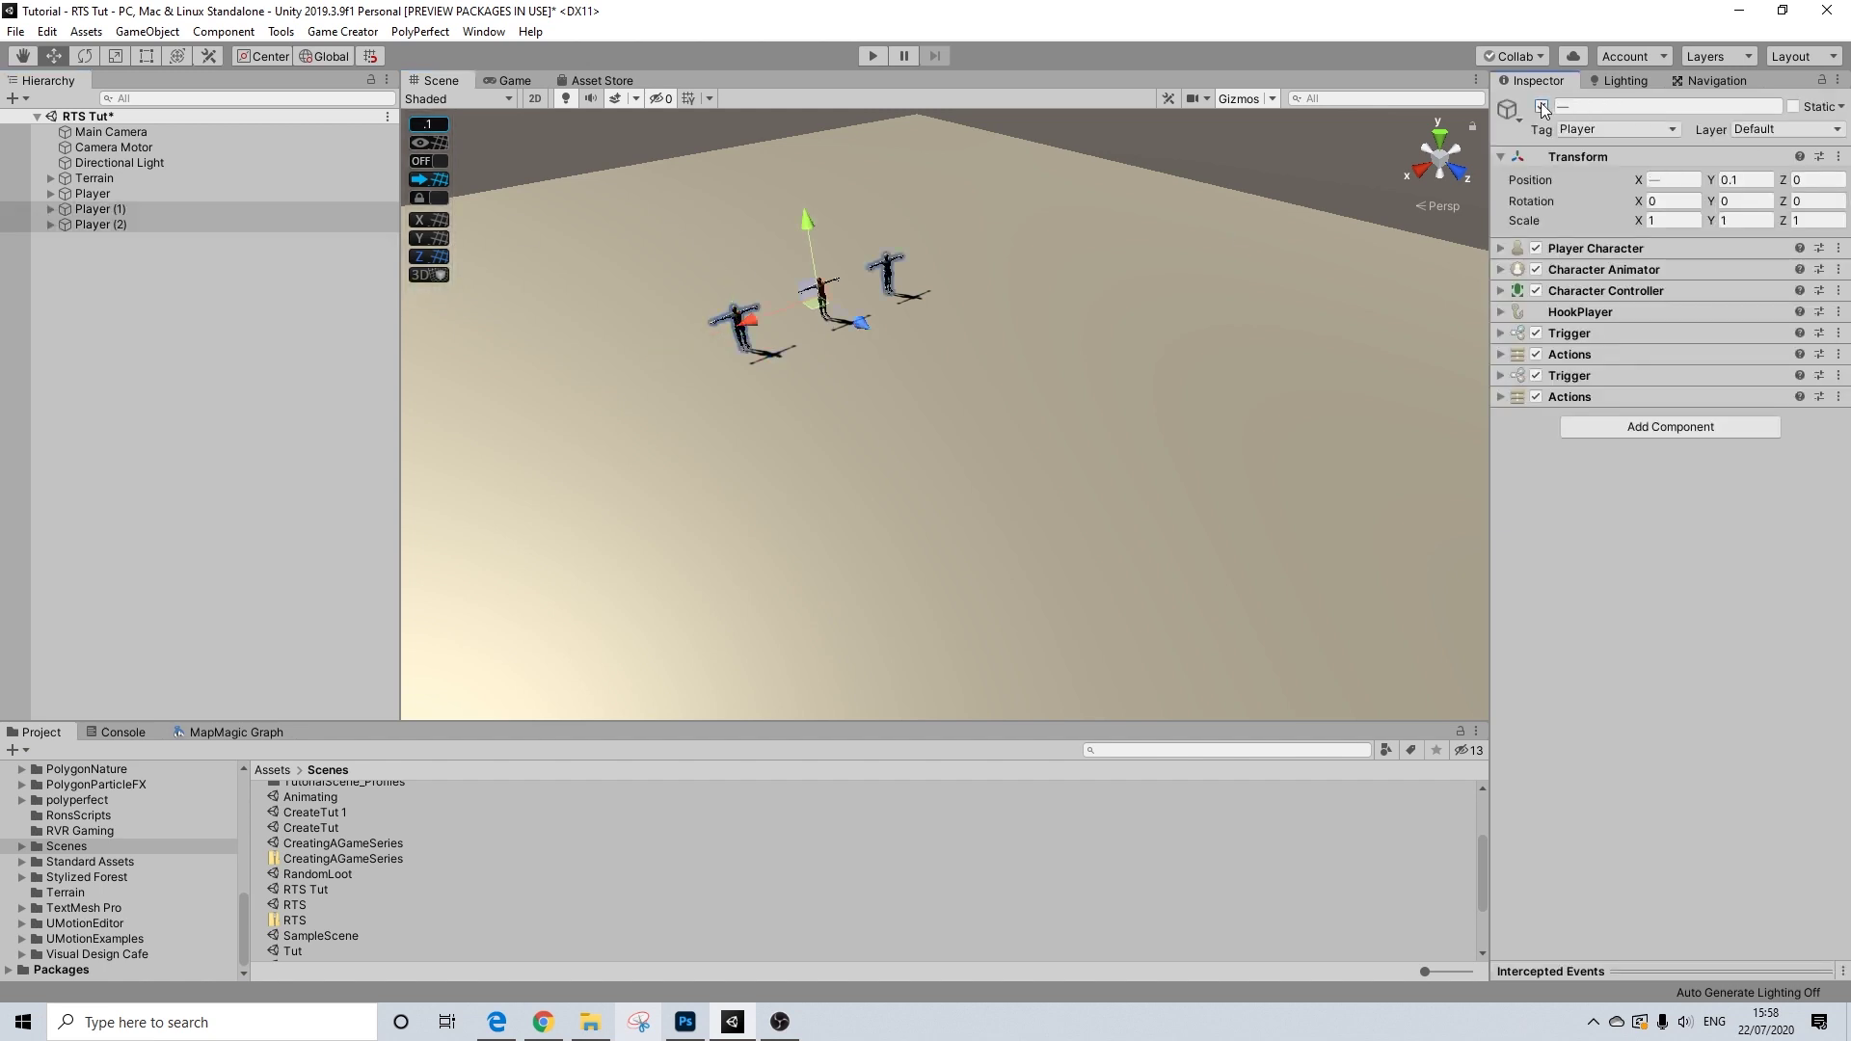
{"action": "left_click", "coordinate": [1243, 130]}
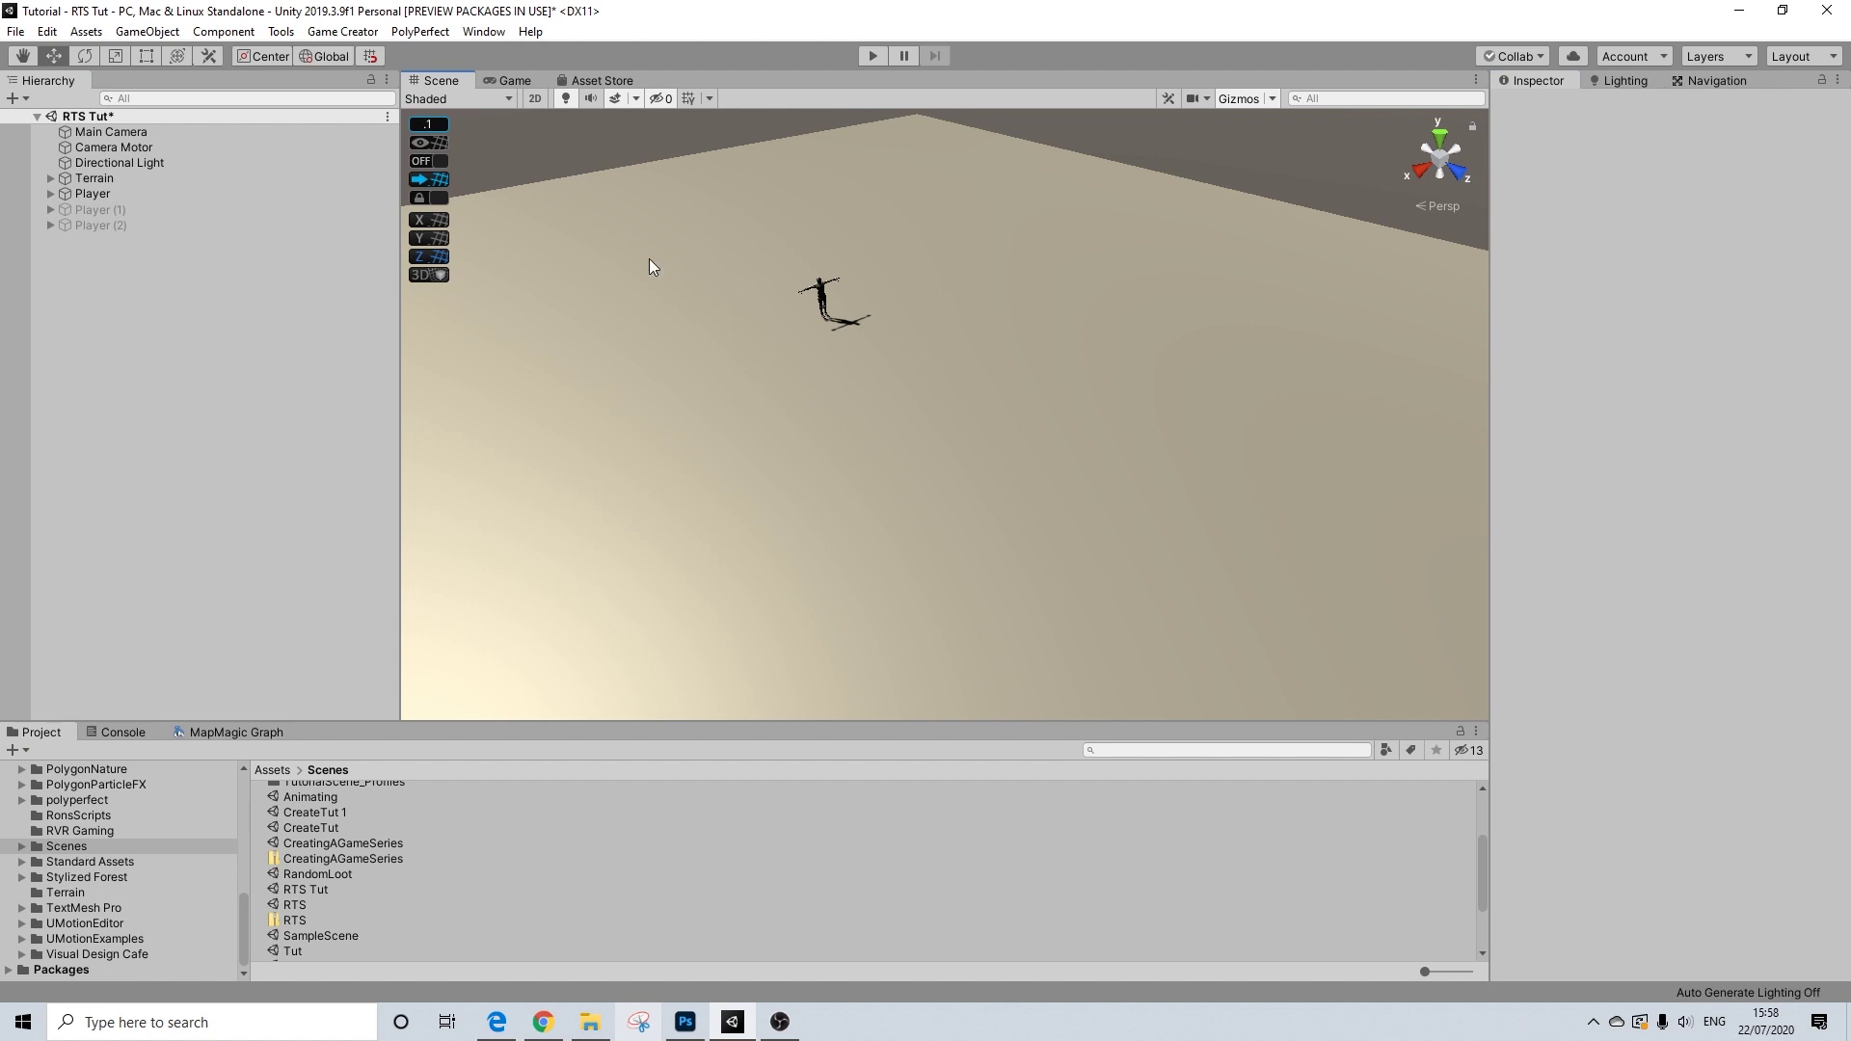
{"action": "left_click", "coordinate": [96, 210]}
{"action": "left_click", "coordinate": [144, 224], "text": "shift"}
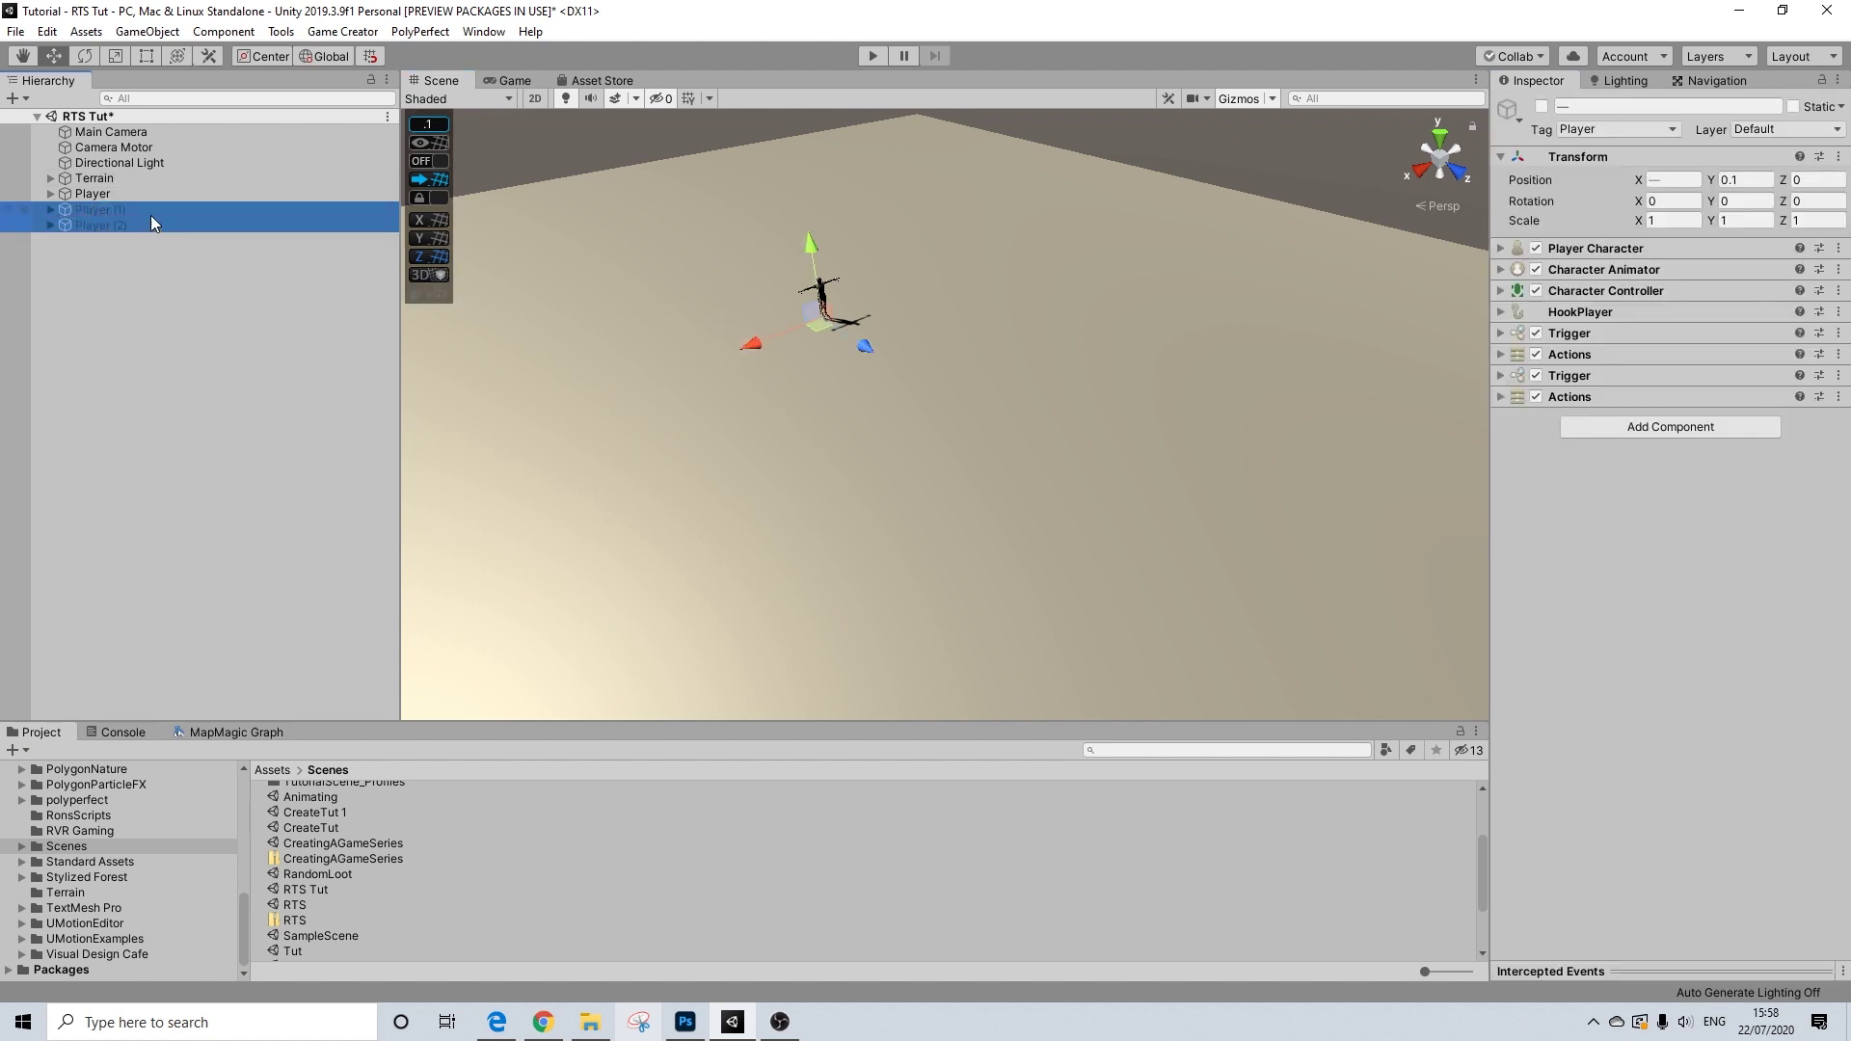
{"action": "key", "text": "Delete"}
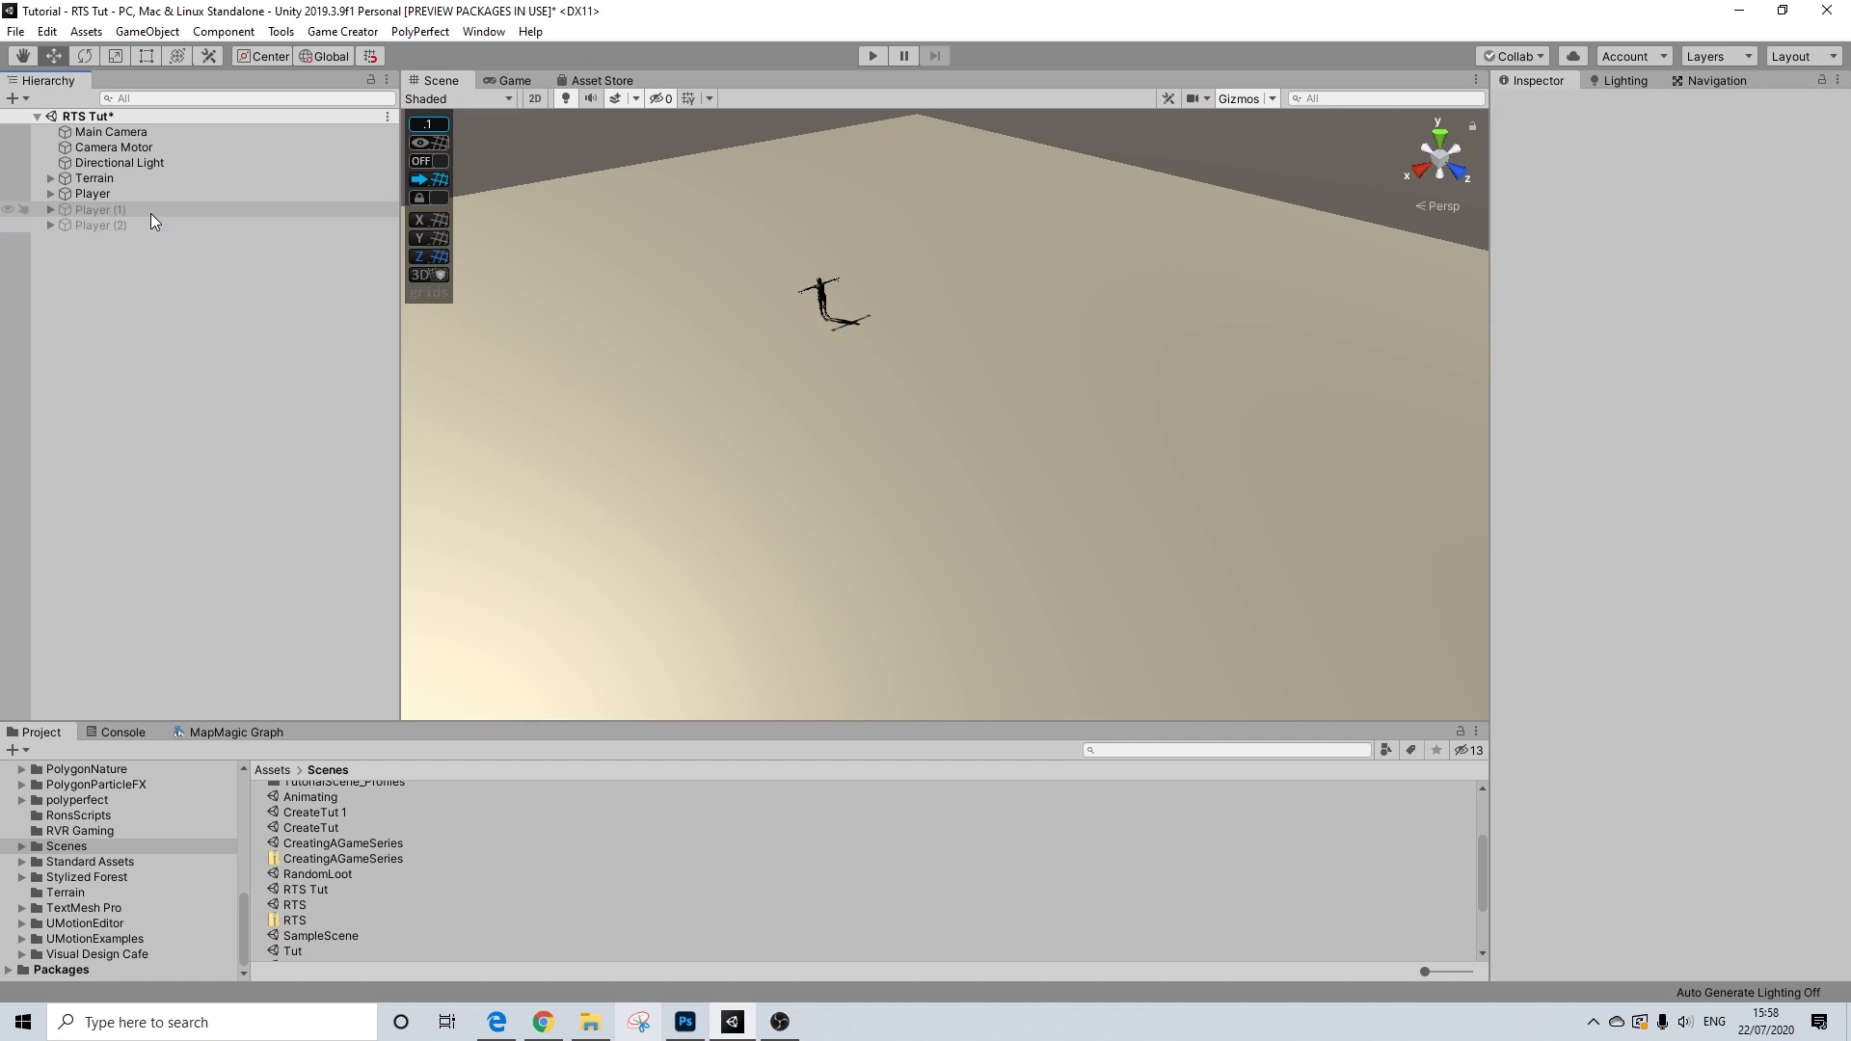
{"action": "left_click", "coordinate": [100, 194]}
- Add a Character Melee component to the Player by searching 'mel'
{"action": "left_click", "coordinate": [1577, 424]}
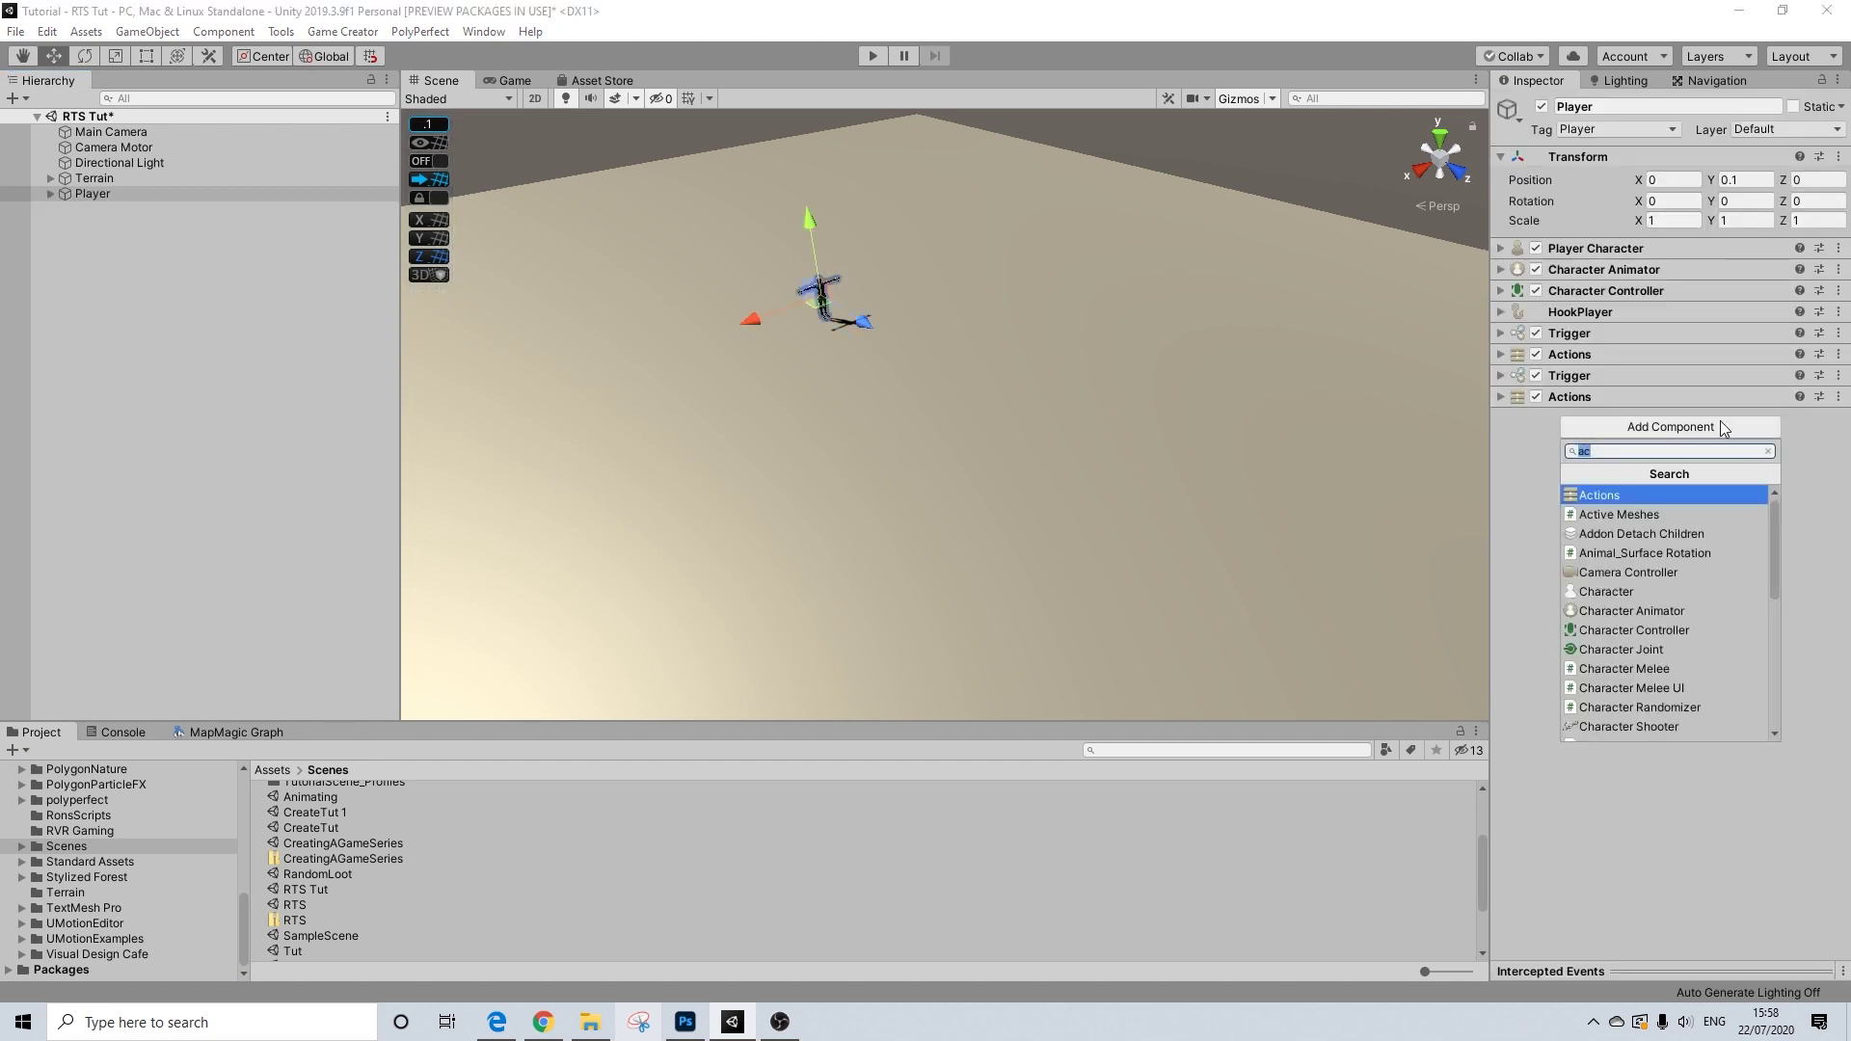
{"action": "type", "text": "char"}
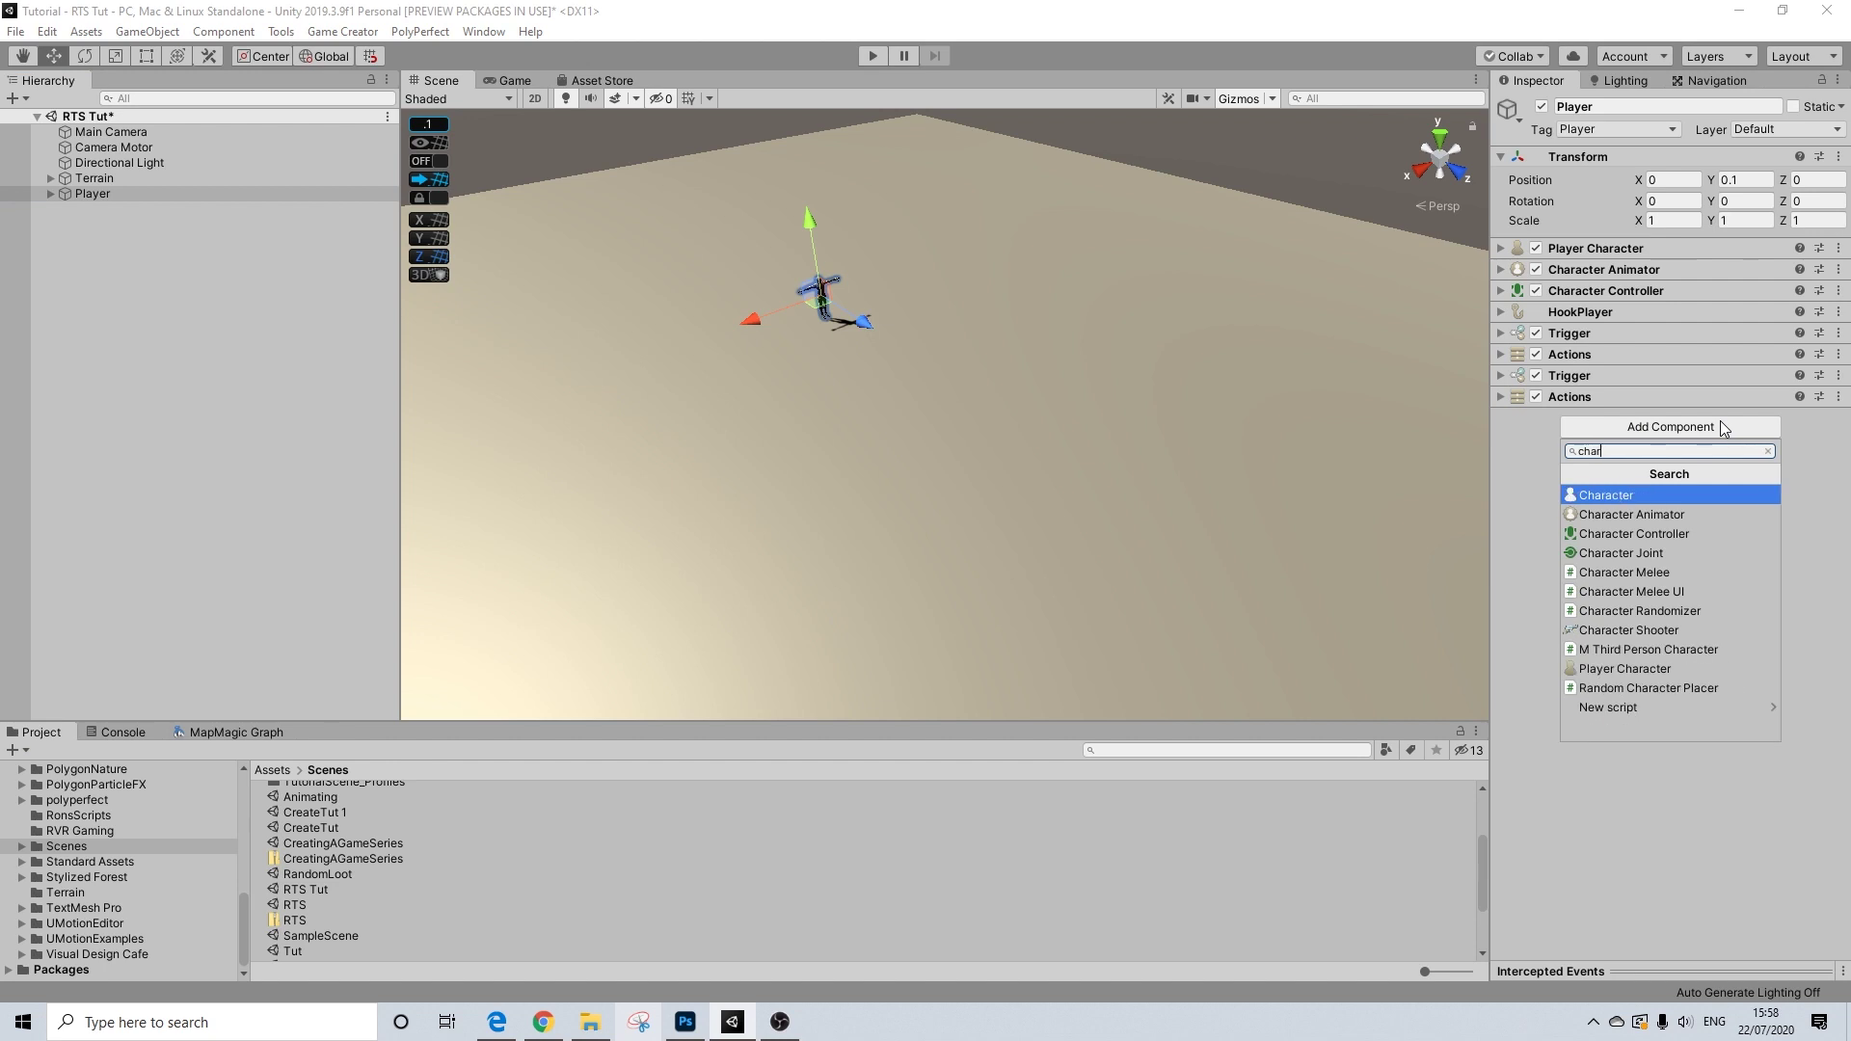
{"action": "key", "text": "BackSpace"}
{"action": "key", "text": "BackSpace"}
{"action": "type", "text": "mel"}
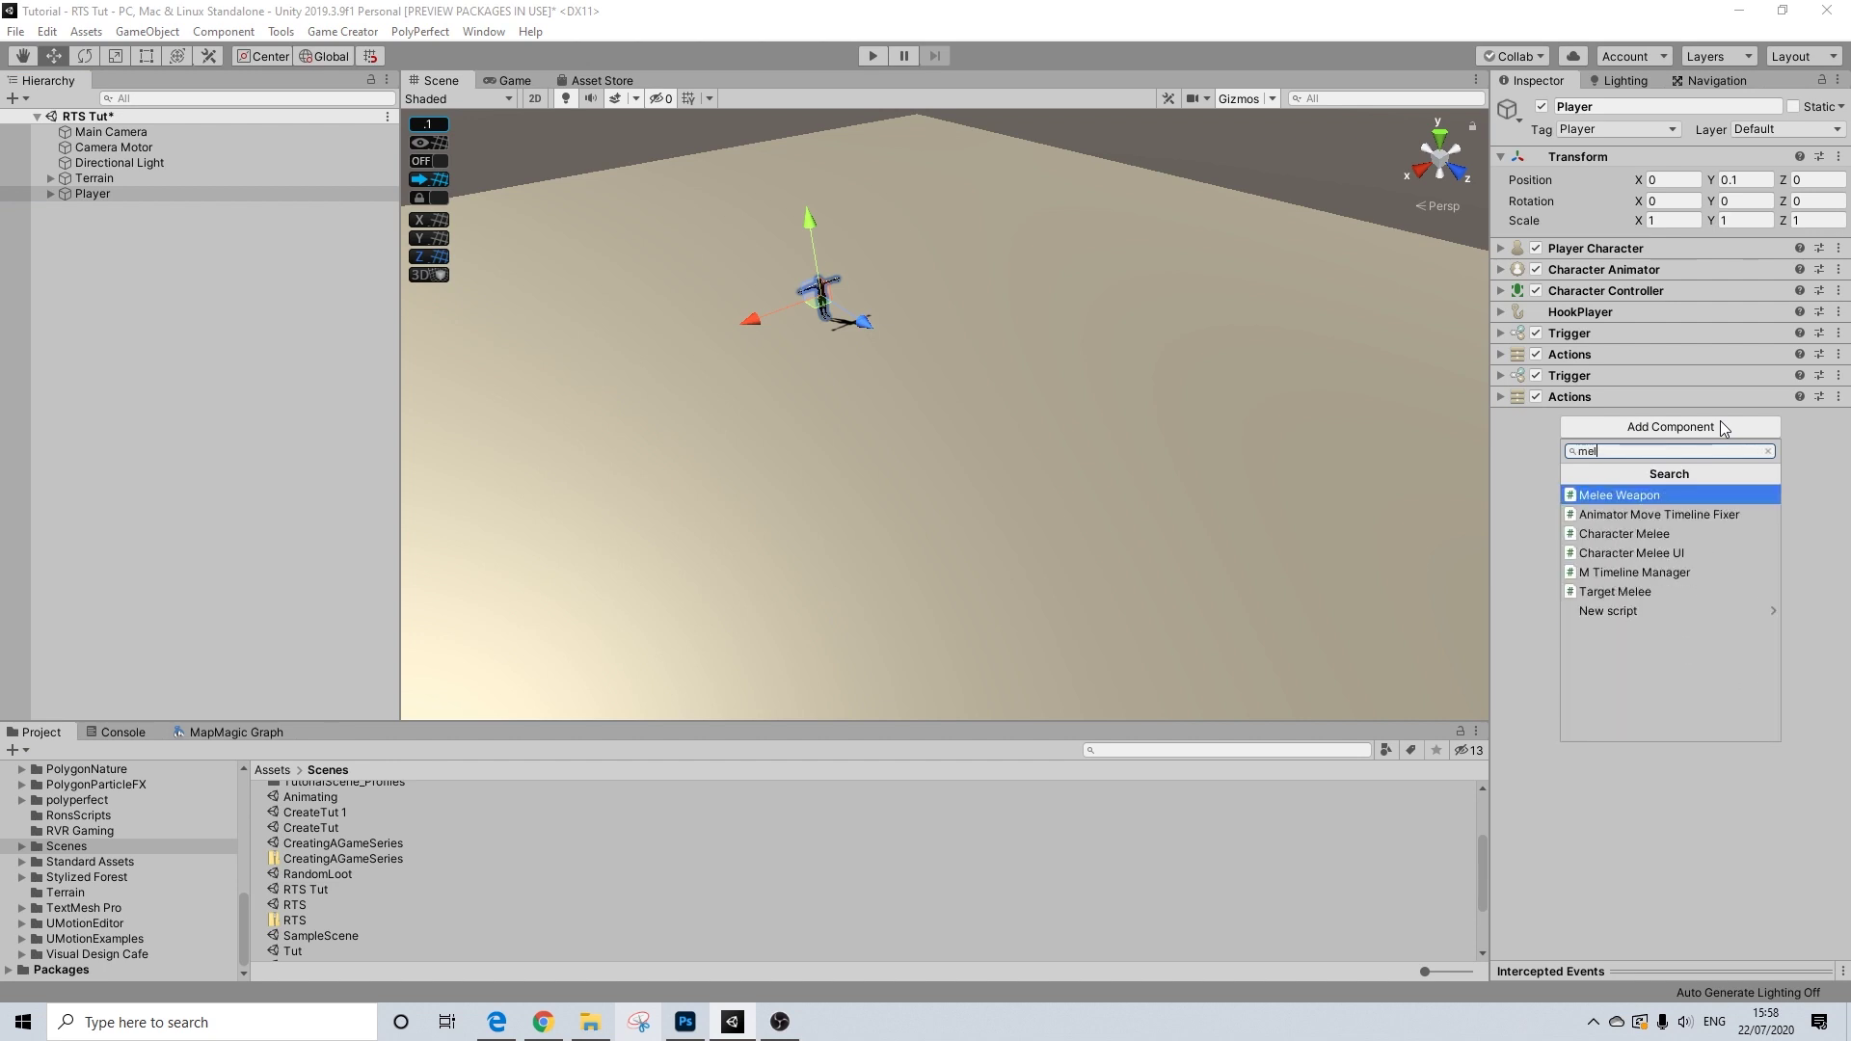
{"action": "left_click", "coordinate": [1632, 534]}
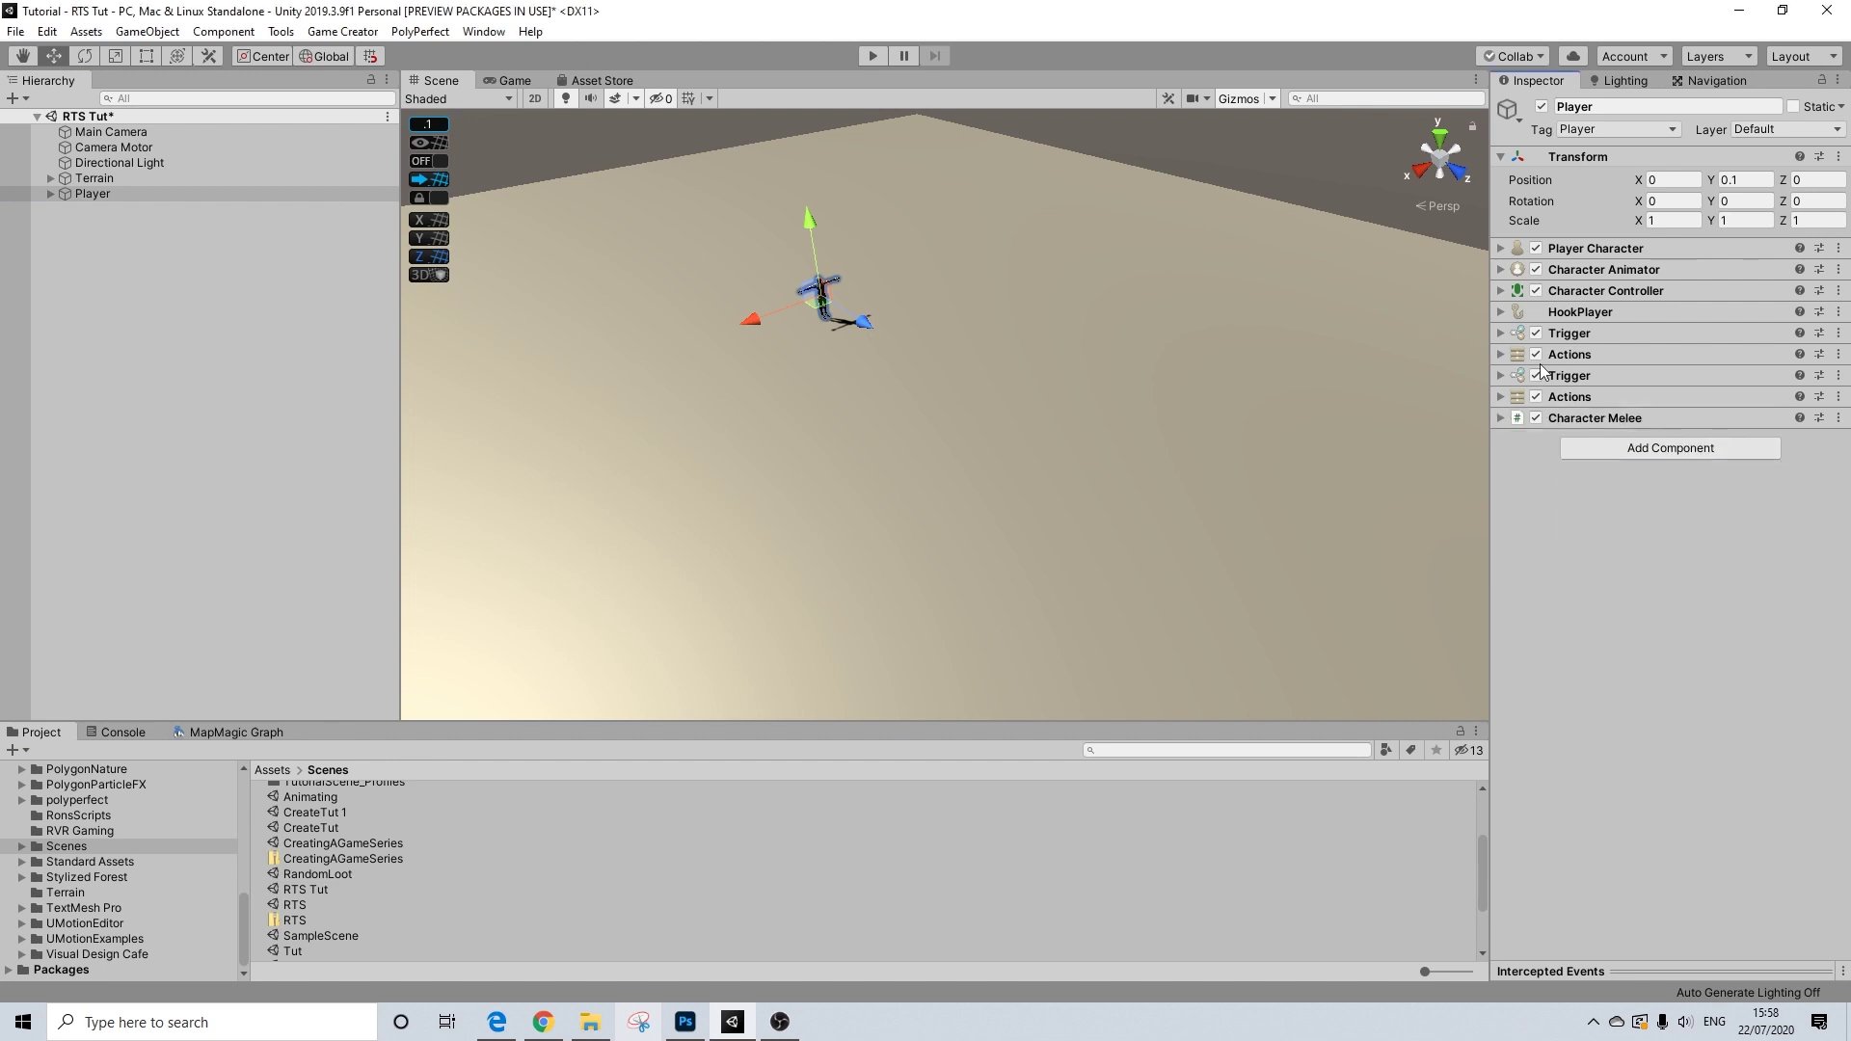
{"action": "left_click", "coordinate": [1611, 414]}
{"action": "left_click", "coordinate": [1609, 415]}
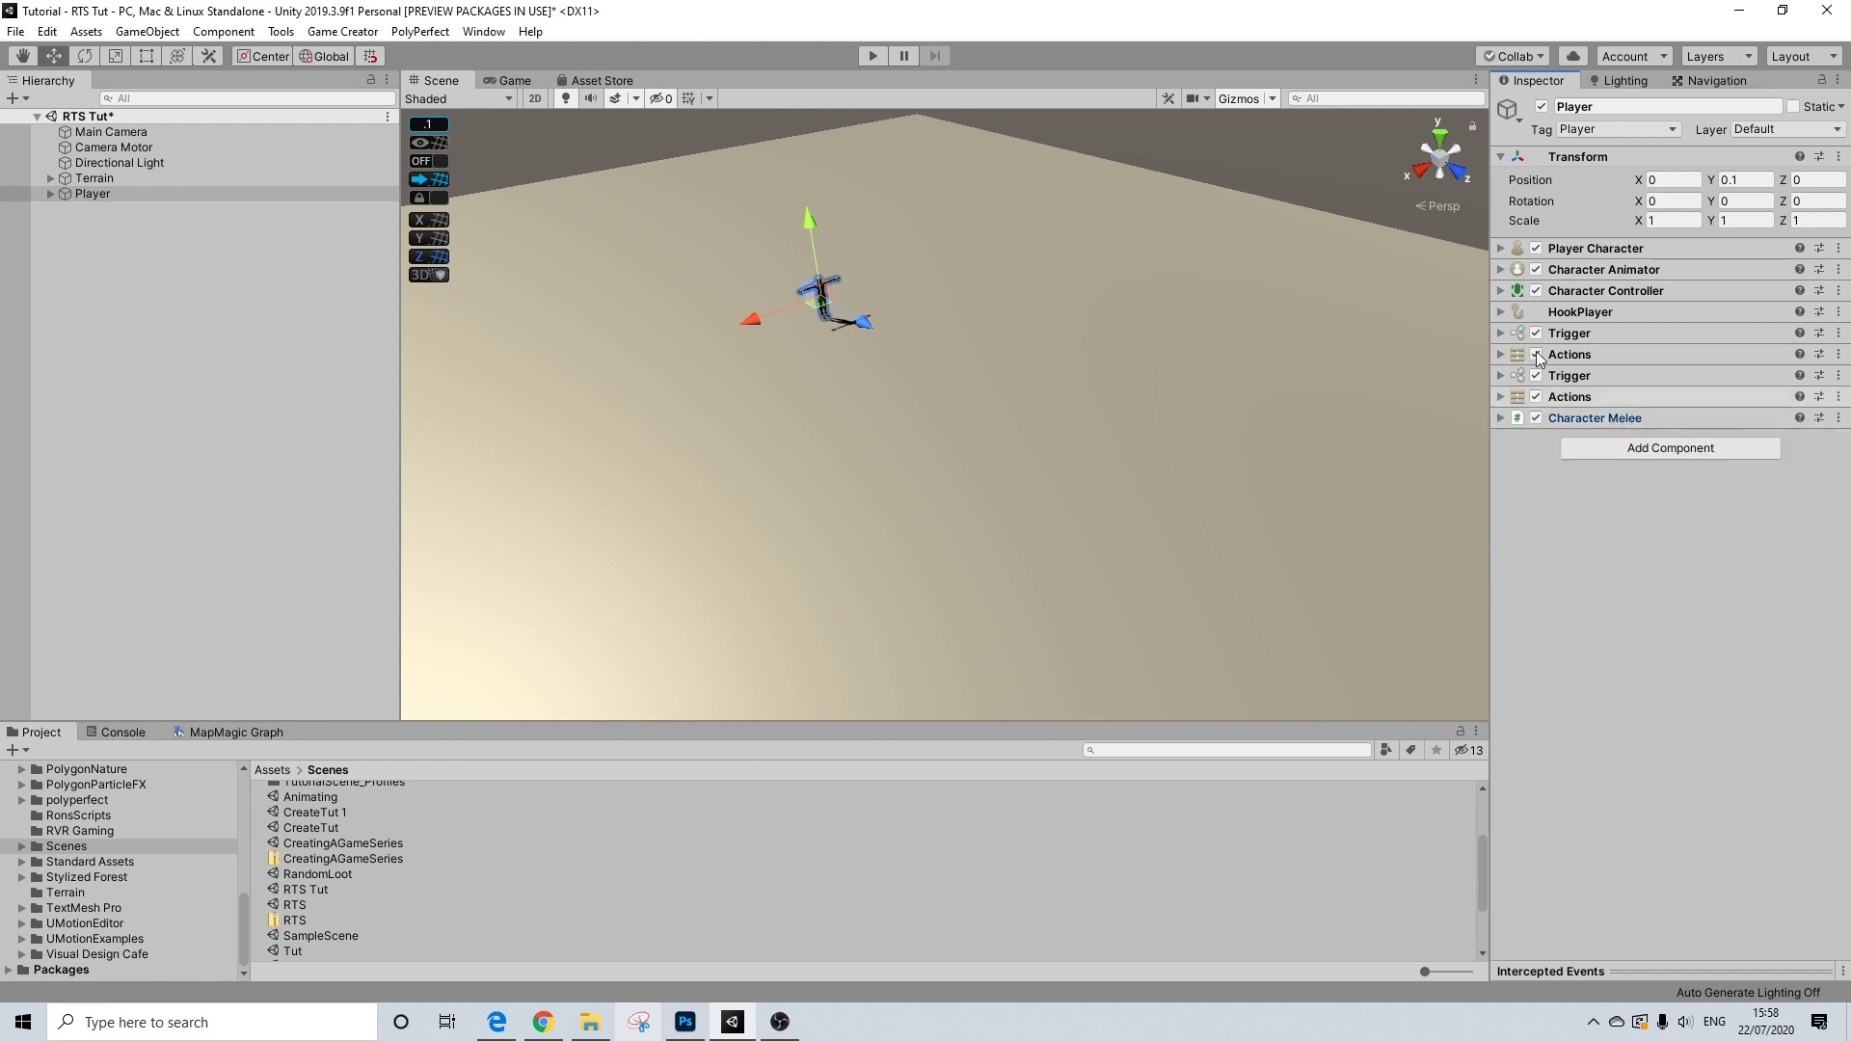
{"action": "middle_click_drag", "start_coordinate": [962, 158], "coordinate": [865, 335]}
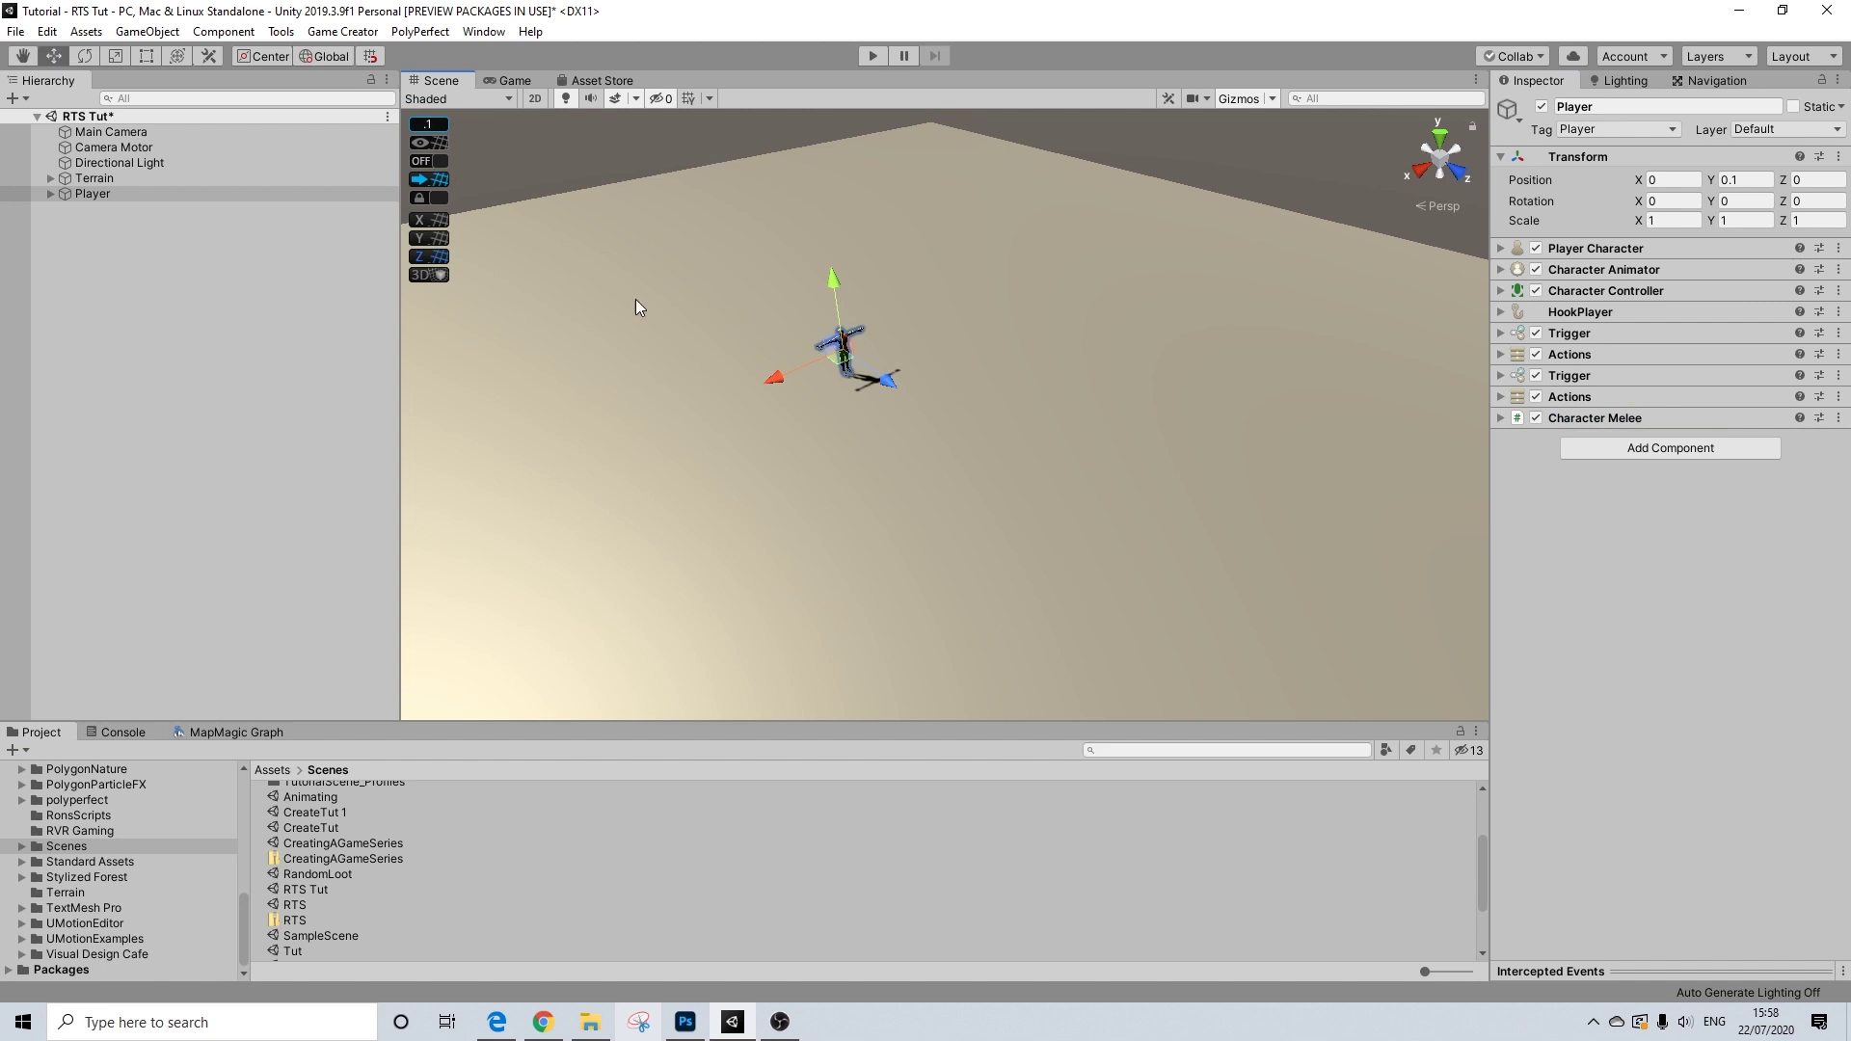
- Create a new Game Creator Character from the Hierarchy's Characters menu
{"action": "right_click", "coordinate": [114, 232]}
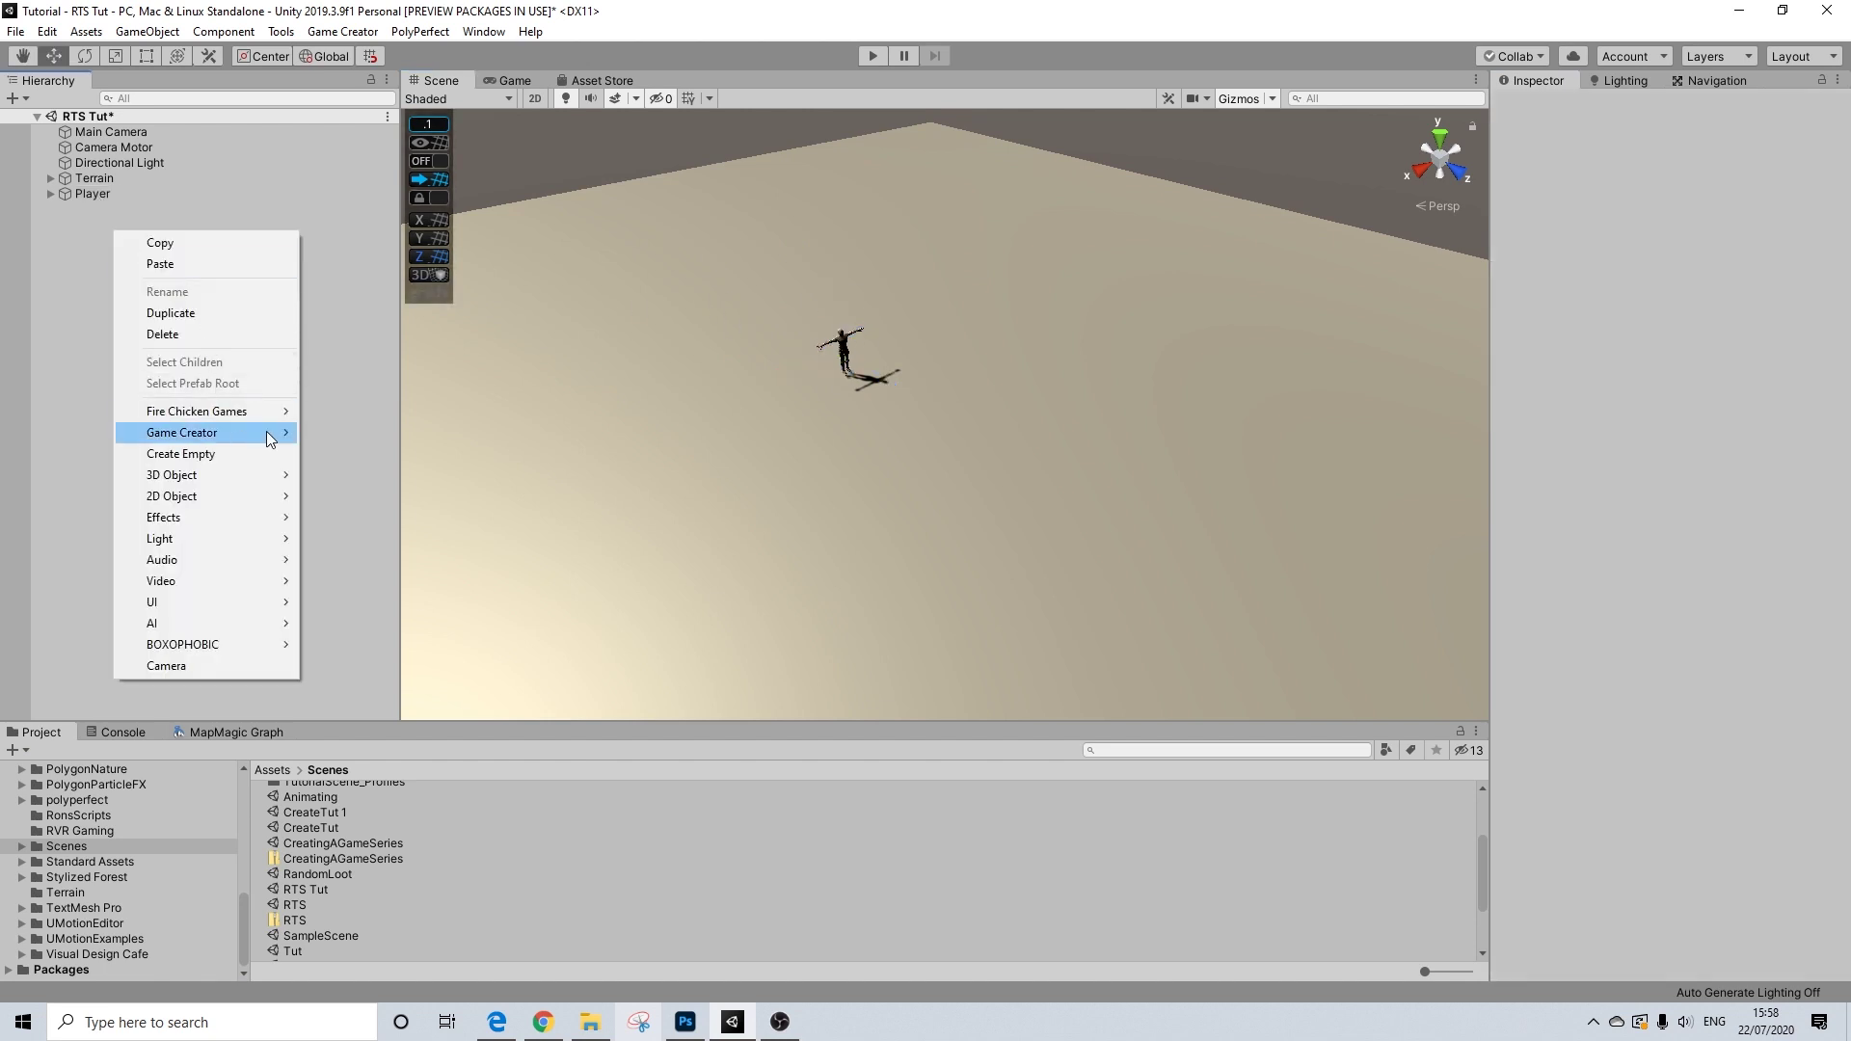
{"action": "mouse_move", "coordinate": [274, 433]}
{"action": "mouse_move", "coordinate": [369, 438]}
{"action": "mouse_move", "coordinate": [378, 497]}
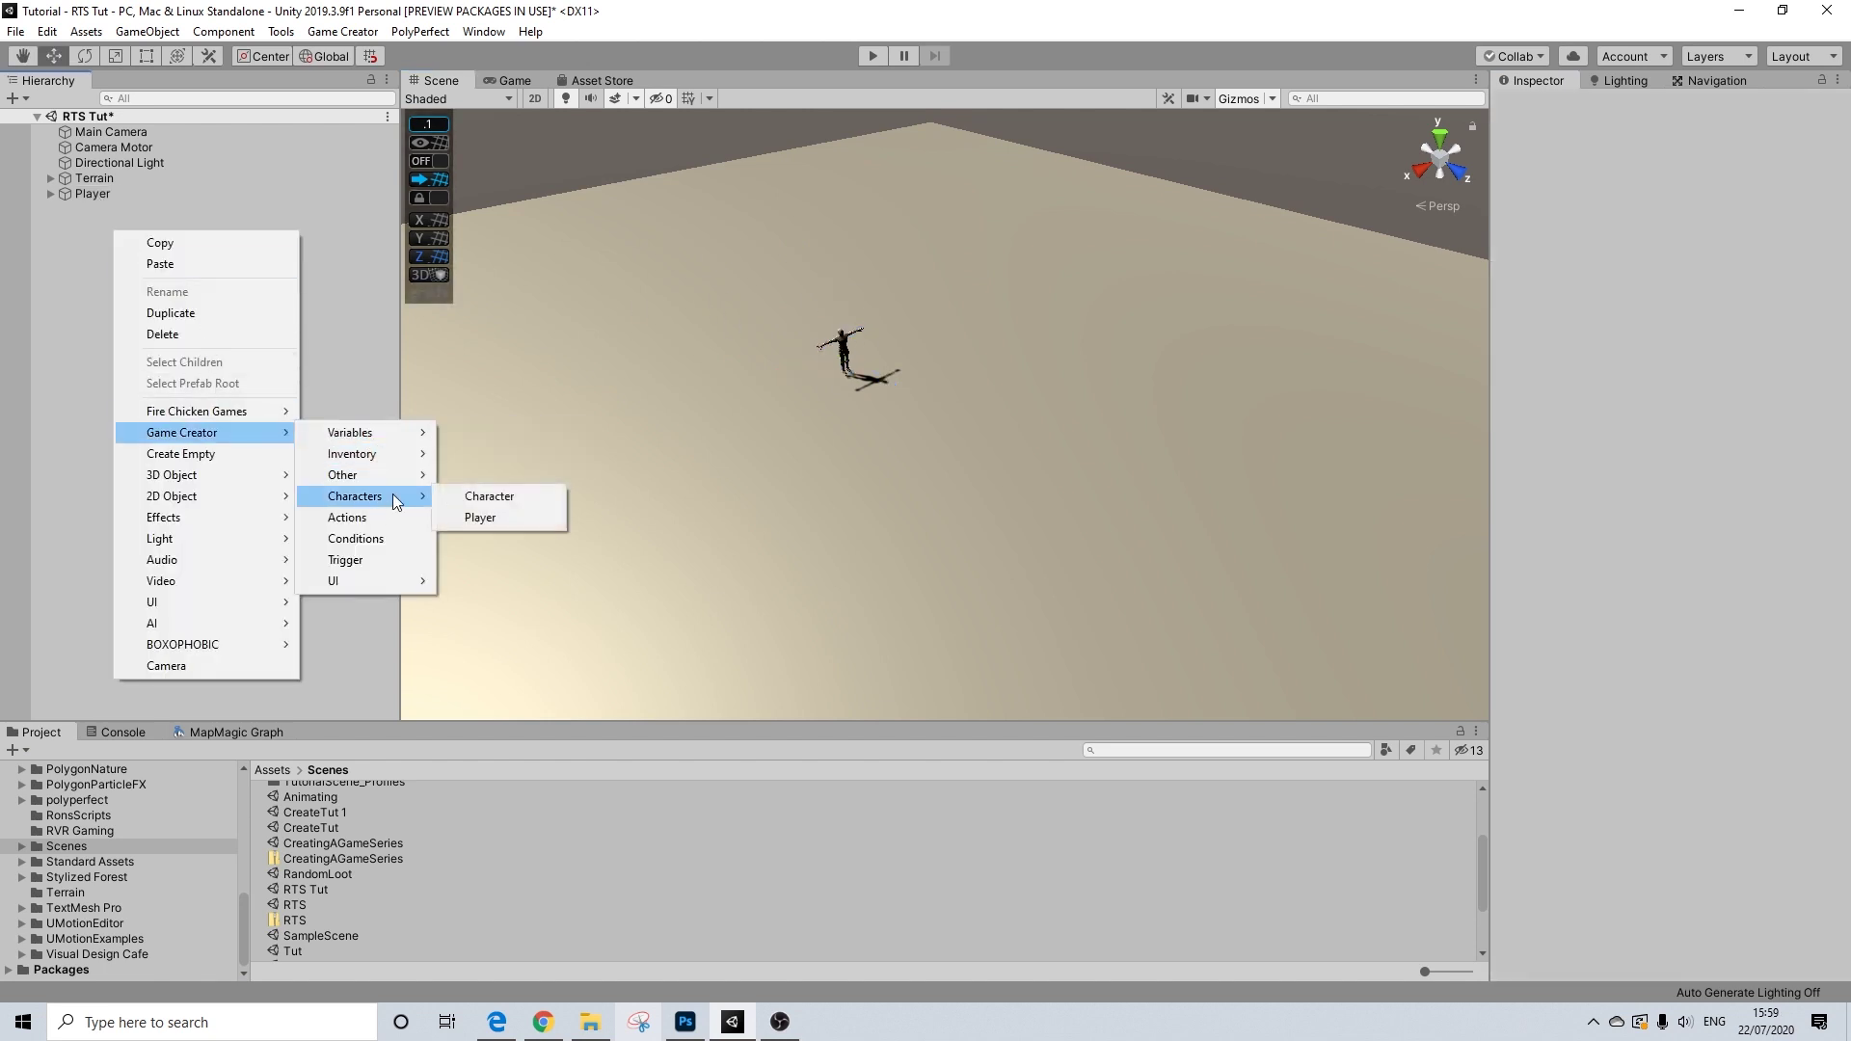
{"action": "left_click", "coordinate": [496, 493]}
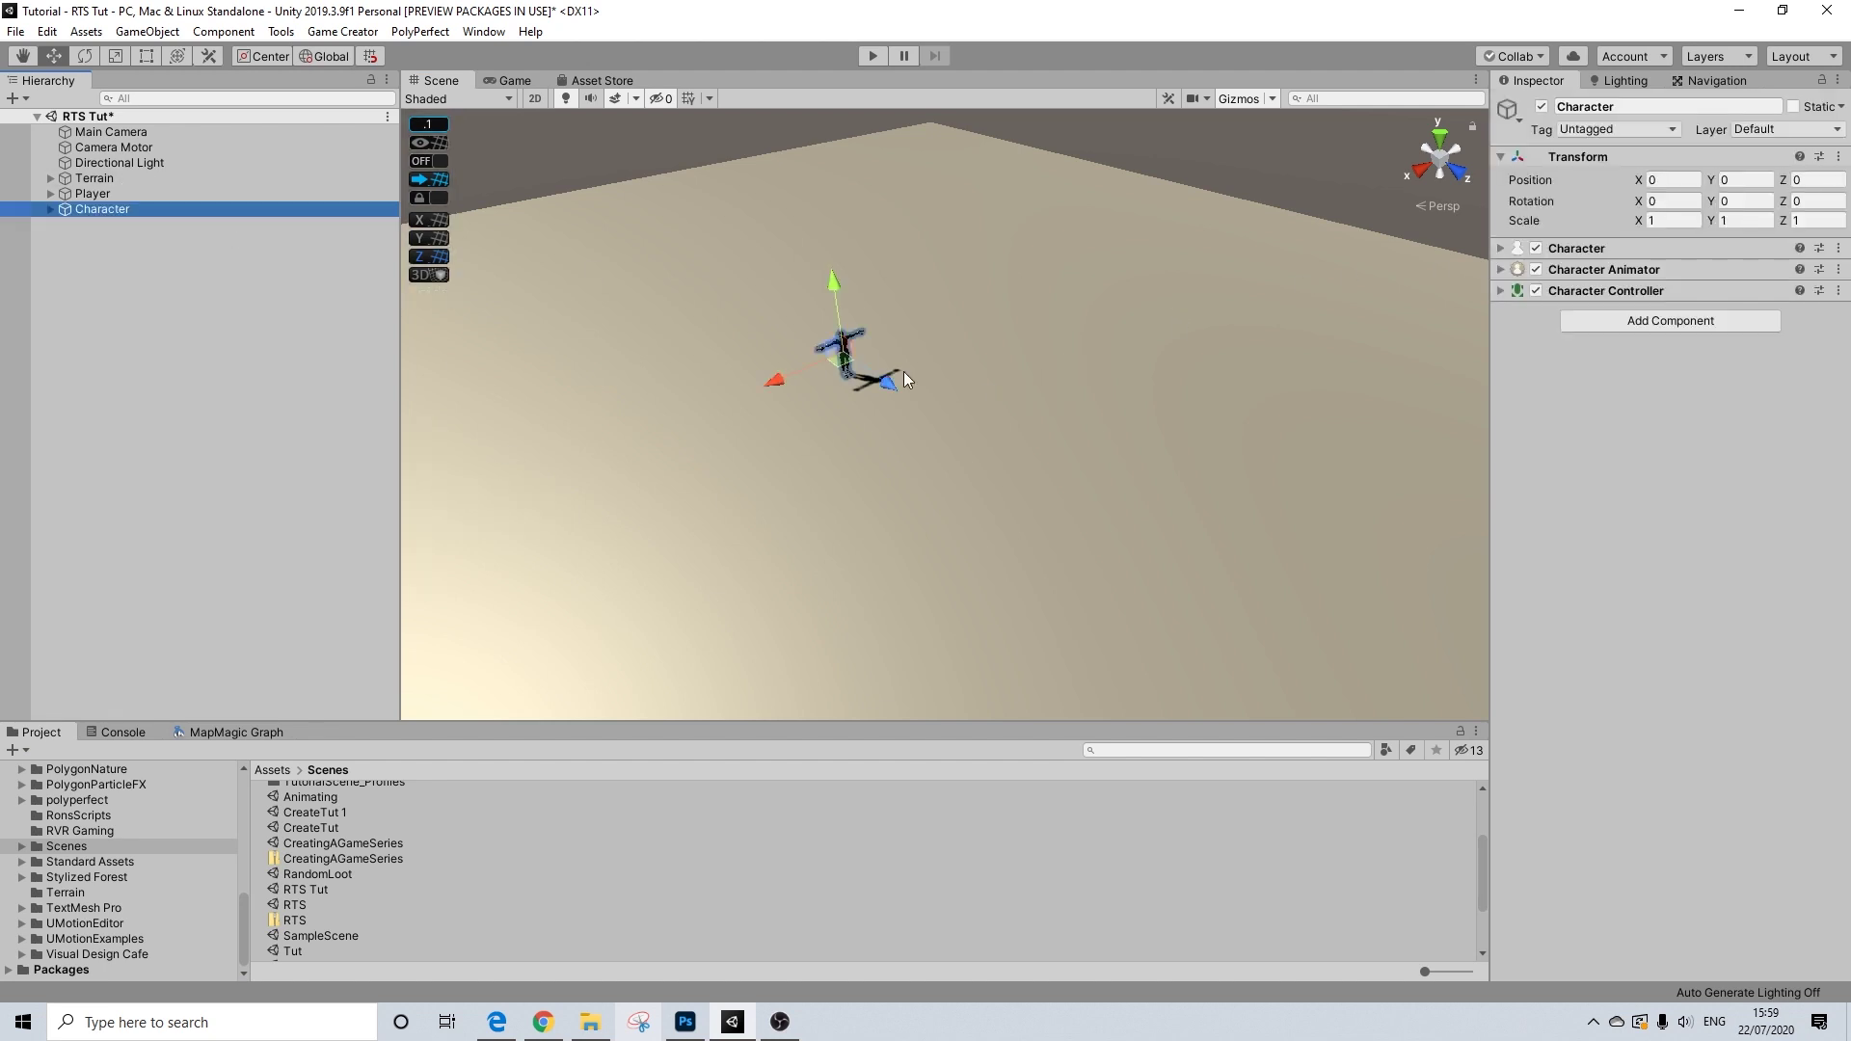
- Move the Character forward to Z 12.06 and rotate it 180 degrees on Y
{"action": "left_click_drag", "start_coordinate": [893, 372], "coordinate": [1051, 523]}
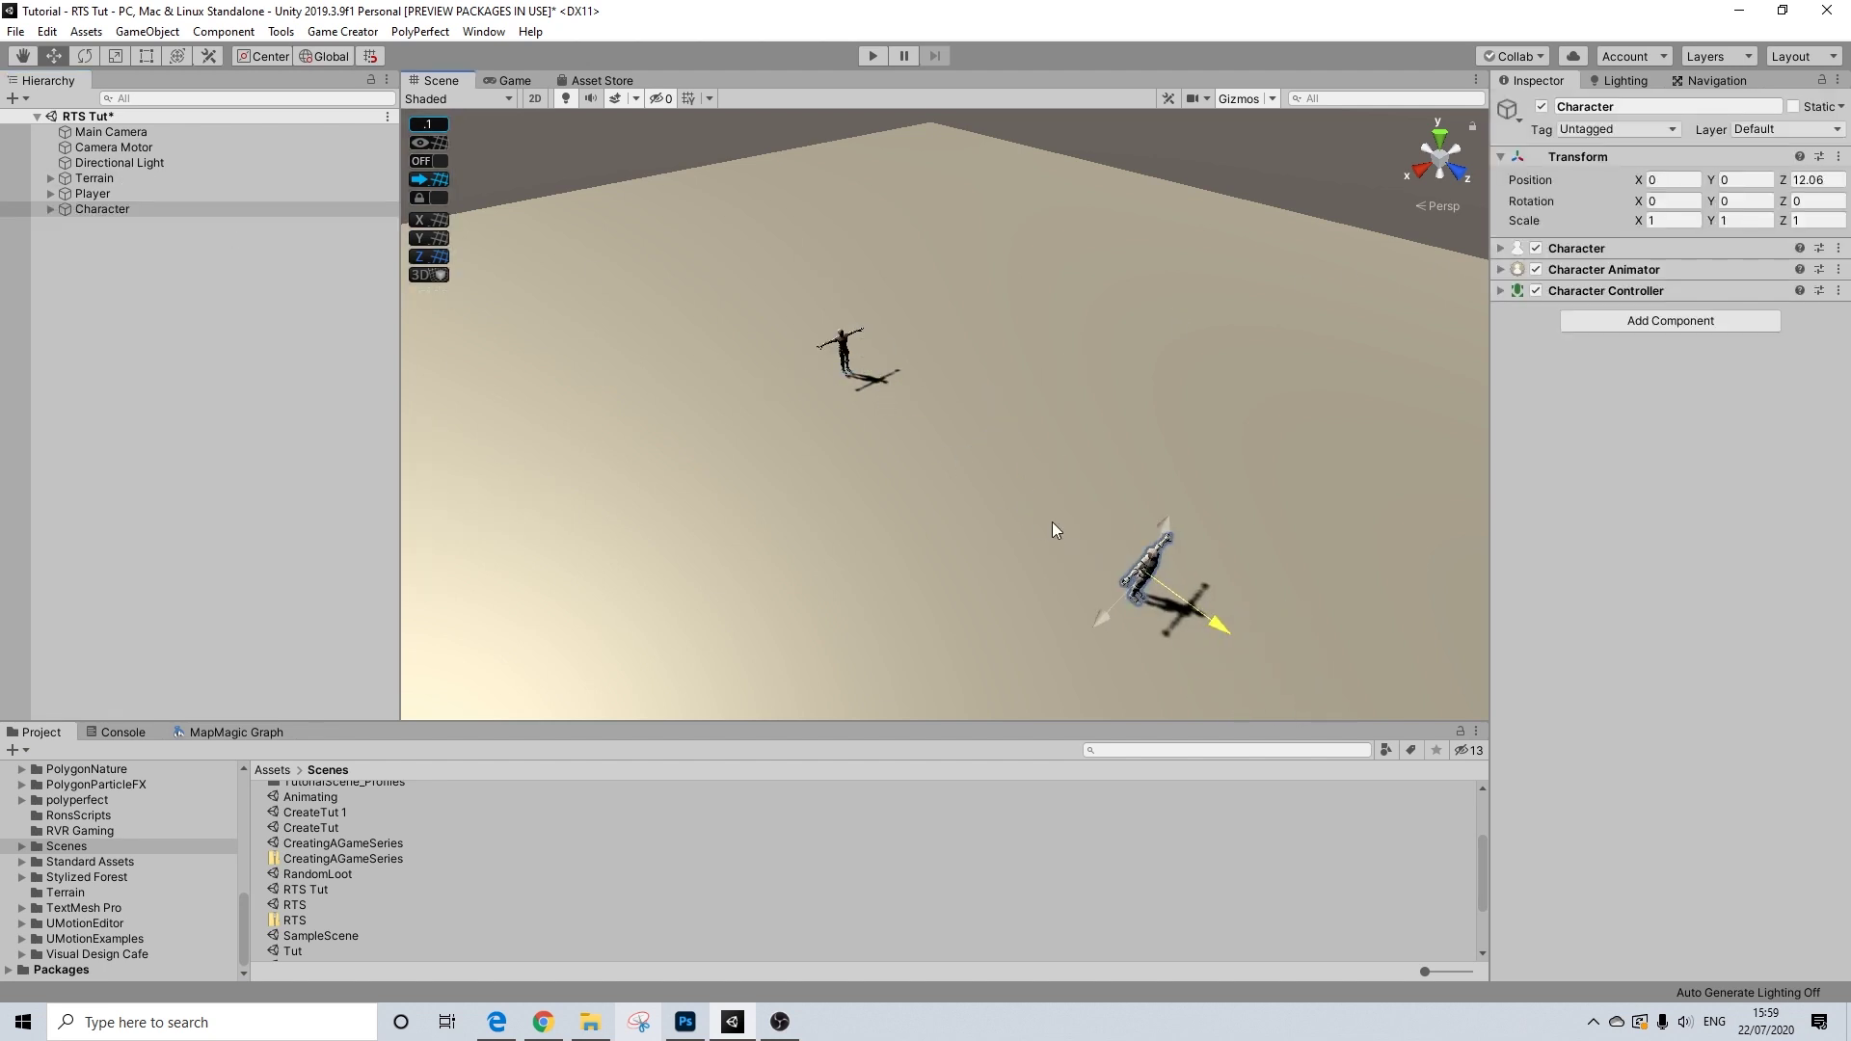
{"action": "left_click", "coordinate": [95, 56]}
{"action": "left_click_drag", "start_coordinate": [1160, 646], "coordinate": [629, 527]}
{"action": "middle_click_drag", "start_coordinate": [1234, 450], "coordinate": [1157, 395]}
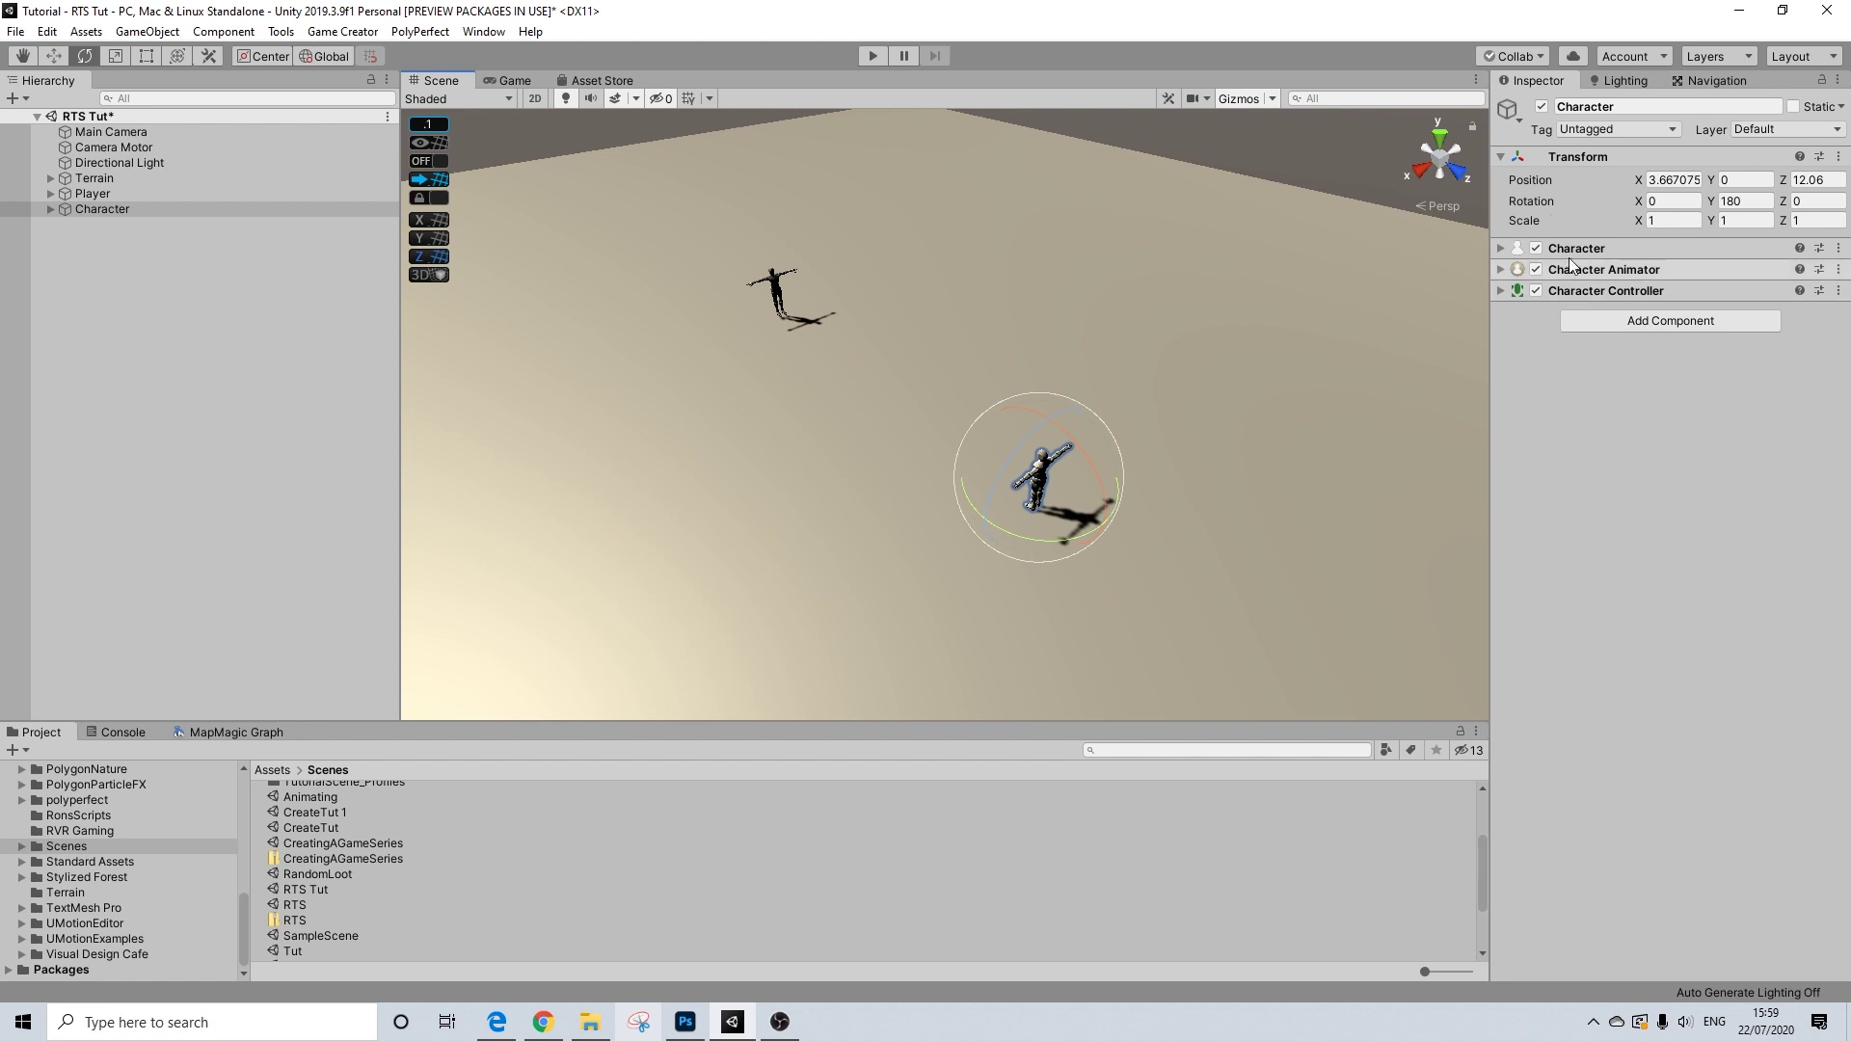
- Expand the Character's hierarchy and select its Body mesh
{"action": "left_click", "coordinate": [50, 208]}
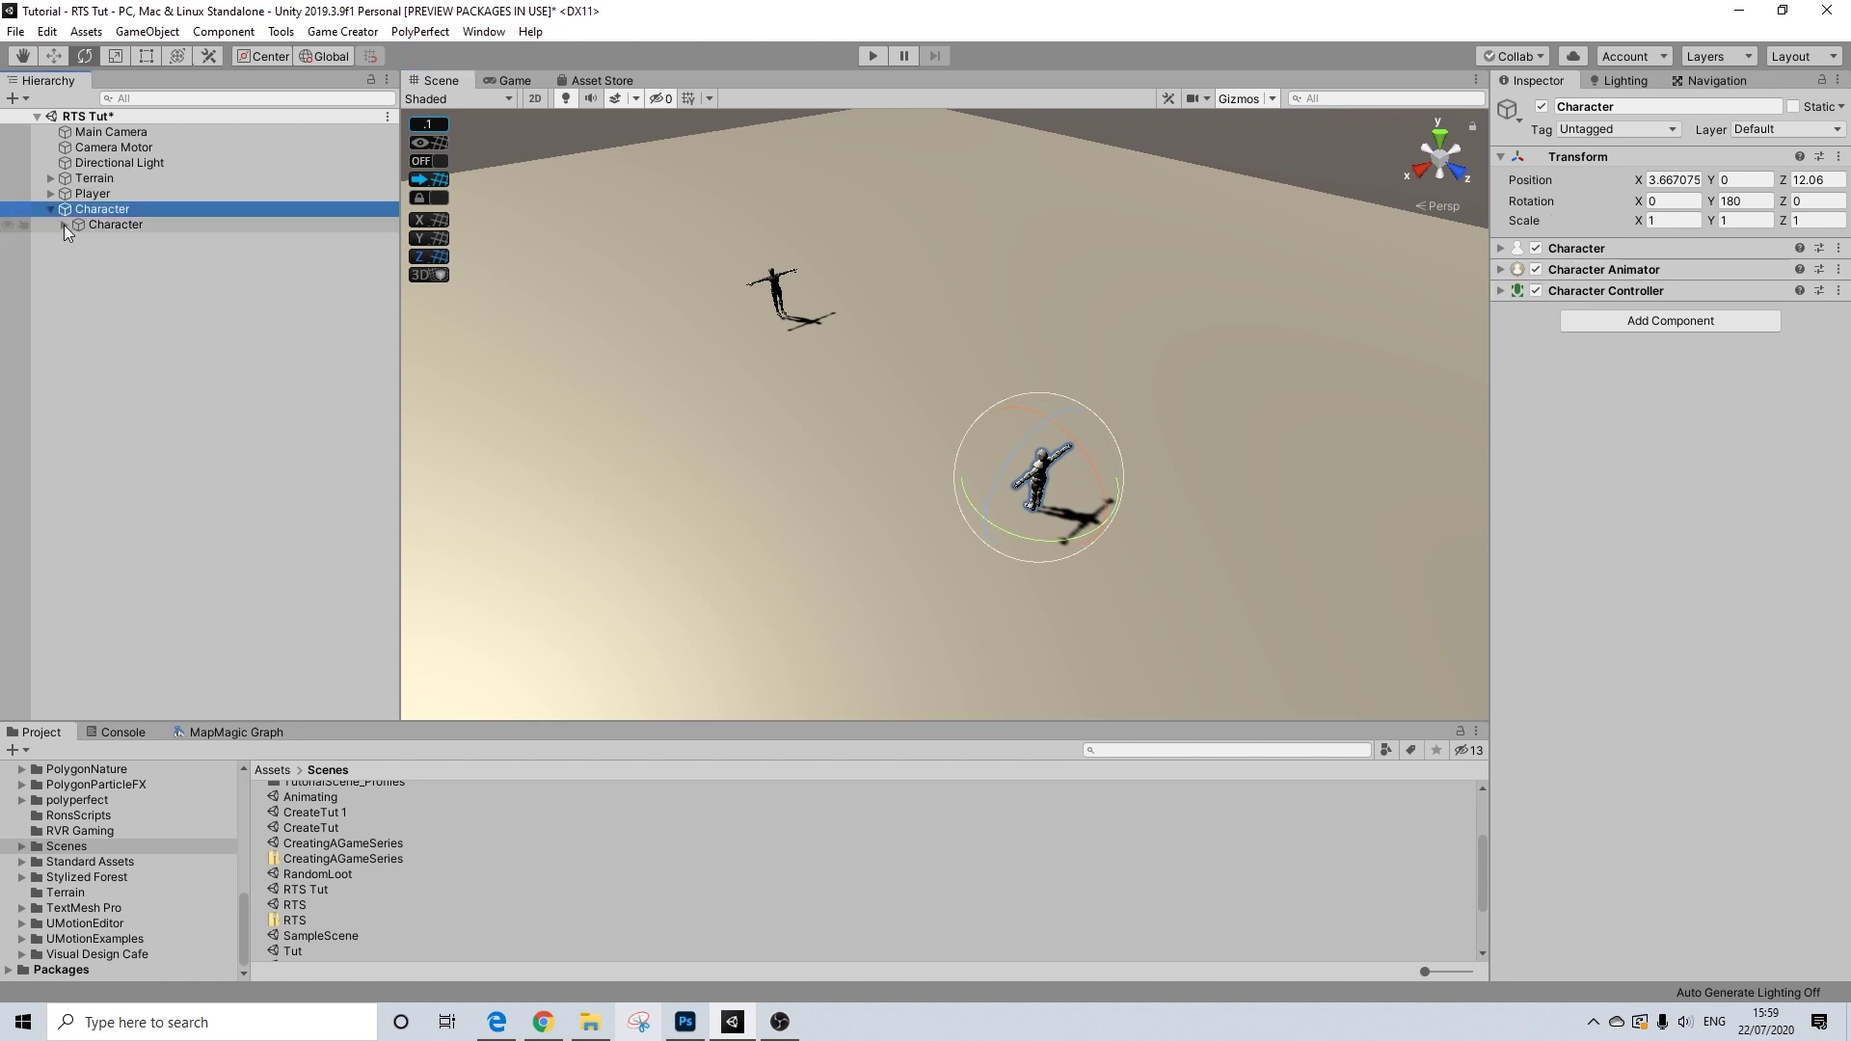
{"action": "left_click", "coordinate": [63, 223]}
{"action": "left_click", "coordinate": [116, 255]}
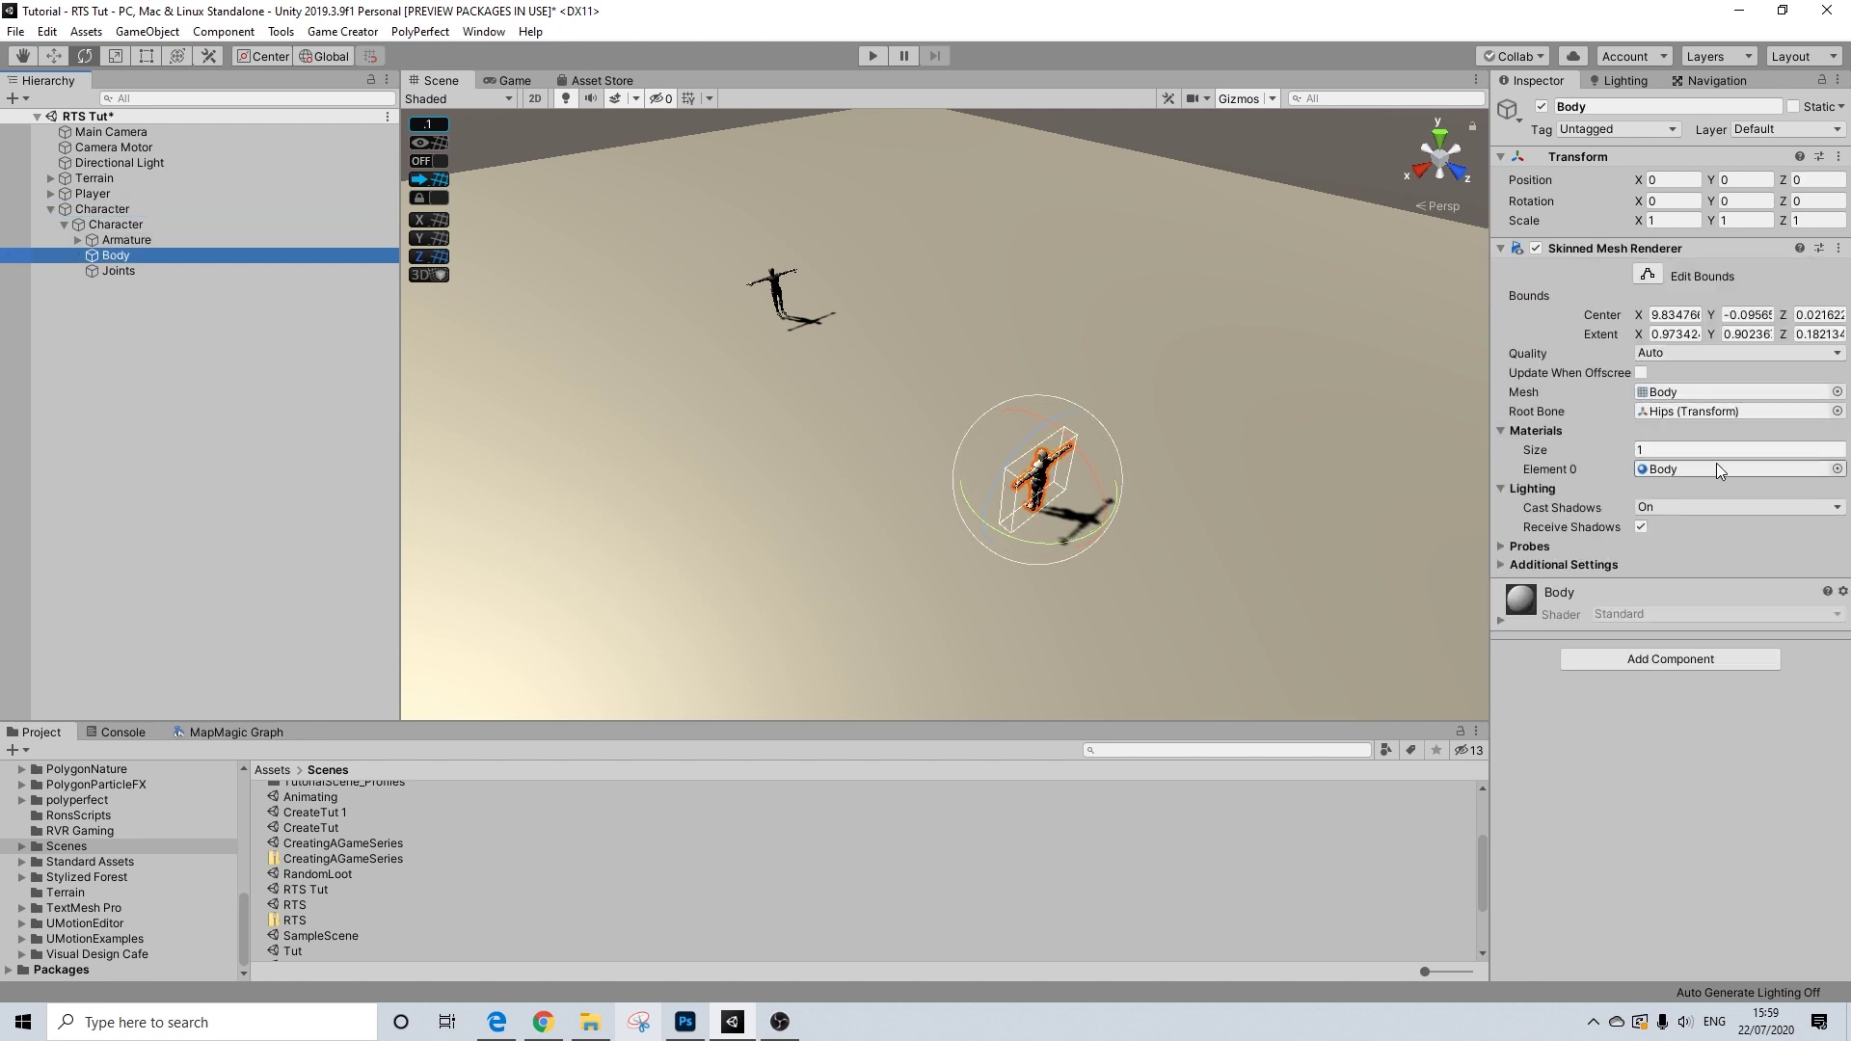
- Assign the StatsExamples Red material to the Body's Element 0 slot
{"action": "left_click", "coordinate": [1837, 469]}
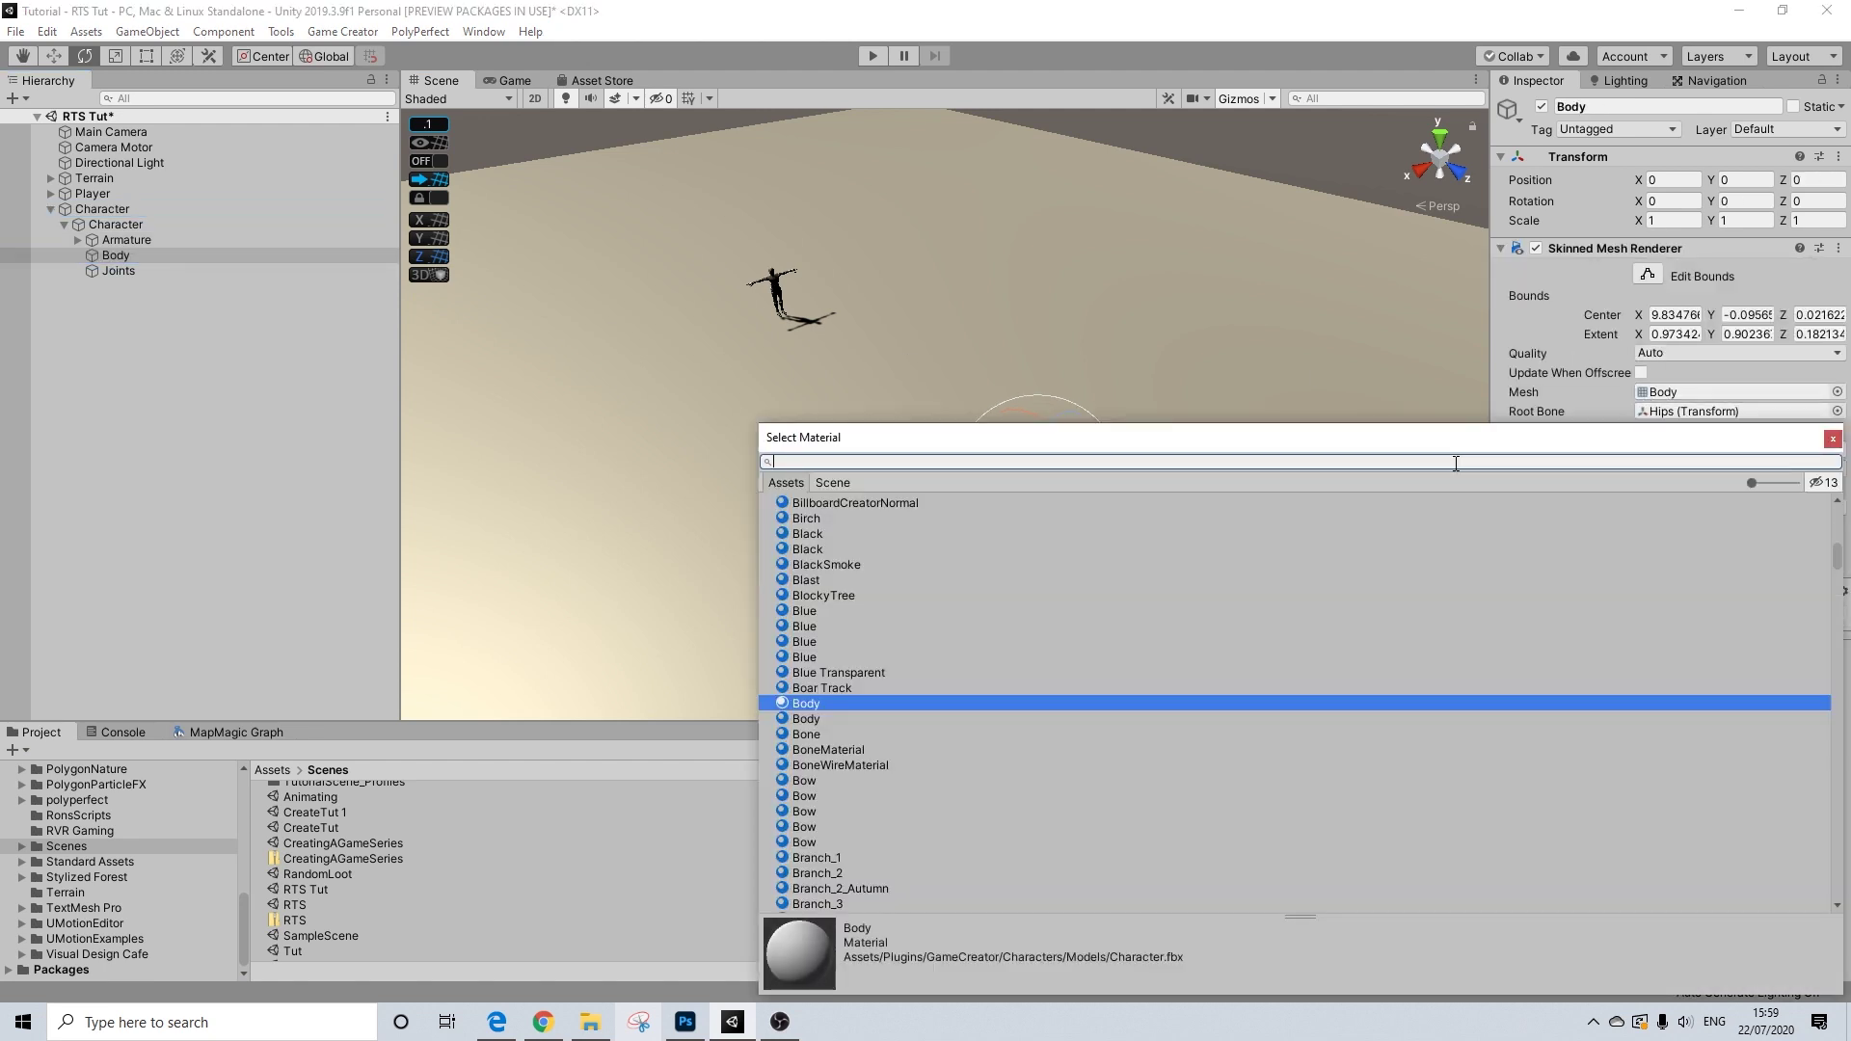
{"action": "type", "text": "red"}
{"action": "left_click", "coordinate": [813, 622]}
{"action": "left_click", "coordinate": [802, 641]}
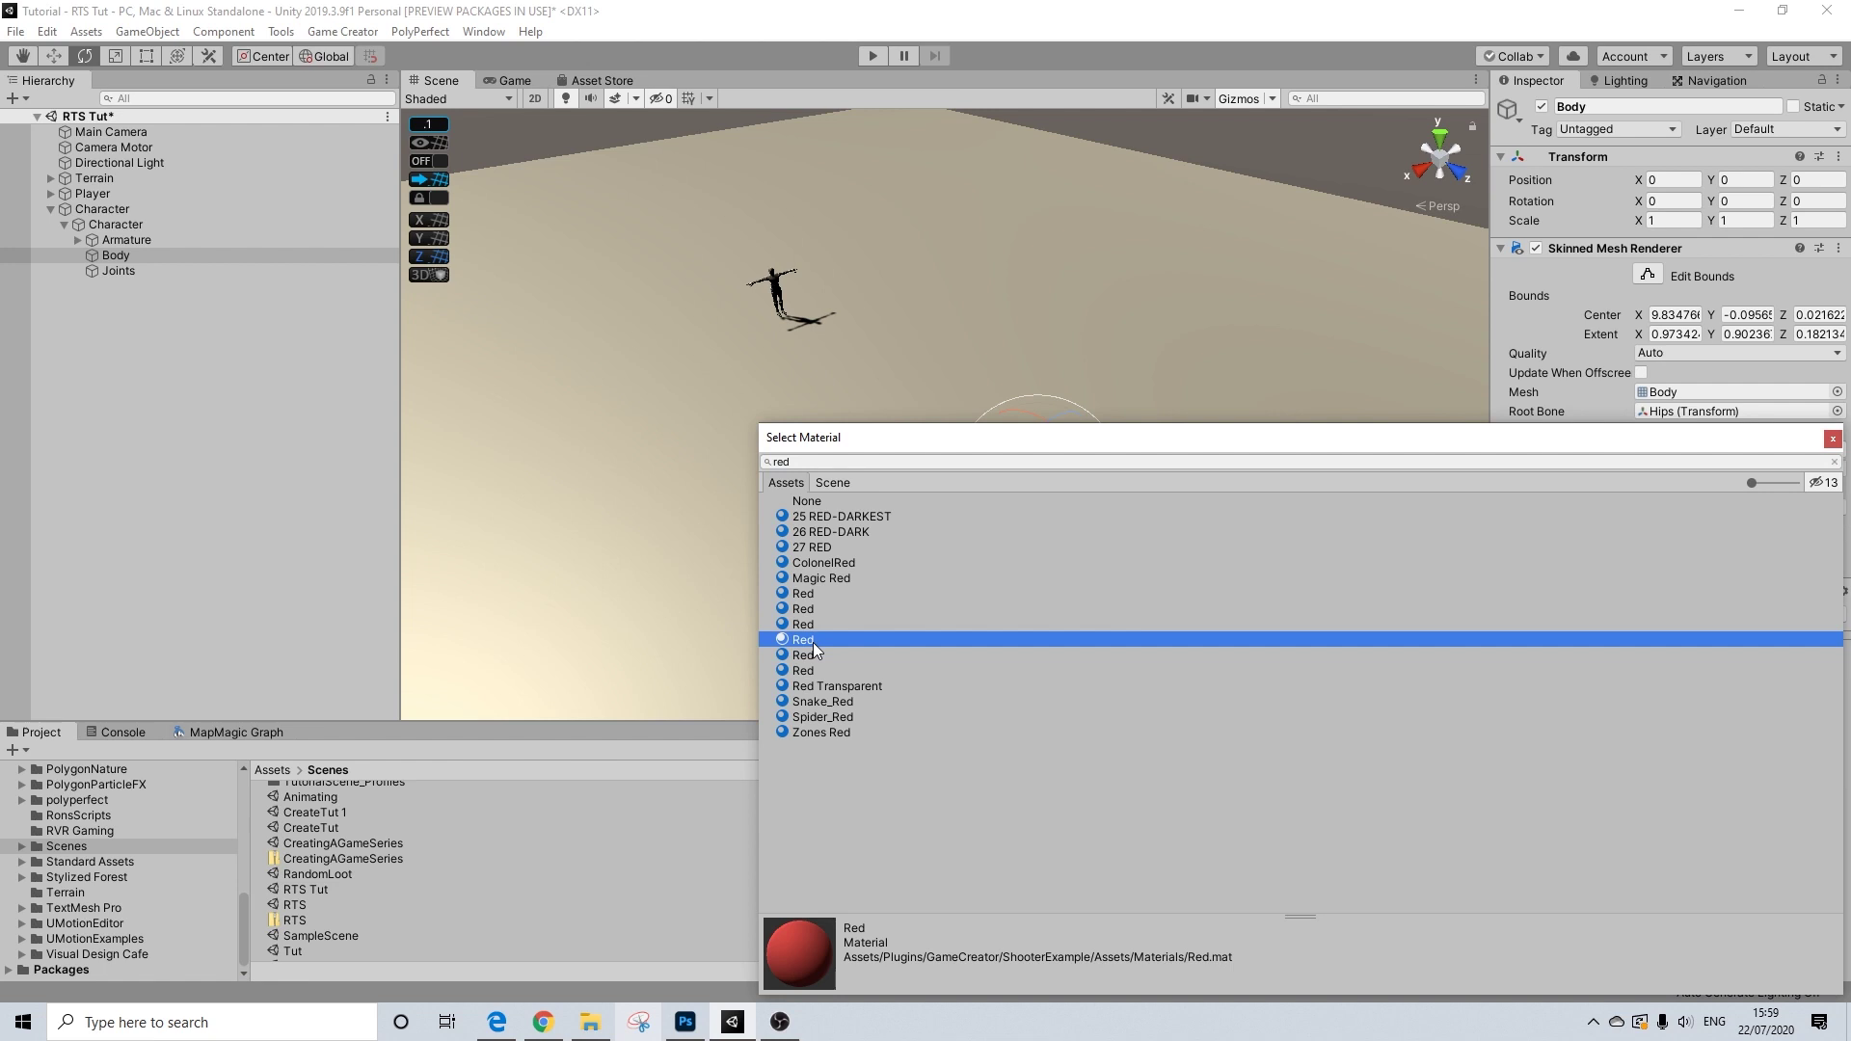
{"action": "left_click", "coordinate": [803, 657]}
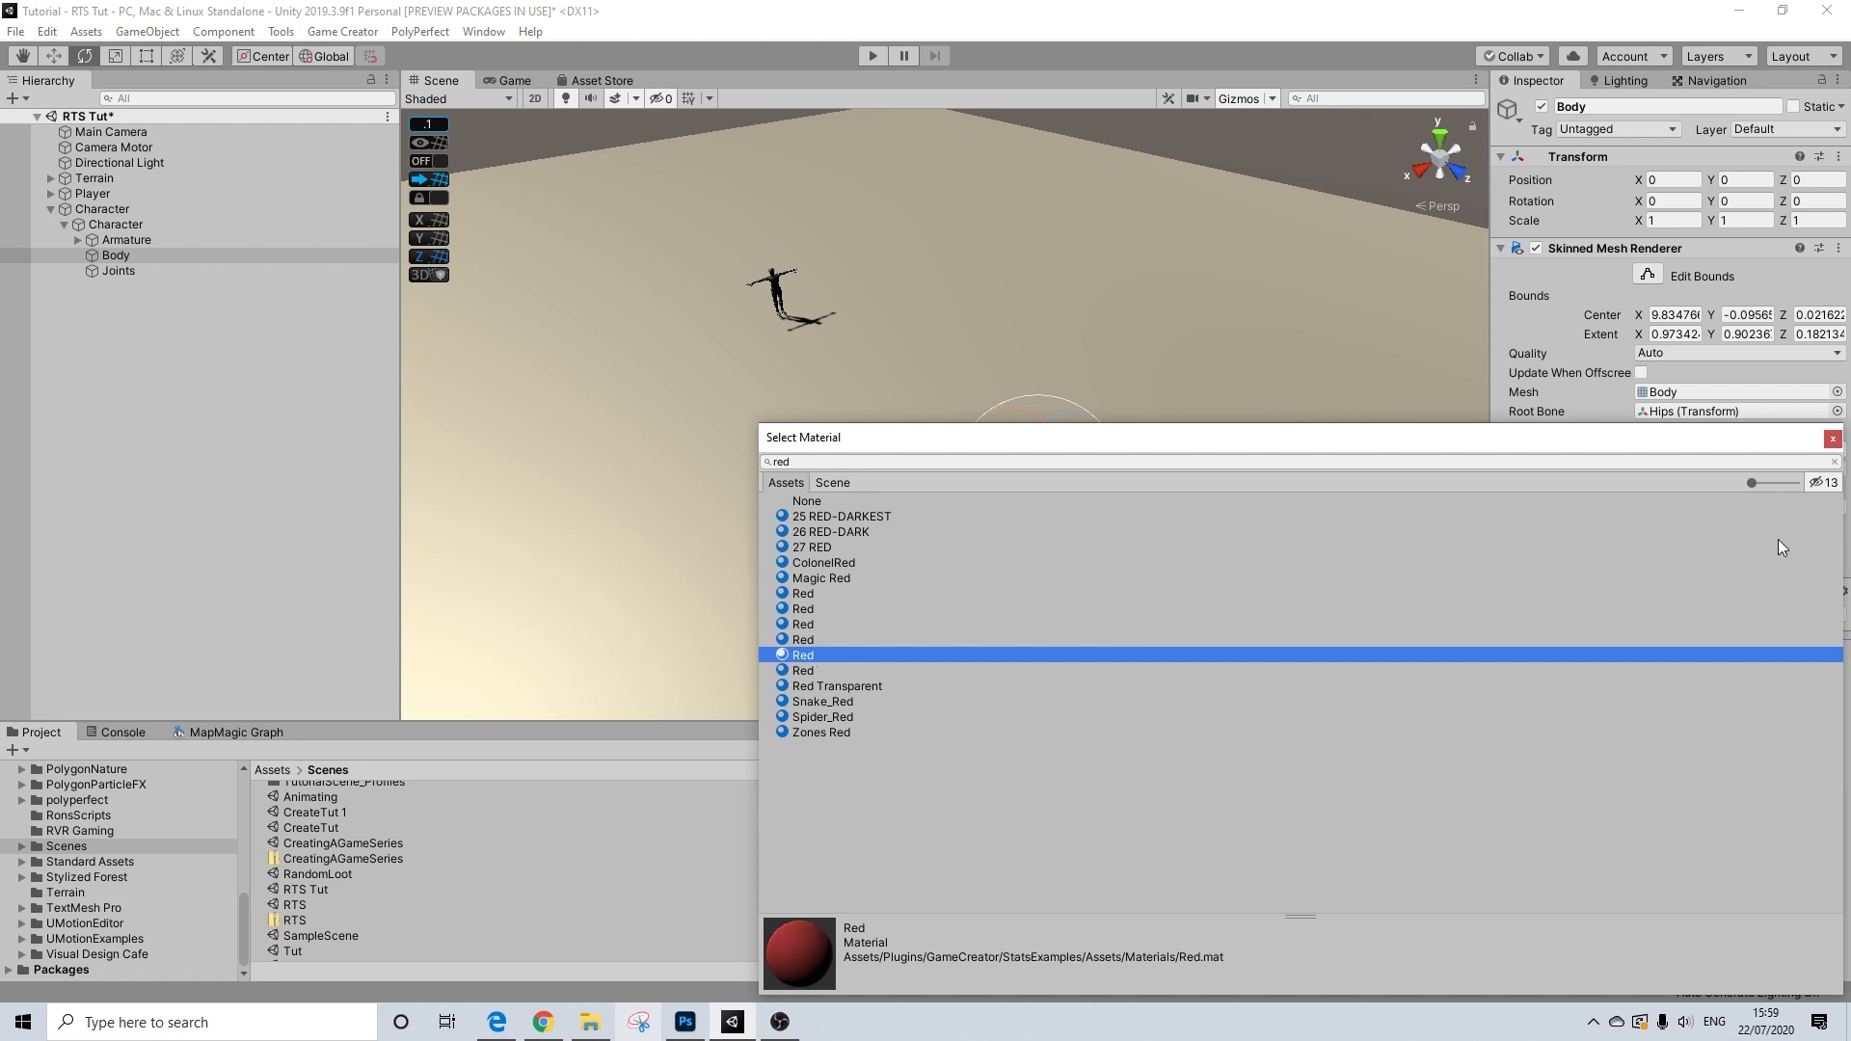
{"action": "left_click", "coordinate": [1832, 439]}
{"action": "middle_click_drag", "start_coordinate": [1147, 488], "coordinate": [1122, 416]}
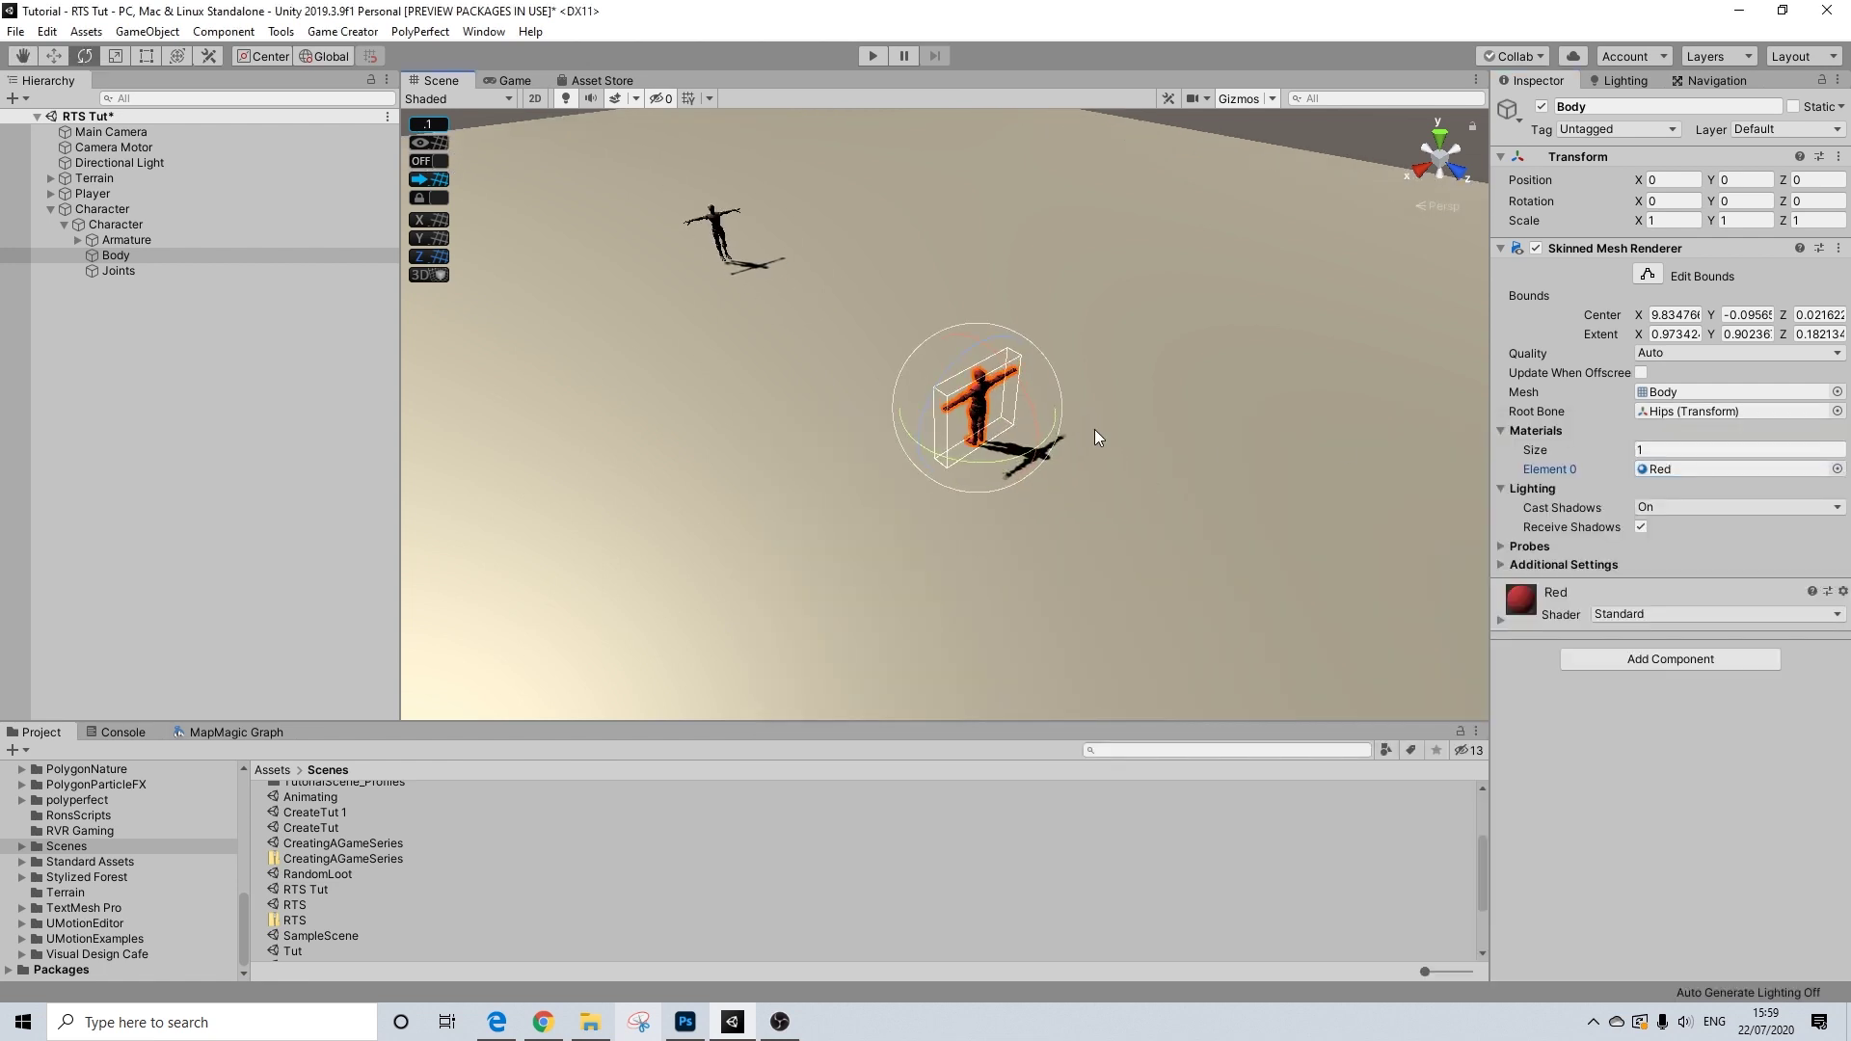
{"action": "left_click", "coordinate": [1315, 144]}
{"action": "scroll", "coordinate": [948, 422], "scroll_direction": "up", "scroll_amount": 3}
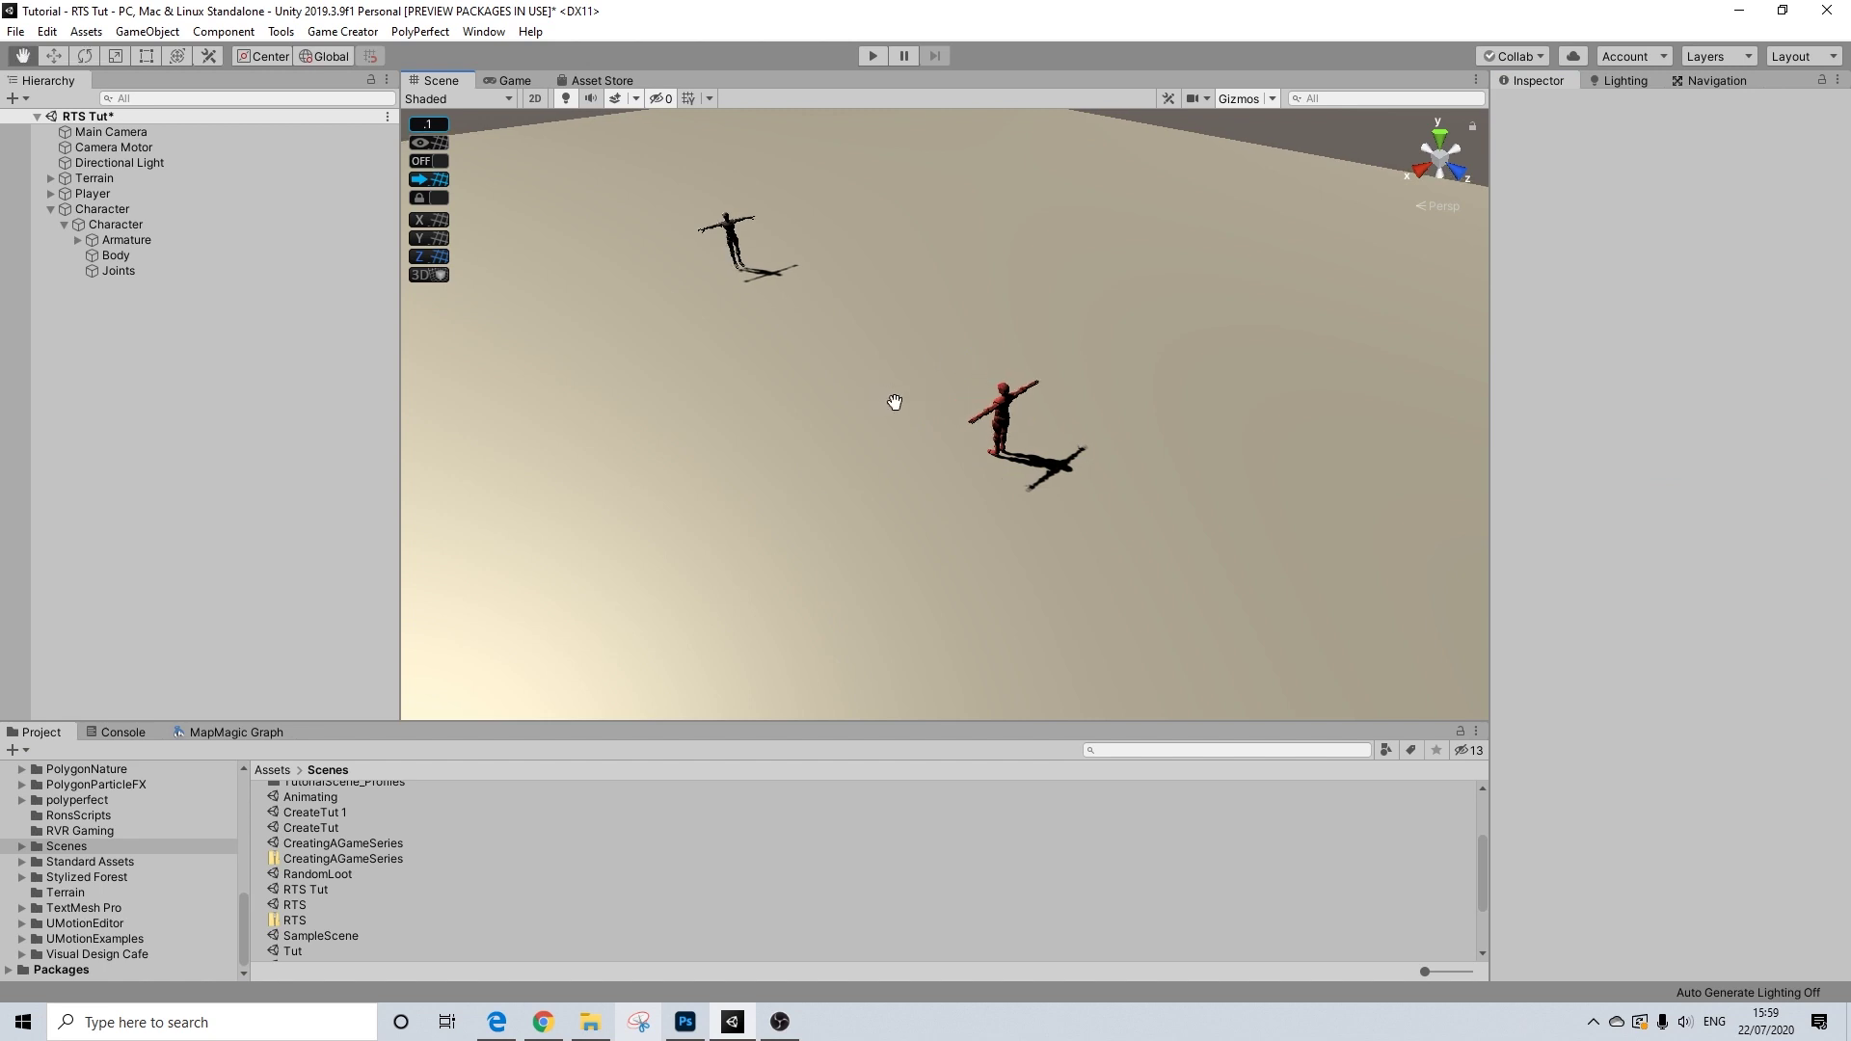
{"action": "scroll", "coordinate": [950, 419], "scroll_direction": "down", "scroll_amount": 4}
- Add a Stats component to the top-level Character and inspect its HP and MP values
{"action": "left_click", "coordinate": [101, 209]}
{"action": "left_click", "coordinate": [1605, 323]}
{"action": "type", "text": "stats"}
{"action": "left_click", "coordinate": [1592, 409]}
{"action": "left_click", "coordinate": [1575, 311]}
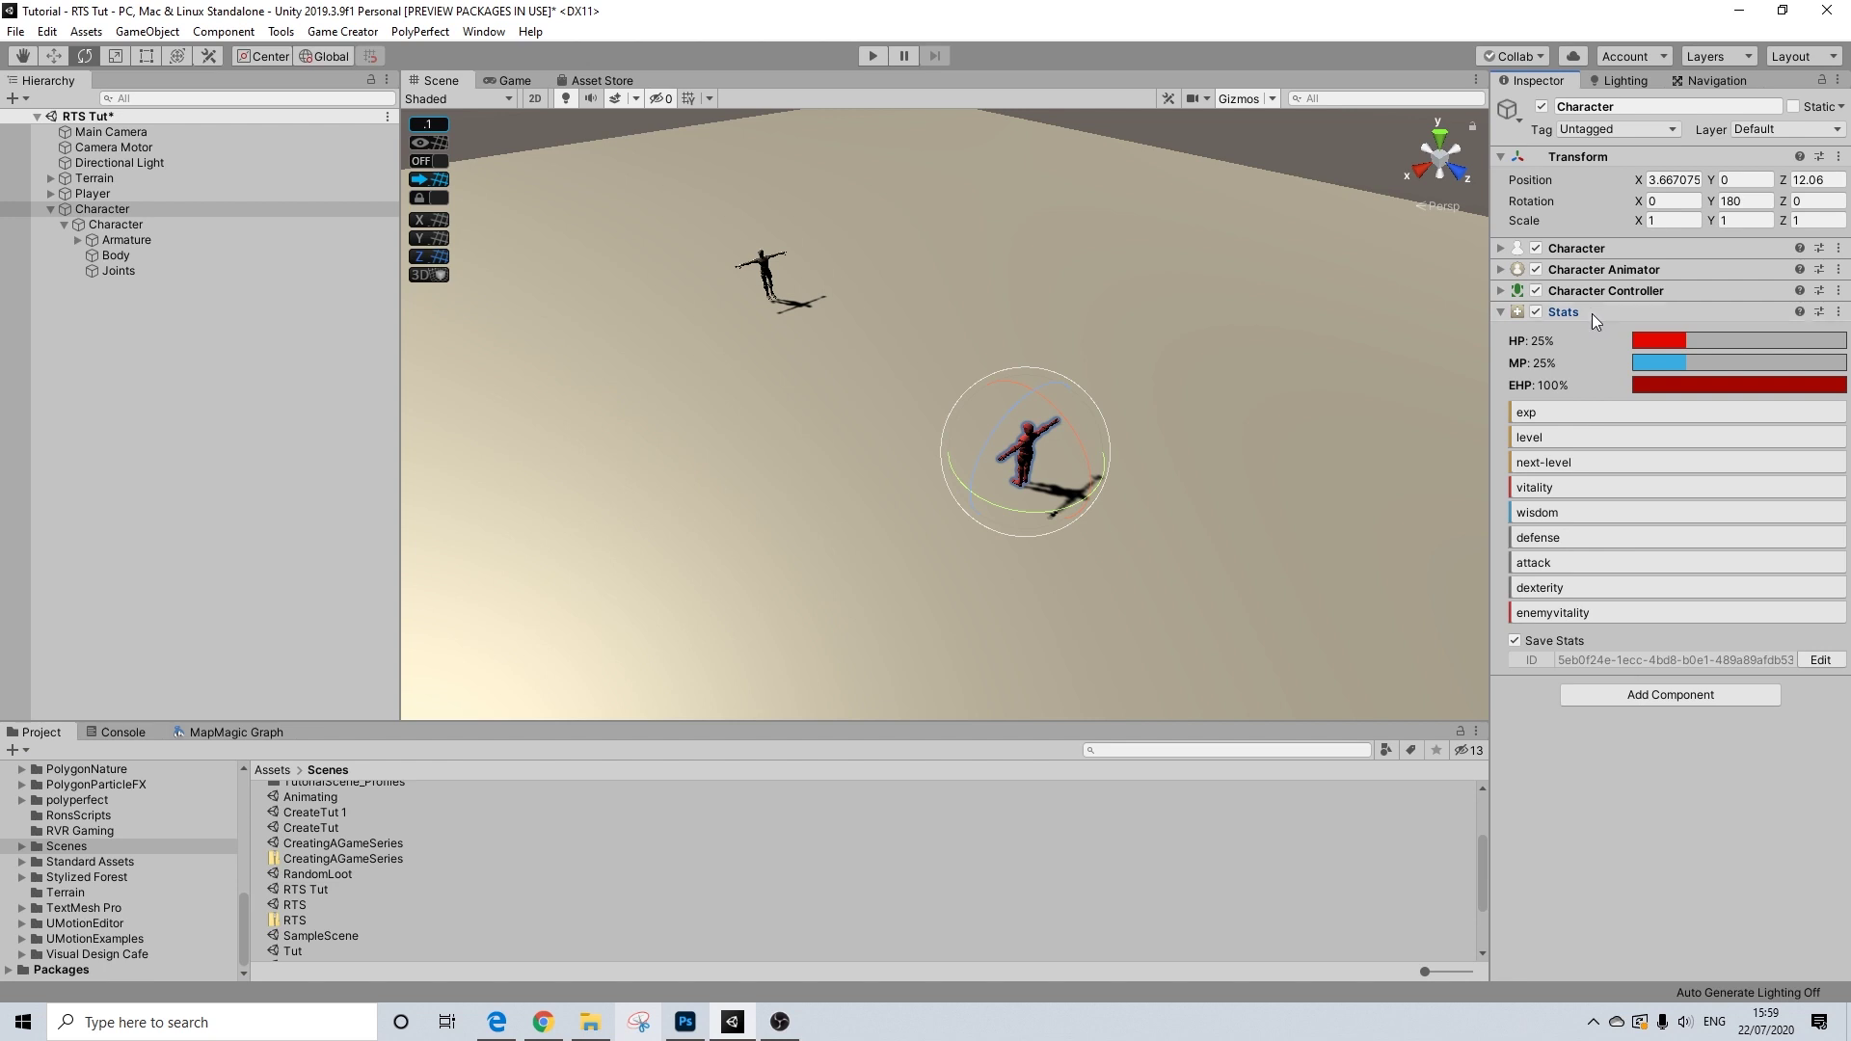
{"action": "left_click", "coordinate": [1593, 313]}
{"action": "left_click", "coordinate": [1562, 312]}
{"action": "left_click", "coordinate": [1595, 313]}
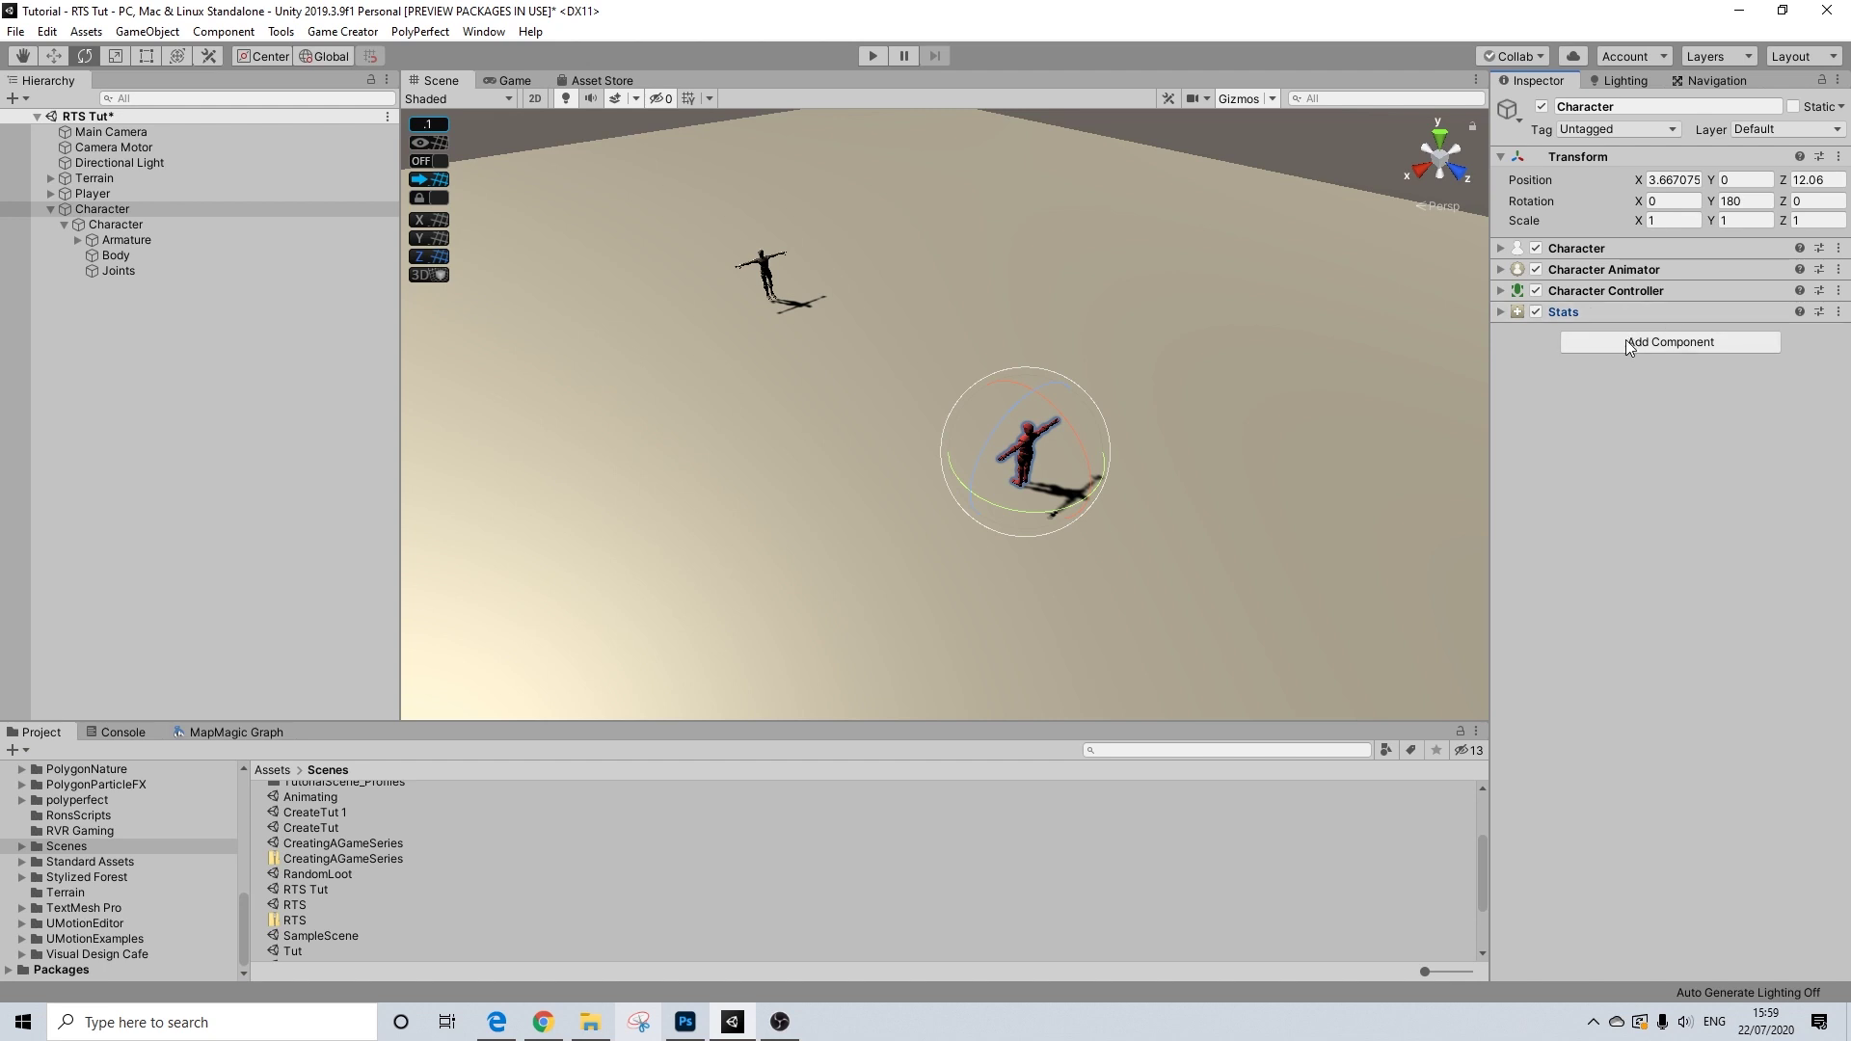
- Add a Character Melee component to the Character
{"action": "left_click", "coordinate": [1626, 342]}
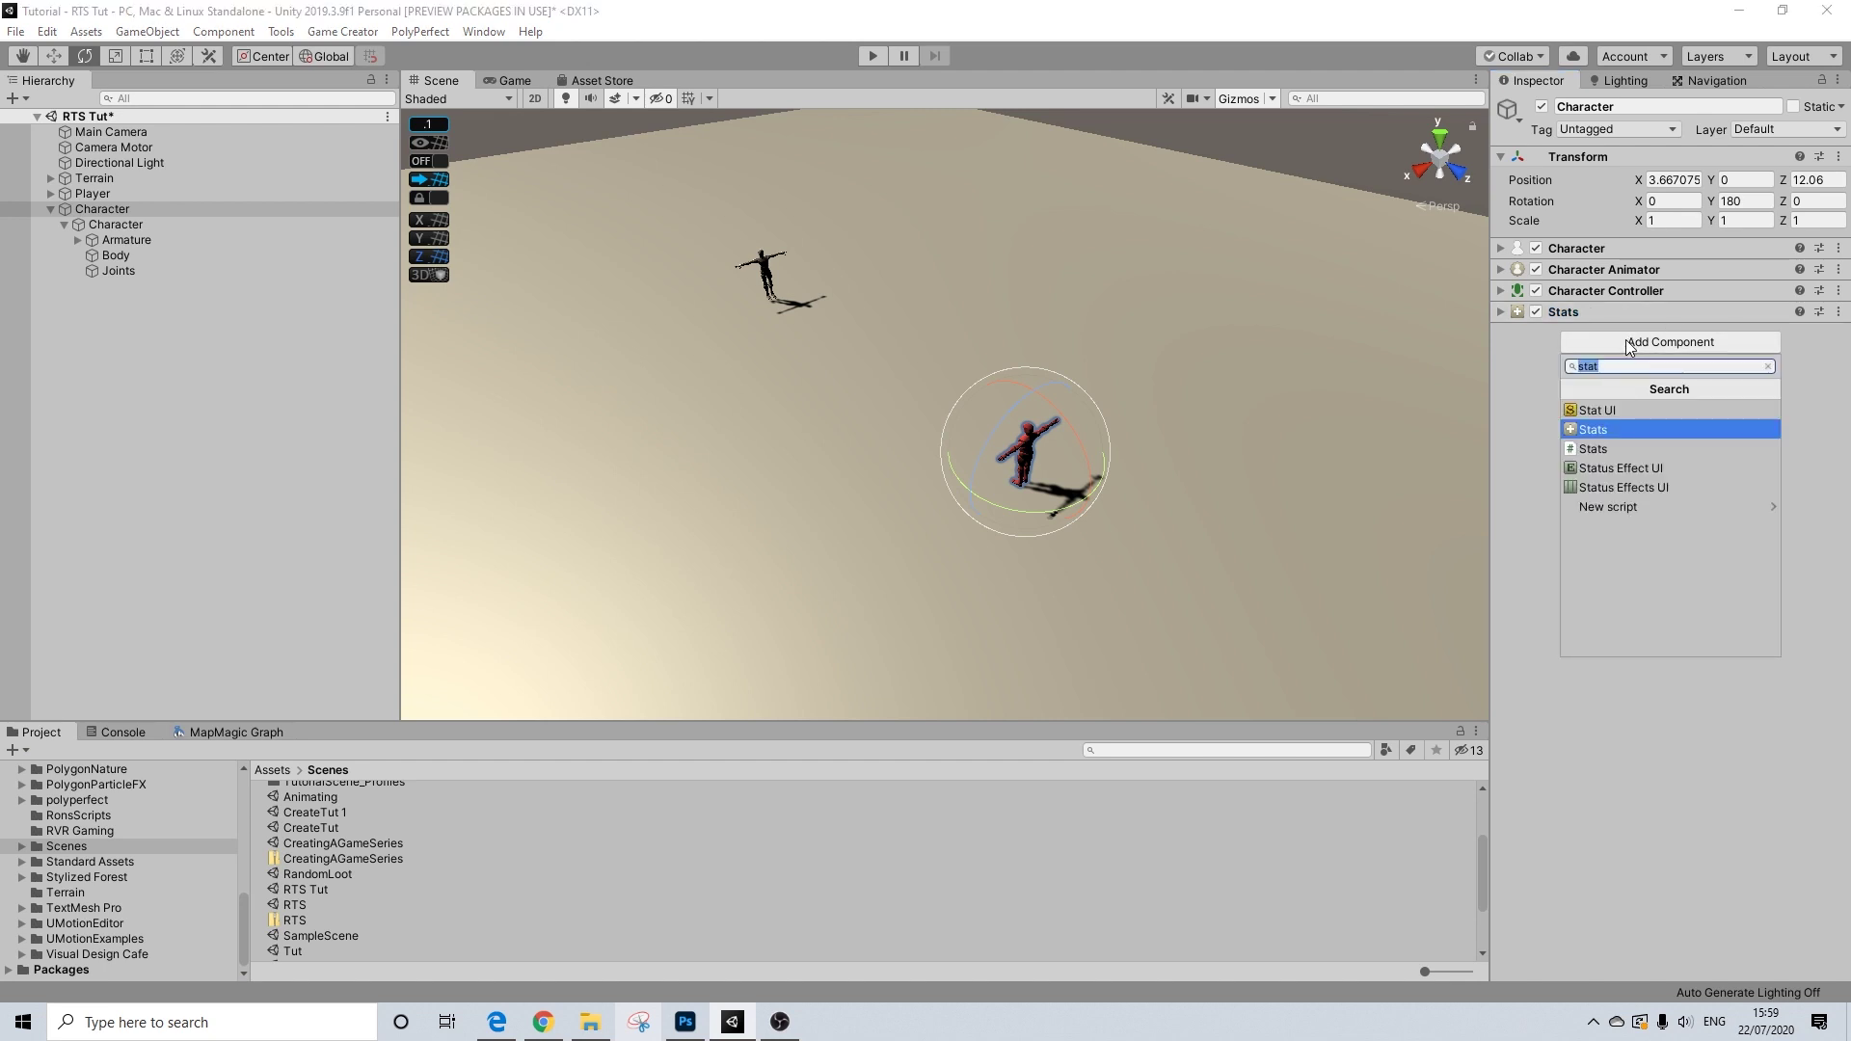
{"action": "type", "text": "mel"}
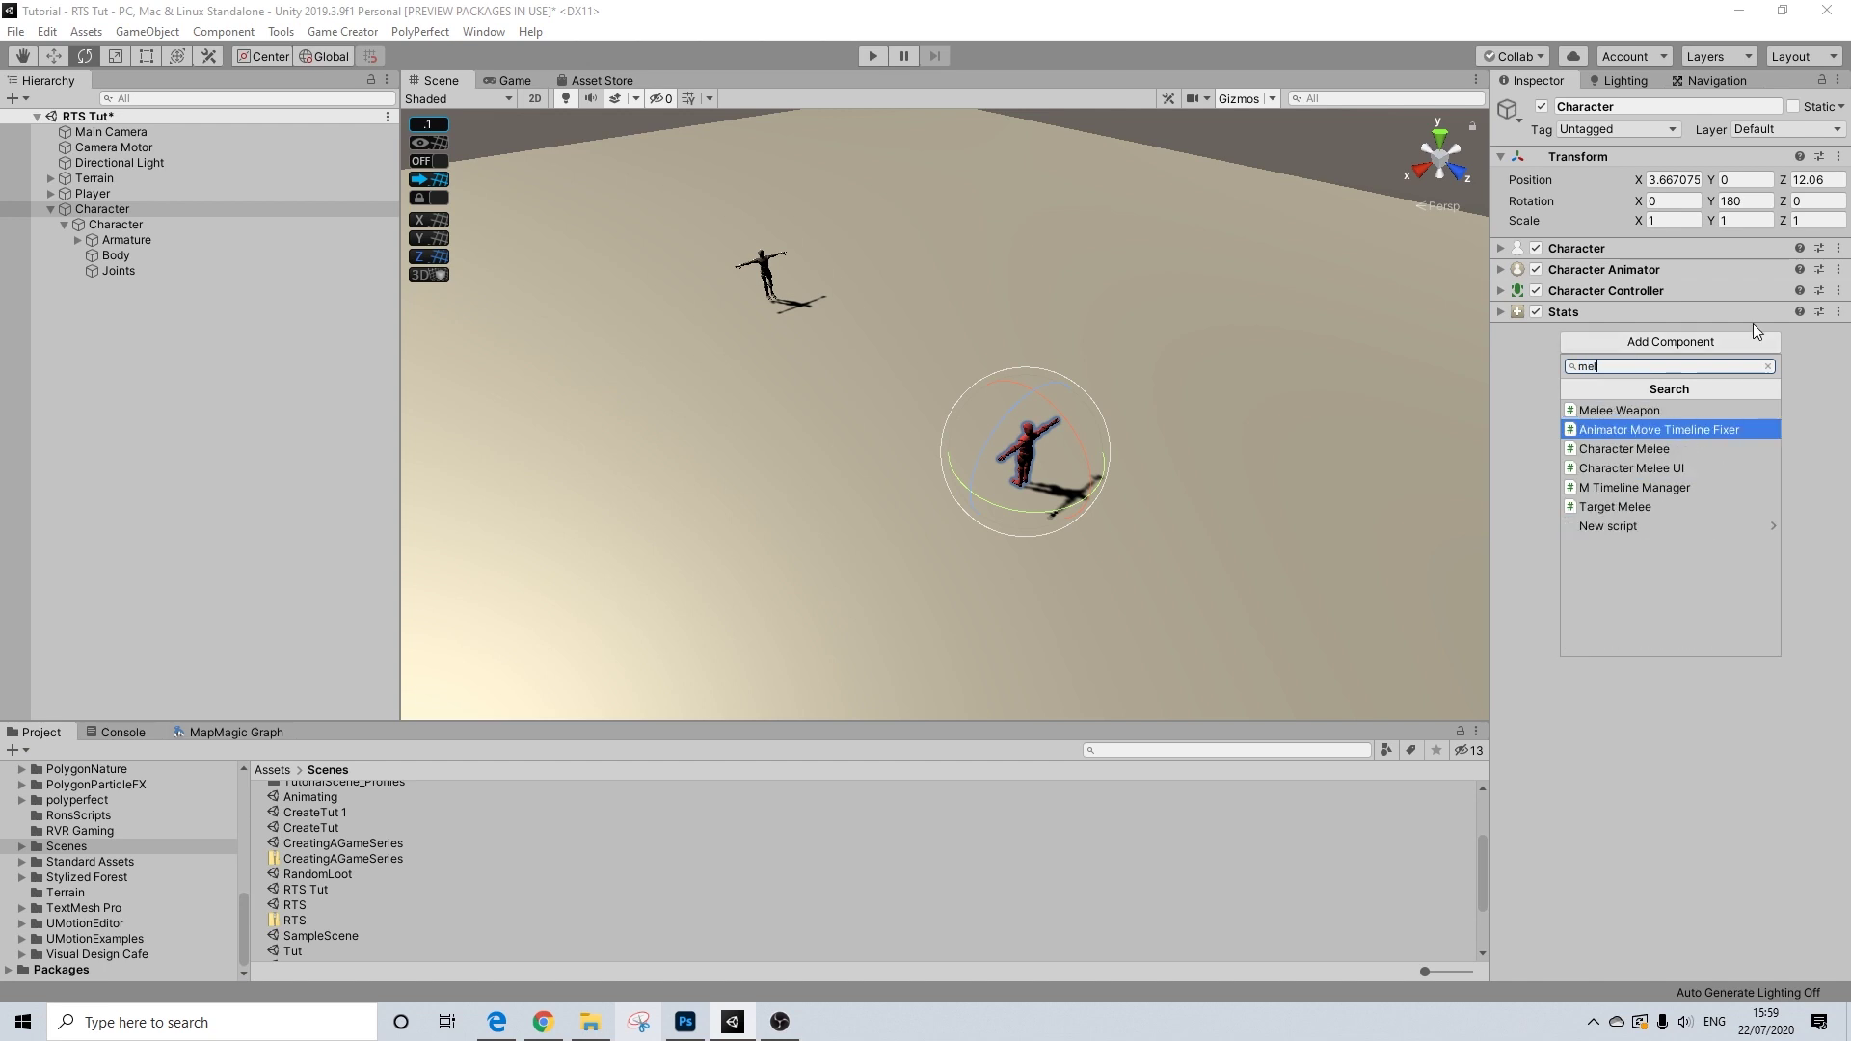
{"action": "left_click", "coordinate": [1629, 448]}
- Add two Trigger components to the Character and expand the first one
{"action": "left_click", "coordinate": [1592, 363]}
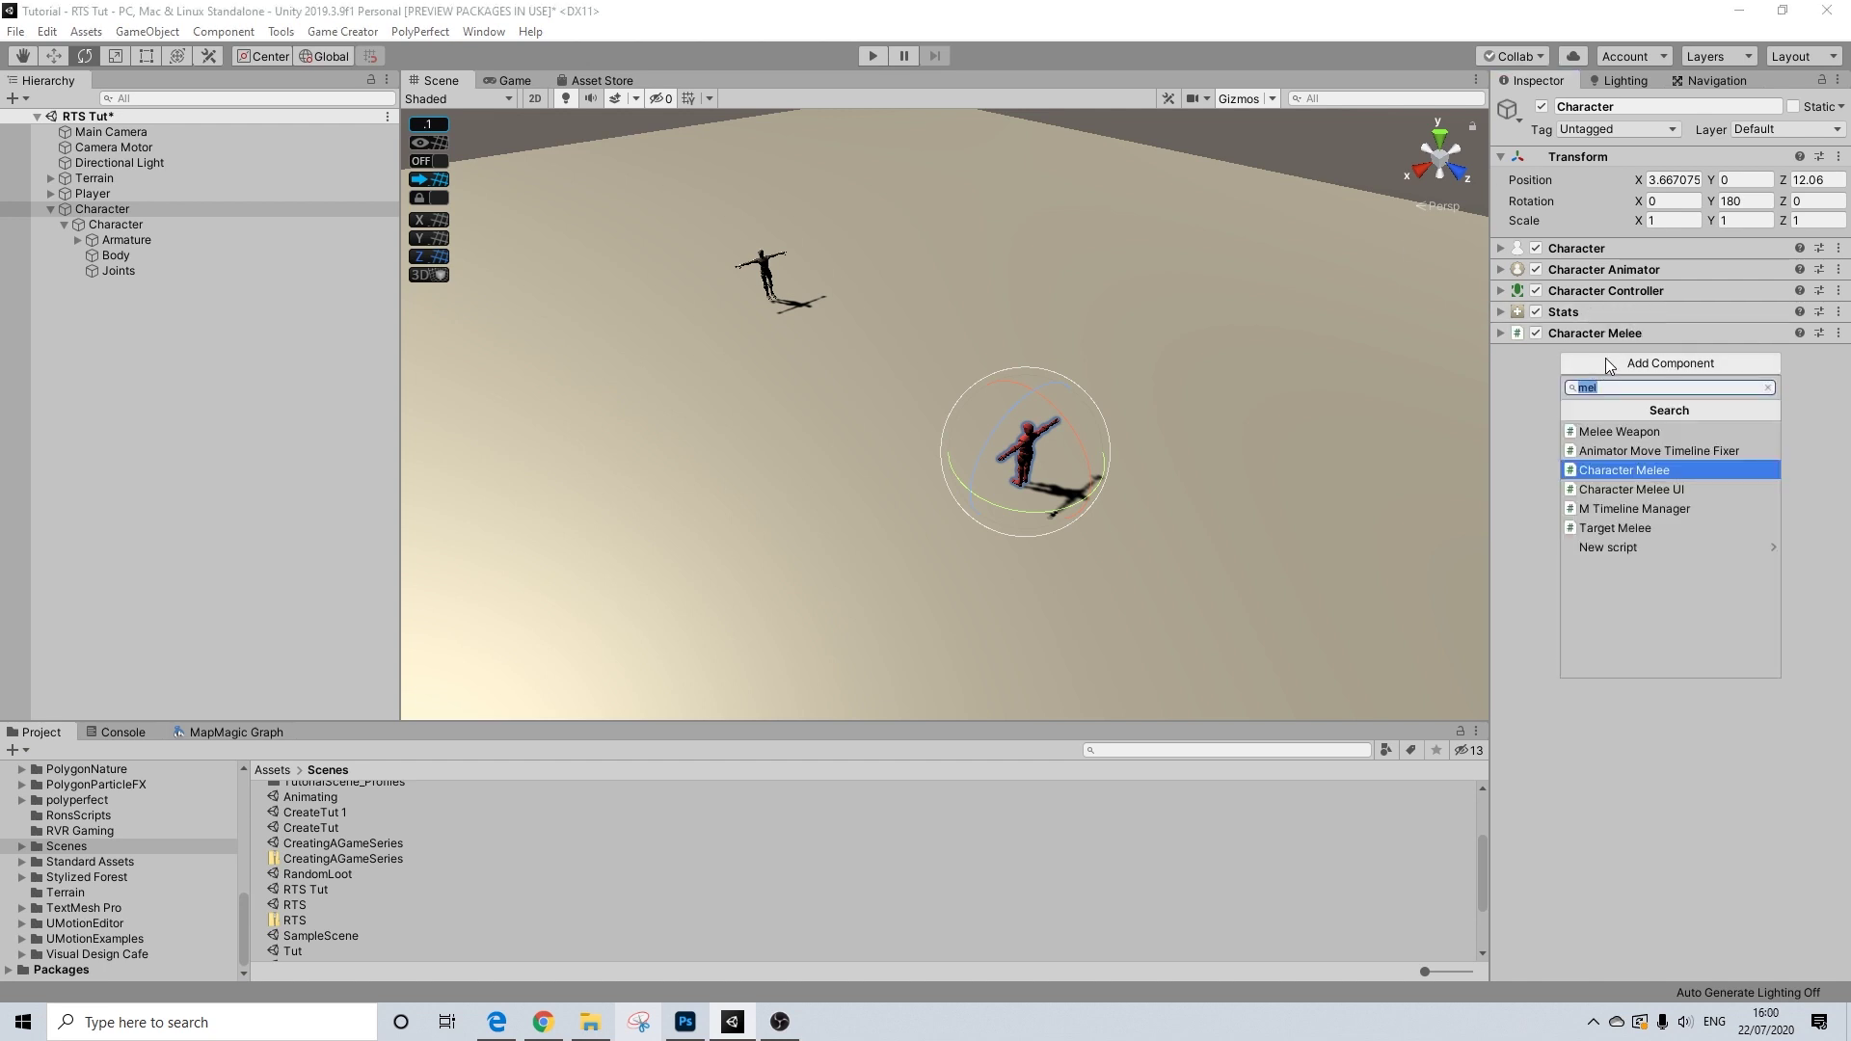
{"action": "type", "text": "tri"}
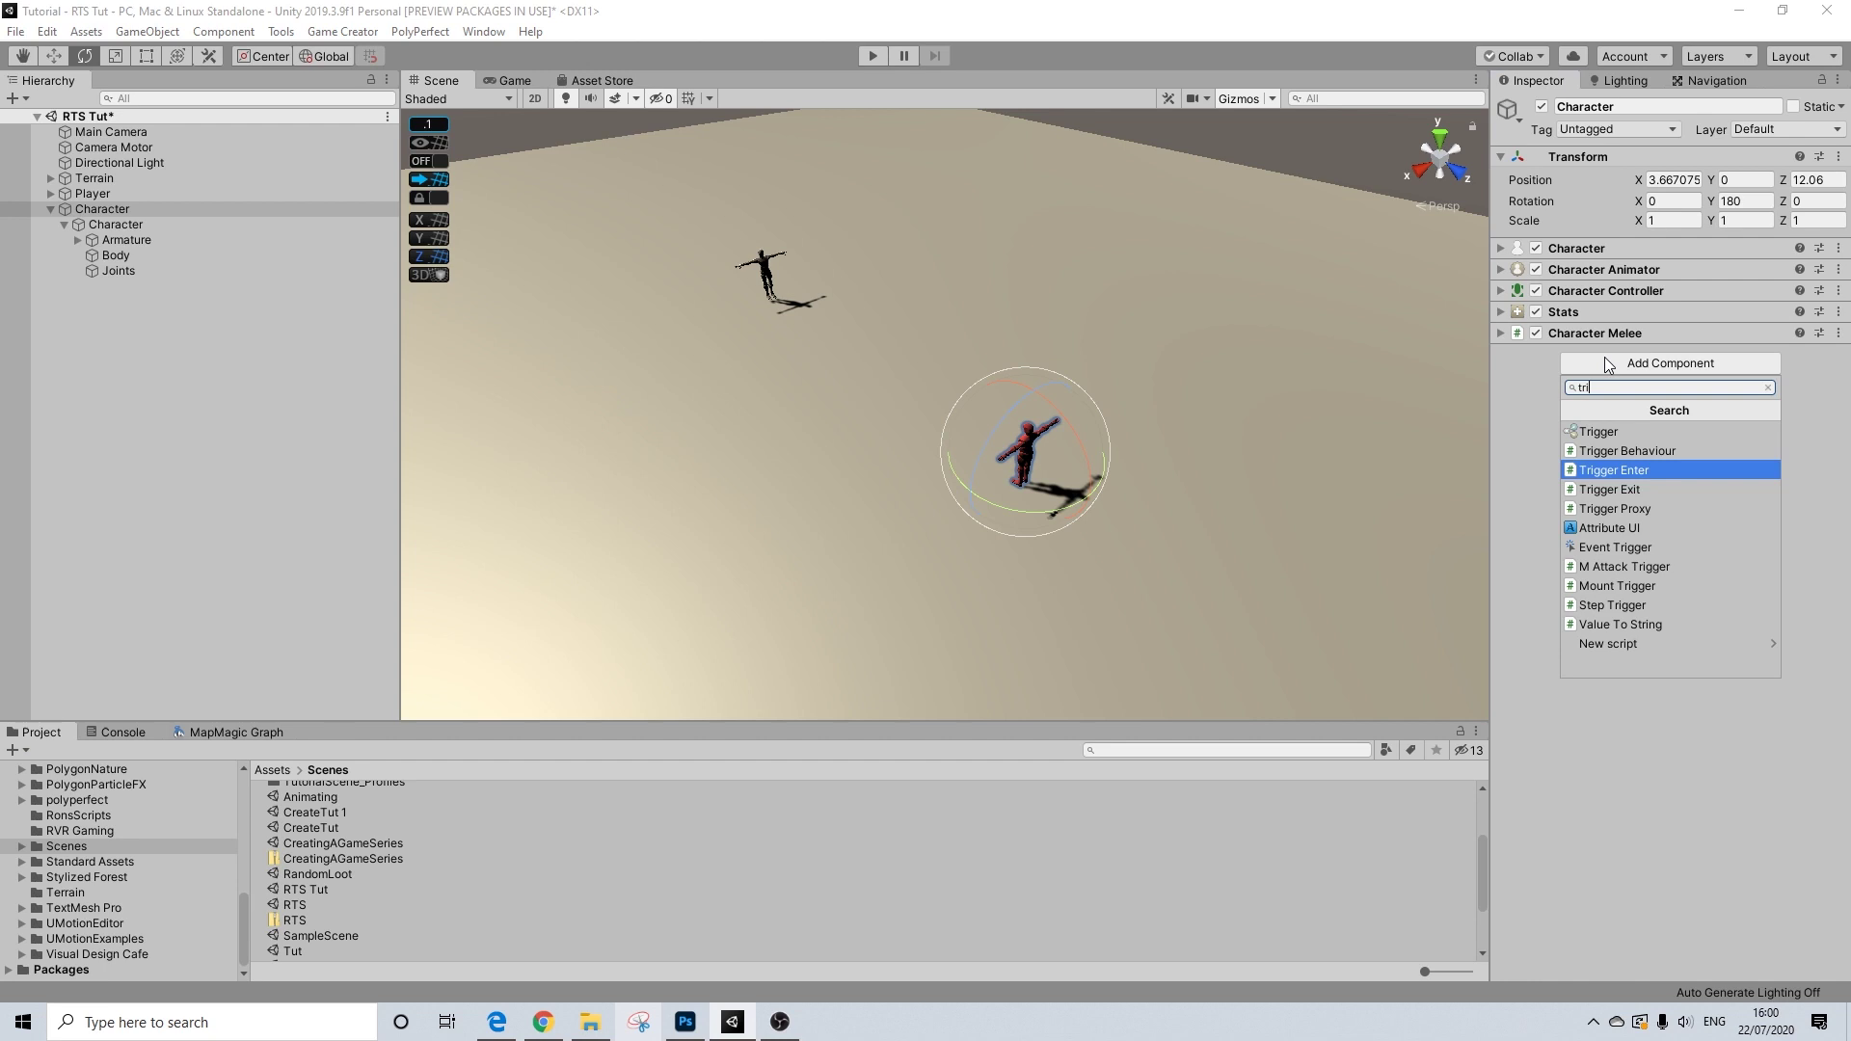
{"action": "left_click", "coordinate": [1582, 430]}
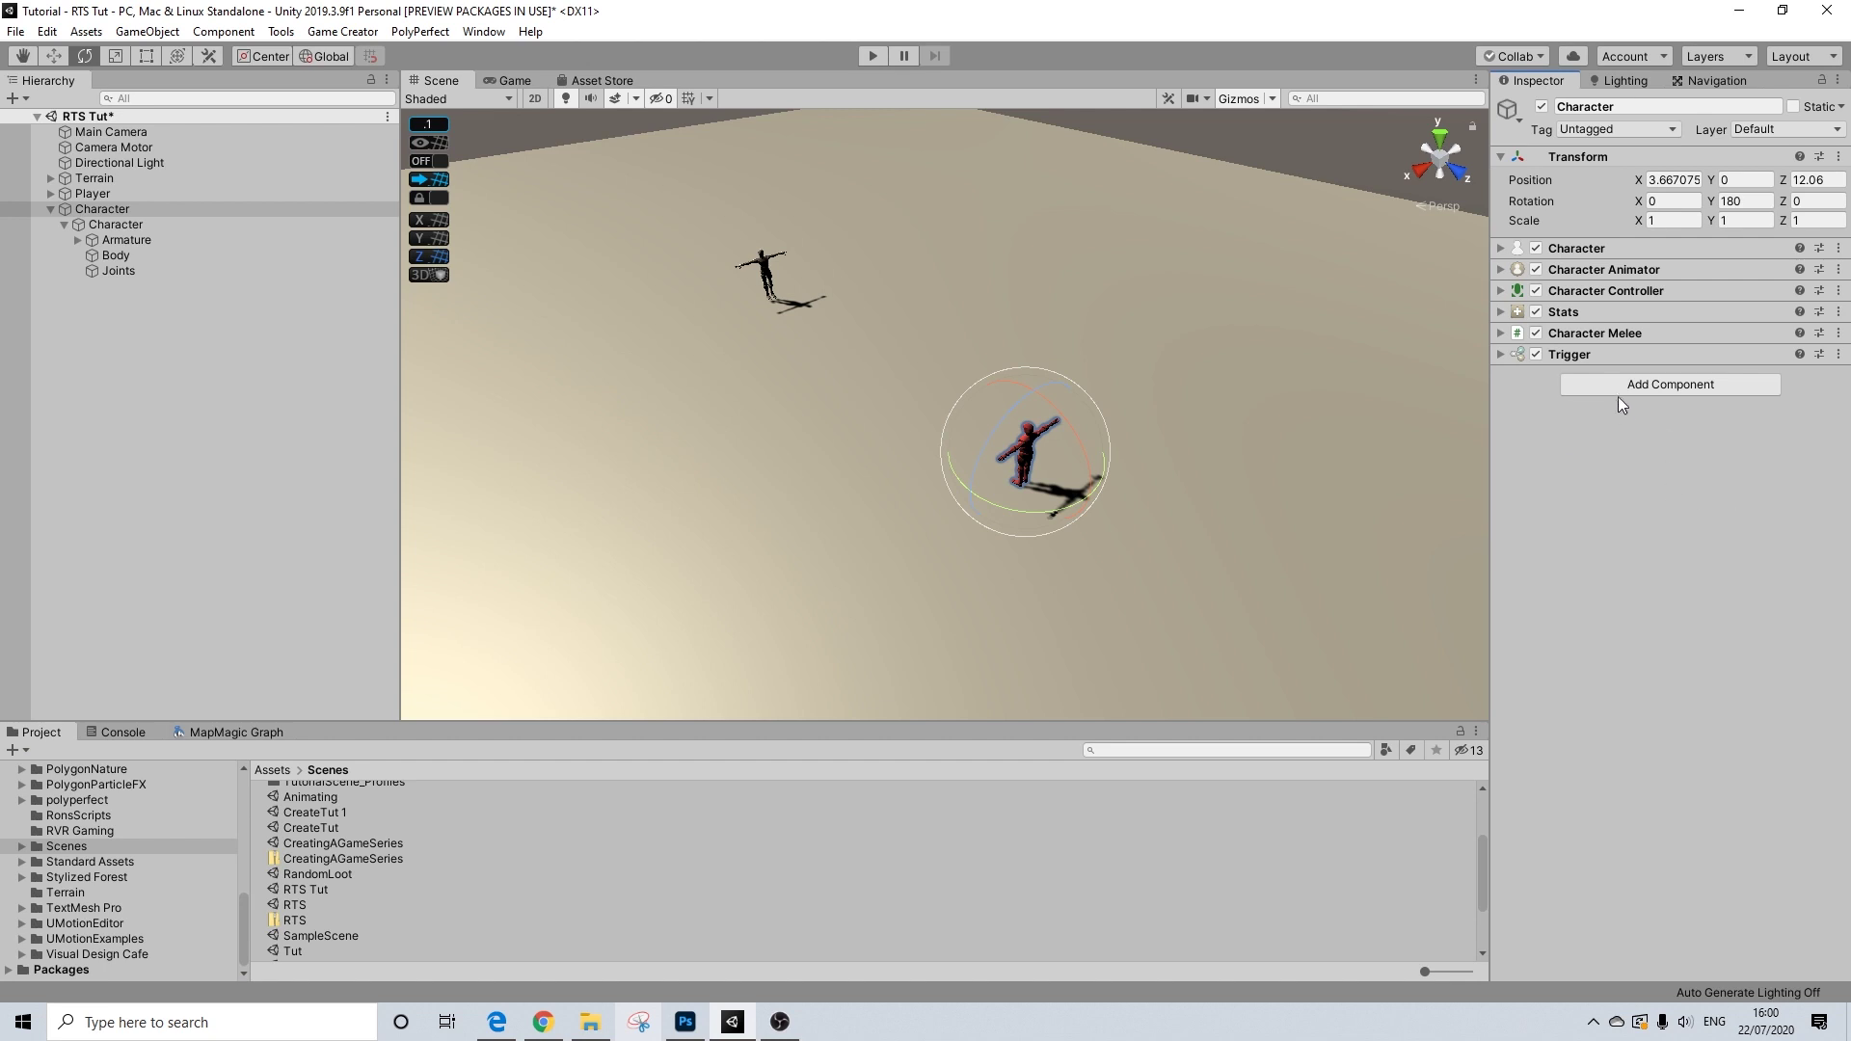
{"action": "left_click", "coordinate": [1584, 354]}
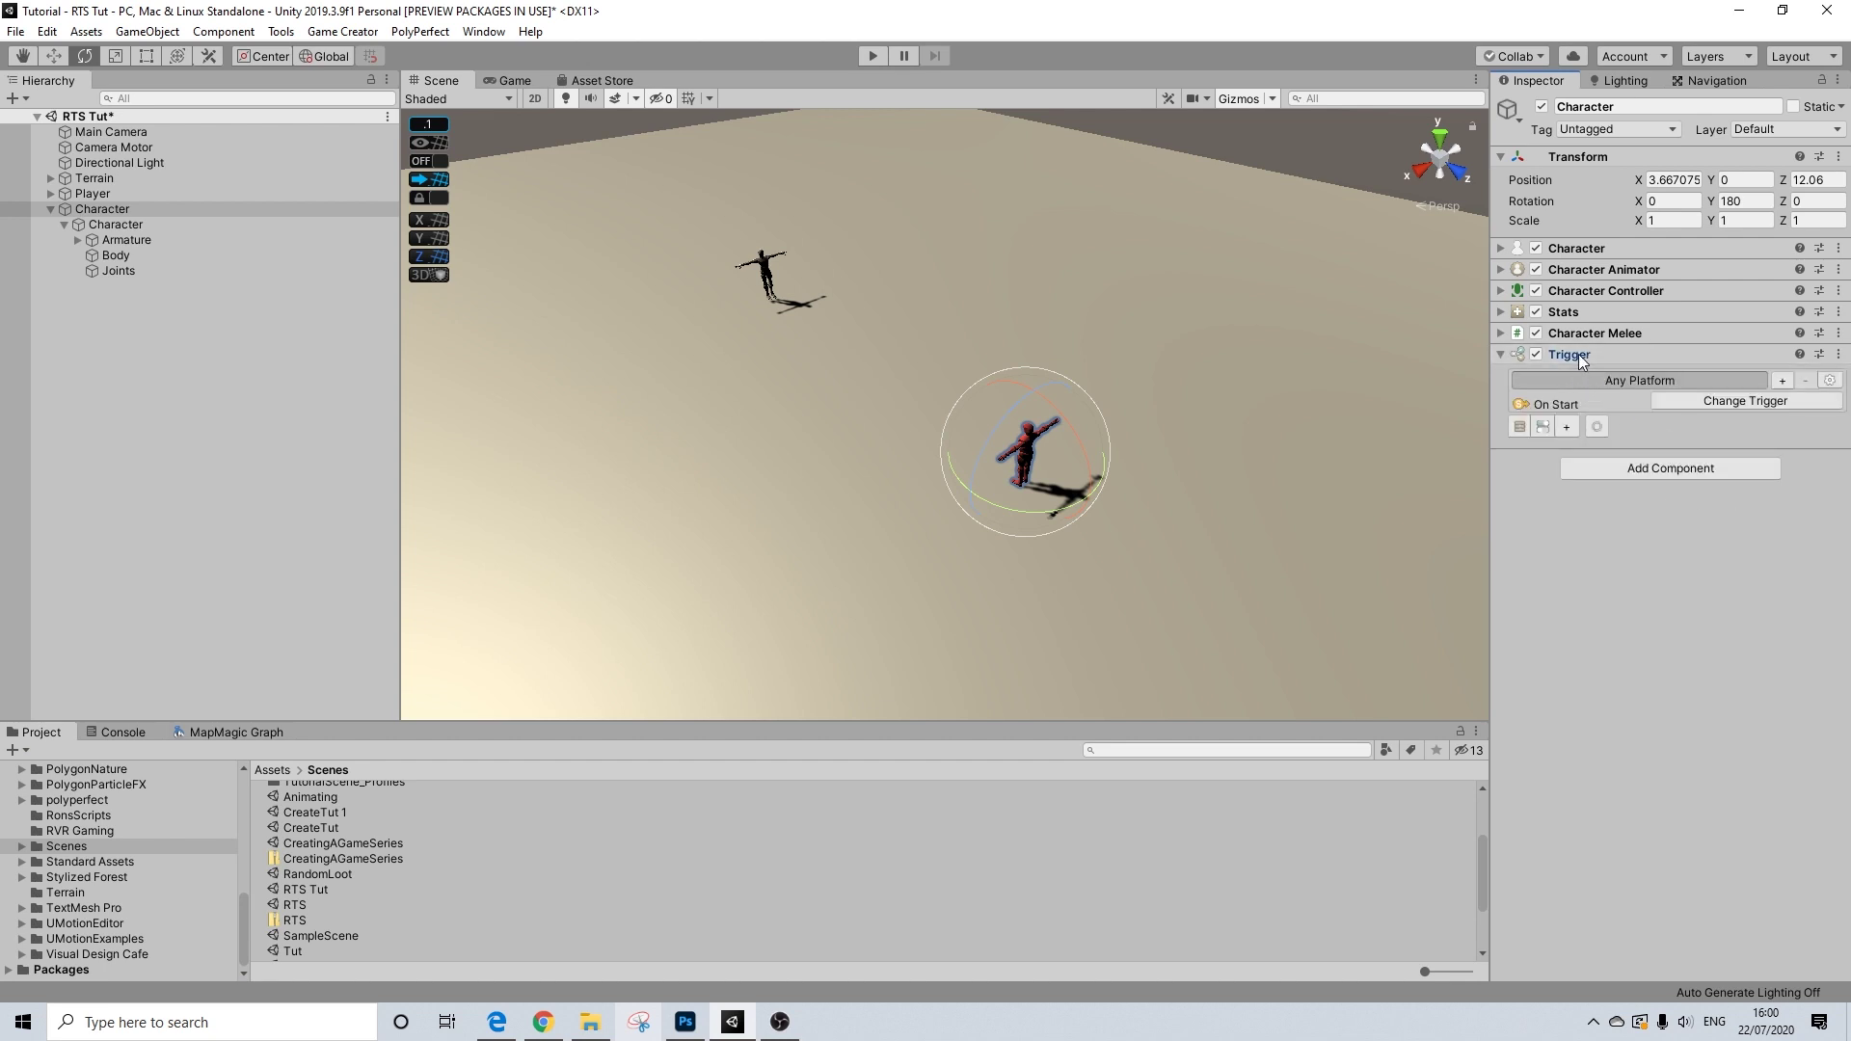
{"action": "left_click", "coordinate": [1577, 355]}
{"action": "left_click", "coordinate": [1603, 381]}
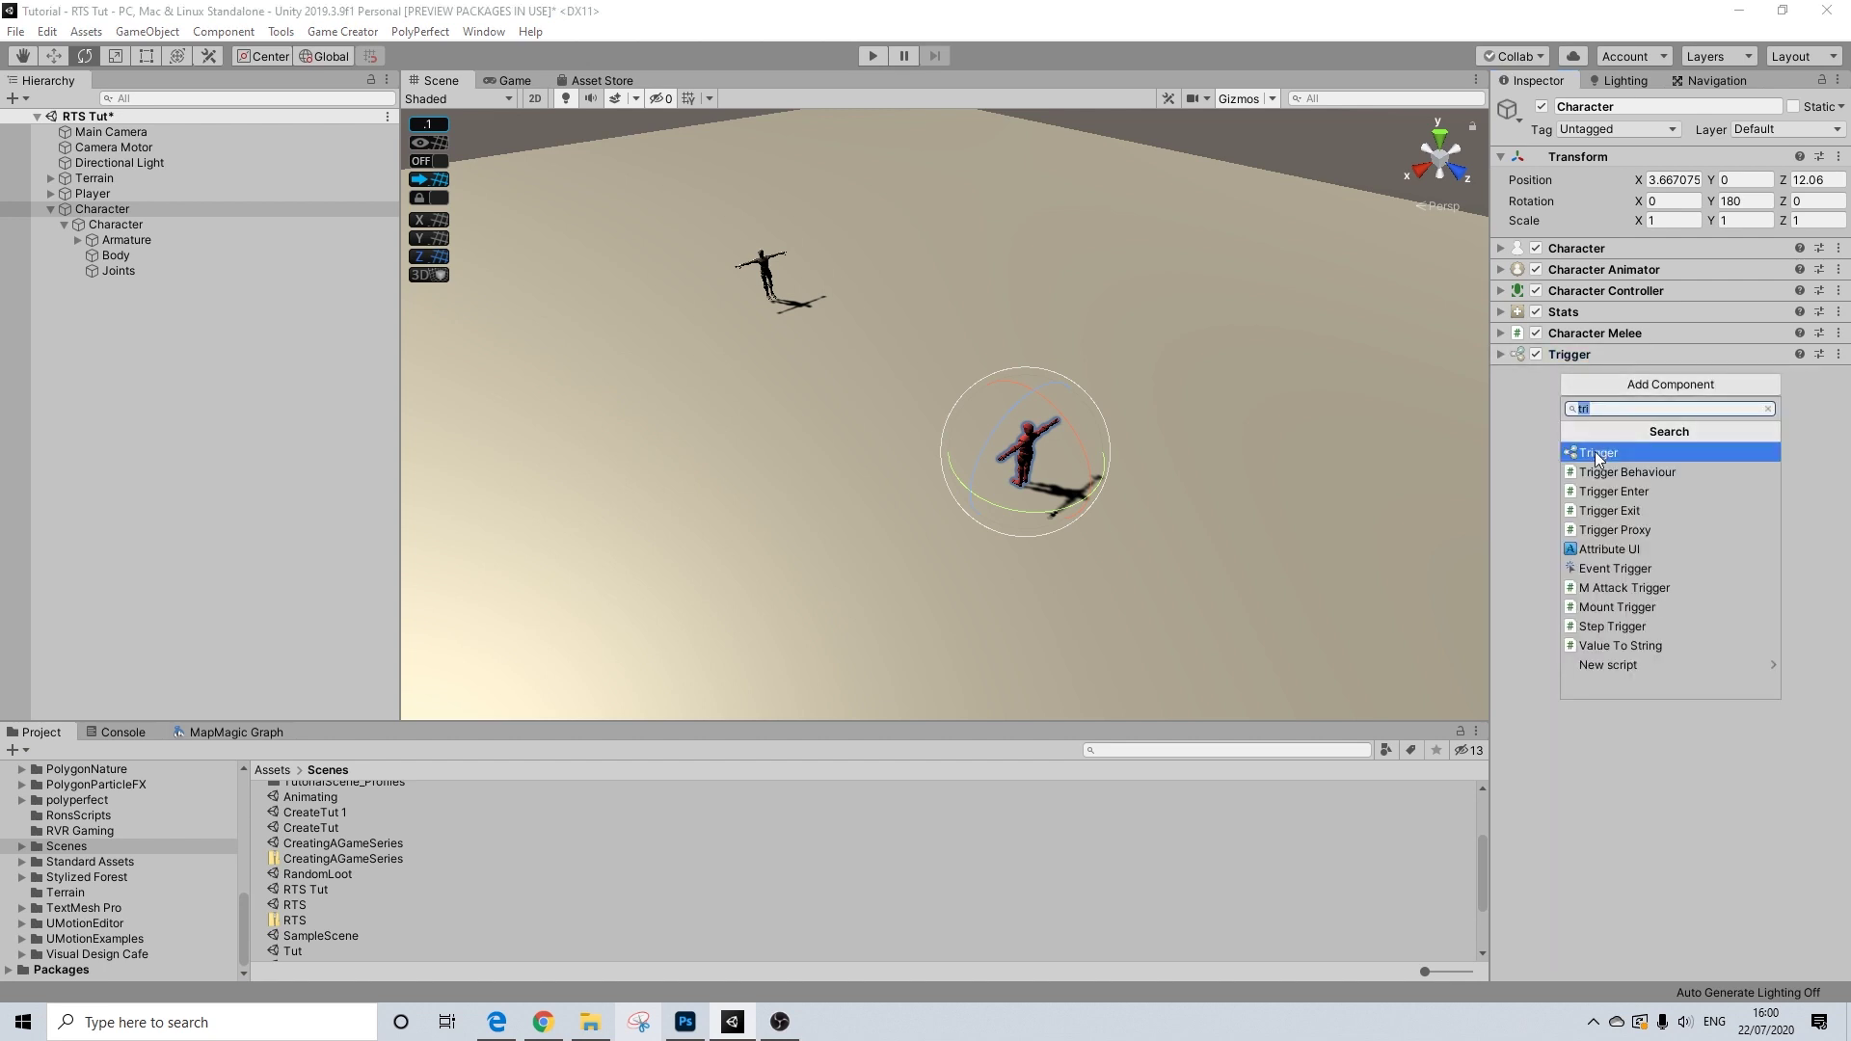
{"action": "left_click", "coordinate": [1594, 451]}
{"action": "left_click", "coordinate": [1588, 355]}
- Set the first Trigger to fire On Mouse Left Click
{"action": "left_click", "coordinate": [1569, 459]}
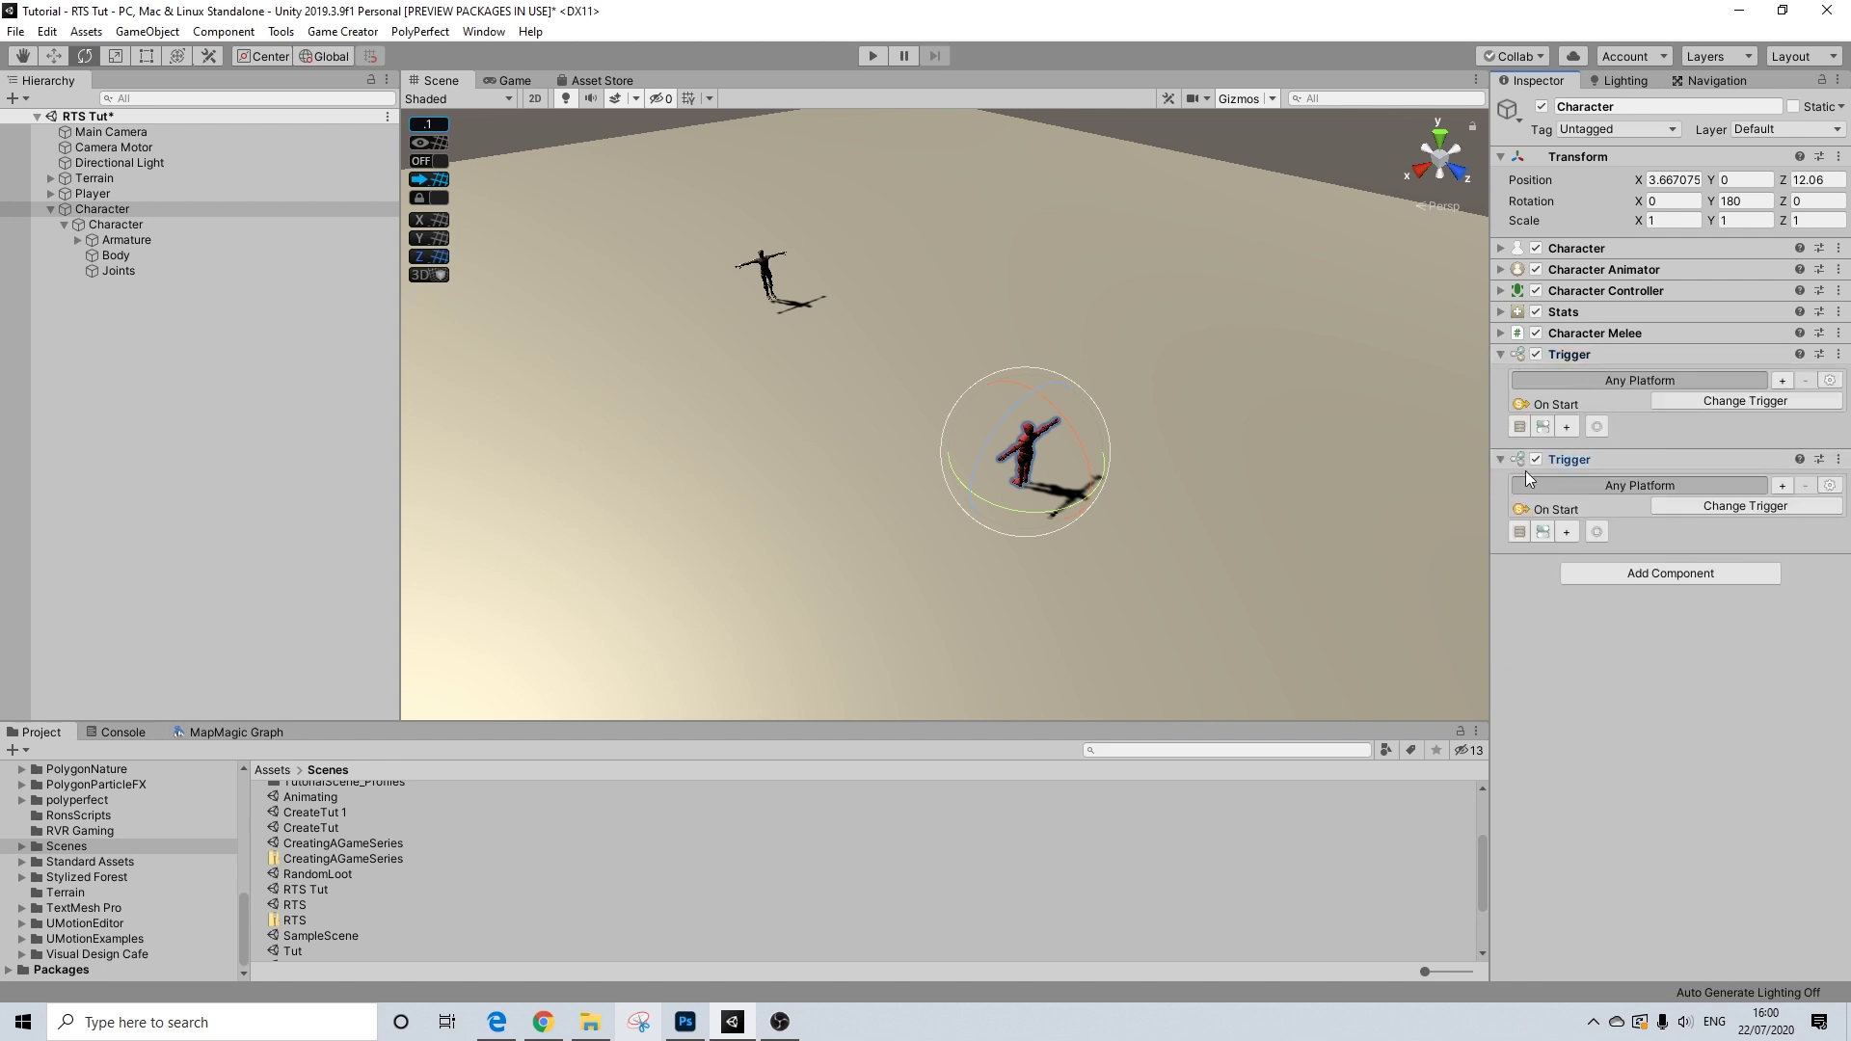
{"action": "left_click", "coordinate": [1706, 405]}
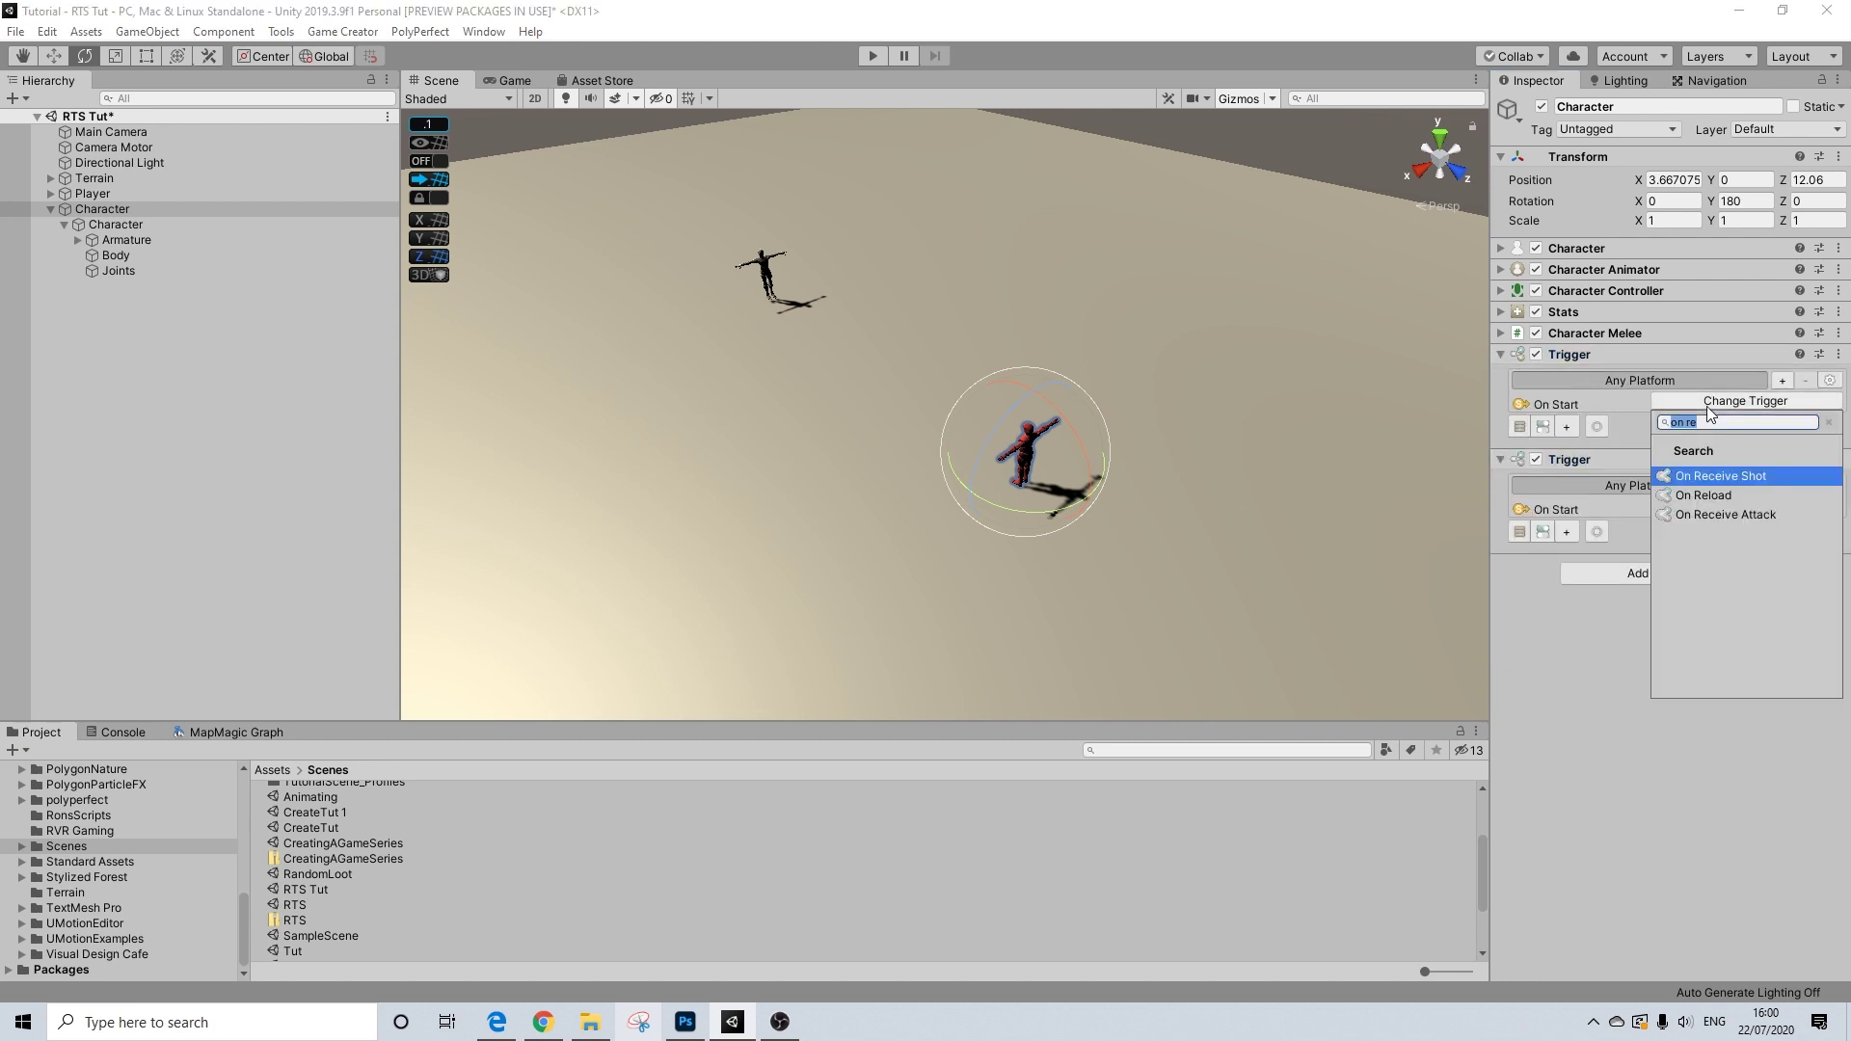
{"action": "type", "text": "mouse"}
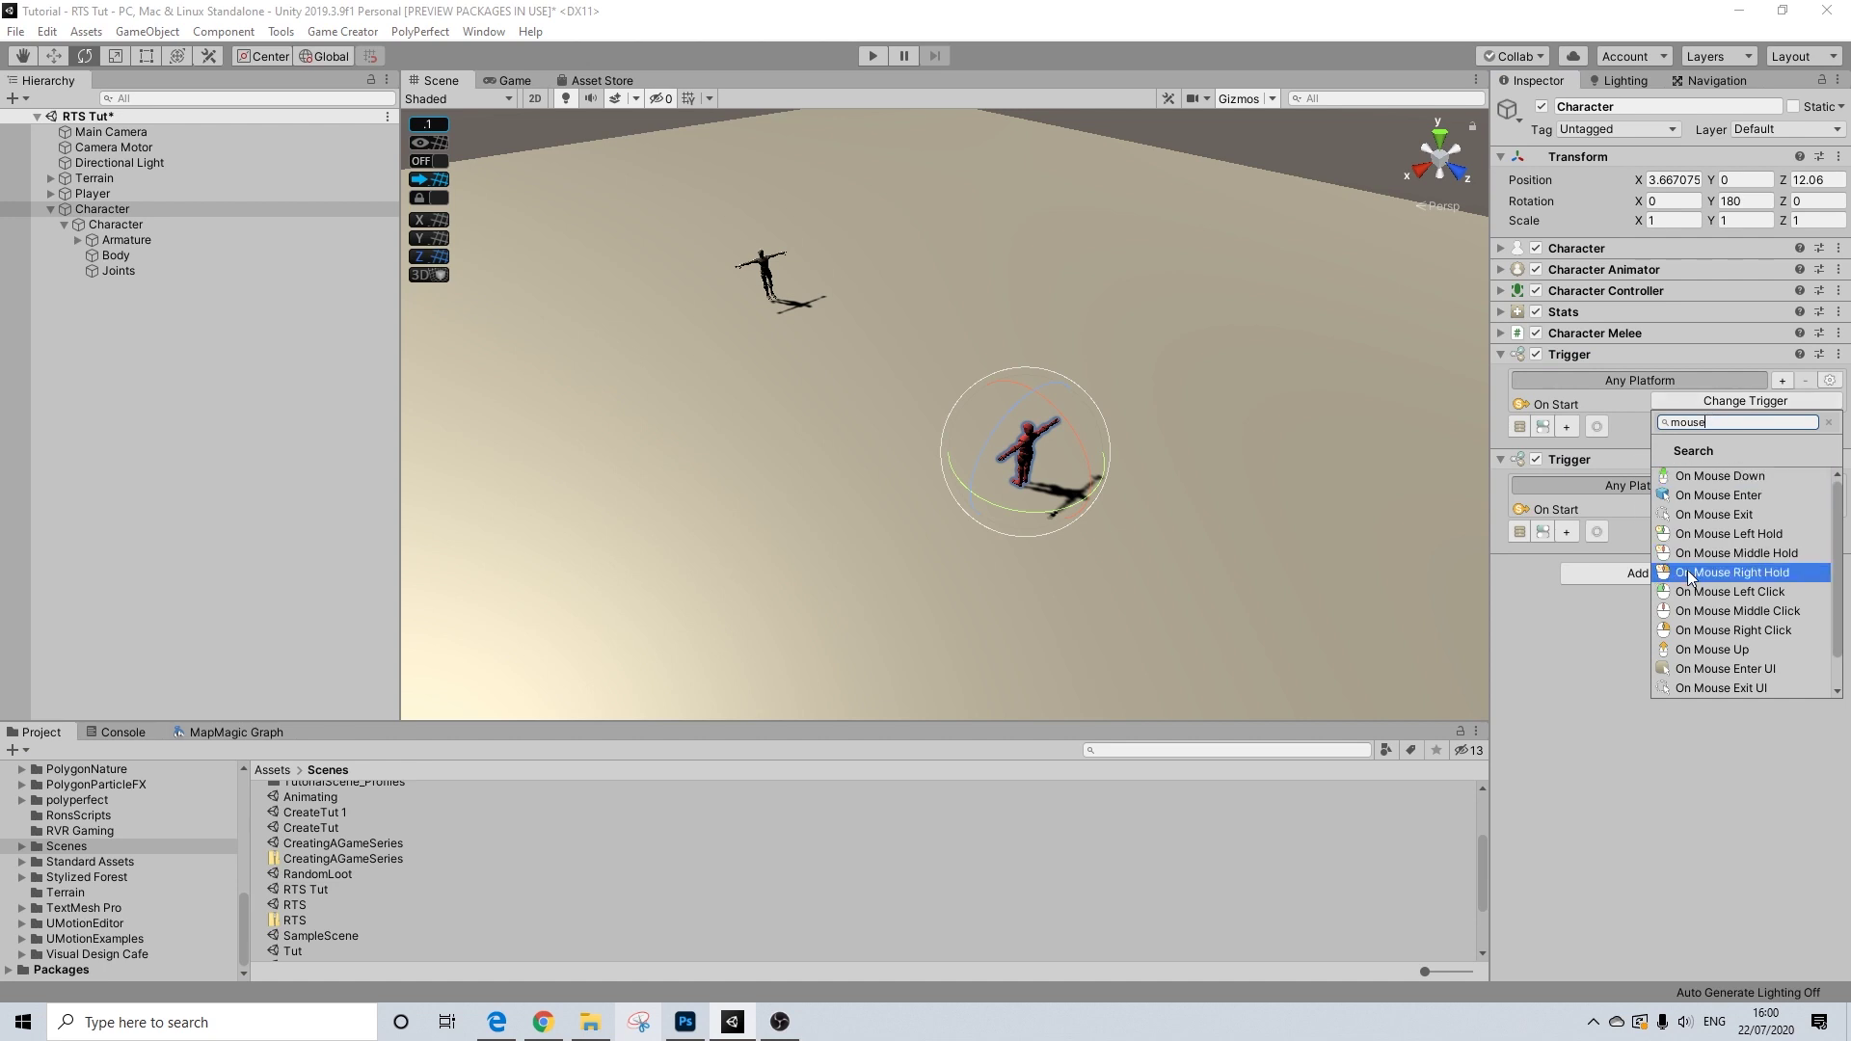
{"action": "left_click", "coordinate": [1697, 590]}
- Set the second Trigger to fire On Receive Attack
{"action": "left_click", "coordinate": [1691, 528]}
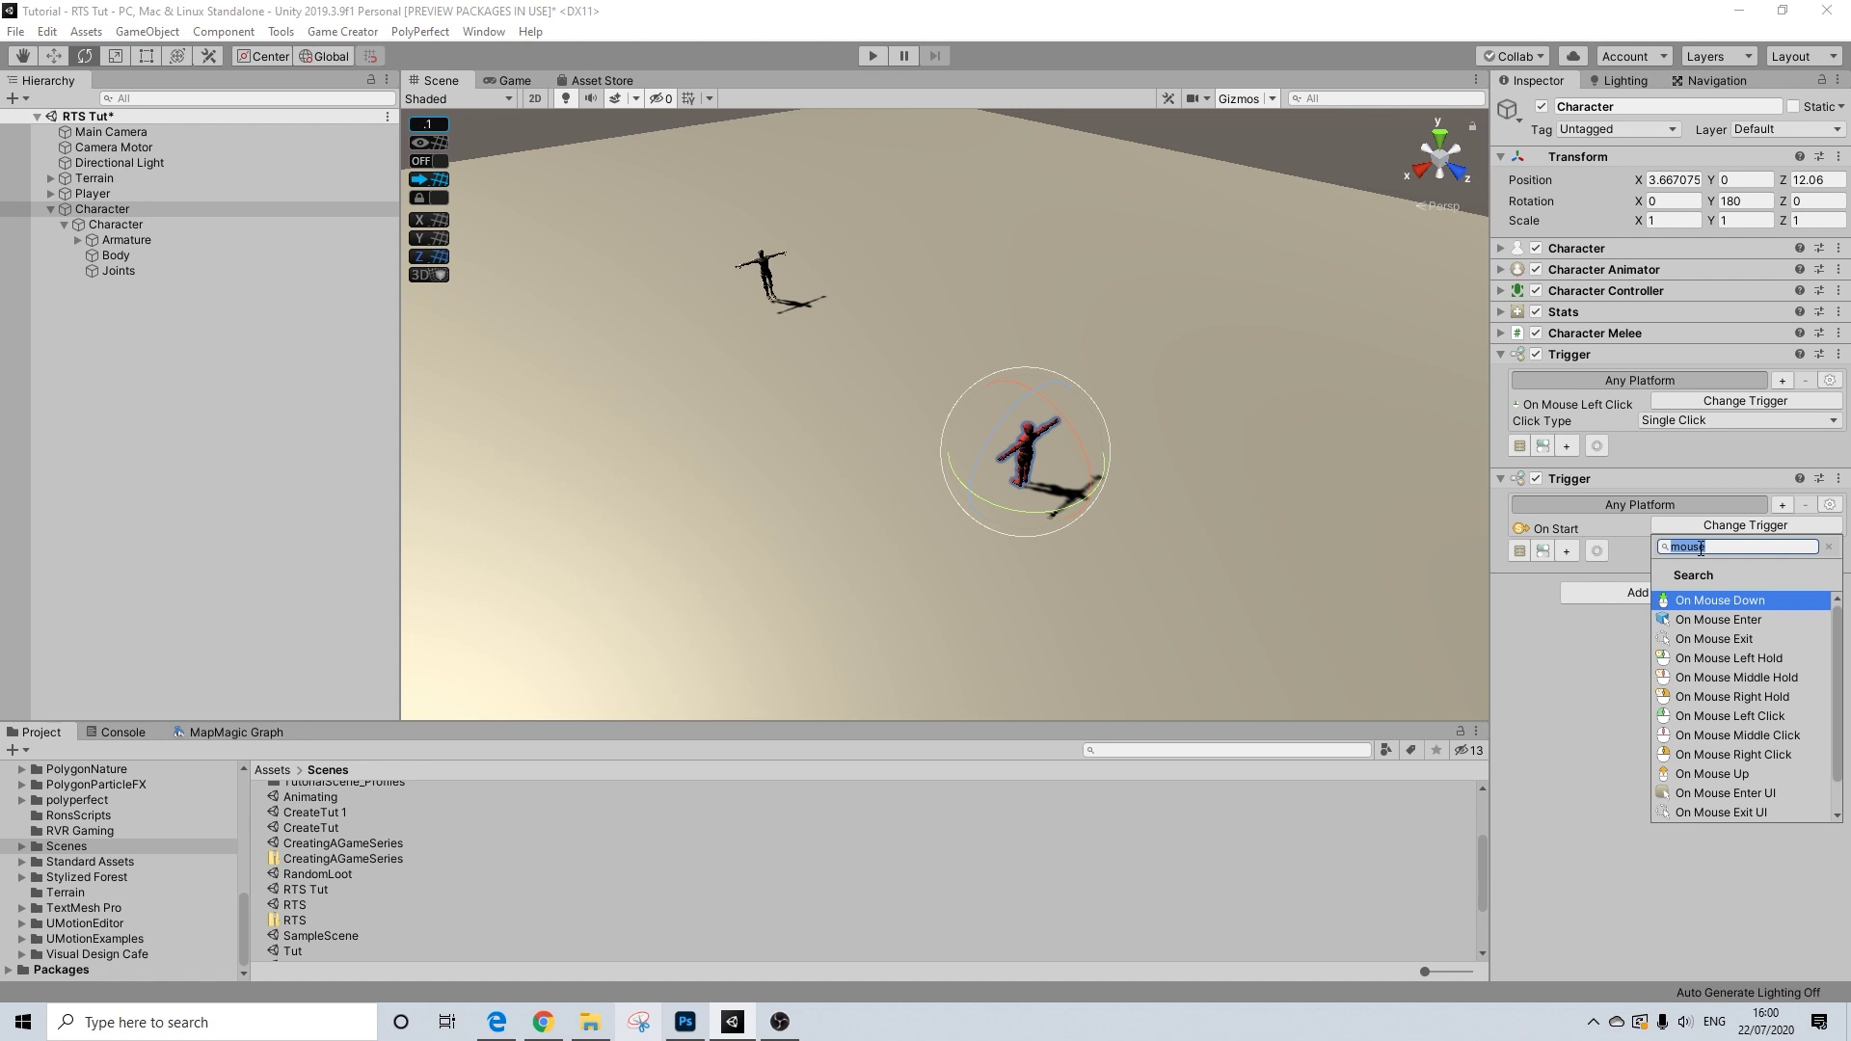
{"action": "type", "text": "rec"}
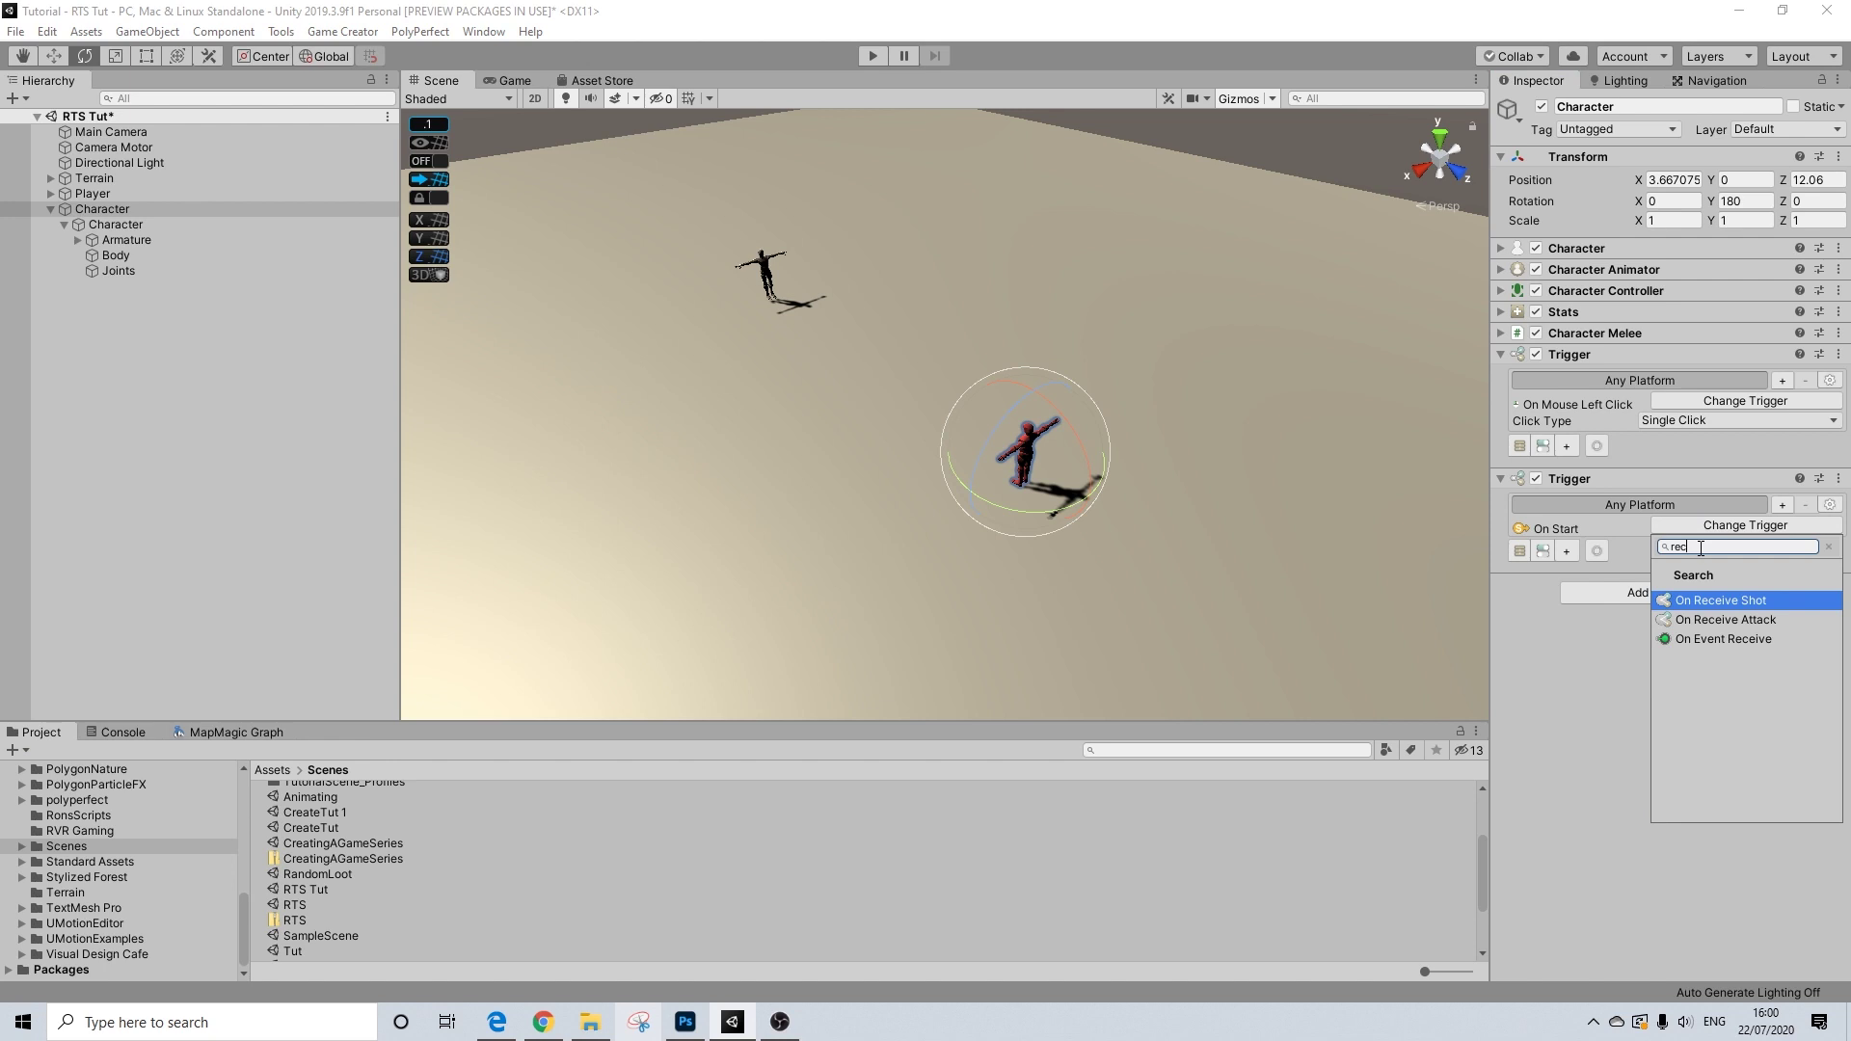
{"action": "left_click", "coordinate": [1726, 619]}
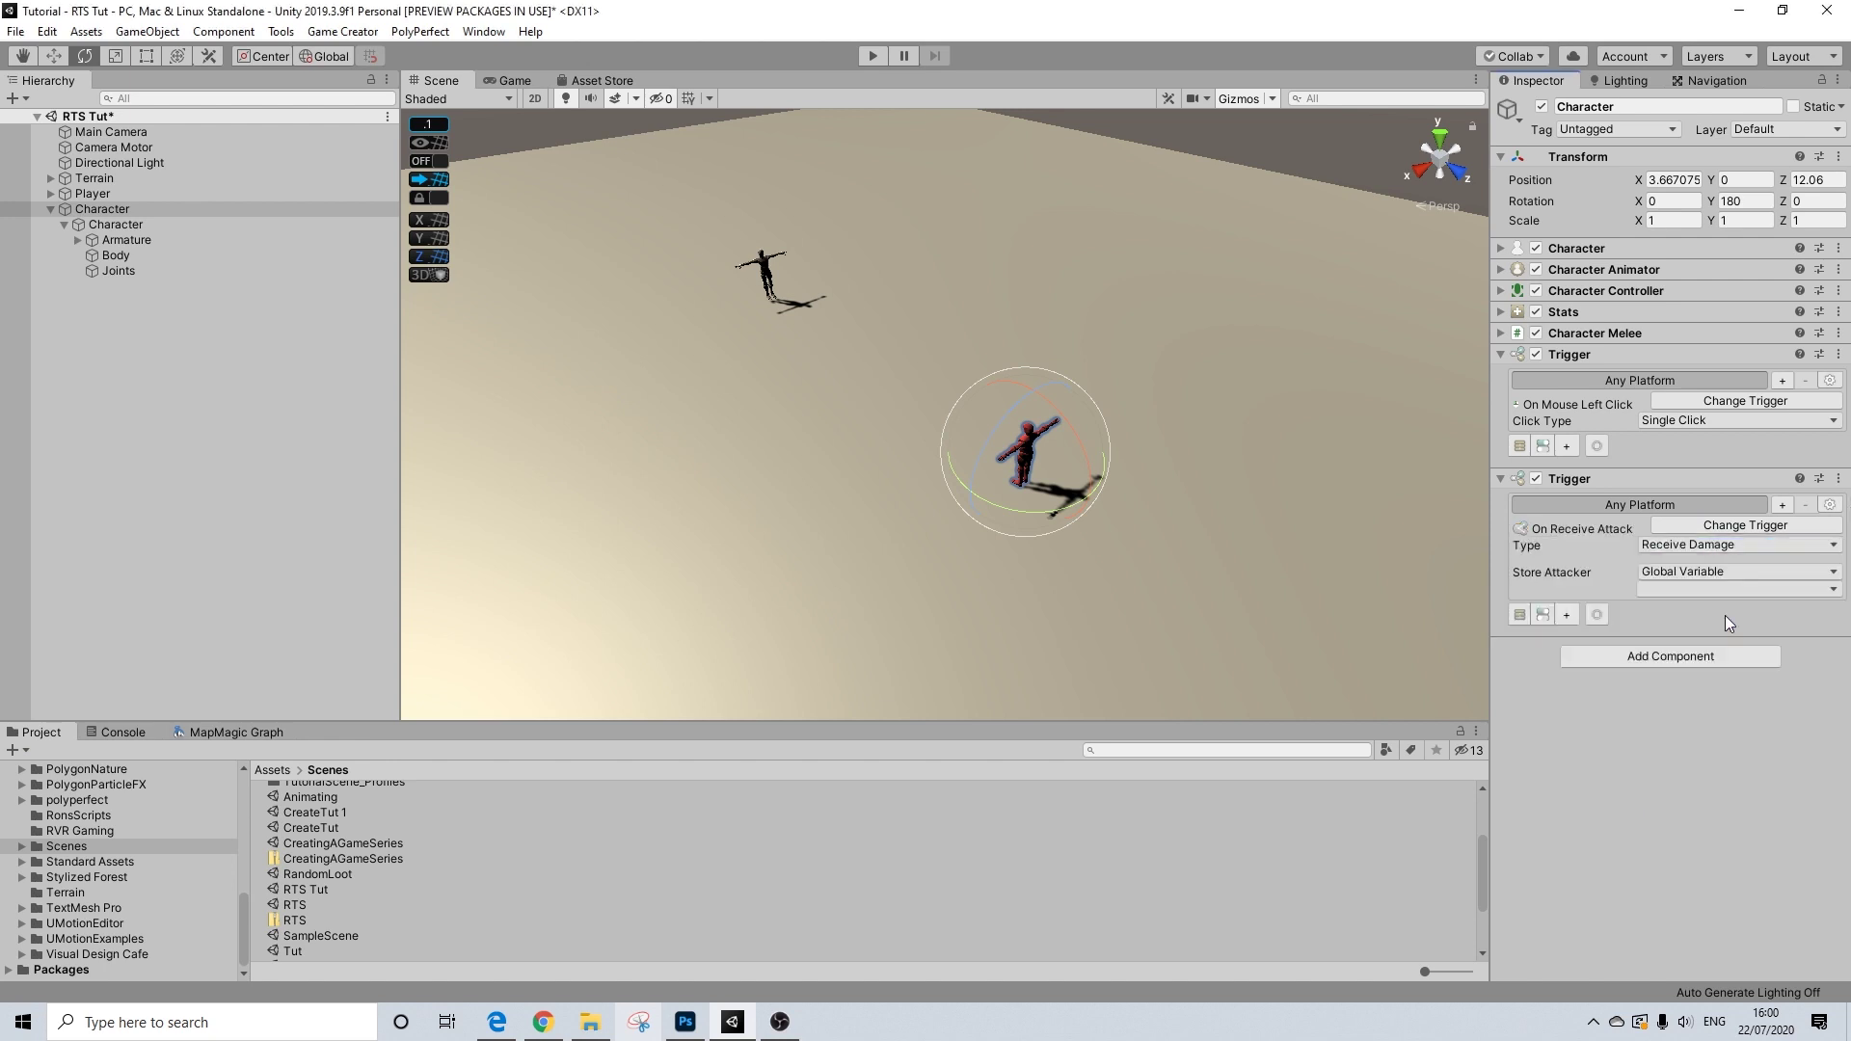
- Create Conditions and Actions objects for the triggers and rename the Conditions to LifeAndDeath
{"action": "left_click", "coordinate": [1543, 615]}
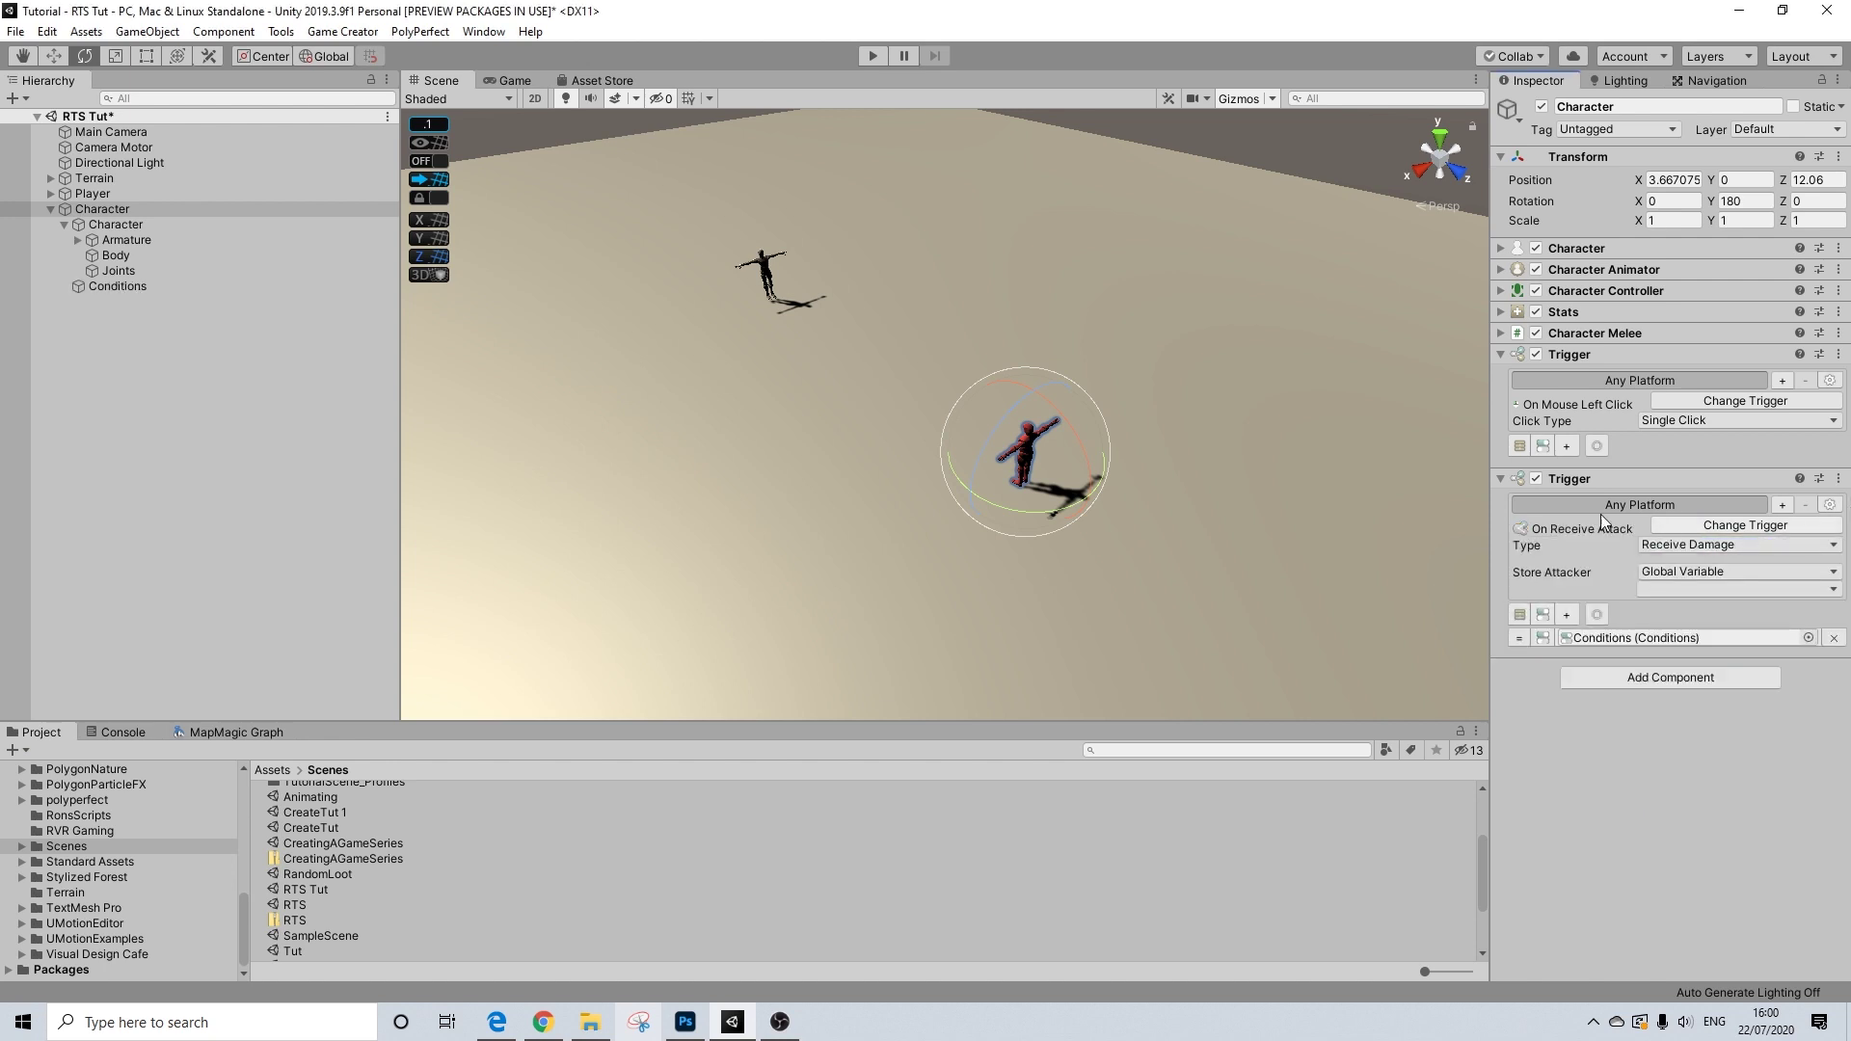
{"action": "left_click", "coordinate": [1517, 445]}
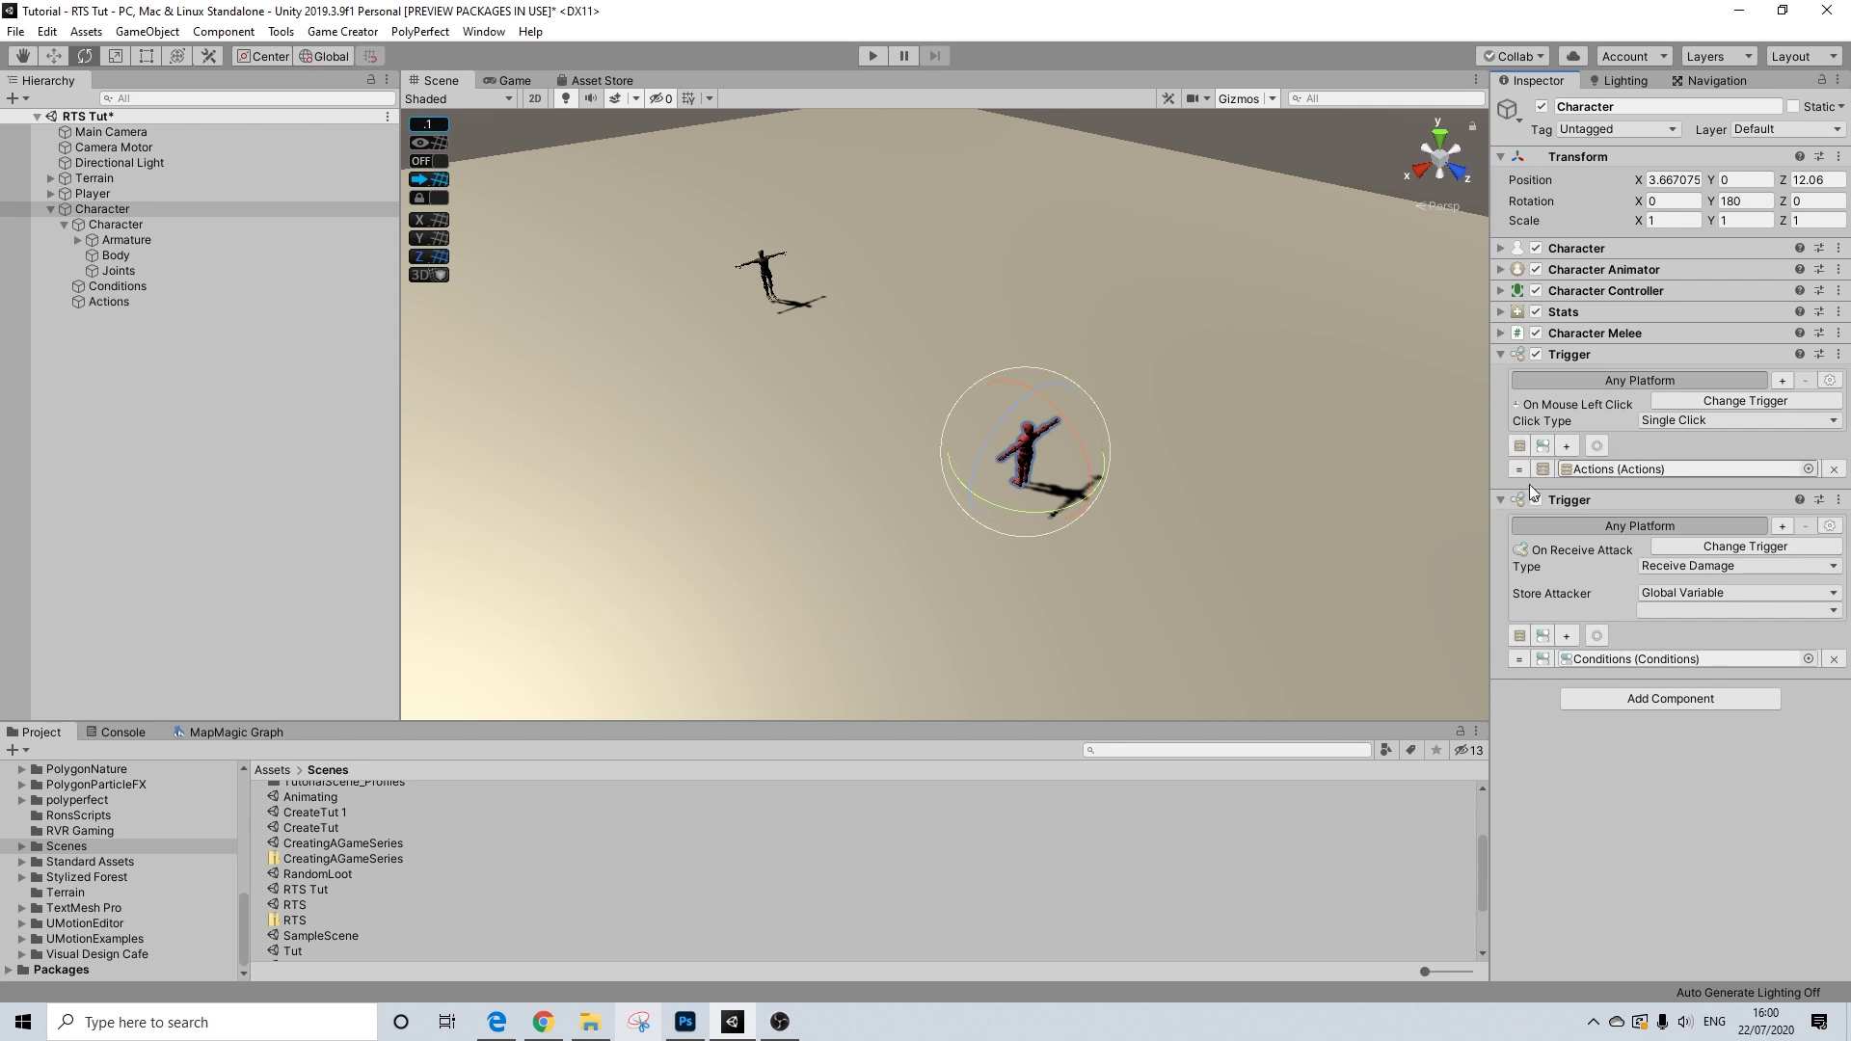
{"action": "left_click", "coordinate": [113, 285]}
{"action": "left_click", "coordinate": [1634, 104]}
{"action": "type", "text": "Life"}
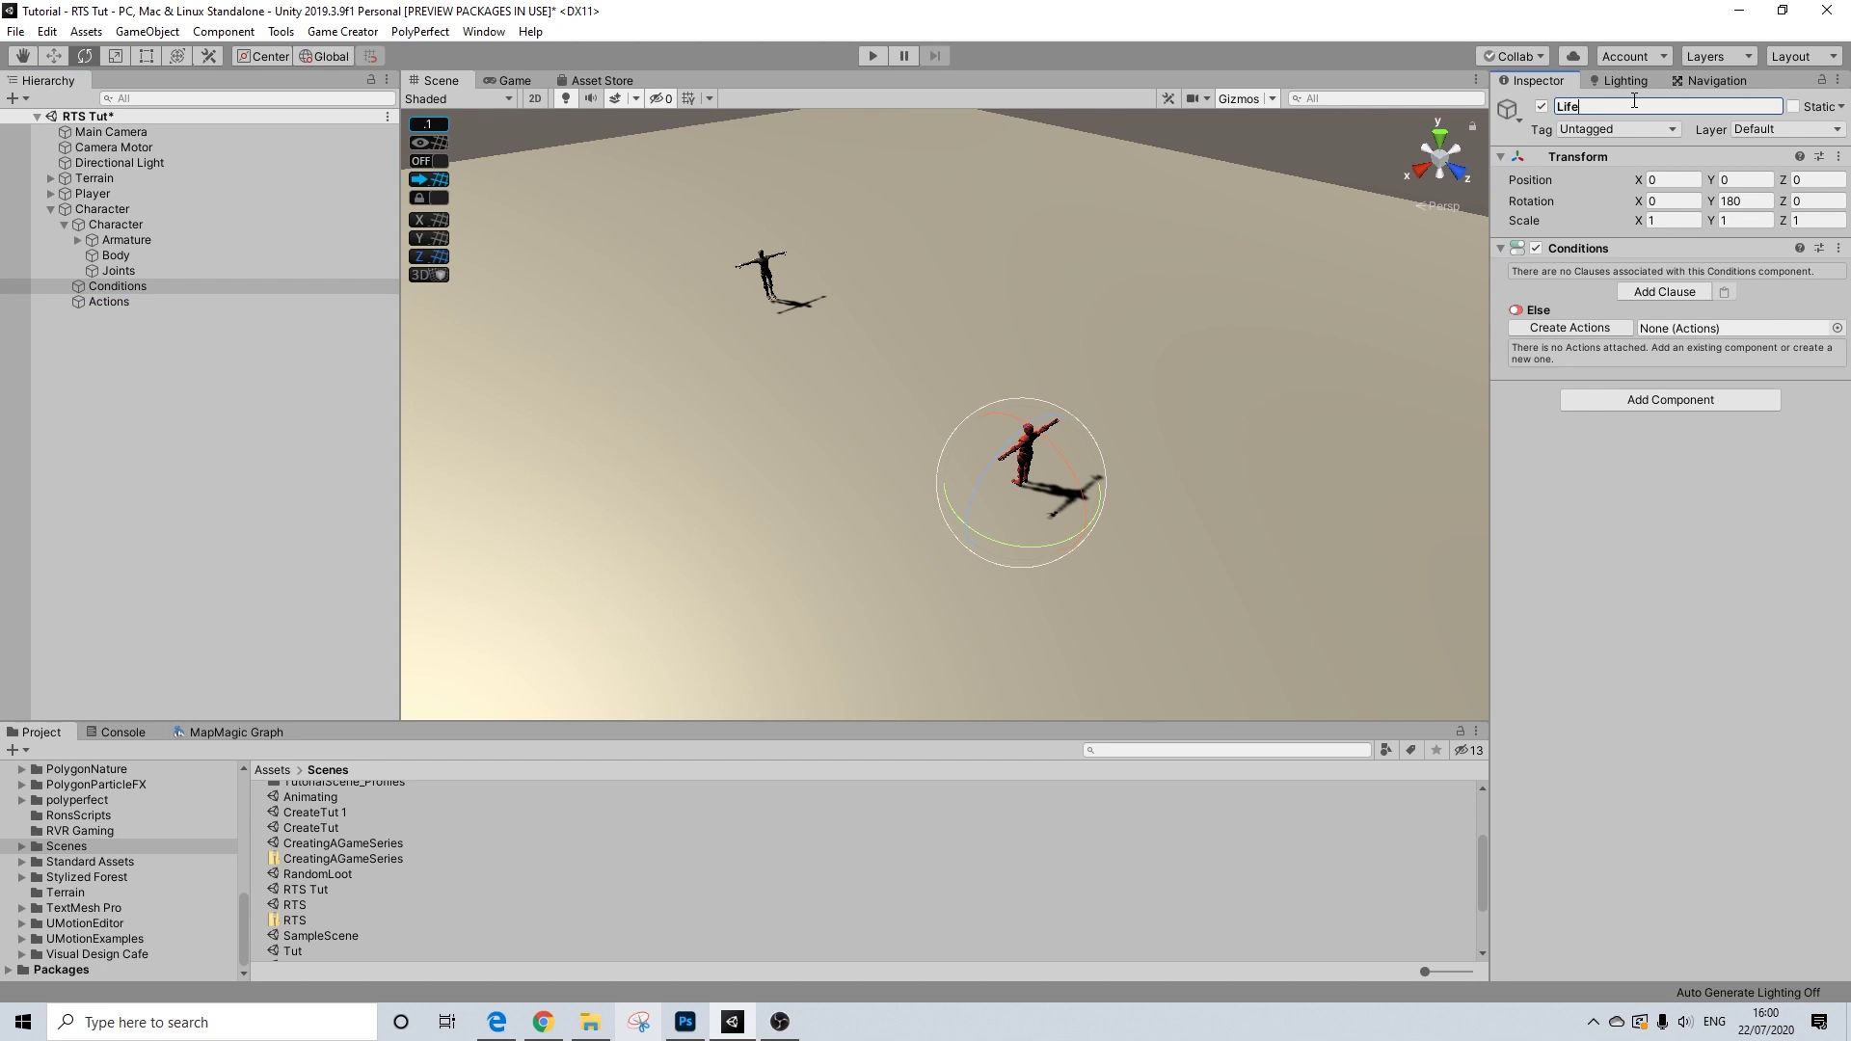
{"action": "type", "text": "AndDeath"}
{"action": "key", "text": "Return"}
- Add a clause with a Stats Attribute Value condition targeting the Character object
{"action": "left_click", "coordinate": [1643, 292]}
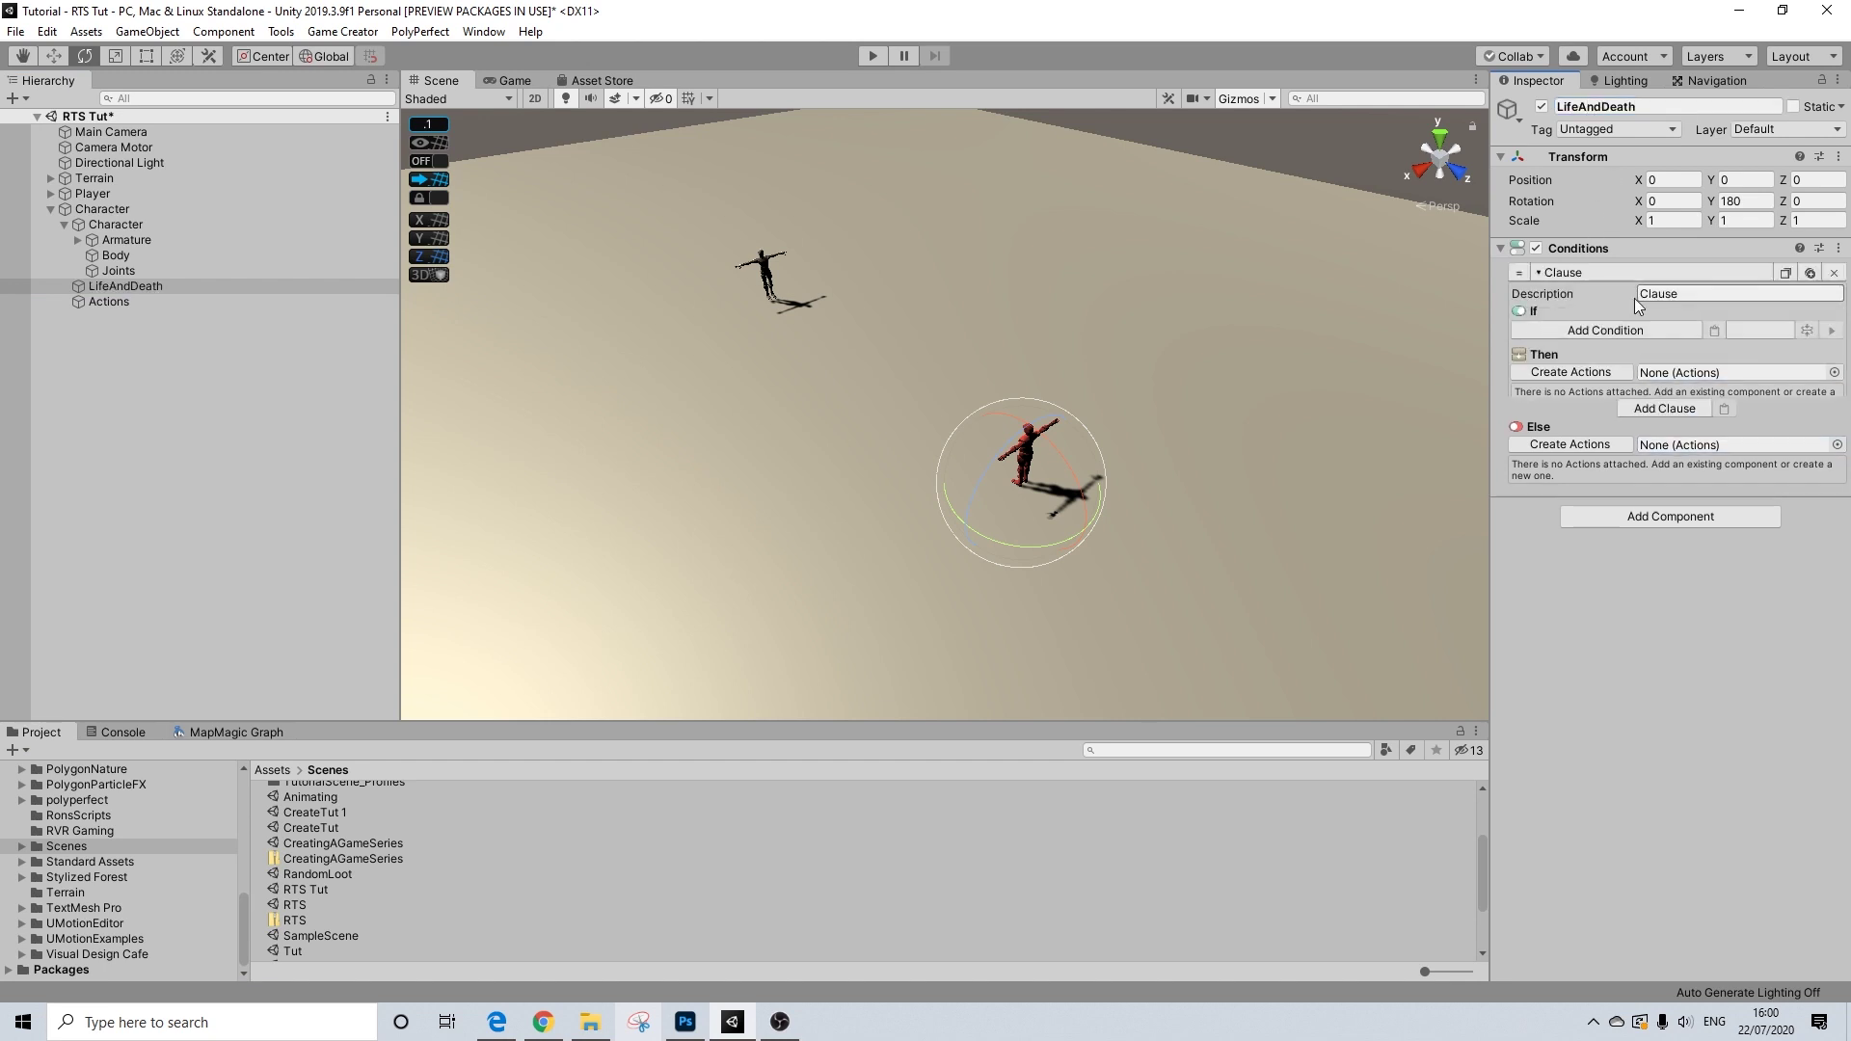
{"action": "left_click", "coordinate": [1621, 329]}
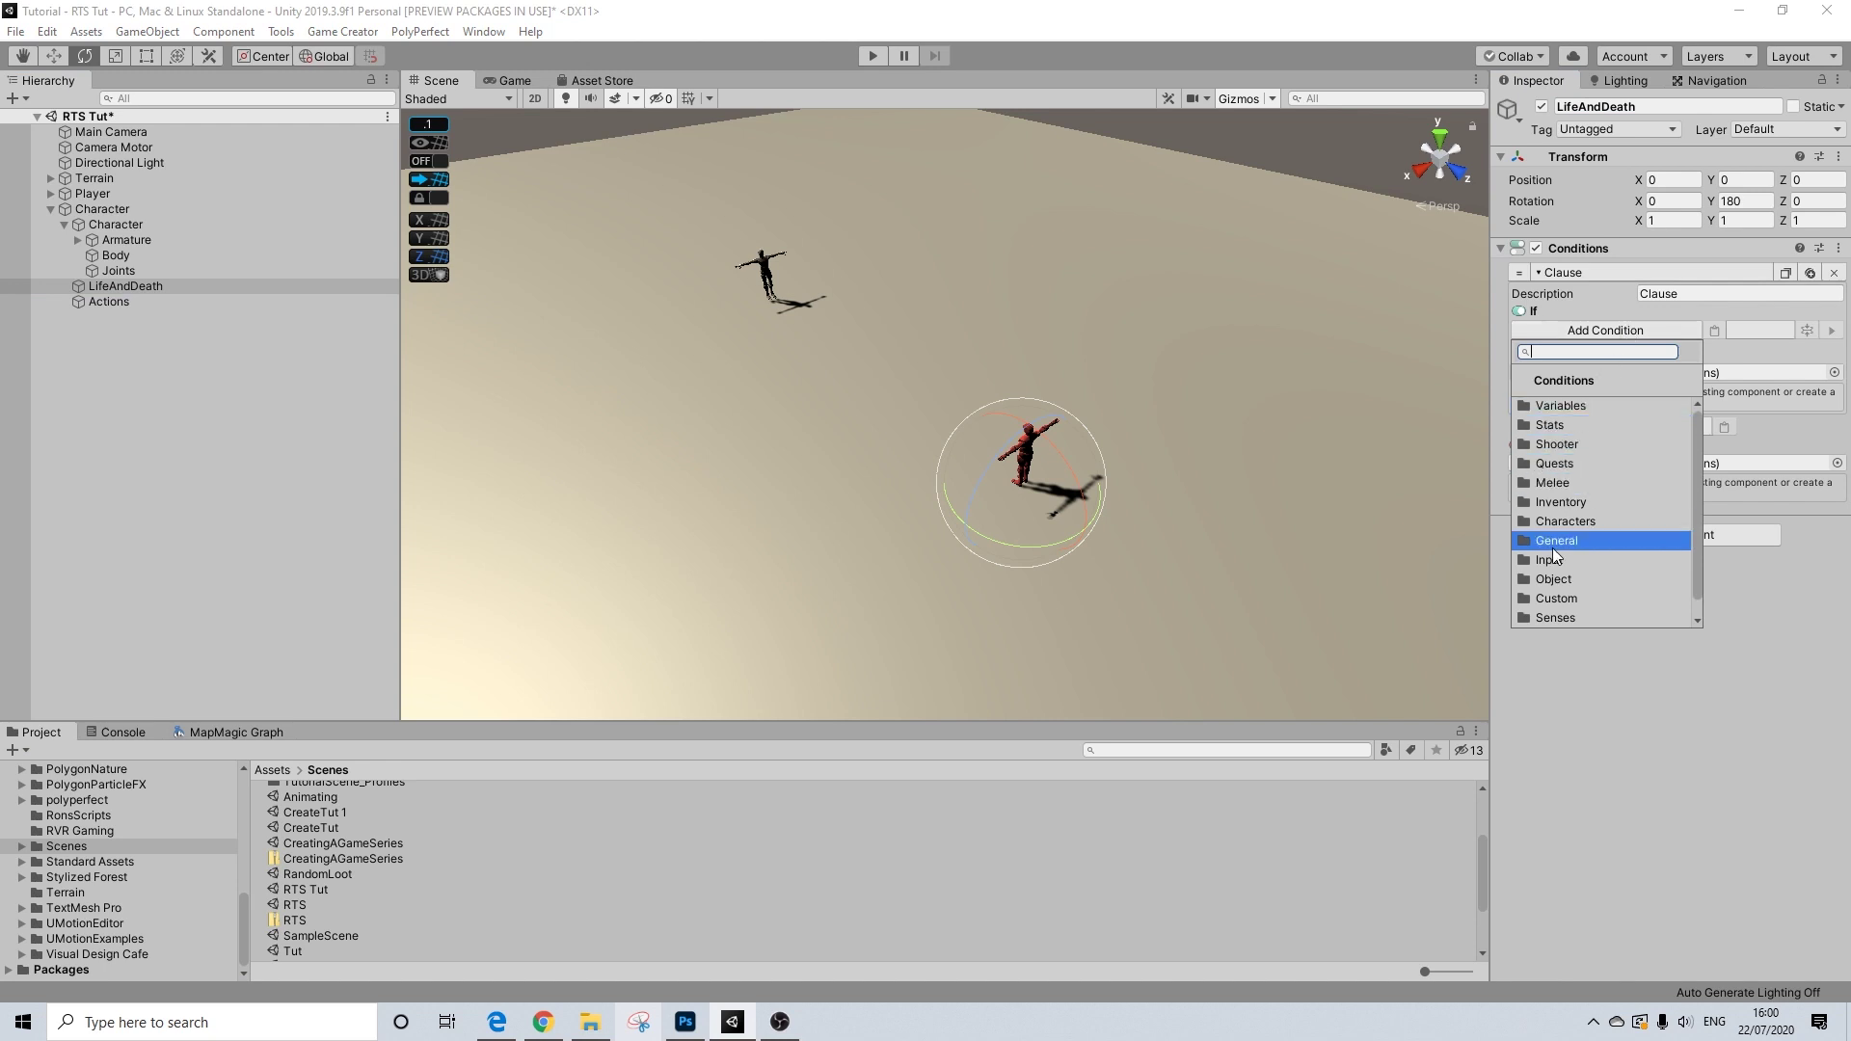
{"action": "left_click", "coordinate": [1559, 426]}
{"action": "left_click", "coordinate": [1581, 402]}
{"action": "left_click", "coordinate": [1673, 353]}
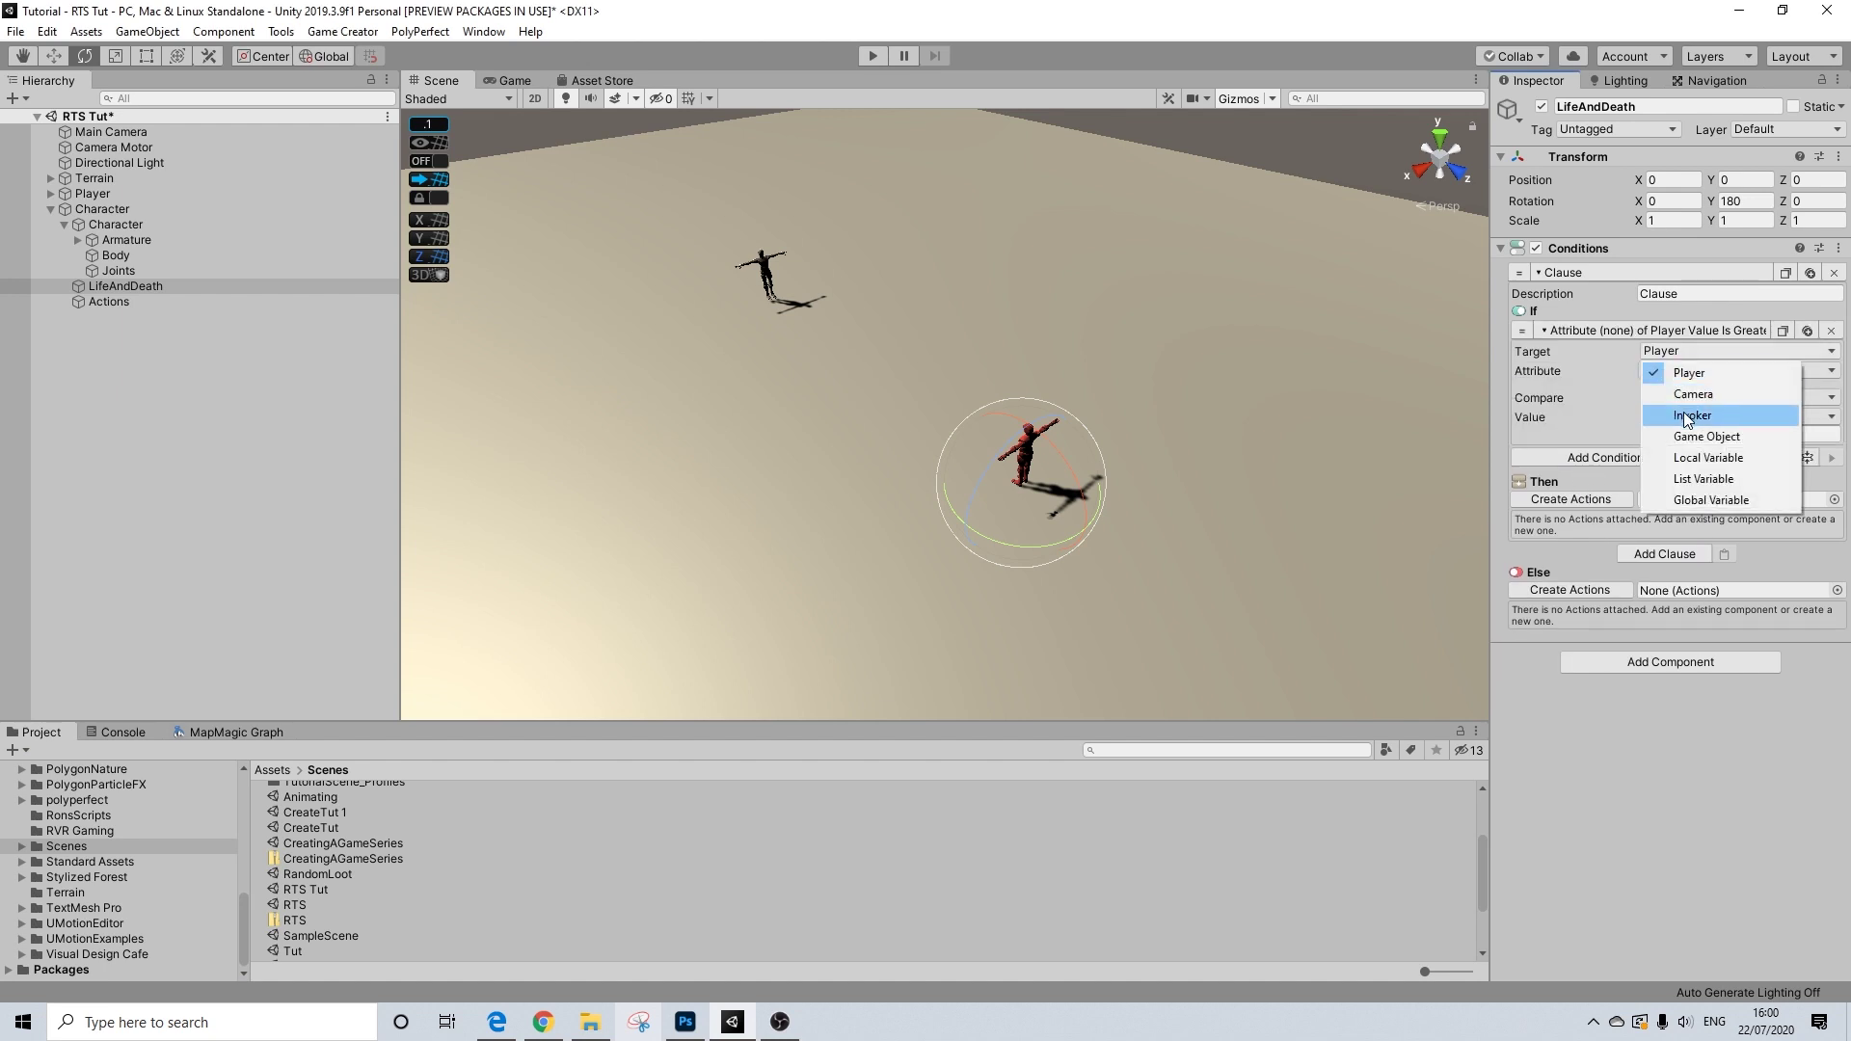
{"action": "left_click", "coordinate": [1706, 436]}
{"action": "mouse_move", "coordinate": [117, 220]}
{"action": "left_mouse_down"}
{"action": "mouse_move", "coordinate": [1165, 272]}
{"action": "mouse_move", "coordinate": [1725, 370]}
{"action": "left_mouse_up"}
- Make the condition compare the health attribute as Less Or Equal to the threshold value
{"action": "left_click", "coordinate": [1726, 389]}
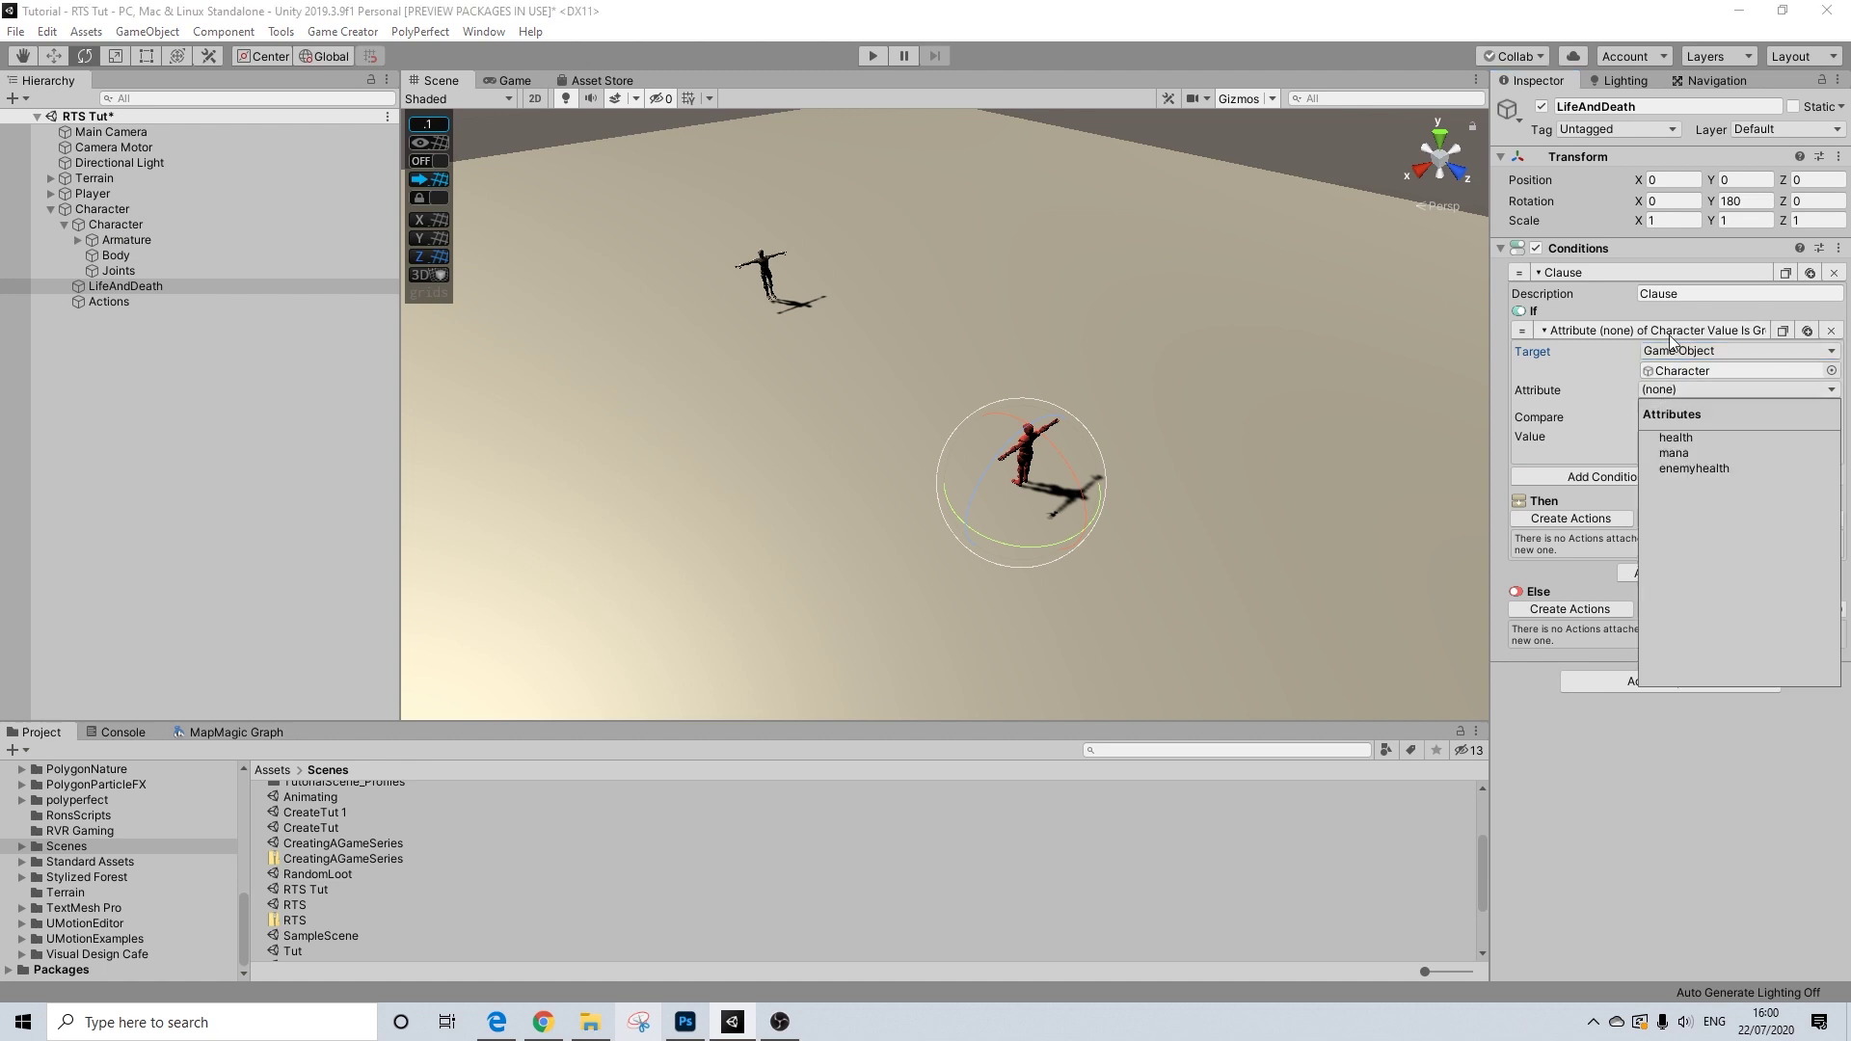
{"action": "left_click", "coordinate": [1674, 437]}
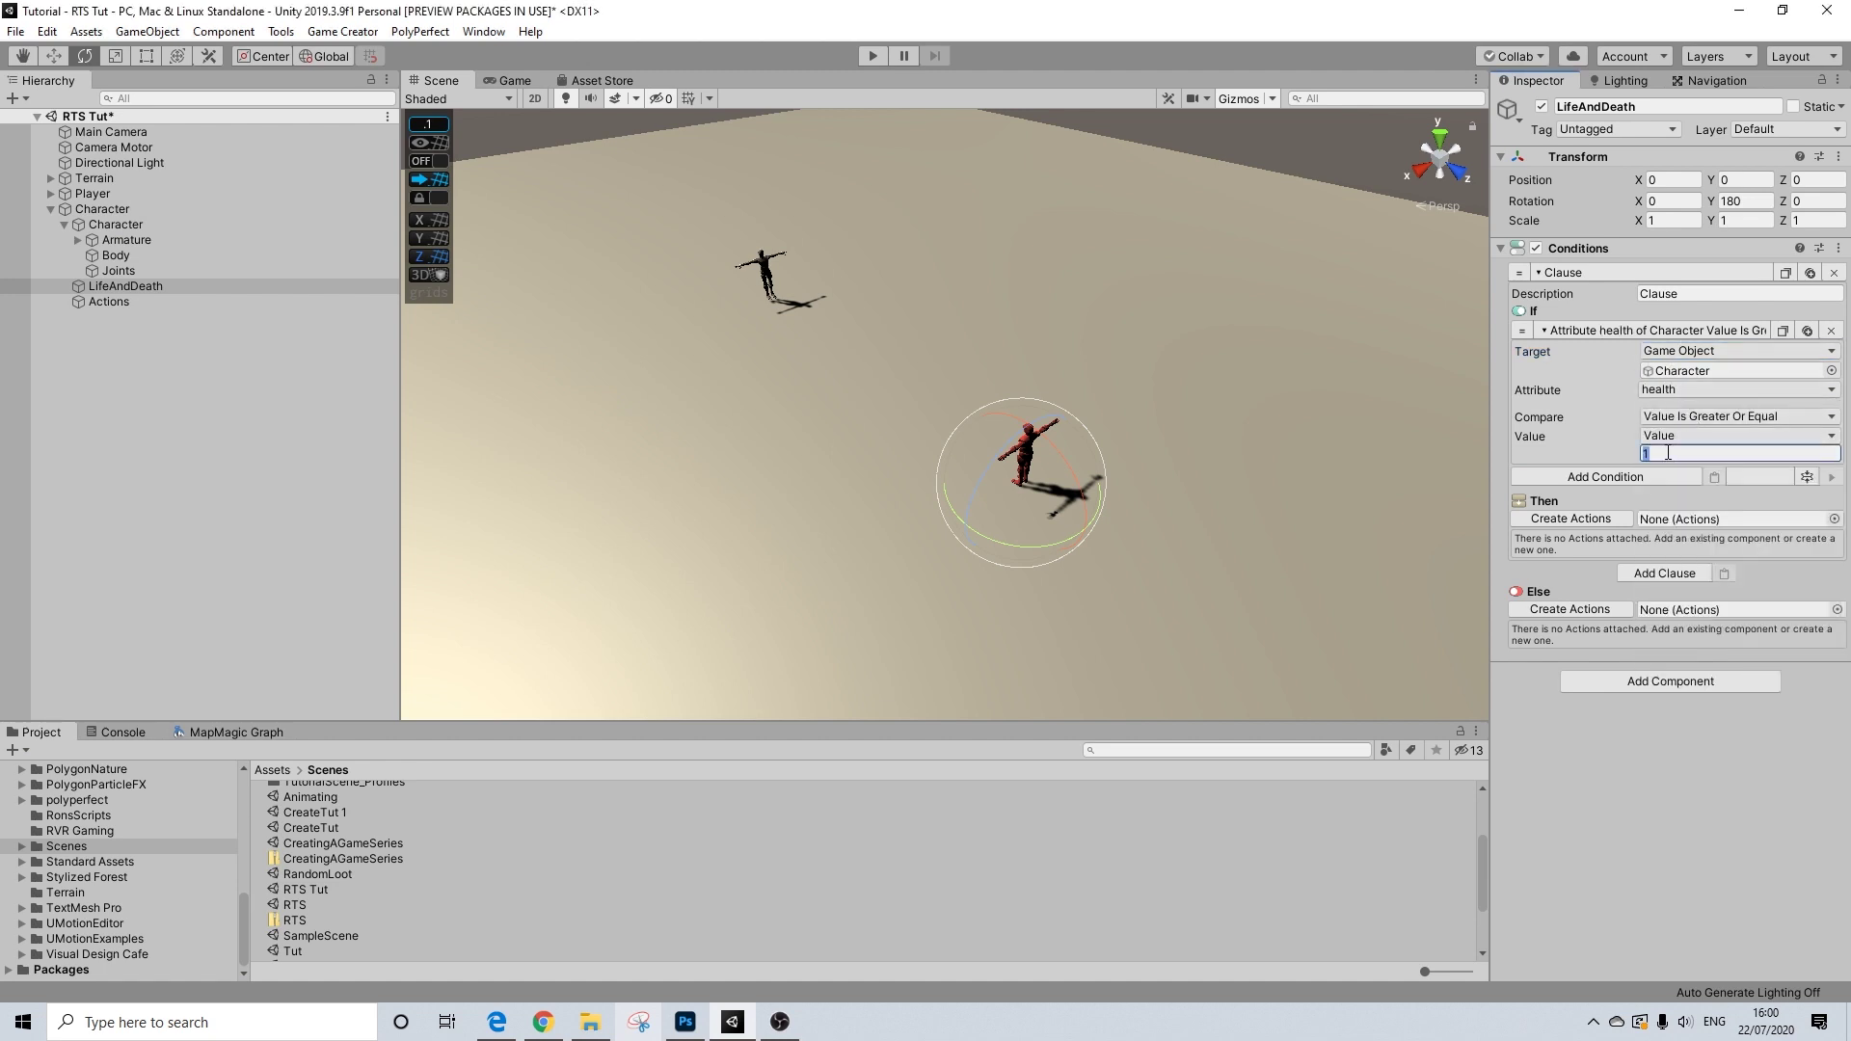
{"action": "left_click", "coordinate": [1698, 418]}
{"action": "left_click", "coordinate": [1688, 461]}
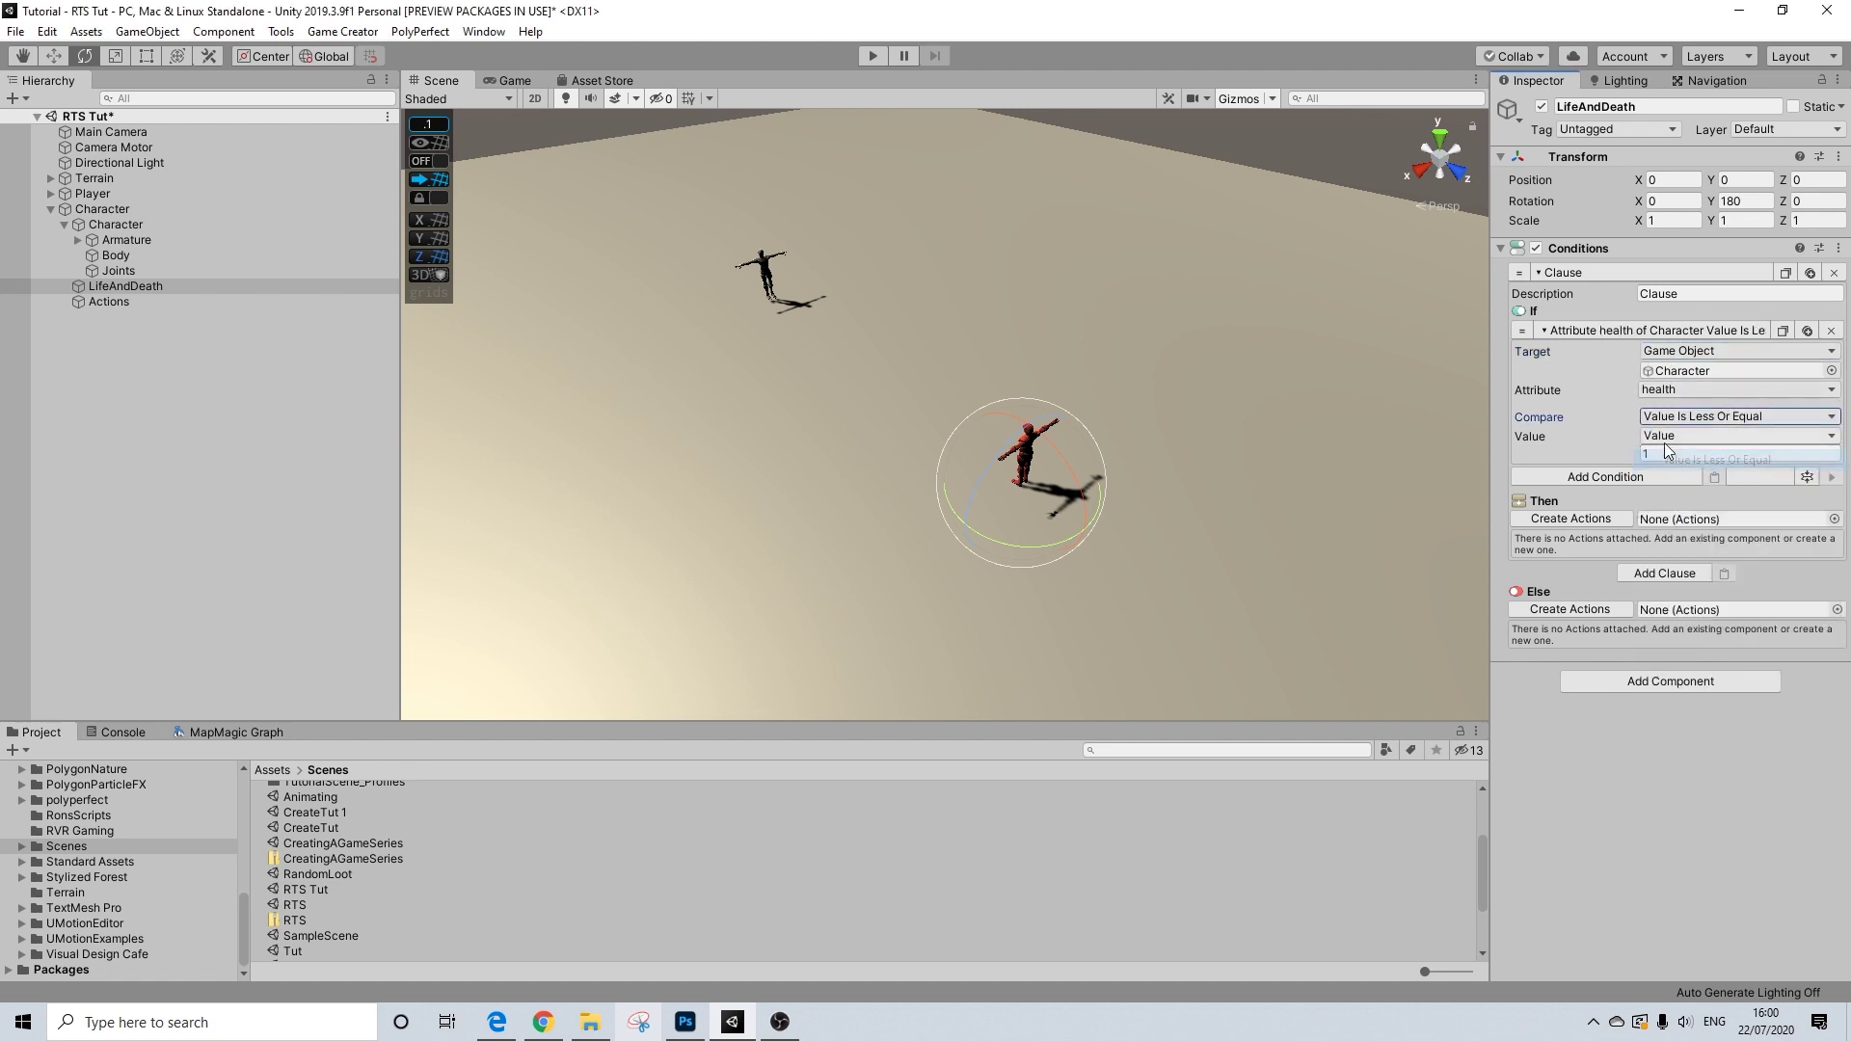
{"action": "left_click", "coordinate": [1664, 453]}
{"action": "type", "text": "1"}
{"action": "key", "text": "Return"}
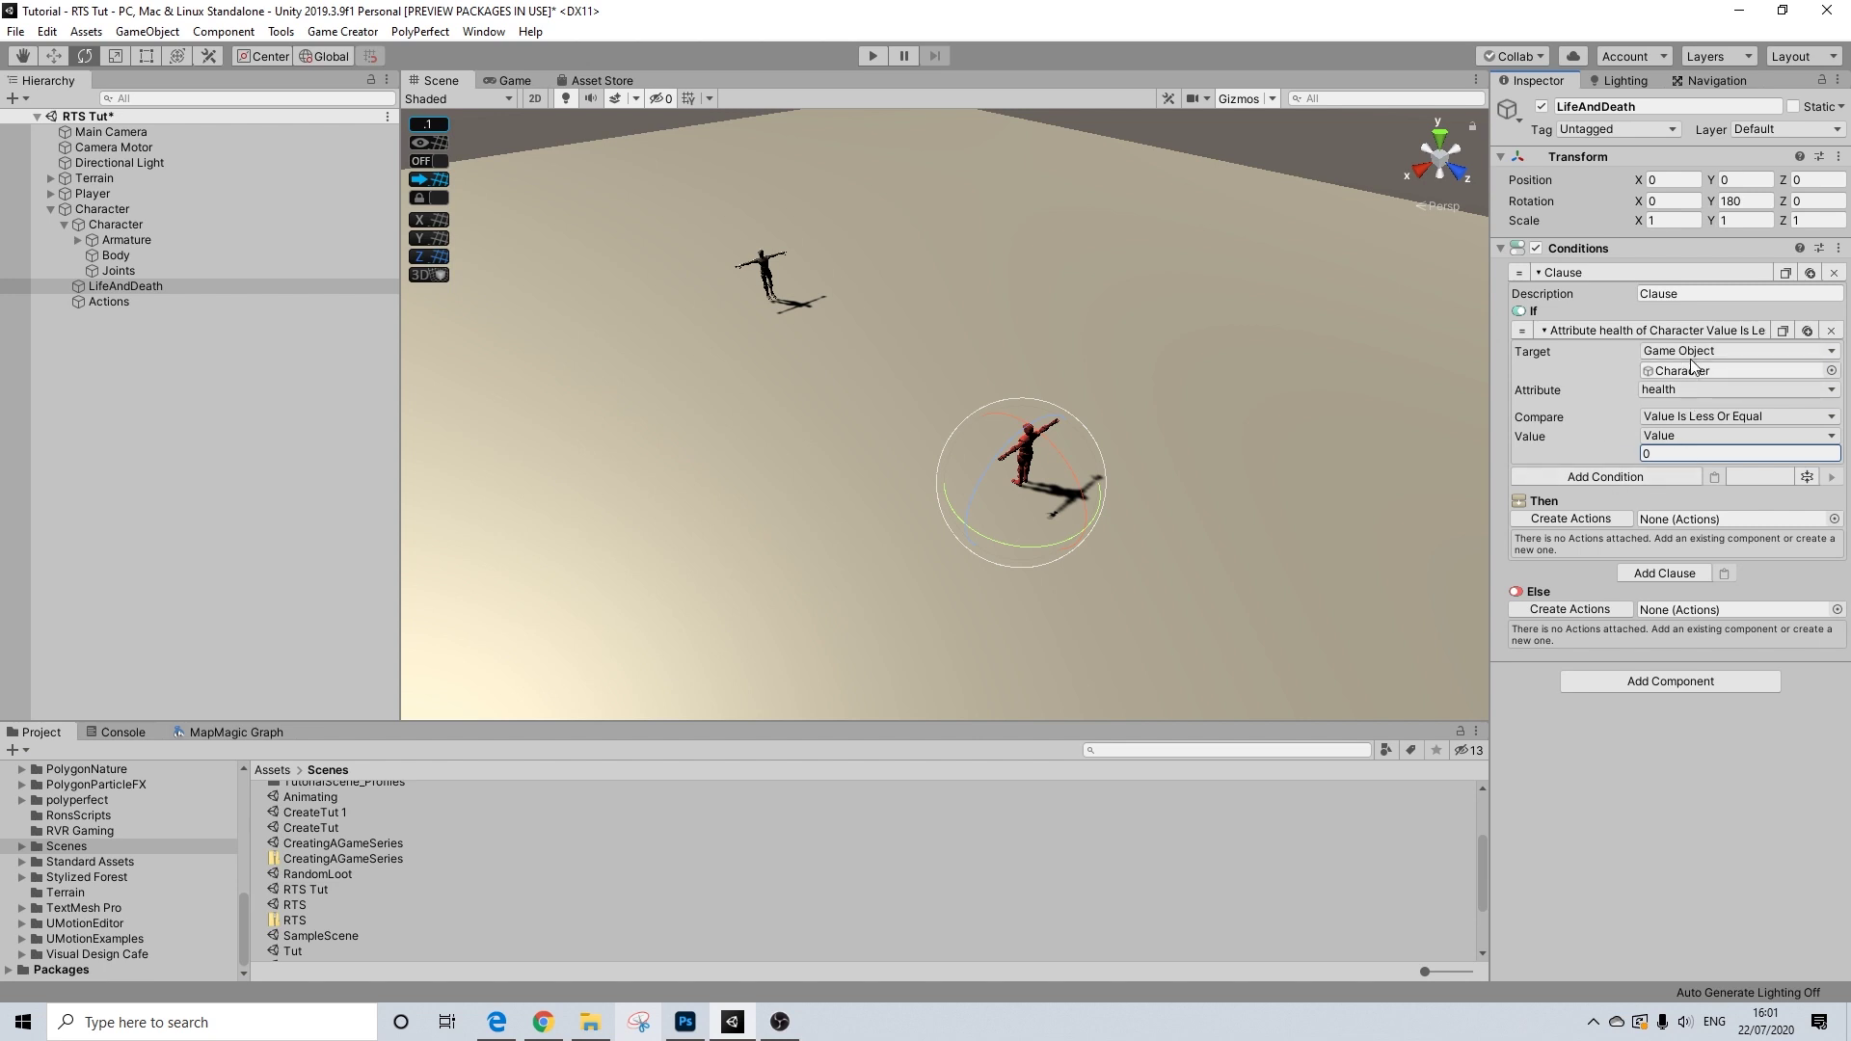
- Create Then and Else actions and add a Character Ragdoll action targeting the Character
{"action": "left_click", "coordinate": [1571, 520]}
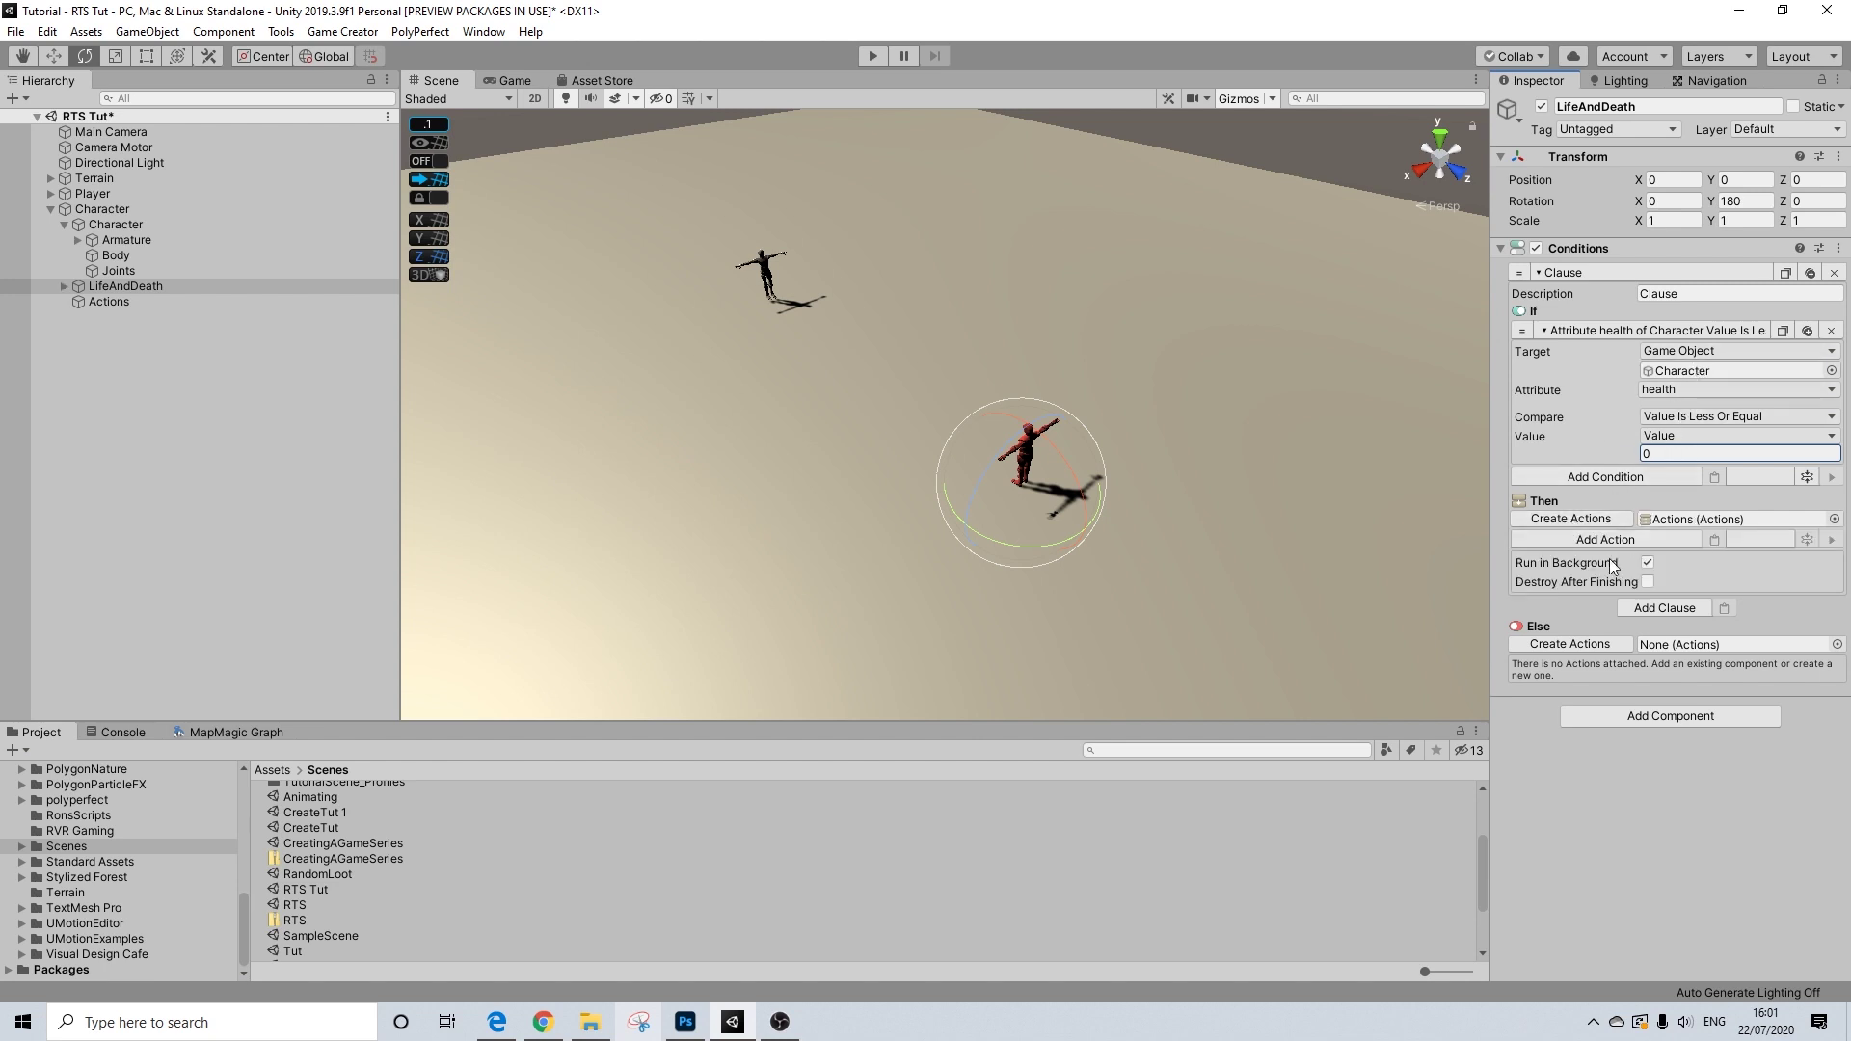
{"action": "left_click", "coordinate": [1567, 645]}
{"action": "left_click", "coordinate": [1610, 542]}
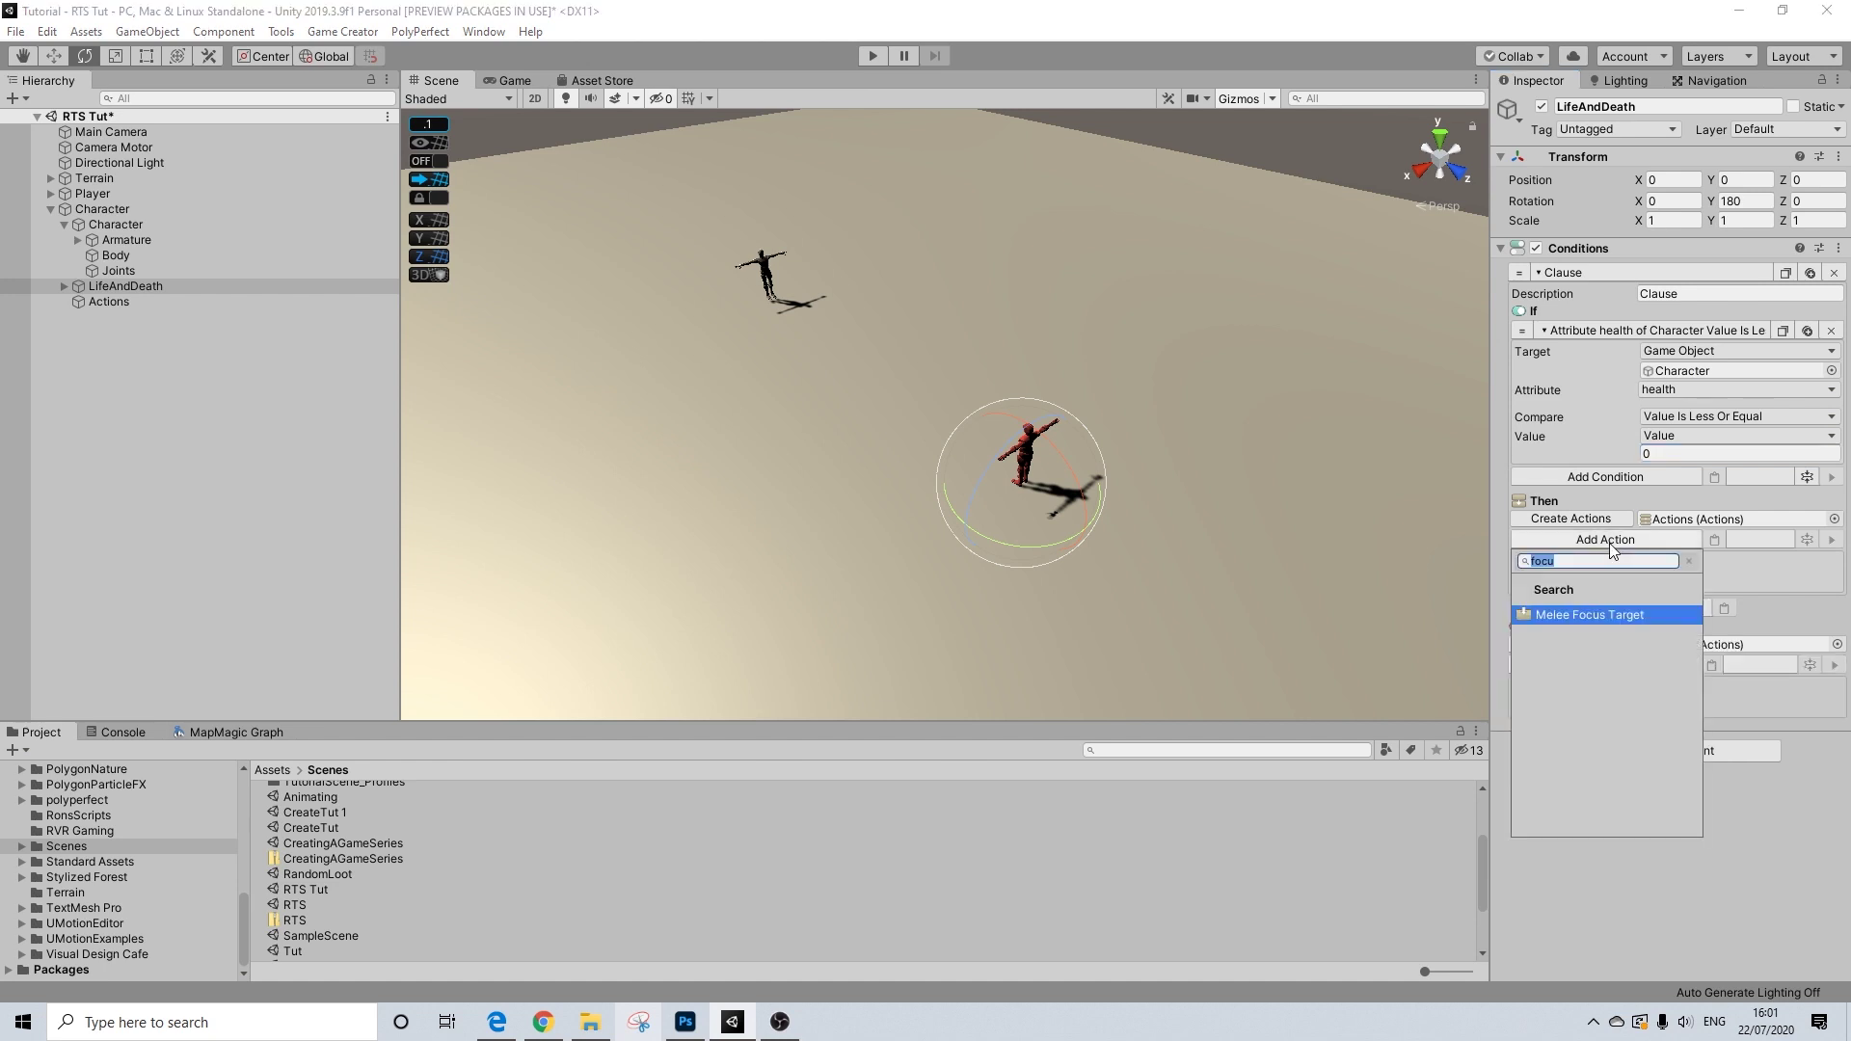
{"action": "type", "text": "rag"}
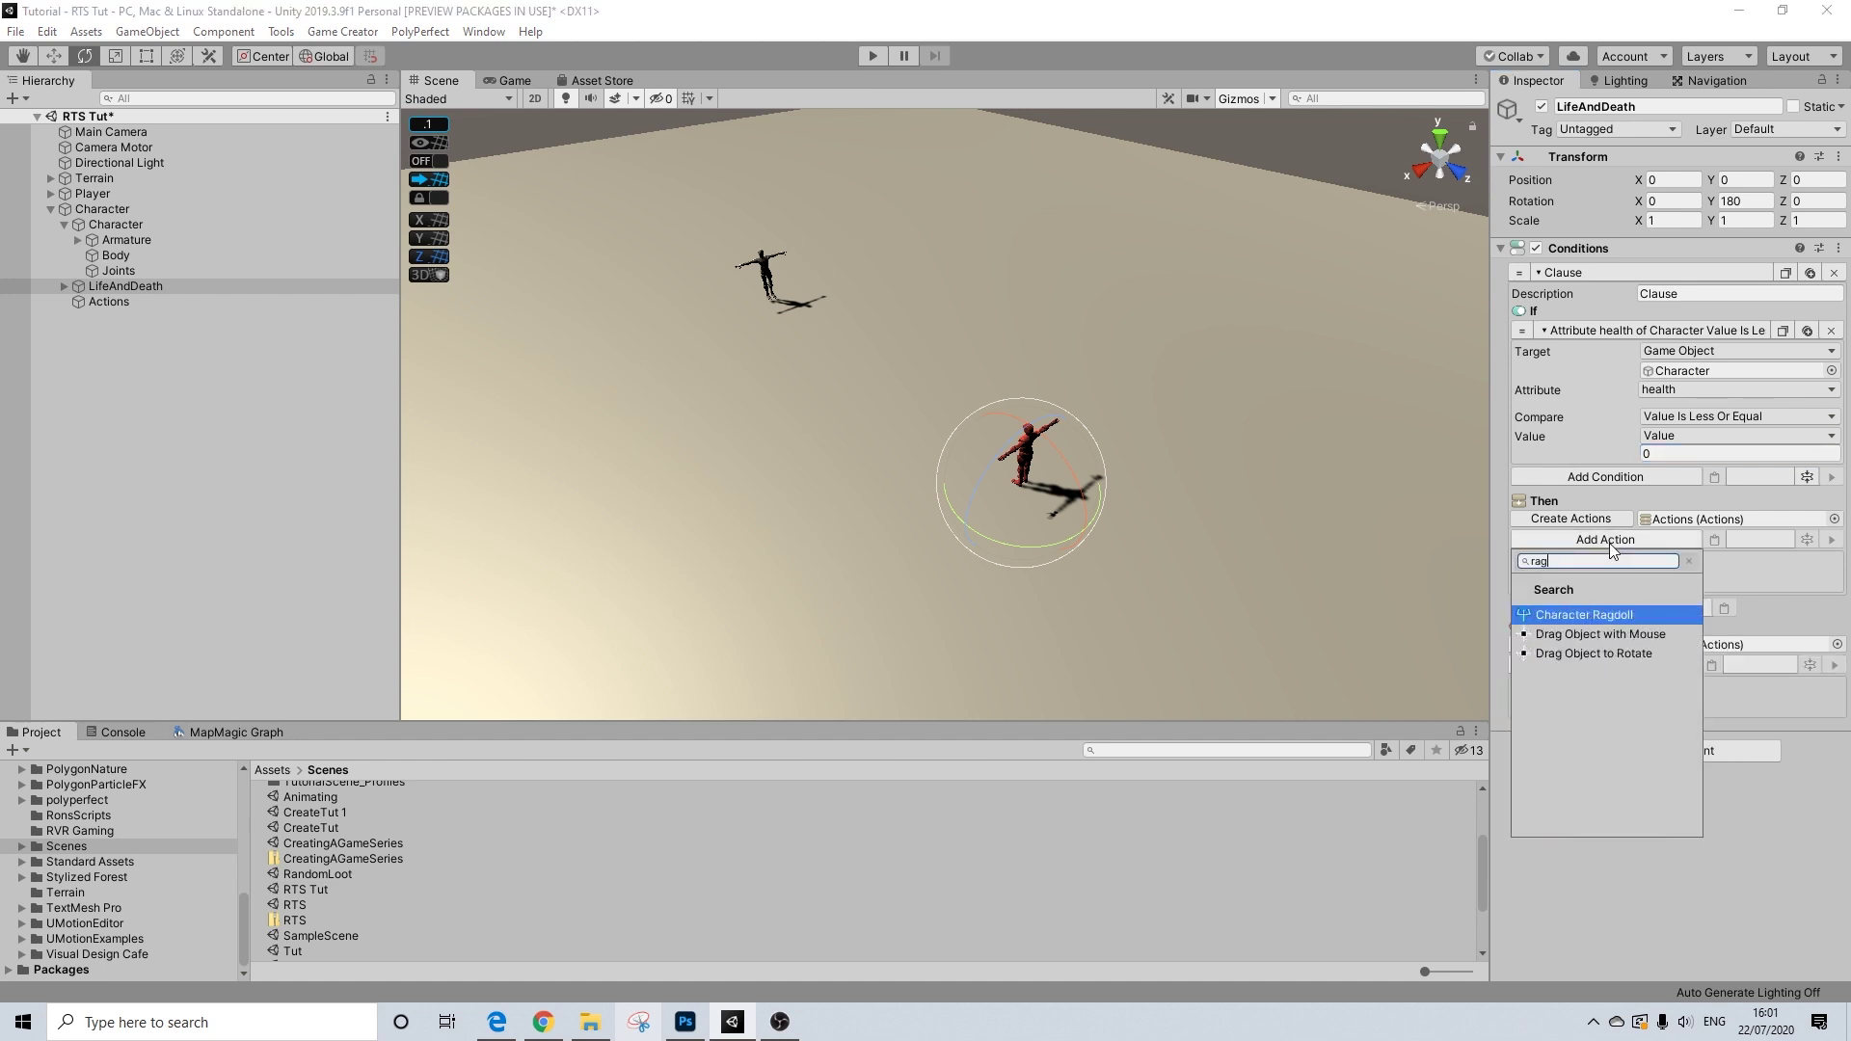
{"action": "key", "text": "Return"}
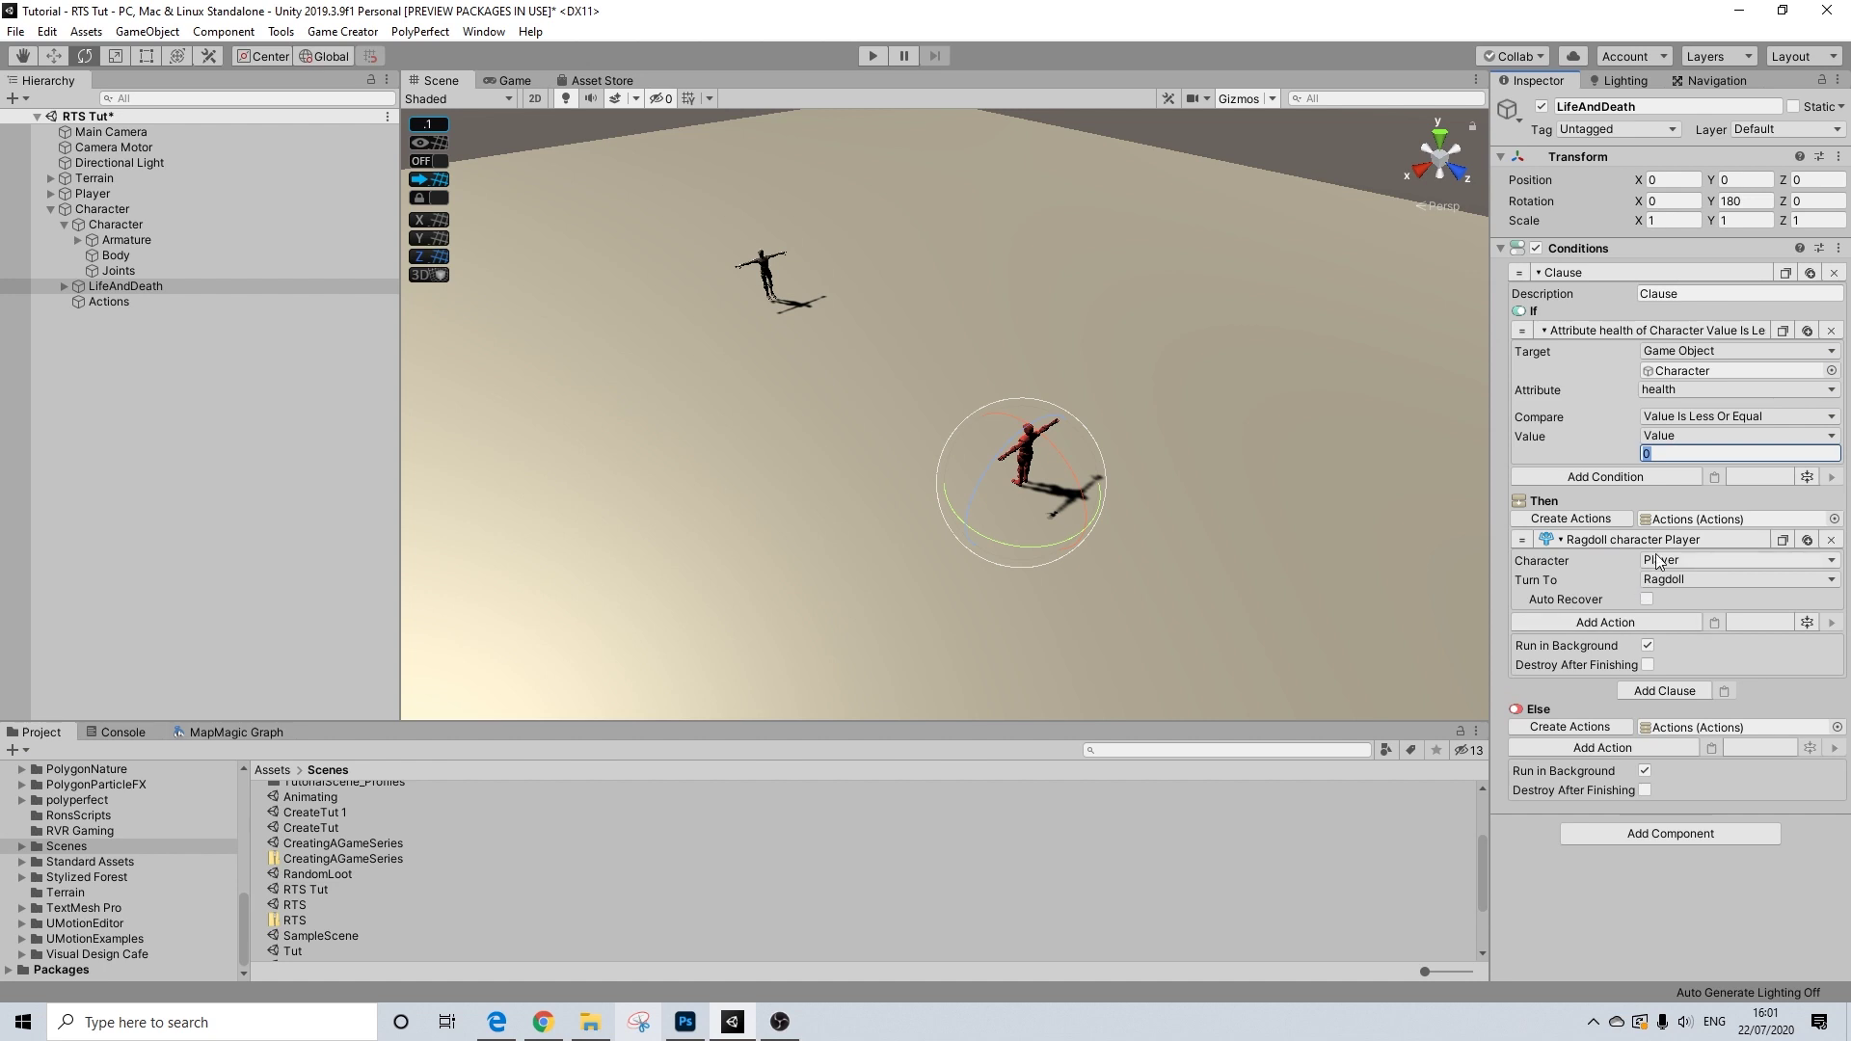
{"action": "left_click", "coordinate": [1677, 560]}
{"action": "left_click", "coordinate": [1680, 626]}
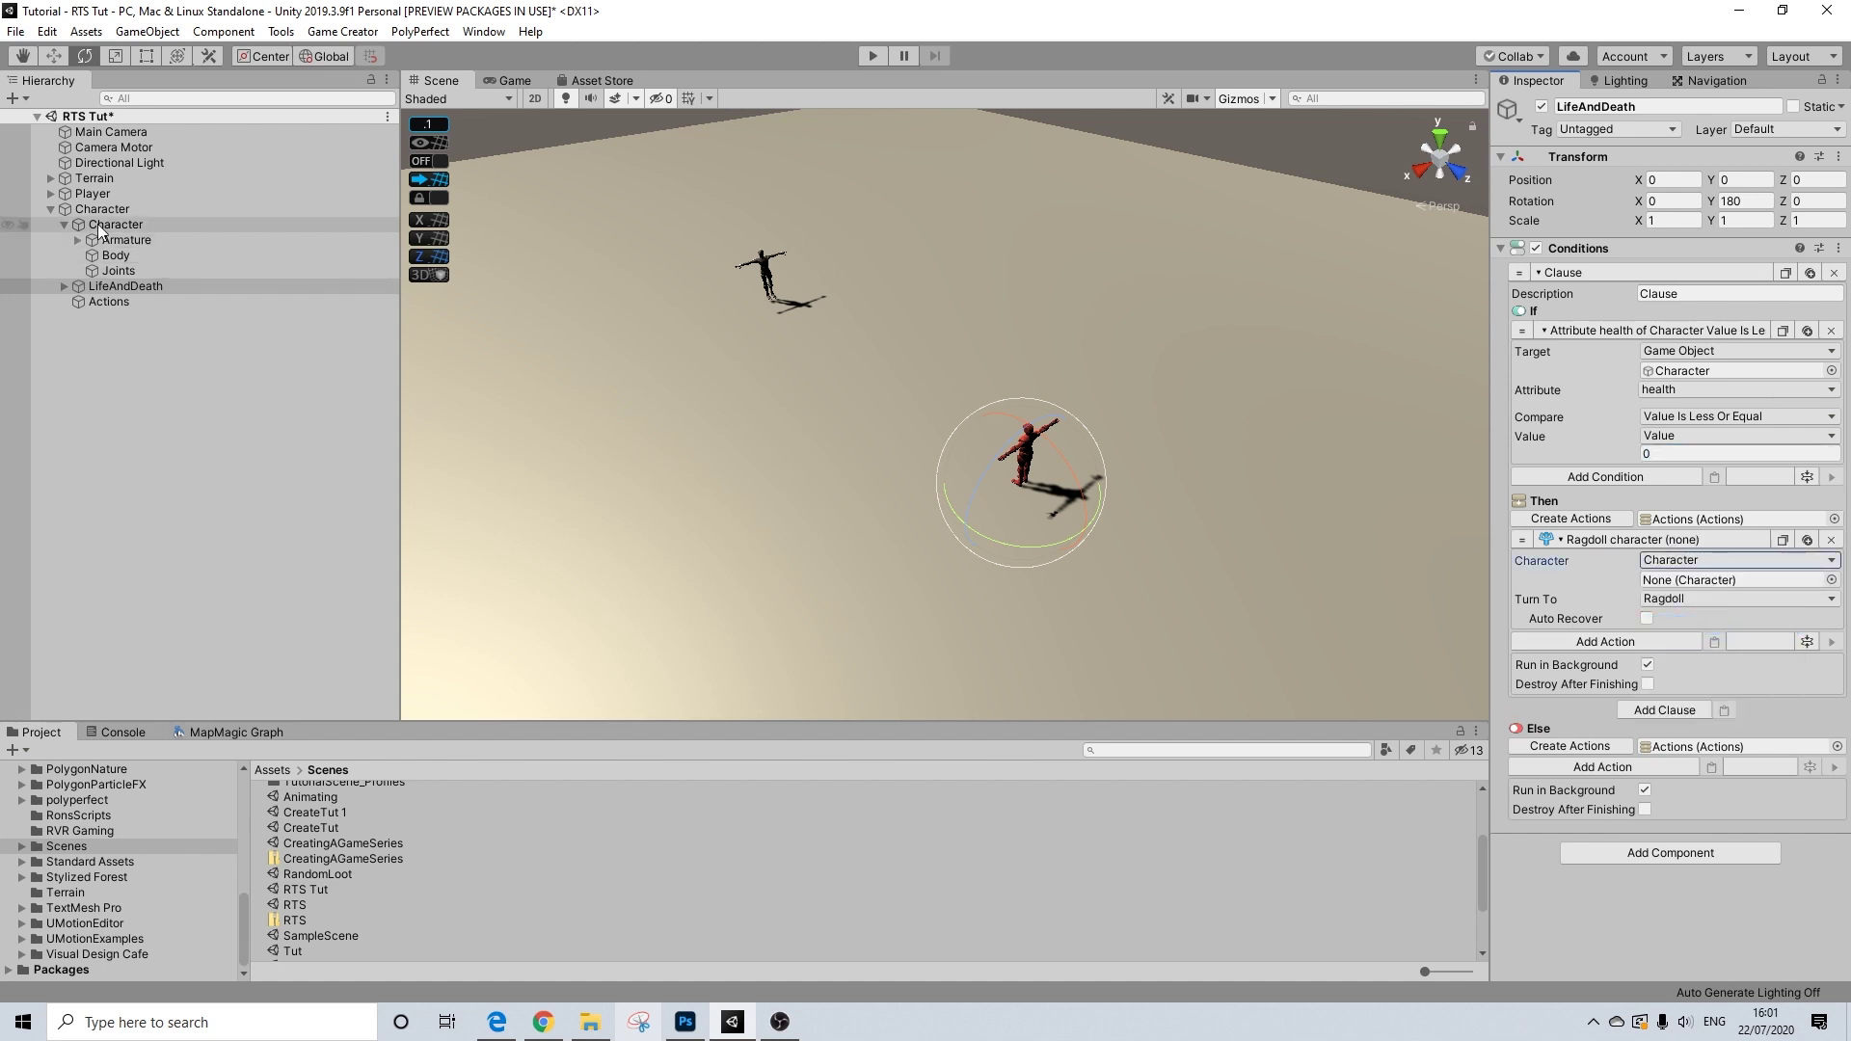
{"action": "left_click_drag", "start_coordinate": [102, 209], "coordinate": [1697, 581]}
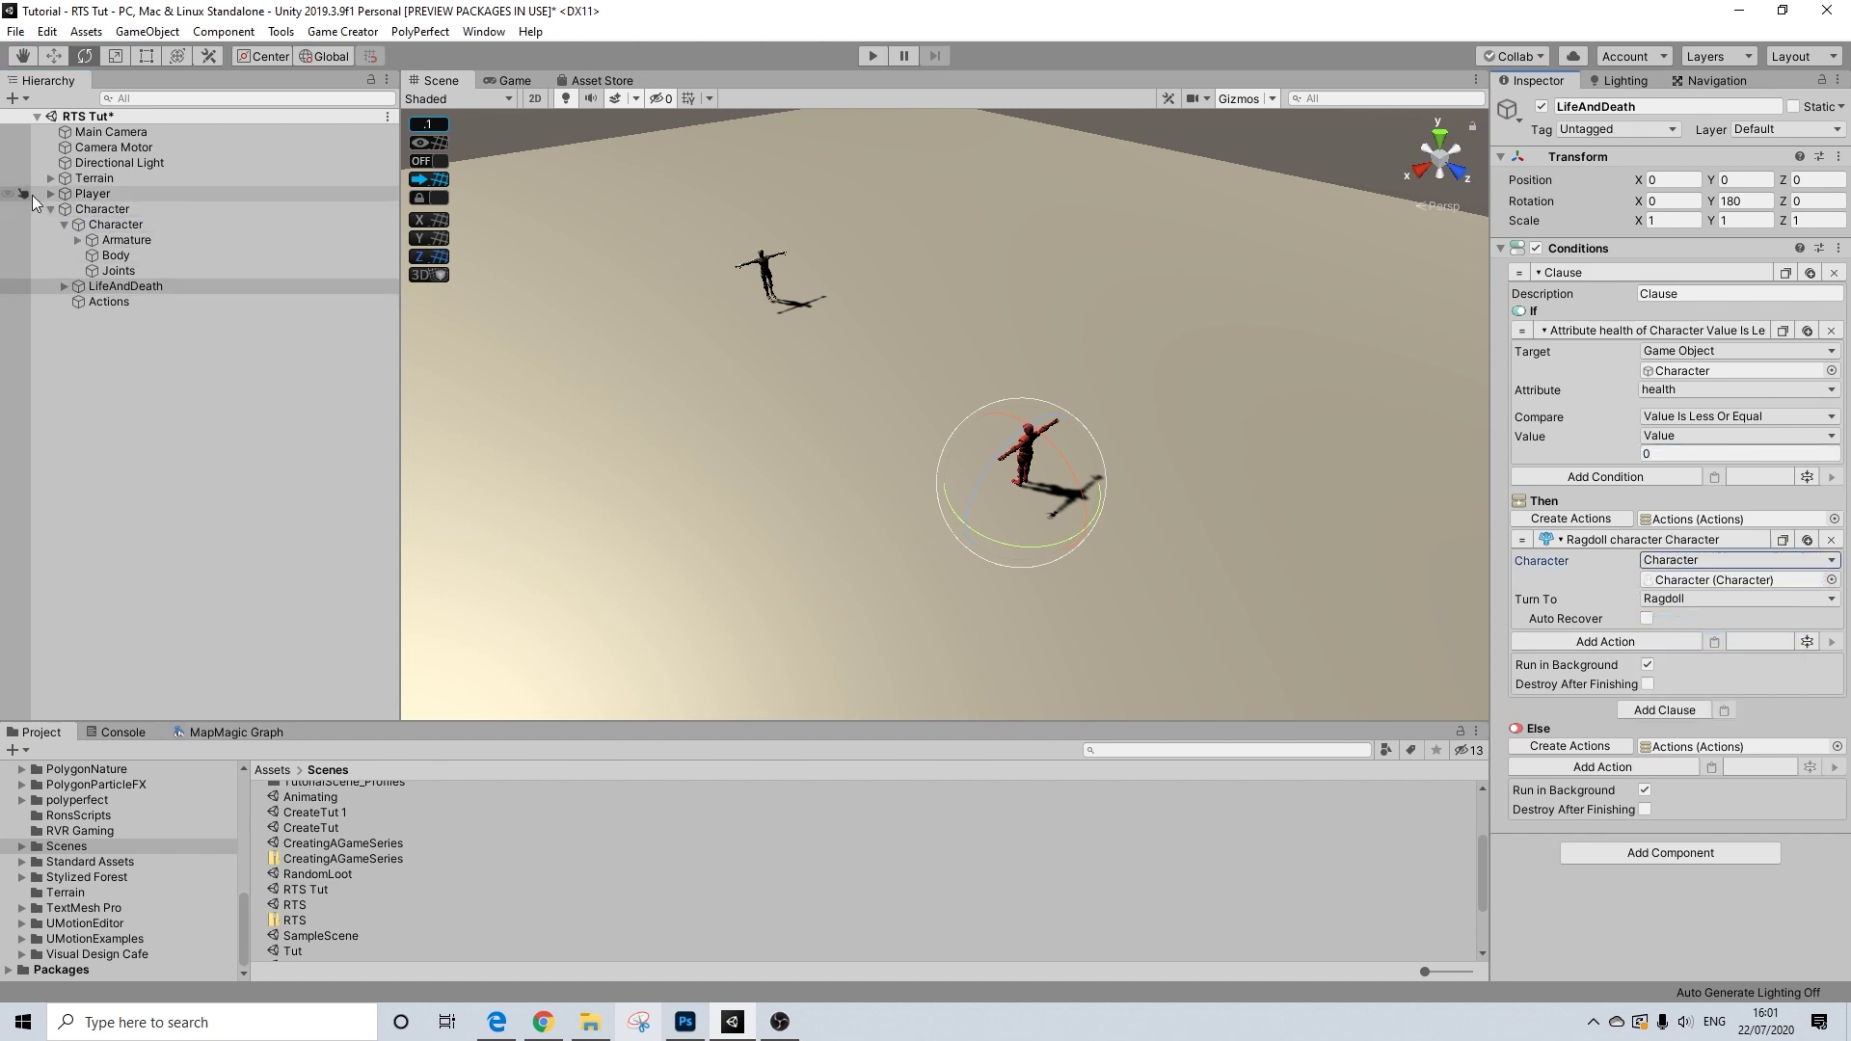
- Rename the Character object to EnemyBasic
{"action": "left_click", "coordinate": [102, 214]}
{"action": "left_click", "coordinate": [1595, 107]}
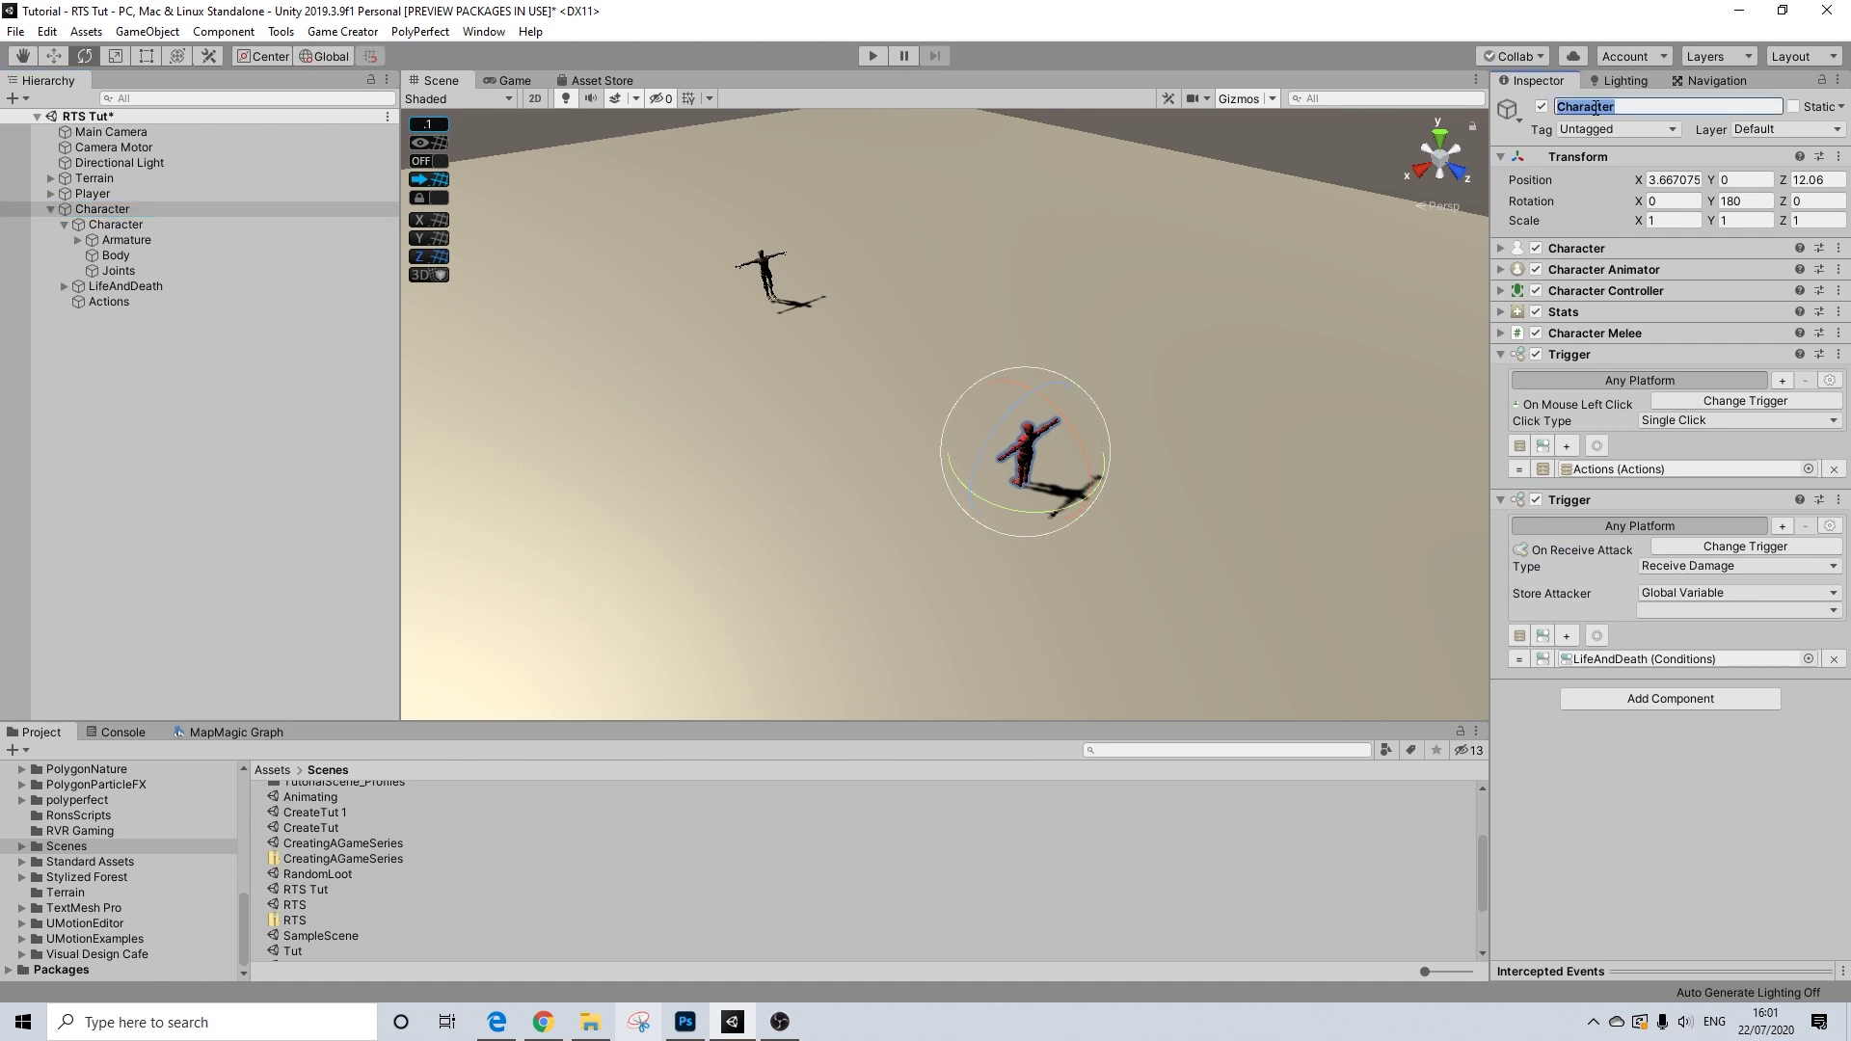
{"action": "type", "text": "EnemyBasic"}
{"action": "key", "text": "Return"}
{"action": "left_click", "coordinate": [138, 286]}
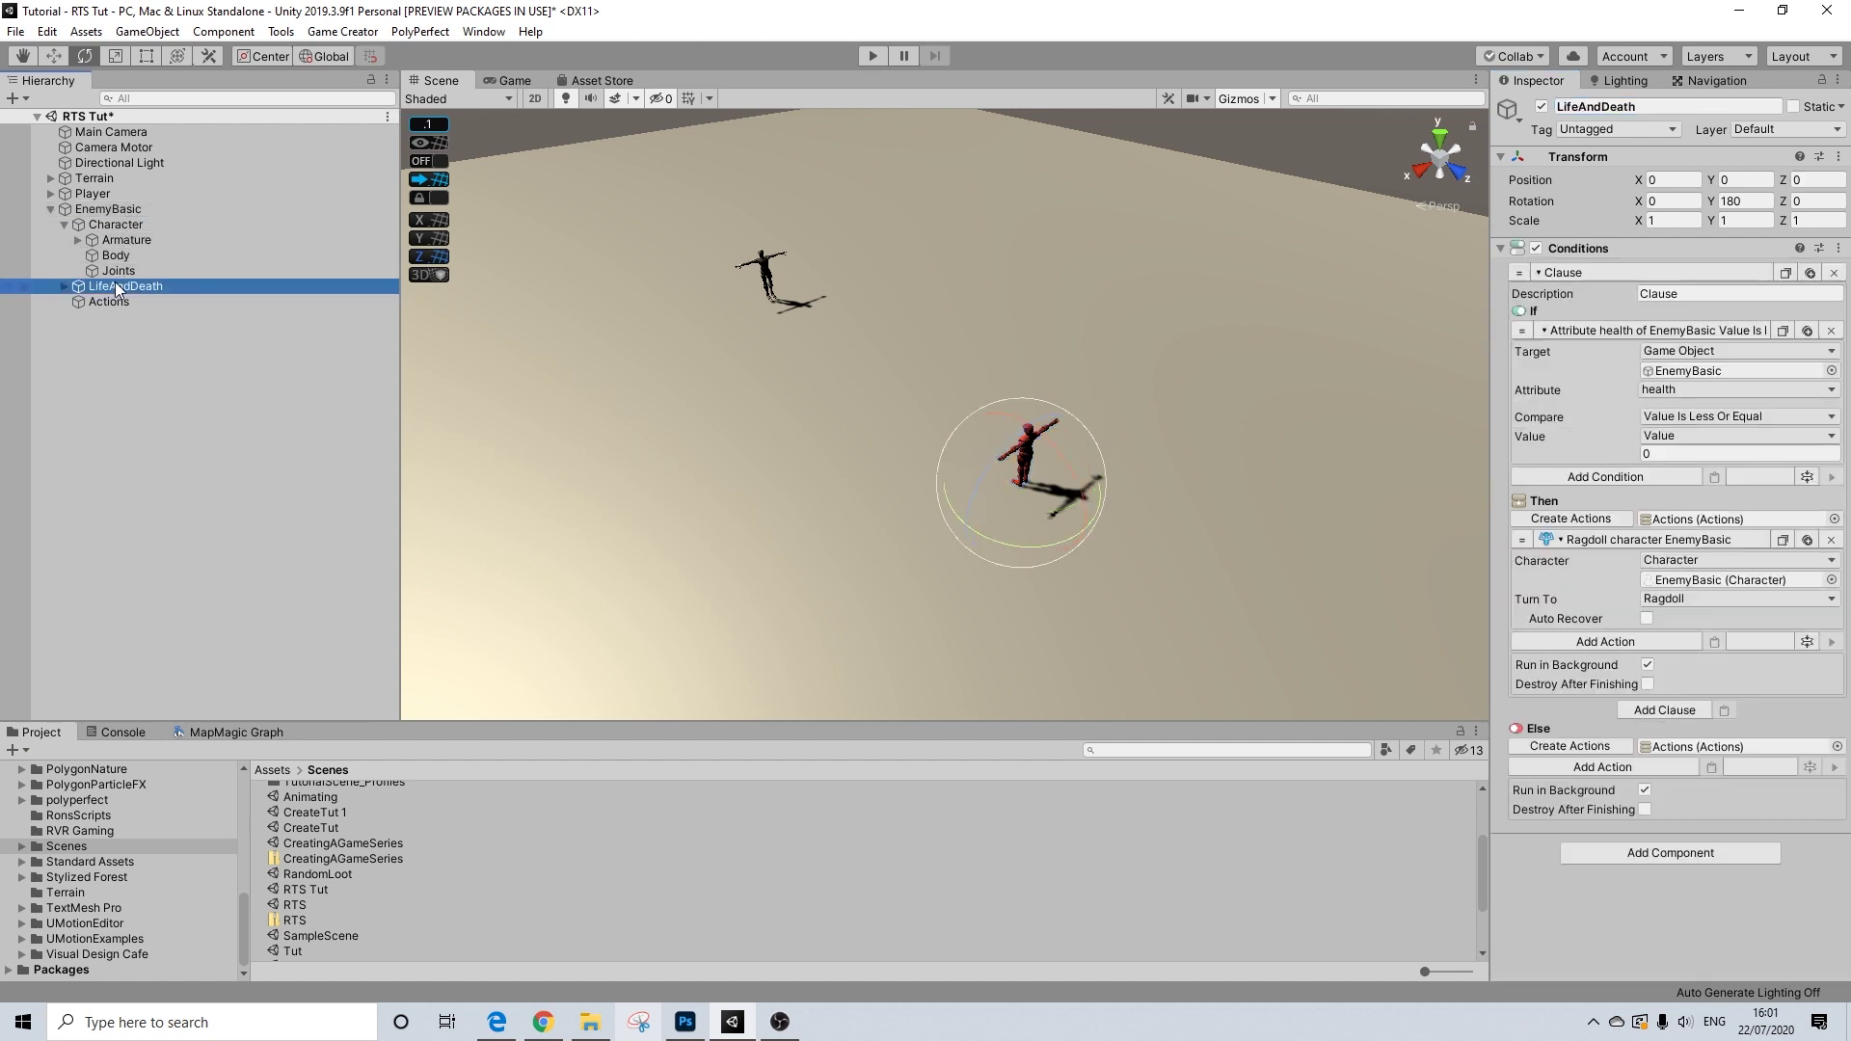
- Add a Change Attribute action to the Else branch targeting a specific game object
{"action": "left_click", "coordinate": [1610, 771]}
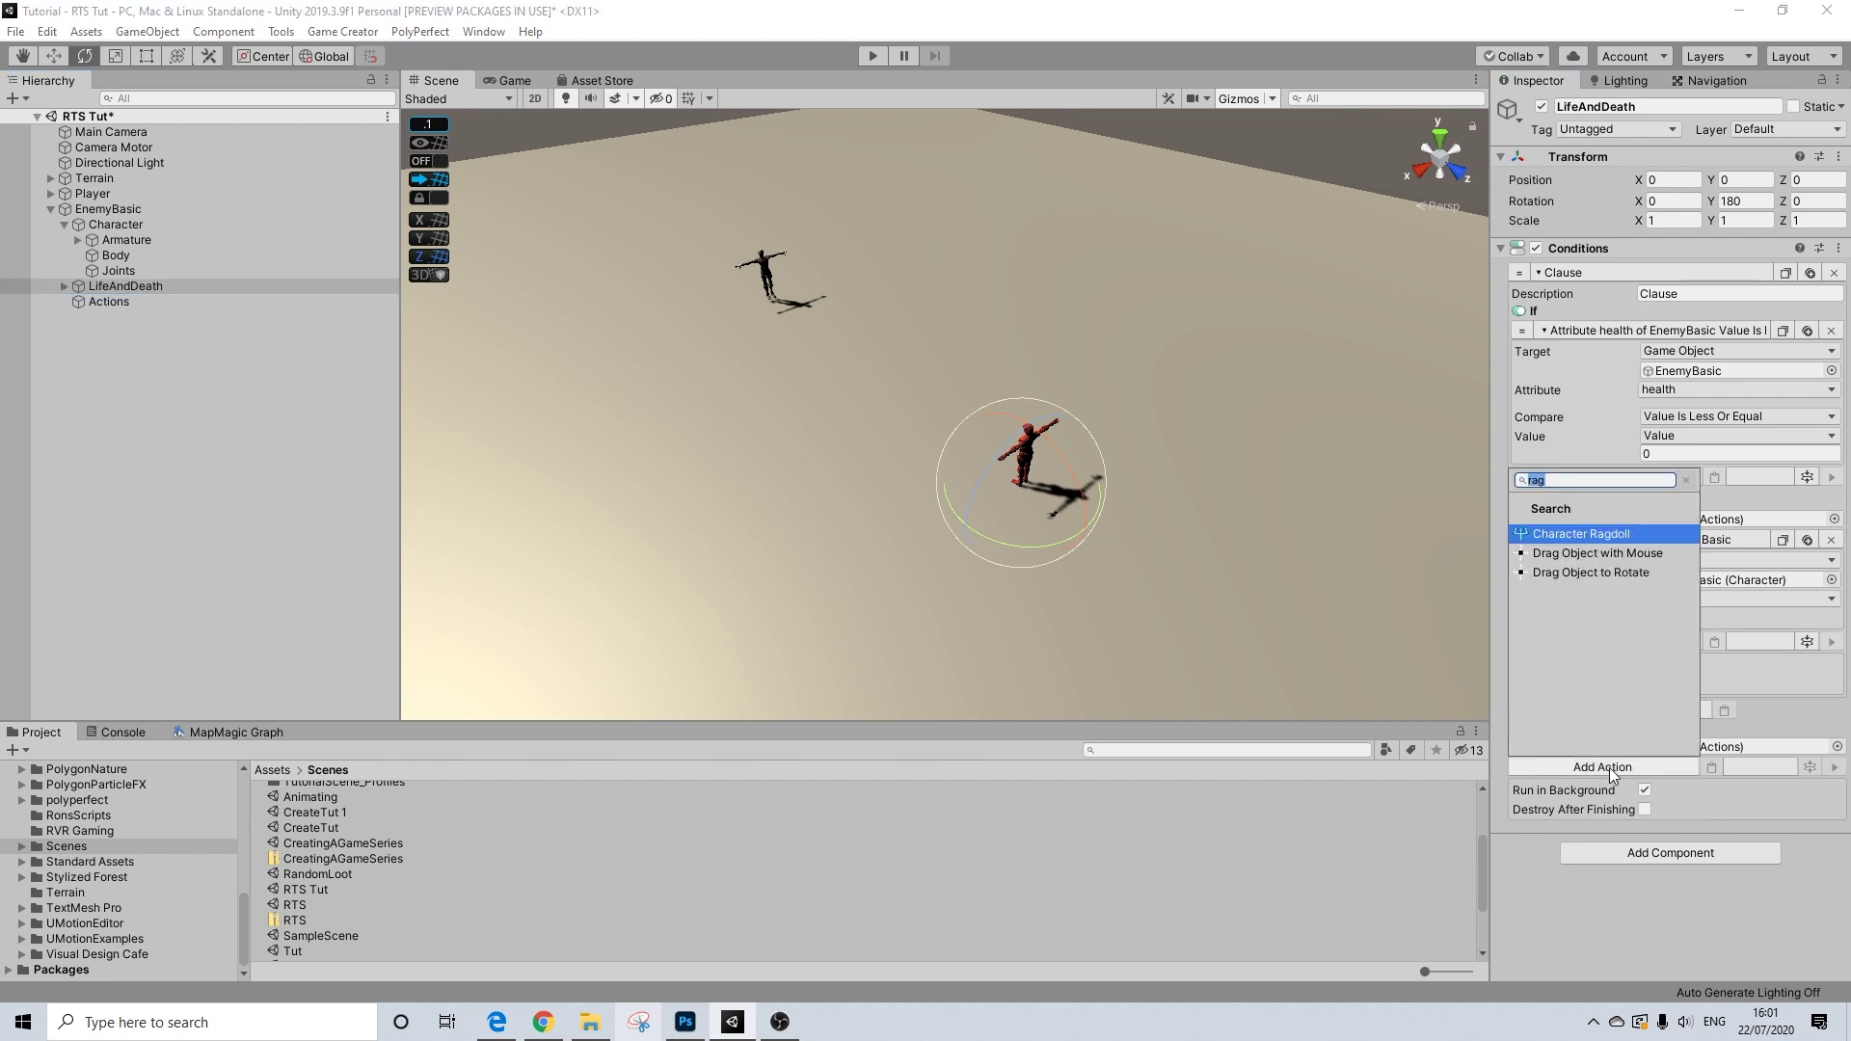
{"action": "type", "text": "att"}
{"action": "left_click", "coordinate": [1578, 534]}
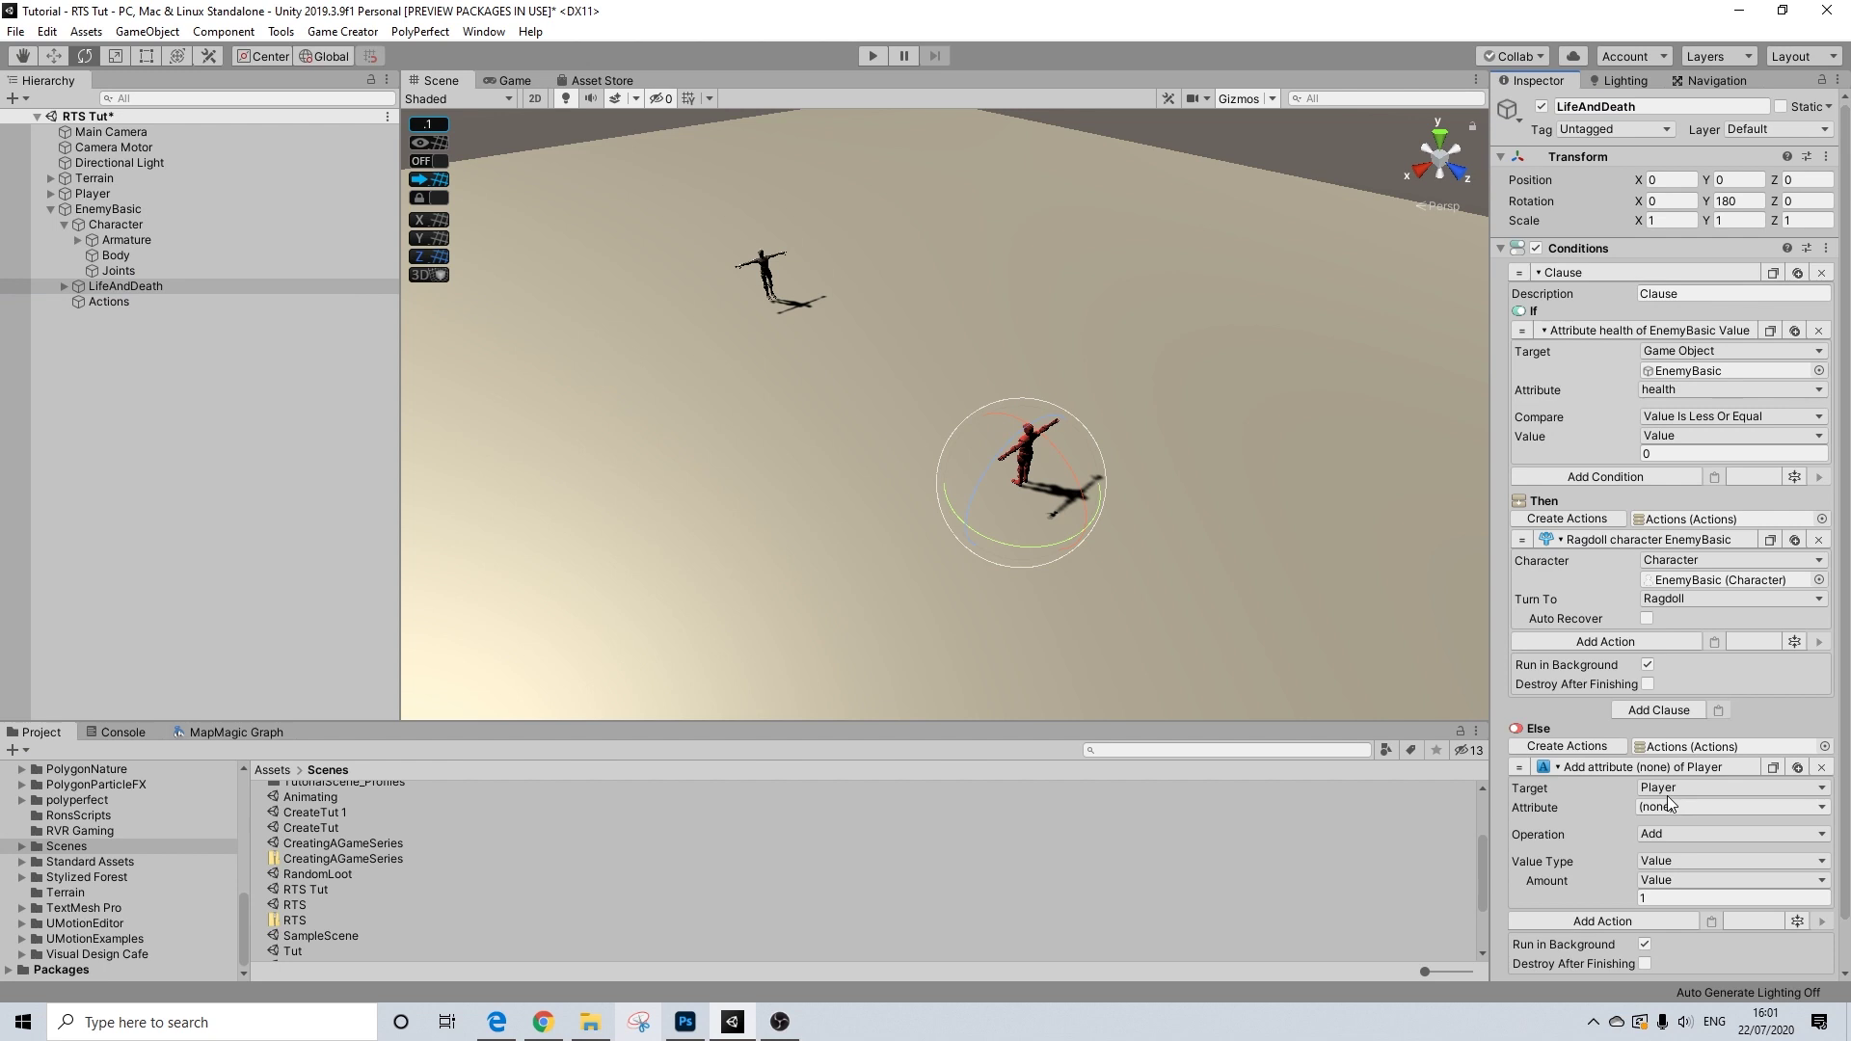
{"action": "left_click", "coordinate": [1697, 788]}
{"action": "left_click", "coordinate": [1702, 874]}
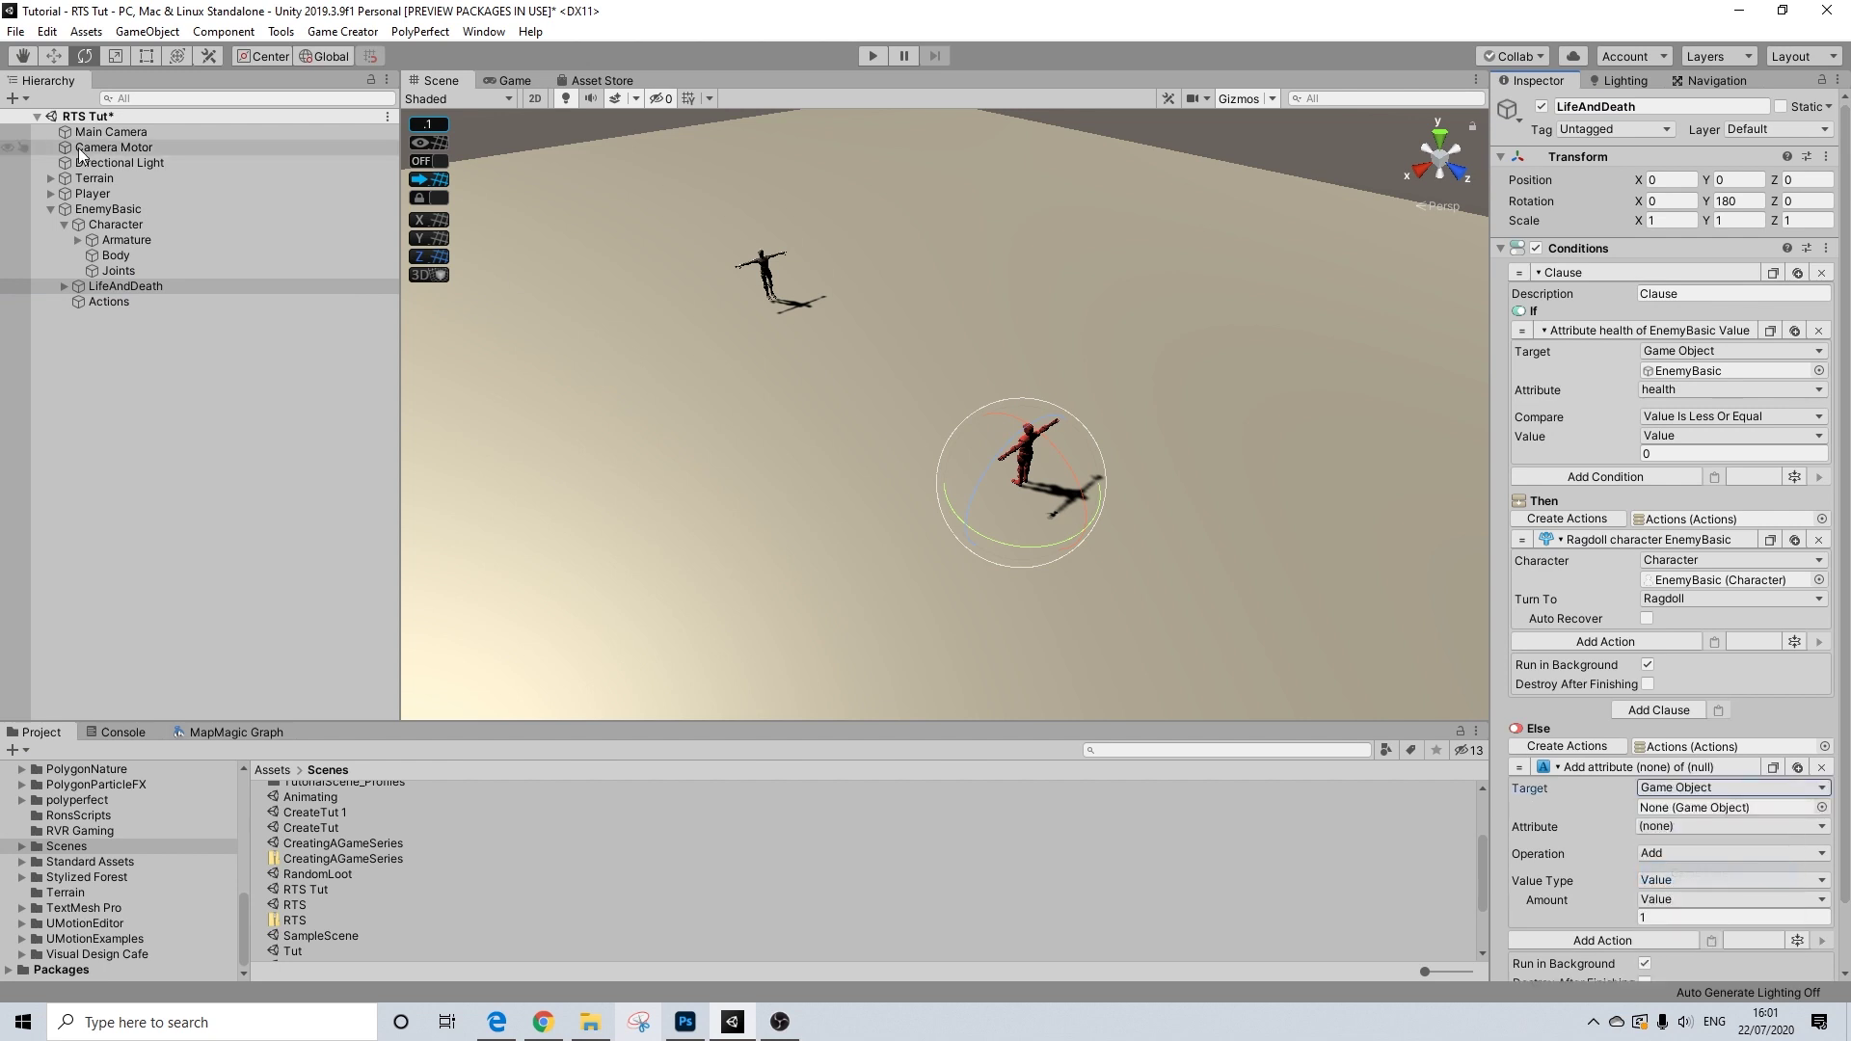
- Make the action subtract 5 from the health attribute
{"action": "left_click", "coordinate": [1678, 826]}
{"action": "left_click", "coordinate": [1674, 568]}
{"action": "left_click", "coordinate": [1706, 853]}
{"action": "left_click", "coordinate": [1704, 901]}
{"action": "left_click", "coordinate": [1661, 915]}
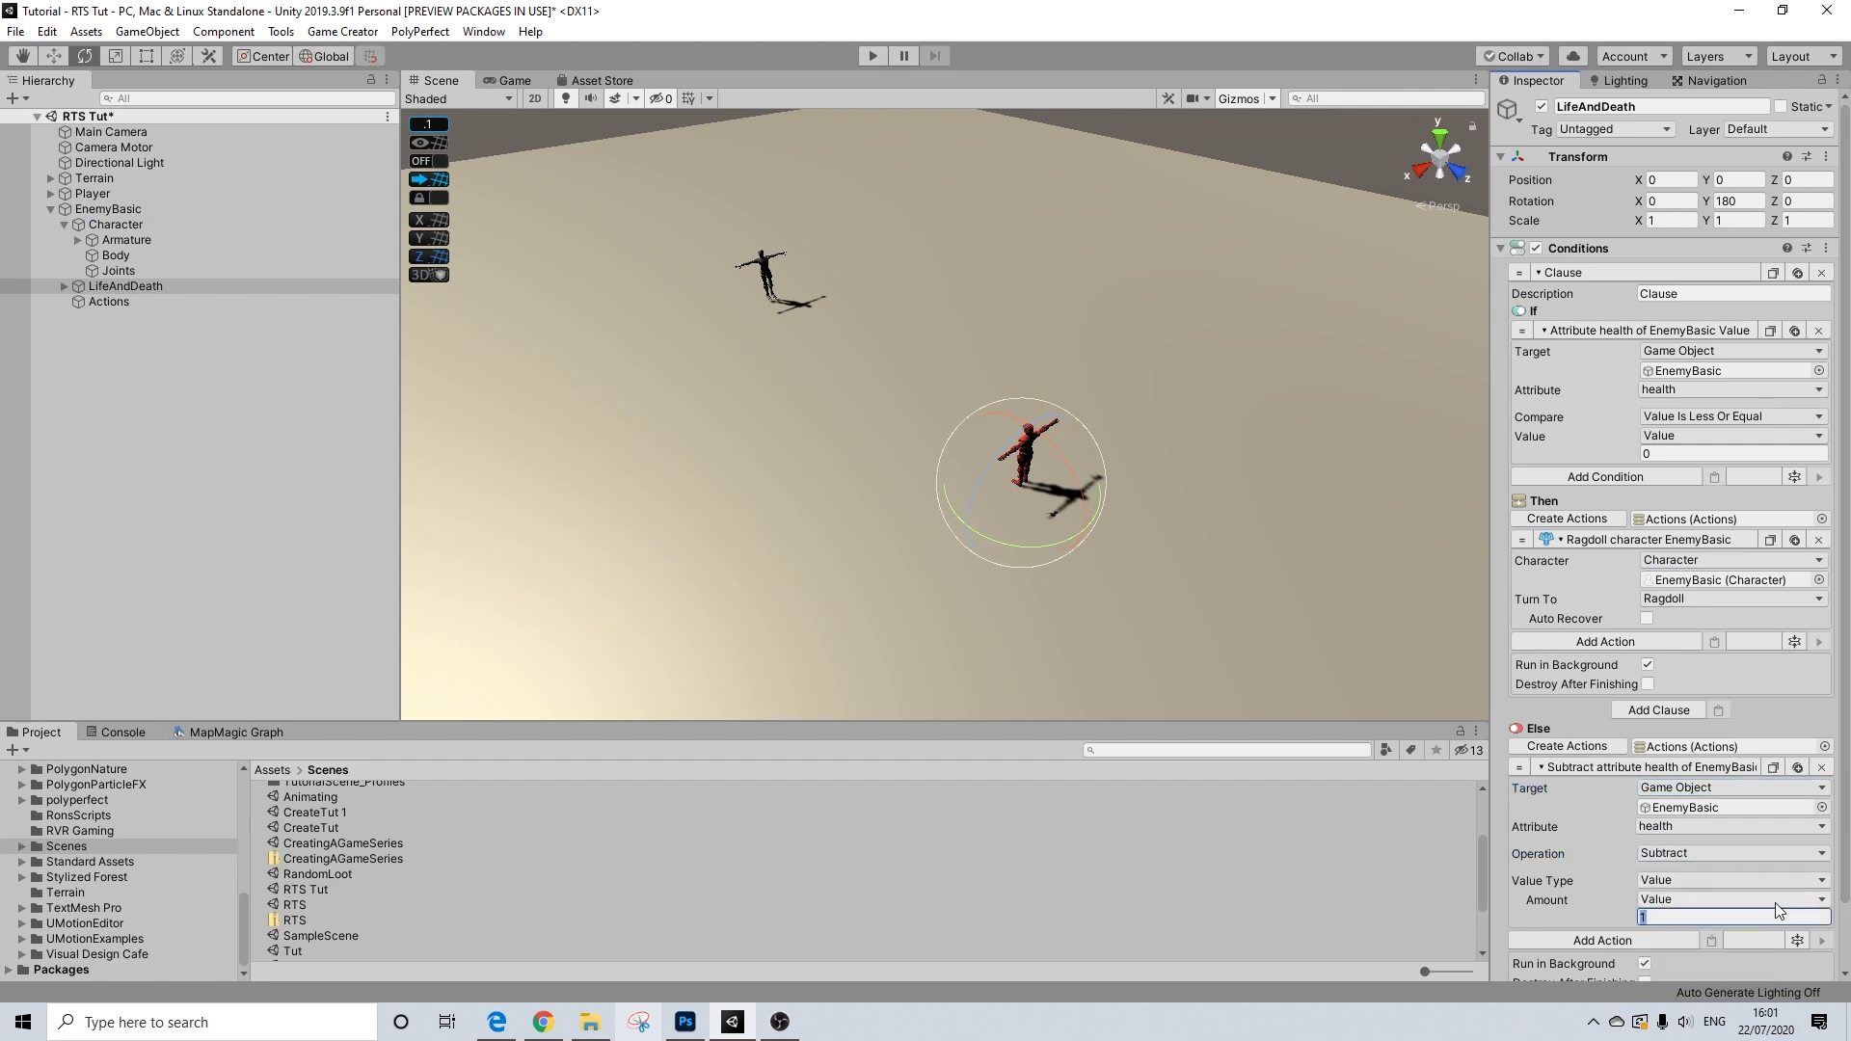
{"action": "type", "text": "5"}
{"action": "scroll", "coordinate": [1749, 728], "scroll_direction": "down", "scroll_amount": 3}
{"action": "scroll", "coordinate": [1748, 730], "scroll_direction": "up", "scroll_amount": 2}
{"action": "scroll", "coordinate": [1638, 751], "scroll_direction": "down", "scroll_amount": 2}
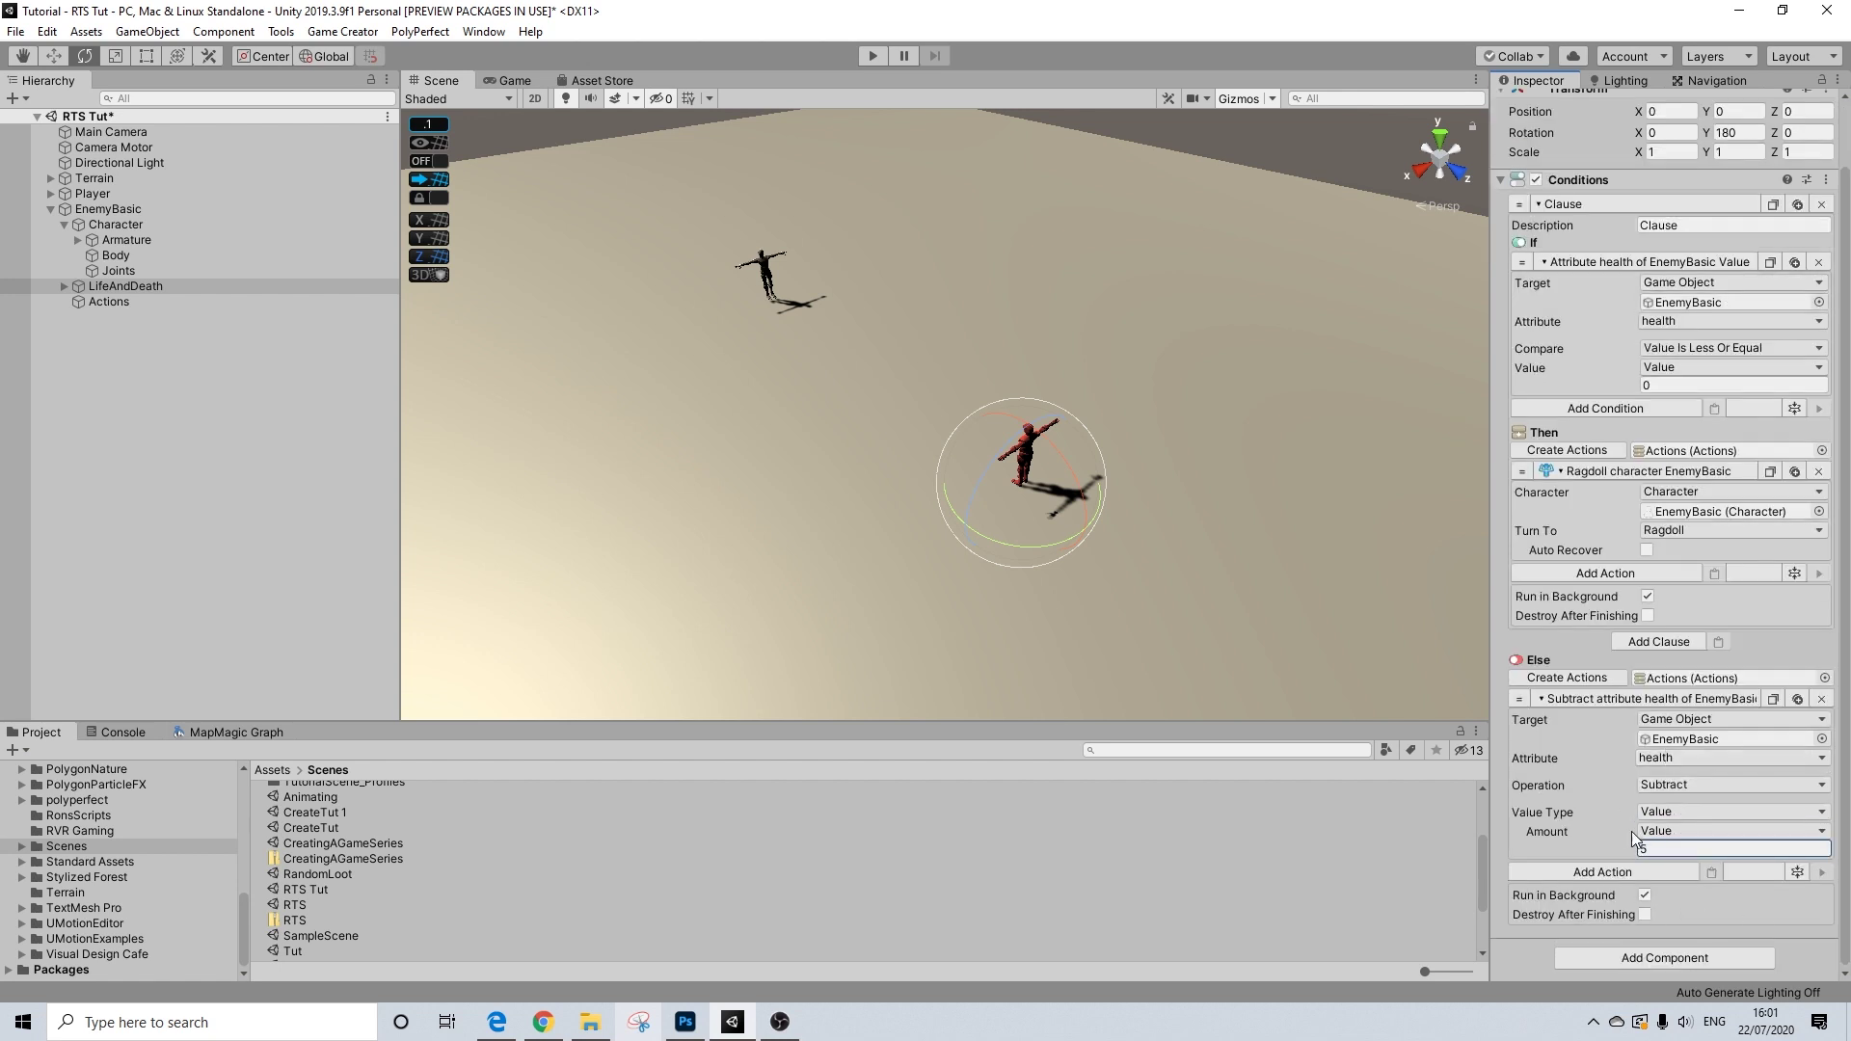
{"action": "scroll", "coordinate": [1691, 732], "scroll_direction": "up", "scroll_amount": 2}
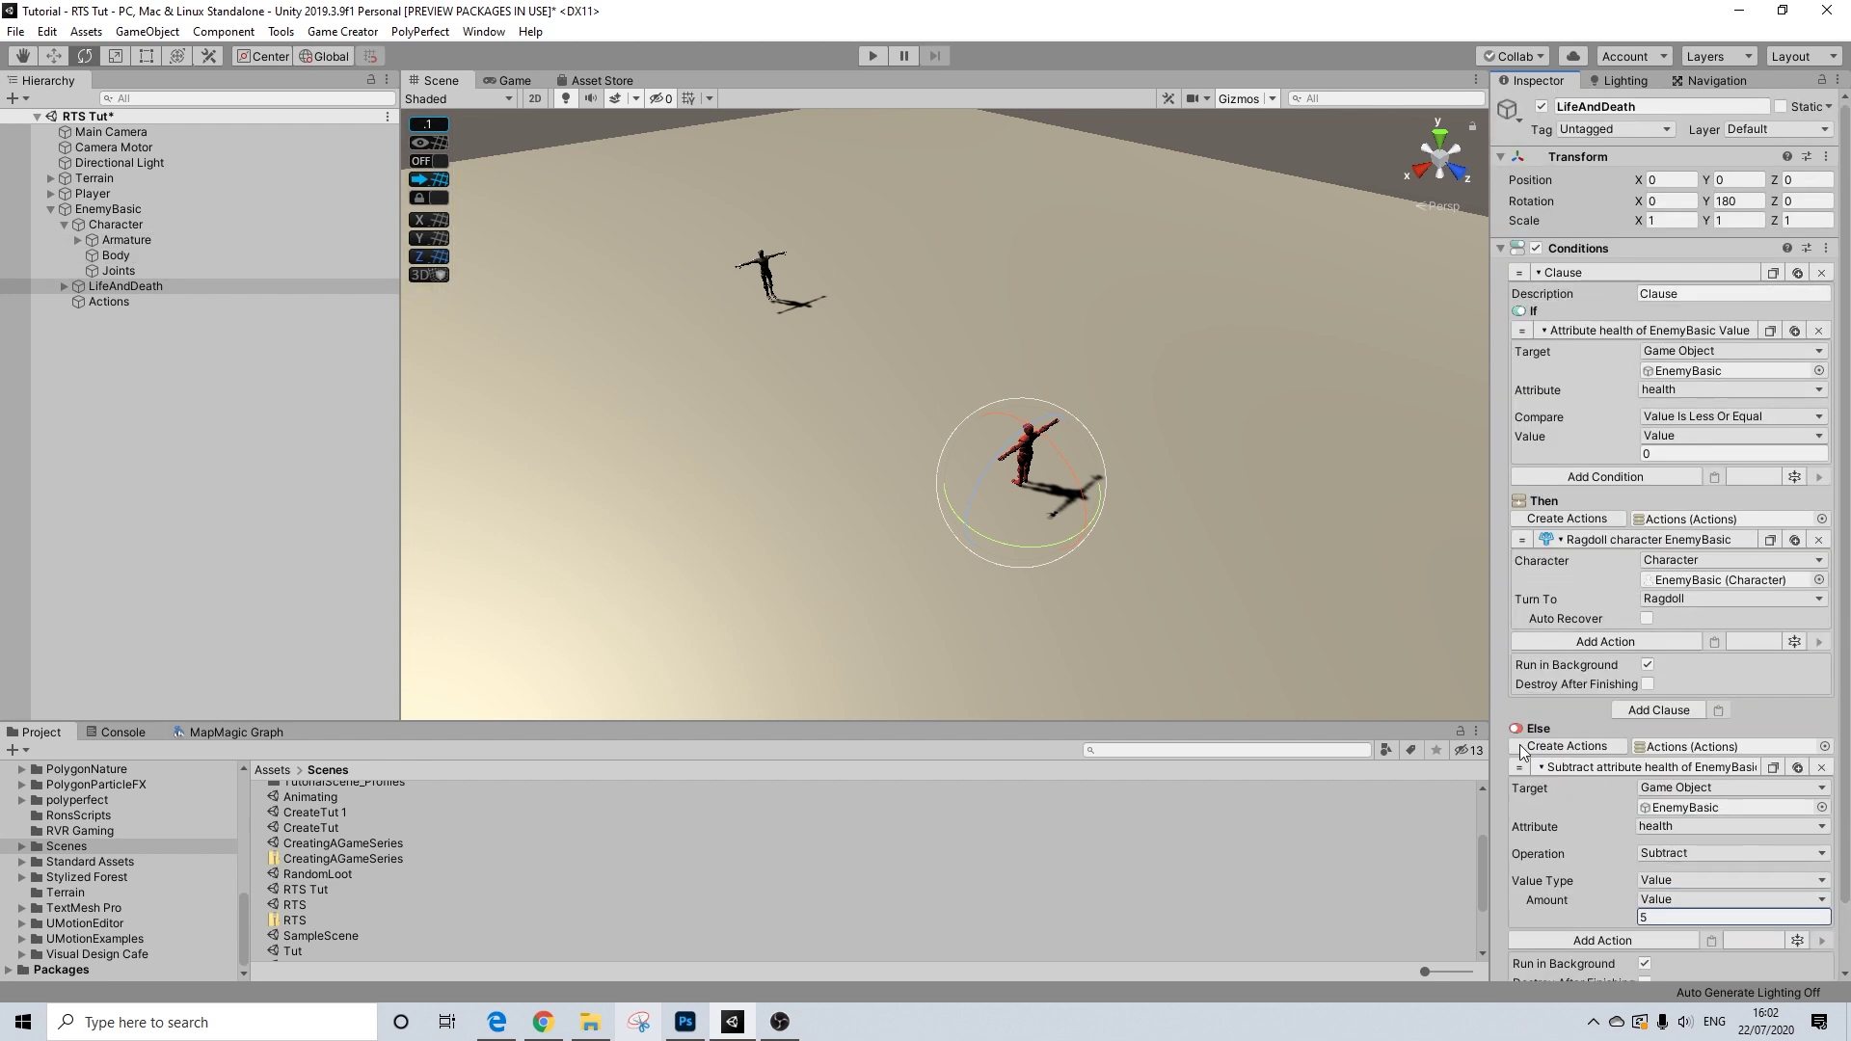
- Rename EnemyBasic's Actions object to PlayerCombatActions and expand its Actions component
{"action": "left_click", "coordinate": [101, 301]}
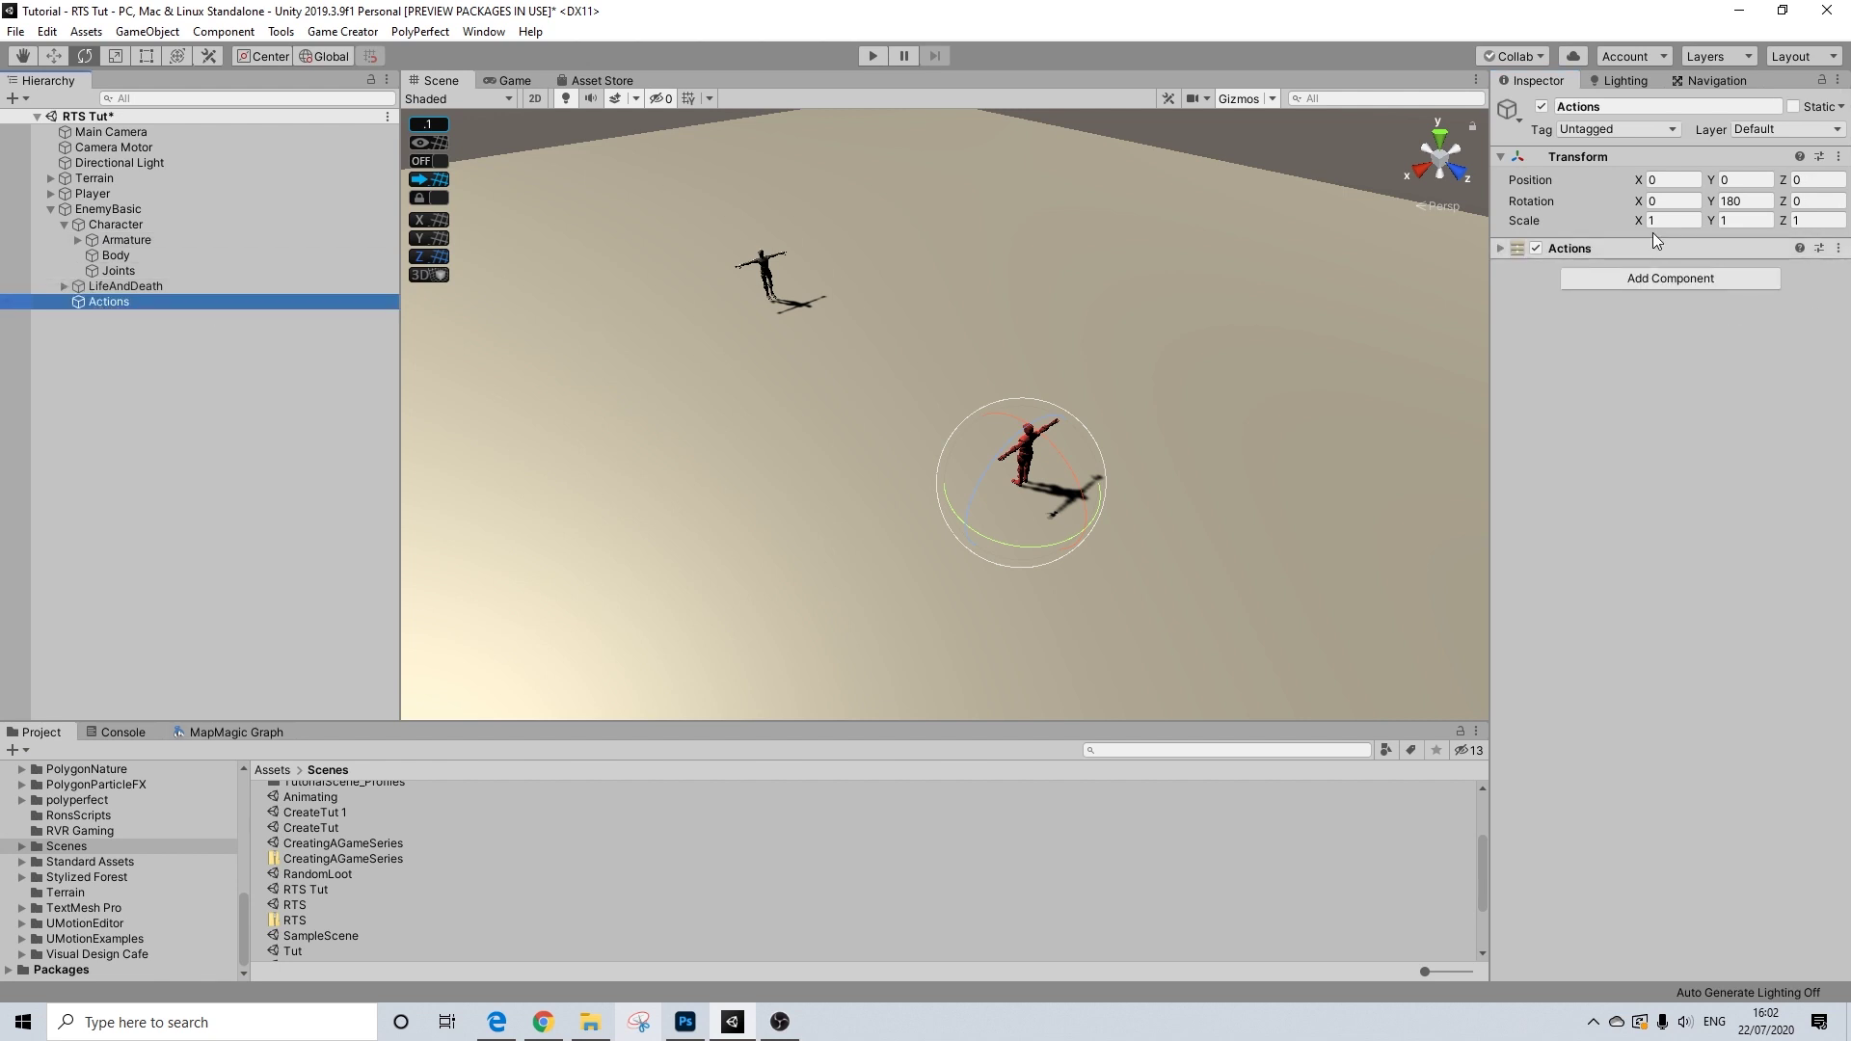
{"action": "left_click", "coordinate": [1606, 107]}
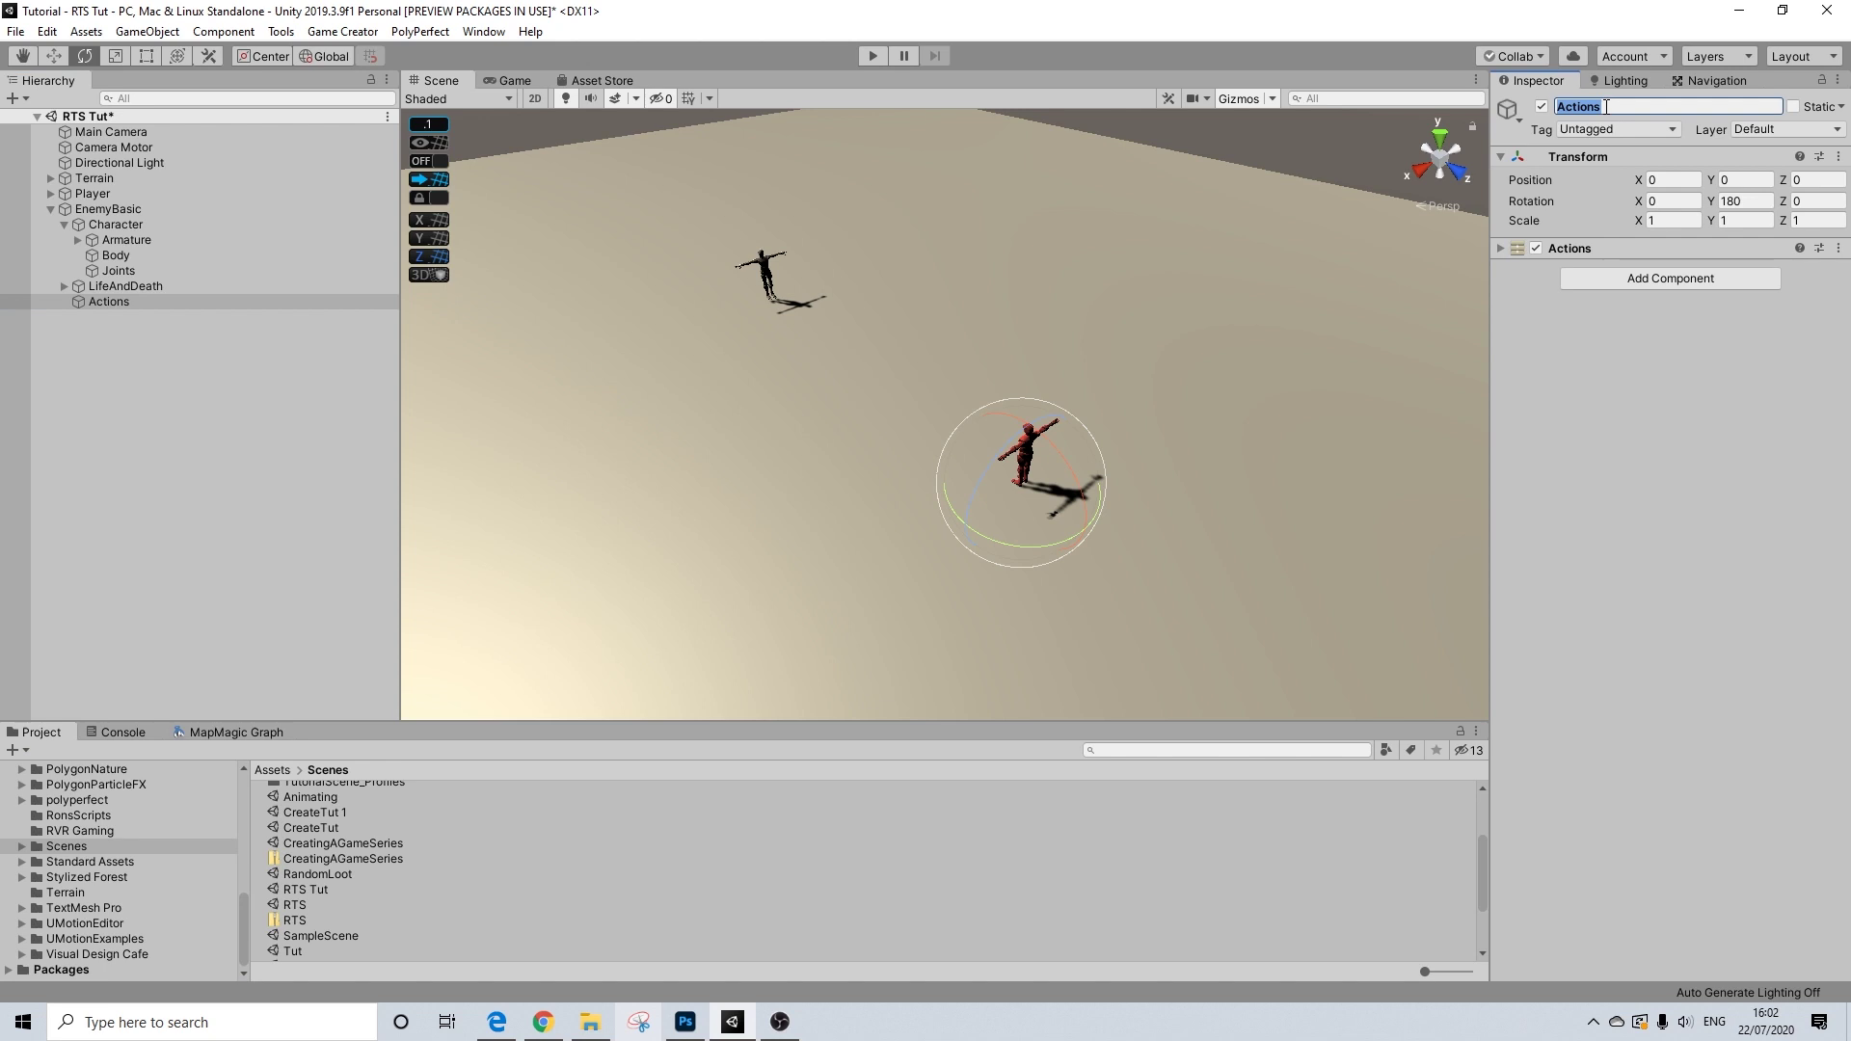
{"action": "type", "text": "Combat"}
{"action": "key", "text": "Return"}
{"action": "left_click", "coordinate": [1577, 254]}
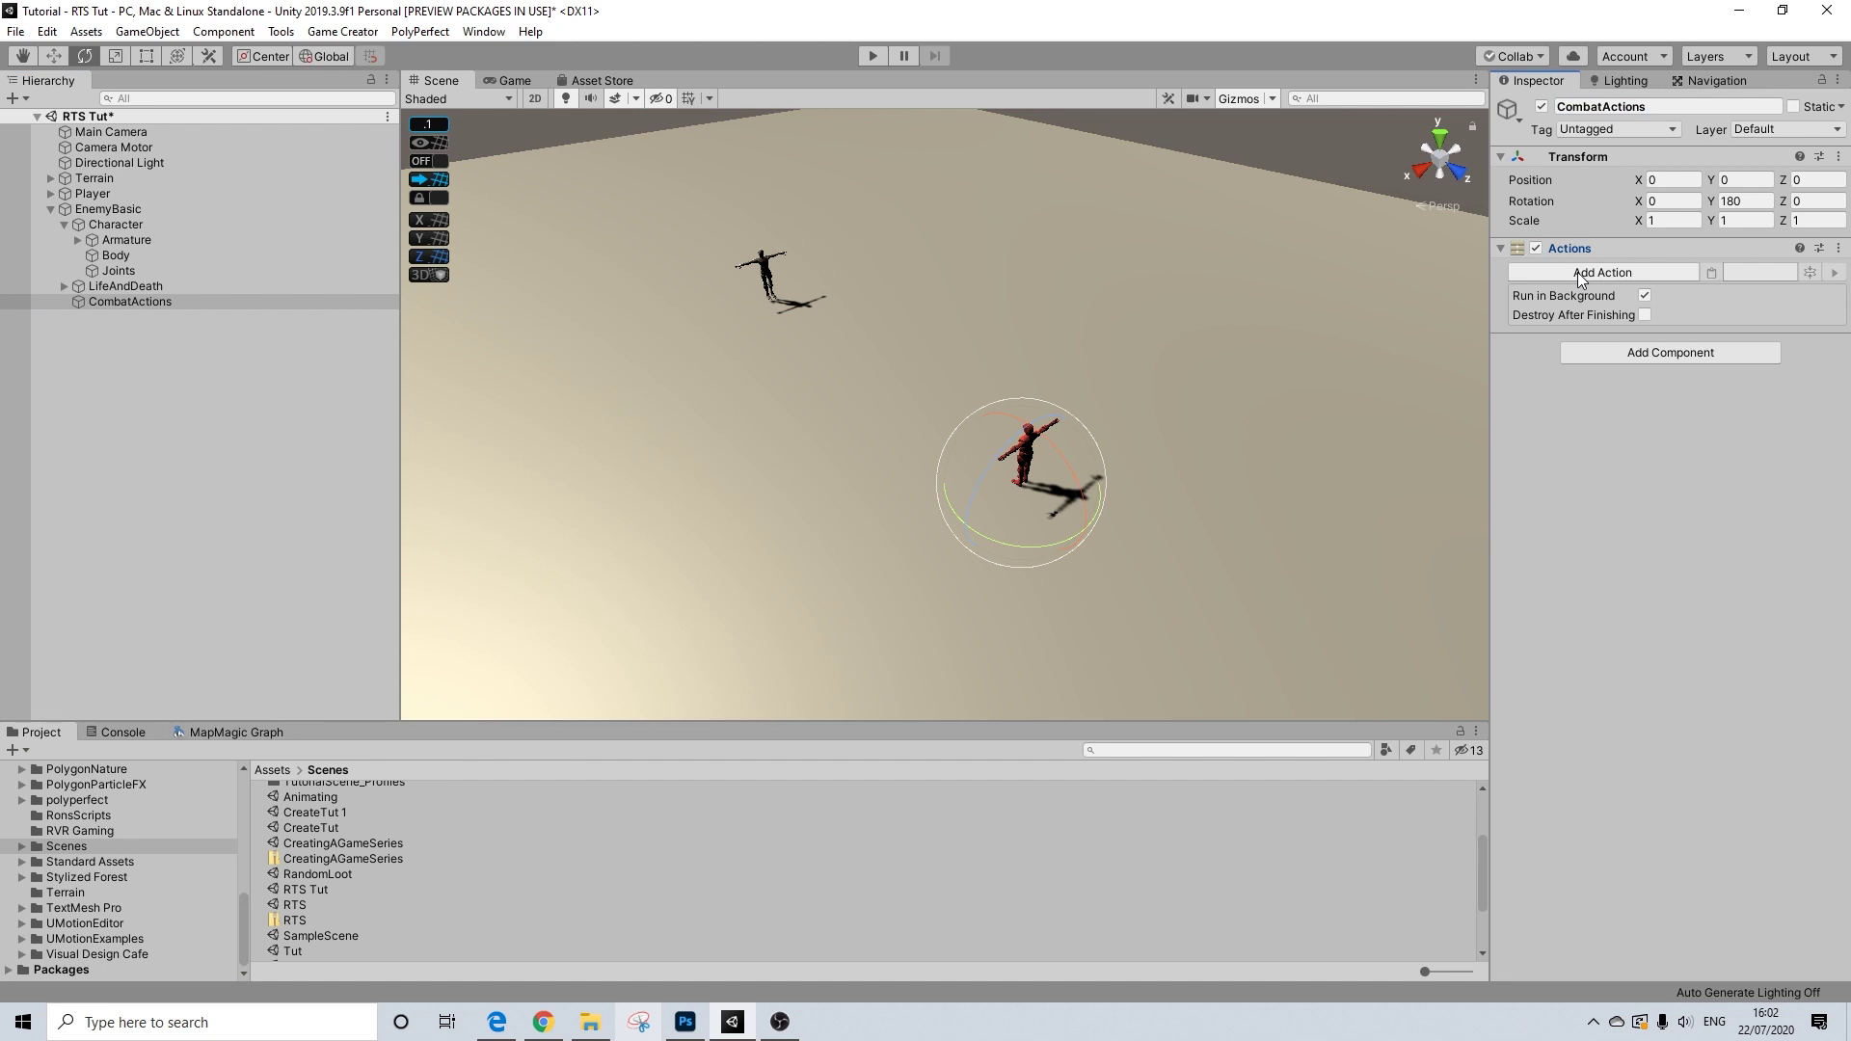
{"action": "left_click", "coordinate": [1559, 106]}
{"action": "left_click", "coordinate": [1559, 106]}
{"action": "type", "text": "Player"}
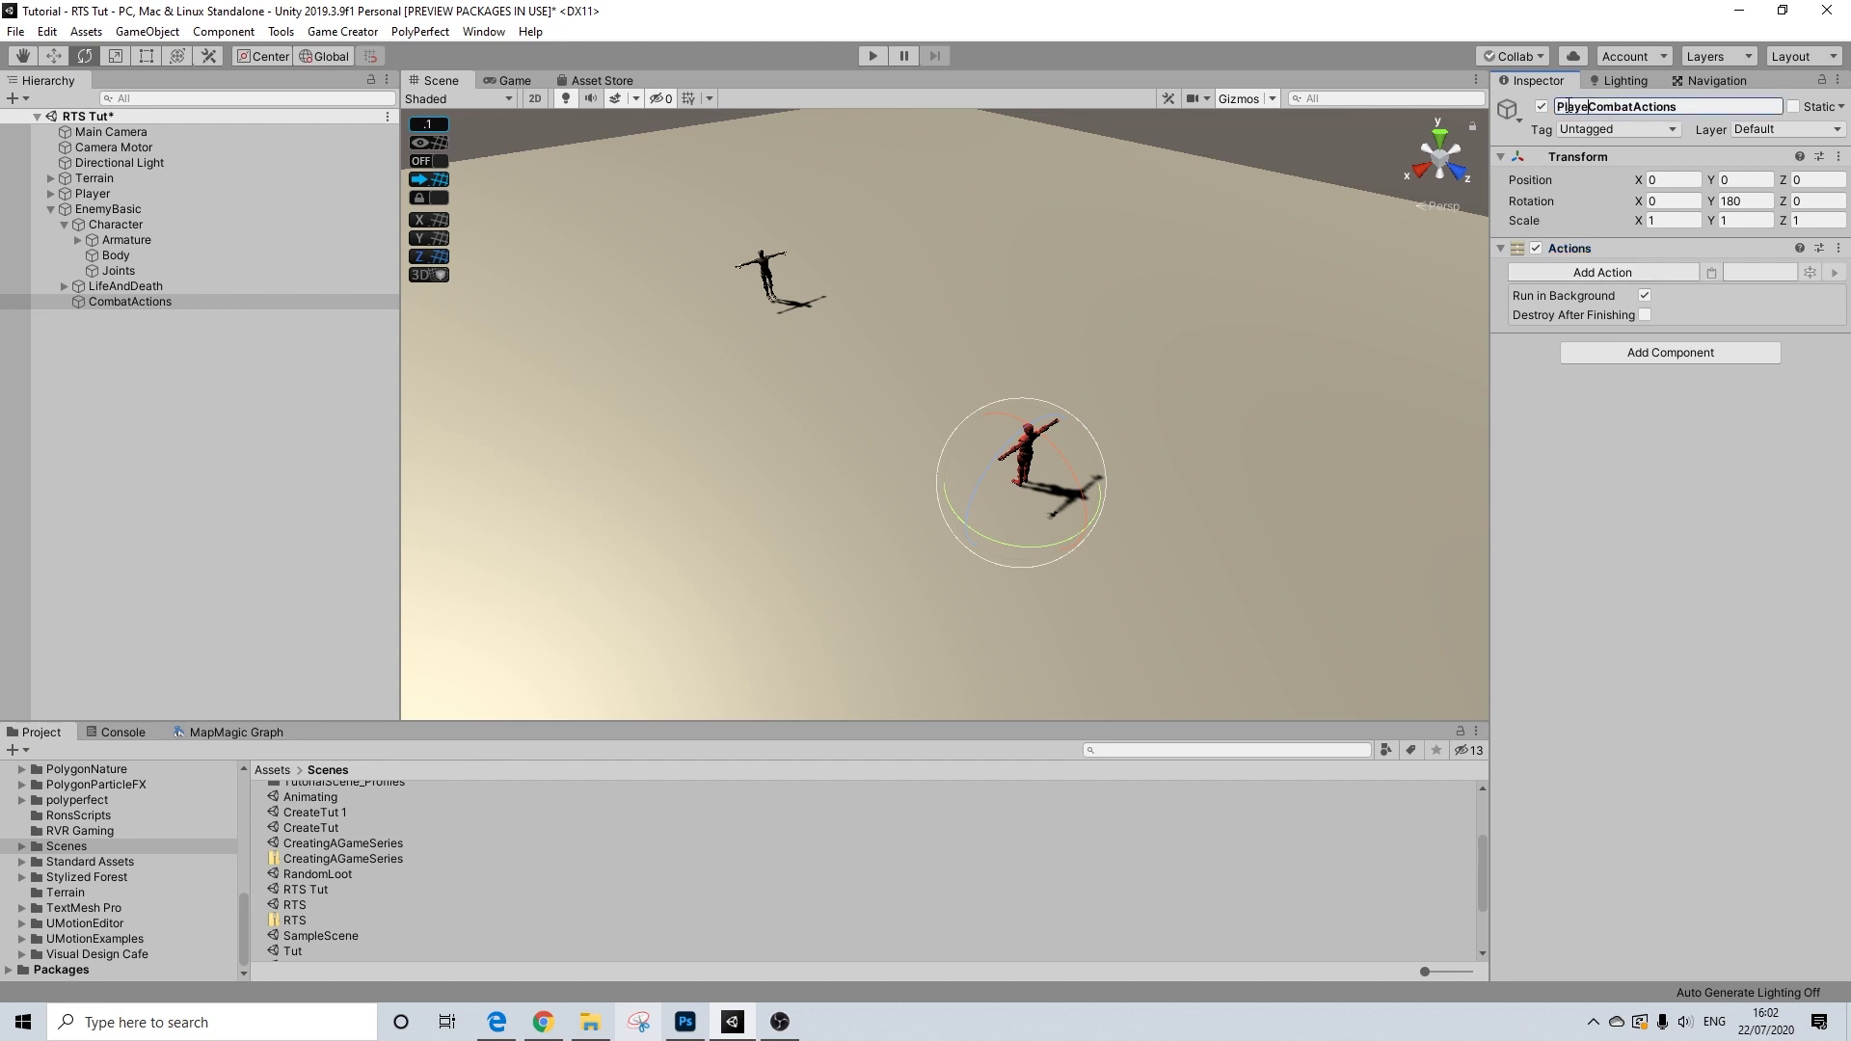
{"action": "key", "text": "Return"}
- Pan the scene across the characters, collapse Character in the hierarchy, and open Add Action
{"action": "mouse_move", "coordinate": [974, 337]}
{"action": "middle_mouse_down"}
{"action": "mouse_move", "coordinate": [938, 347]}
{"action": "mouse_move", "coordinate": [980, 368]}
{"action": "mouse_move", "coordinate": [950, 362]}
{"action": "middle_mouse_up"}
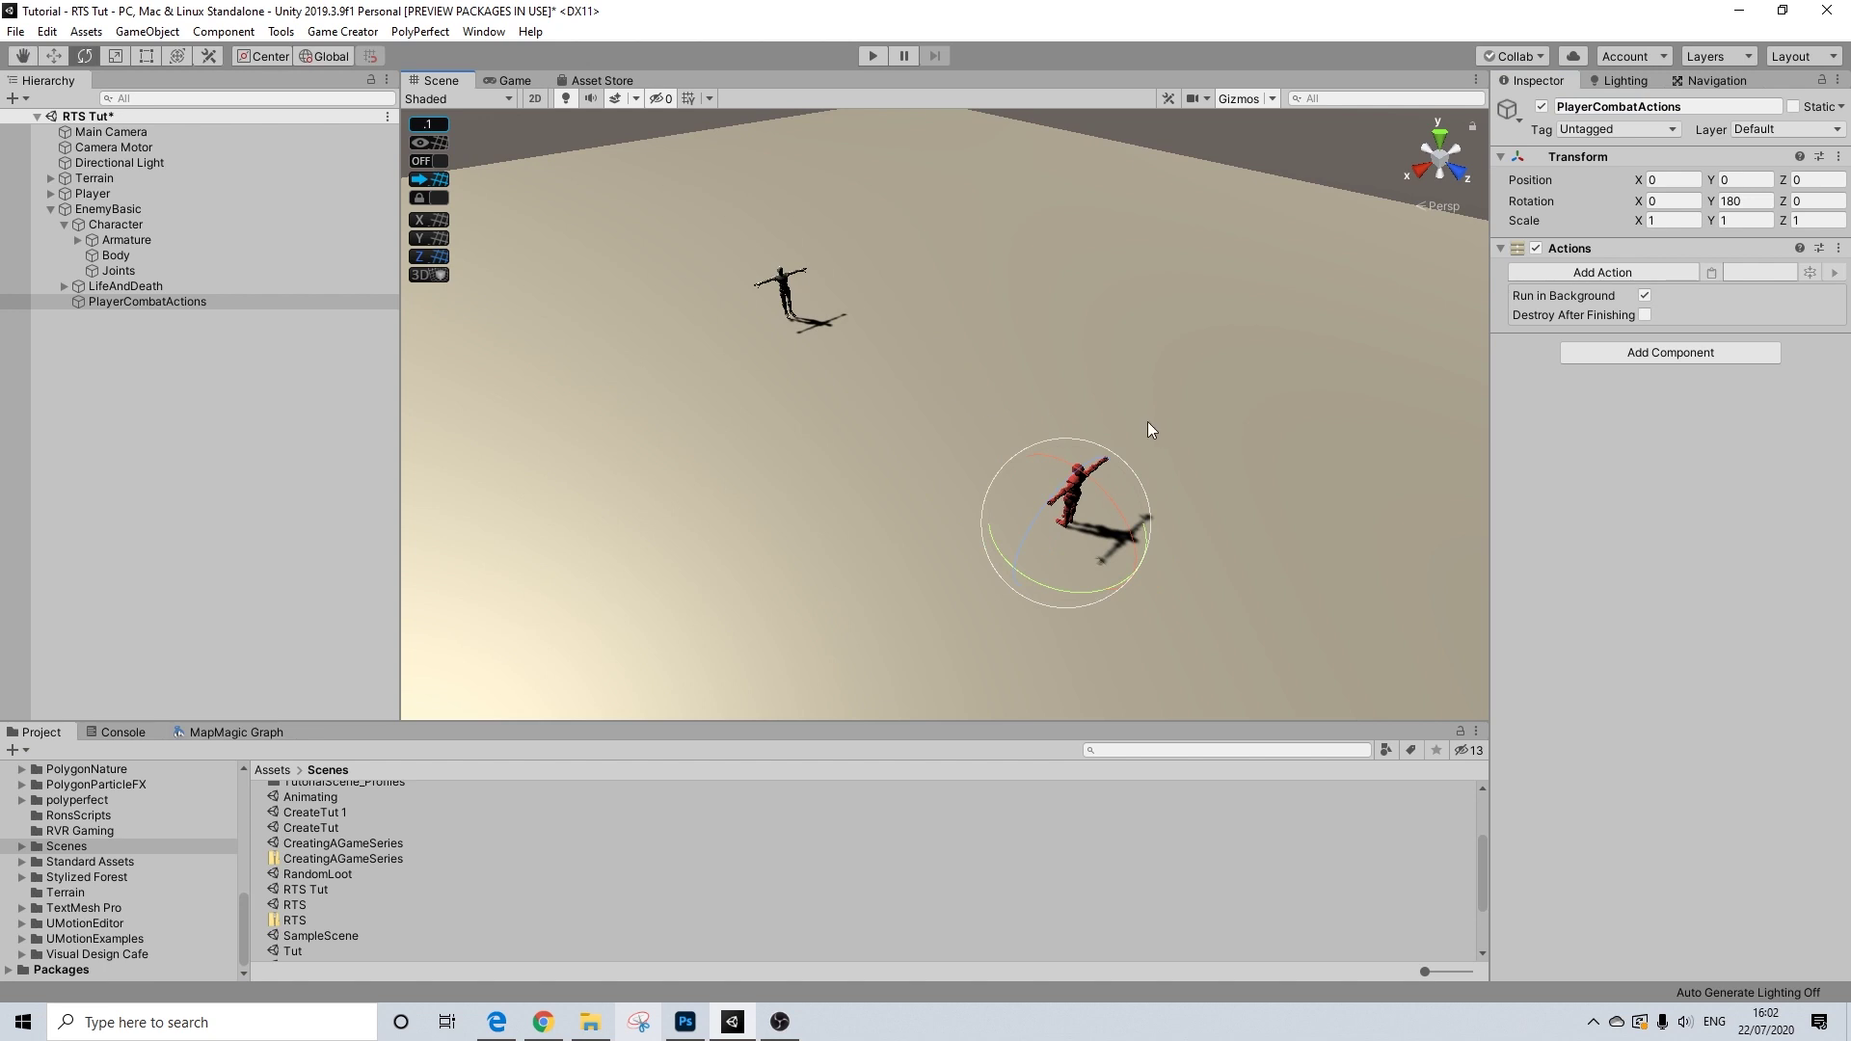
{"action": "middle_click_drag", "start_coordinate": [1147, 421], "coordinate": [1052, 418]}
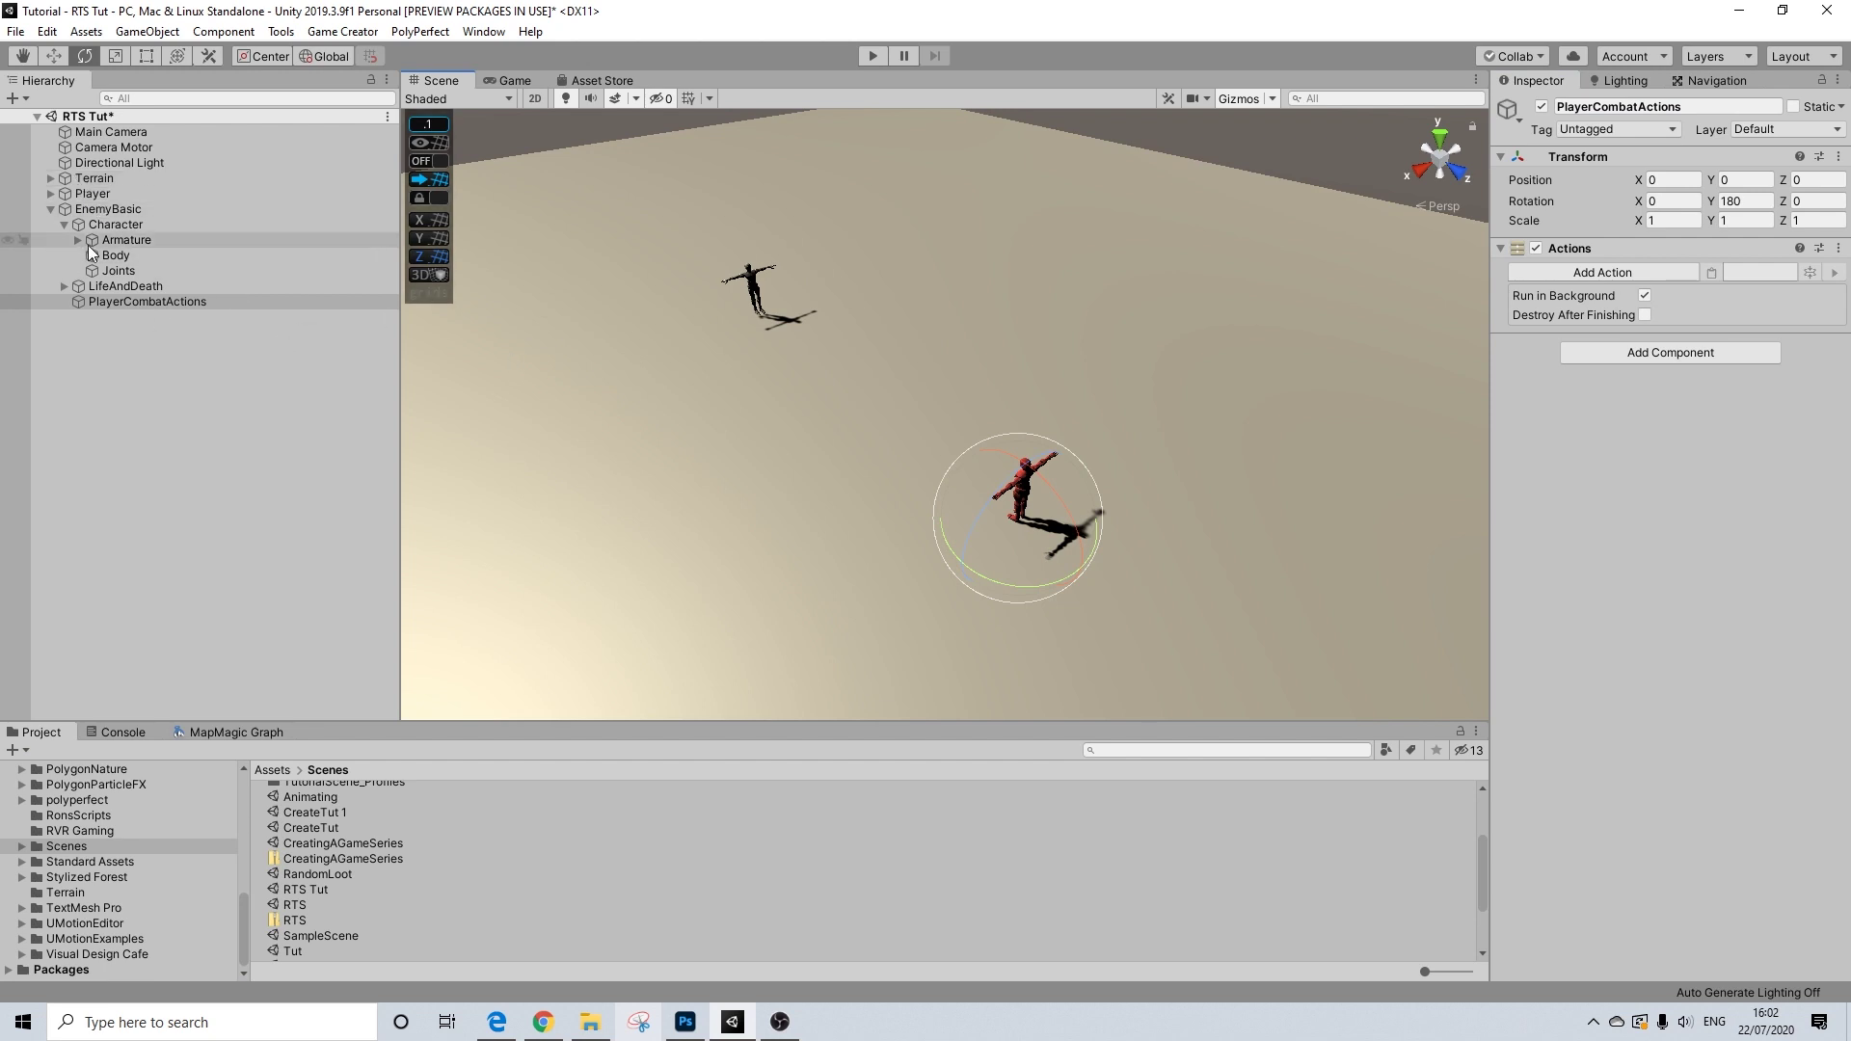
{"action": "left_click", "coordinate": [64, 223]}
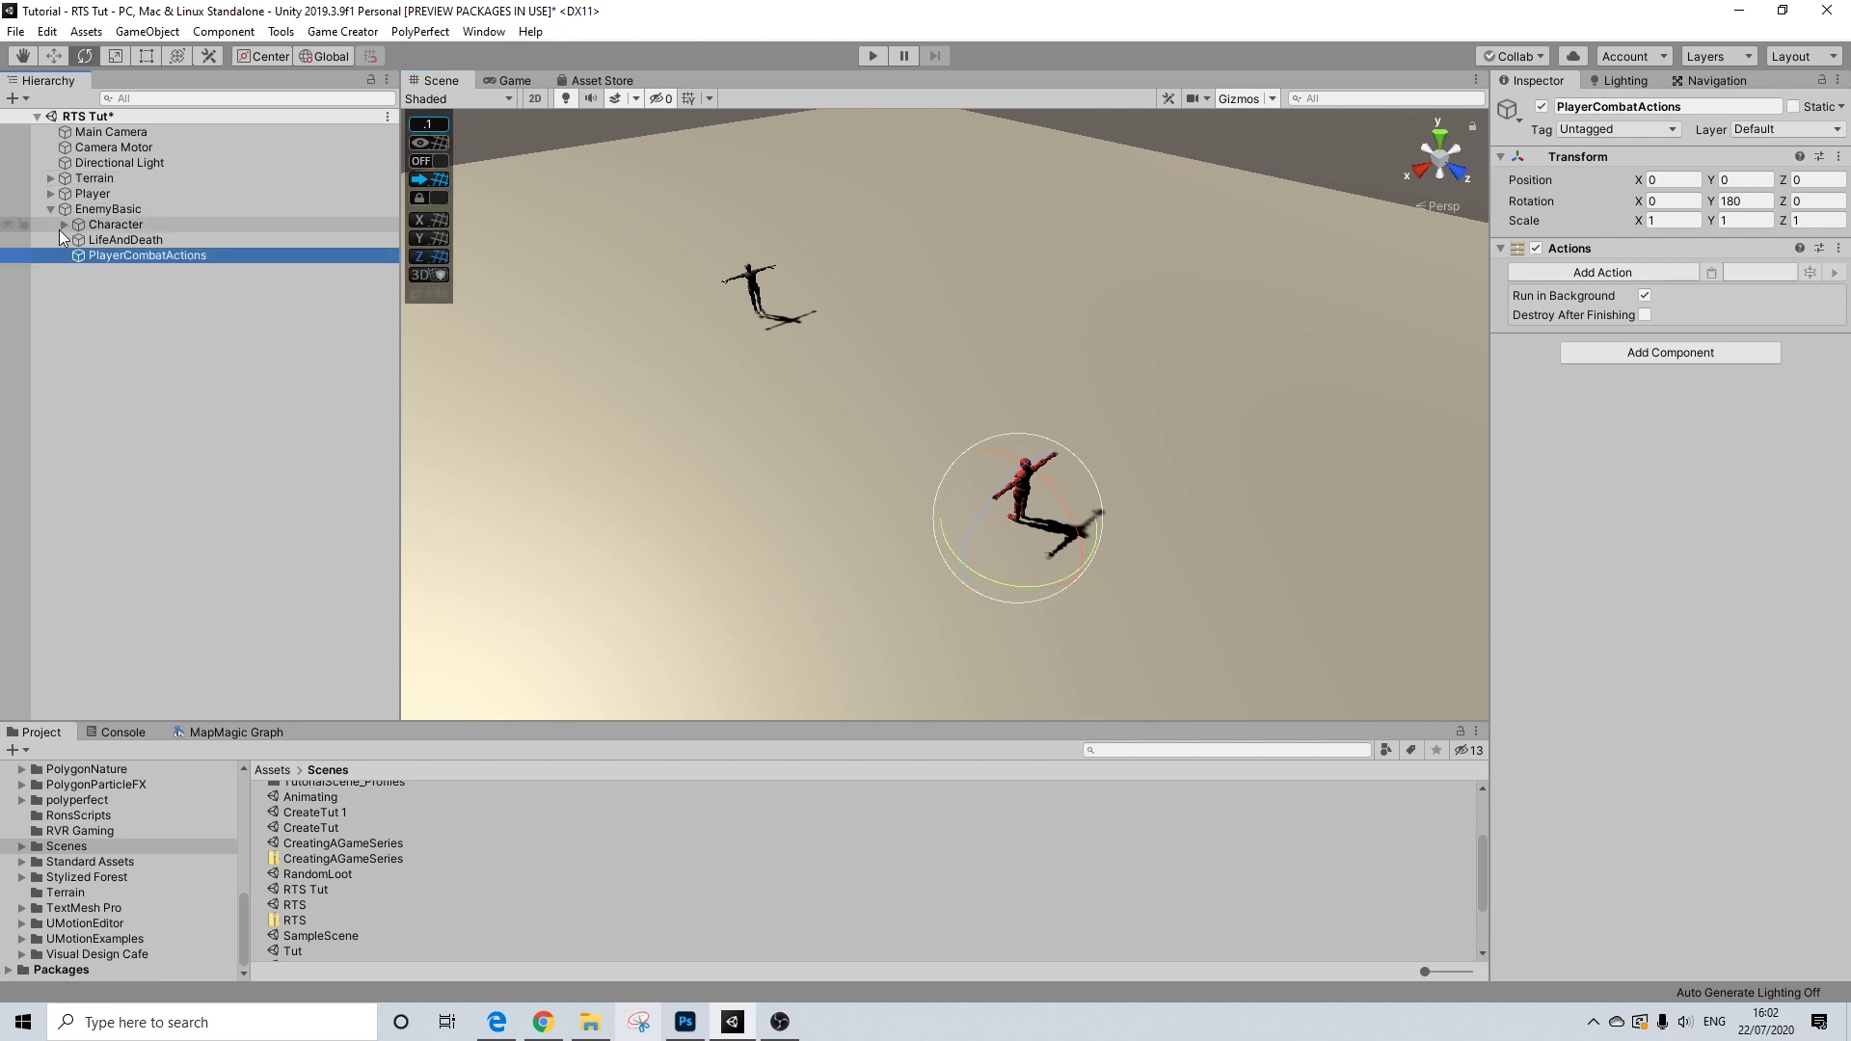
{"action": "left_click", "coordinate": [1558, 274]}
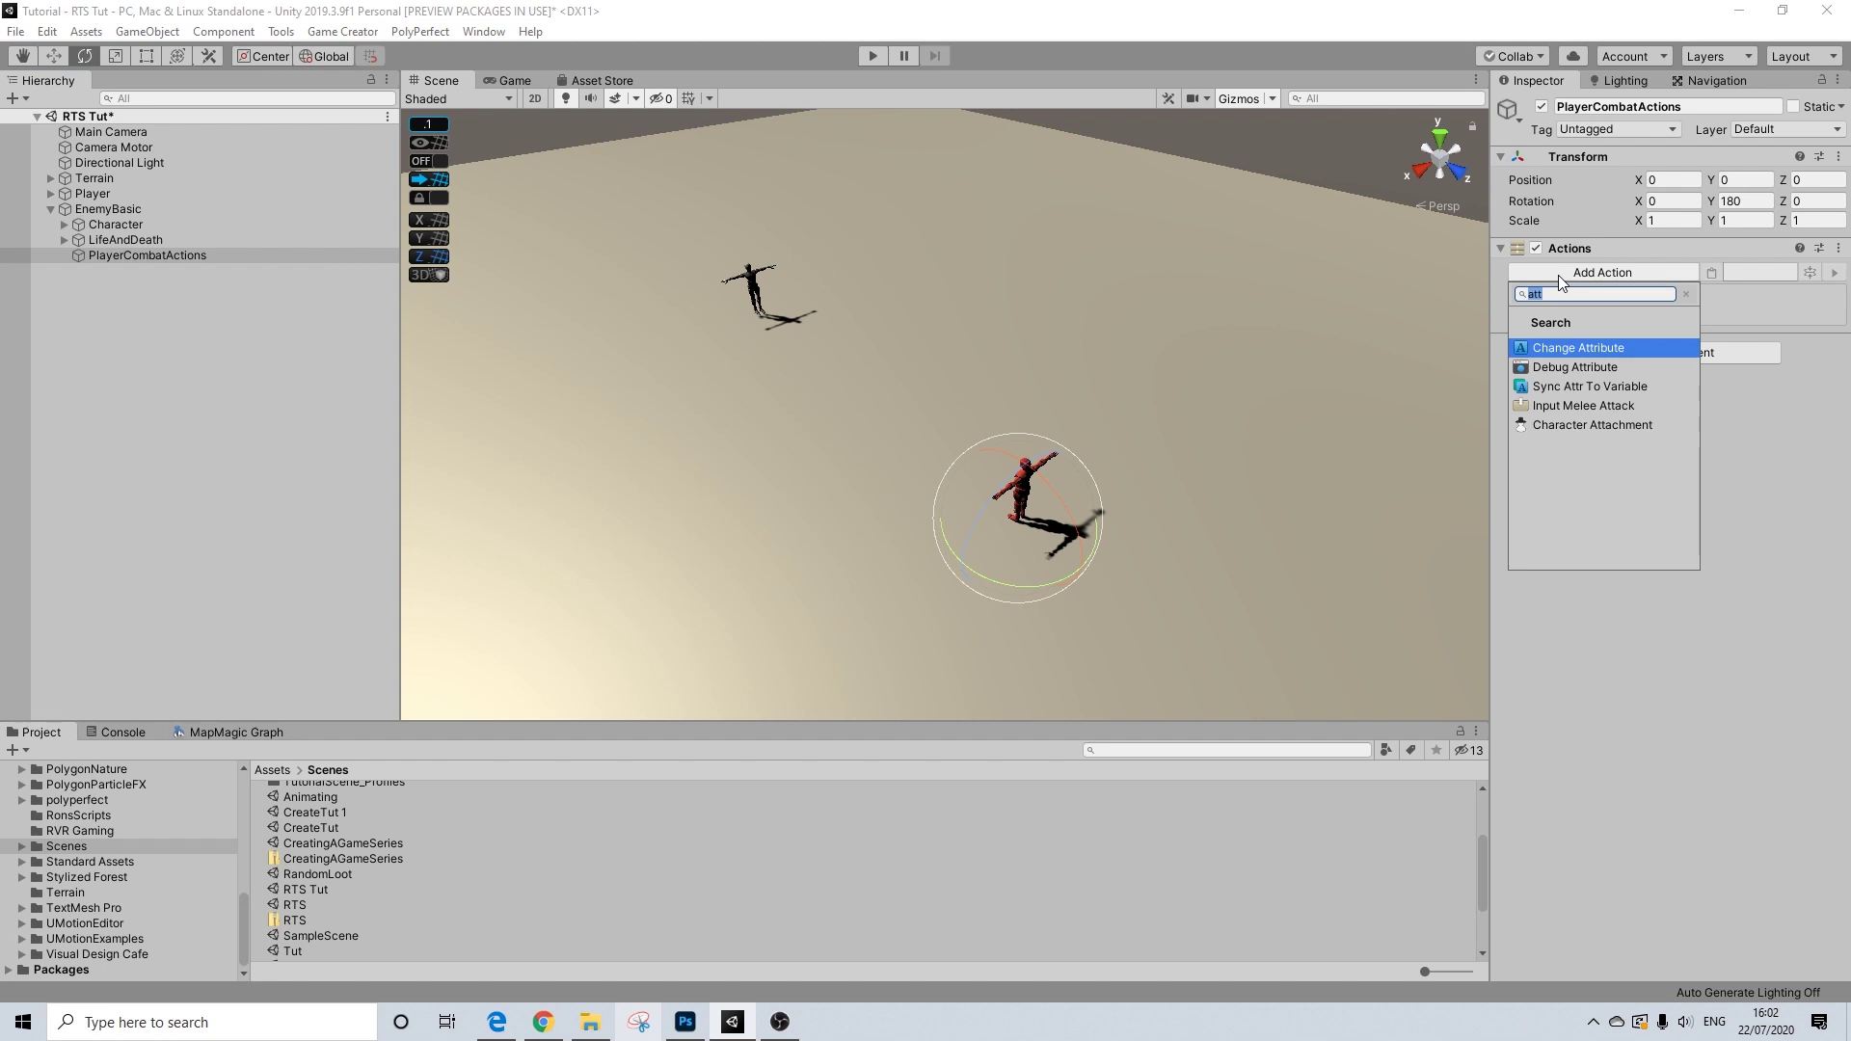
- Add a HighLight Object On action with highlight width 2 and black colour
{"action": "type", "text": "high"}
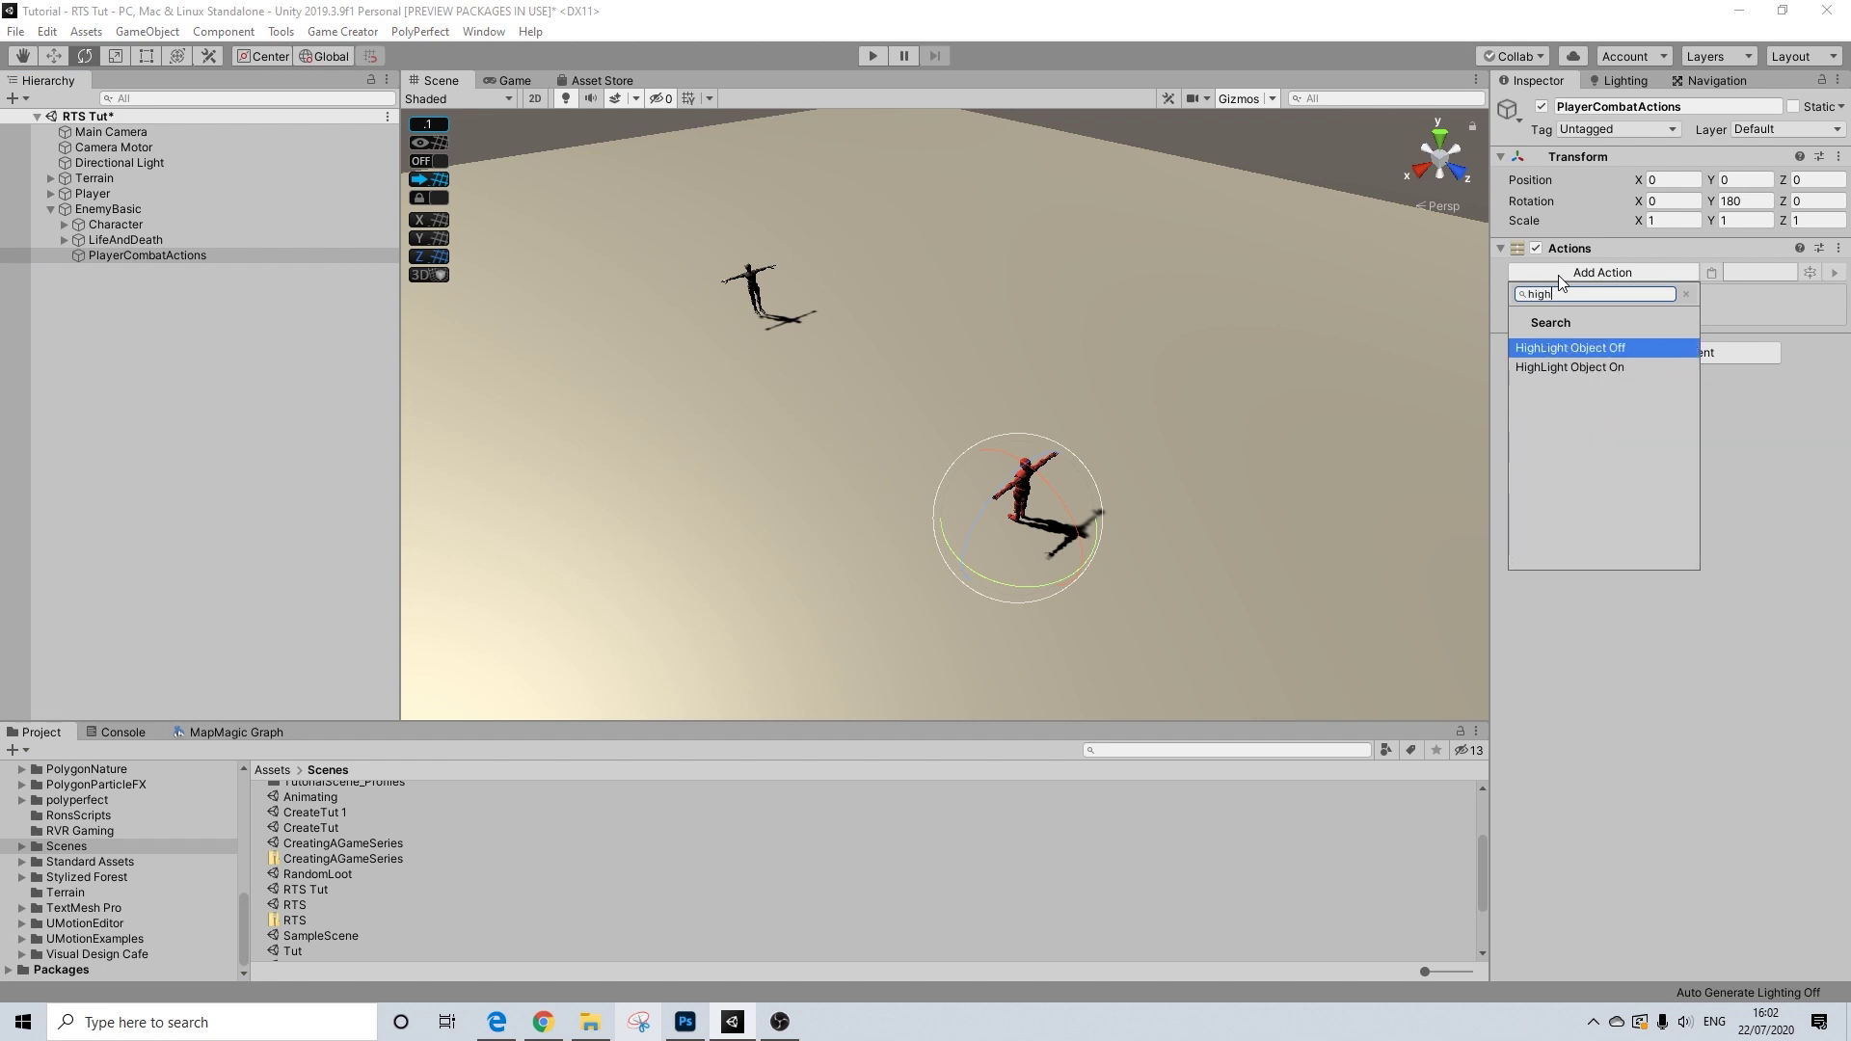
{"action": "left_click", "coordinate": [1577, 367]}
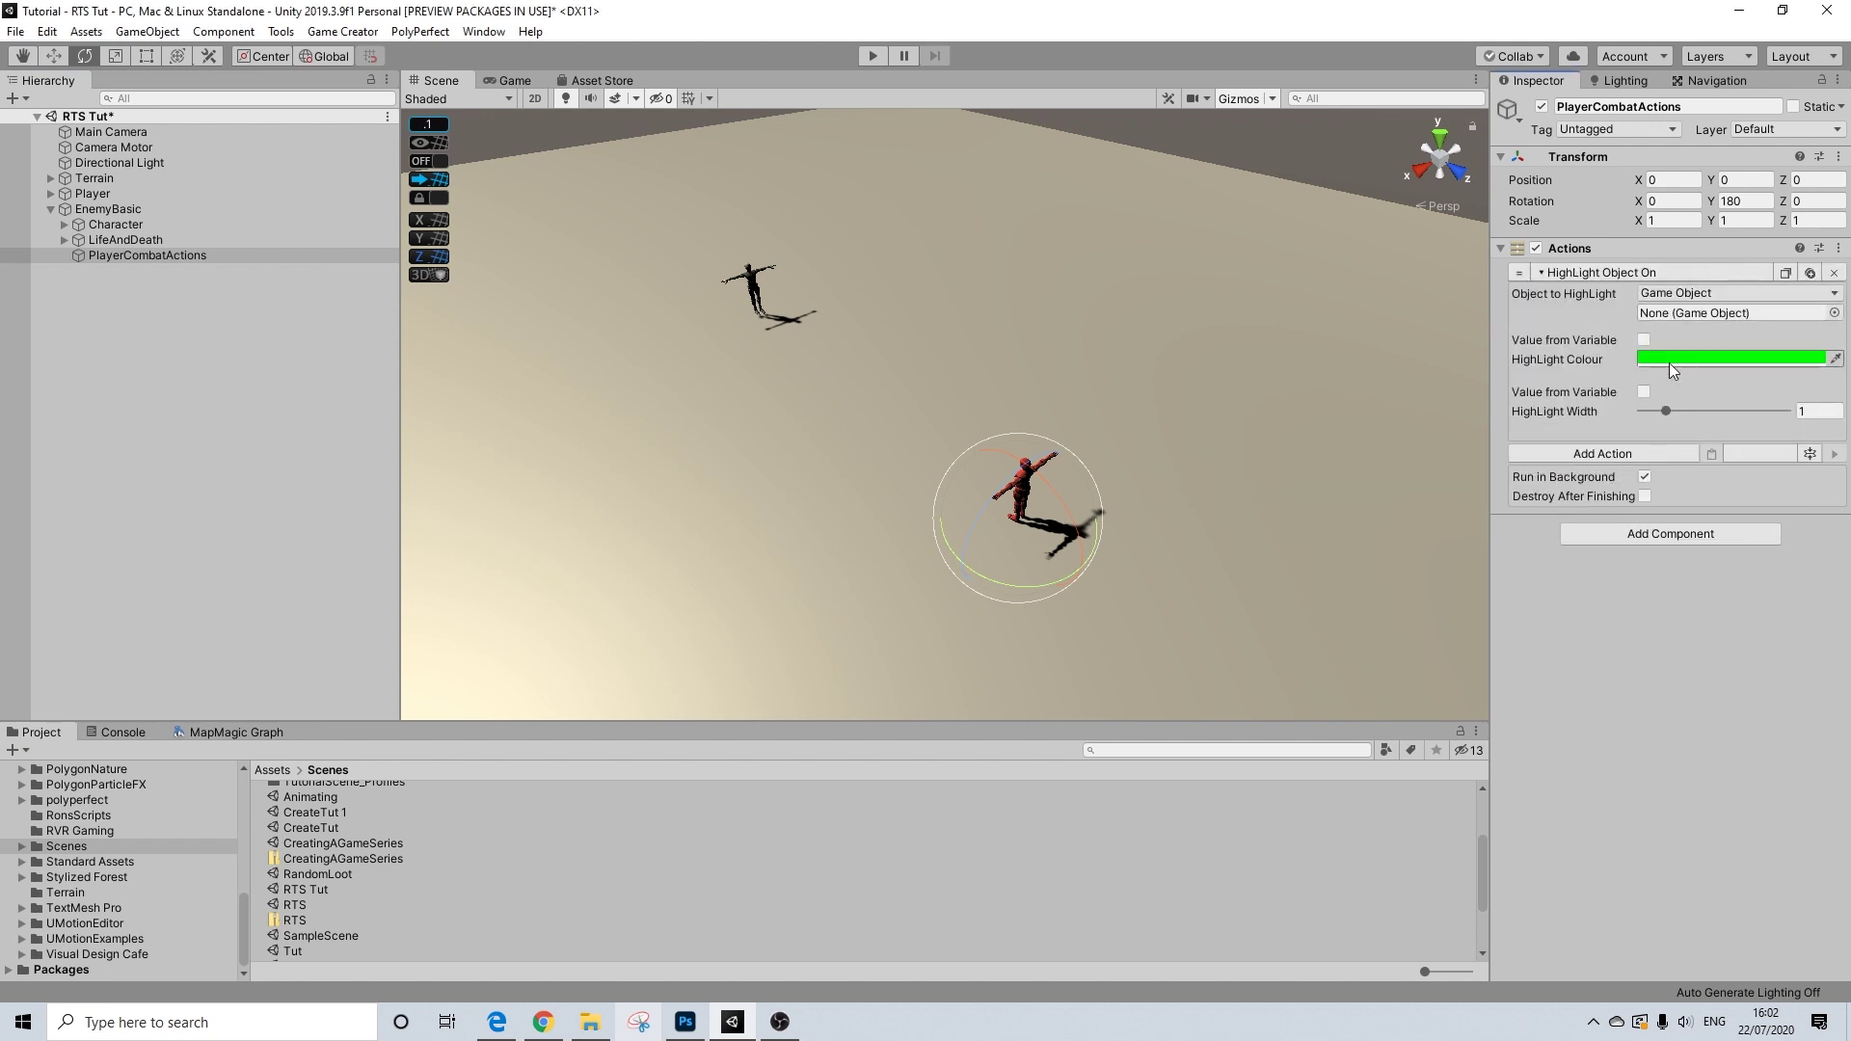
{"action": "left_click", "coordinate": [1689, 405]}
{"action": "type", "text": "02"}
{"action": "left_click", "coordinate": [1728, 359]}
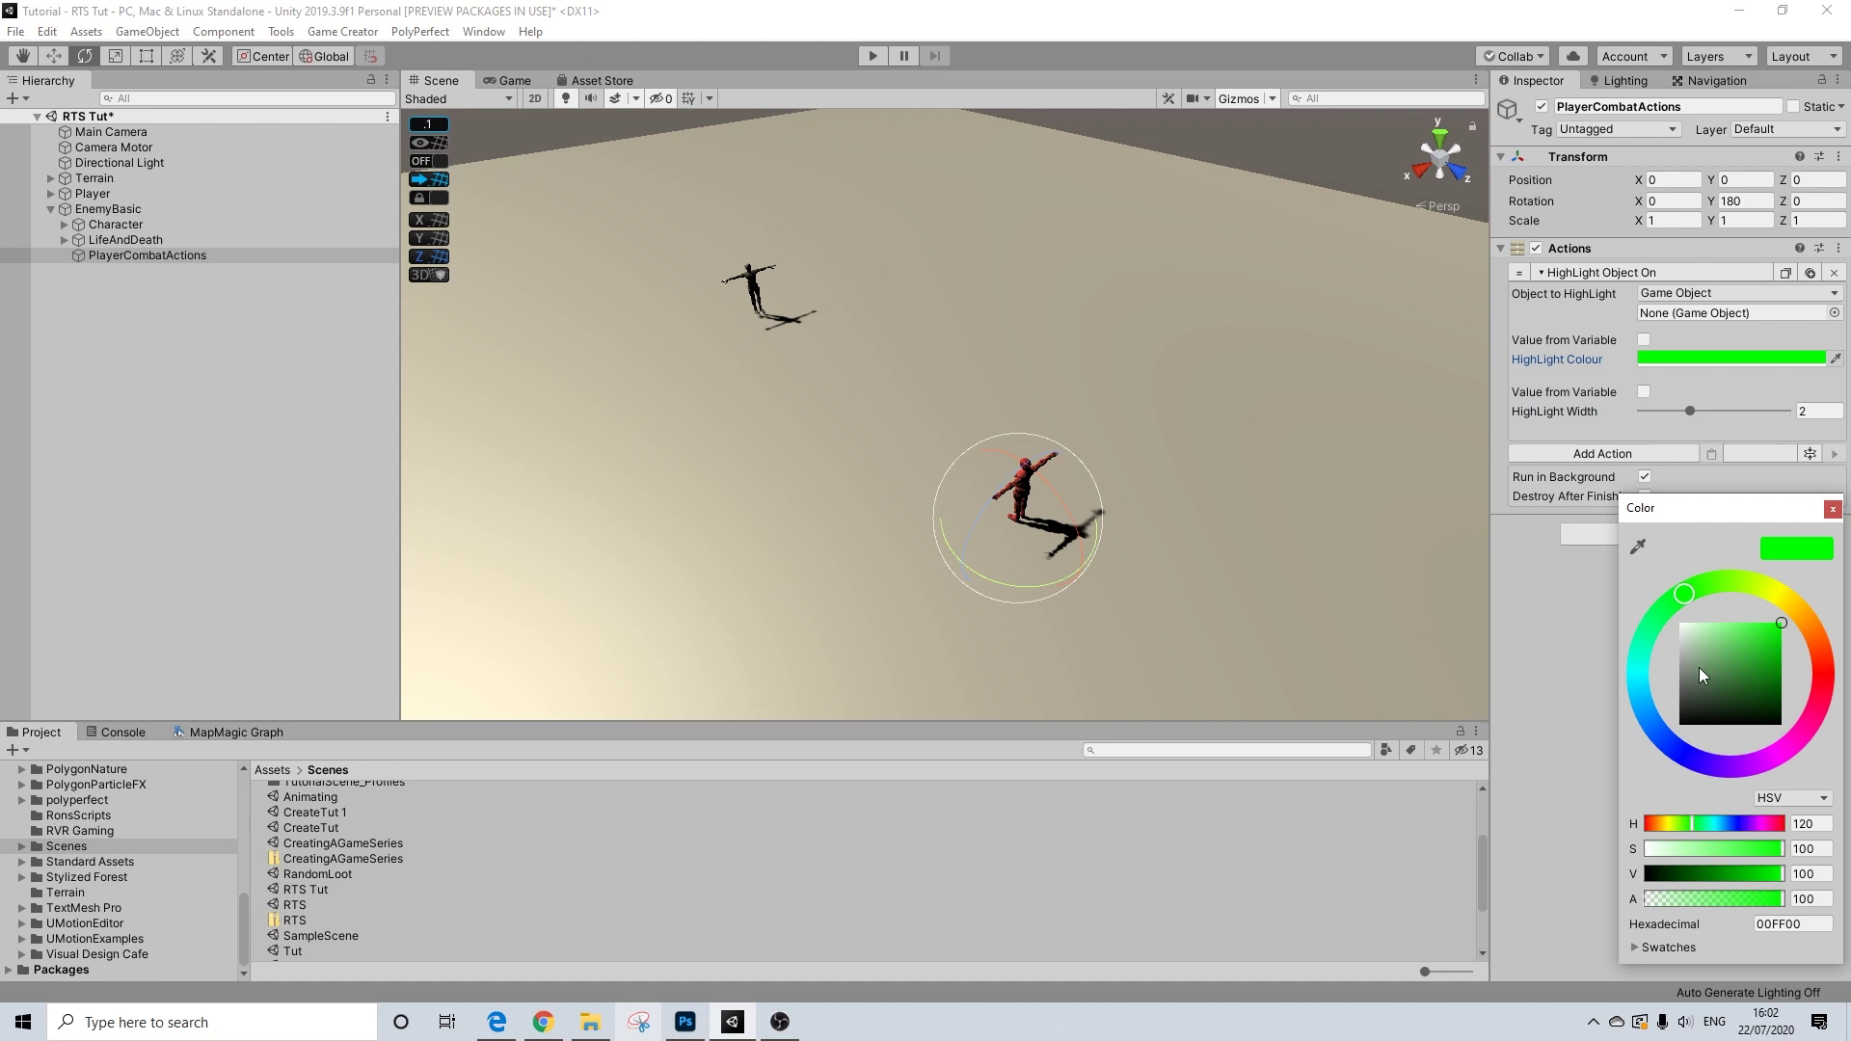
{"action": "left_click_drag", "start_coordinate": [1737, 675], "coordinate": [1562, 761]}
{"action": "left_click", "coordinate": [1835, 509]}
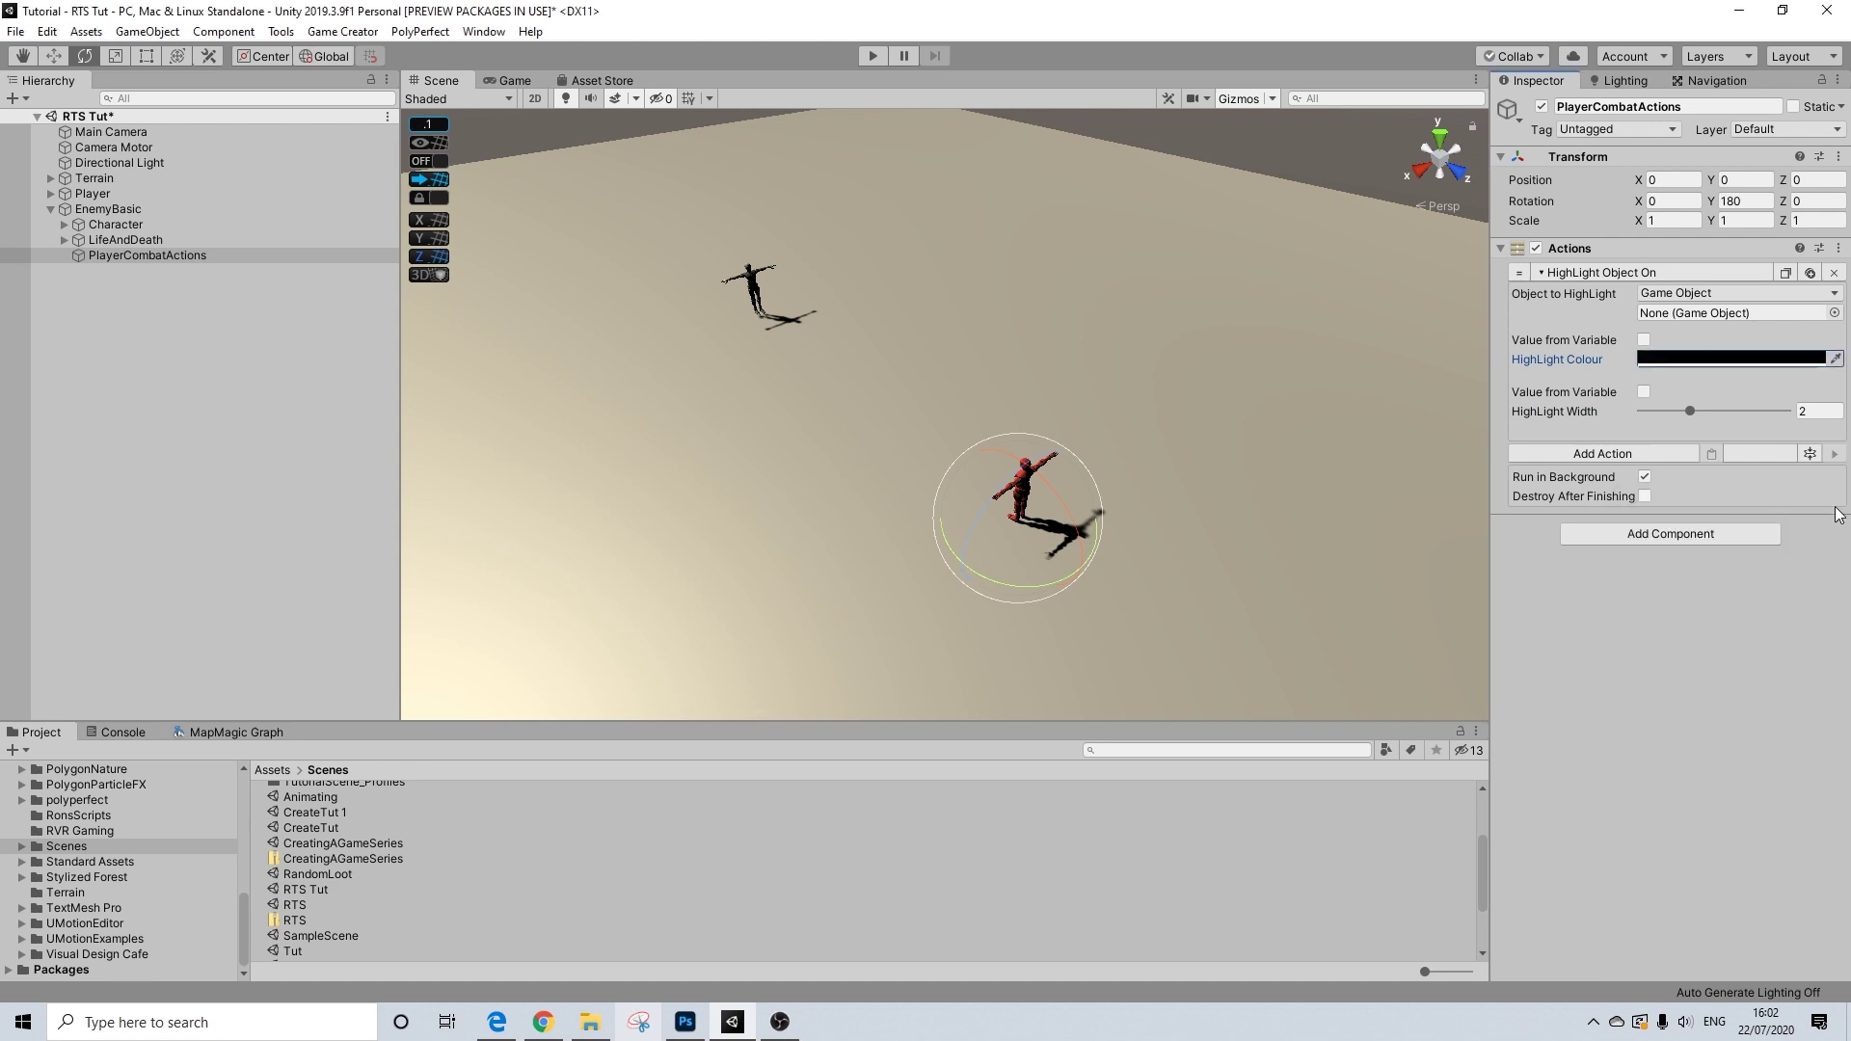
- Set EnemyBasic as the Object to HighLight, then open the Add Action list
{"action": "right_click_drag", "start_coordinate": [943, 498], "coordinate": [997, 489]}
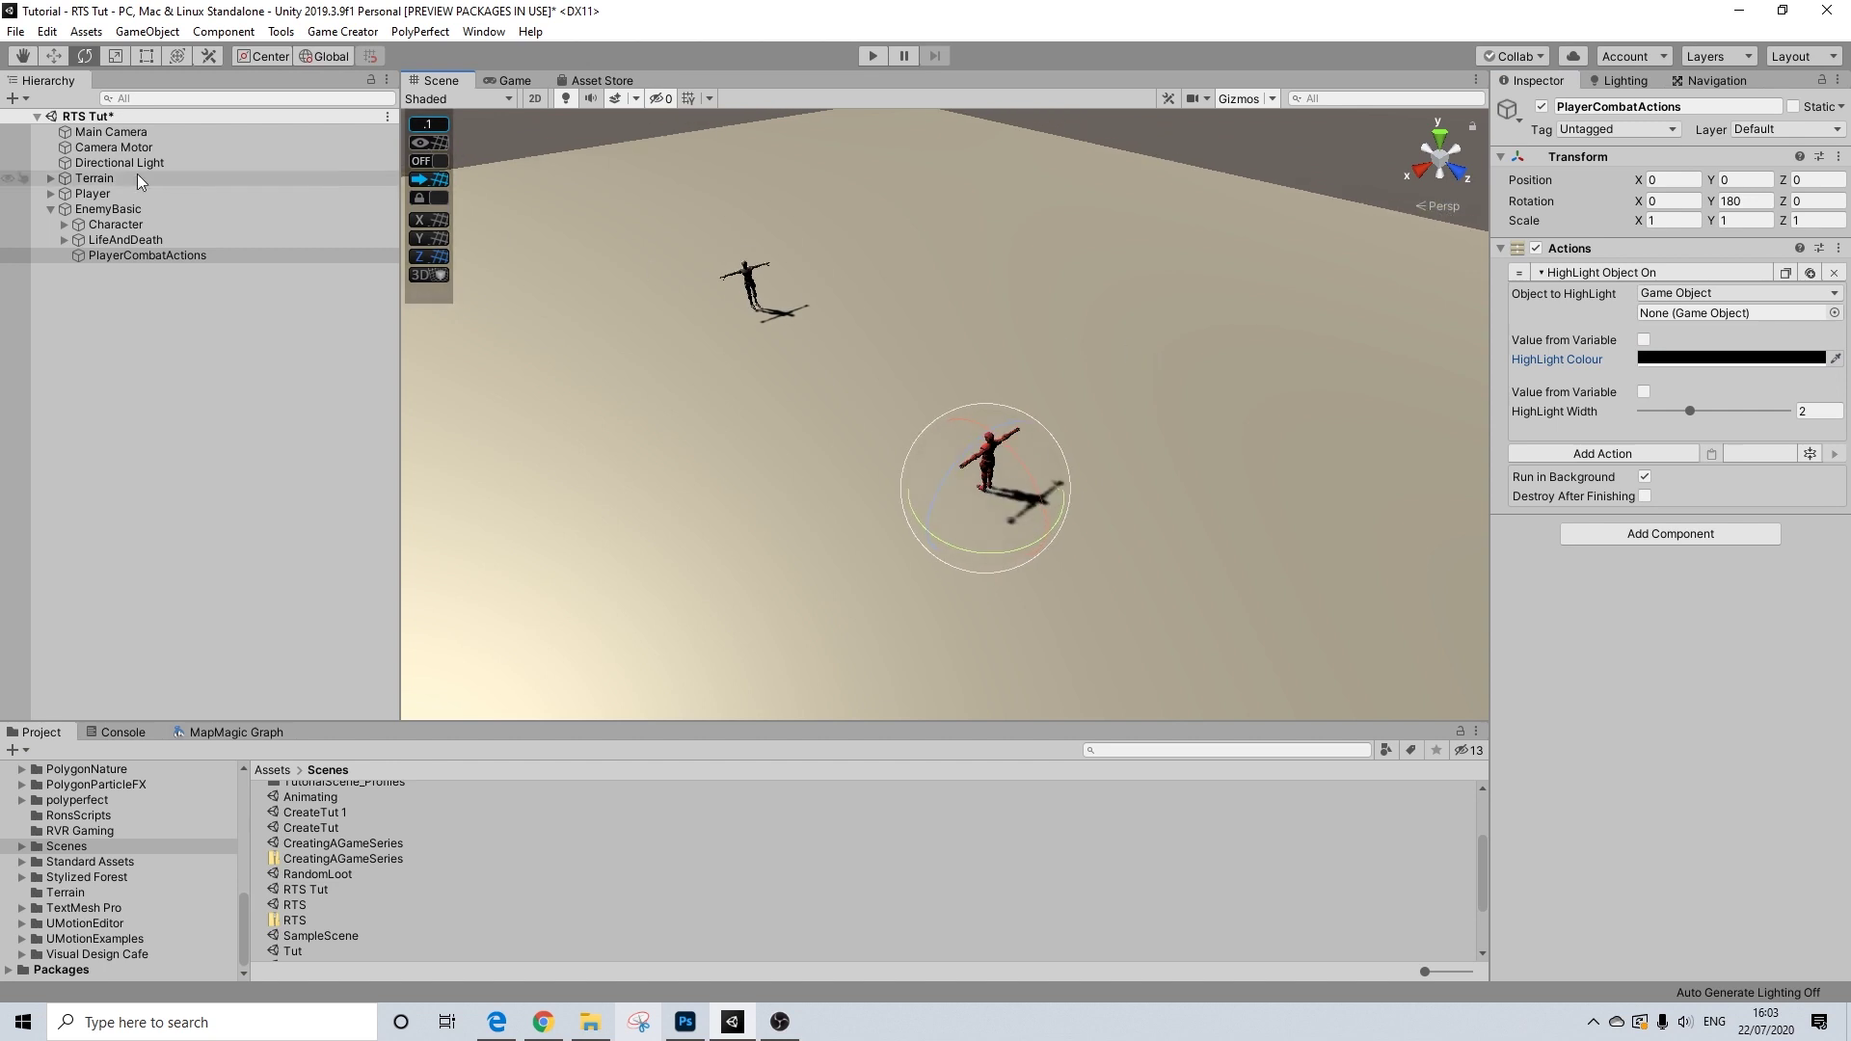
{"action": "left_click_drag", "start_coordinate": [108, 212], "coordinate": [1696, 316]}
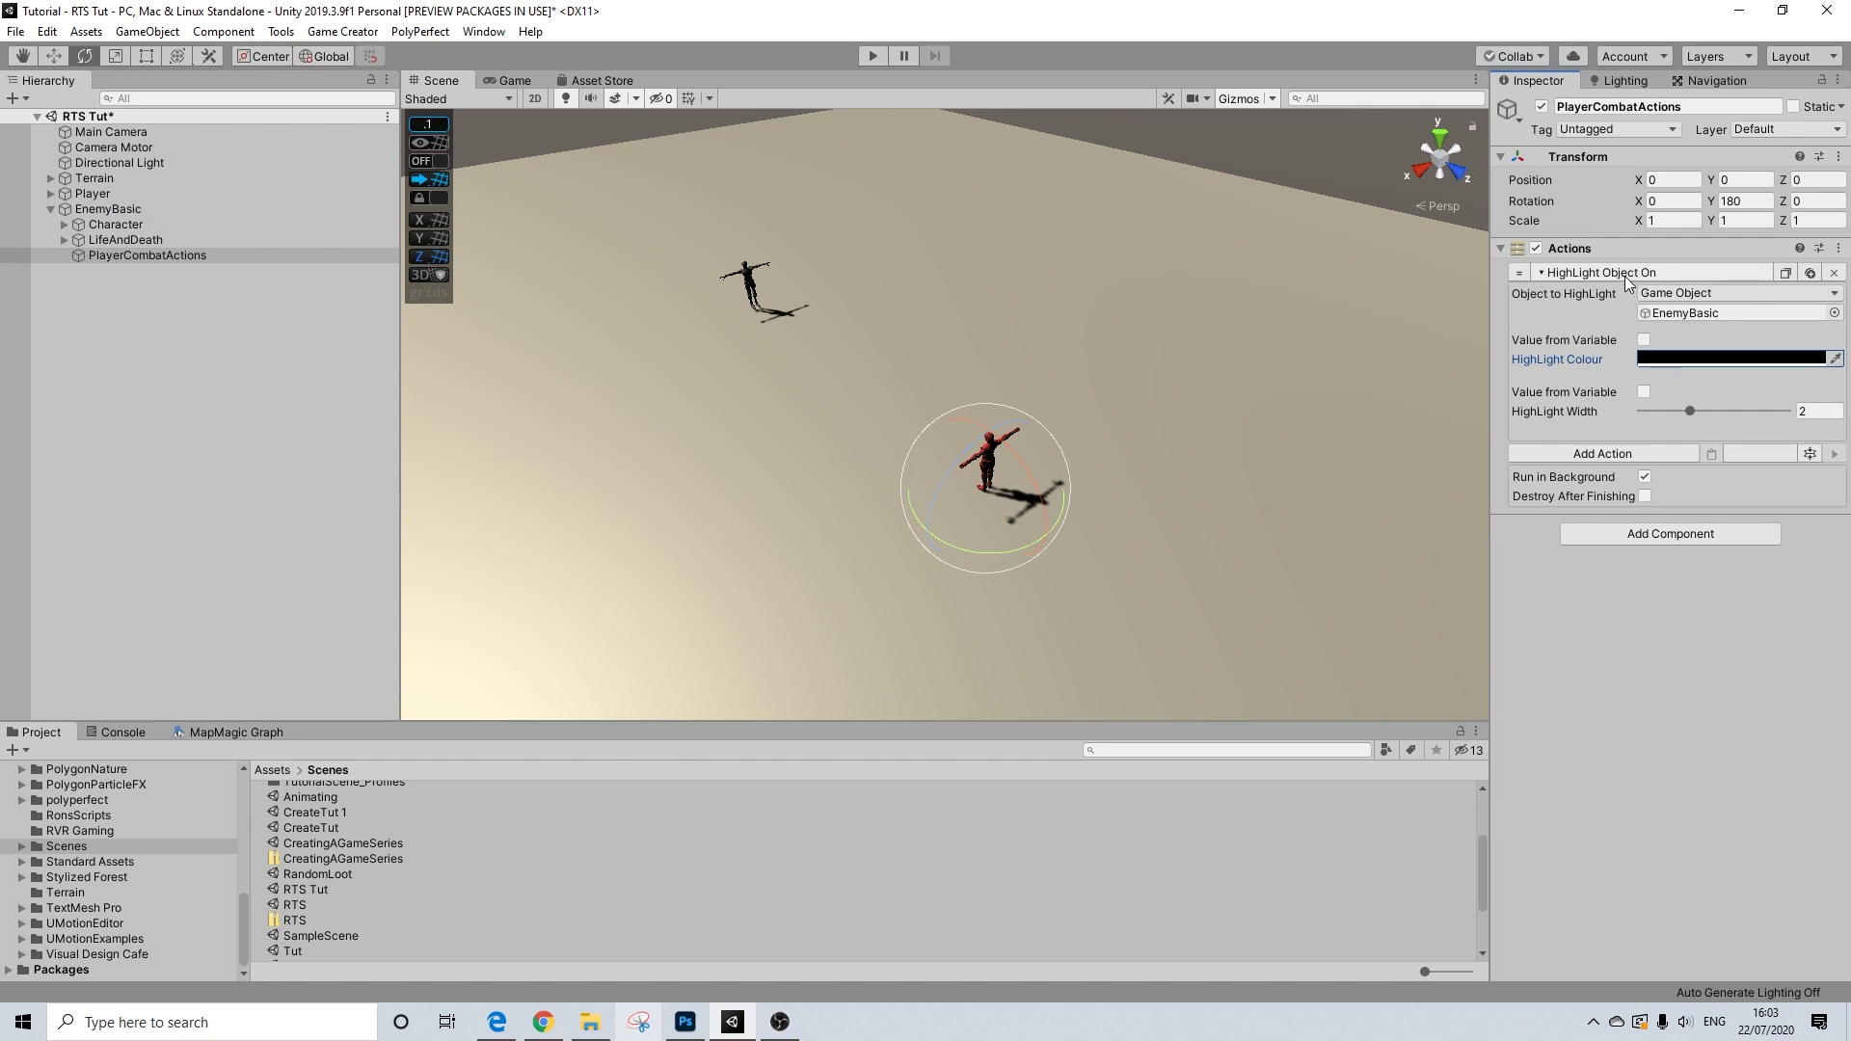
{"action": "left_click", "coordinate": [1623, 454]}
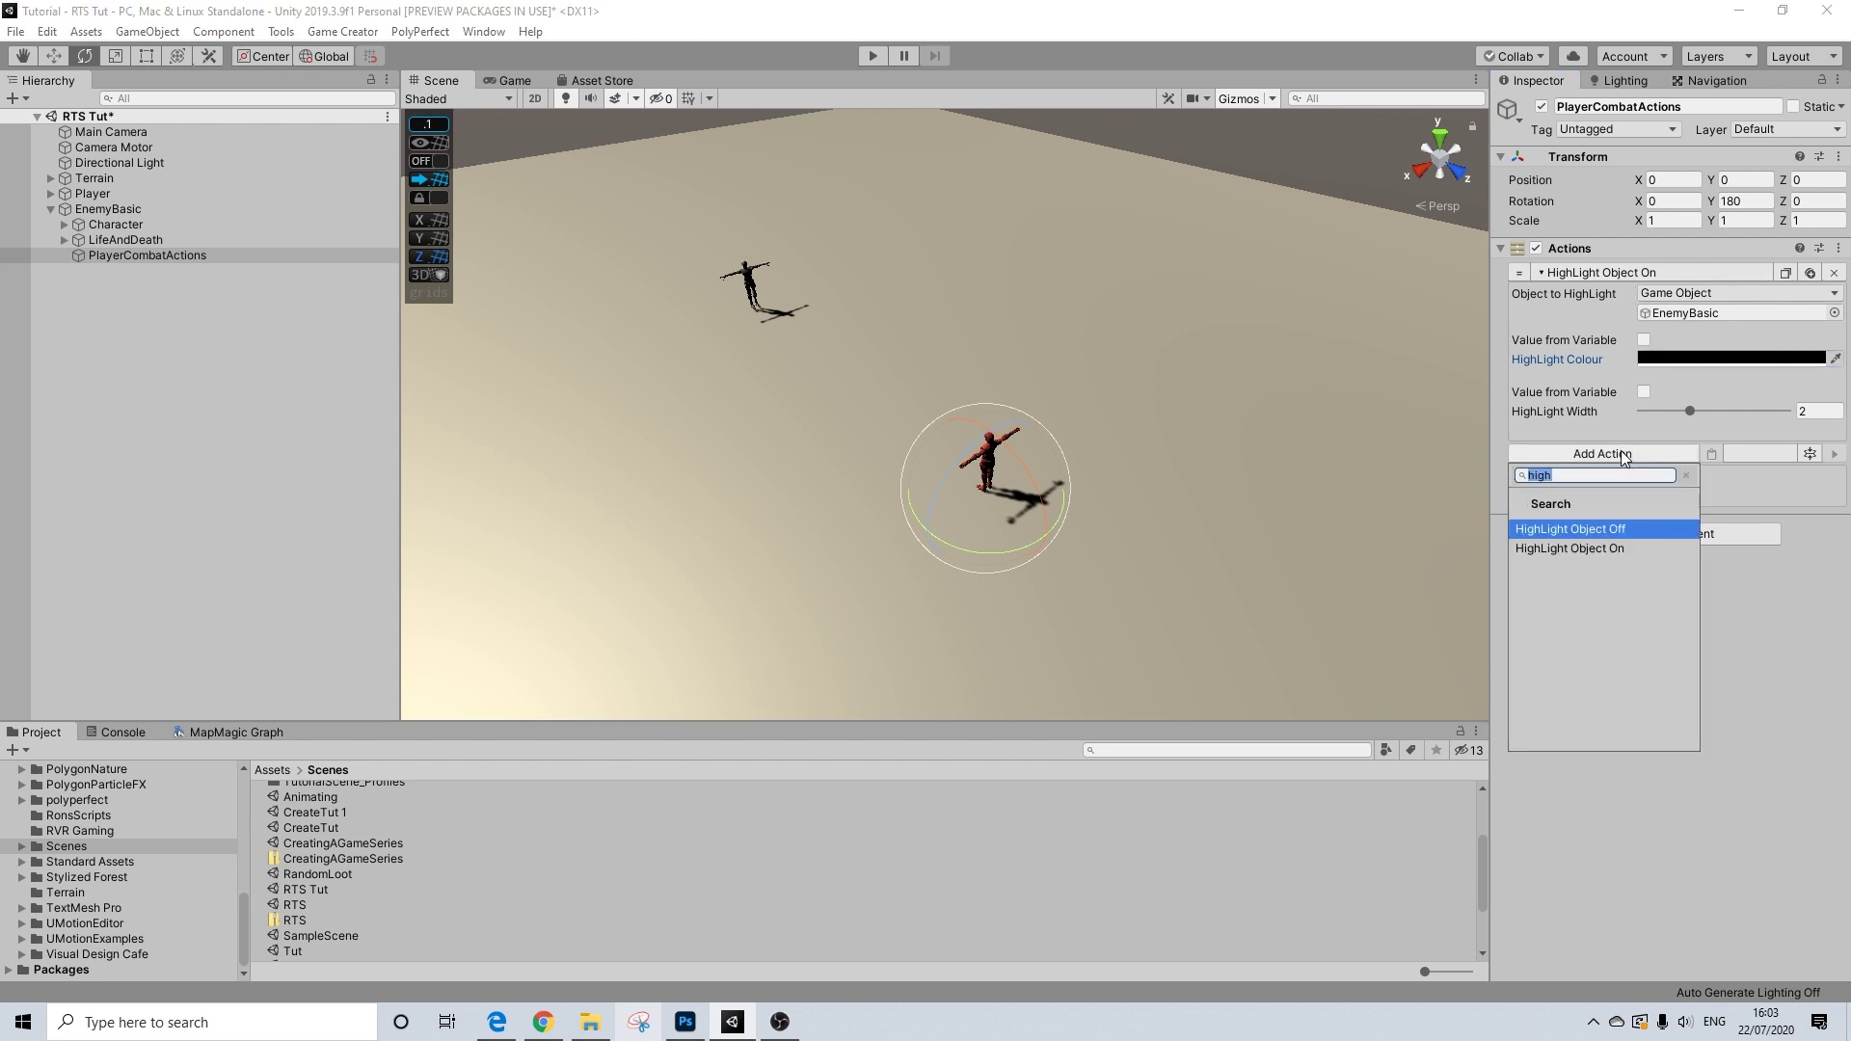
- Add a Draw Weapon action with SwordWeapon as the melee weapon, then collapse both actions
{"action": "type", "text": "dra"}
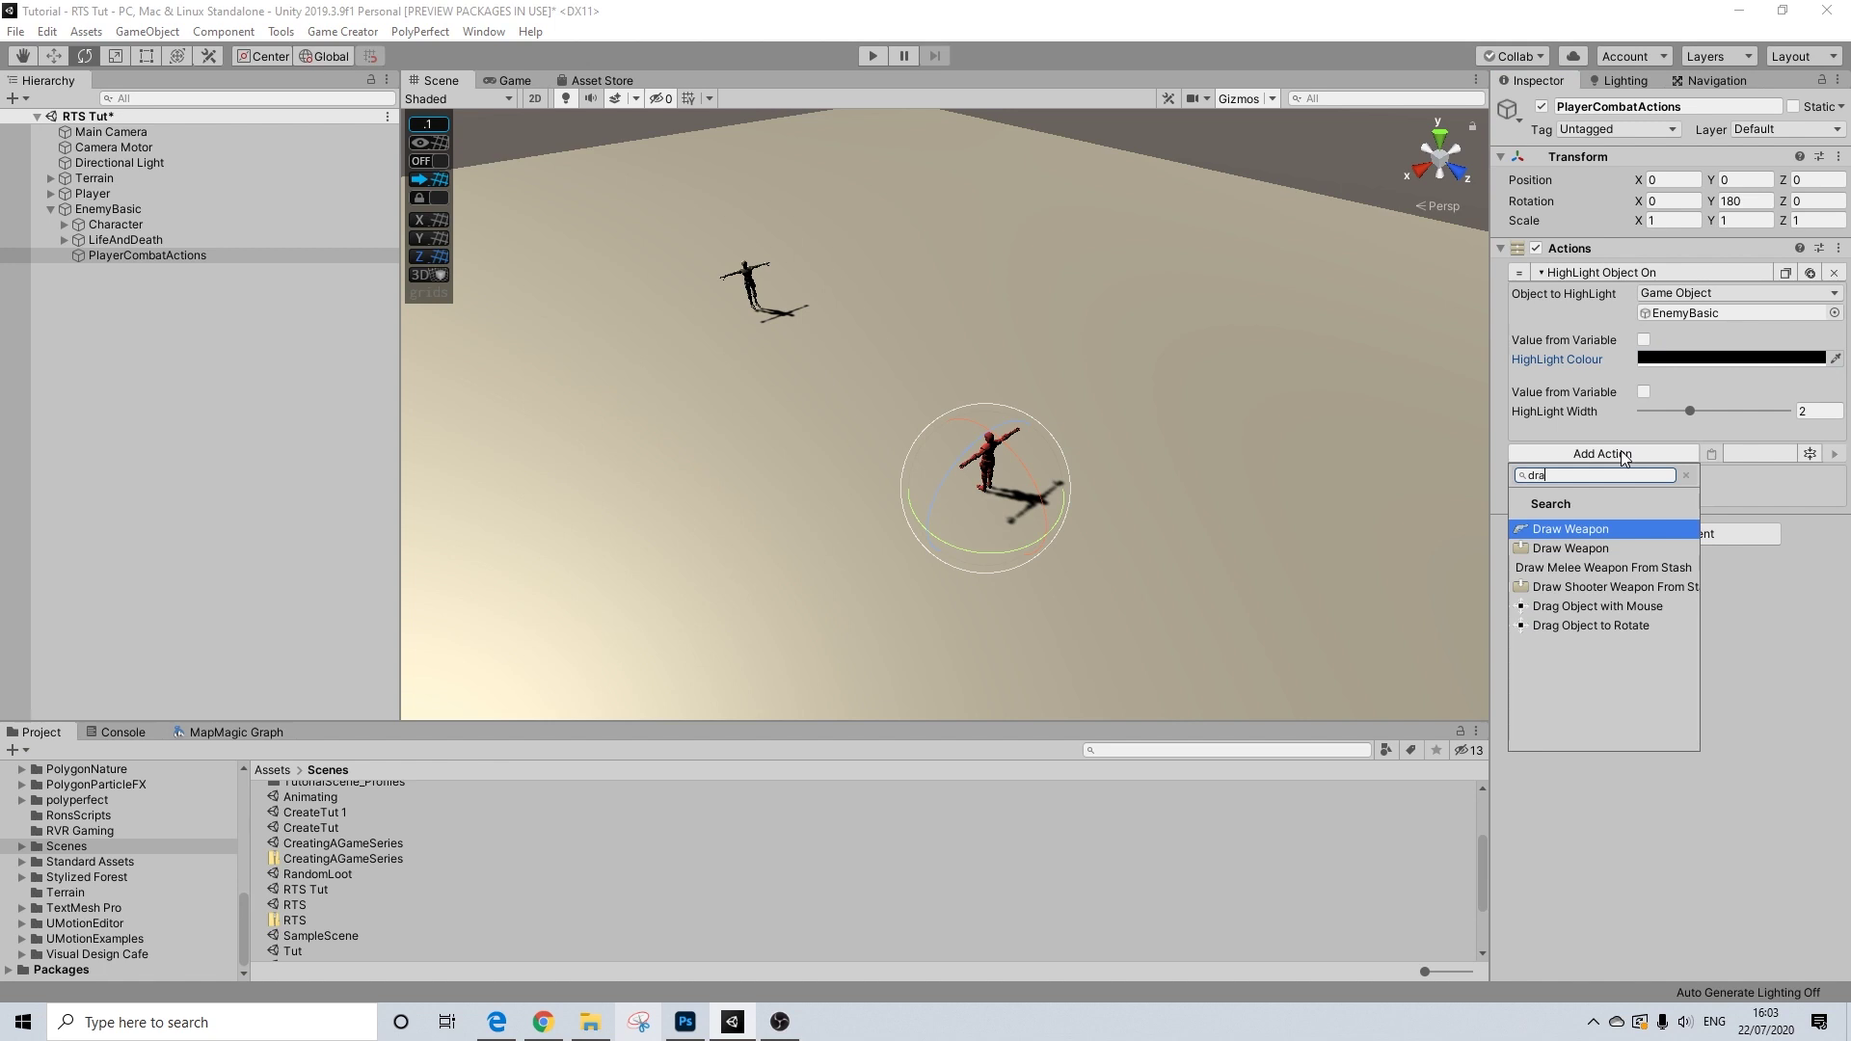
{"action": "left_click", "coordinate": [1562, 551]}
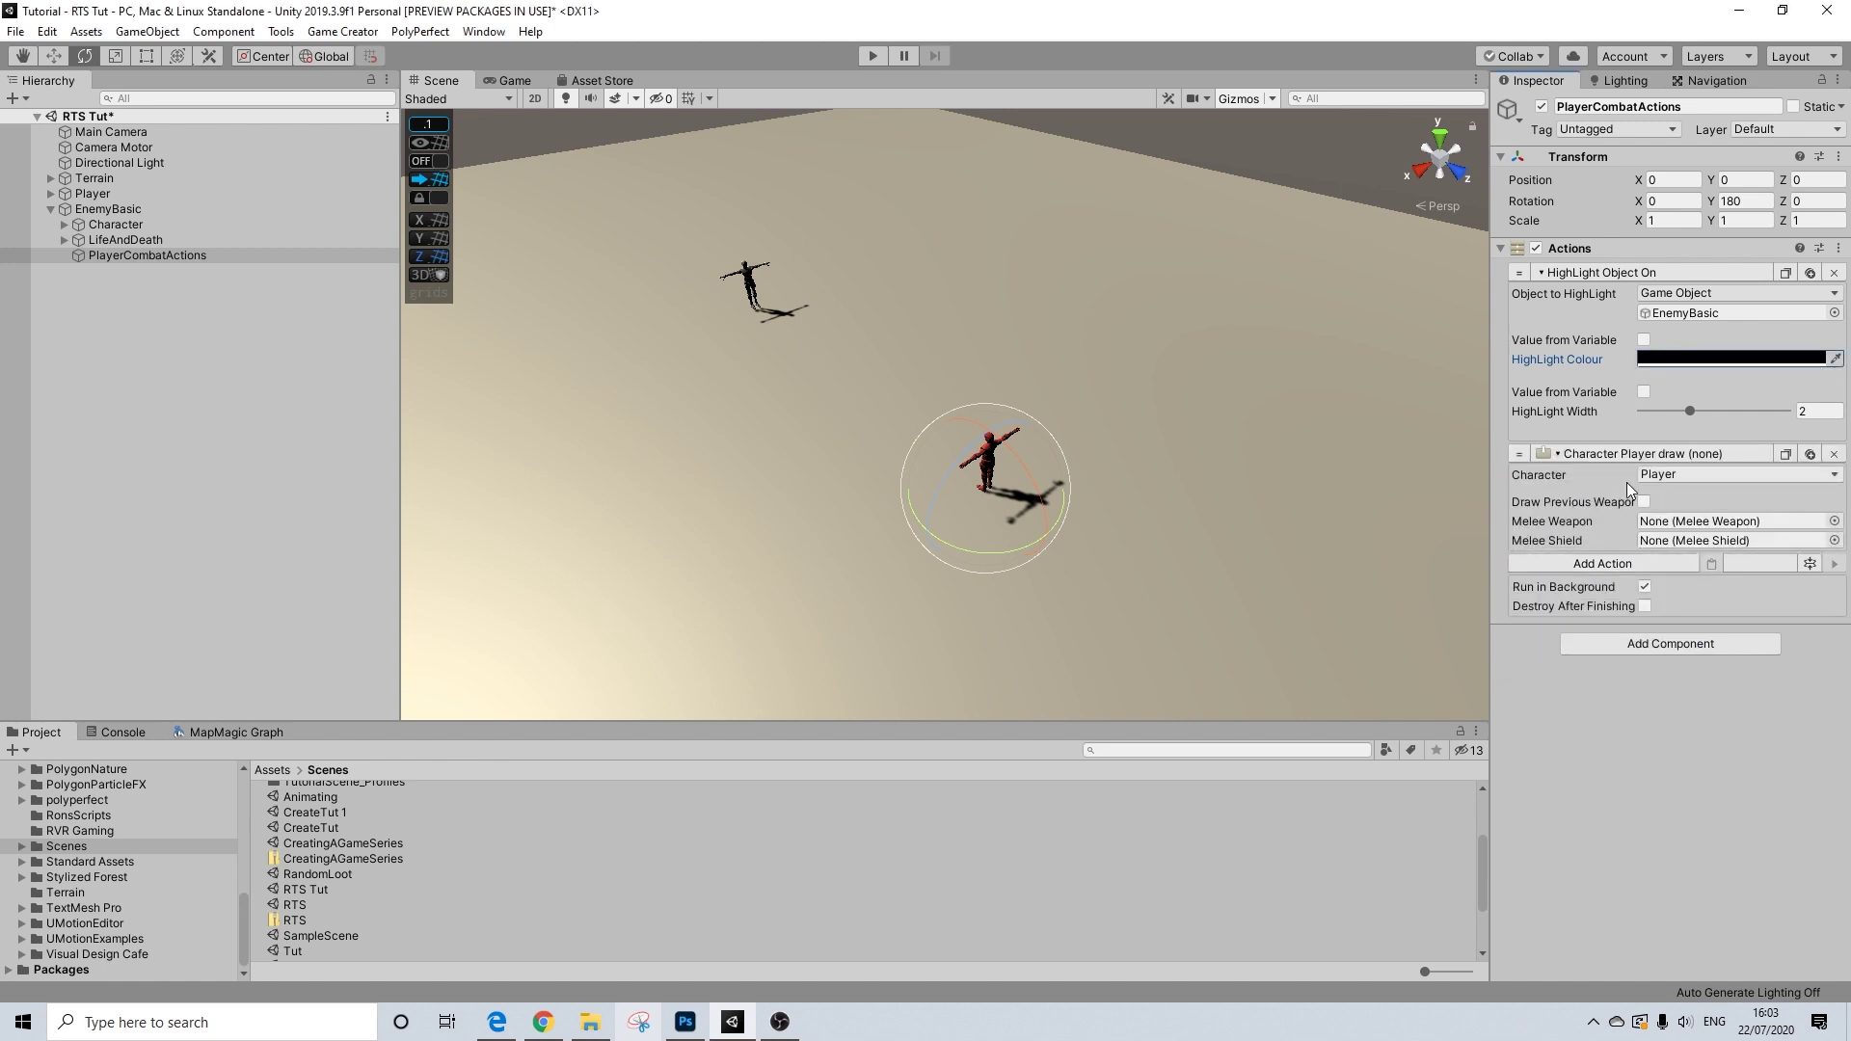
{"action": "left_click", "coordinate": [1835, 521]}
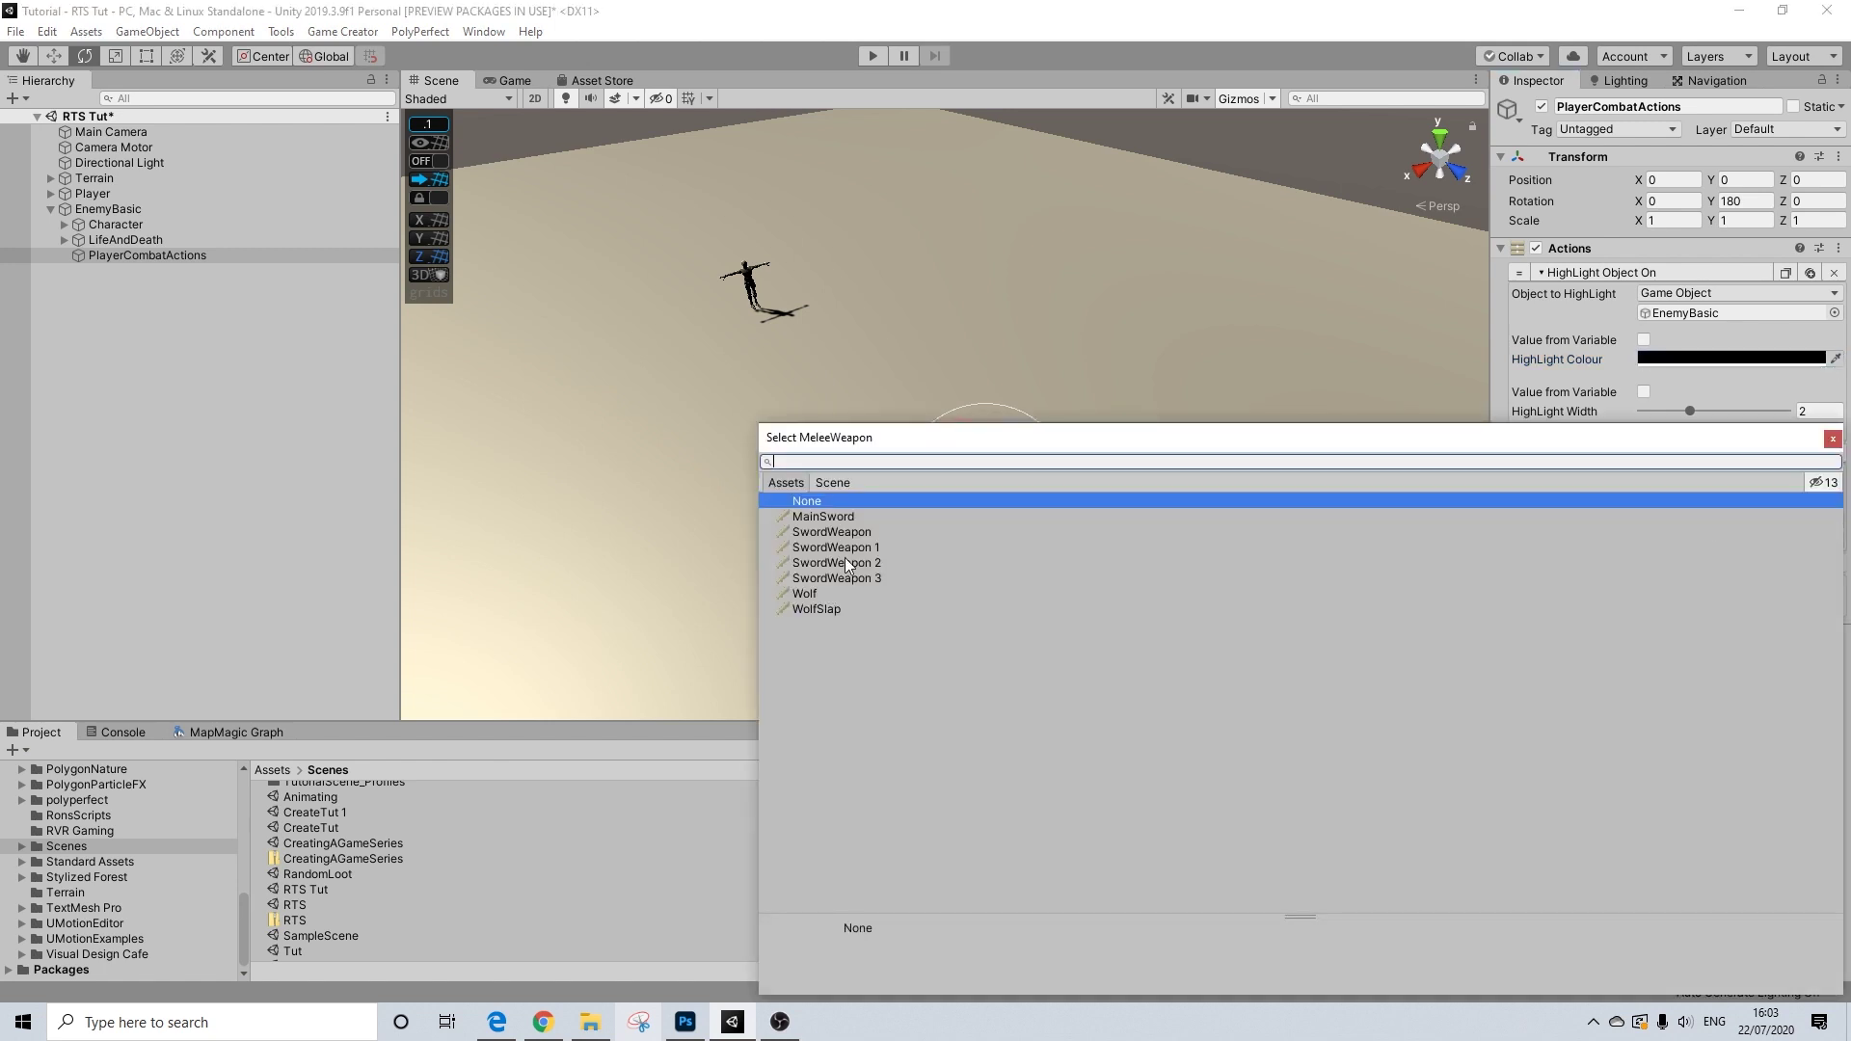
{"action": "left_click", "coordinate": [841, 533]}
{"action": "left_click", "coordinate": [1833, 439]}
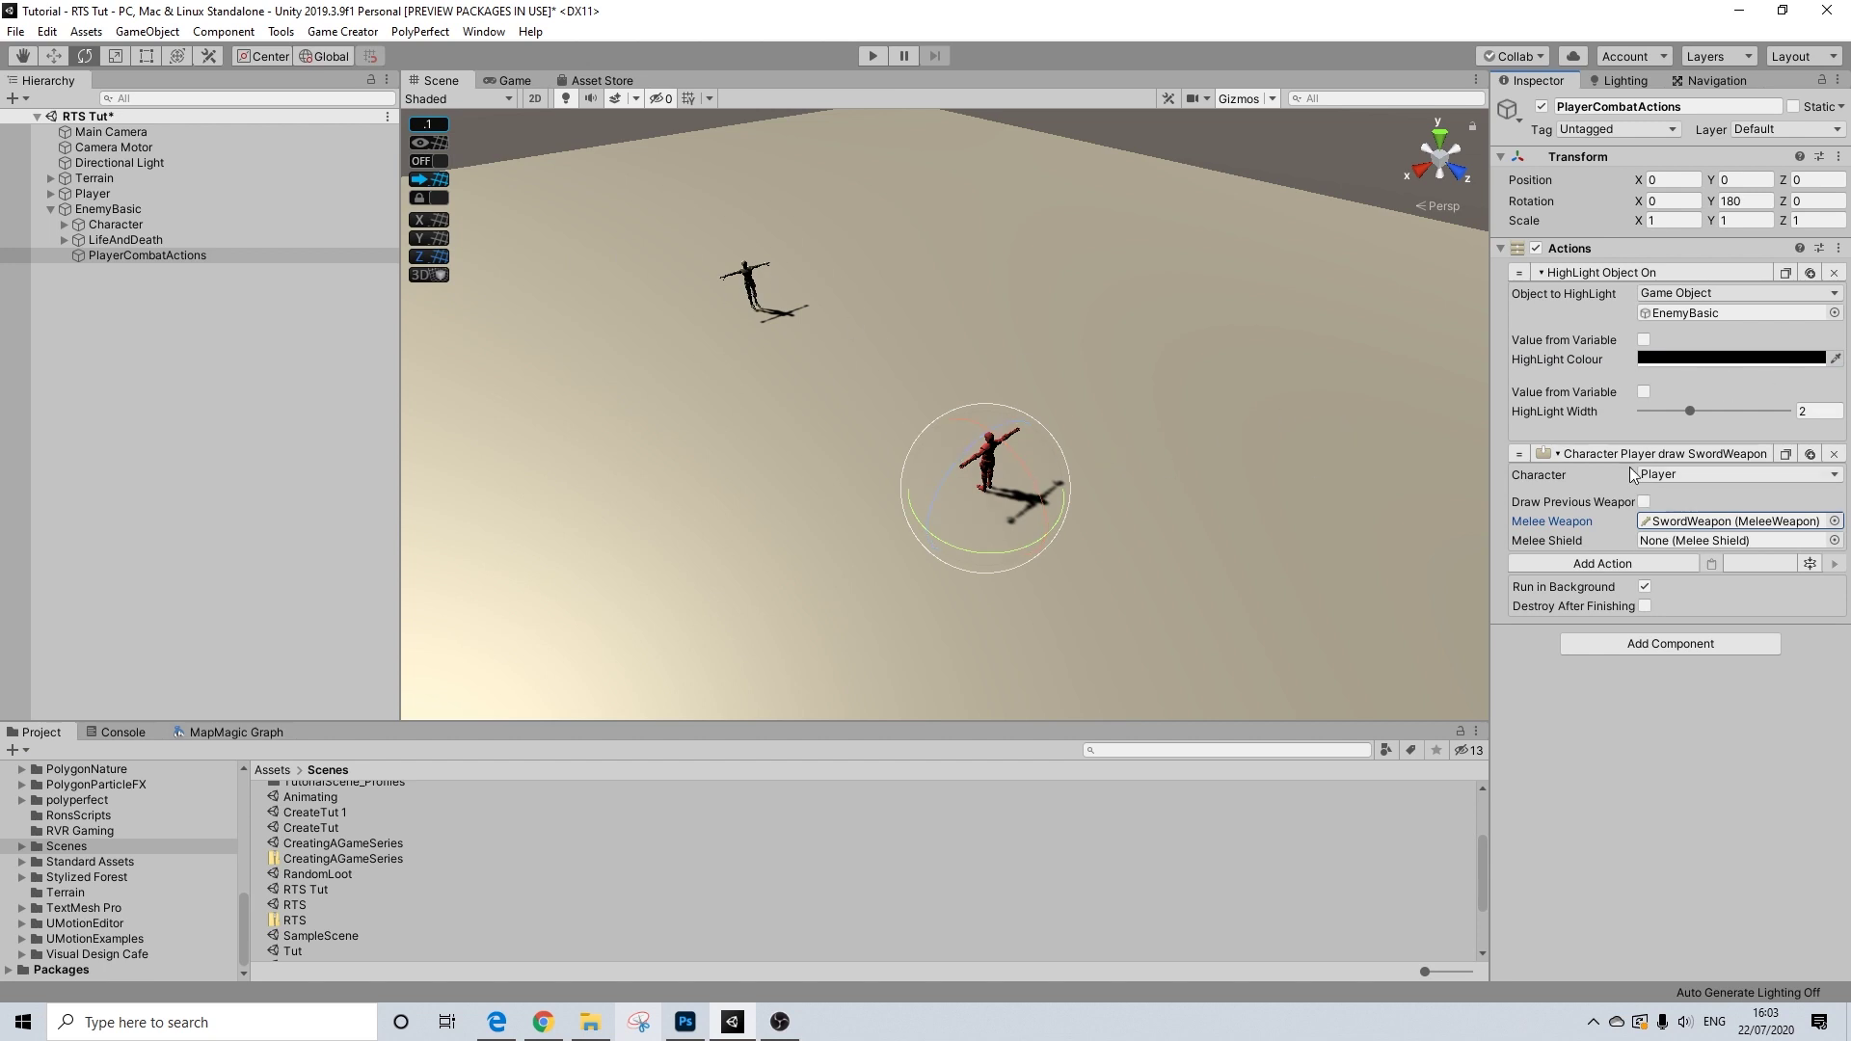
{"action": "left_click", "coordinate": [1583, 272]}
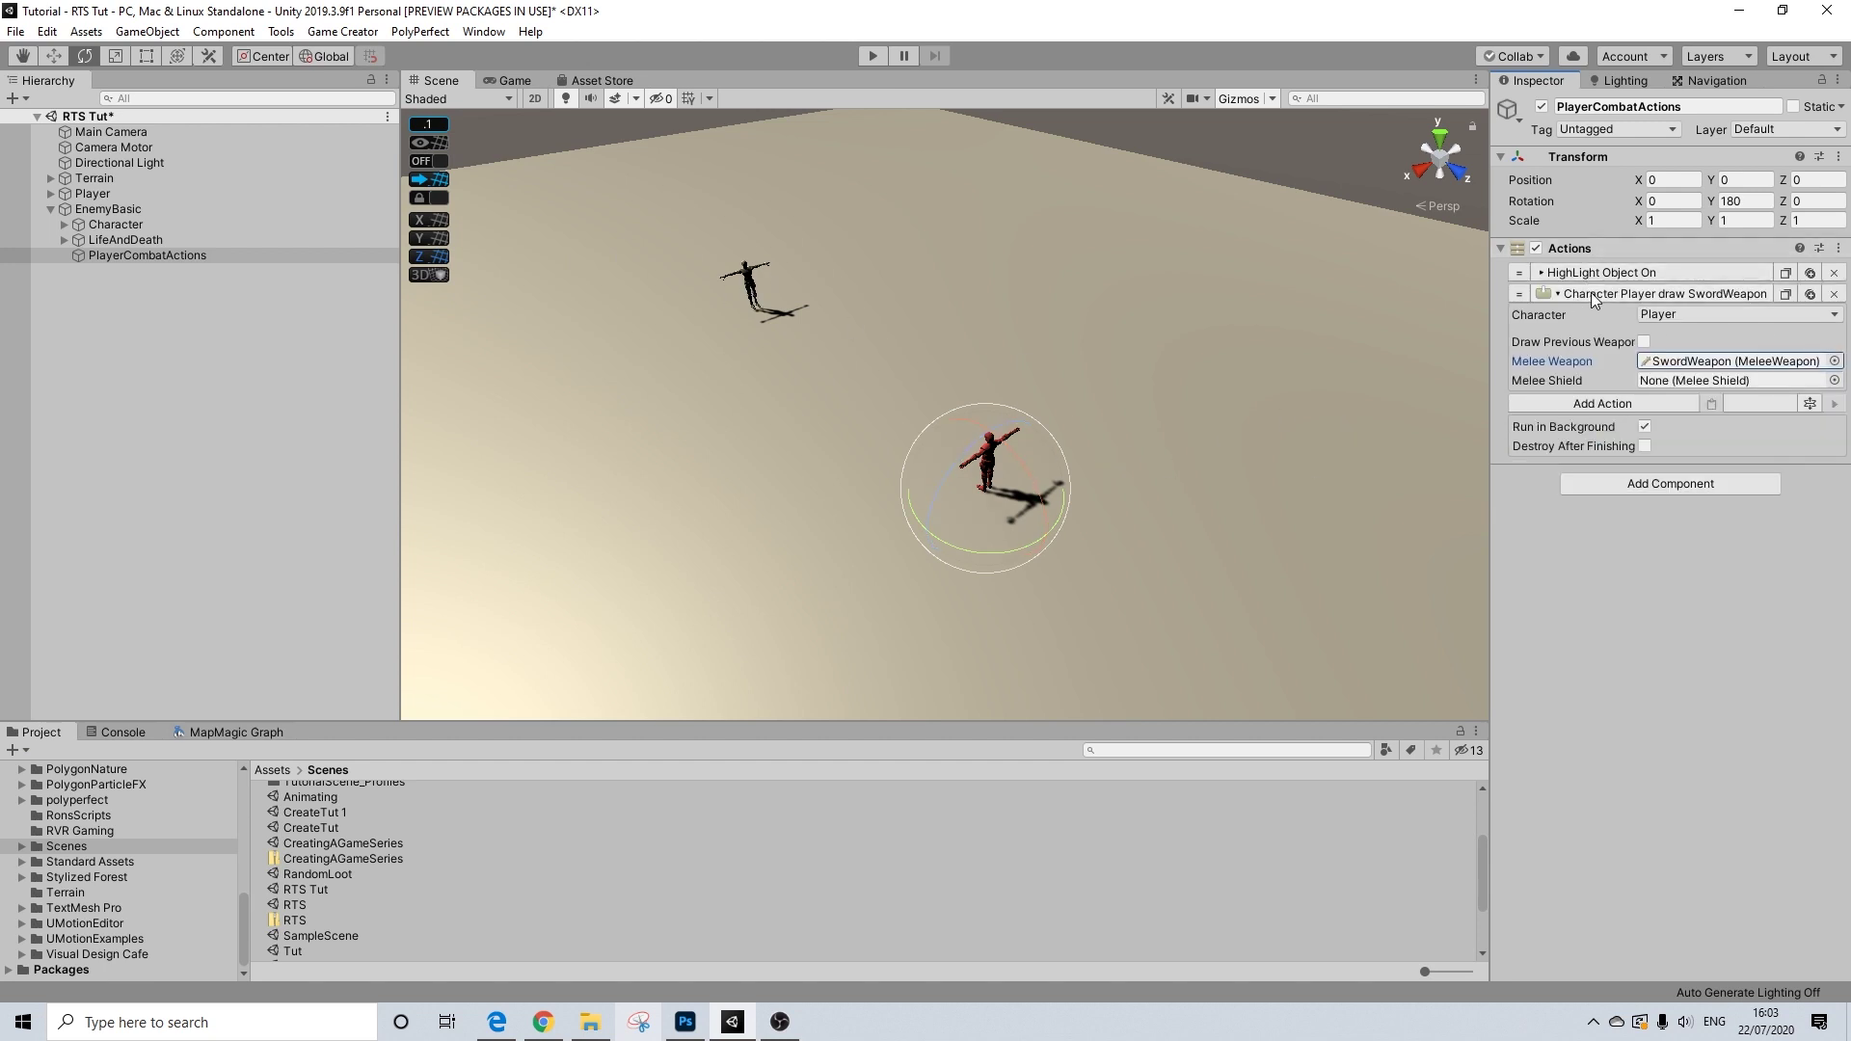
{"action": "left_click", "coordinate": [1591, 293]}
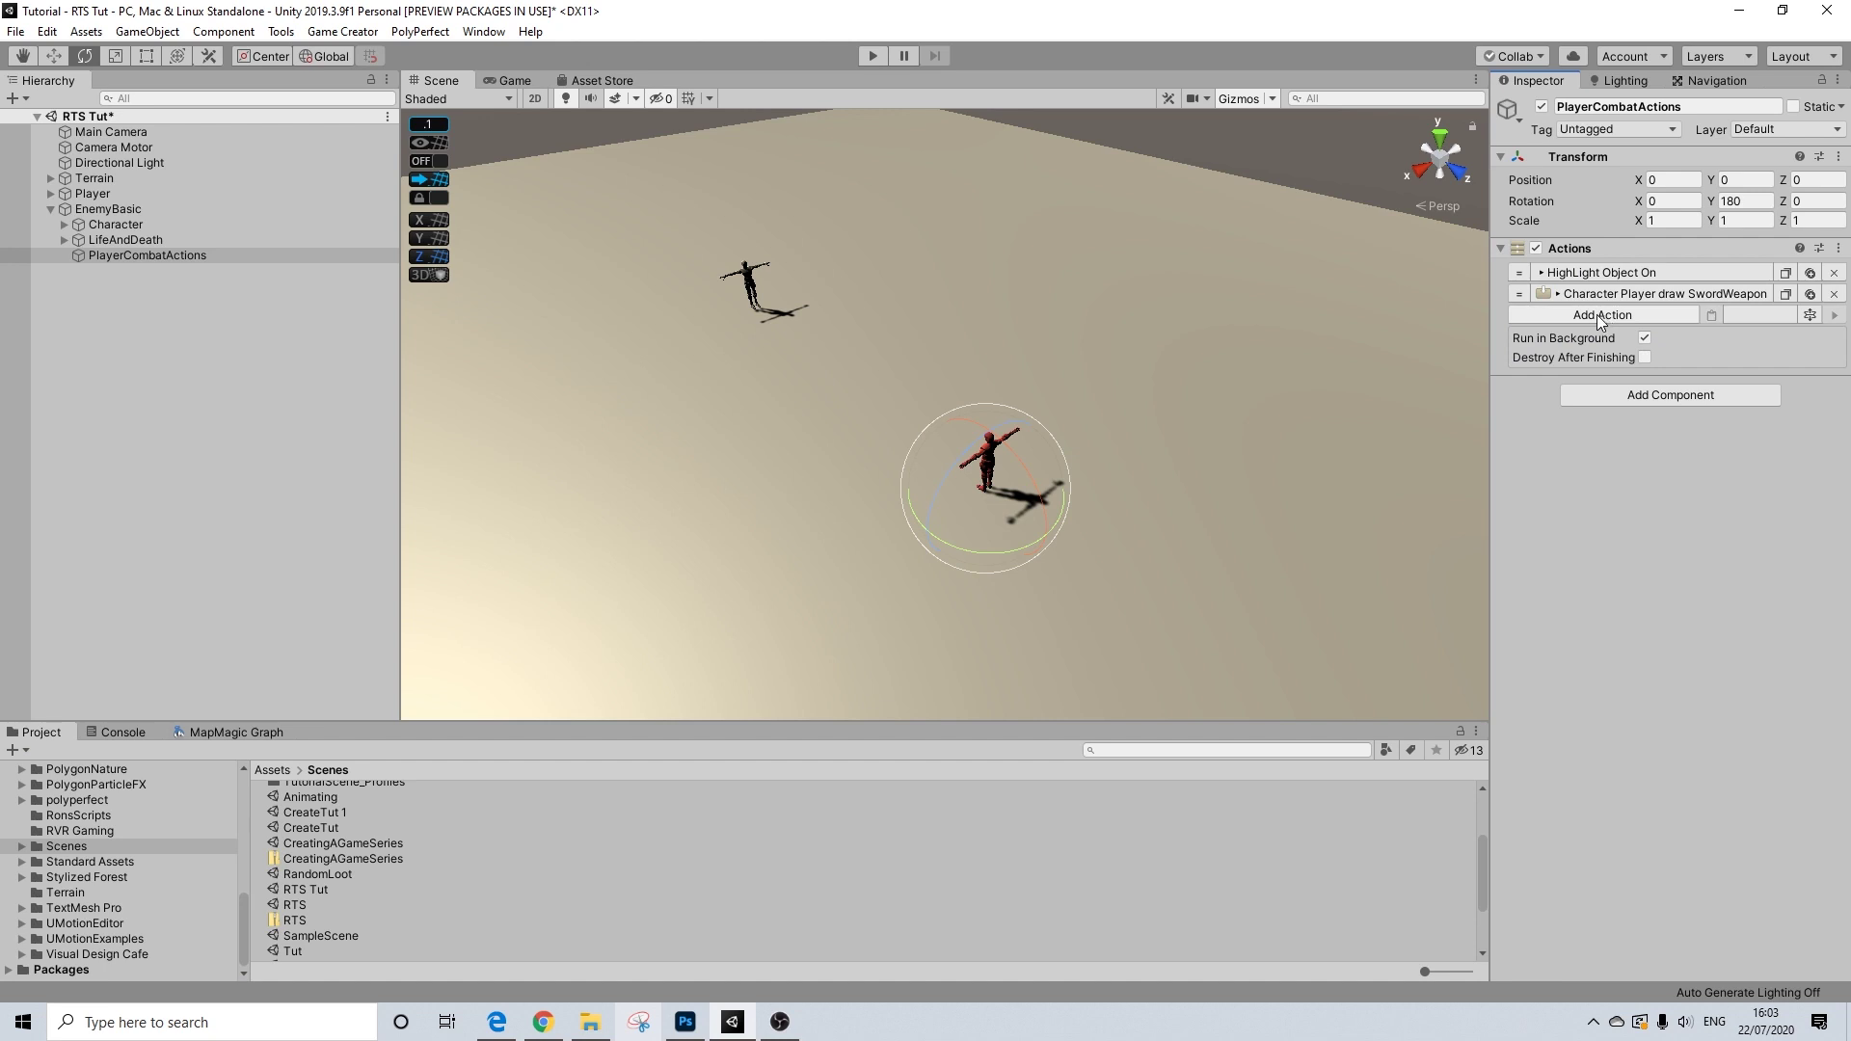
- Add a Wait action with a time of 0.5 seconds
{"action": "left_click", "coordinate": [1596, 315]}
{"action": "type", "text": "wait"}
{"action": "key", "text": "Return"}
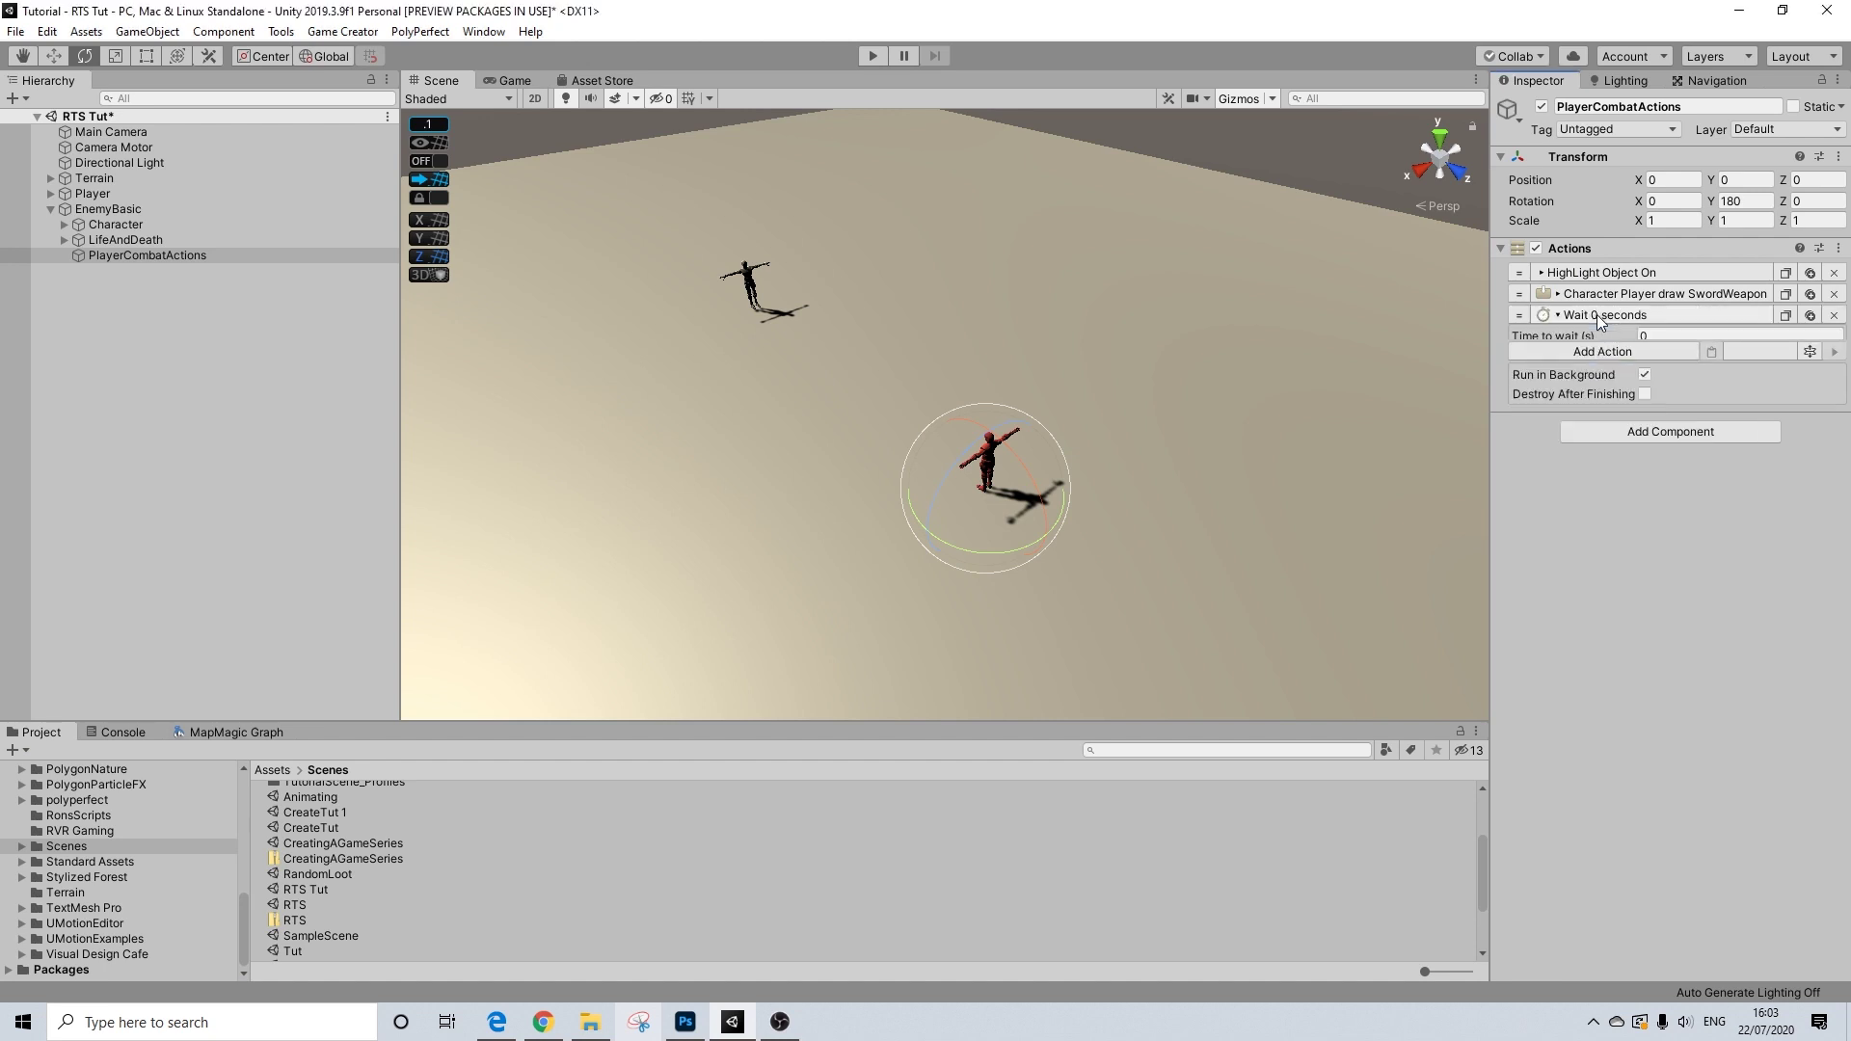
{"action": "left_click", "coordinate": [1710, 339]}
{"action": "type", "text": "0.5"}
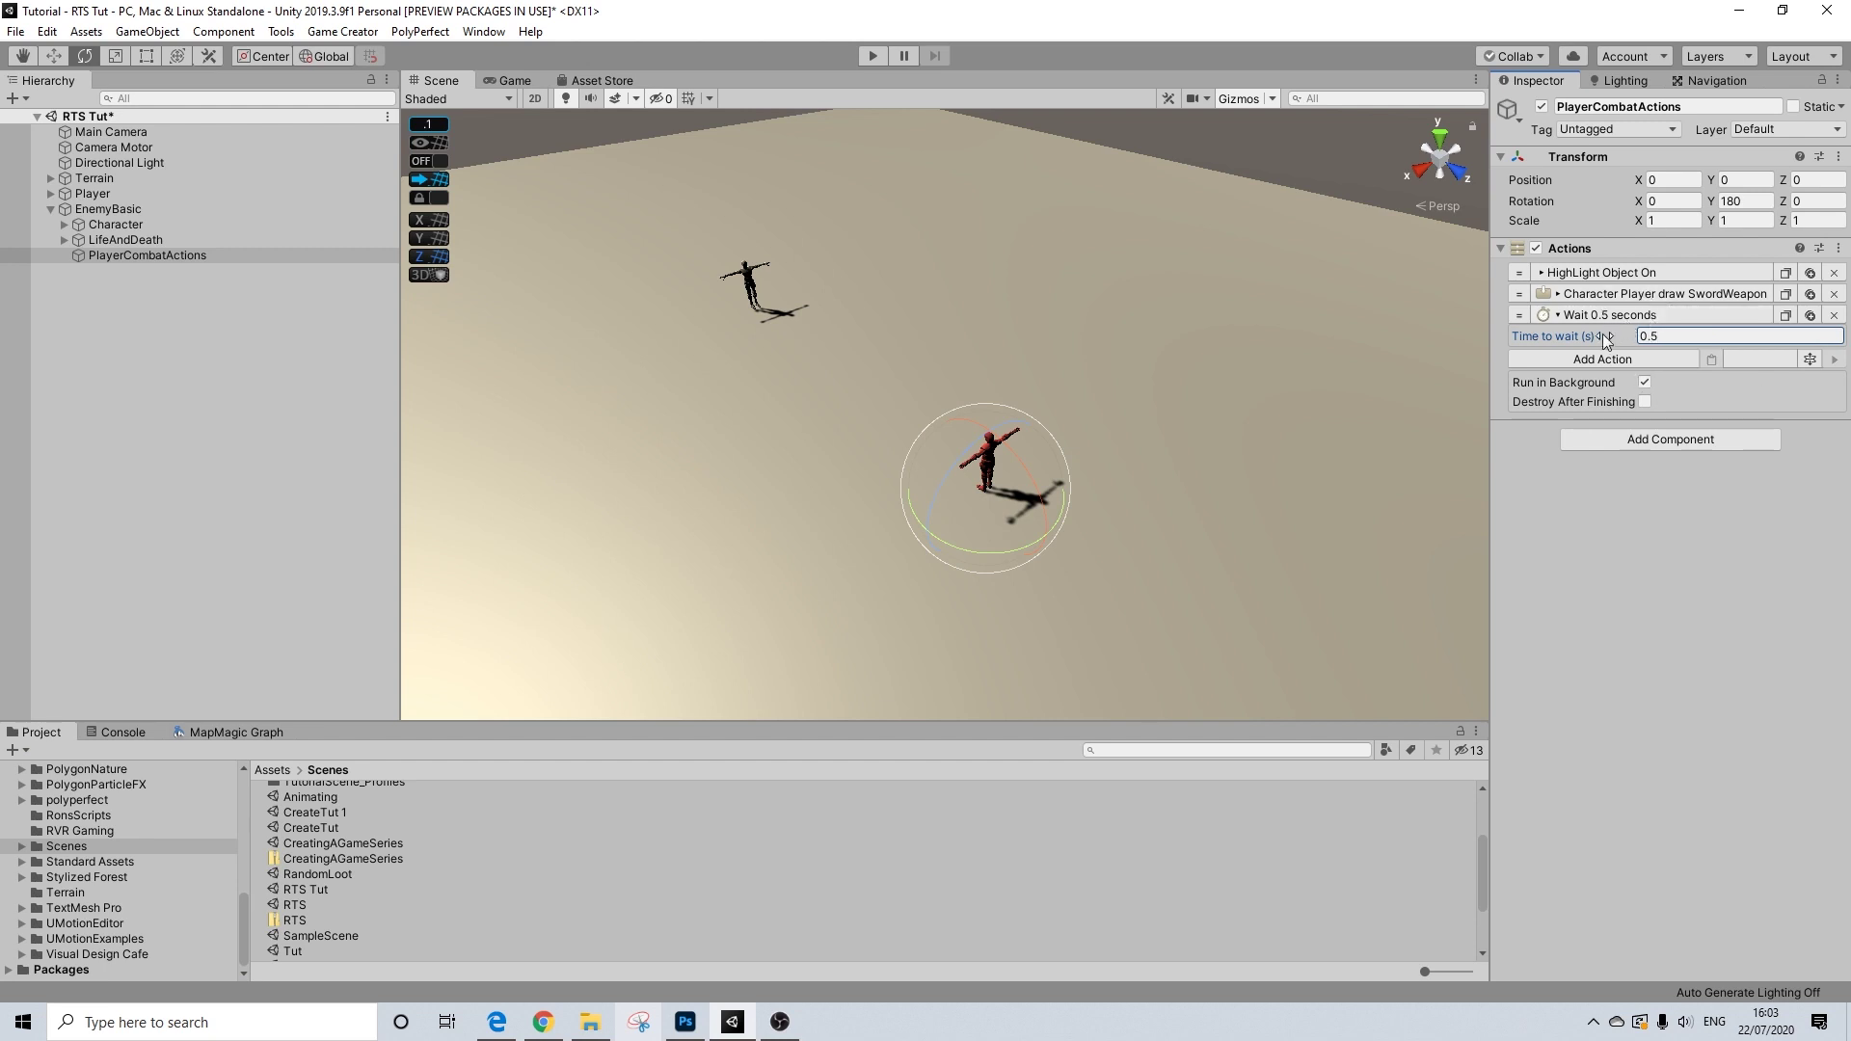
- Add a Move Character action that moves the Player to a marker
{"action": "left_click", "coordinate": [1592, 362]}
{"action": "type", "text": "move"}
{"action": "key", "text": "Down"}
{"action": "key", "text": "Down"}
{"action": "key", "text": "Return"}
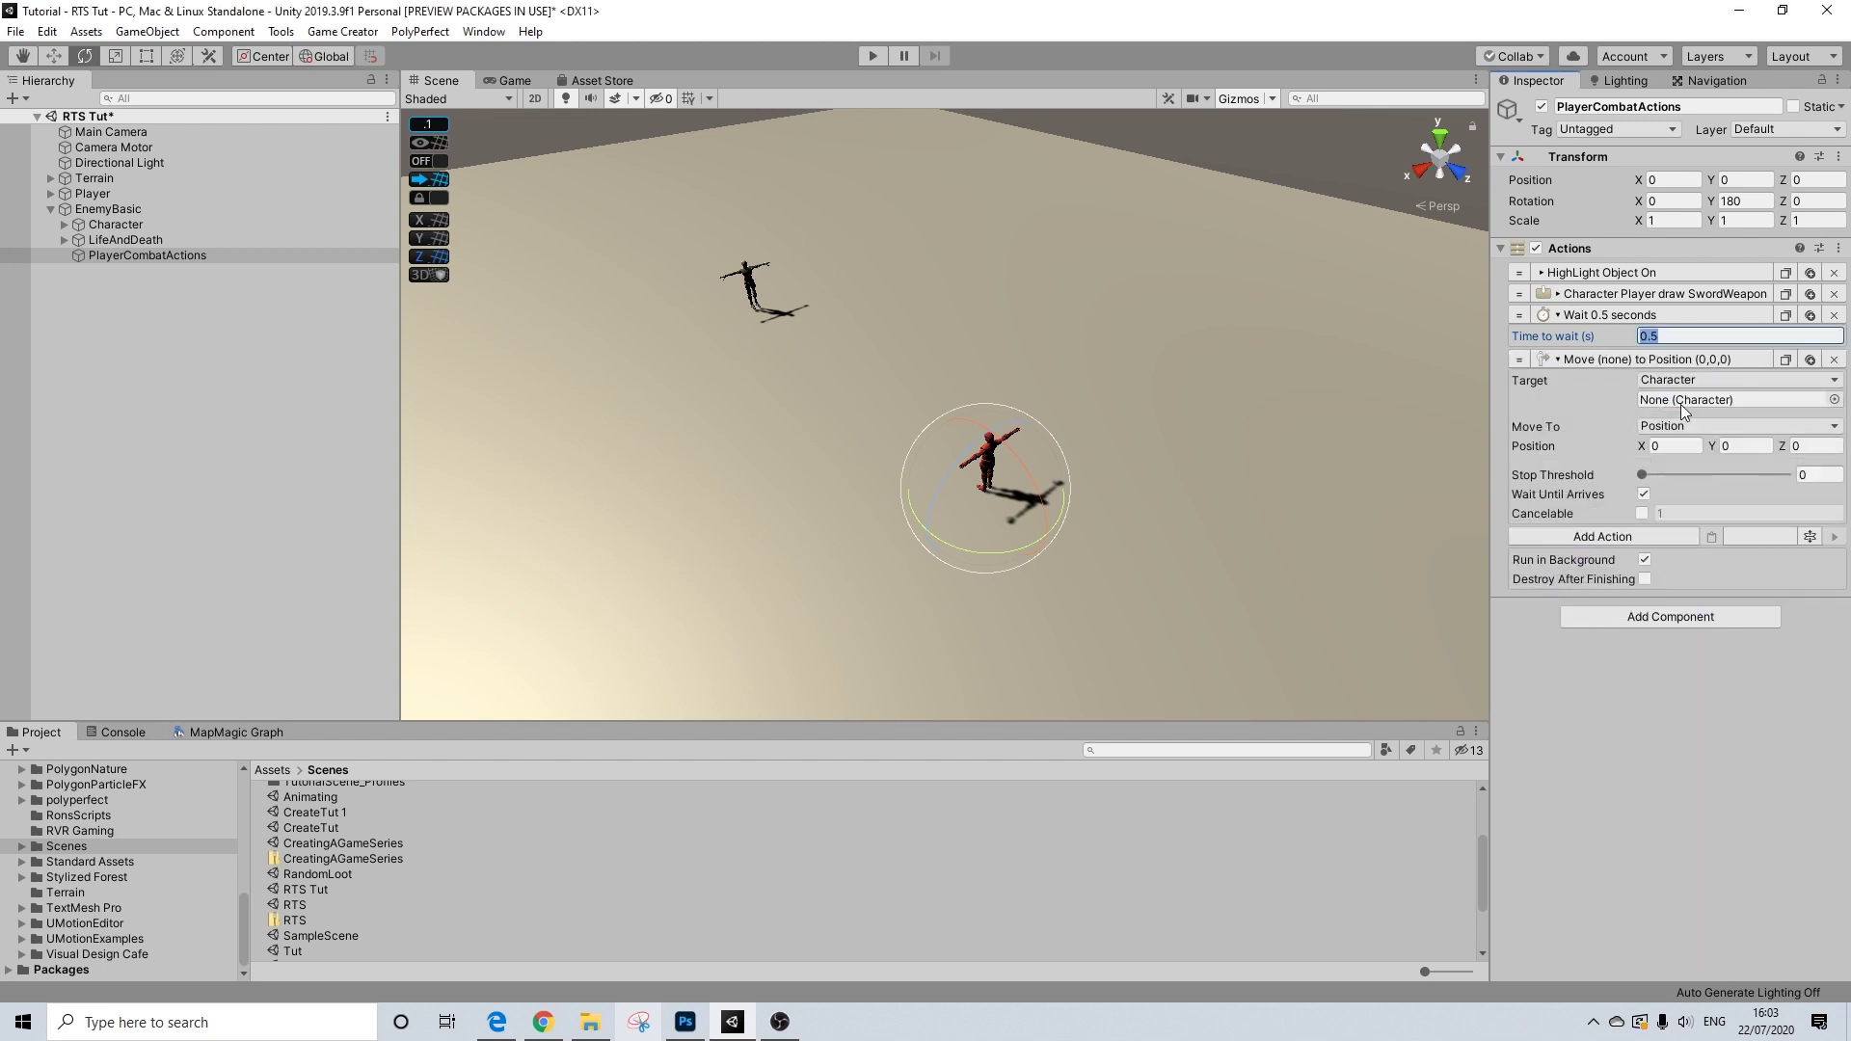
{"action": "left_click", "coordinate": [1669, 378]}
{"action": "left_click", "coordinate": [1660, 396]}
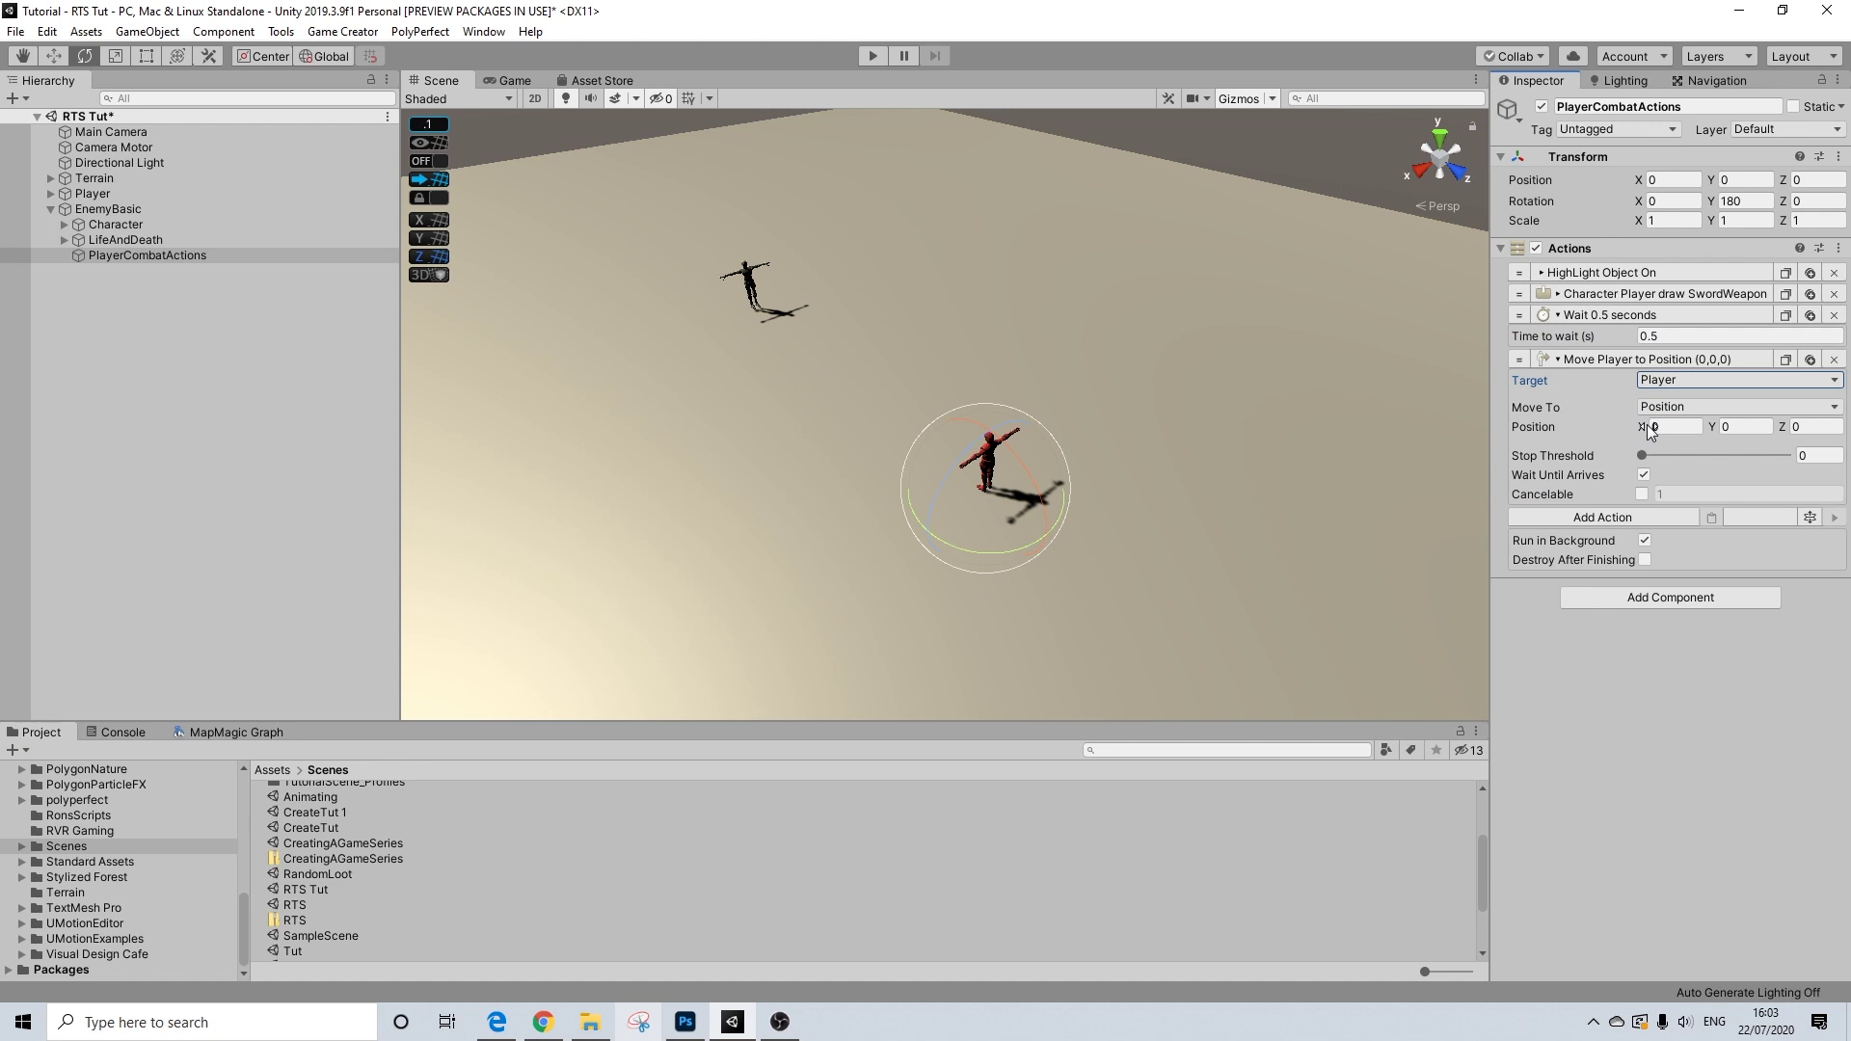
{"action": "left_click", "coordinate": [1677, 407]}
{"action": "left_click", "coordinate": [1685, 472]}
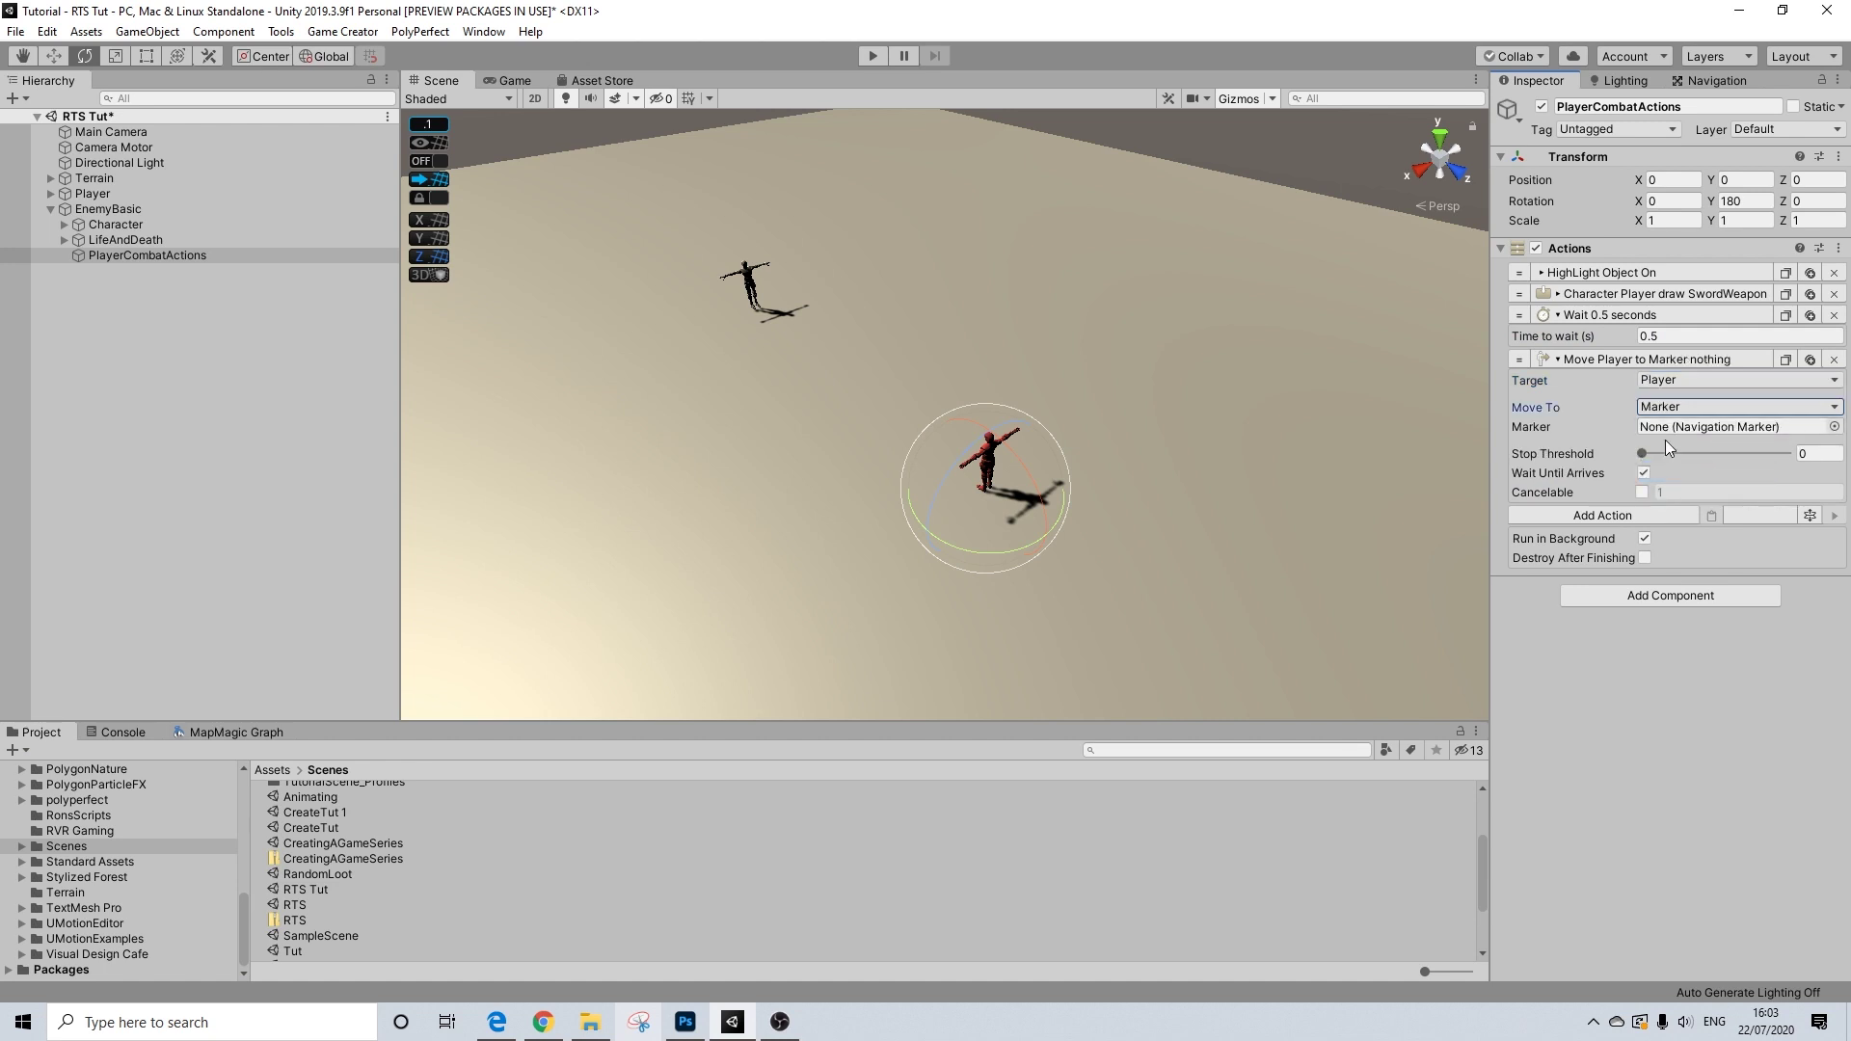
{"action": "right_click", "coordinate": [106, 210]}
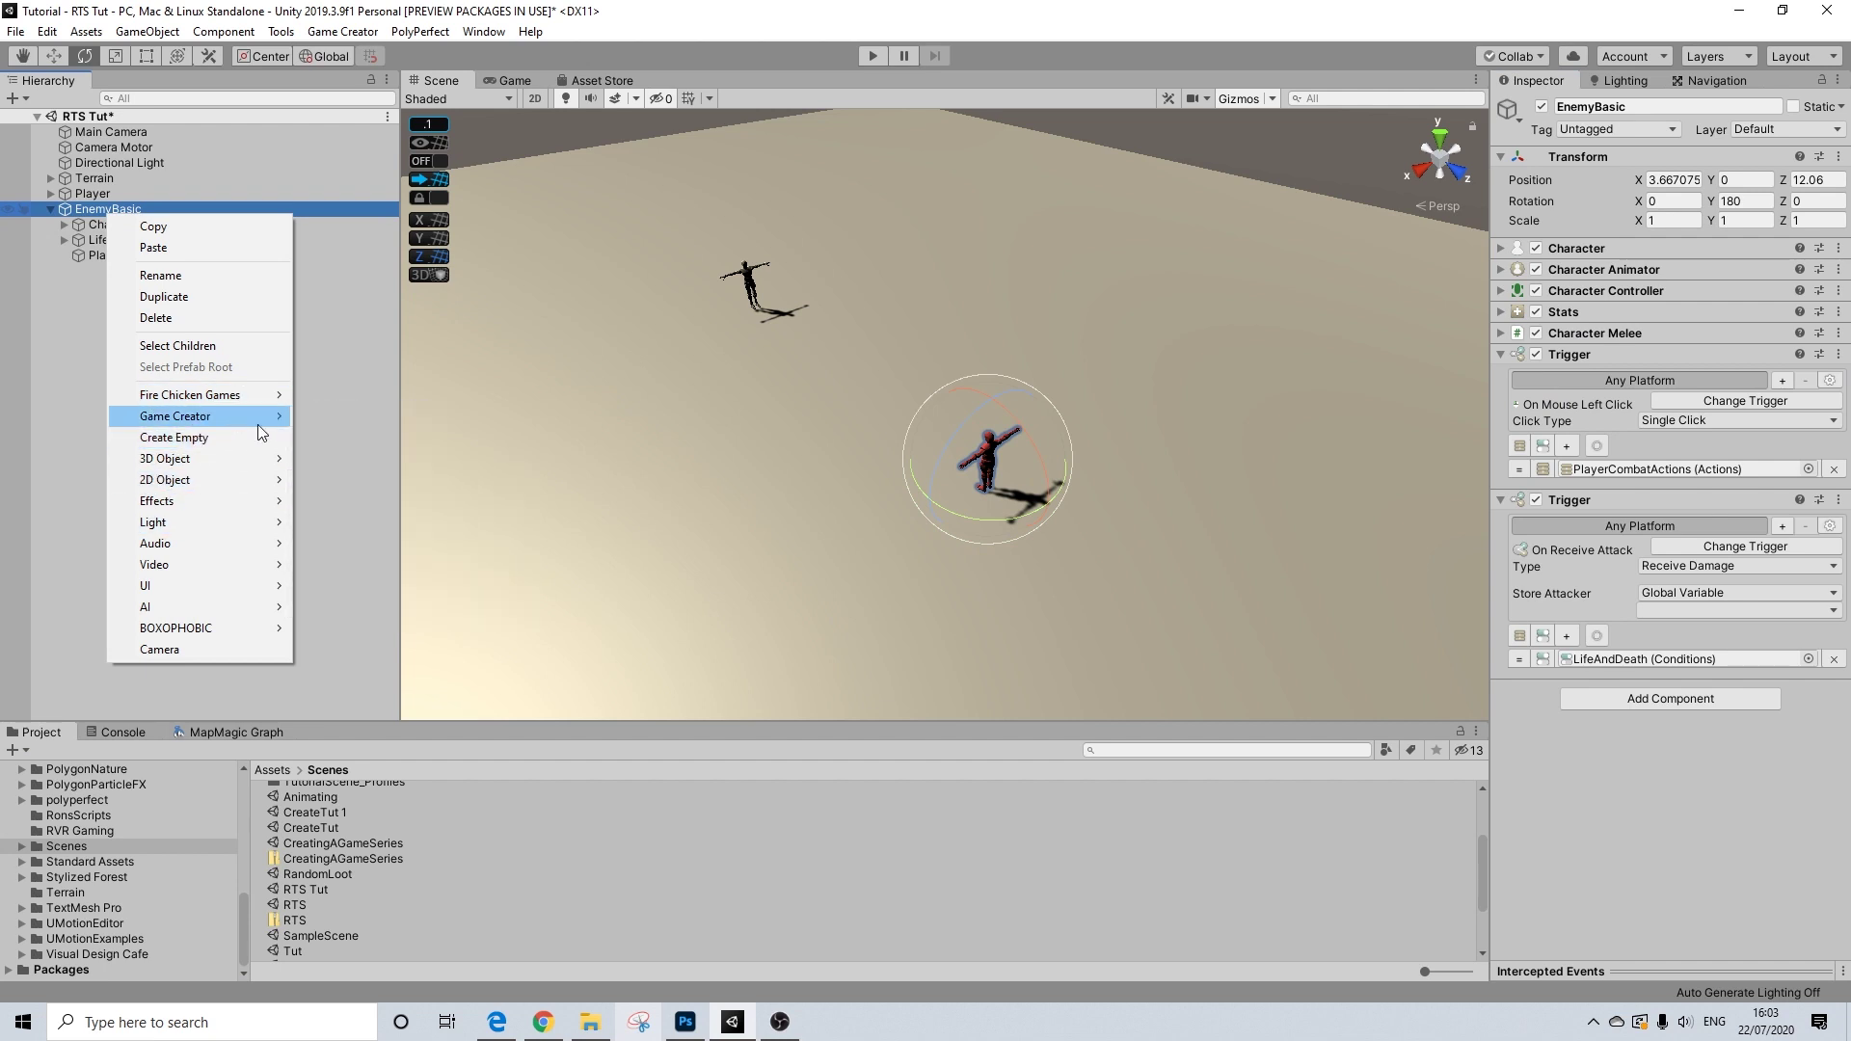
- Create a Game Creator Marker as a child of EnemyBasic and drag it forward
{"action": "mouse_move", "coordinate": [267, 426]}
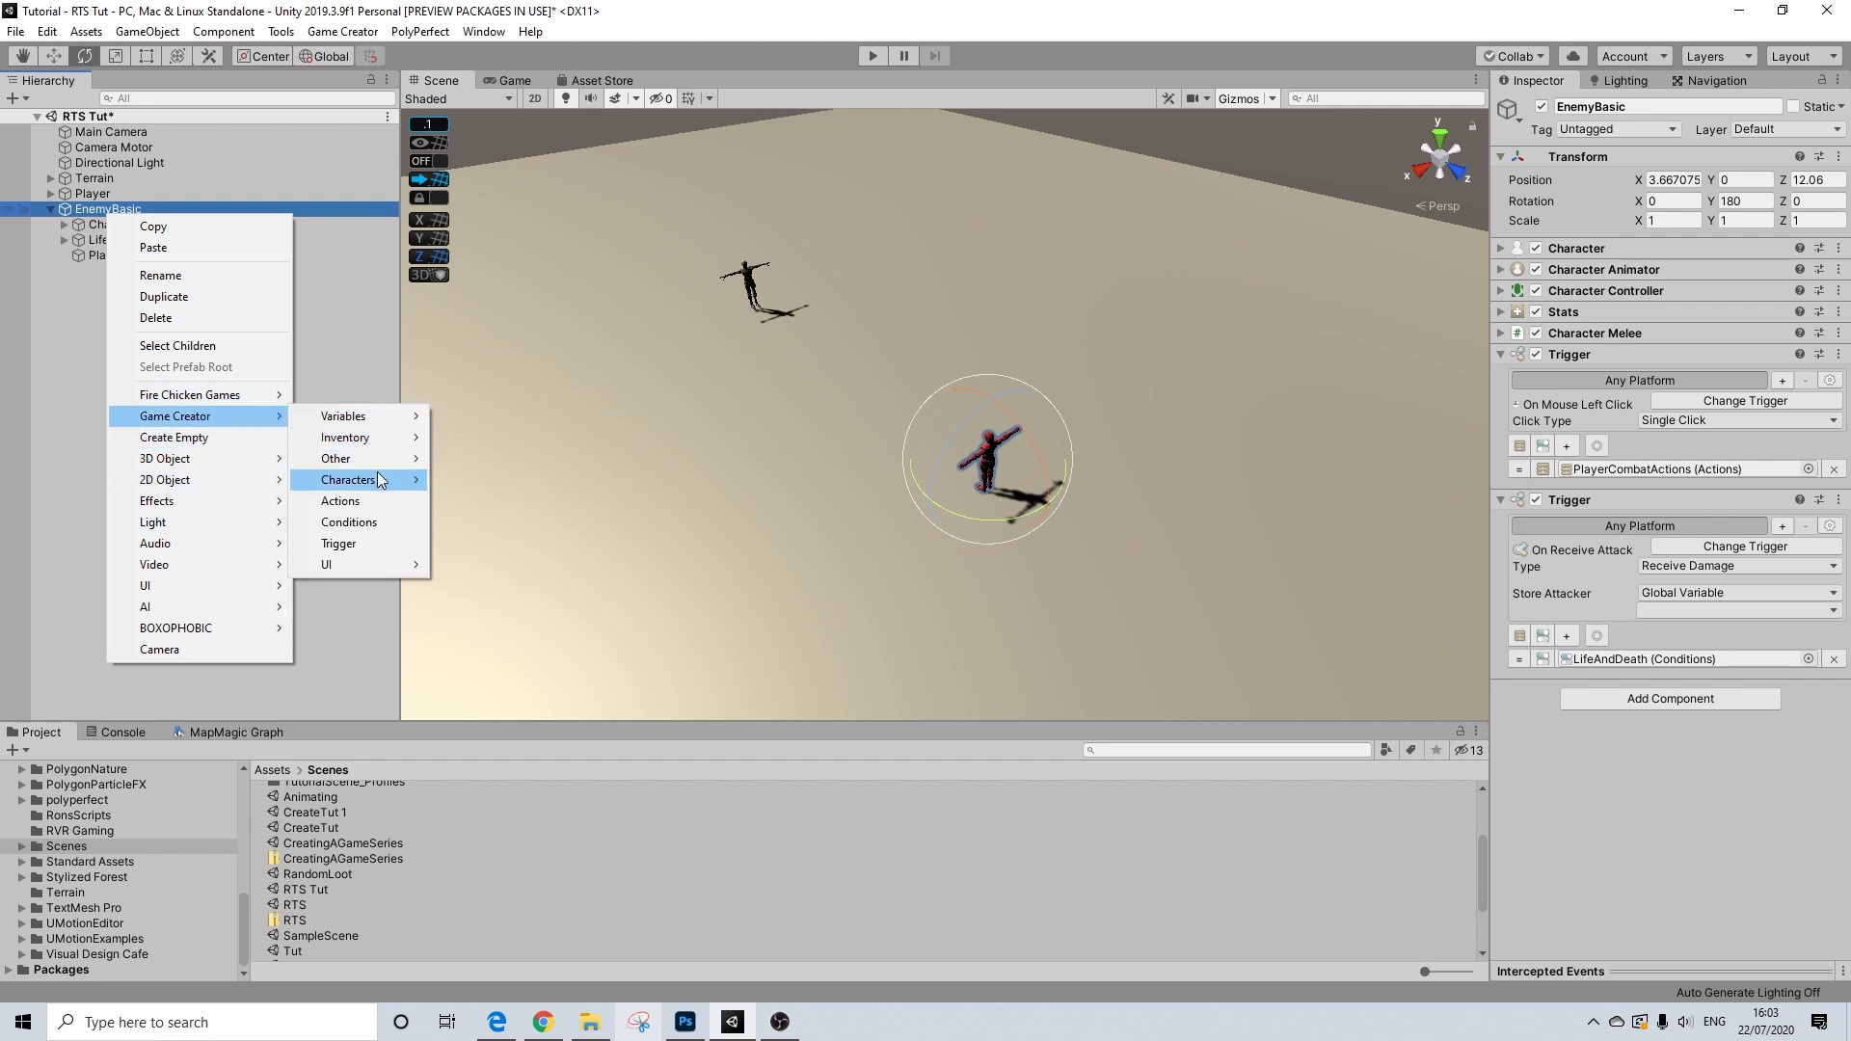
{"action": "mouse_move", "coordinate": [402, 465]}
{"action": "left_click", "coordinate": [476, 501]}
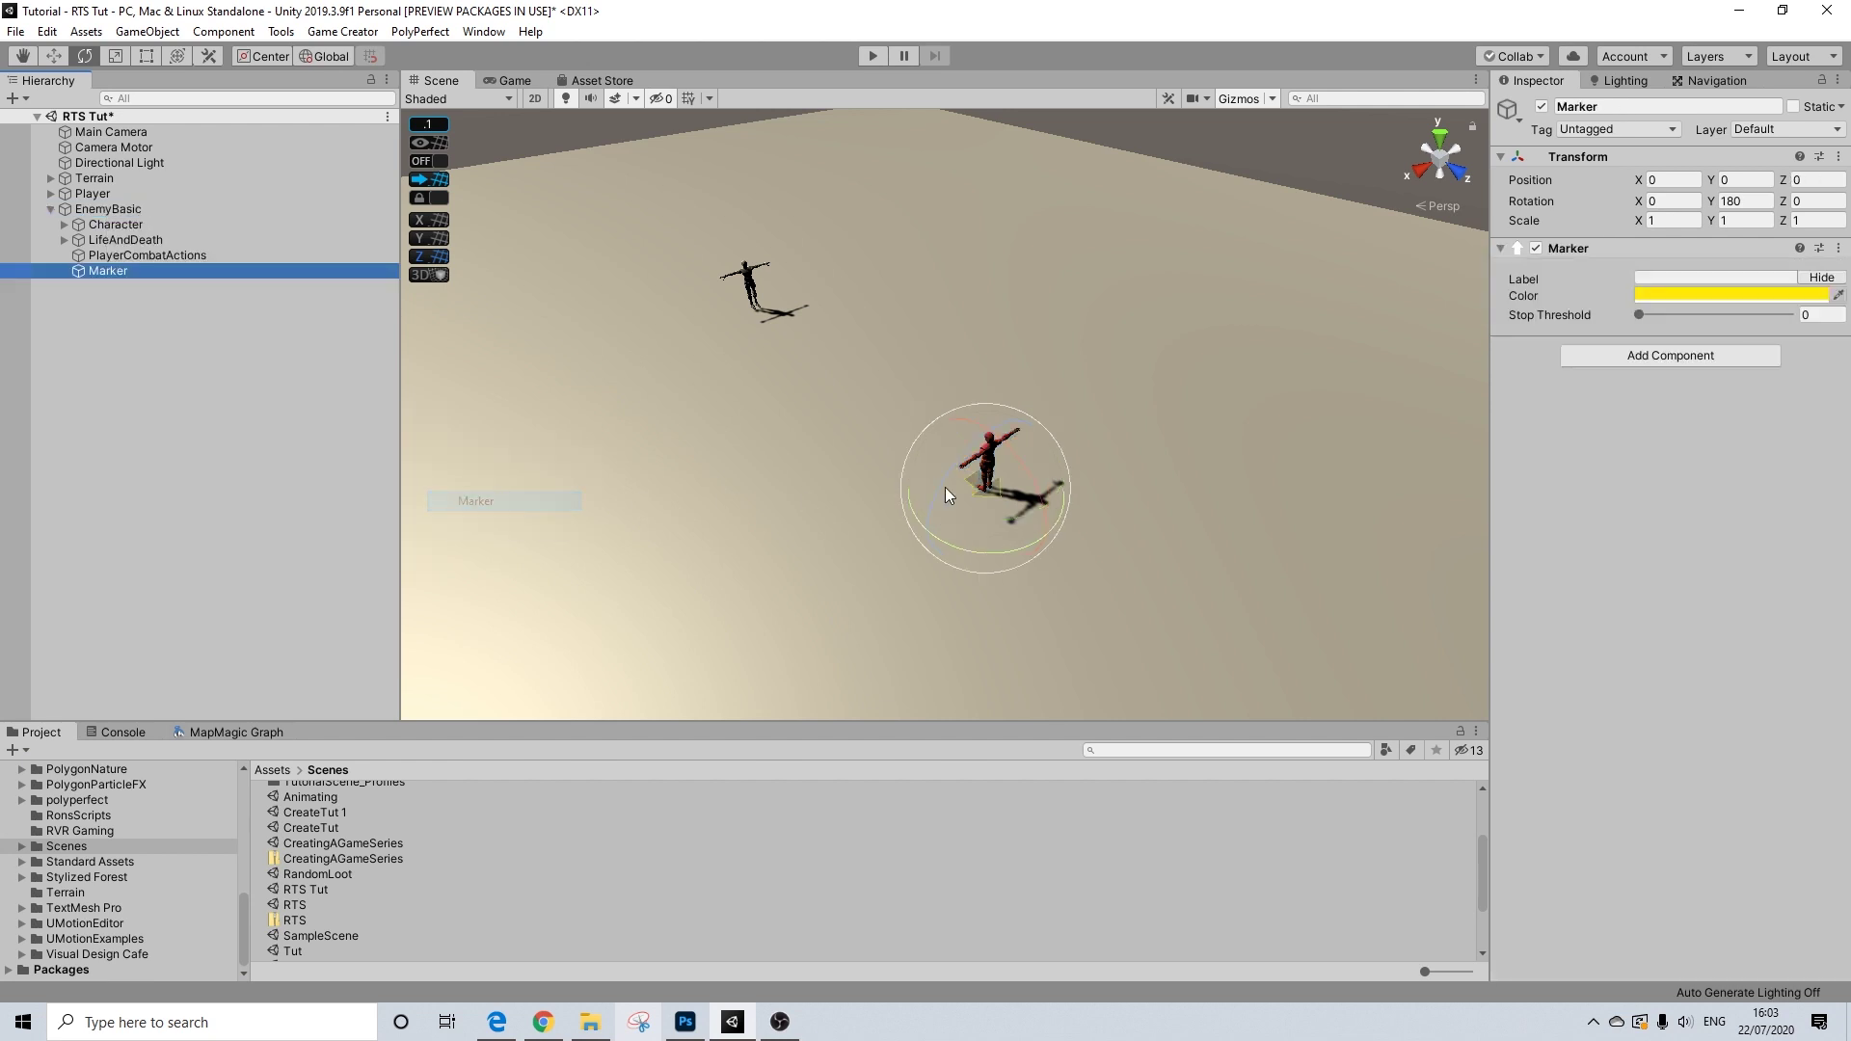
{"action": "key", "text": "w"}
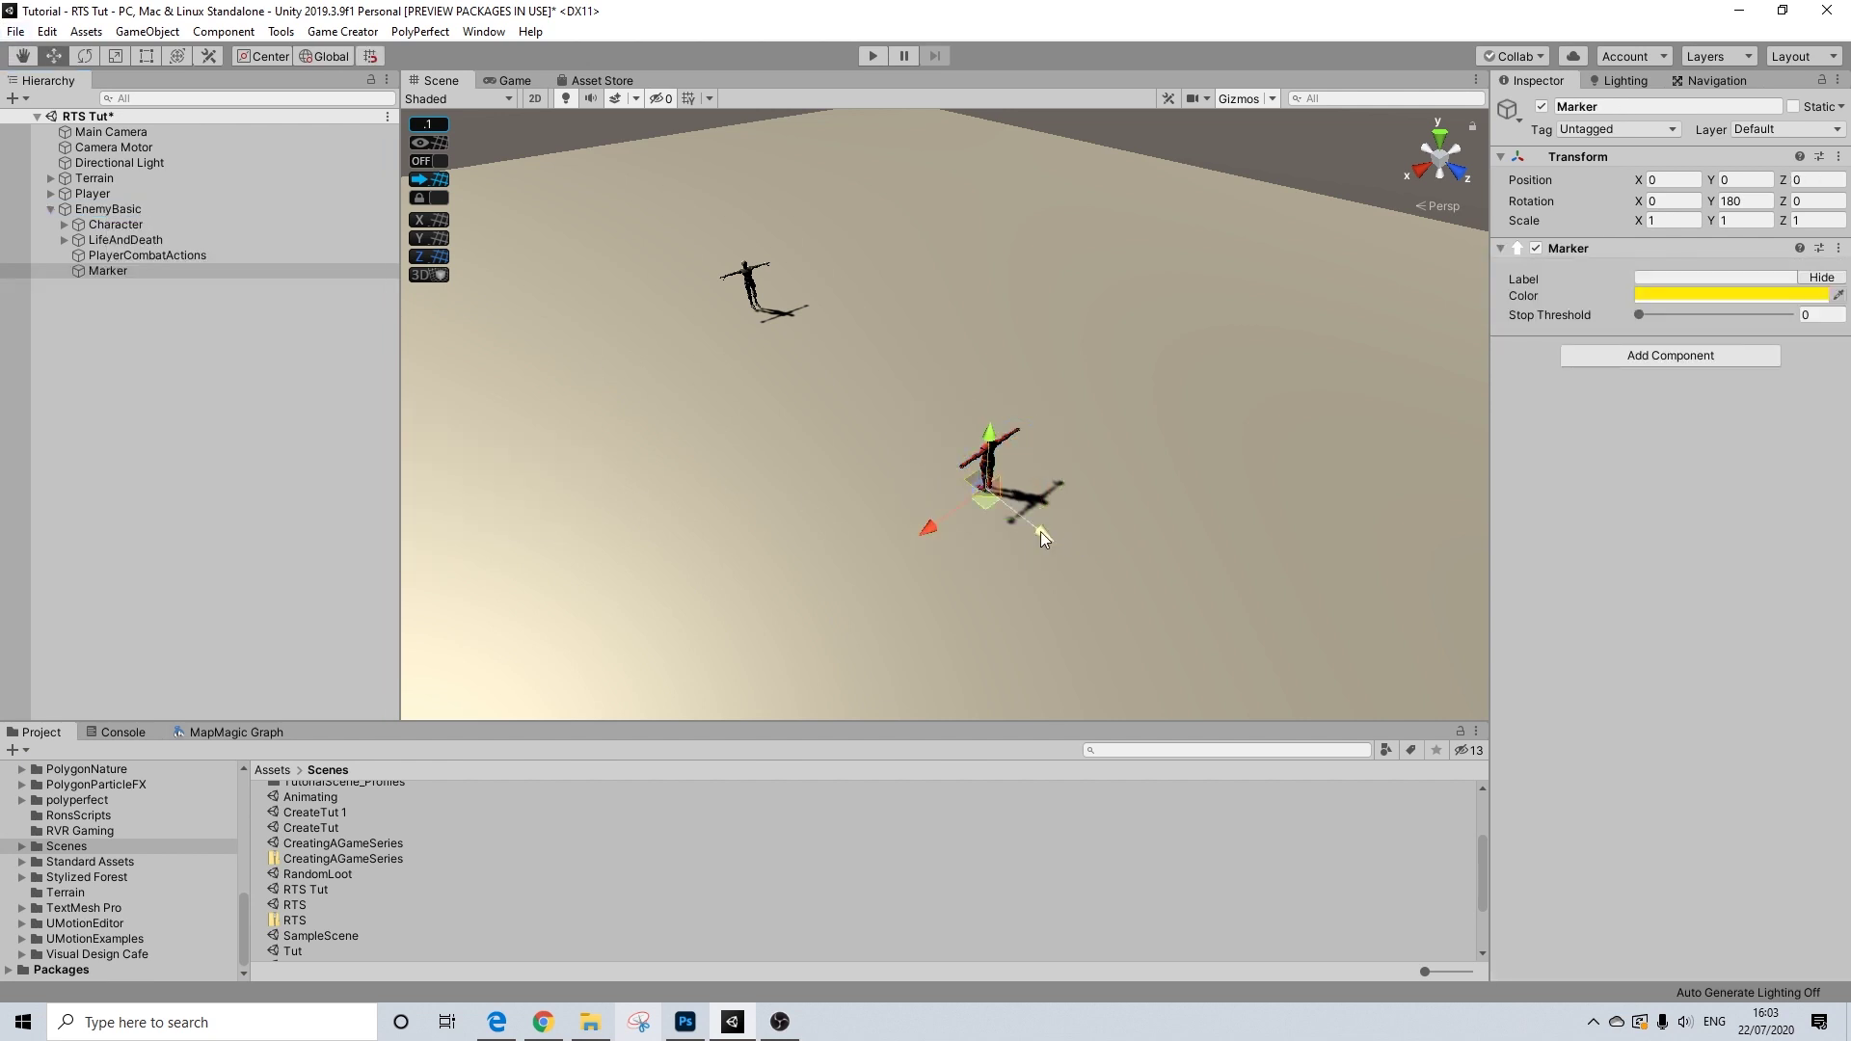
{"action": "left_click_drag", "start_coordinate": [1039, 530], "coordinate": [918, 487]}
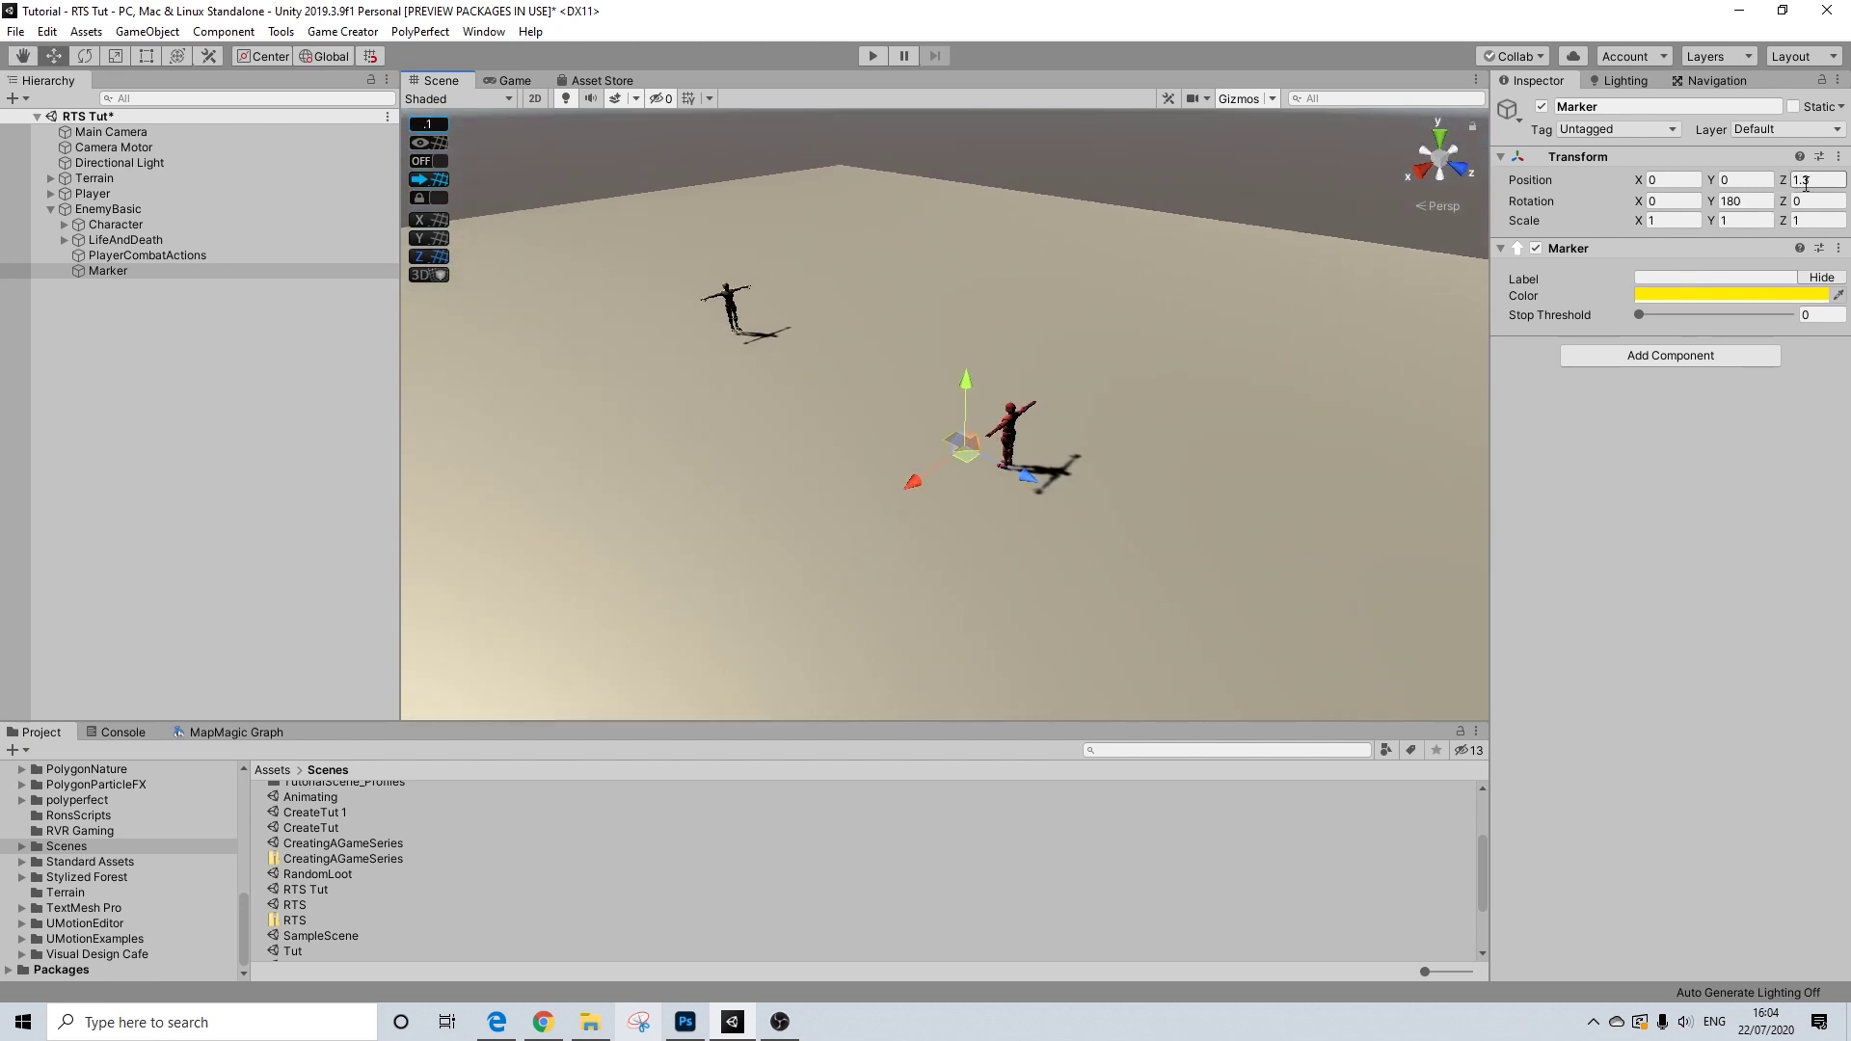
- Set the Marker's Position Z to 1.2 and check its placement around the enemy
{"action": "left_click", "coordinate": [1832, 180]}
{"action": "type", "text": "1.2"}
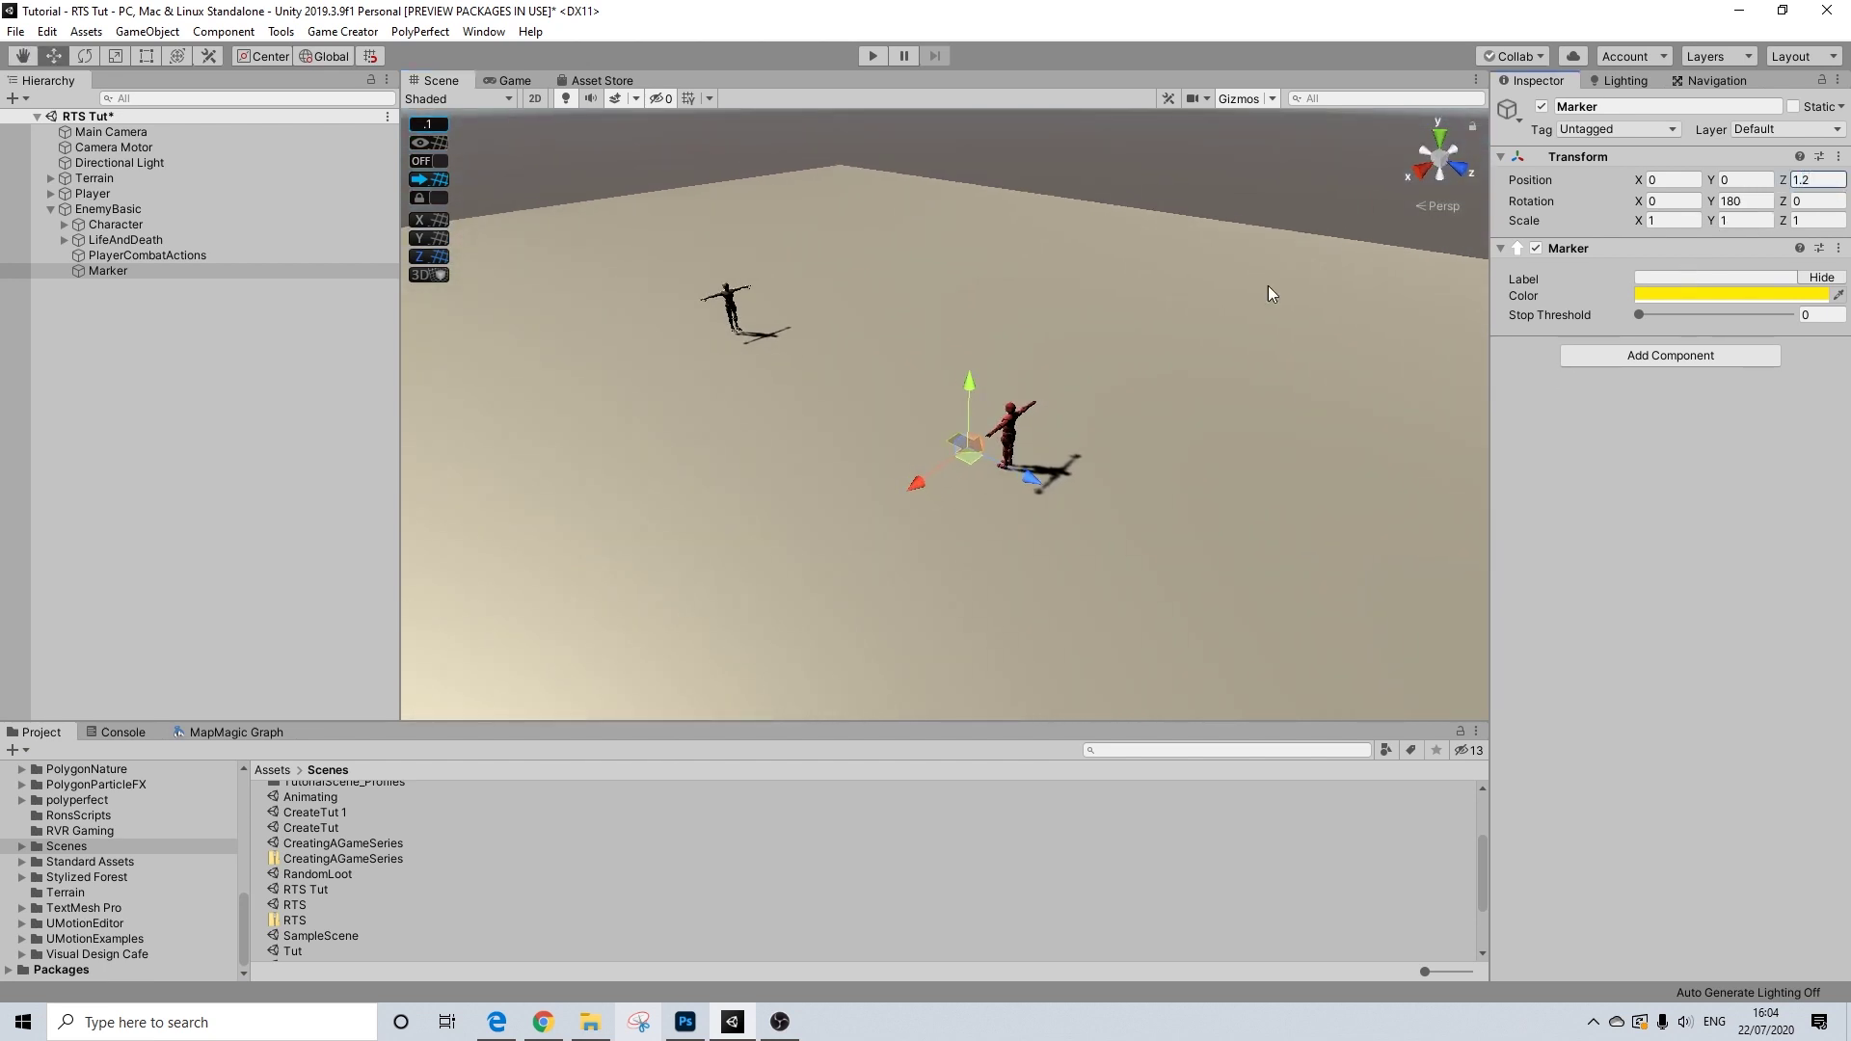
{"action": "left_click_drag", "start_coordinate": [1125, 376], "coordinate": [1003, 453], "text": "alt"}
{"action": "scroll", "coordinate": [969, 476], "scroll_direction": "up", "scroll_amount": 3}
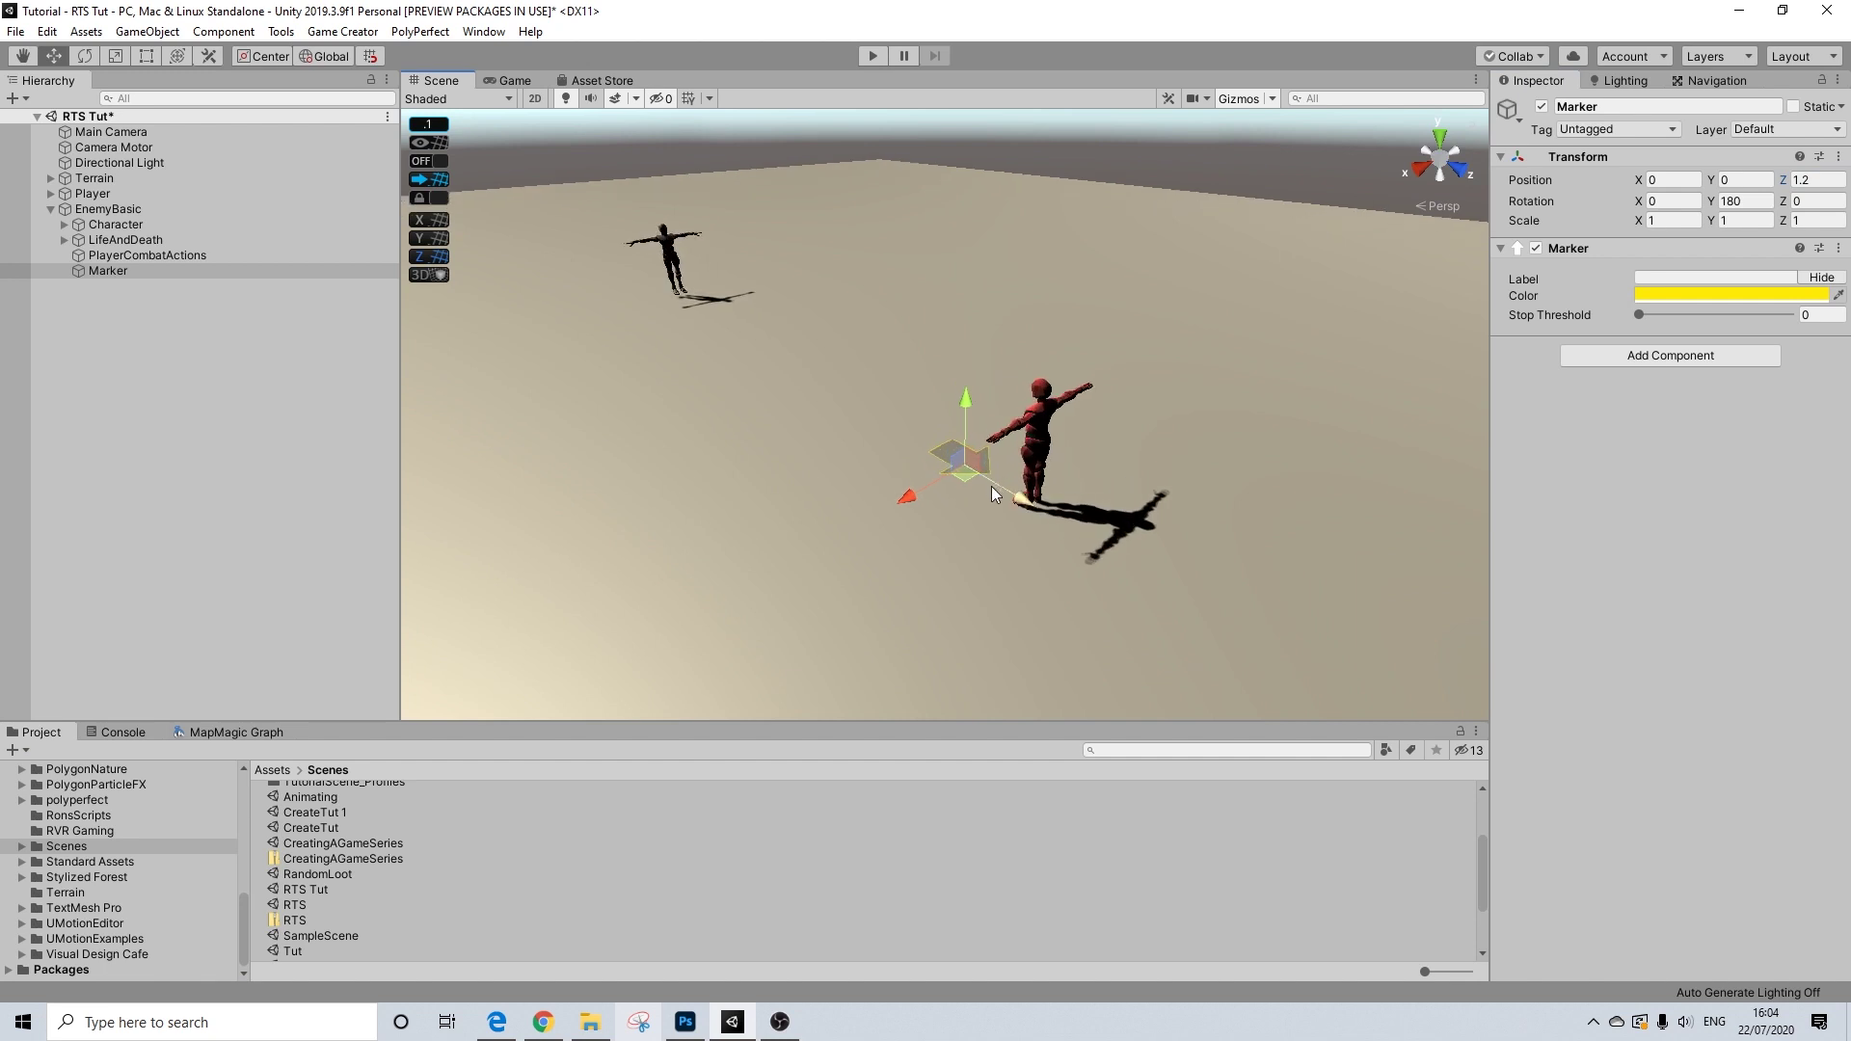
{"action": "scroll", "coordinate": [997, 489], "scroll_direction": "down", "scroll_amount": 3}
{"action": "left_click_drag", "start_coordinate": [964, 520], "coordinate": [896, 578], "text": "alt"}
- Assign the new Marker as the move destination and collapse the Wait and Move actions
{"action": "left_click", "coordinate": [117, 252]}
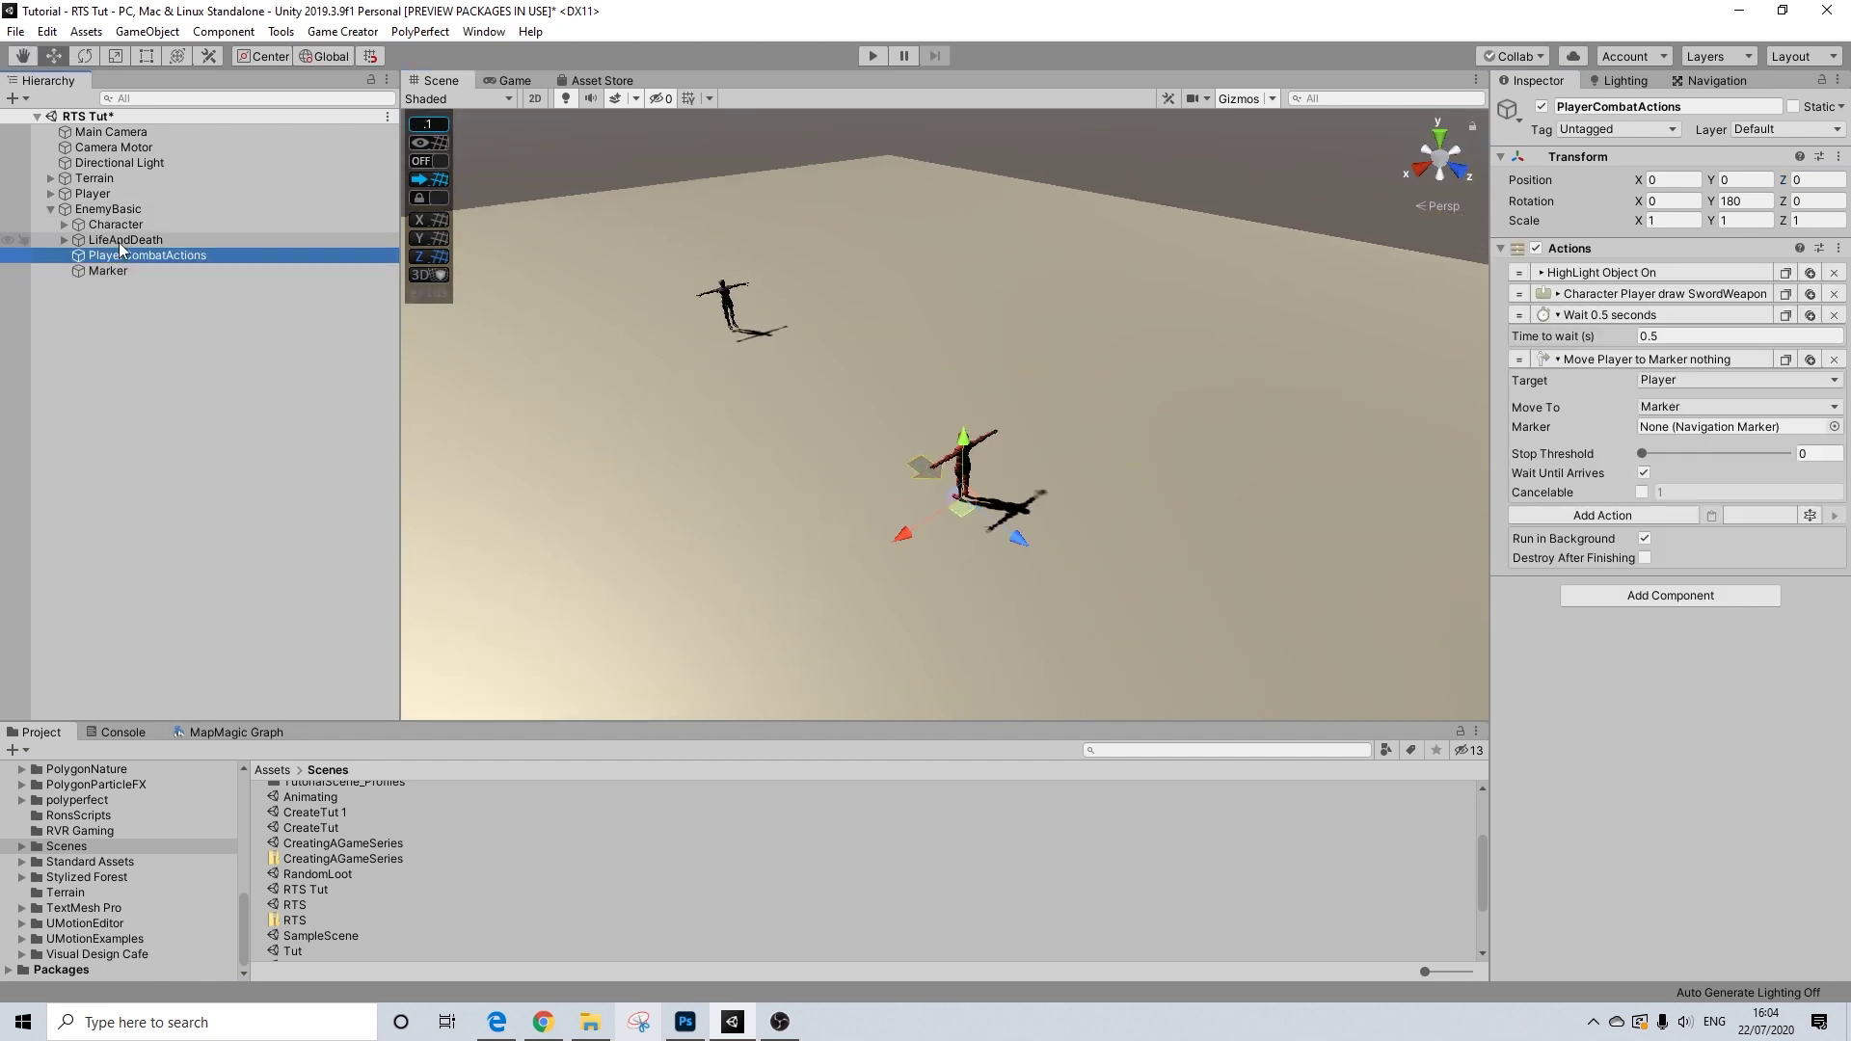
{"action": "mouse_move", "coordinate": [101, 272]}
{"action": "left_mouse_down"}
{"action": "mouse_move", "coordinate": [1669, 407]}
{"action": "mouse_move", "coordinate": [1680, 427]}
{"action": "left_mouse_up"}
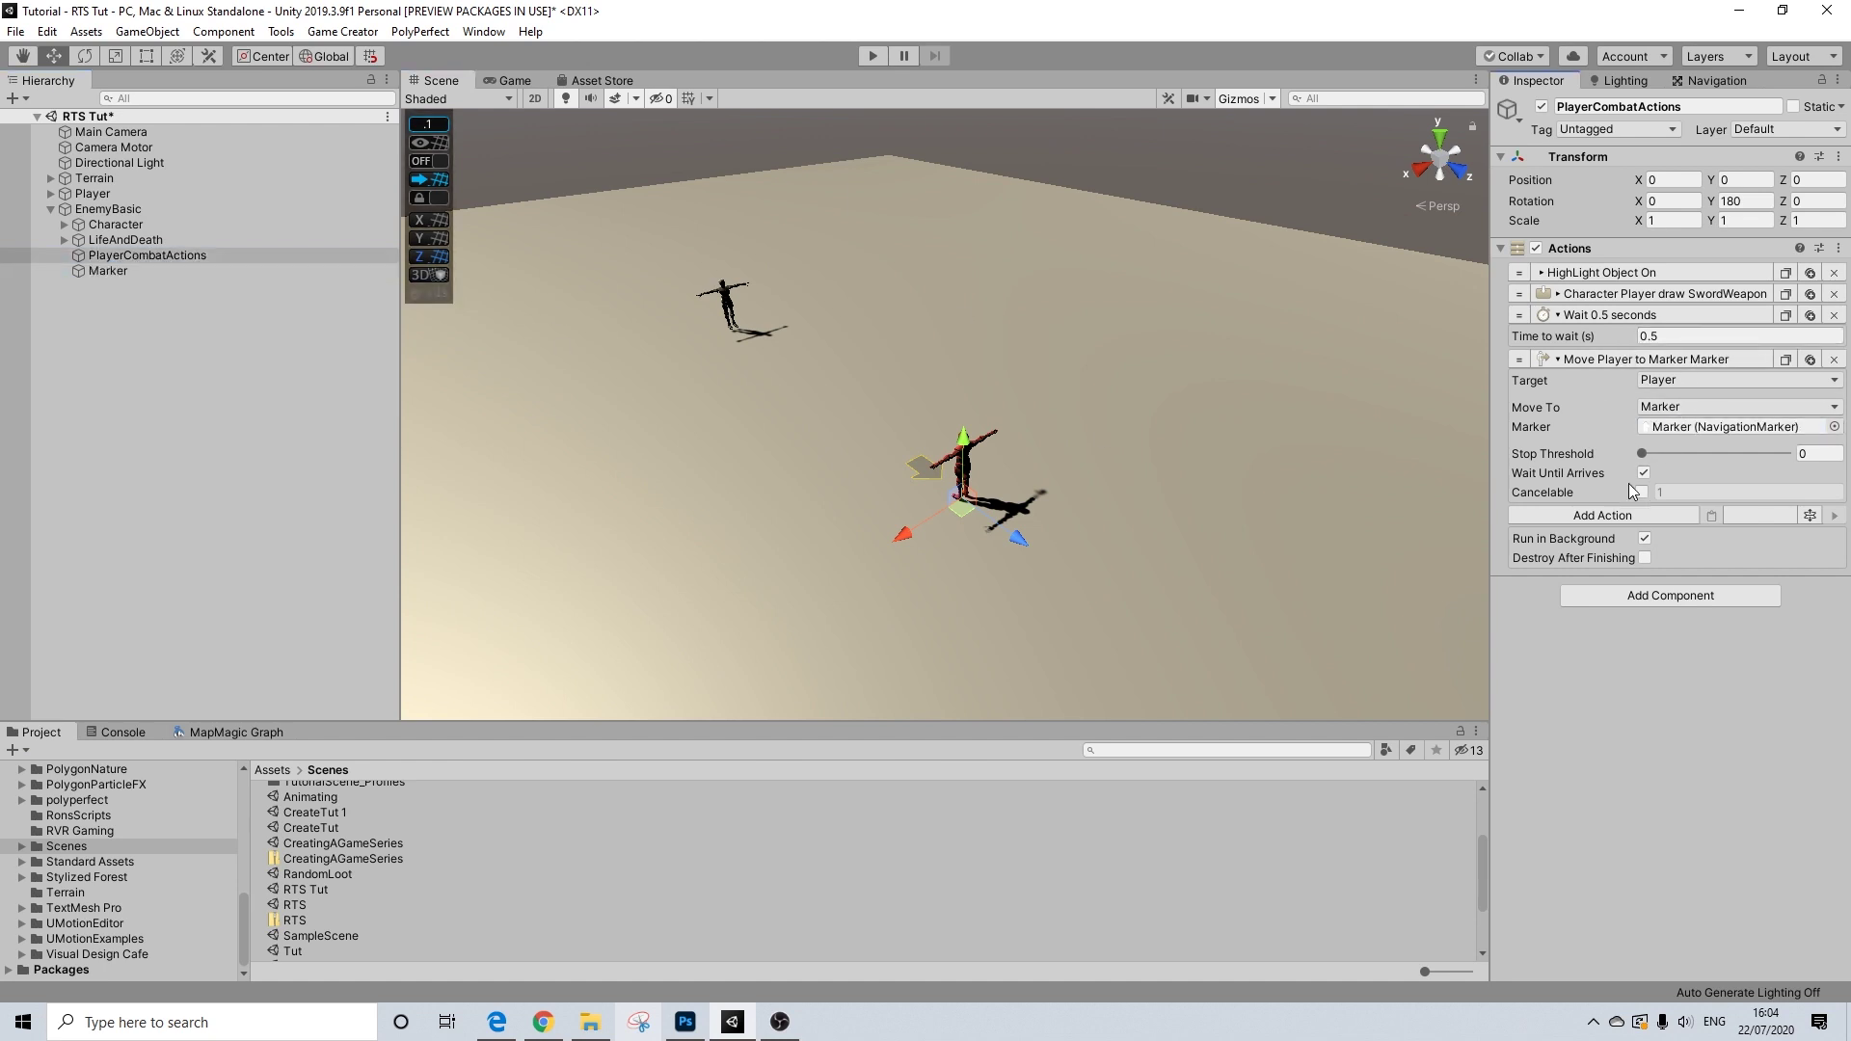
{"action": "left_click", "coordinate": [1611, 317]}
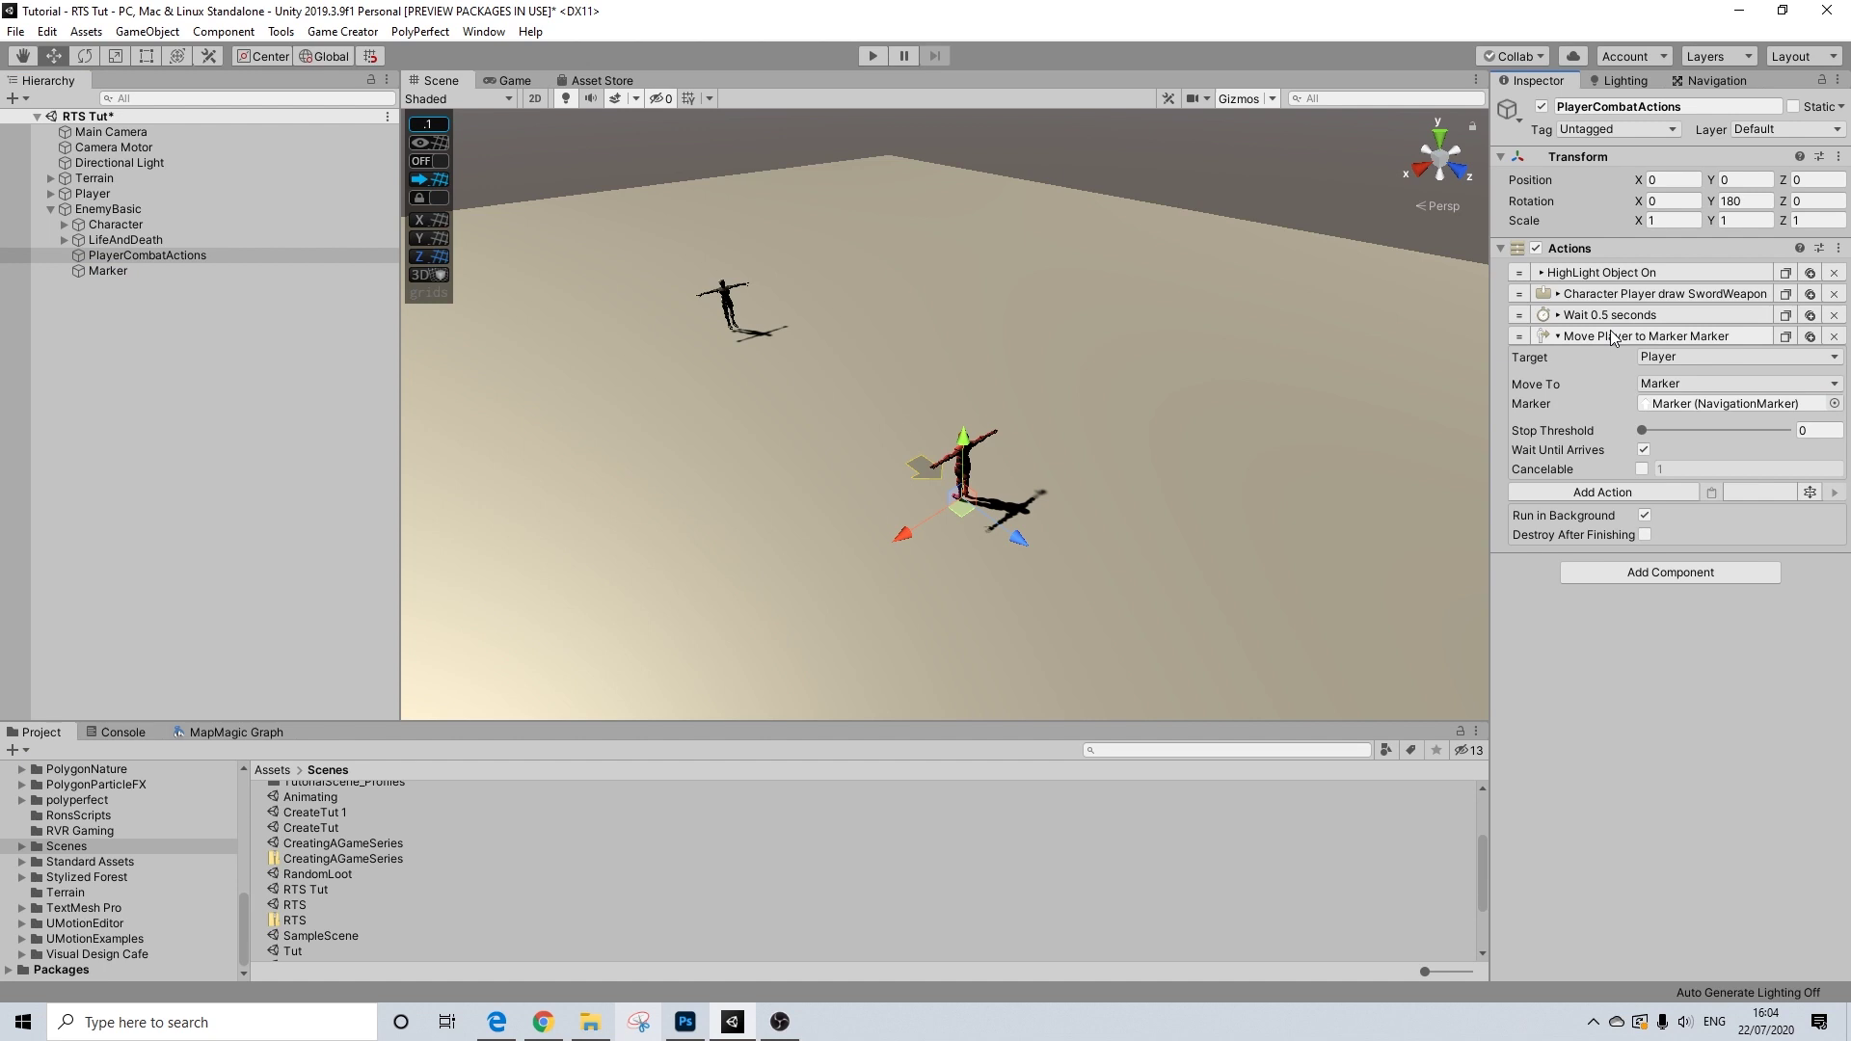
{"action": "left_click", "coordinate": [1611, 336]}
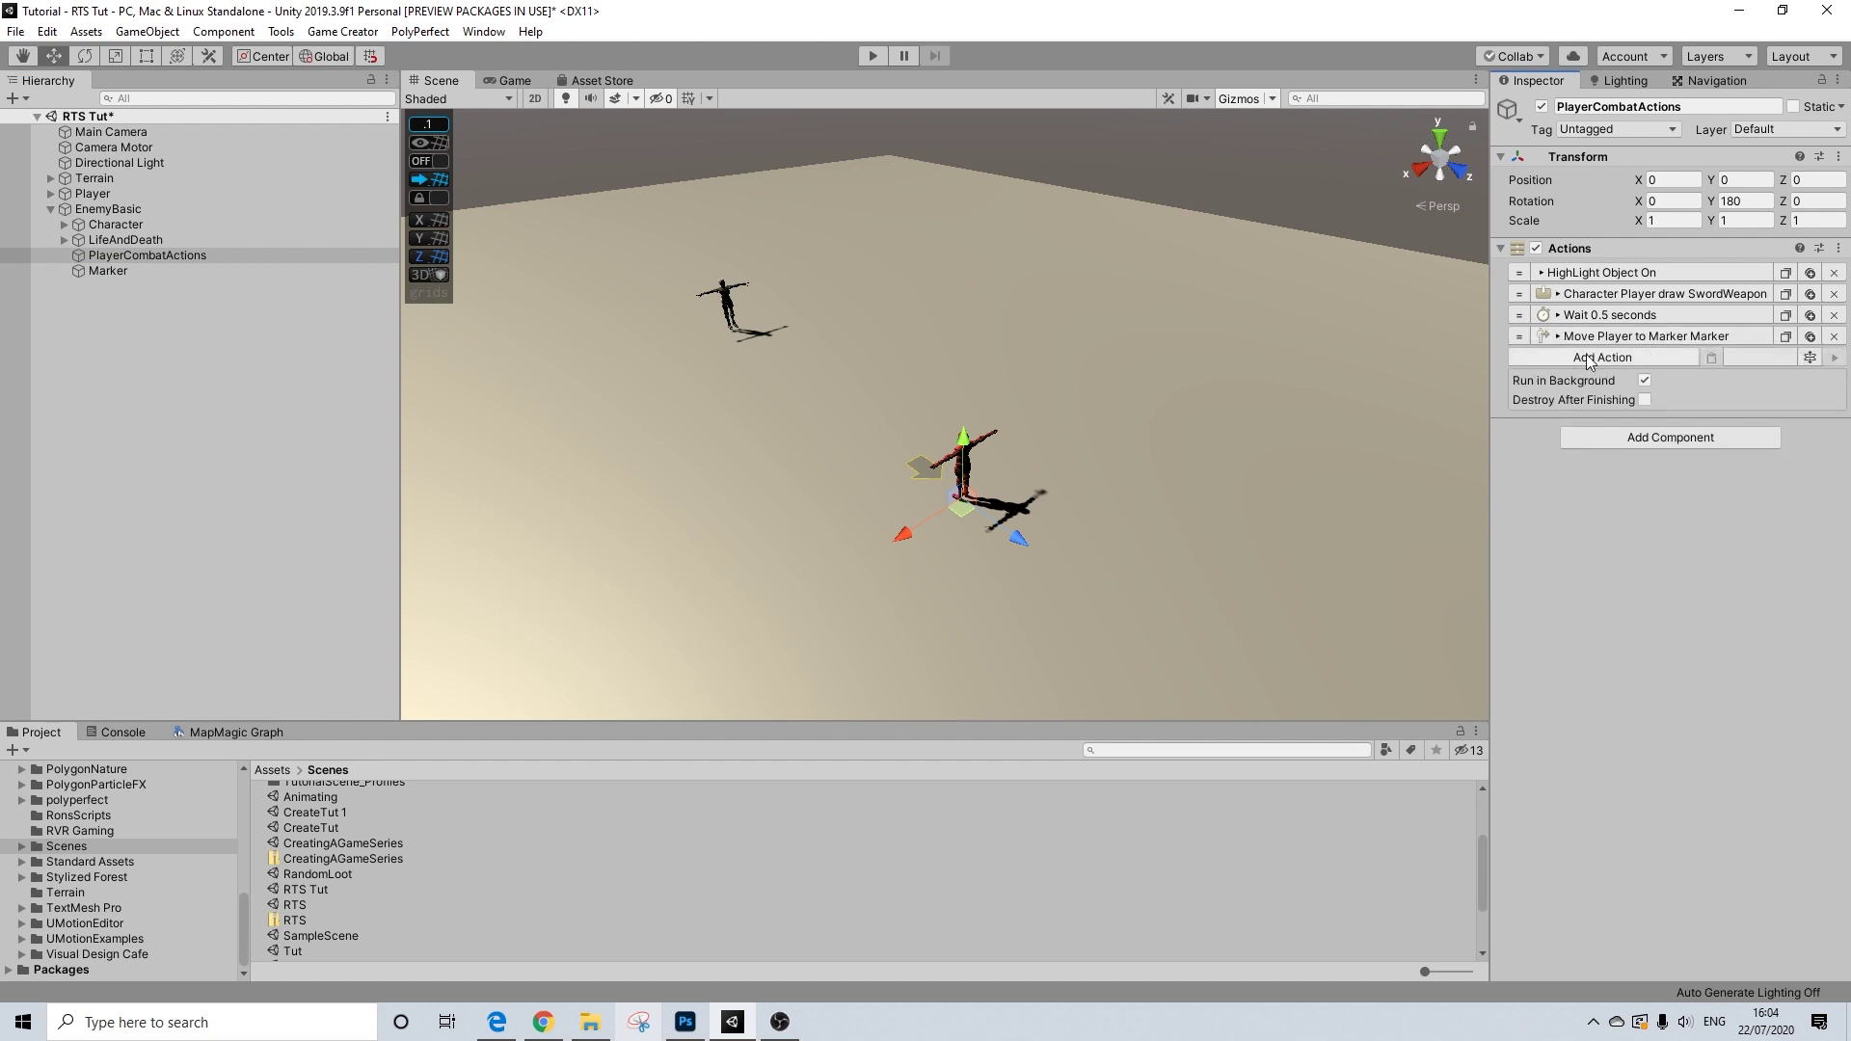
- Add an Execute Actions action with Wait To Finish ticked
{"action": "left_click", "coordinate": [1588, 358]}
{"action": "type", "text": "ex"}
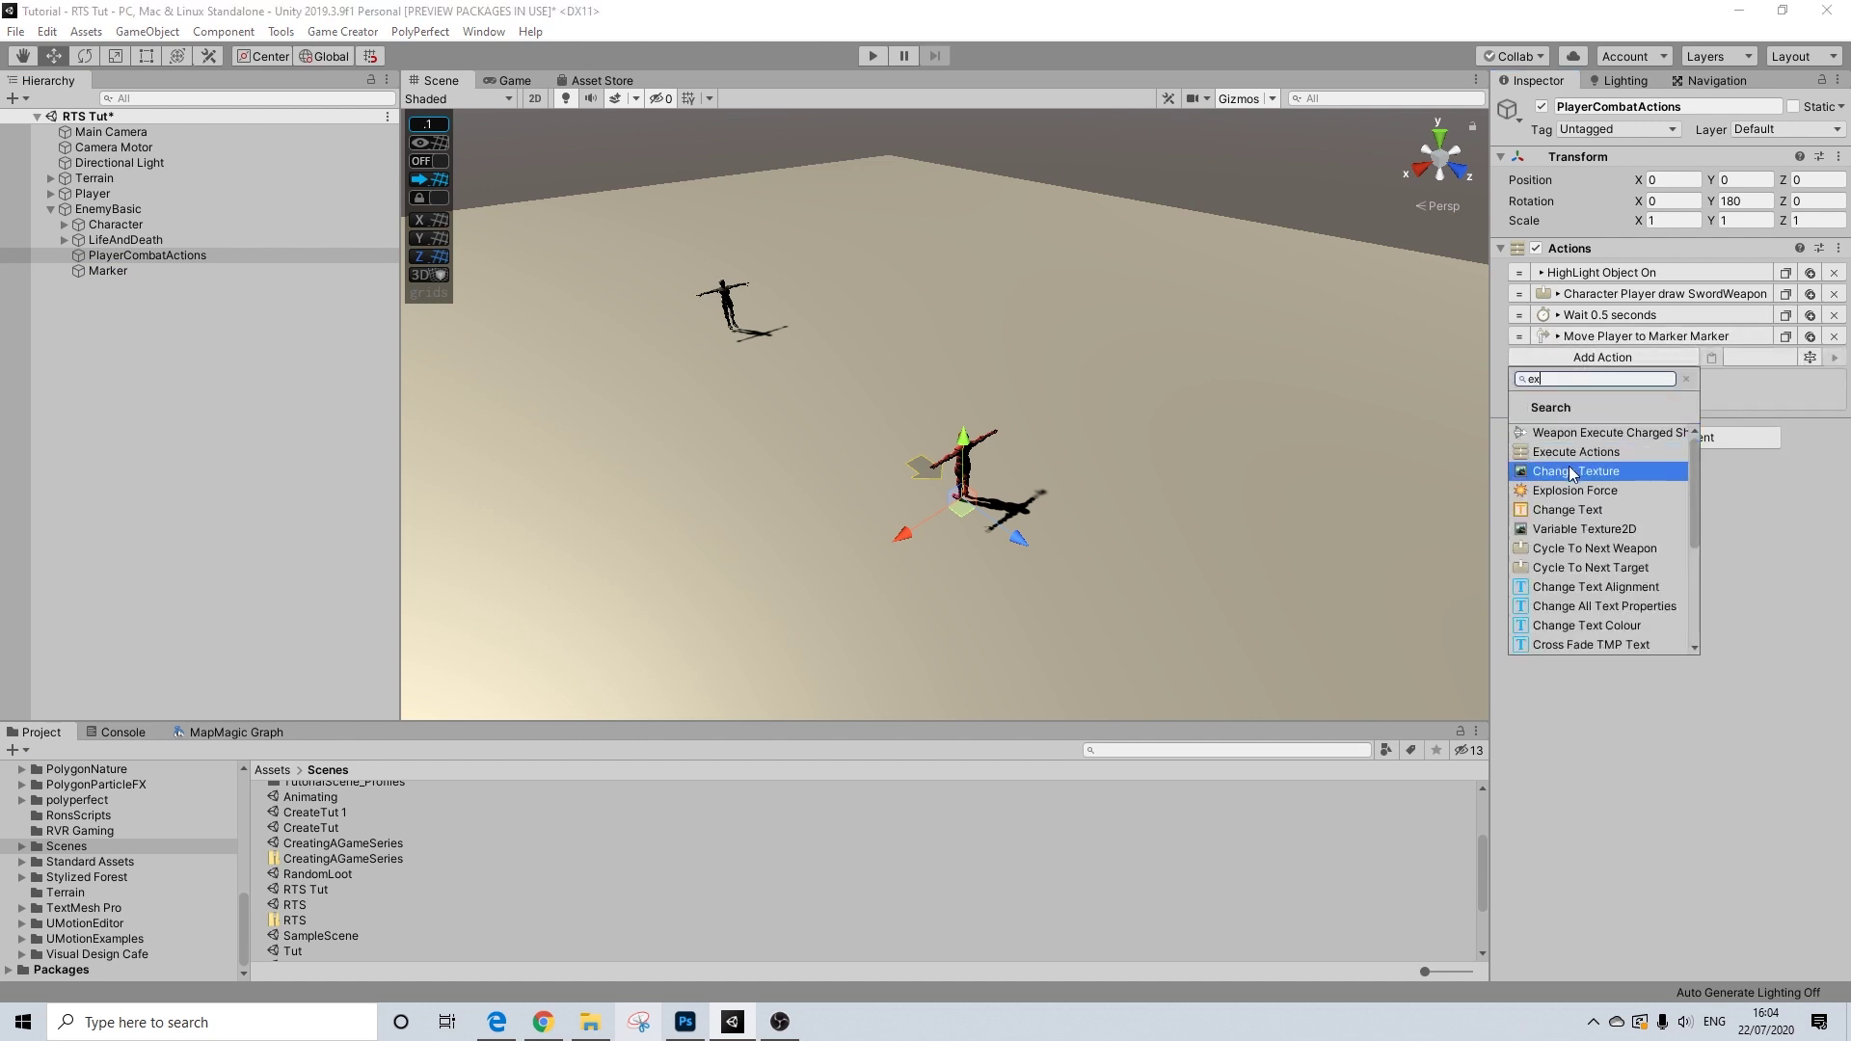
{"action": "left_click", "coordinate": [1575, 452]}
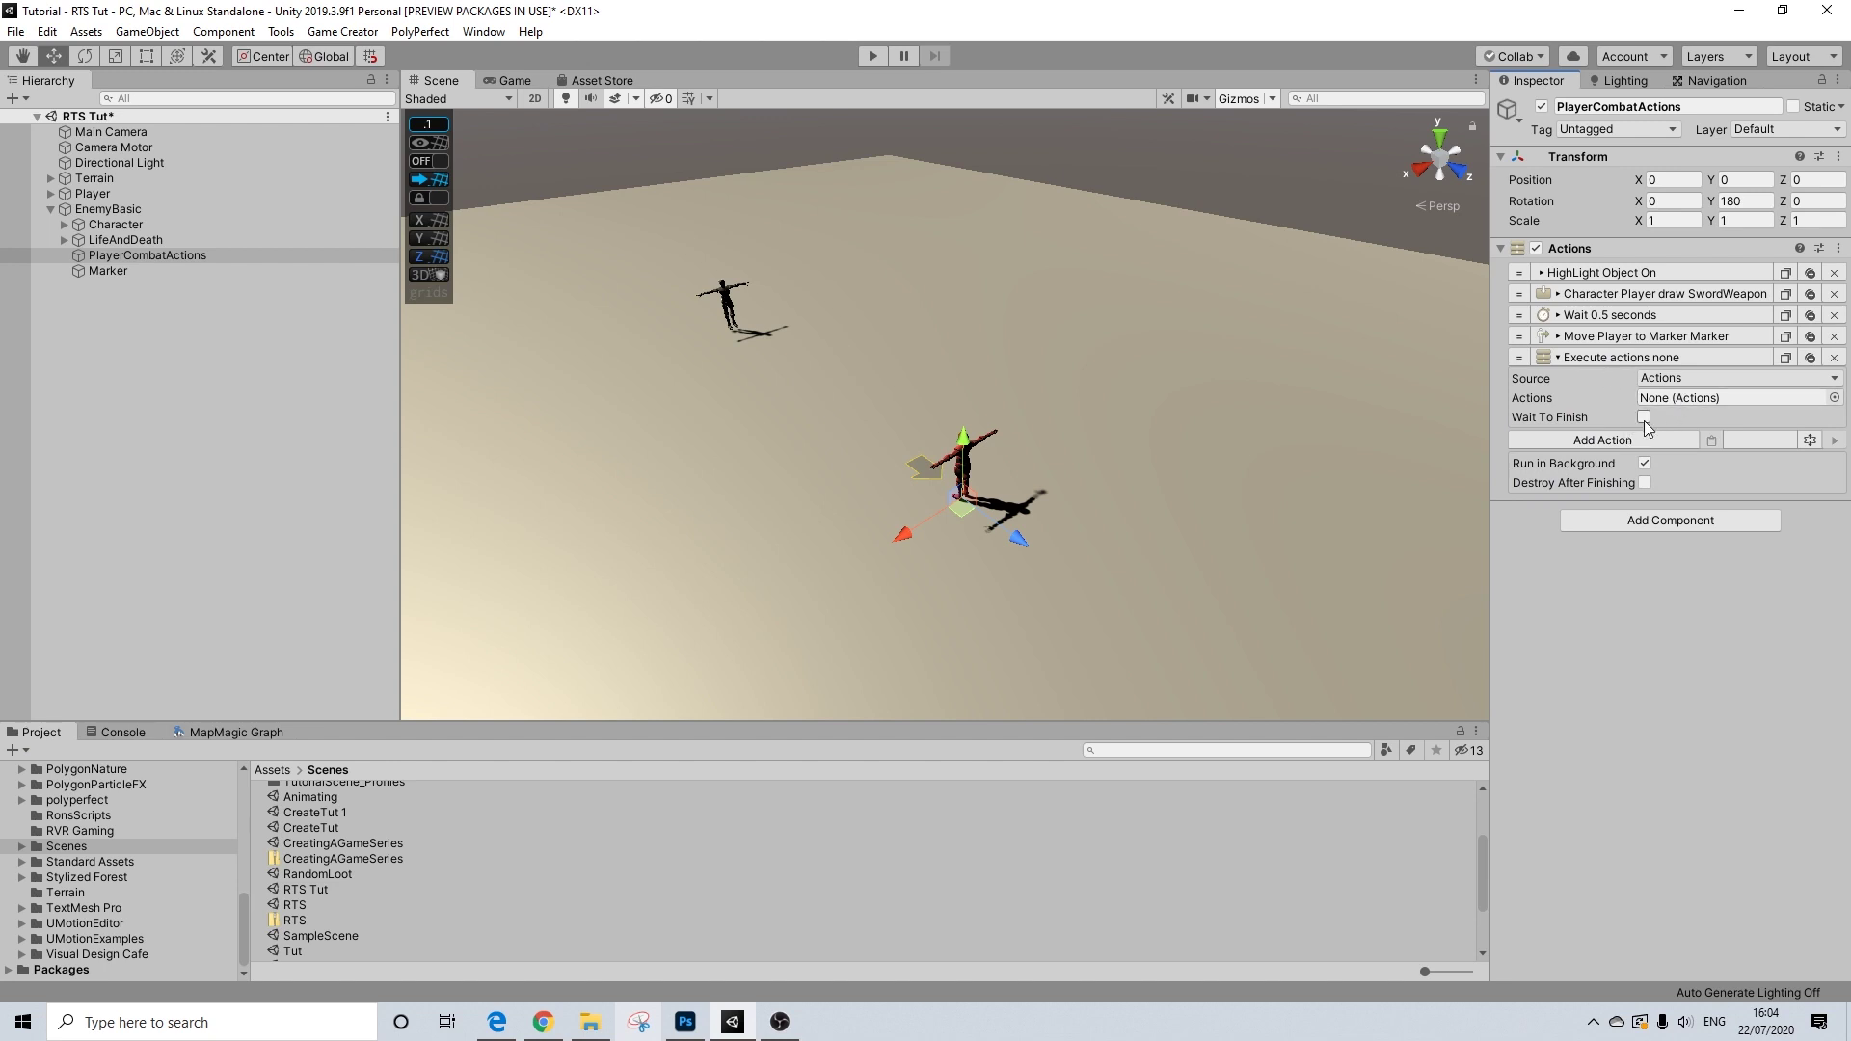
{"action": "left_click", "coordinate": [1644, 418]}
- Create a child Actions object under PlayerCombatActions with a Set Target action aimed at EnemyBasic
{"action": "right_click", "coordinate": [142, 259]}
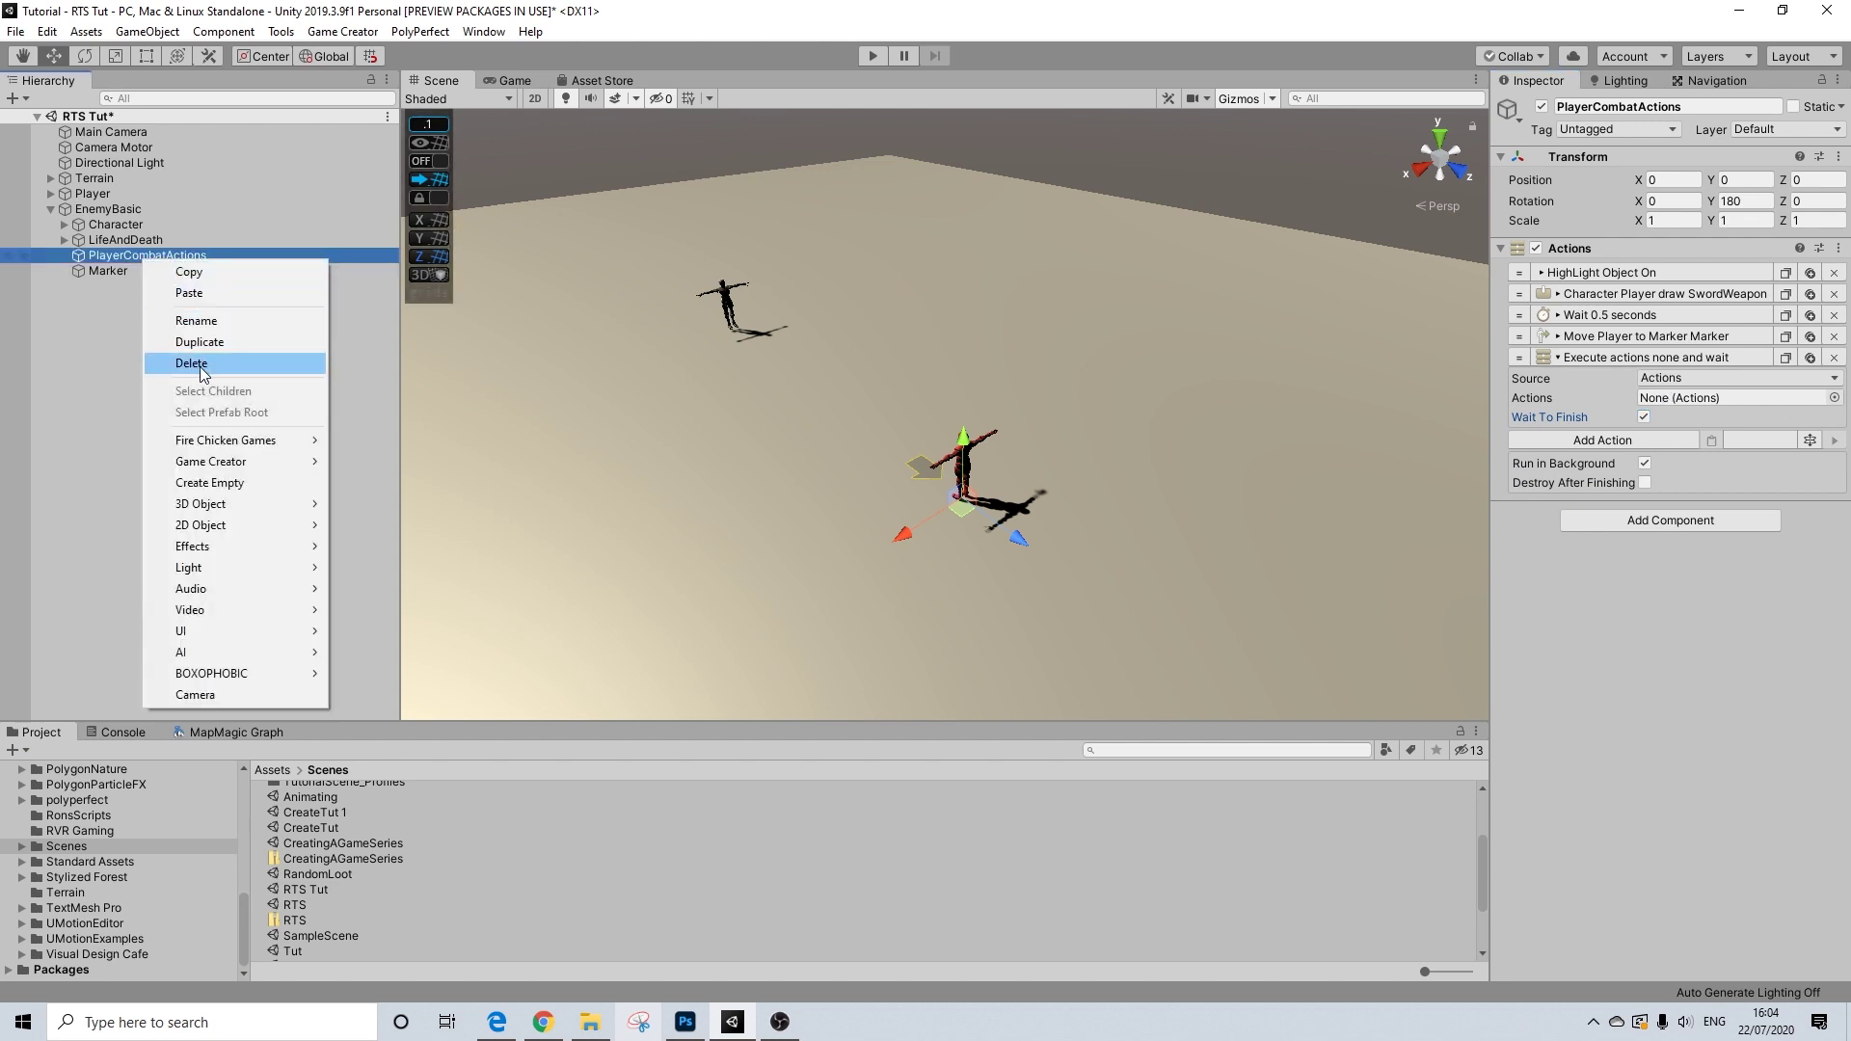
{"action": "mouse_move", "coordinate": [241, 461]}
{"action": "left_click", "coordinate": [390, 545]}
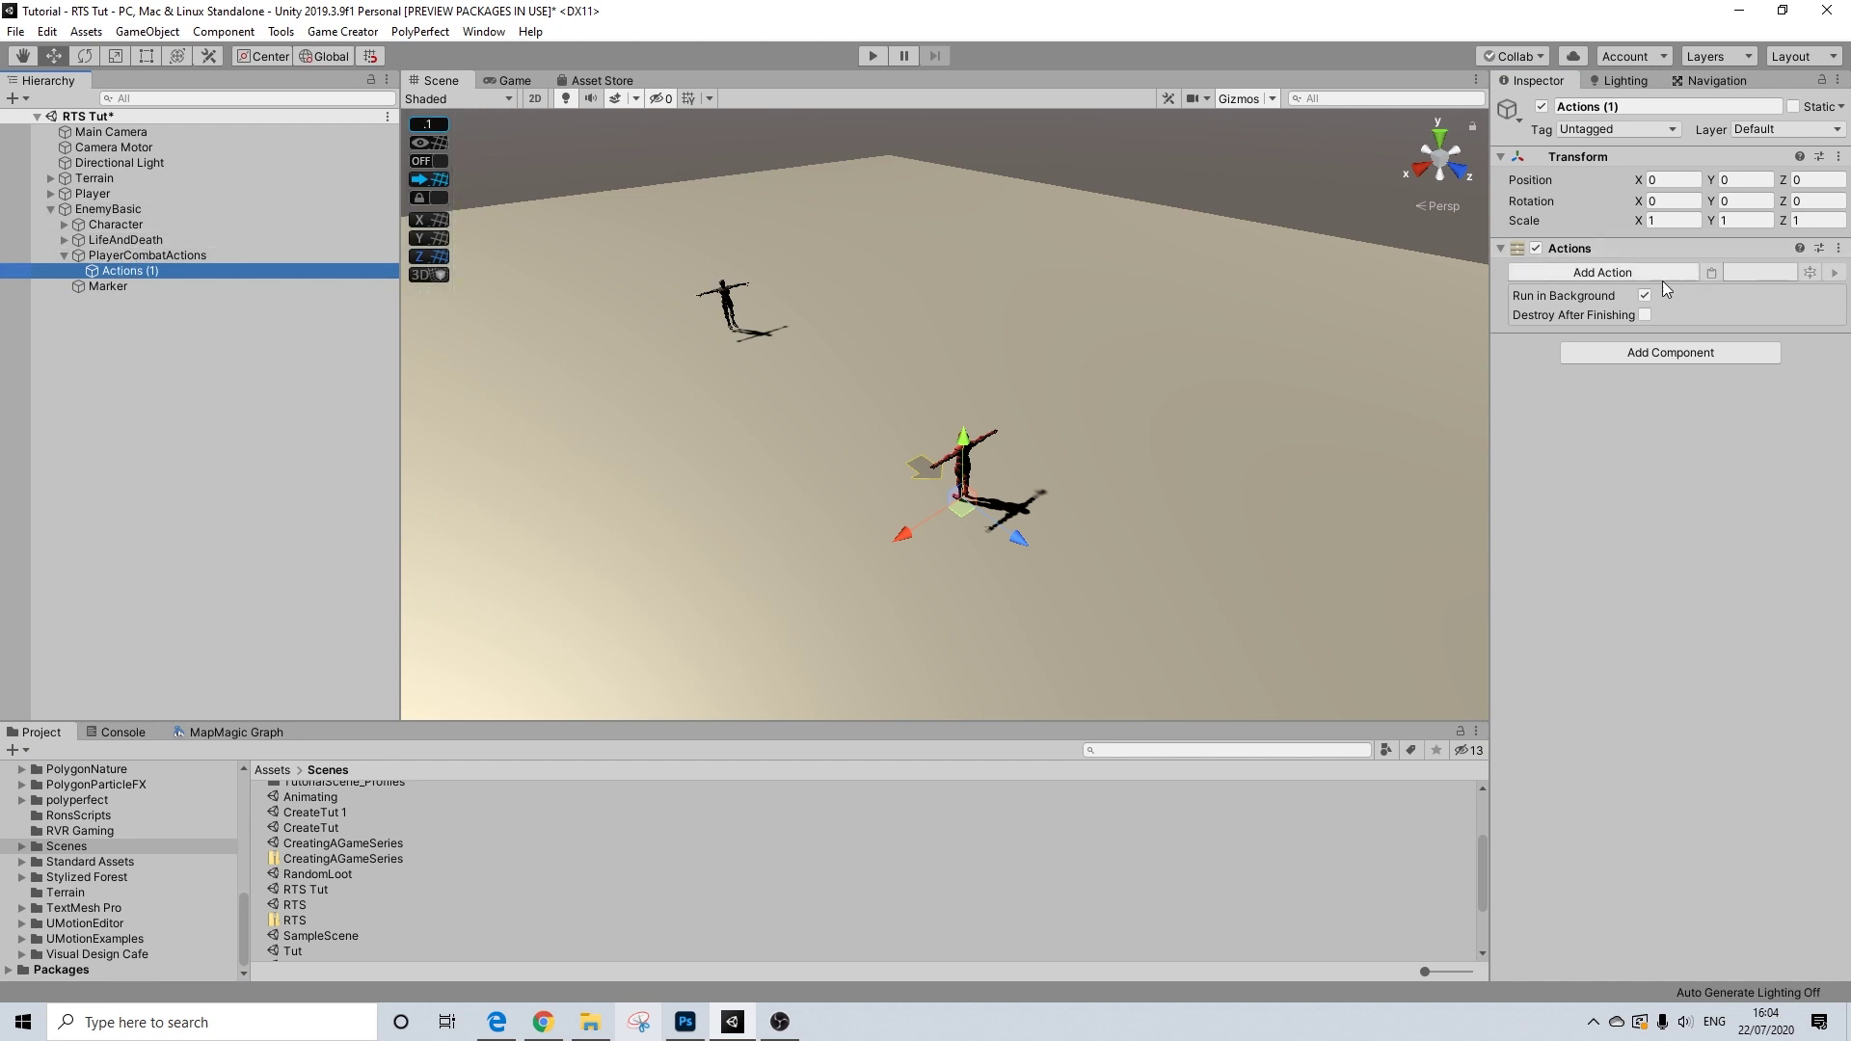
{"action": "left_click", "coordinate": [1634, 273]}
{"action": "type", "text": "set"}
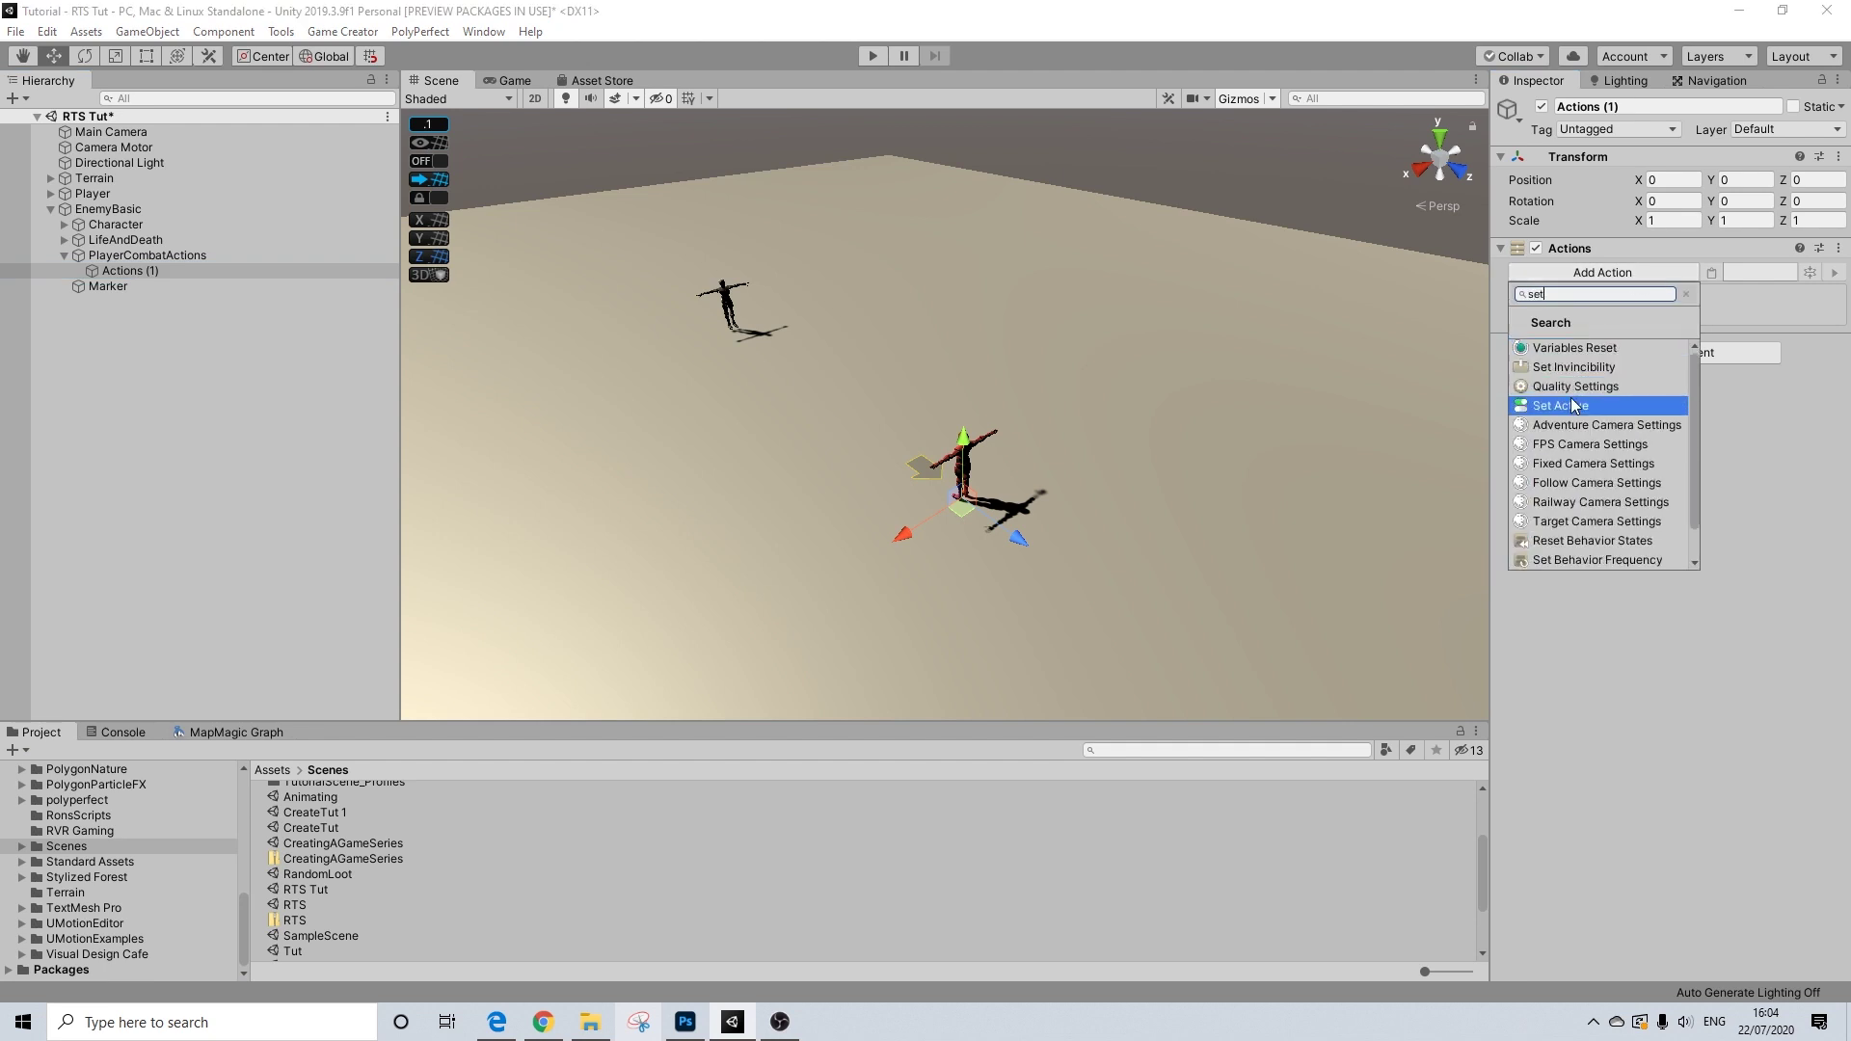
{"action": "type", "text": "target"}
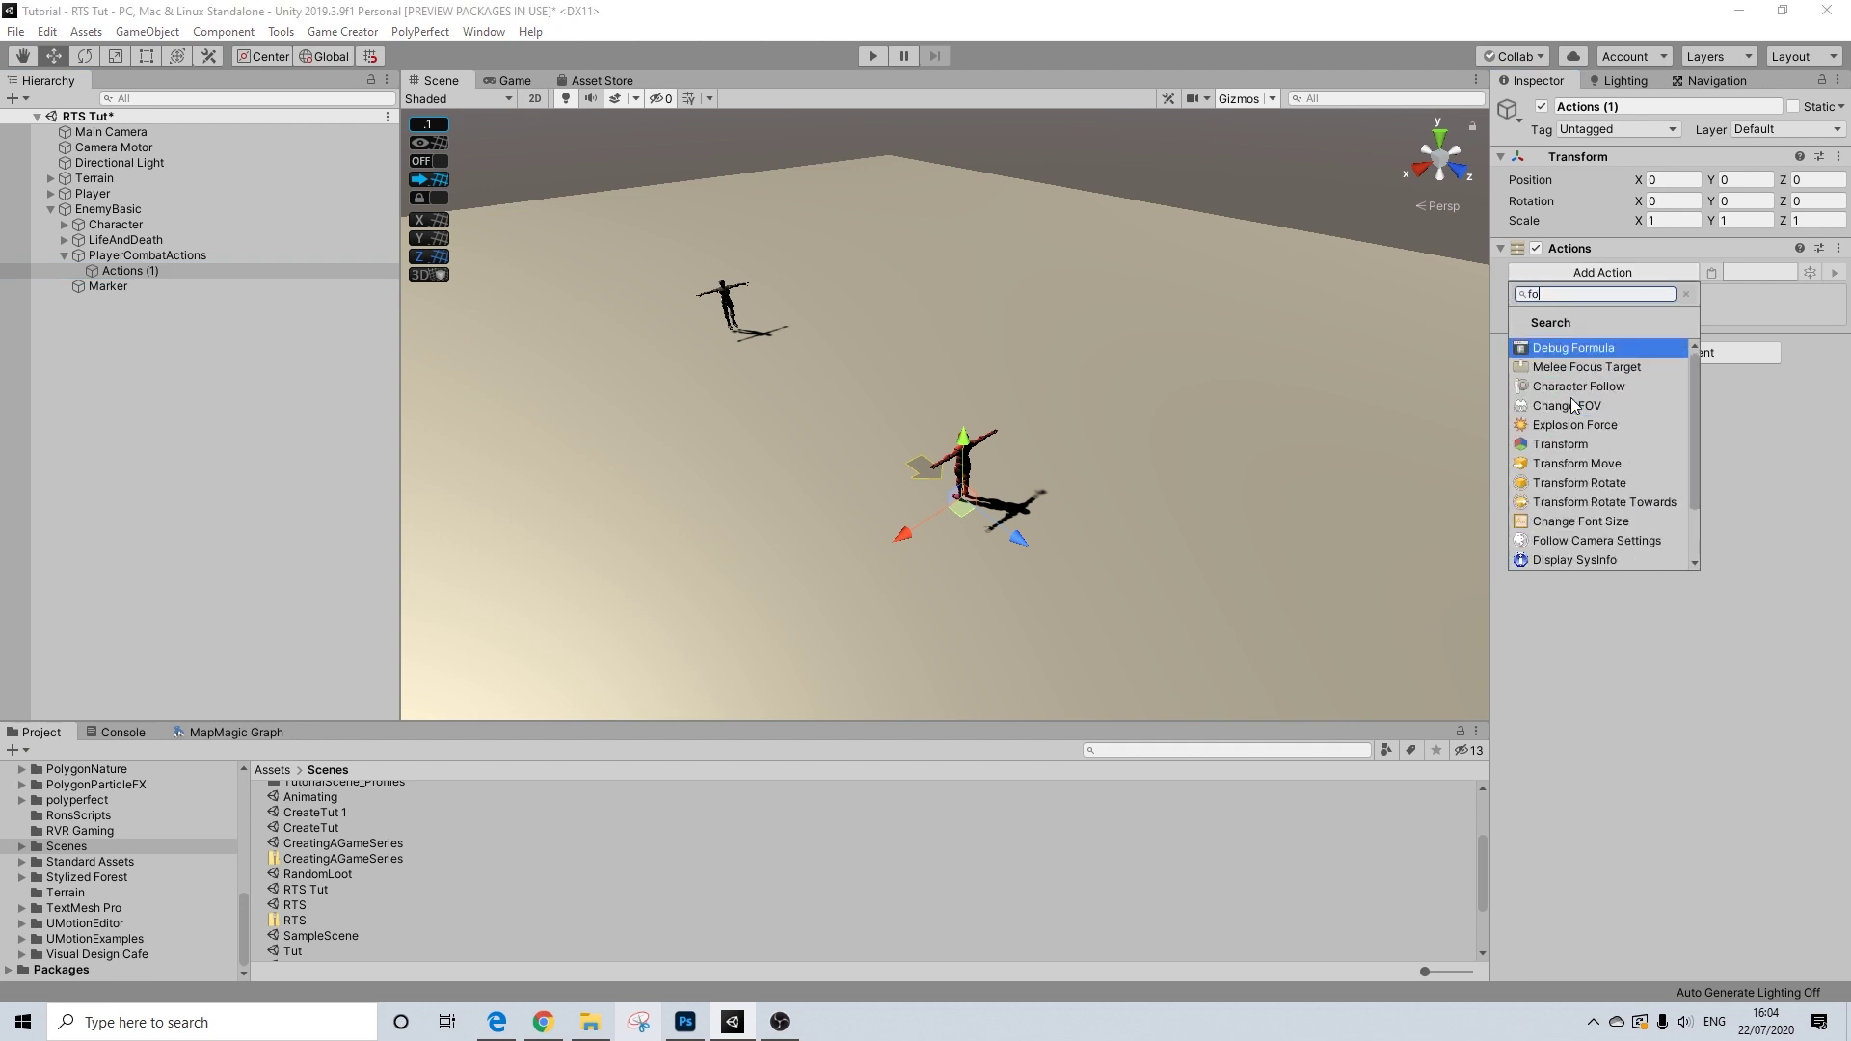
{"action": "key", "text": "Return"}
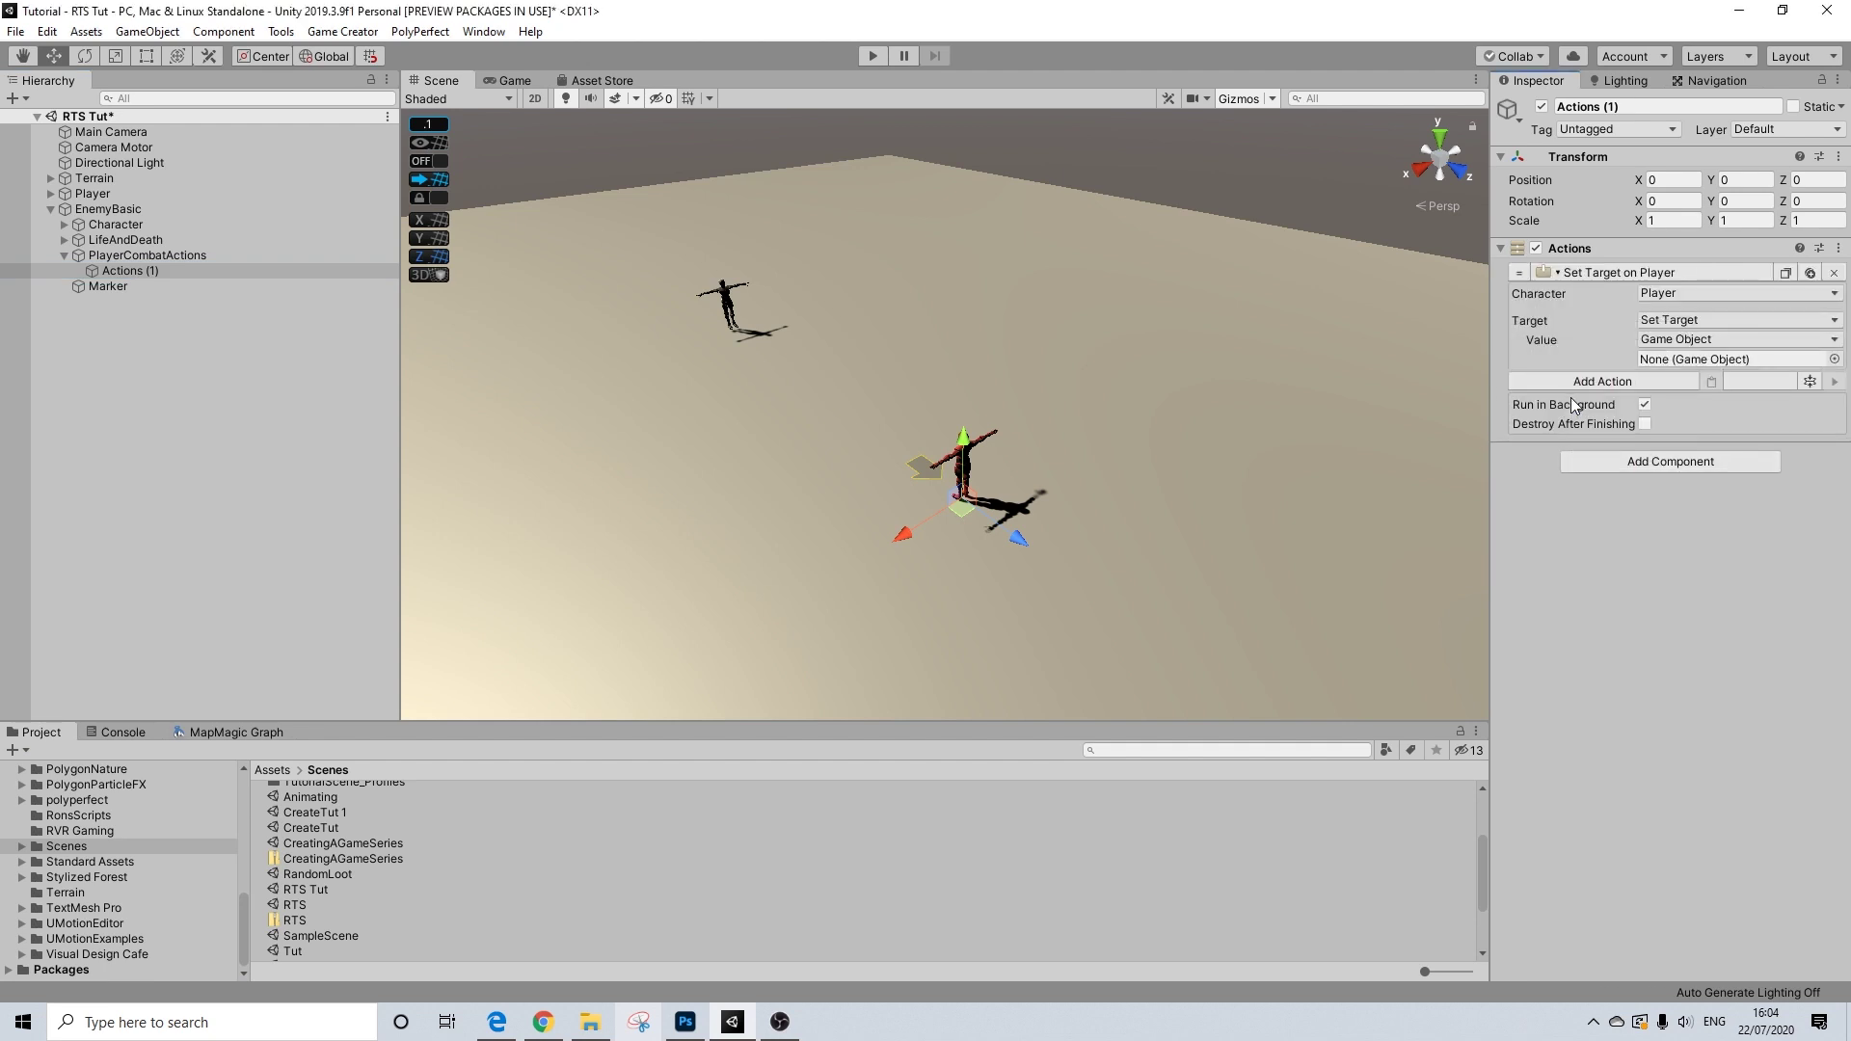
{"action": "left_click", "coordinate": [1667, 340]}
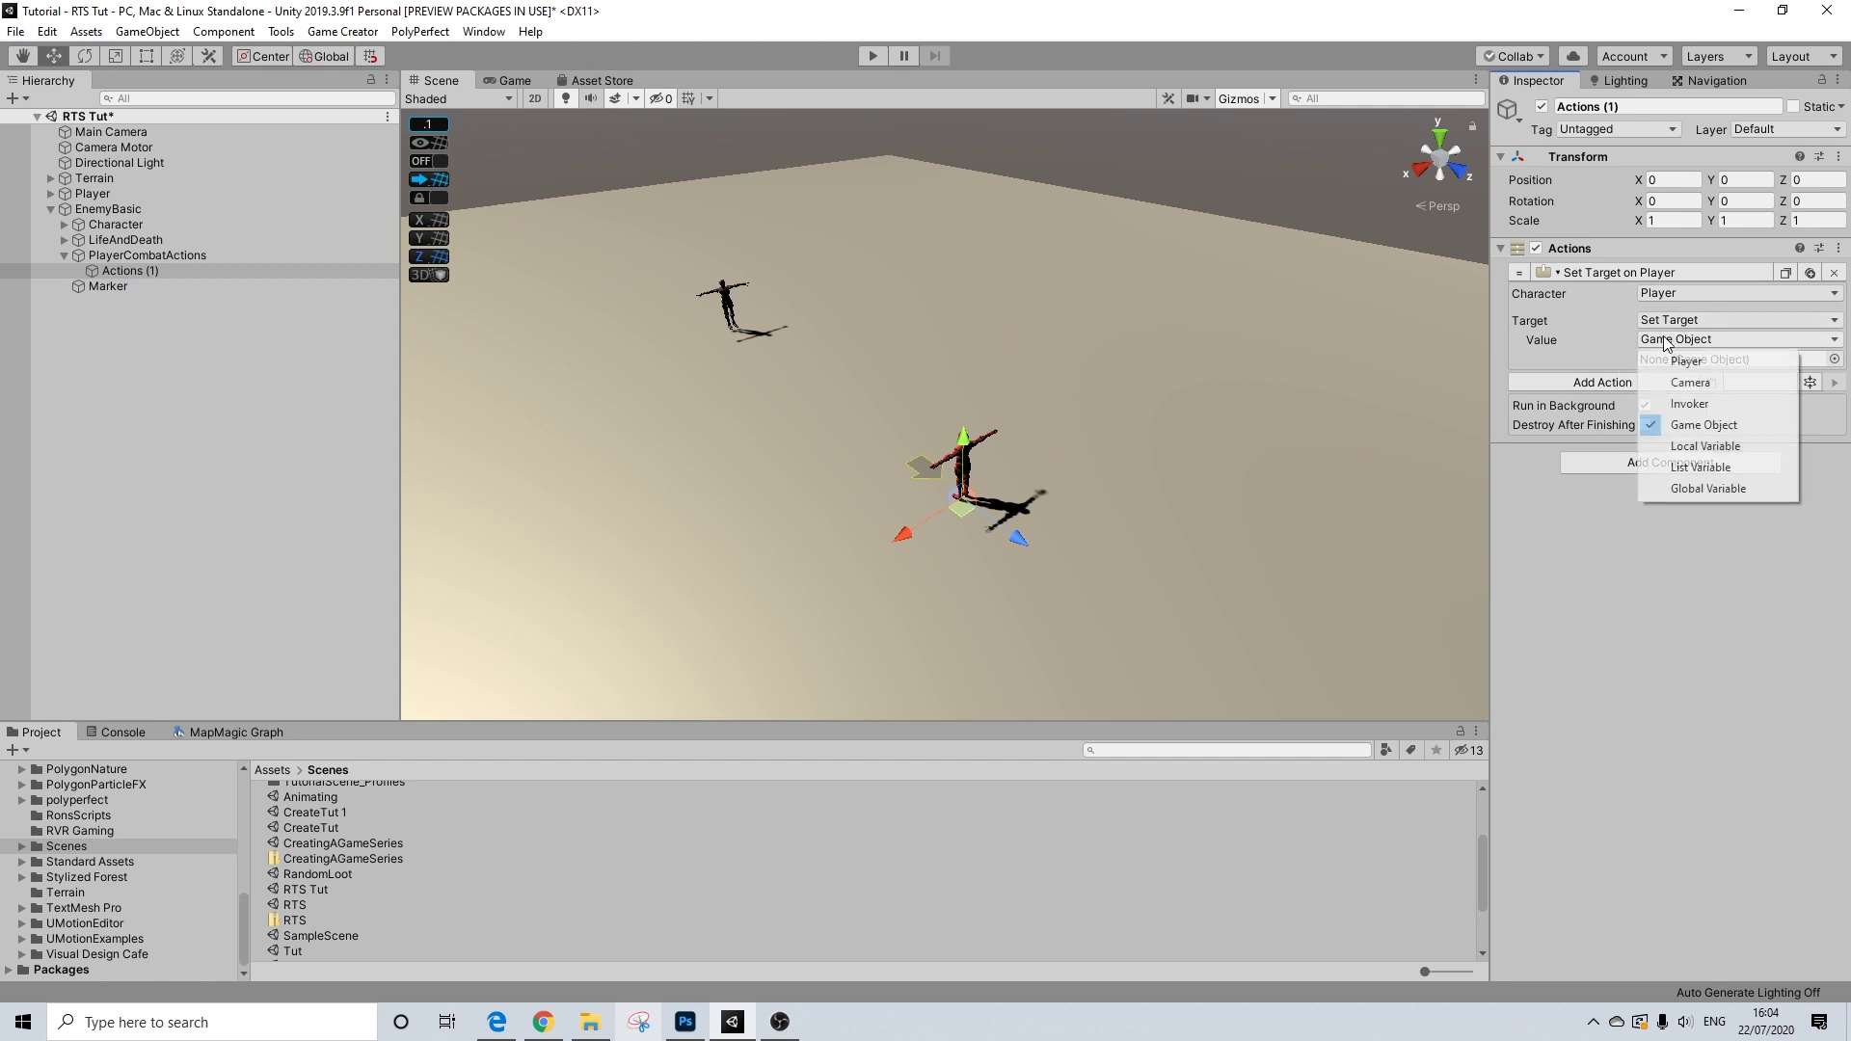
{"action": "left_click", "coordinate": [1667, 342]}
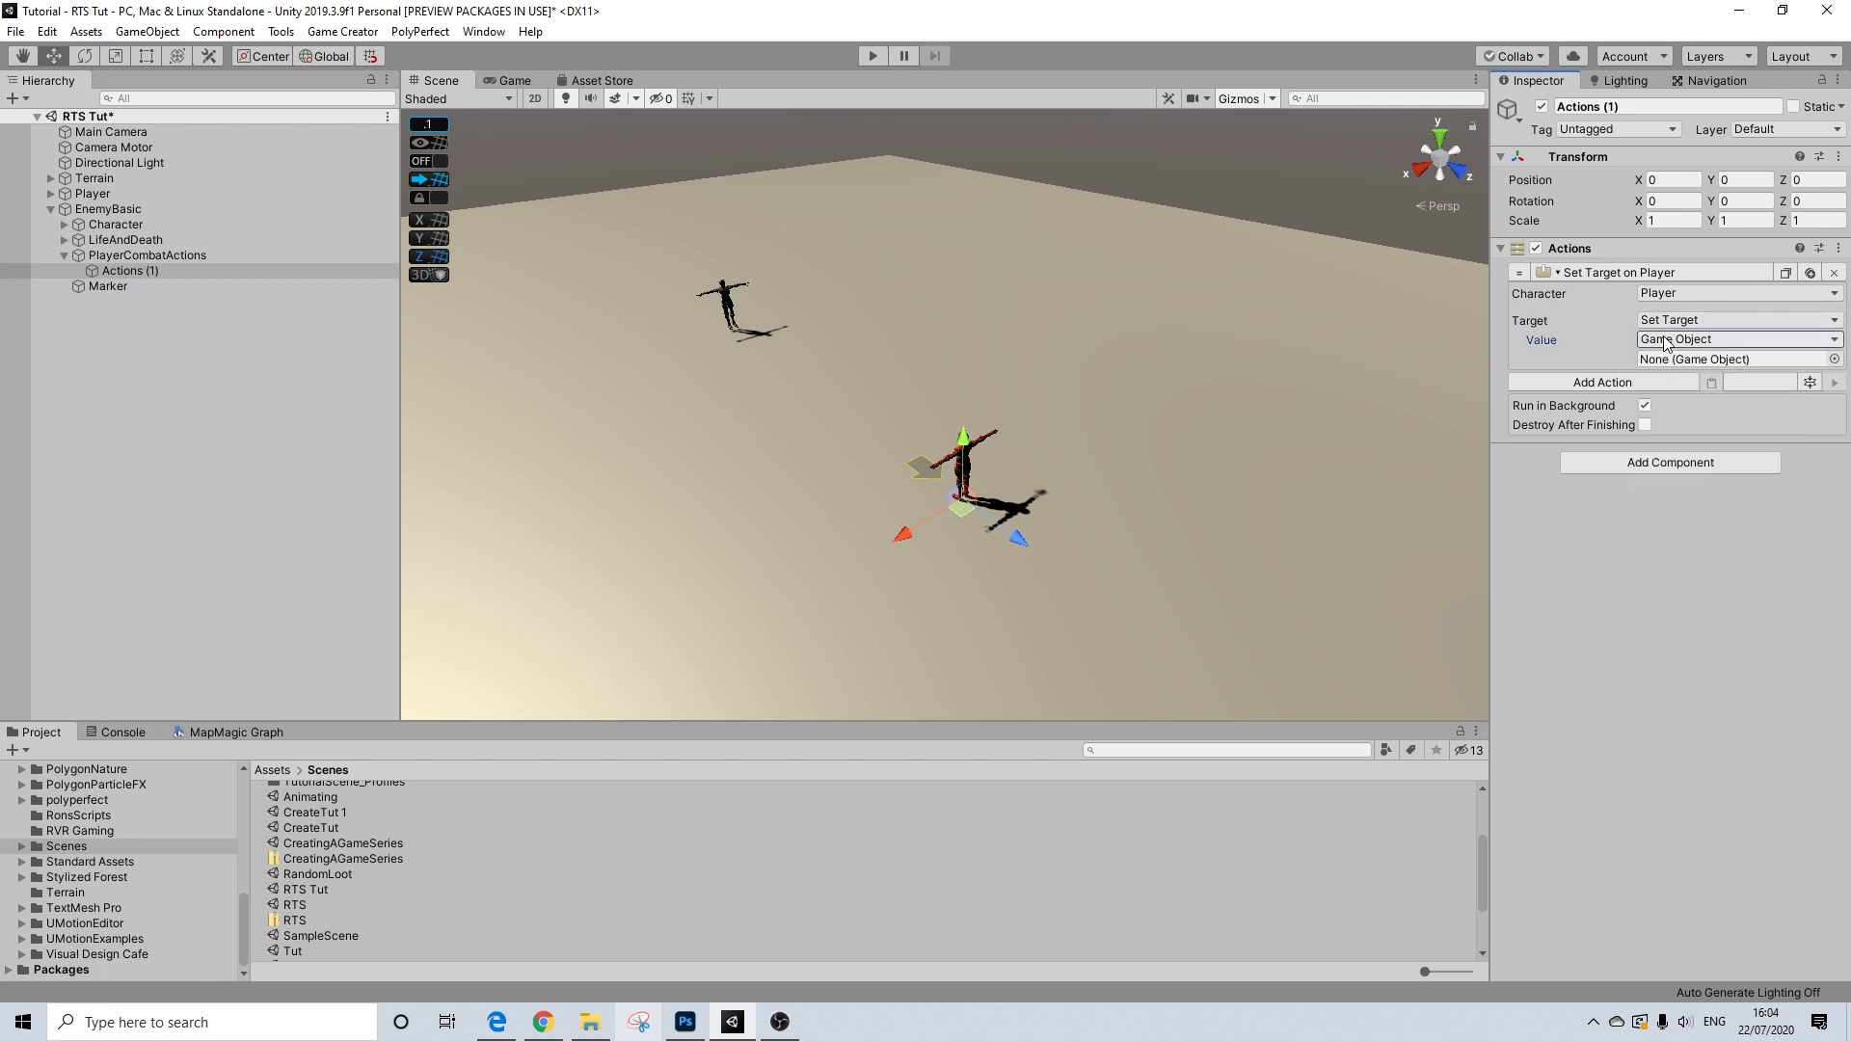
{"action": "left_click_drag", "start_coordinate": [121, 231], "coordinate": [301, 165]}
{"action": "left_click", "coordinate": [116, 210]}
{"action": "left_click_drag", "start_coordinate": [115, 210], "coordinate": [1679, 360]}
- Add Input Melee Attack, a 0.5-second Wait and Restart Actions to the new list
{"action": "left_click", "coordinate": [1627, 382]}
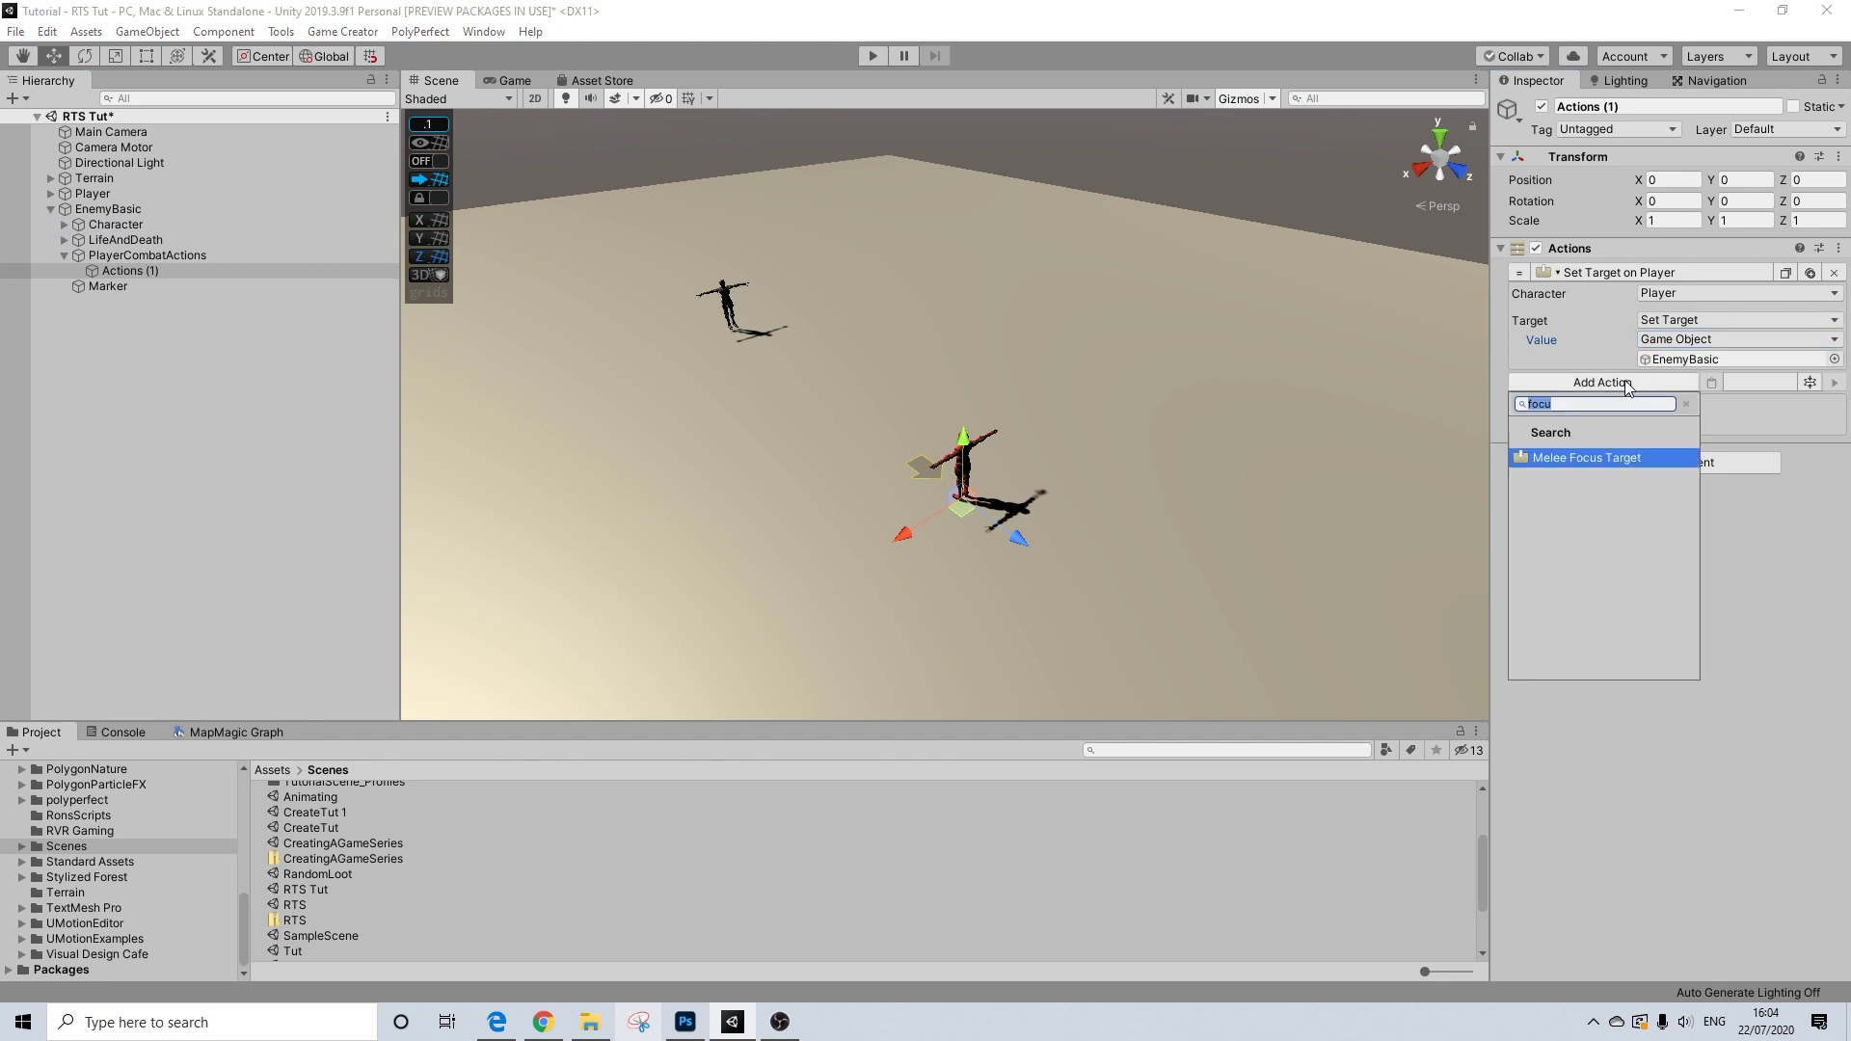
{"action": "type", "text": "inpu"}
{"action": "key", "text": "Return"}
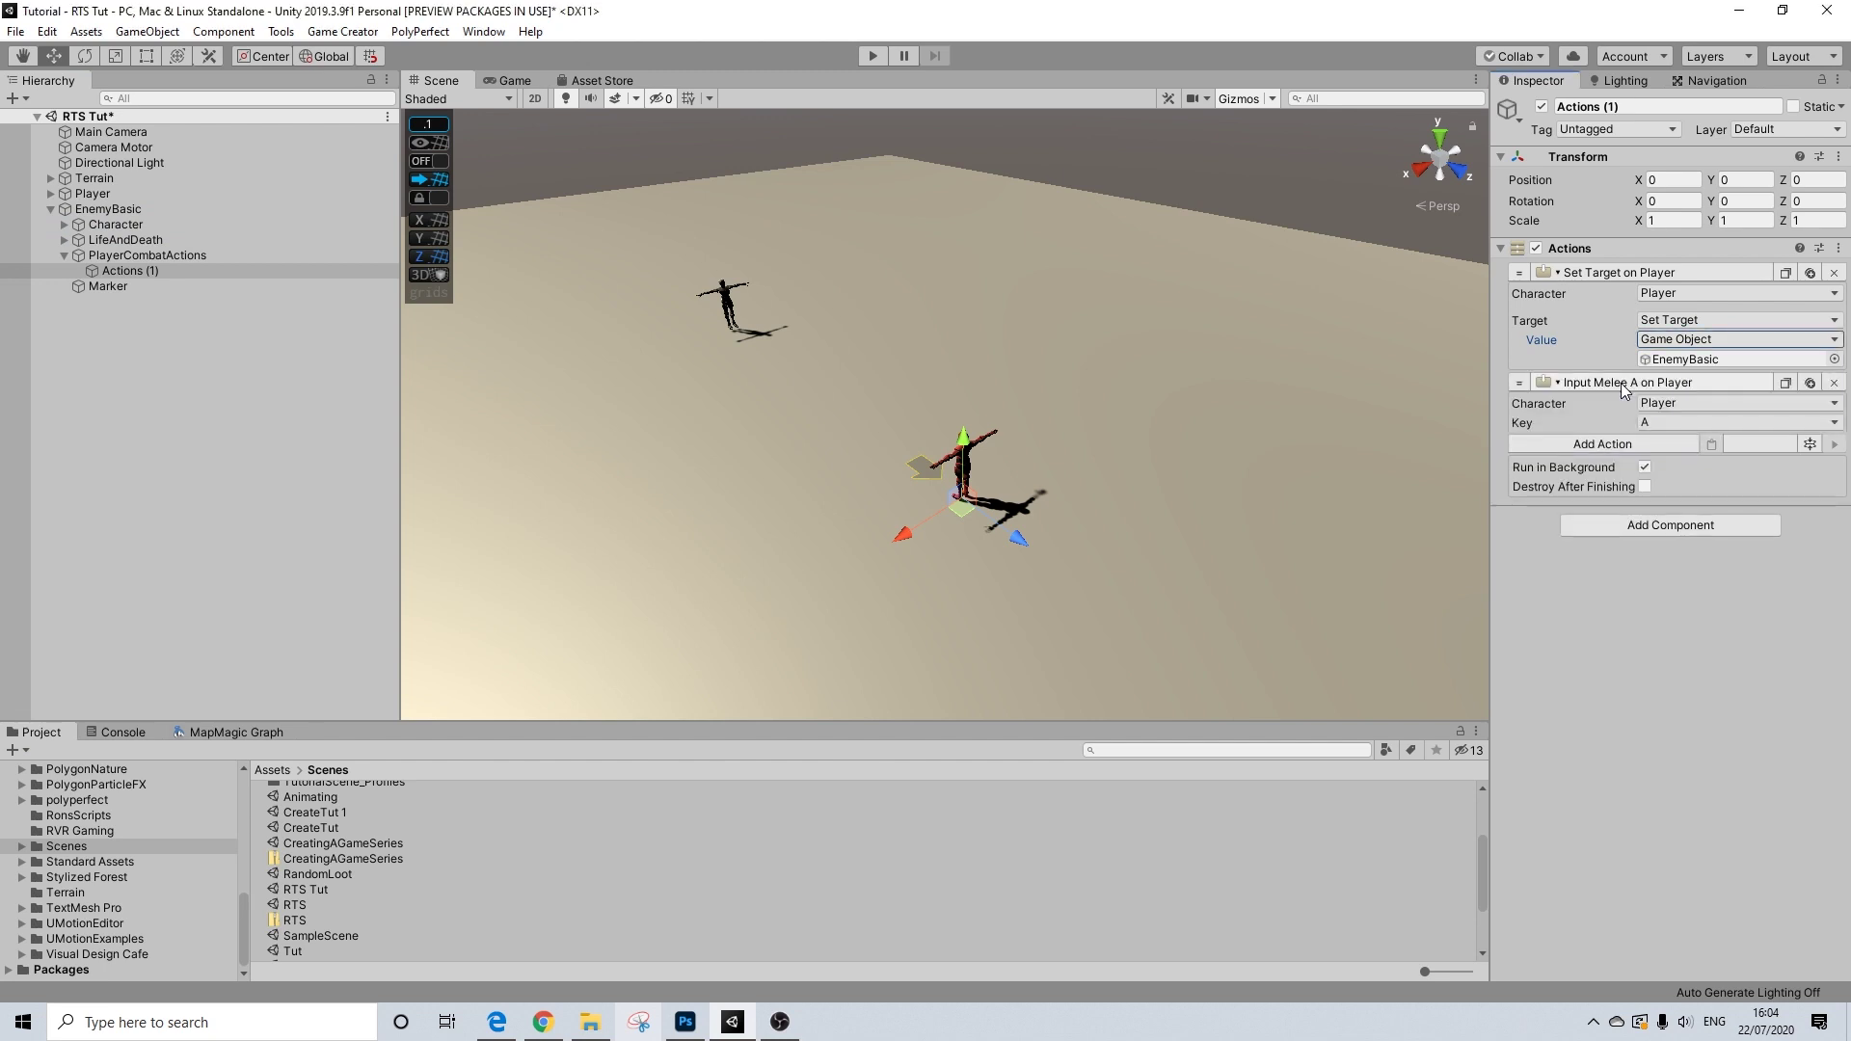
{"action": "left_click", "coordinate": [1564, 446]}
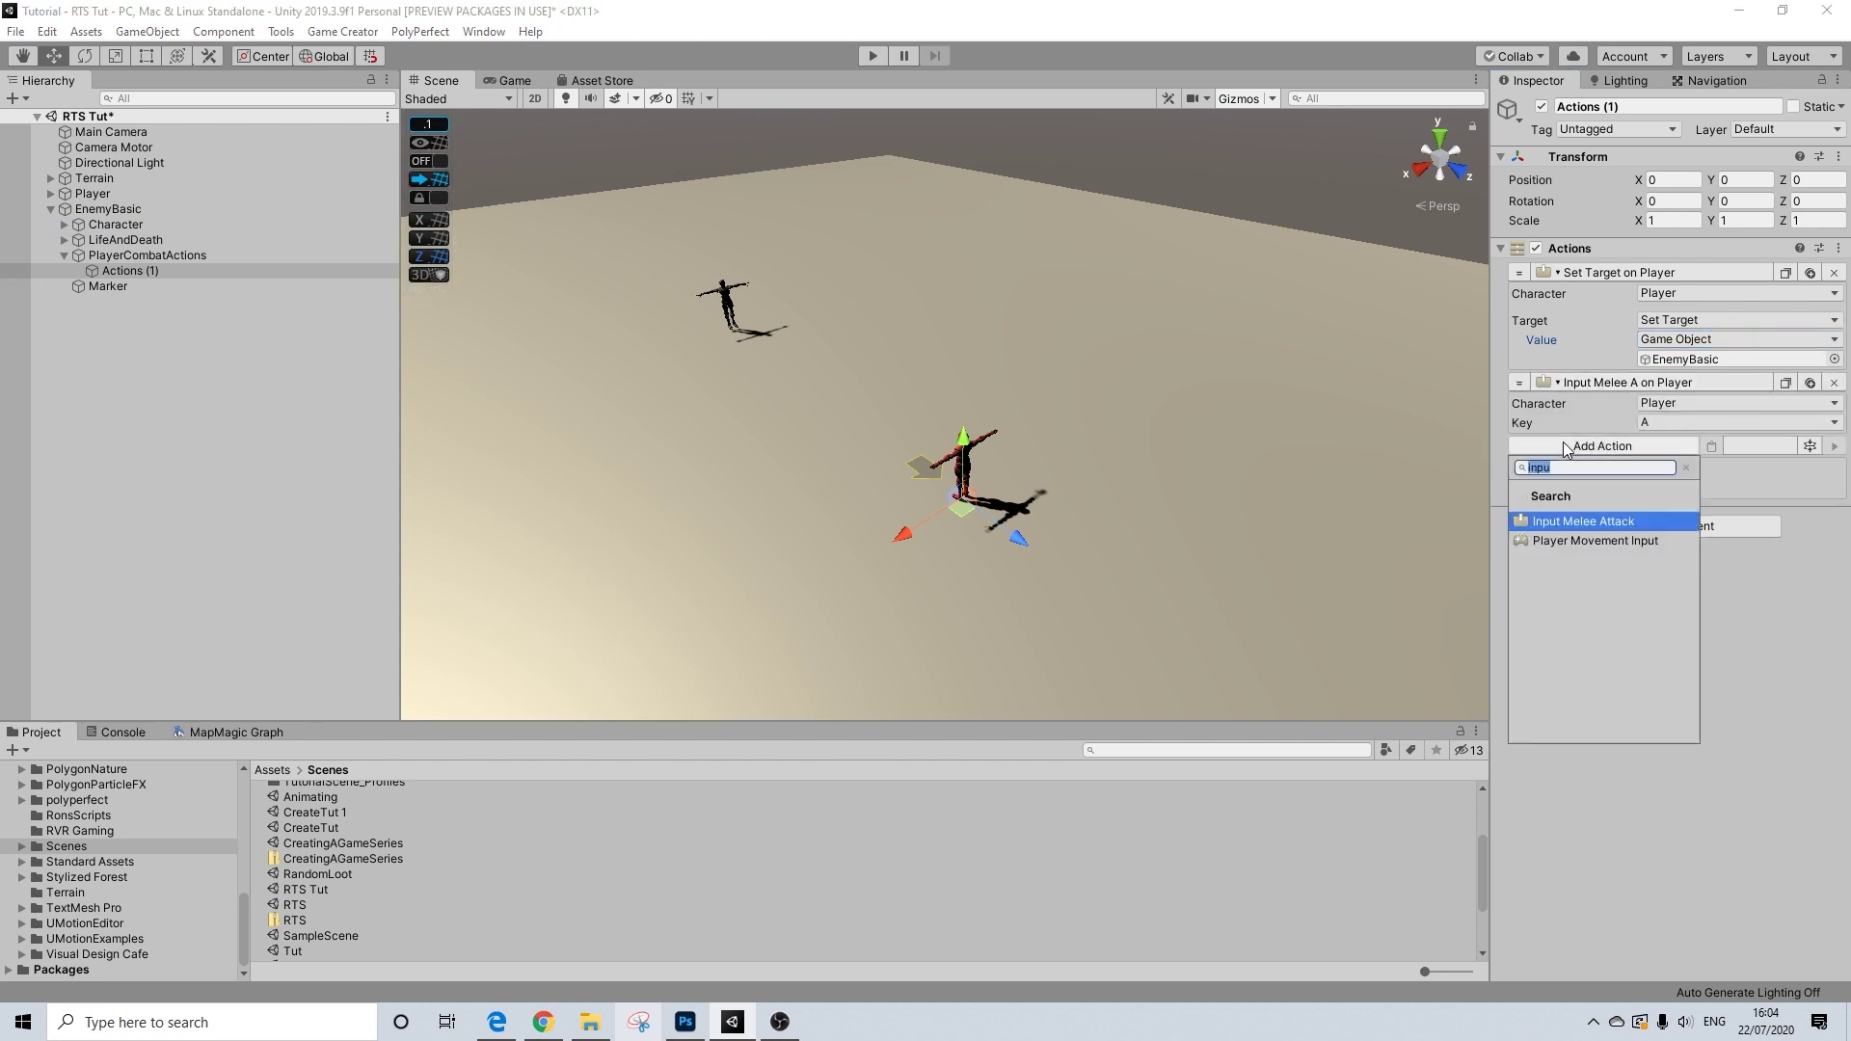
{"action": "type", "text": "wait"}
{"action": "key", "text": "Return"}
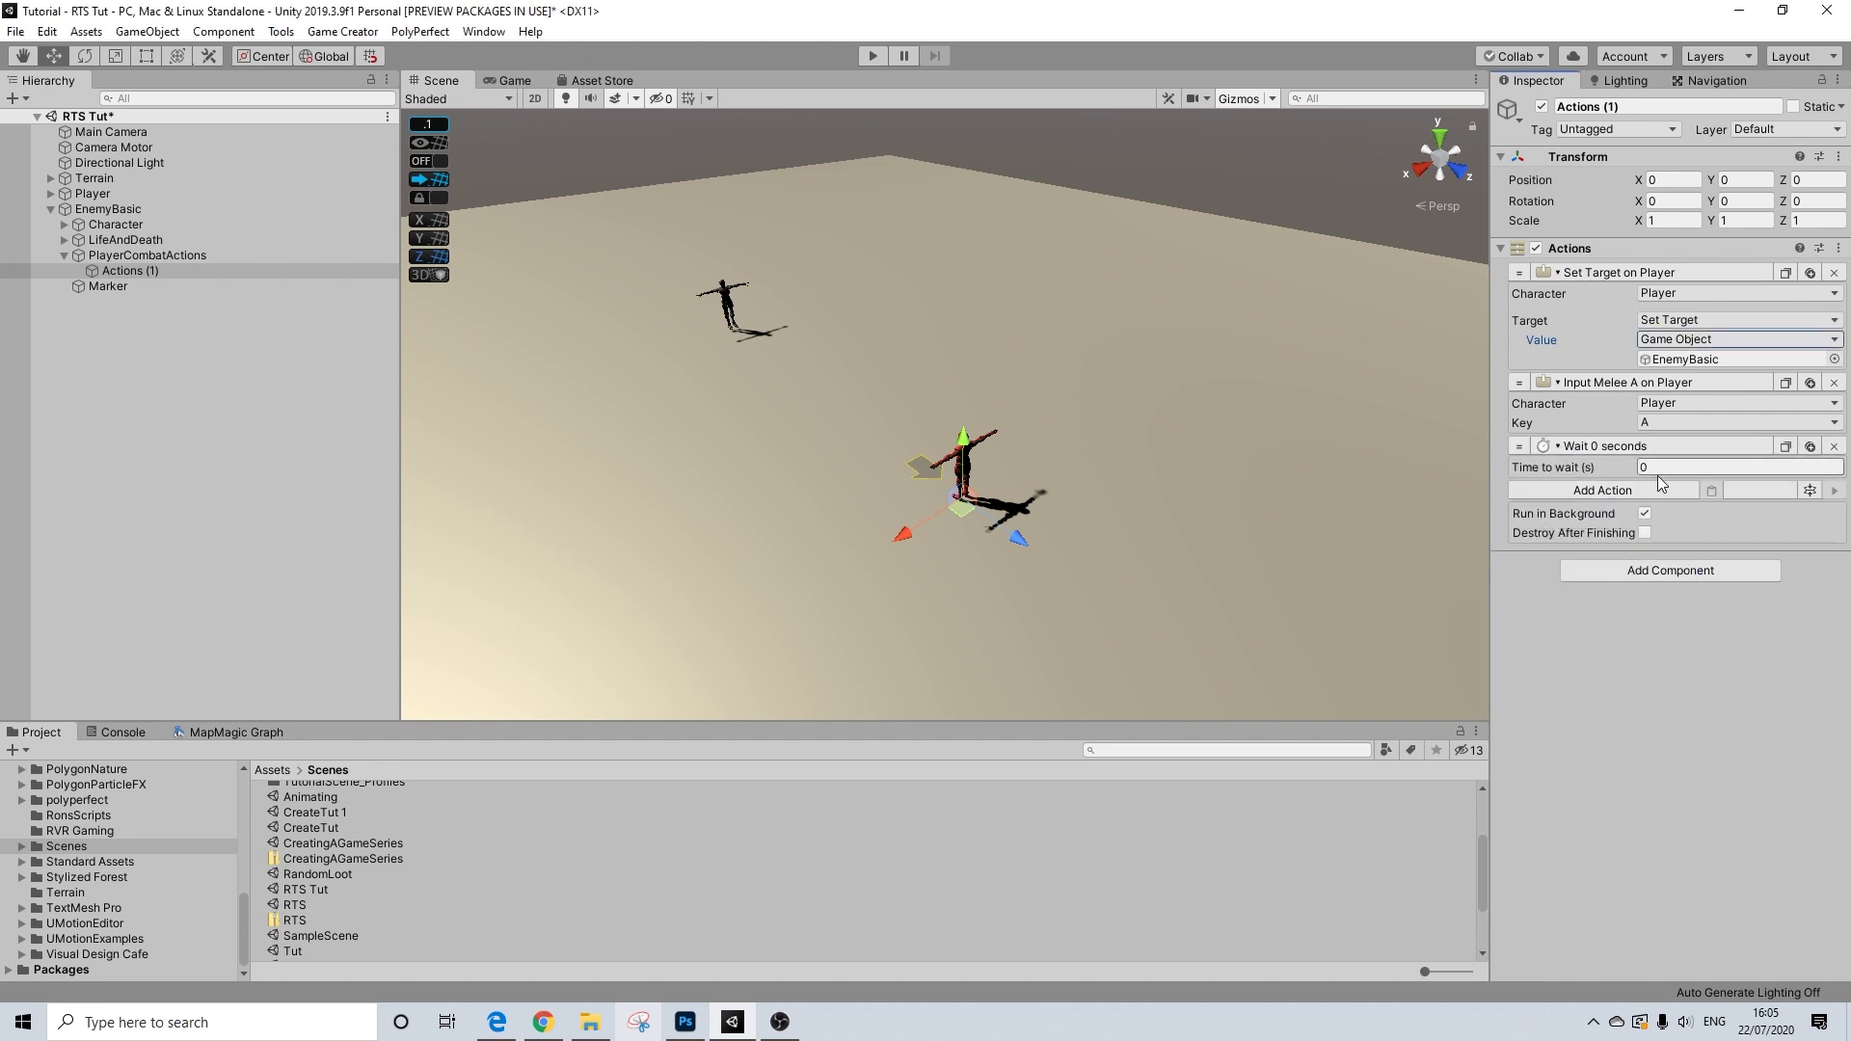
{"action": "left_click", "coordinate": [1665, 466]}
{"action": "type", "text": ".5"}
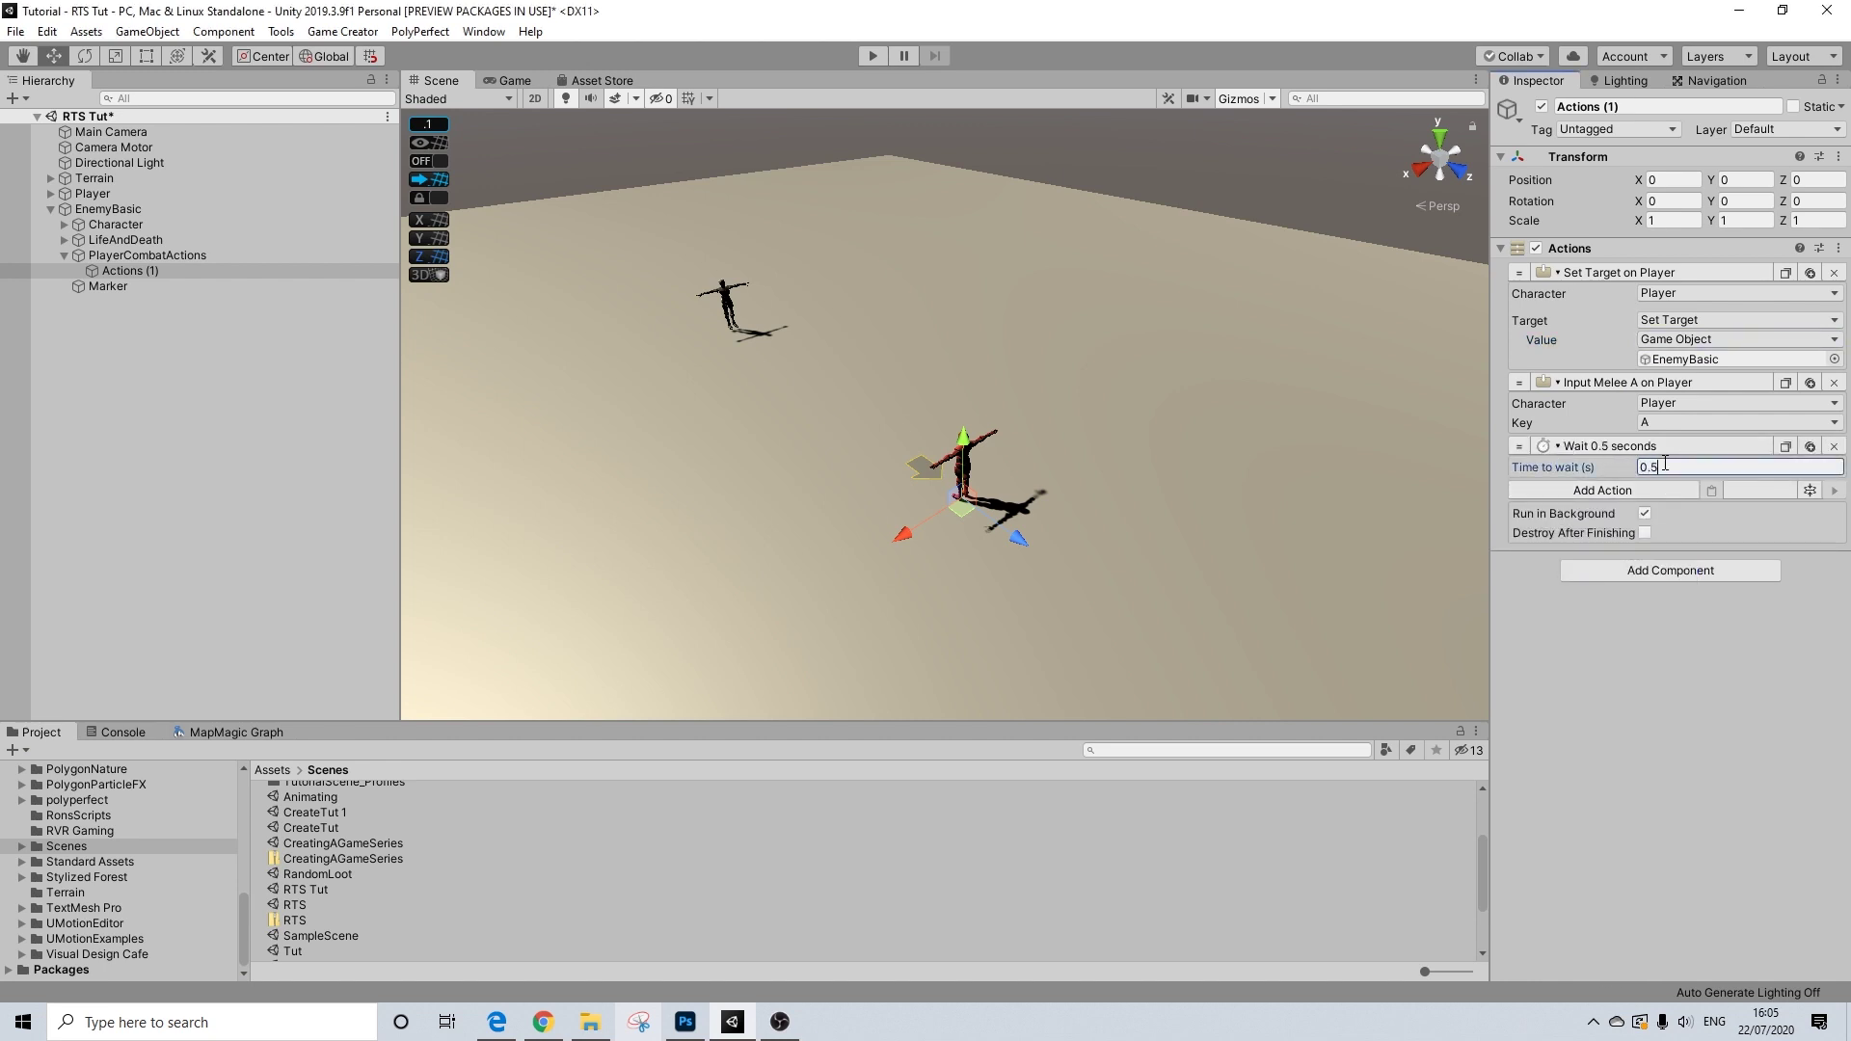
{"action": "left_click", "coordinate": [1626, 491]}
{"action": "type", "text": "res"}
{"action": "left_click", "coordinate": [1554, 623]}
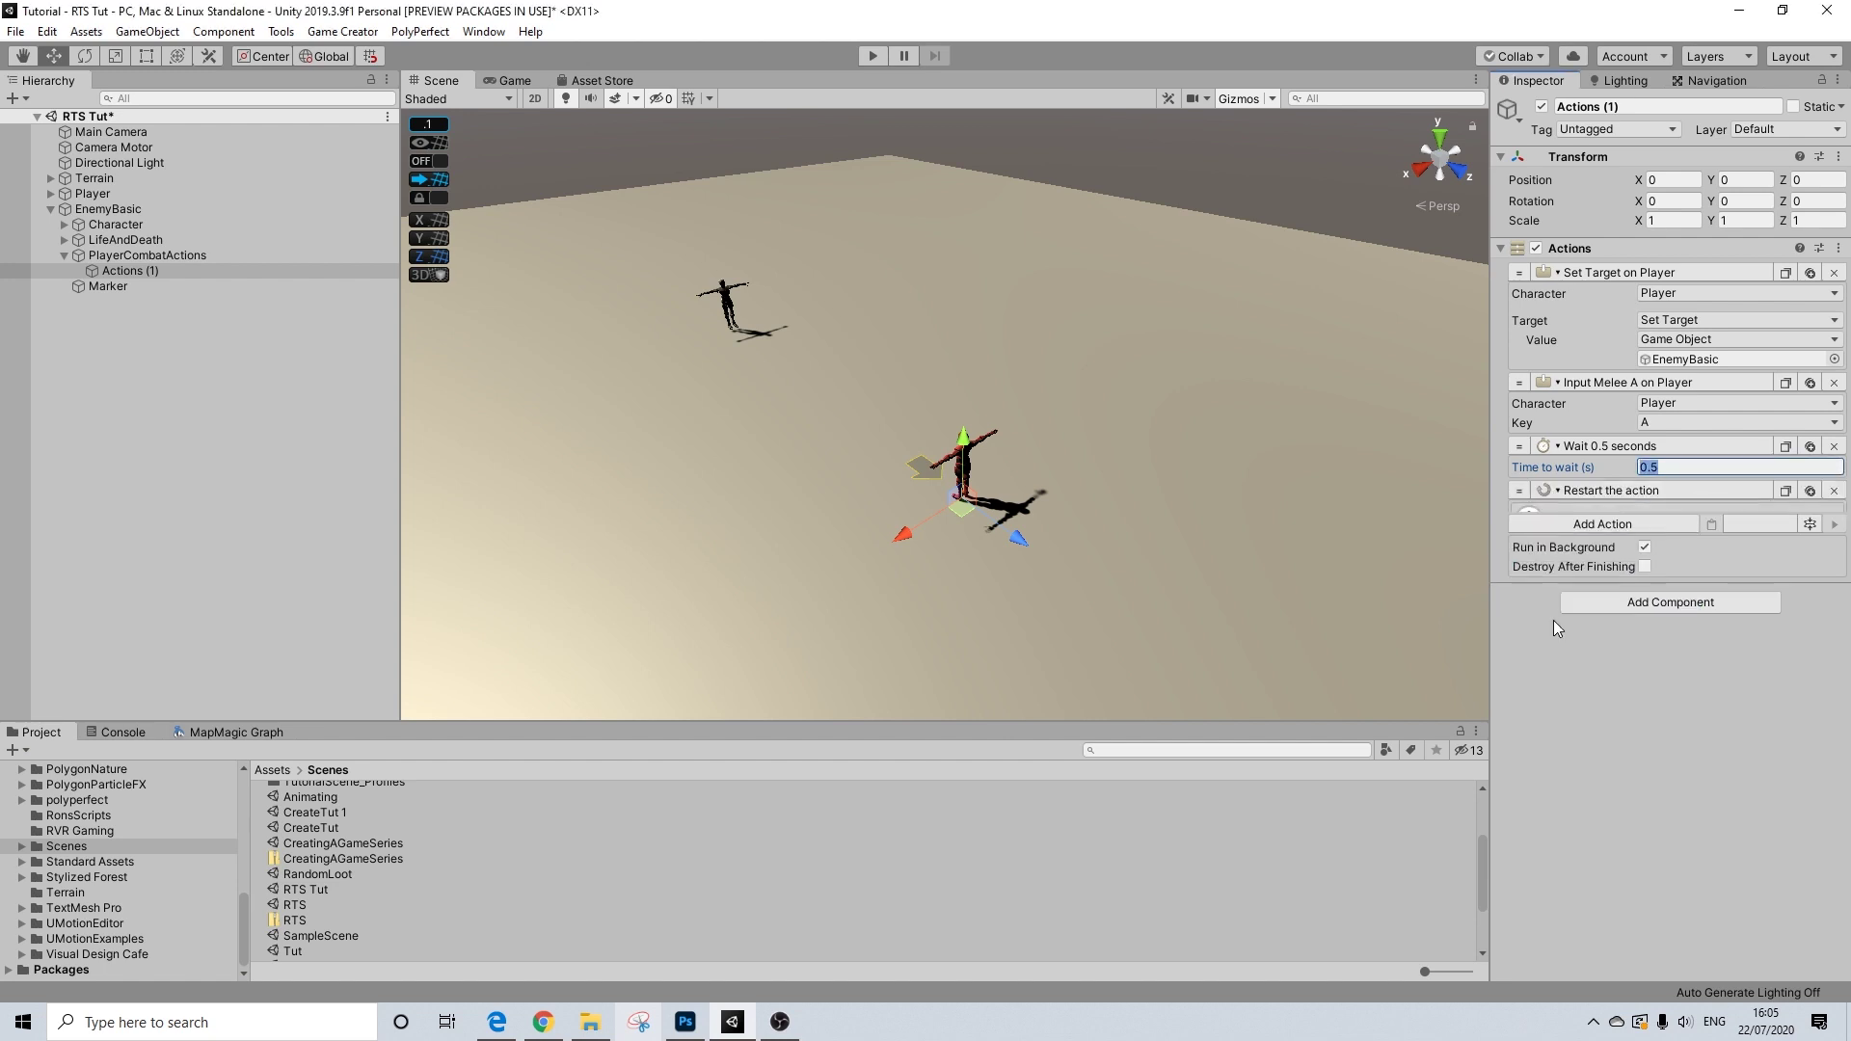
{"action": "left_click", "coordinate": [103, 252]}
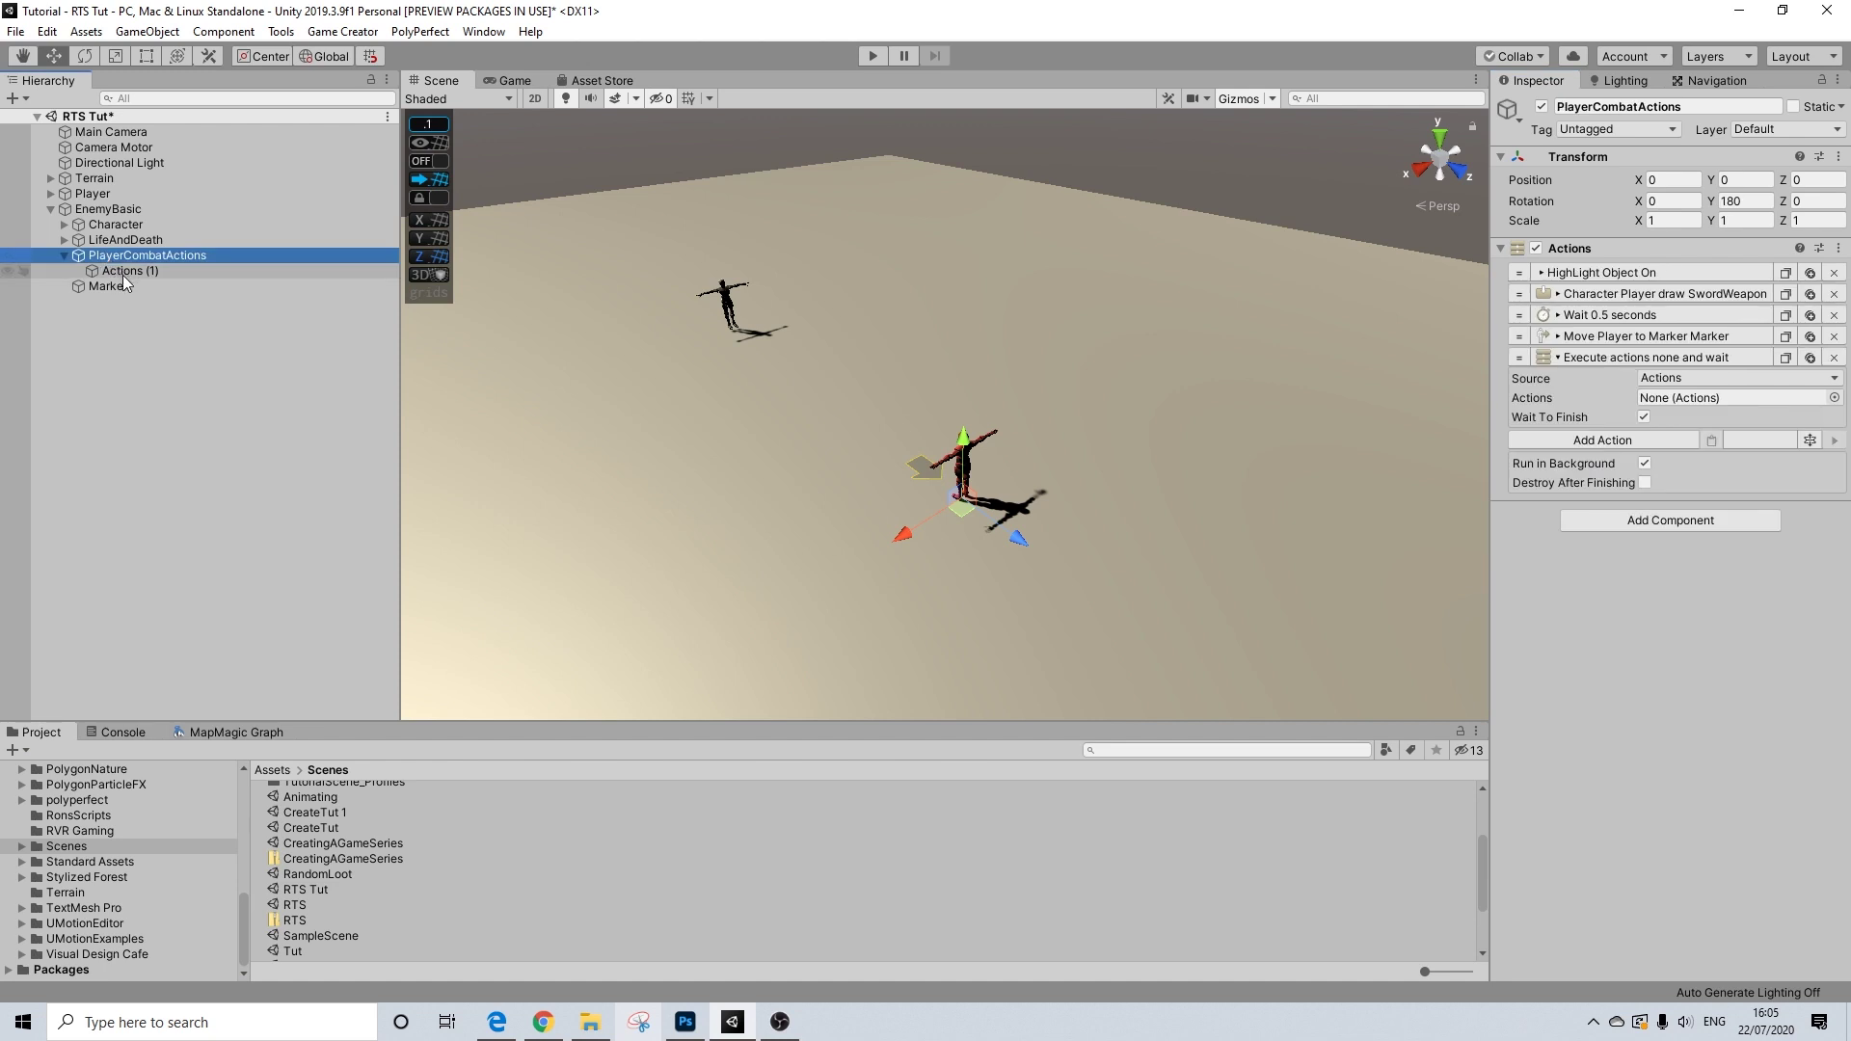
- Look over PlayerCombatActions and LifeAndDeath, then select Actions (1) to review its four actions
{"action": "left_click", "coordinate": [124, 275]}
{"action": "left_click", "coordinate": [128, 255]}
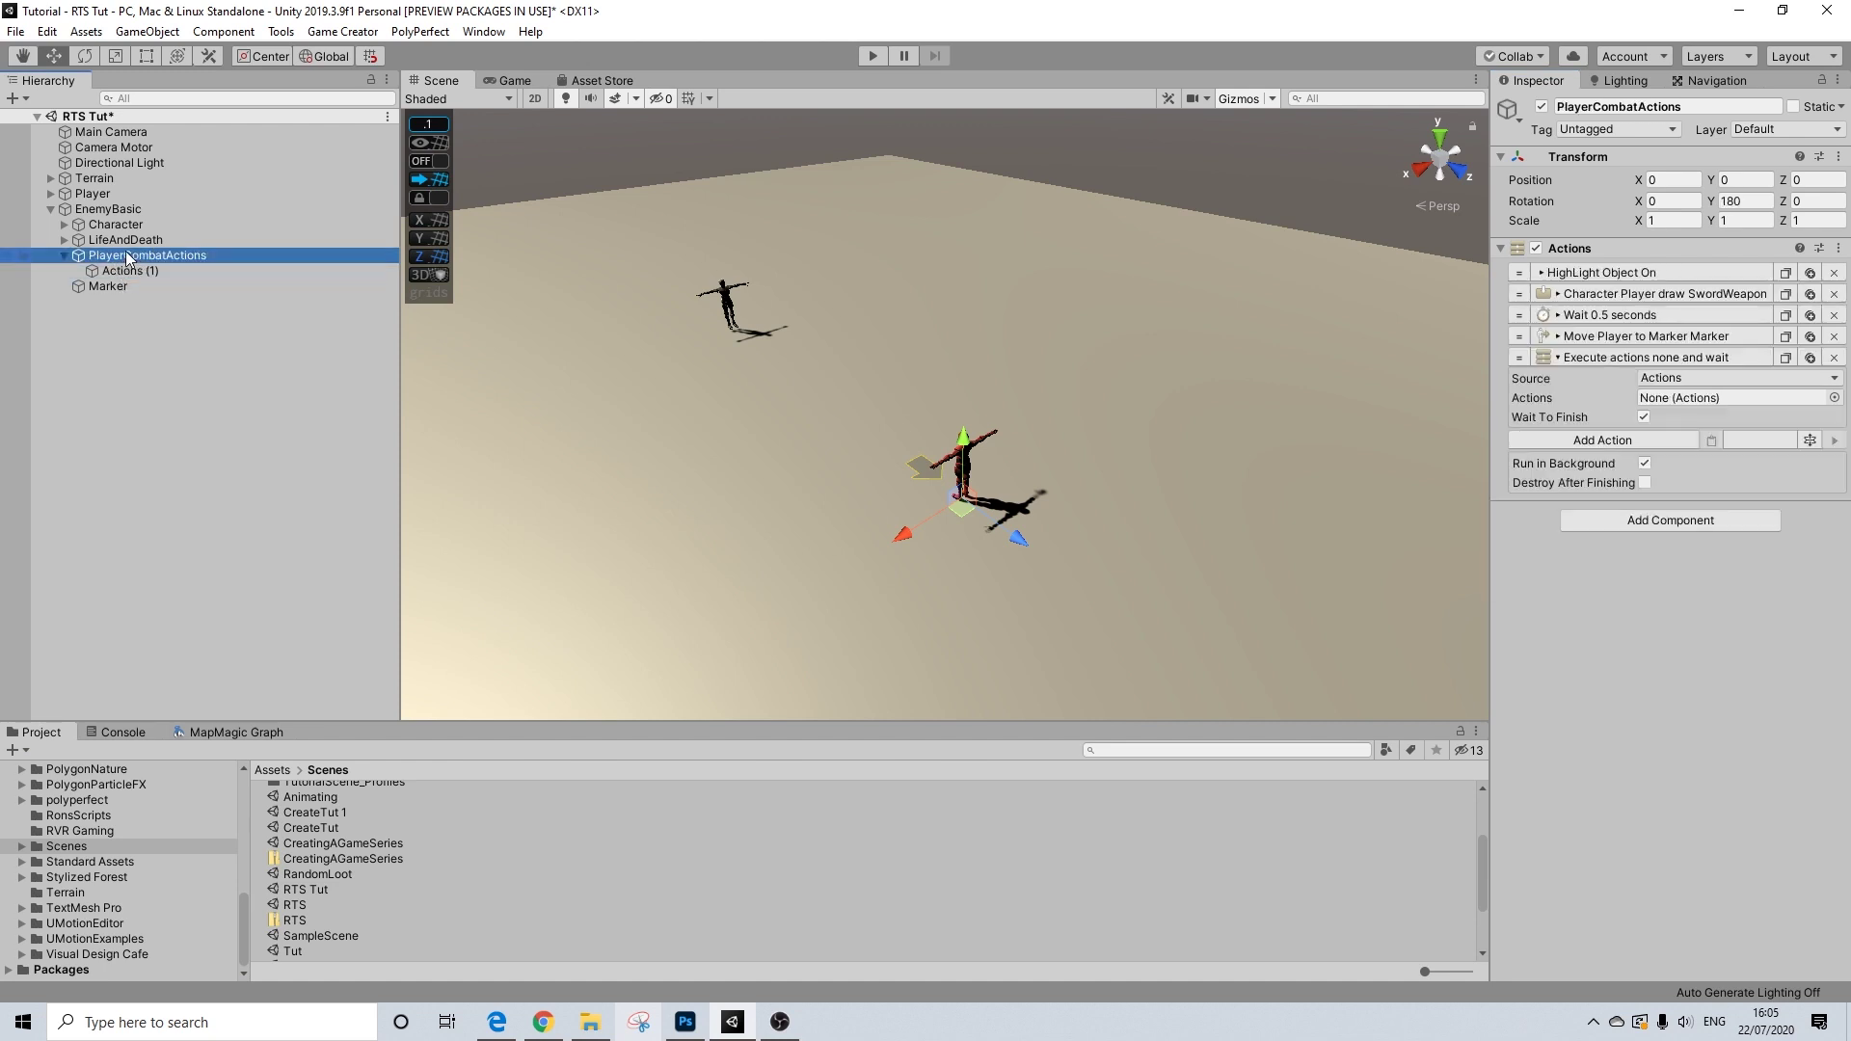
{"action": "left_click", "coordinate": [122, 244]}
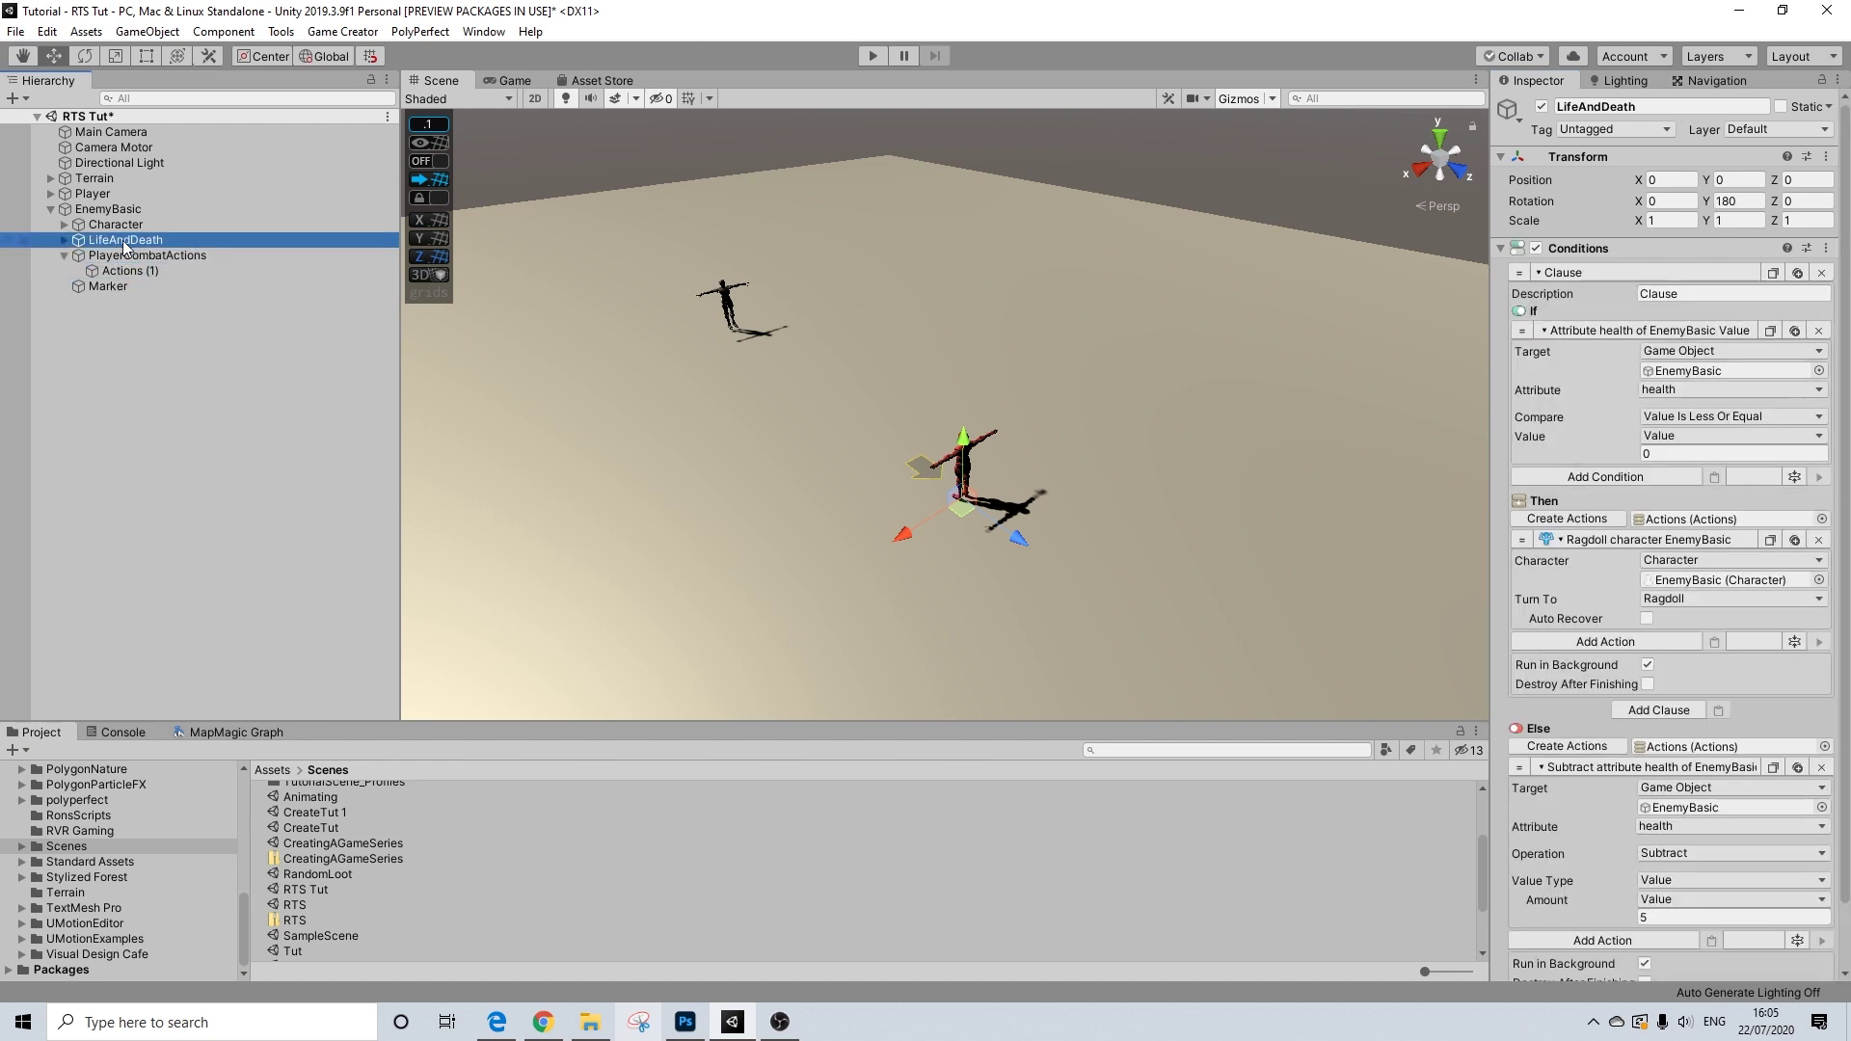
{"action": "scroll", "coordinate": [1738, 741], "scroll_direction": "down", "scroll_amount": 2}
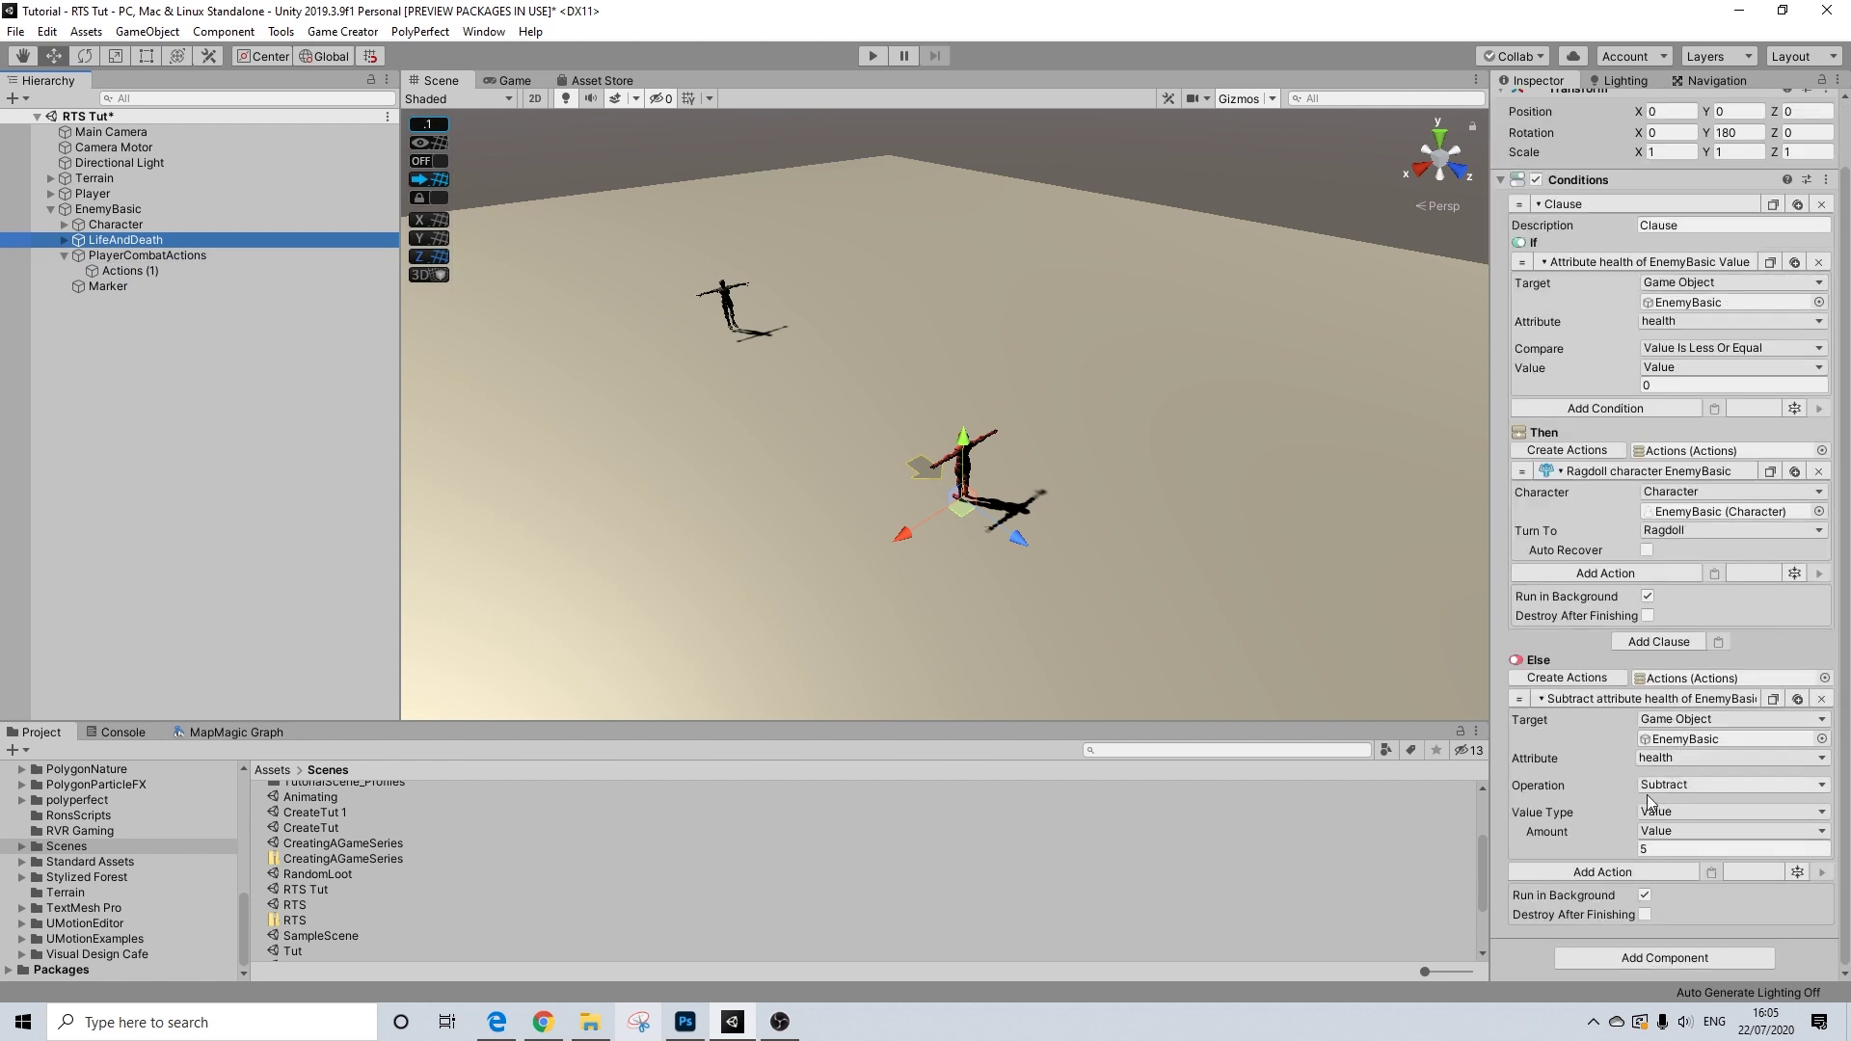
{"action": "left_click", "coordinate": [127, 252]}
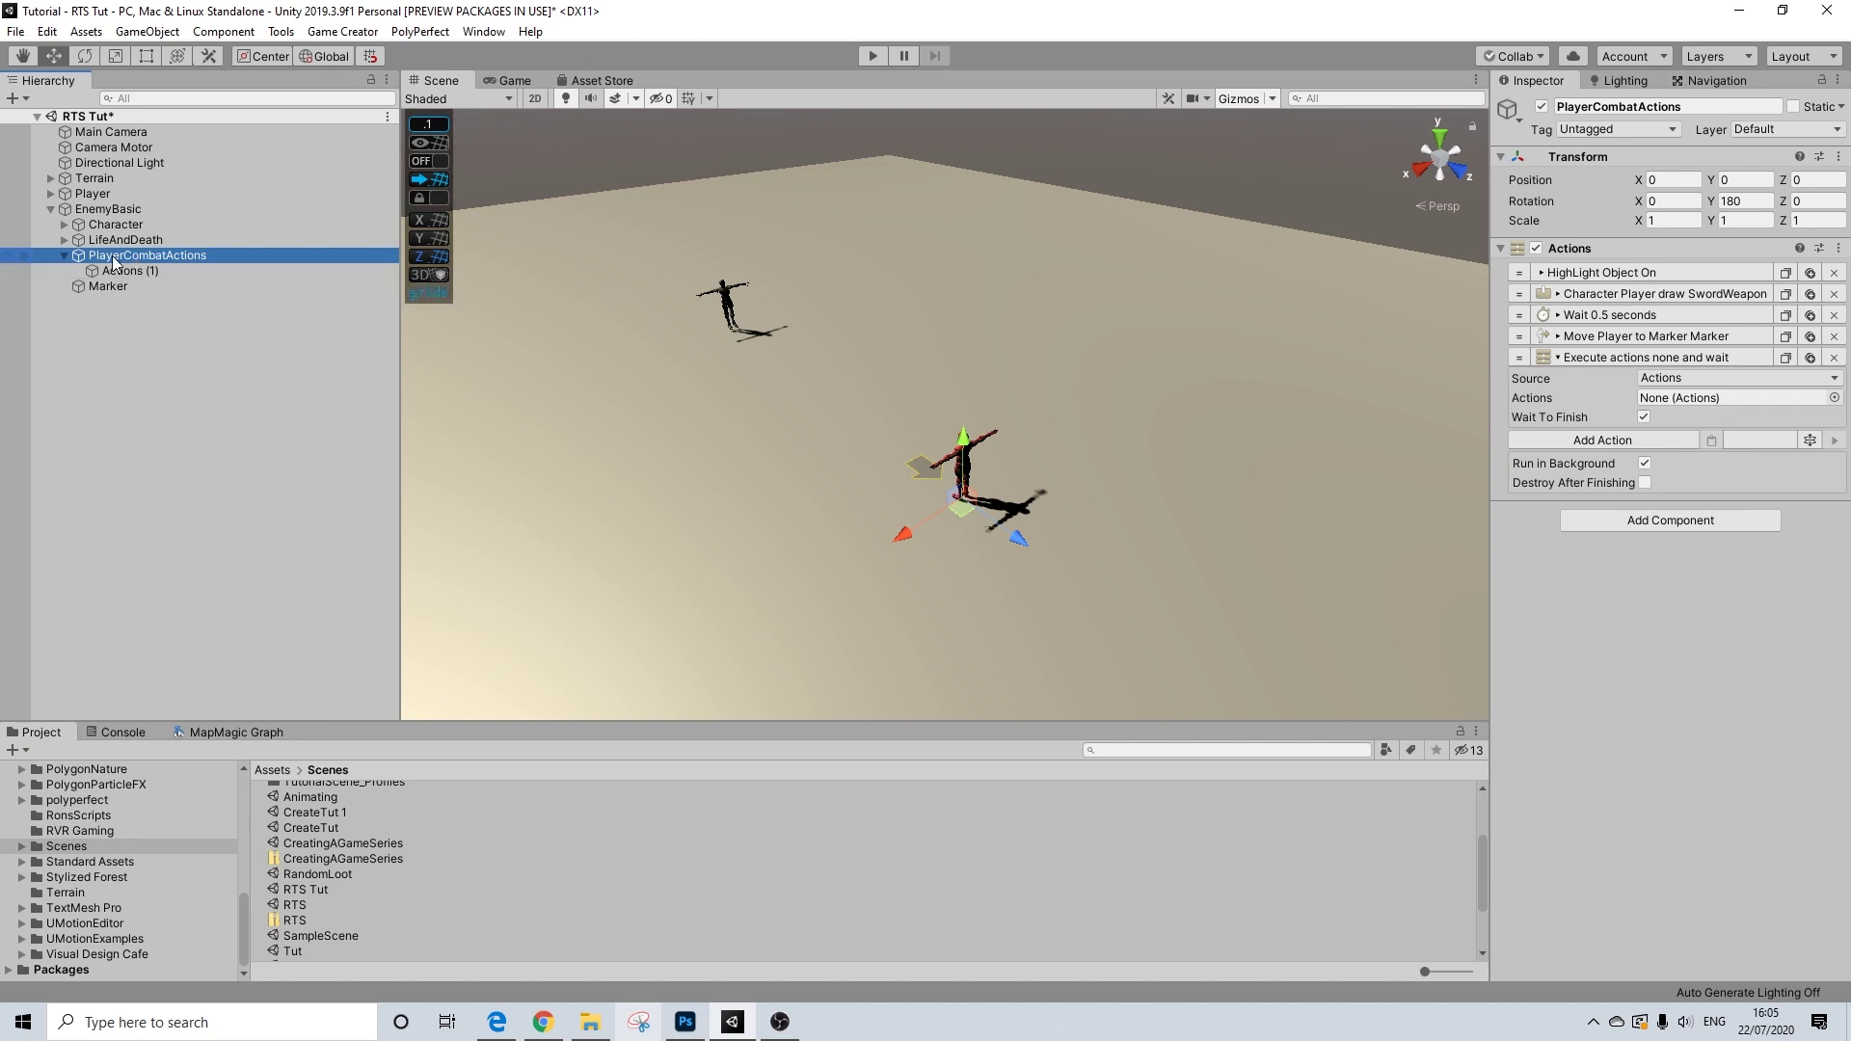
{"action": "left_click", "coordinate": [113, 268]}
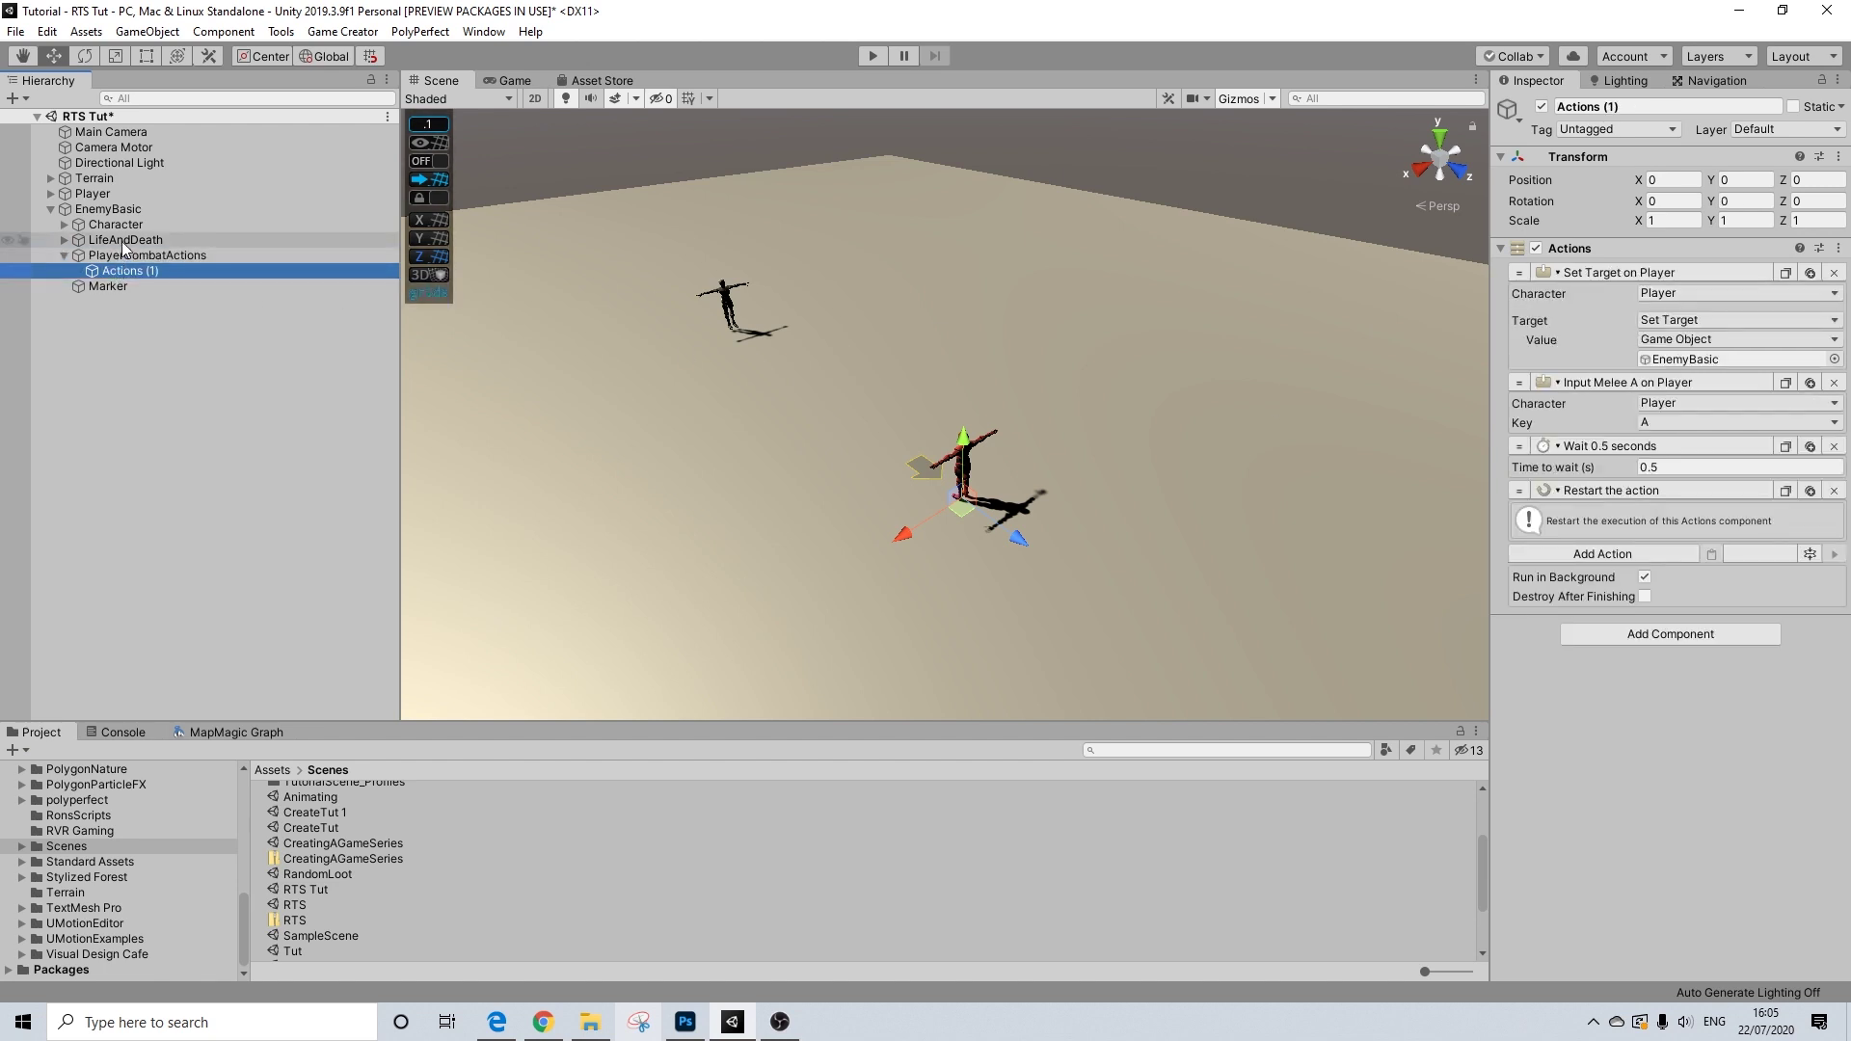
- Add a HighLight Object Off action on EnemyBasic to LifeAndDeath, placed above Ragdoll
{"action": "left_click", "coordinate": [122, 241]}
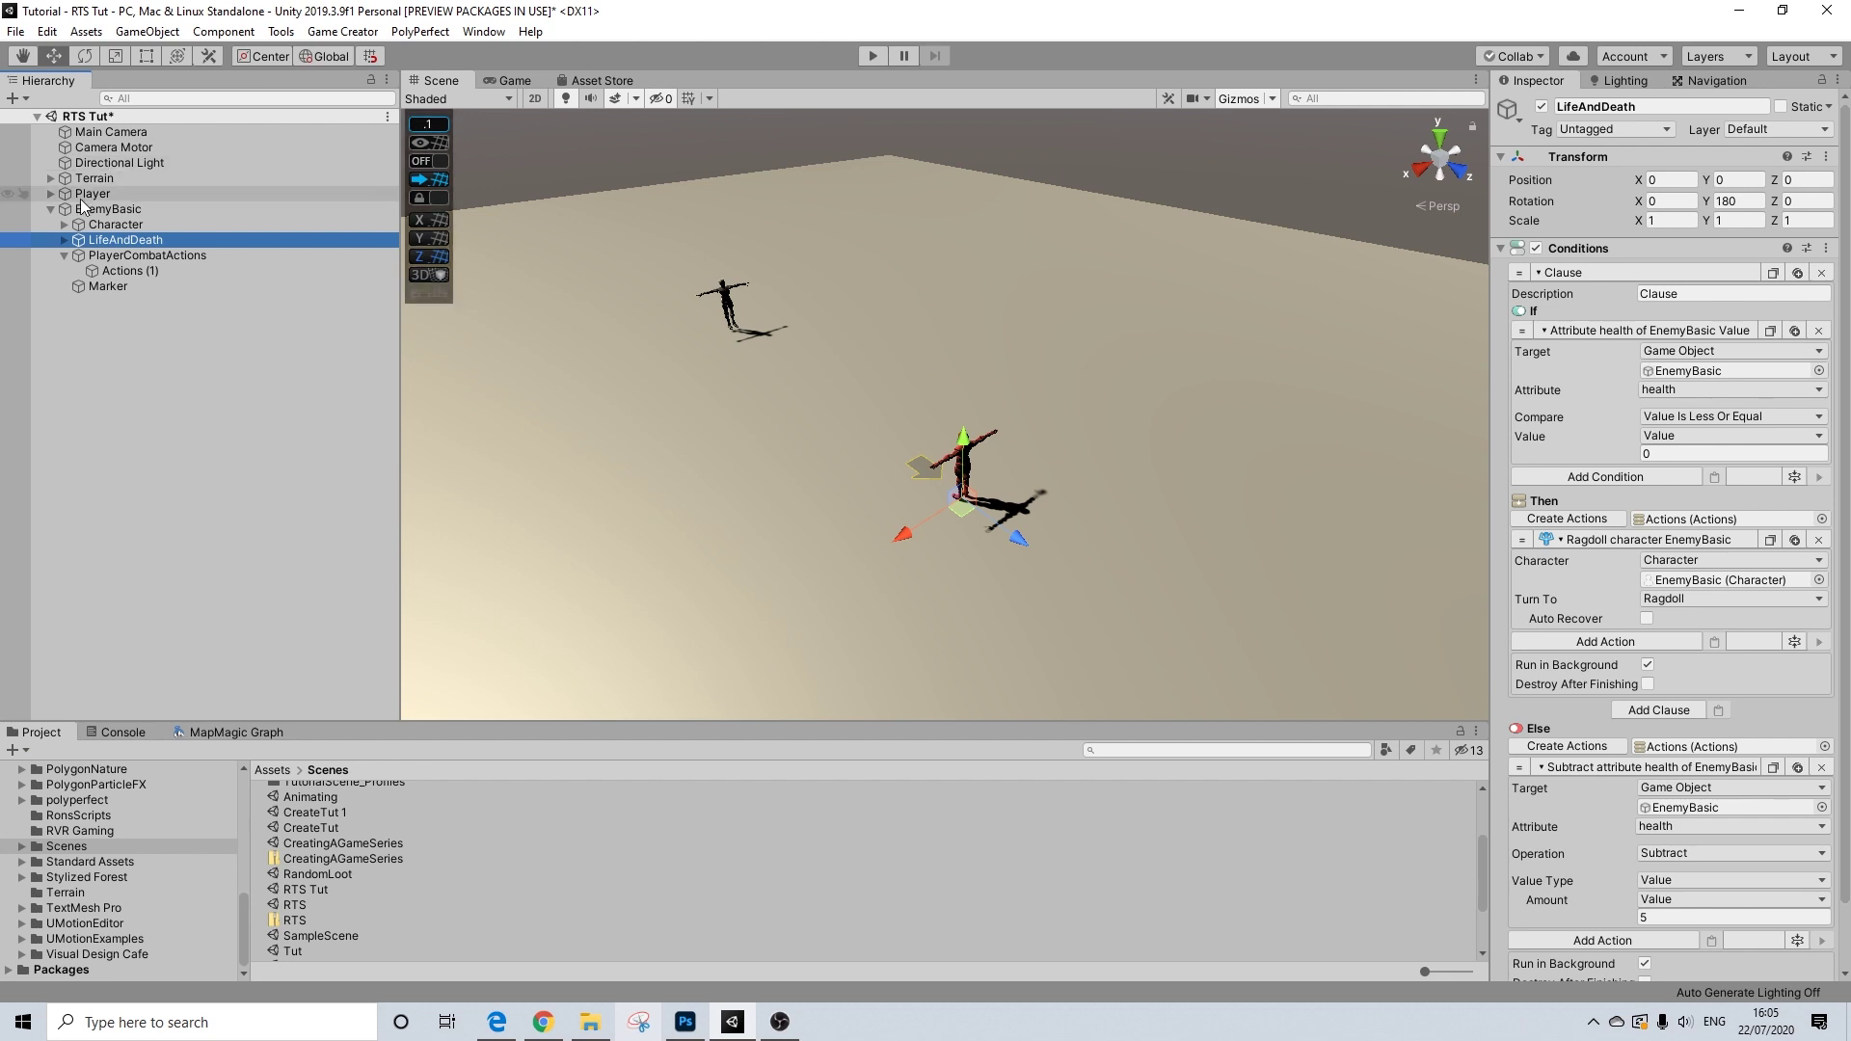
{"action": "left_click", "coordinate": [1636, 642]}
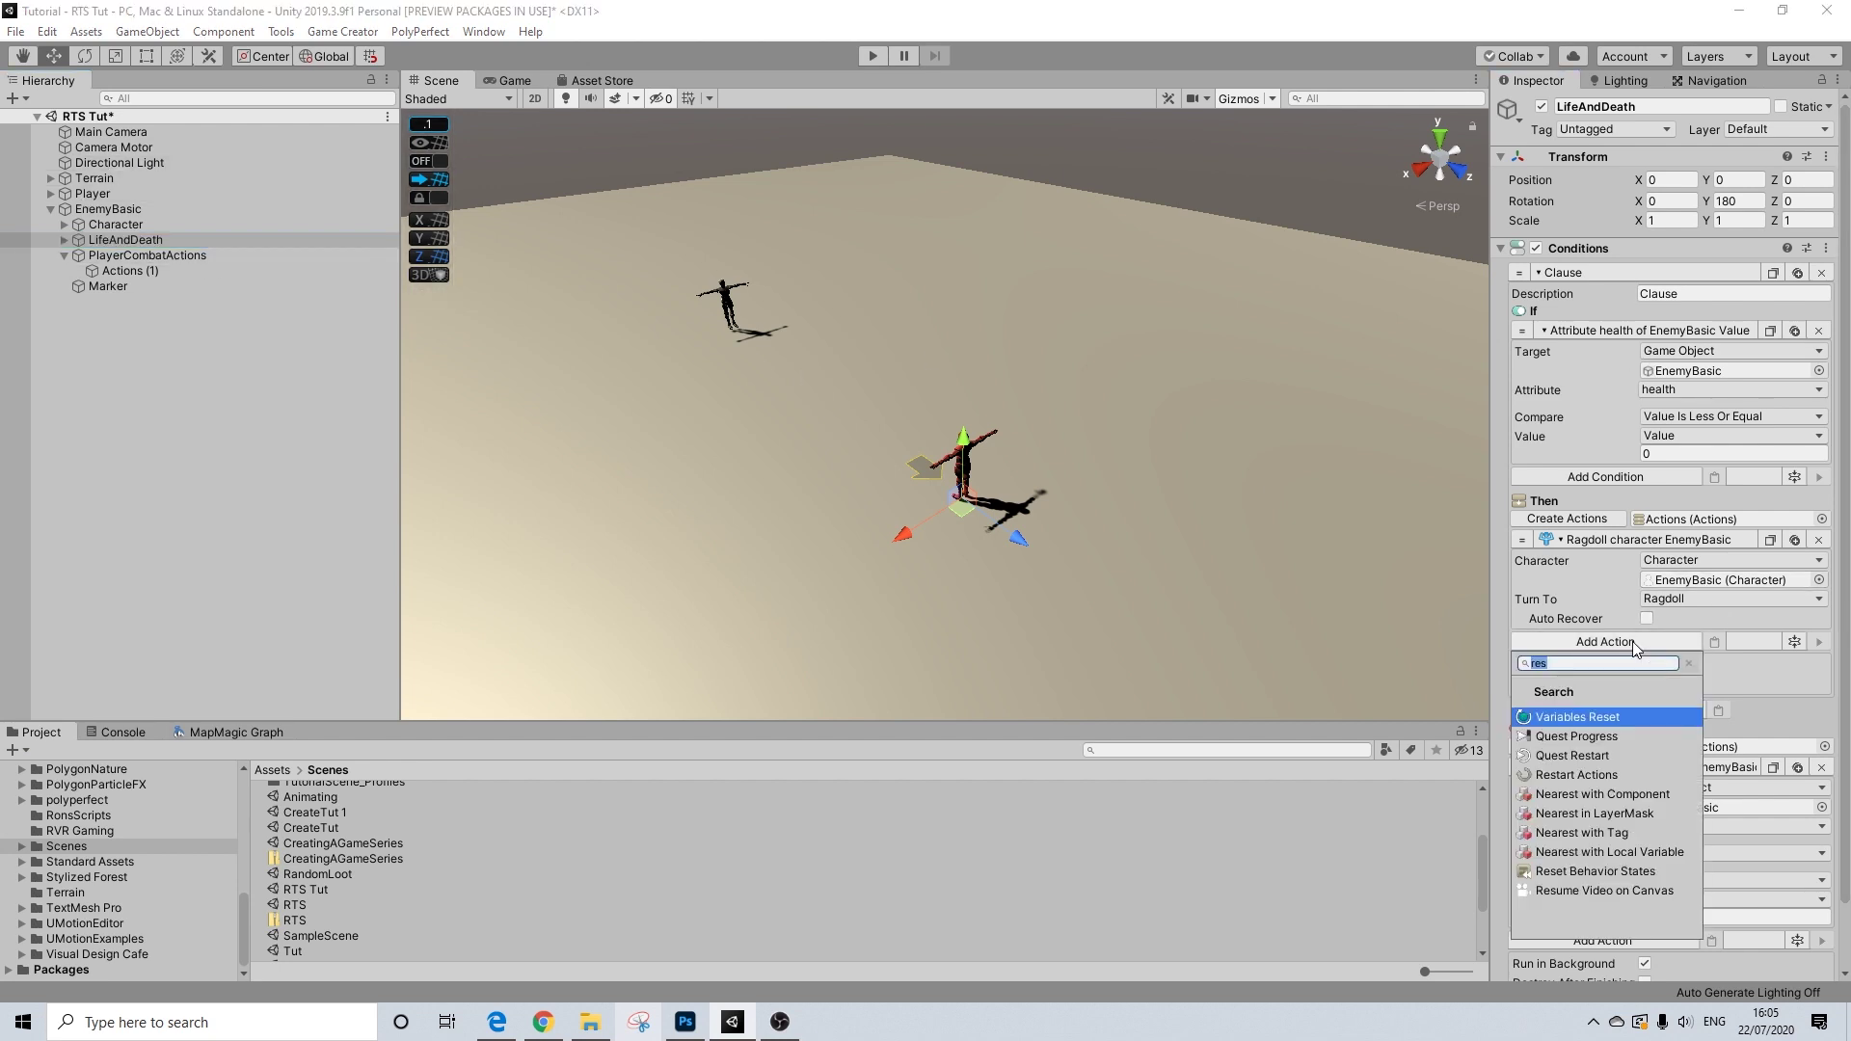
{"action": "type", "text": "high"}
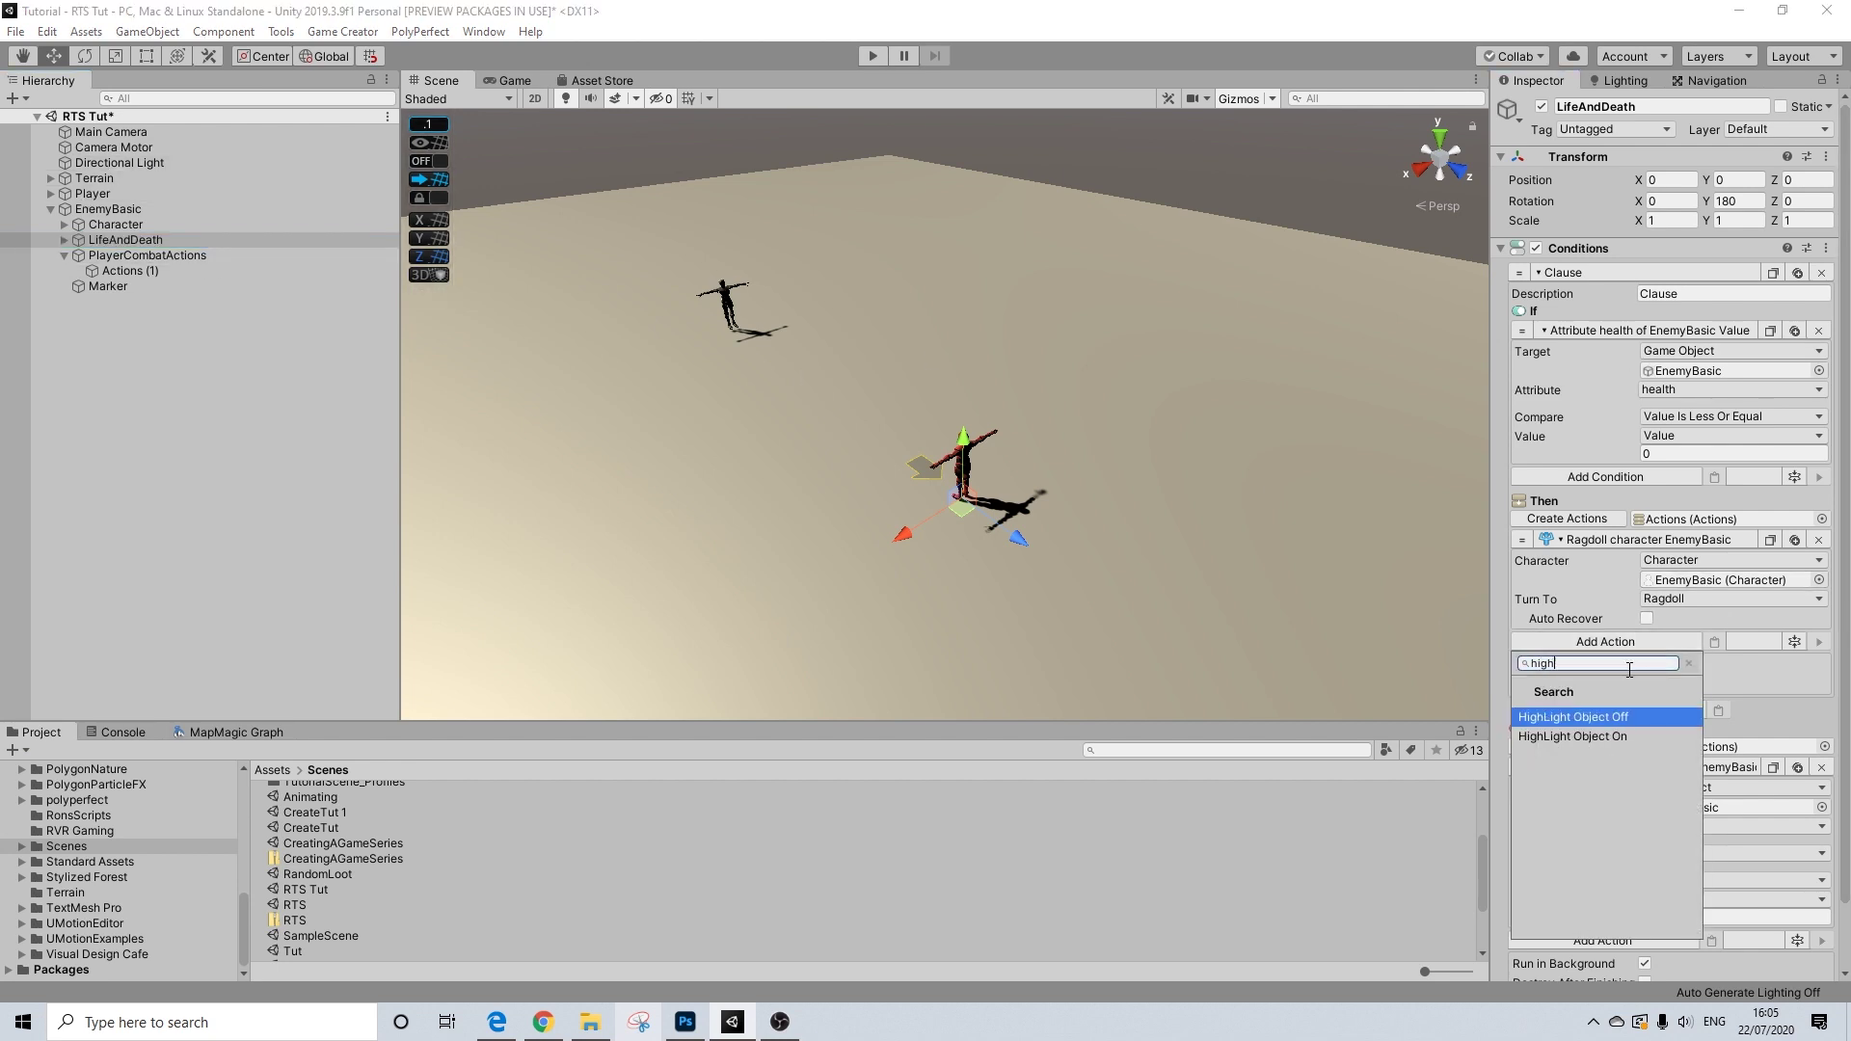
{"action": "left_click", "coordinate": [1600, 717]}
{"action": "left_click_drag", "start_coordinate": [1521, 637], "coordinate": [1478, 522]}
{"action": "left_click_drag", "start_coordinate": [103, 212], "coordinate": [1673, 588]}
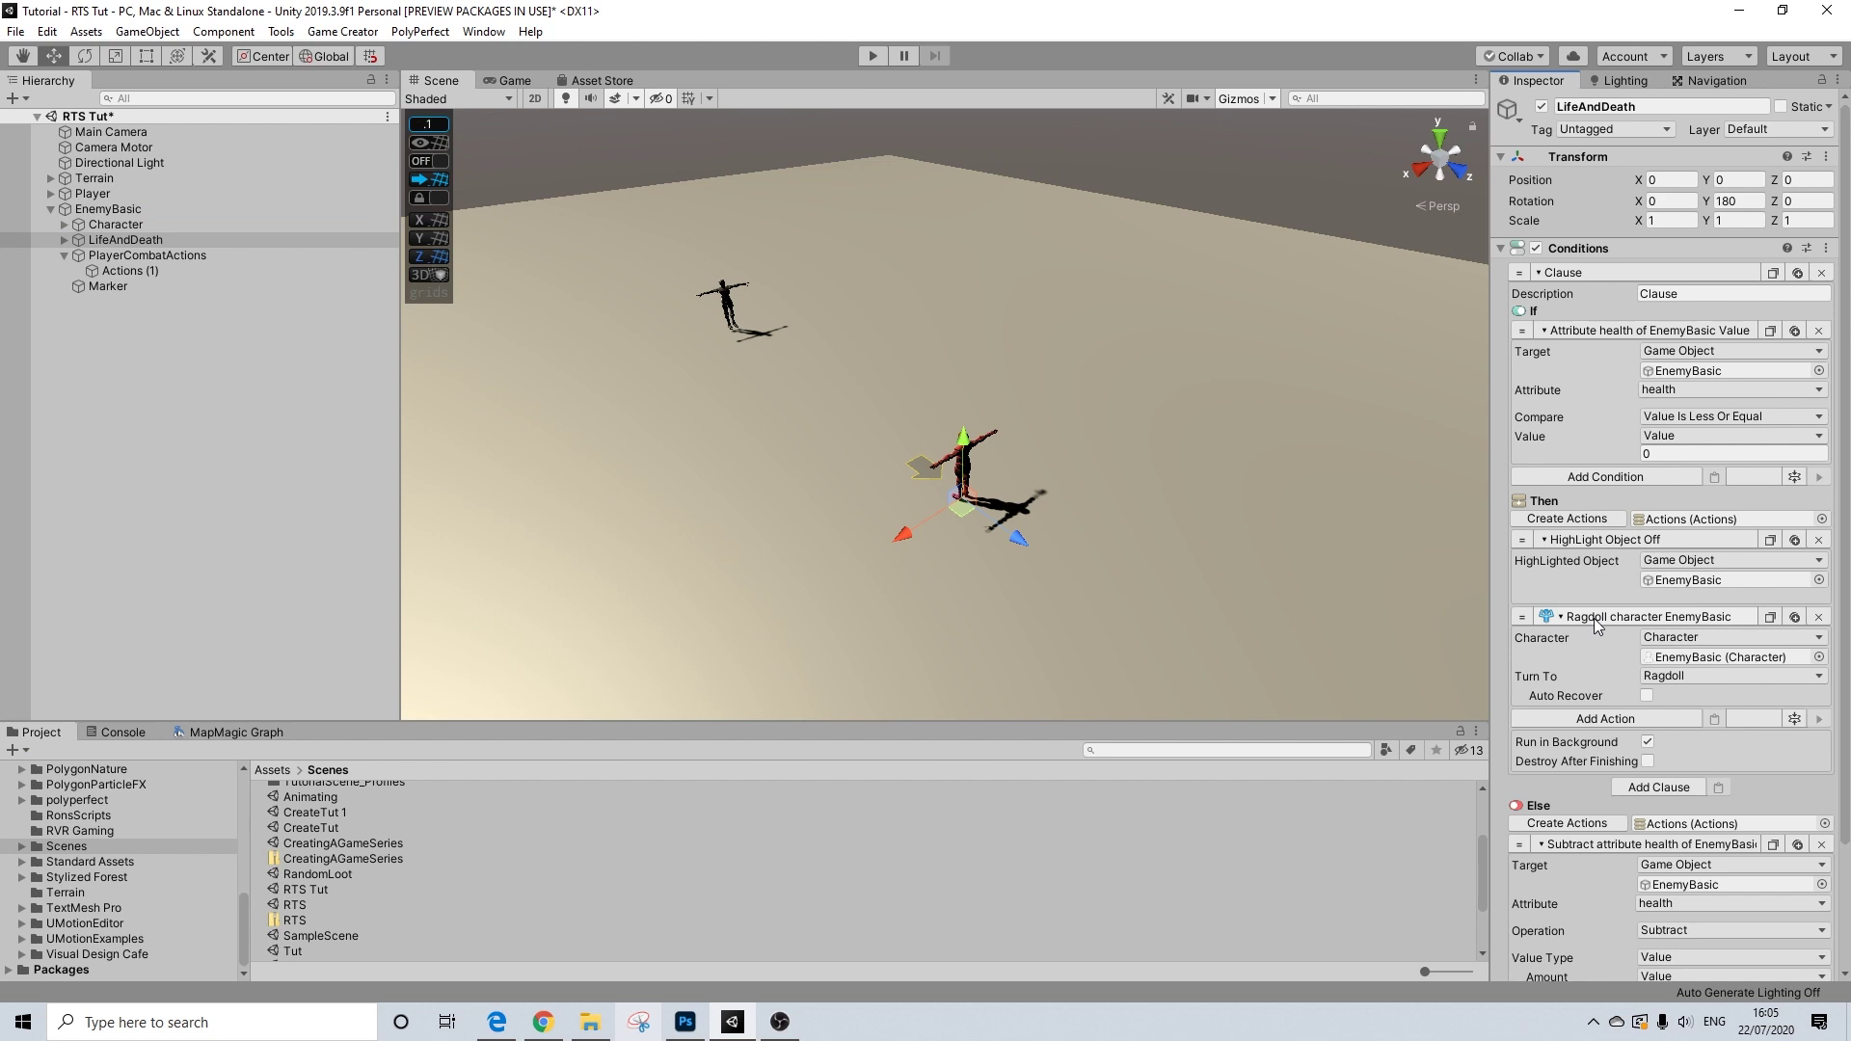
- Add a Set Target action that makes the Player release its target
{"action": "left_click", "coordinate": [1566, 721]}
{"action": "type", "text": "re"}
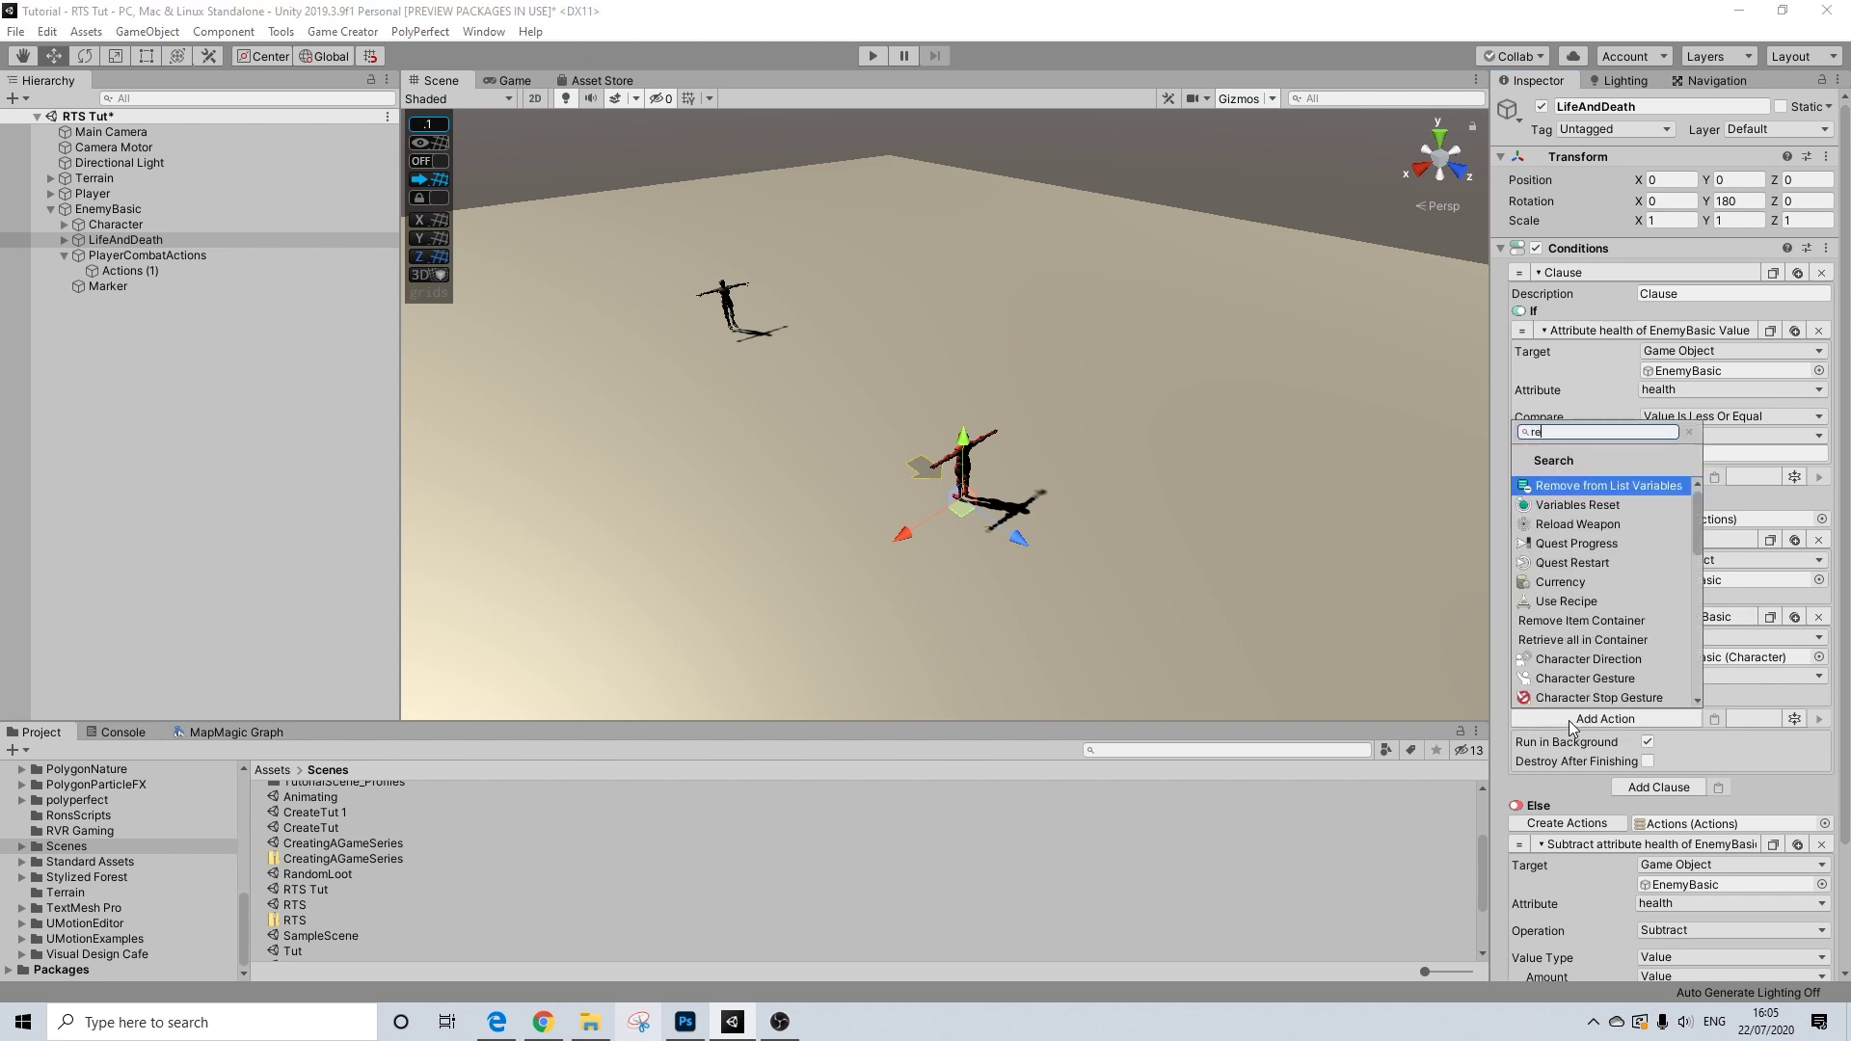
{"action": "key", "text": "BackSpace"}
{"action": "key", "text": "BackSpace"}
{"action": "type", "text": "set target"}
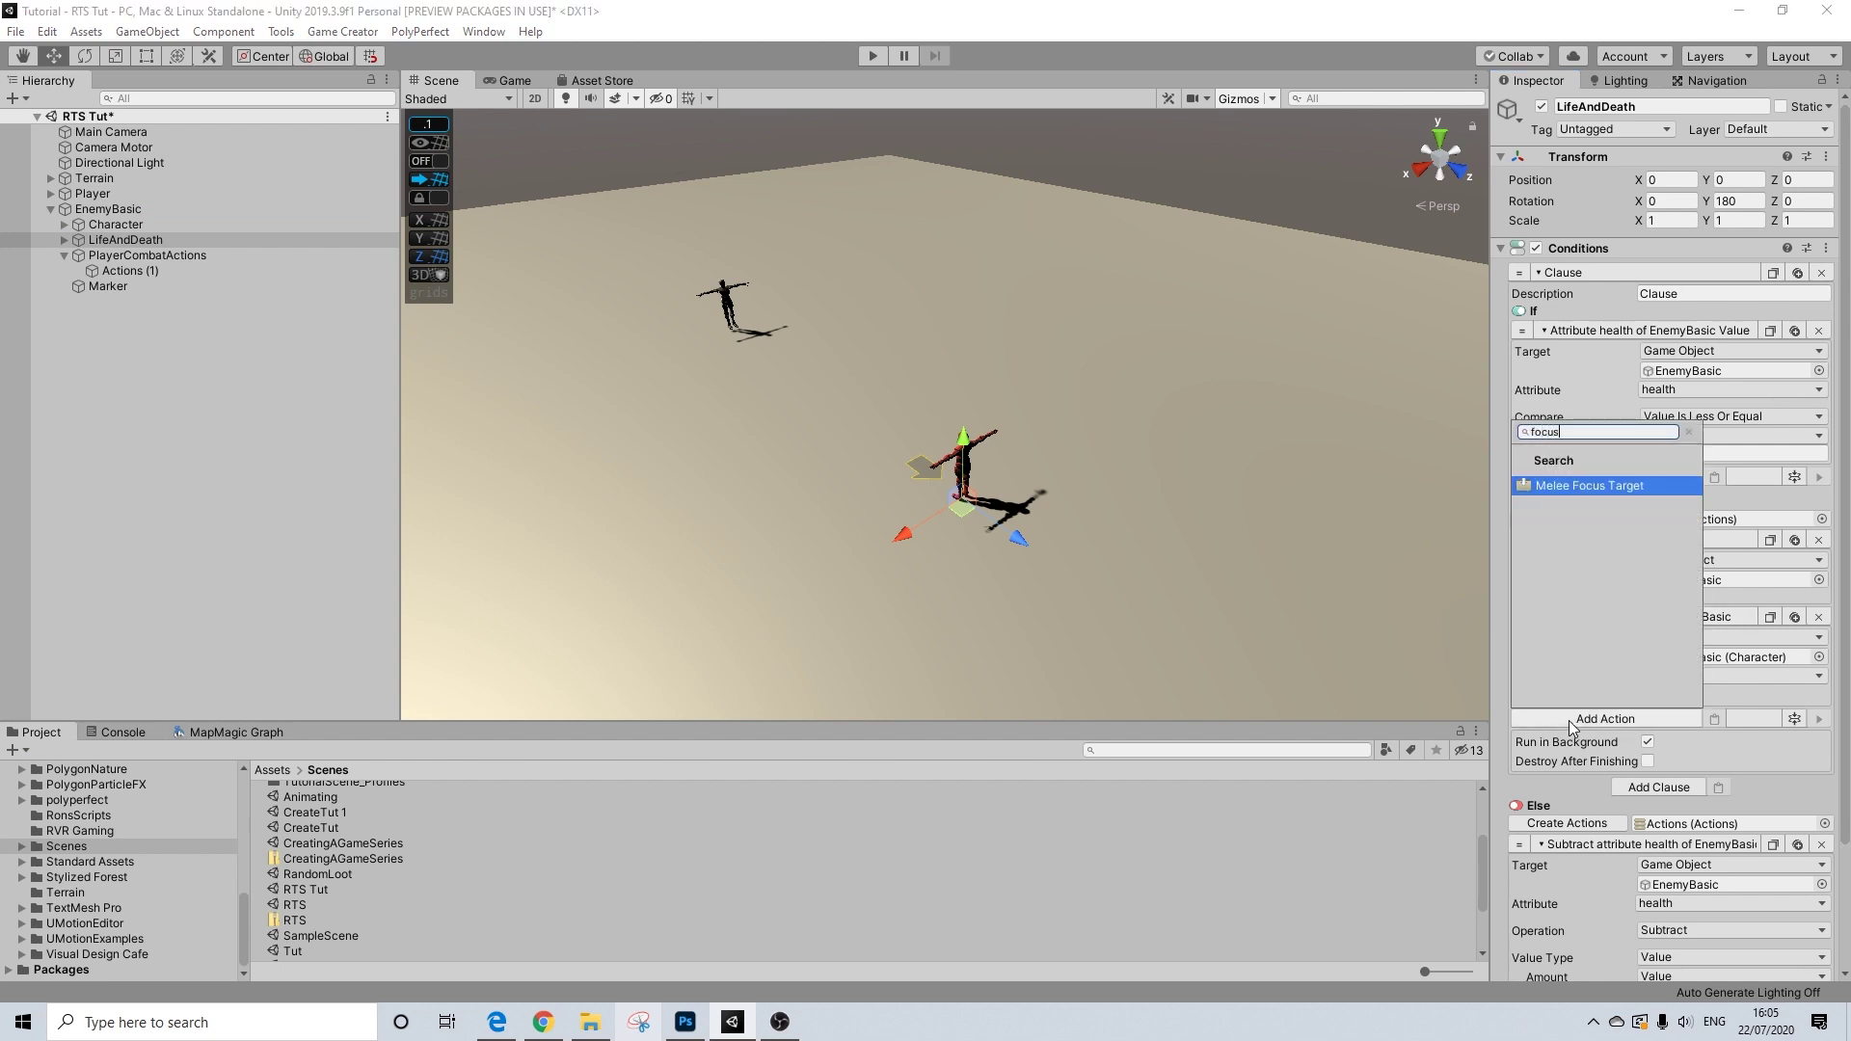
{"action": "key", "text": "Return"}
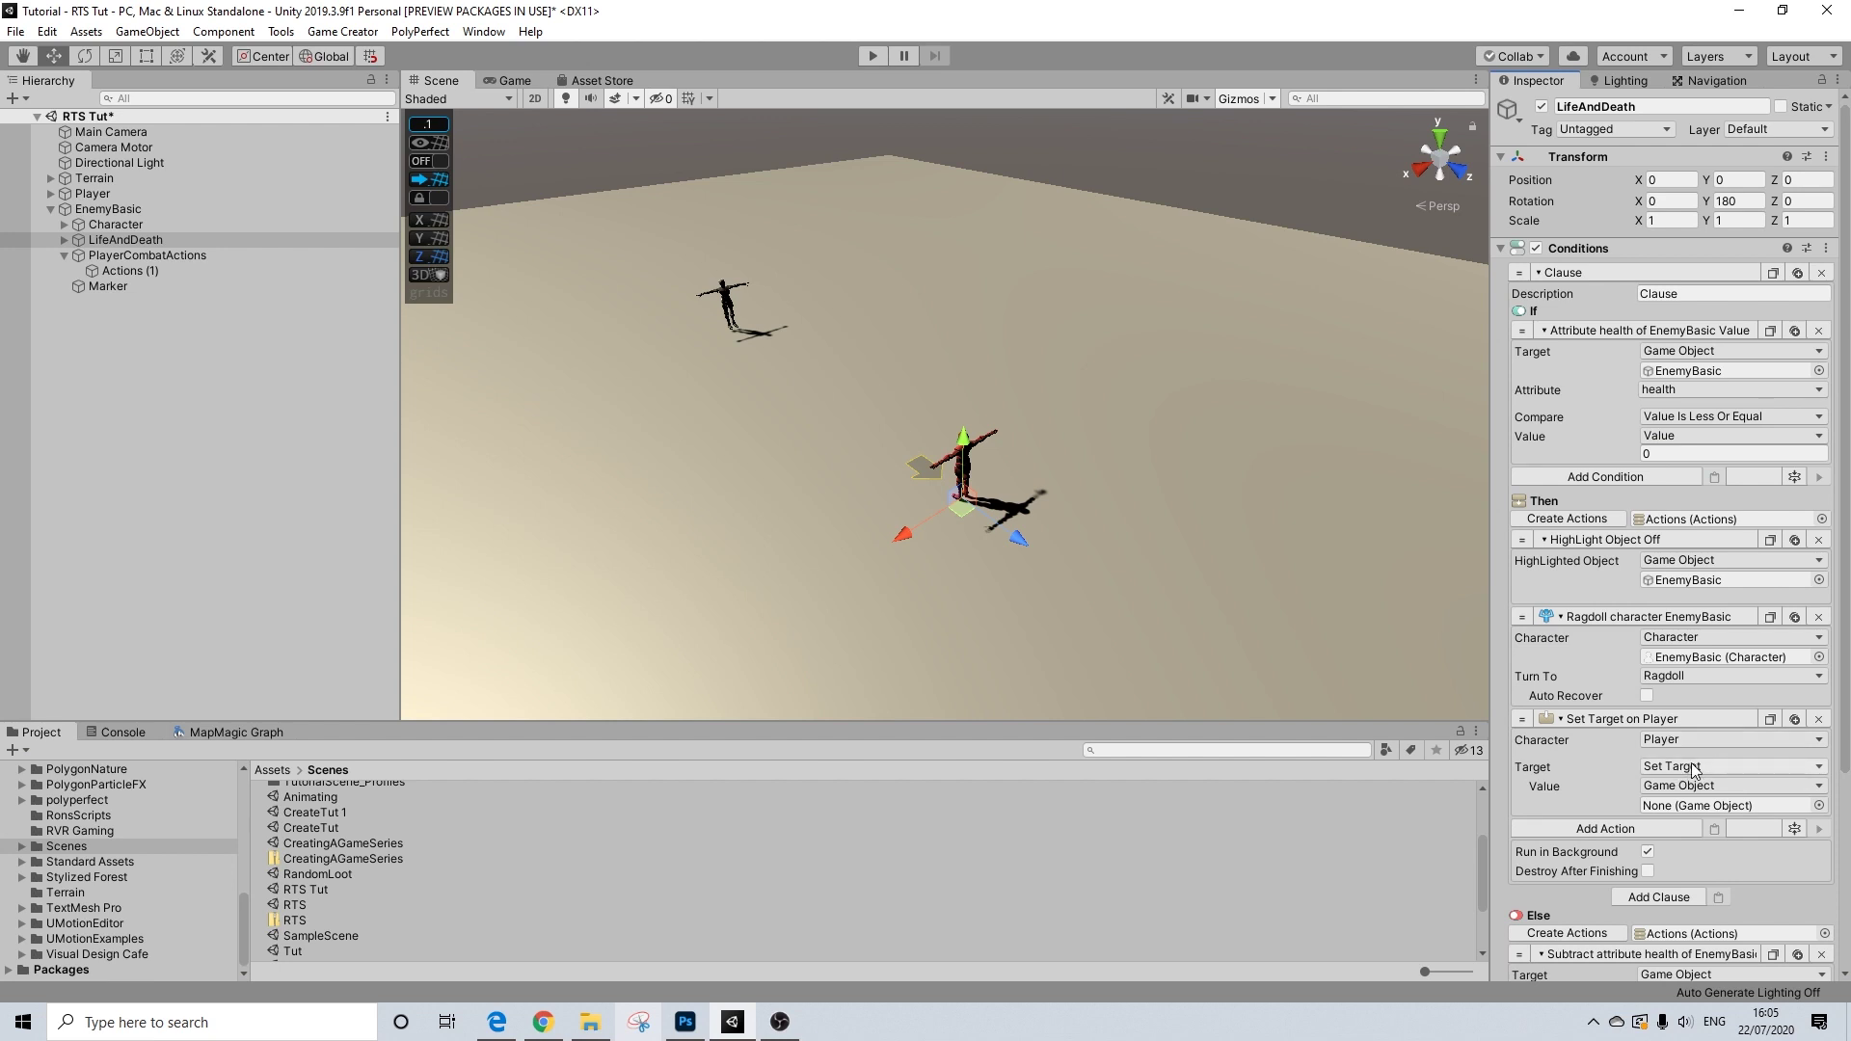
{"action": "left_click", "coordinate": [1693, 766]}
{"action": "left_click", "coordinate": [1697, 810]}
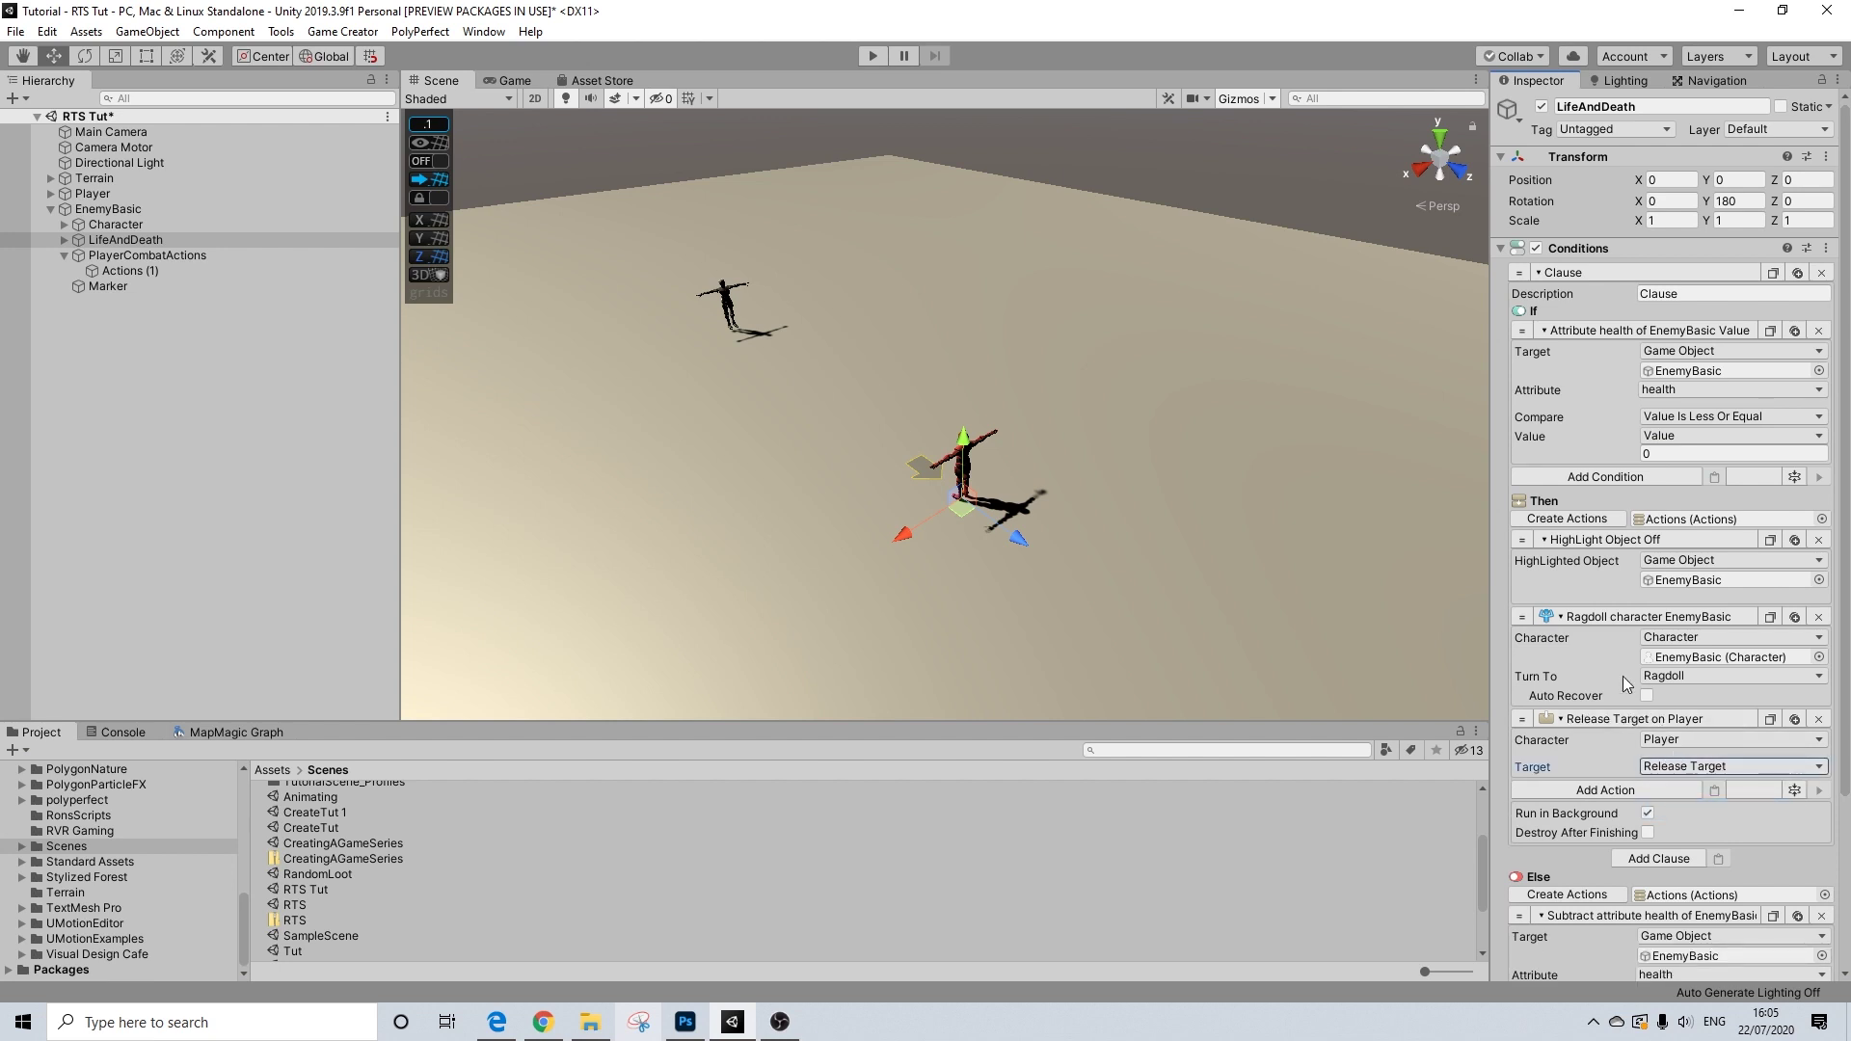
- Add a 2-second Wait followed by the Player's Sheathe Weapon action
{"action": "left_click", "coordinate": [1588, 790]}
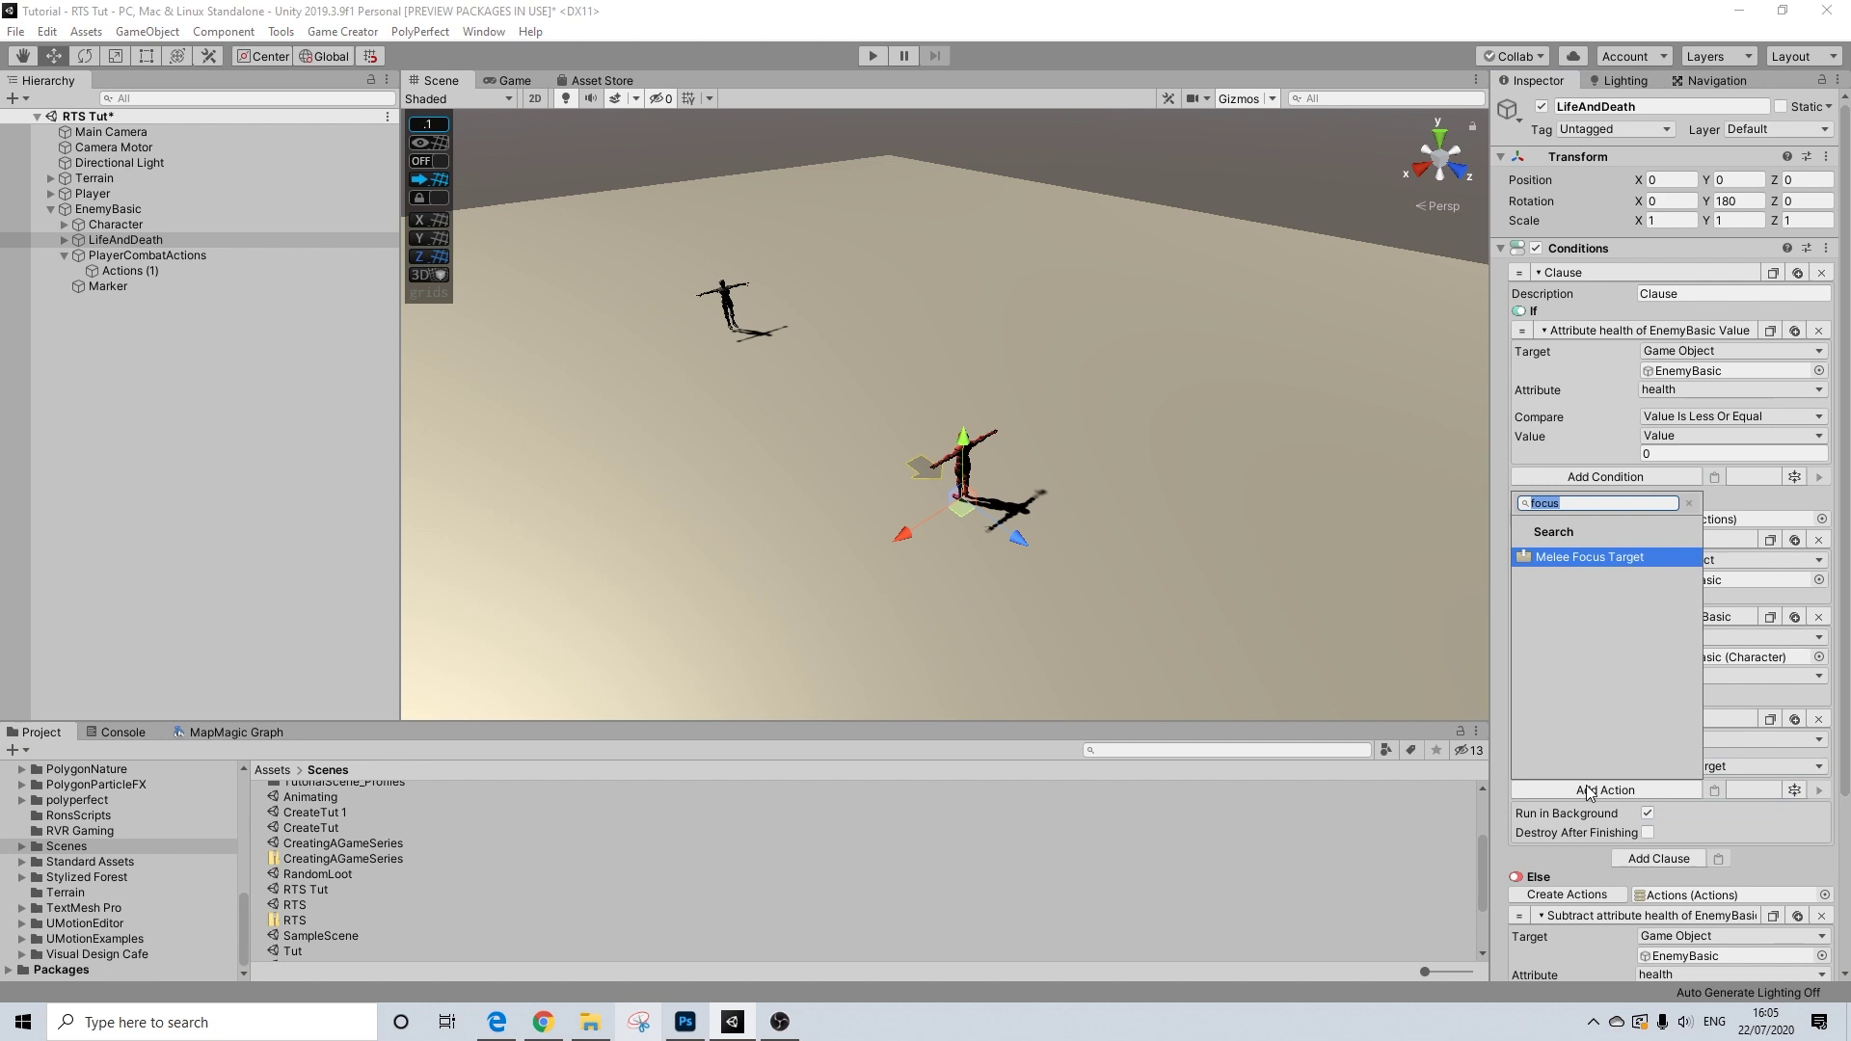
{"action": "type", "text": "wait"}
{"action": "key", "text": "Return"}
{"action": "left_click", "coordinate": [1669, 811]}
{"action": "type", "text": "2"}
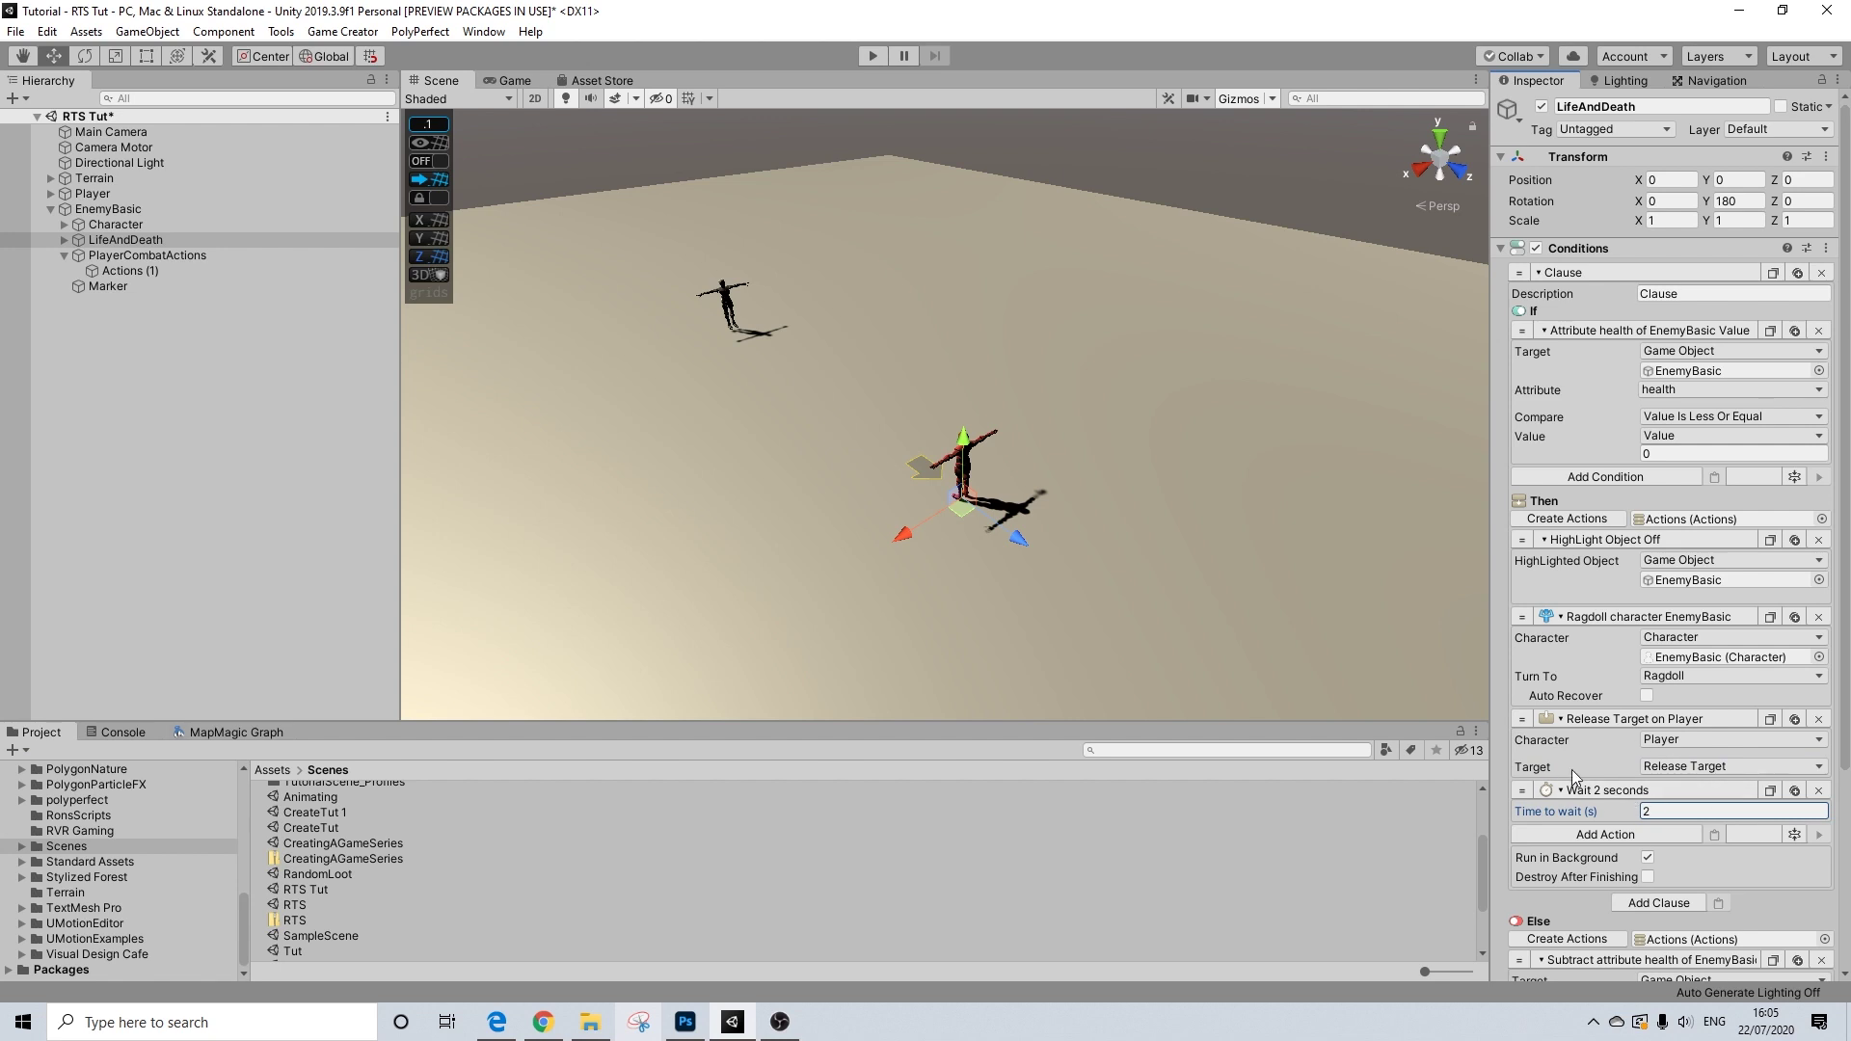
{"action": "left_click", "coordinate": [1560, 834]}
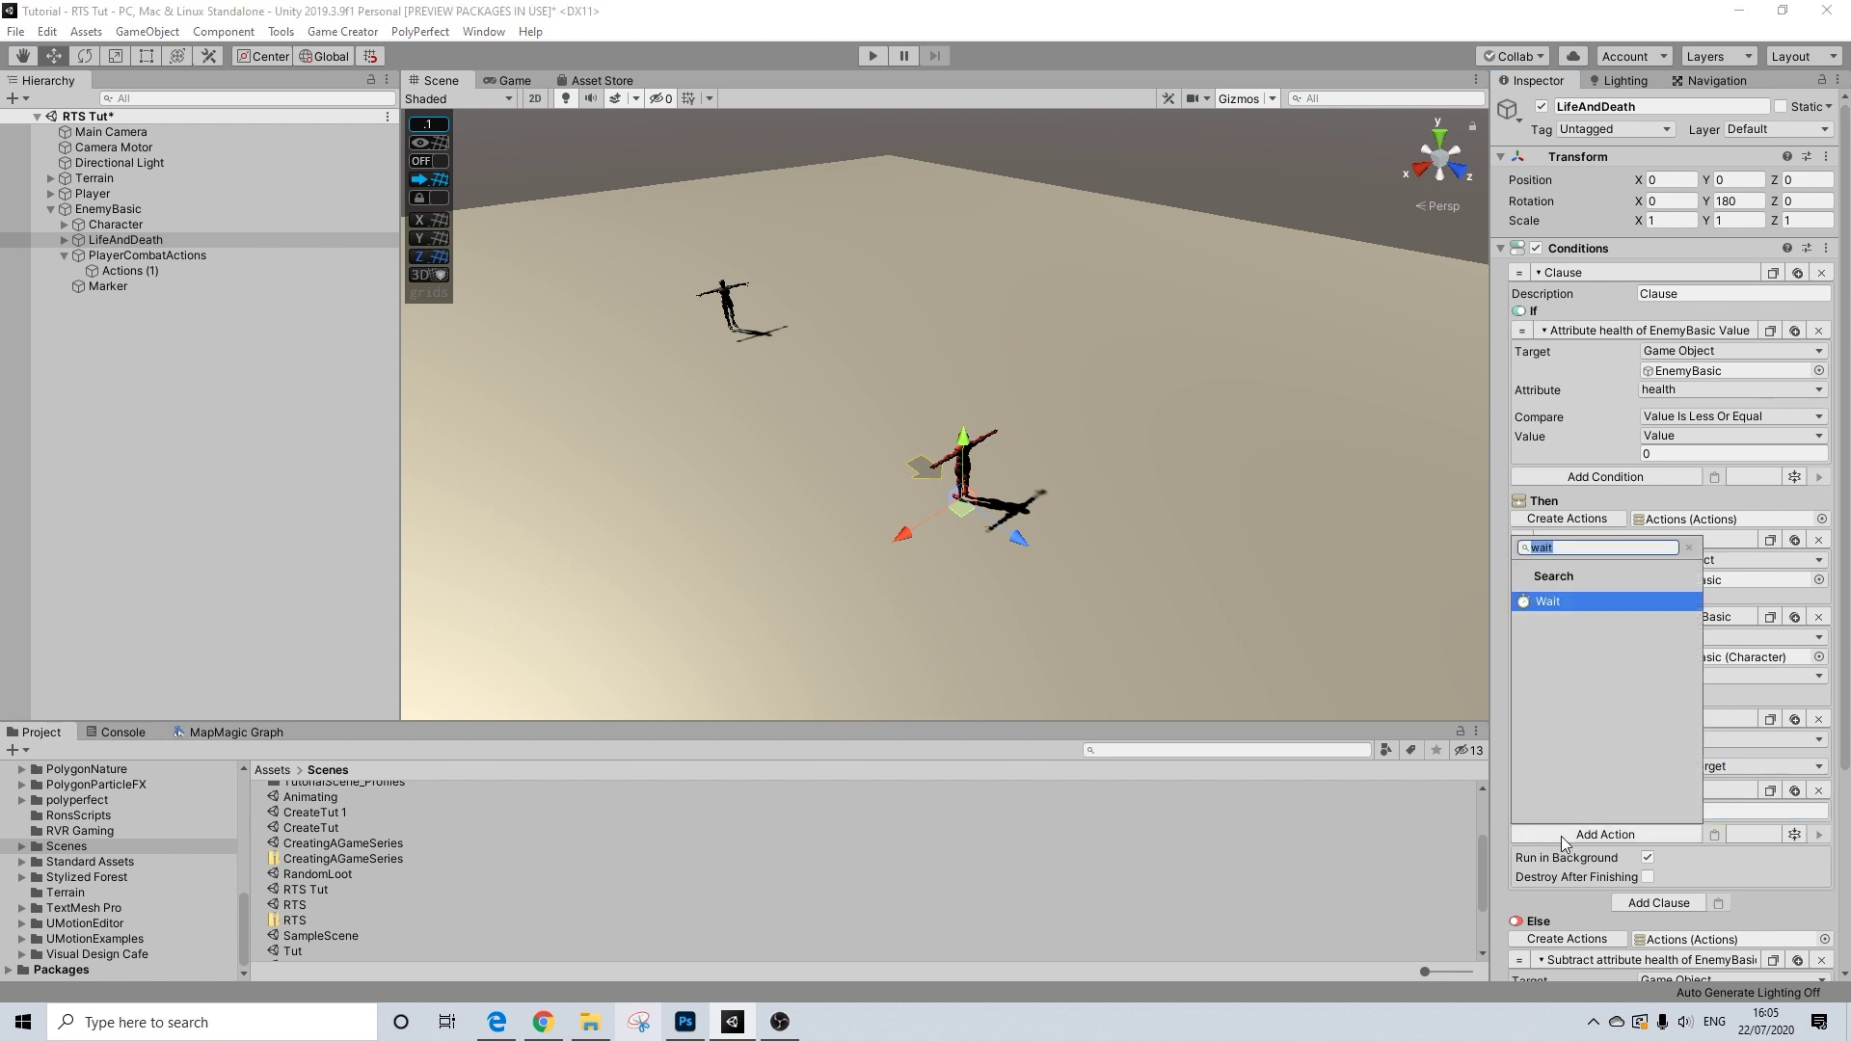
{"action": "type", "text": "shea"}
{"action": "key", "text": "Return"}
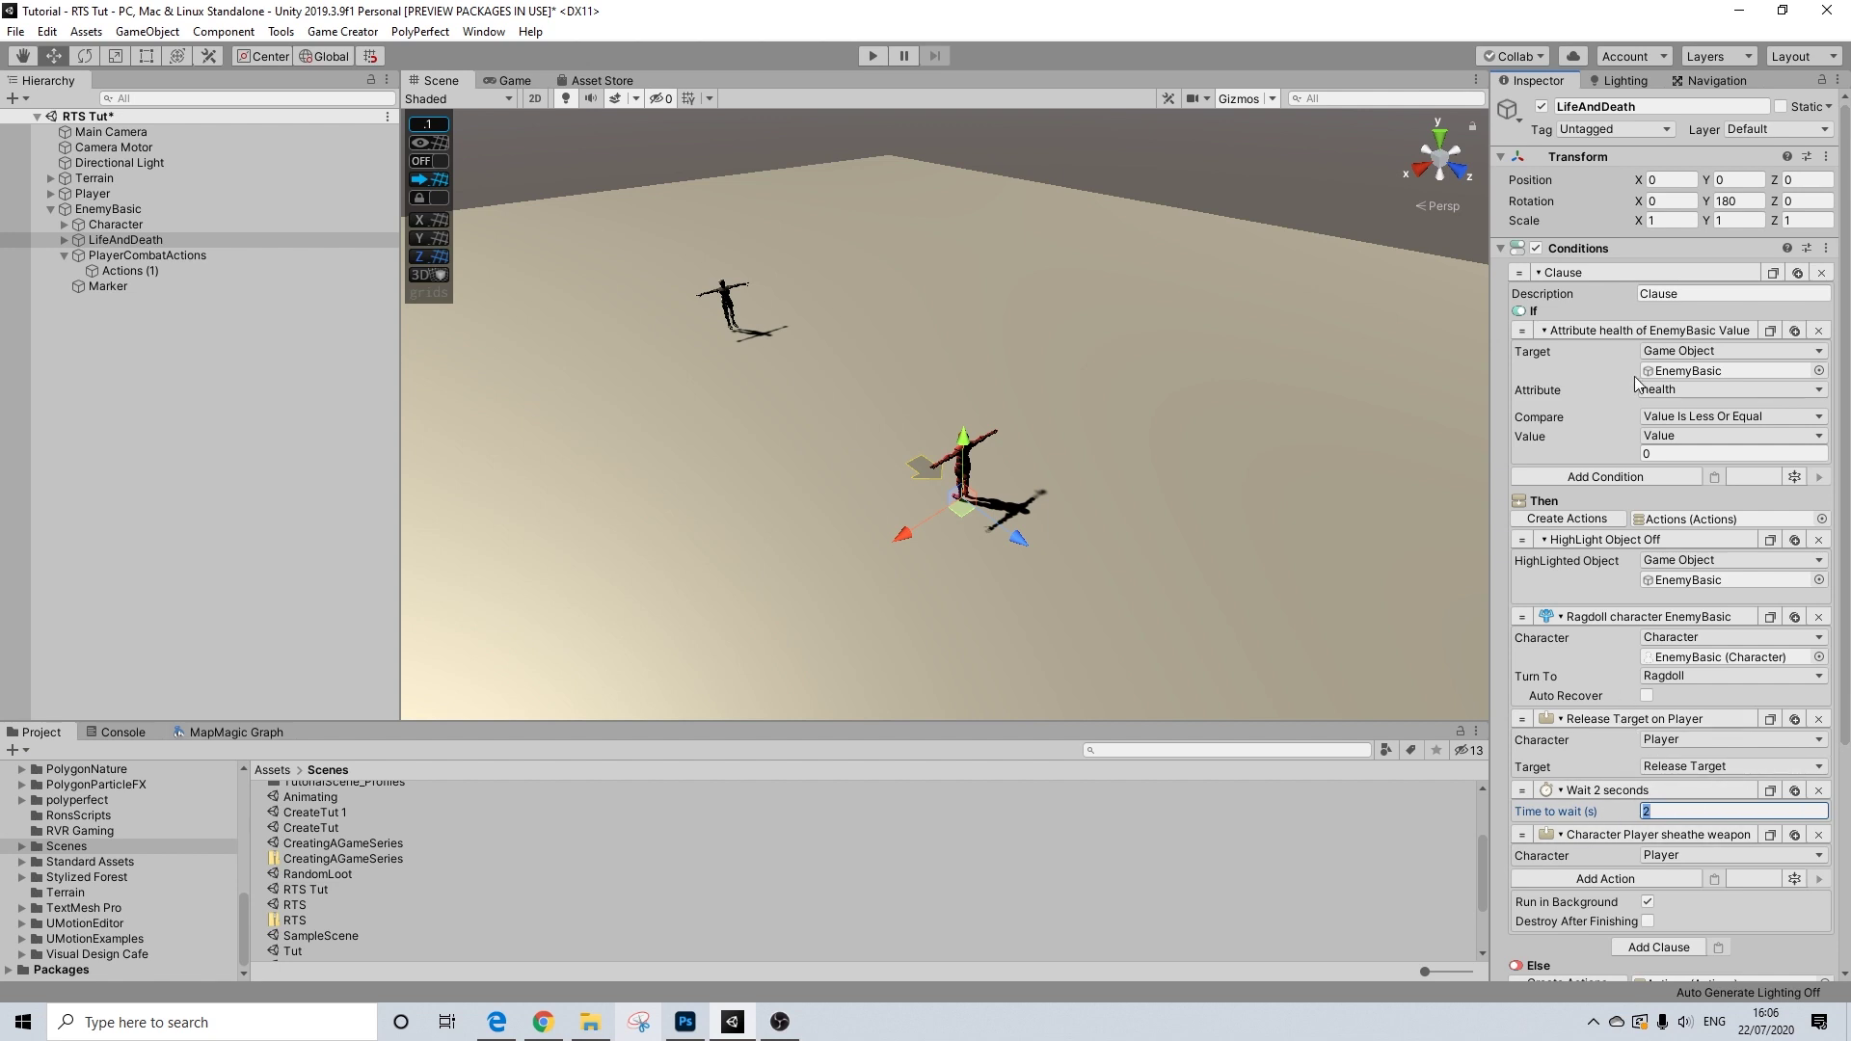
{"action": "scroll", "coordinate": [1593, 640], "scroll_direction": "down", "scroll_amount": 5}
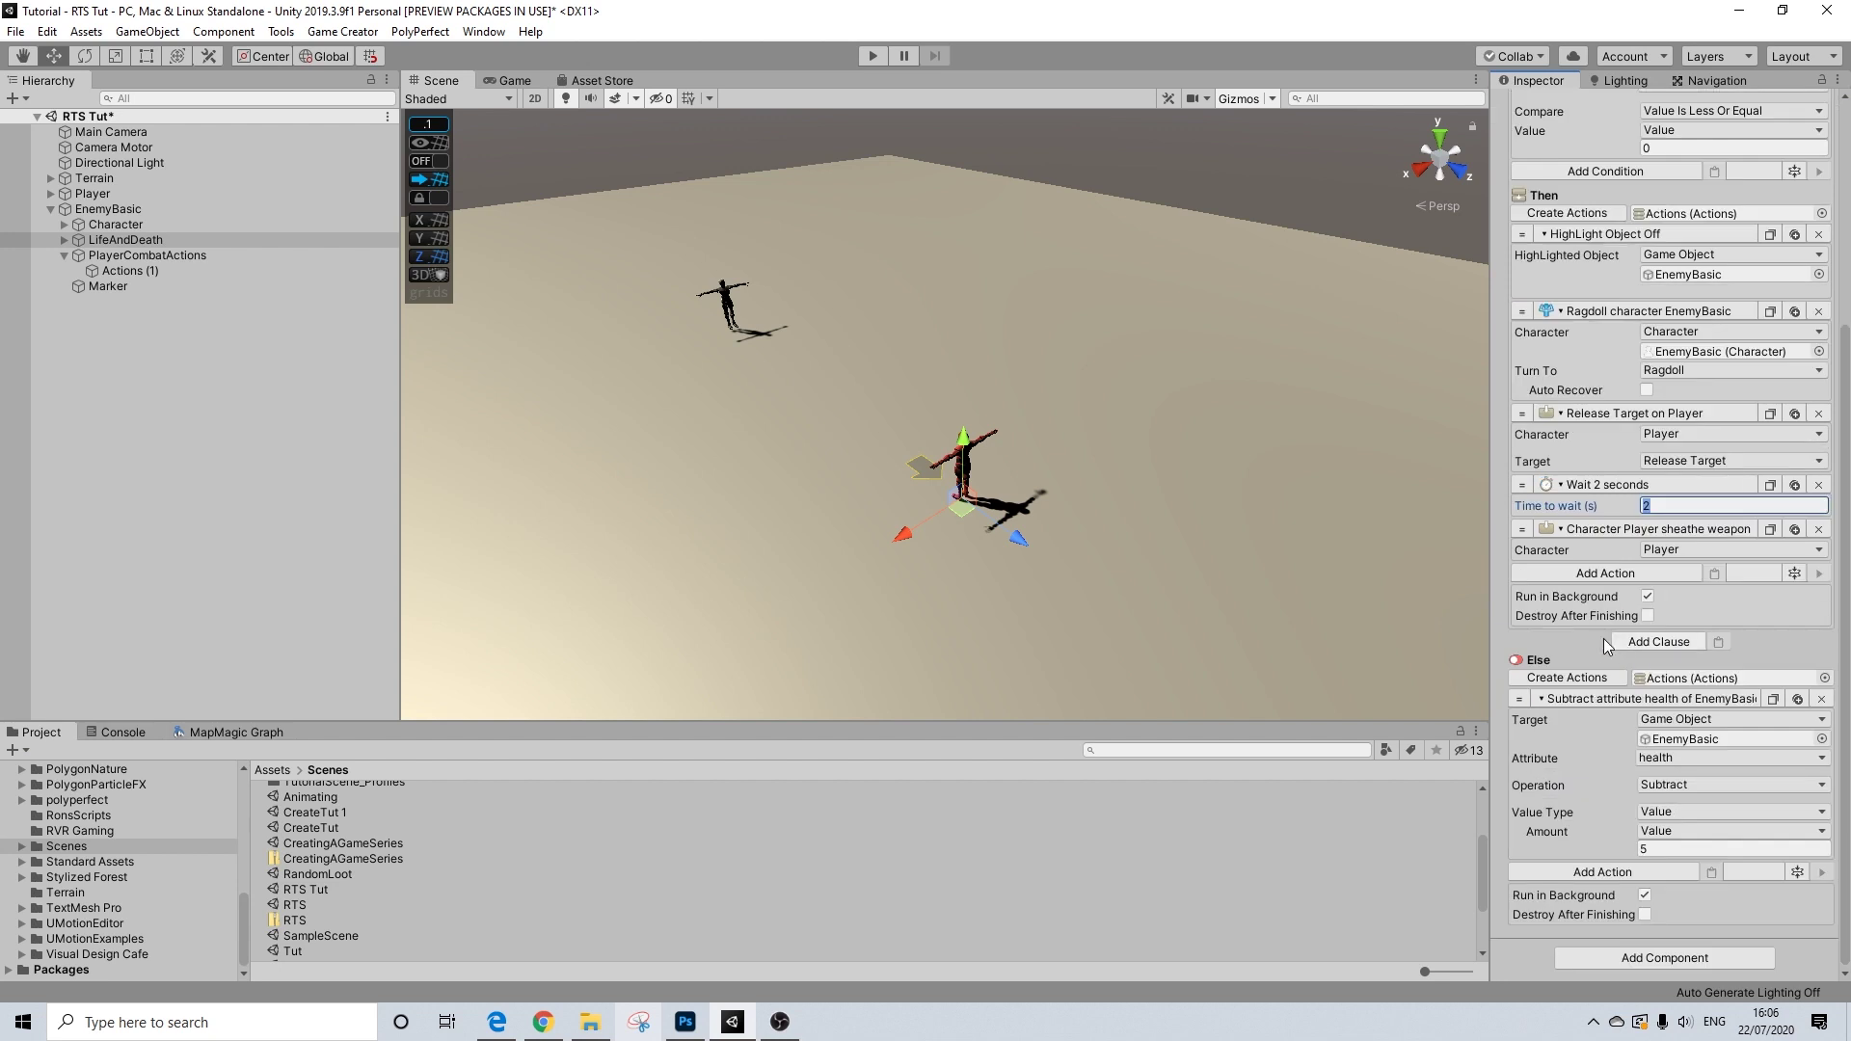
{"action": "scroll", "coordinate": [1675, 605], "scroll_direction": "up", "scroll_amount": 3}
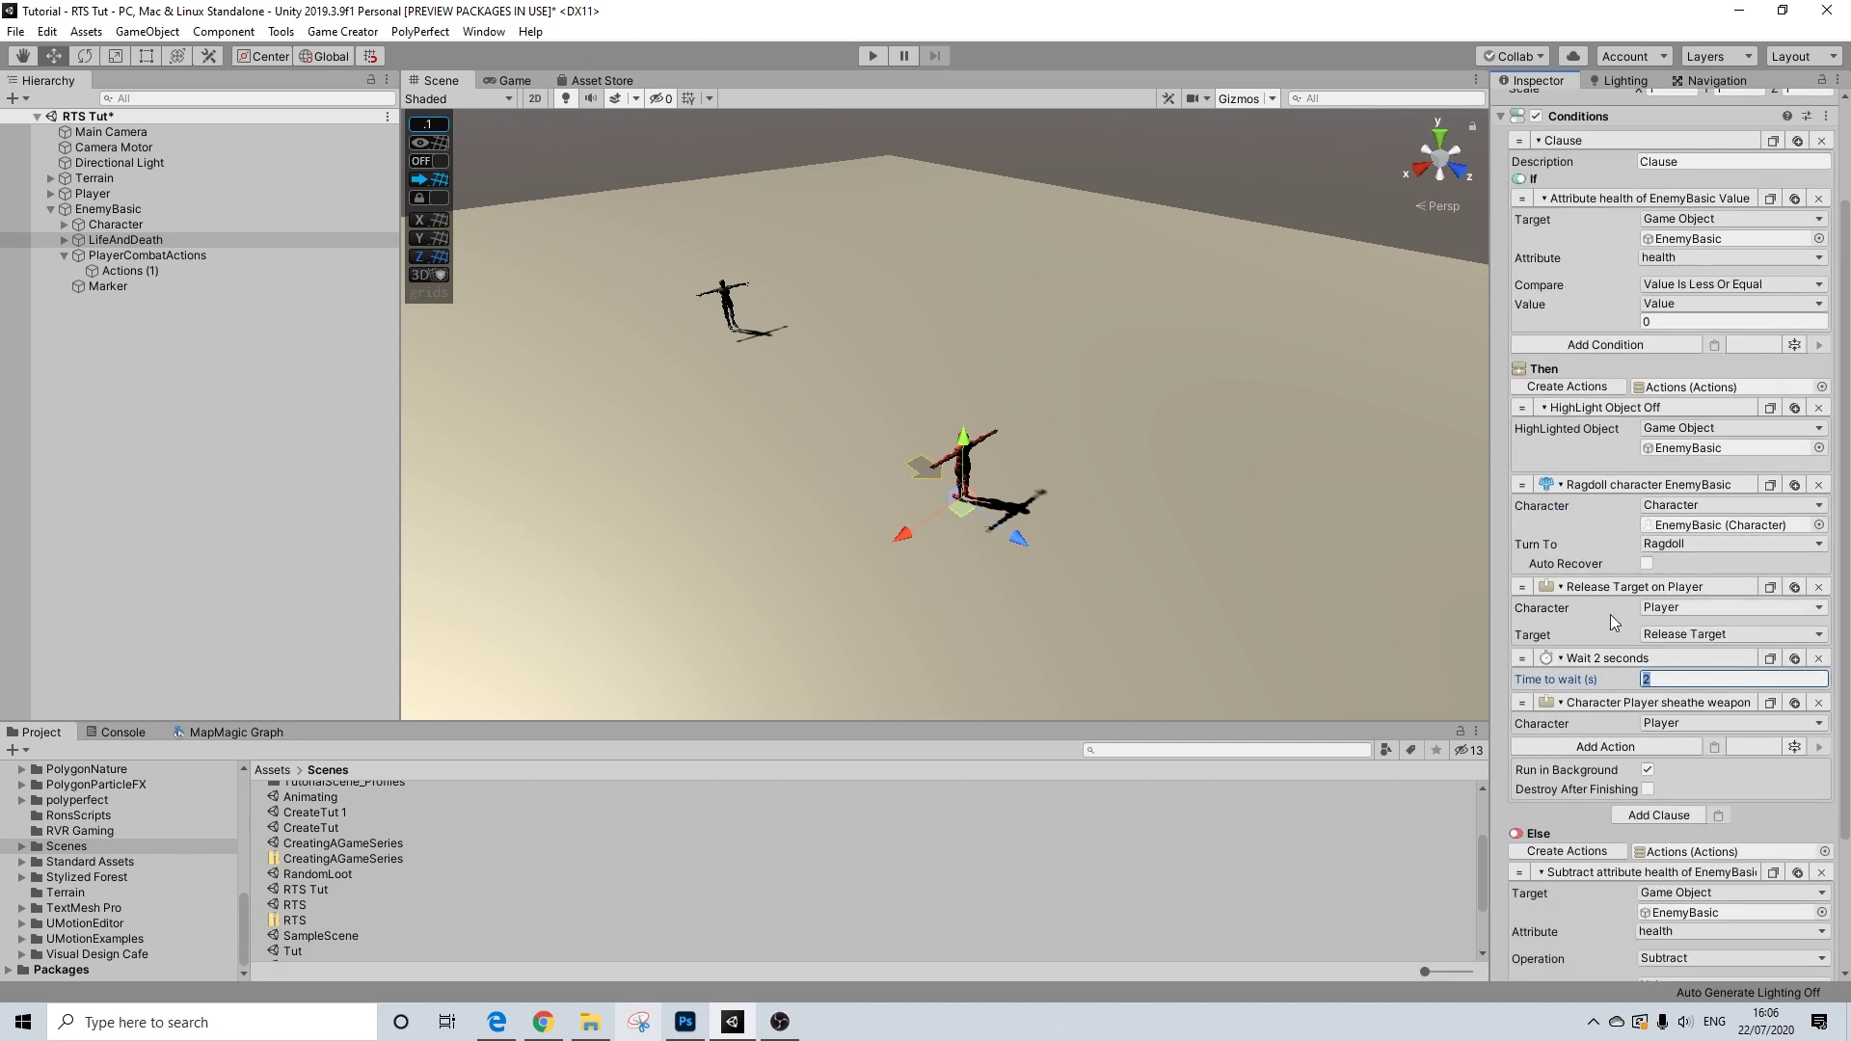
{"action": "left_click", "coordinate": [1652, 680]}
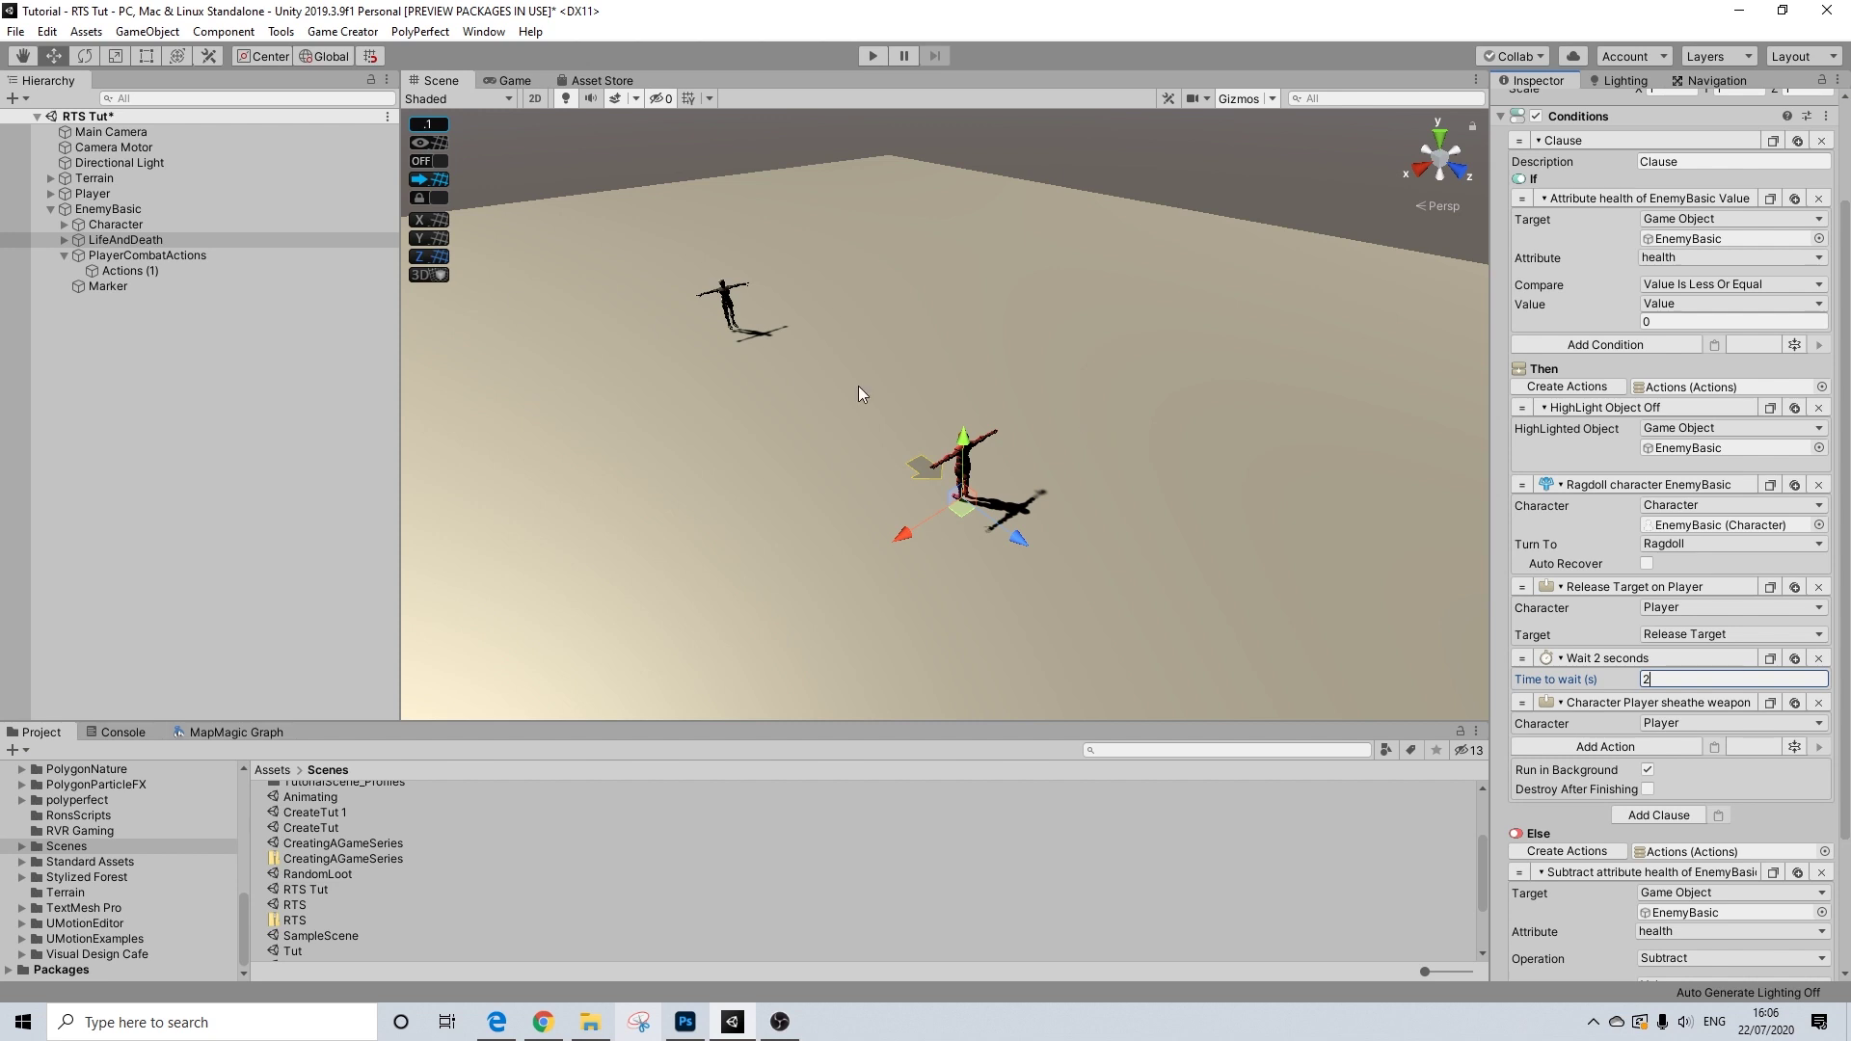
- Inspect Player and EnemyBasic, then view PlayerCombatActions with its Execute Actions step collapsed
{"action": "left_click", "coordinate": [83, 195]}
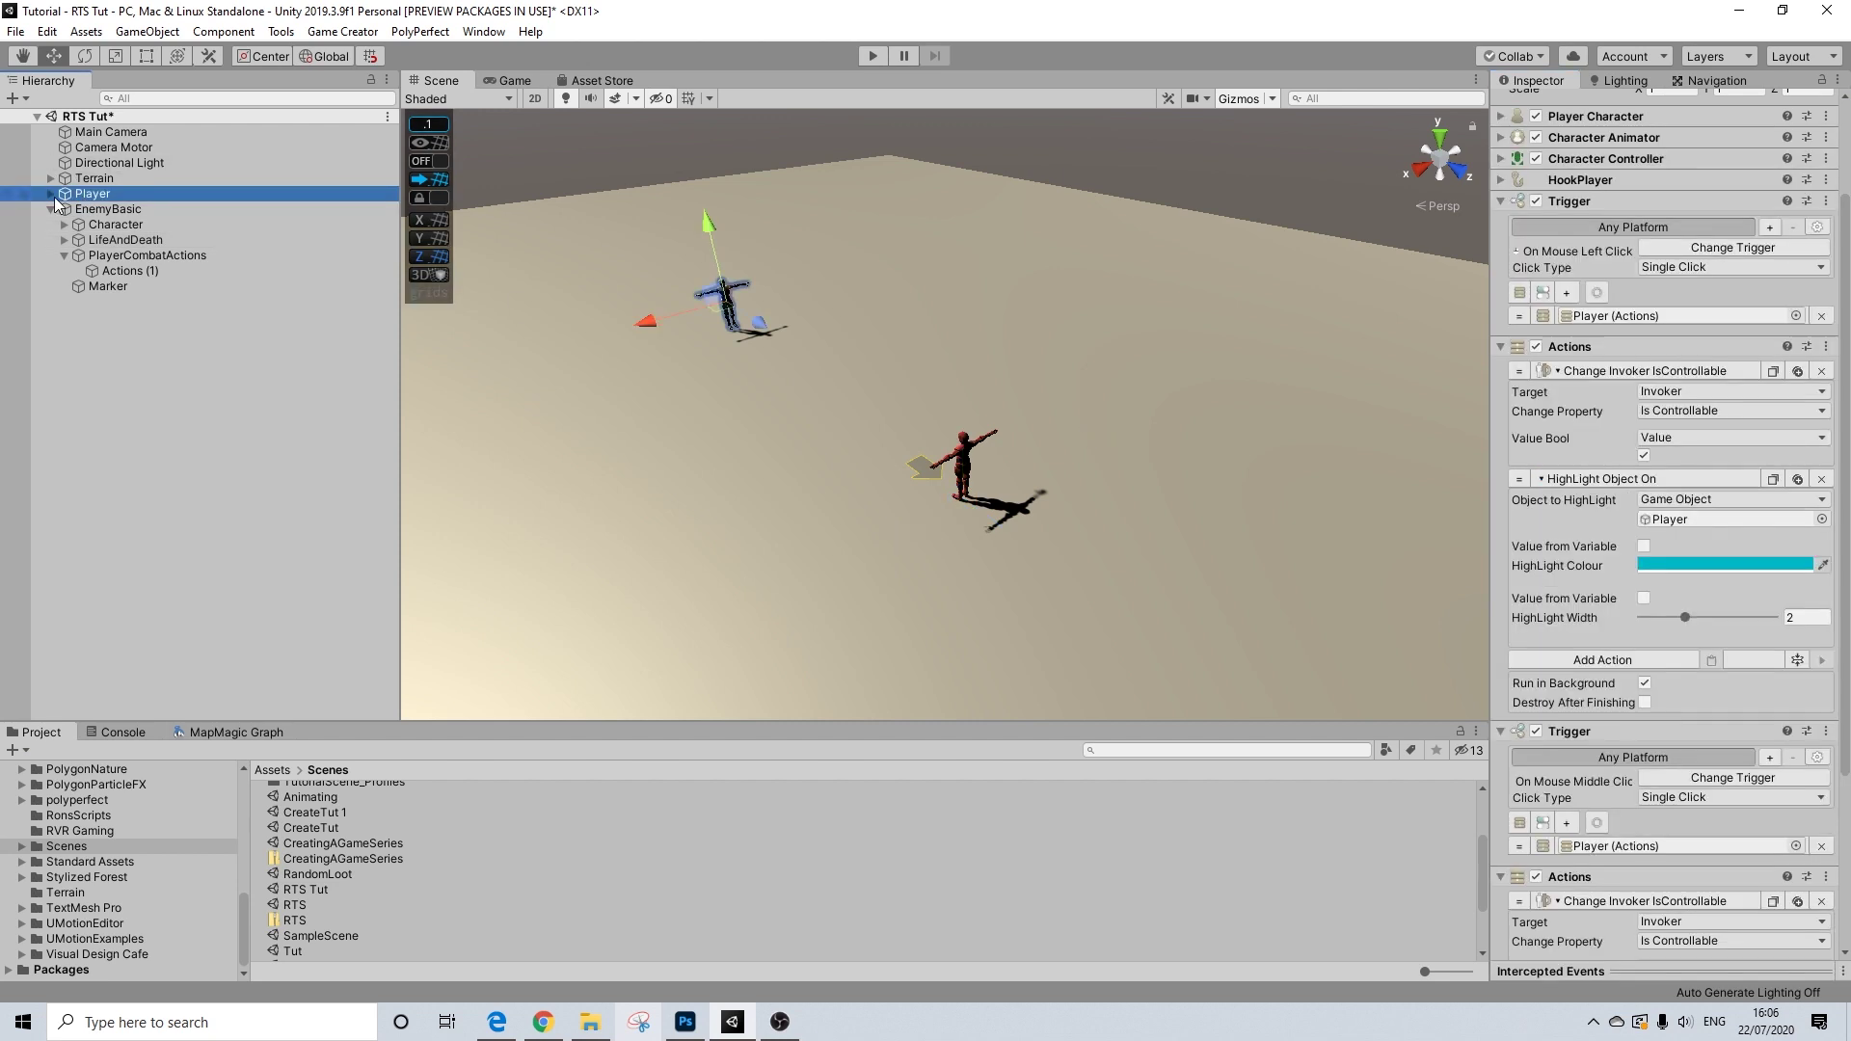
{"action": "left_click", "coordinate": [87, 209]}
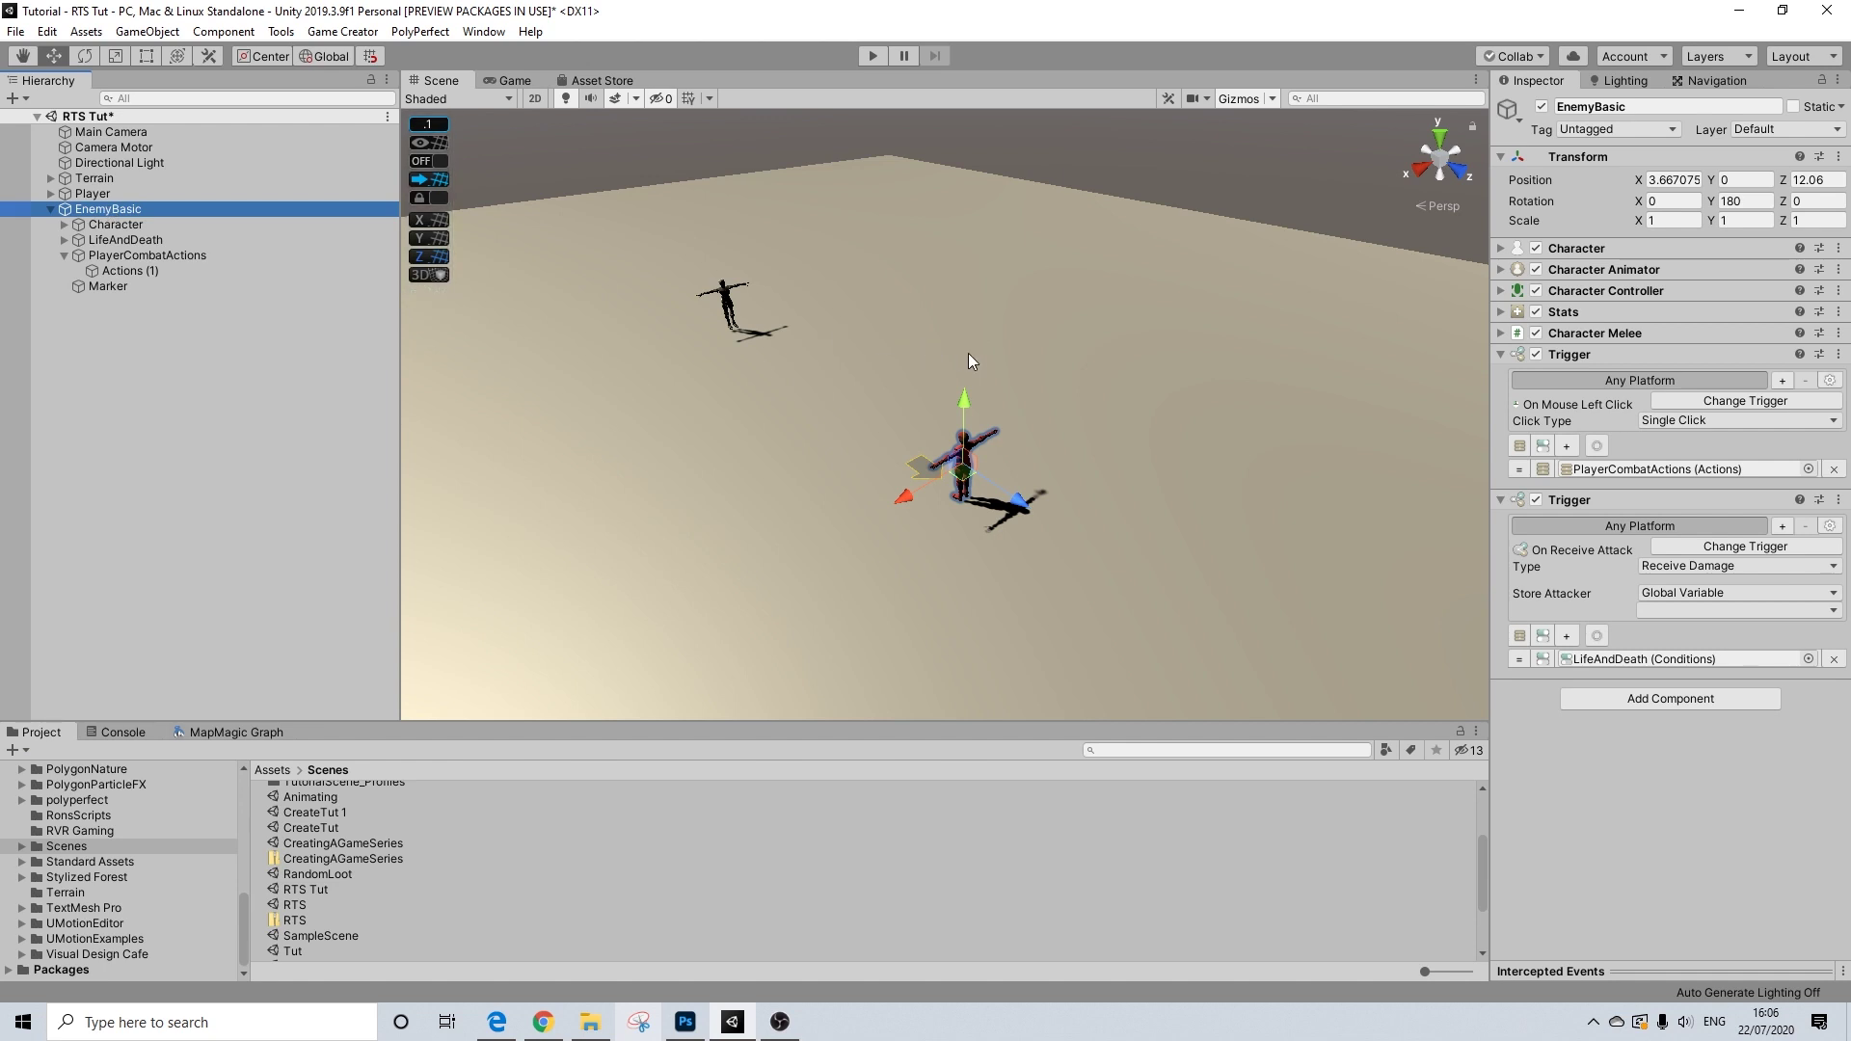
{"action": "left_click", "coordinate": [122, 257]}
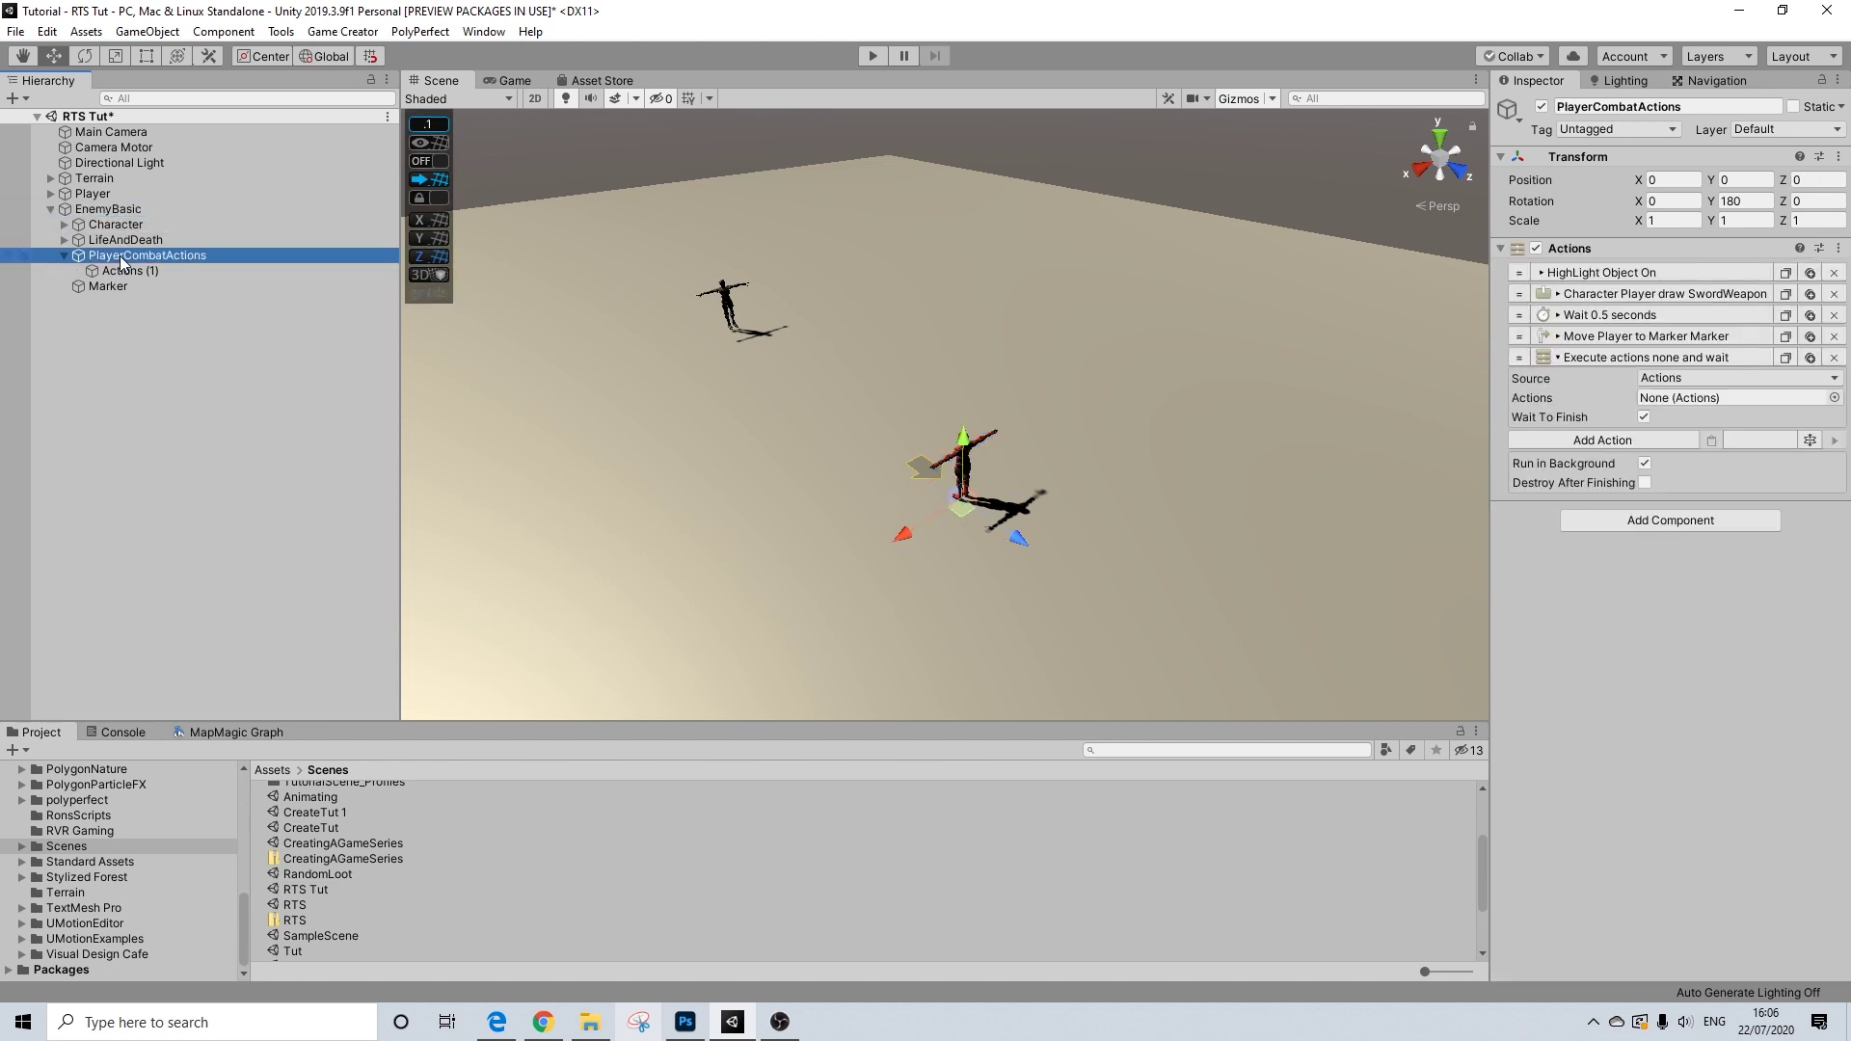
{"action": "left_click", "coordinate": [1586, 358]}
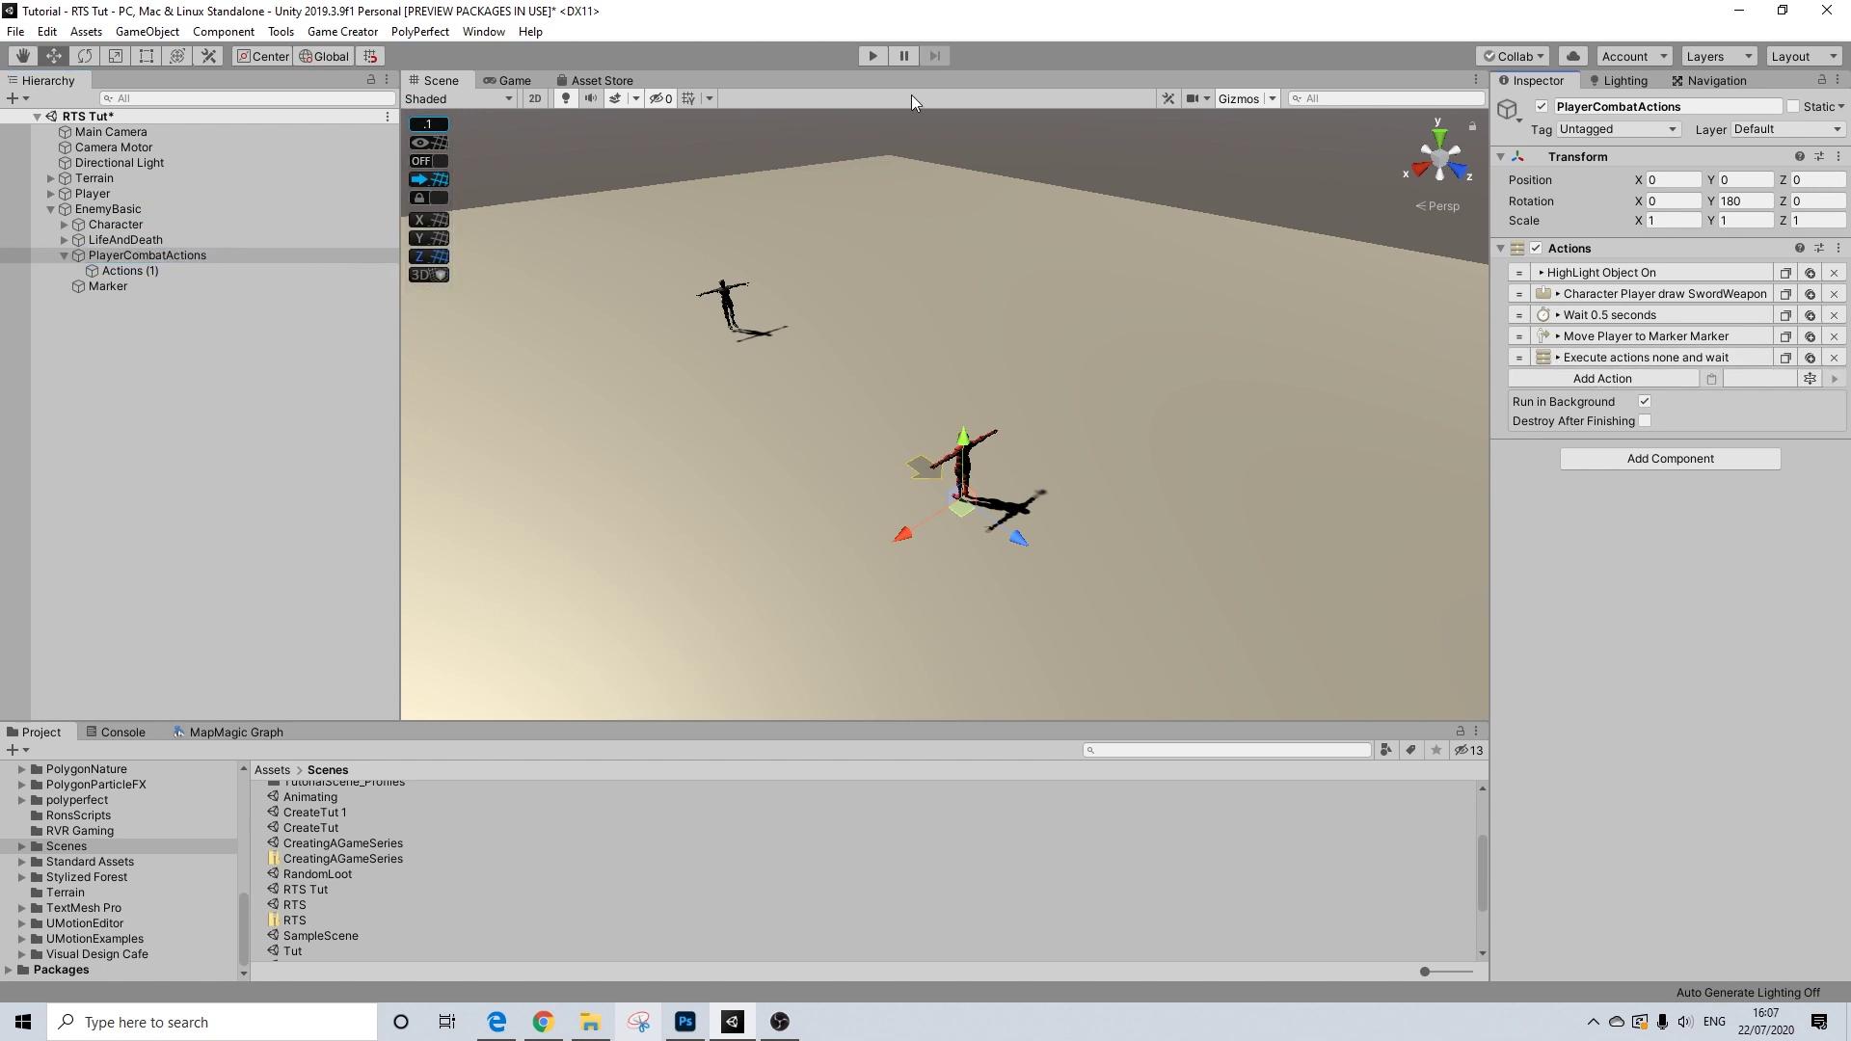
{"action": "left_click", "coordinate": [875, 56]}
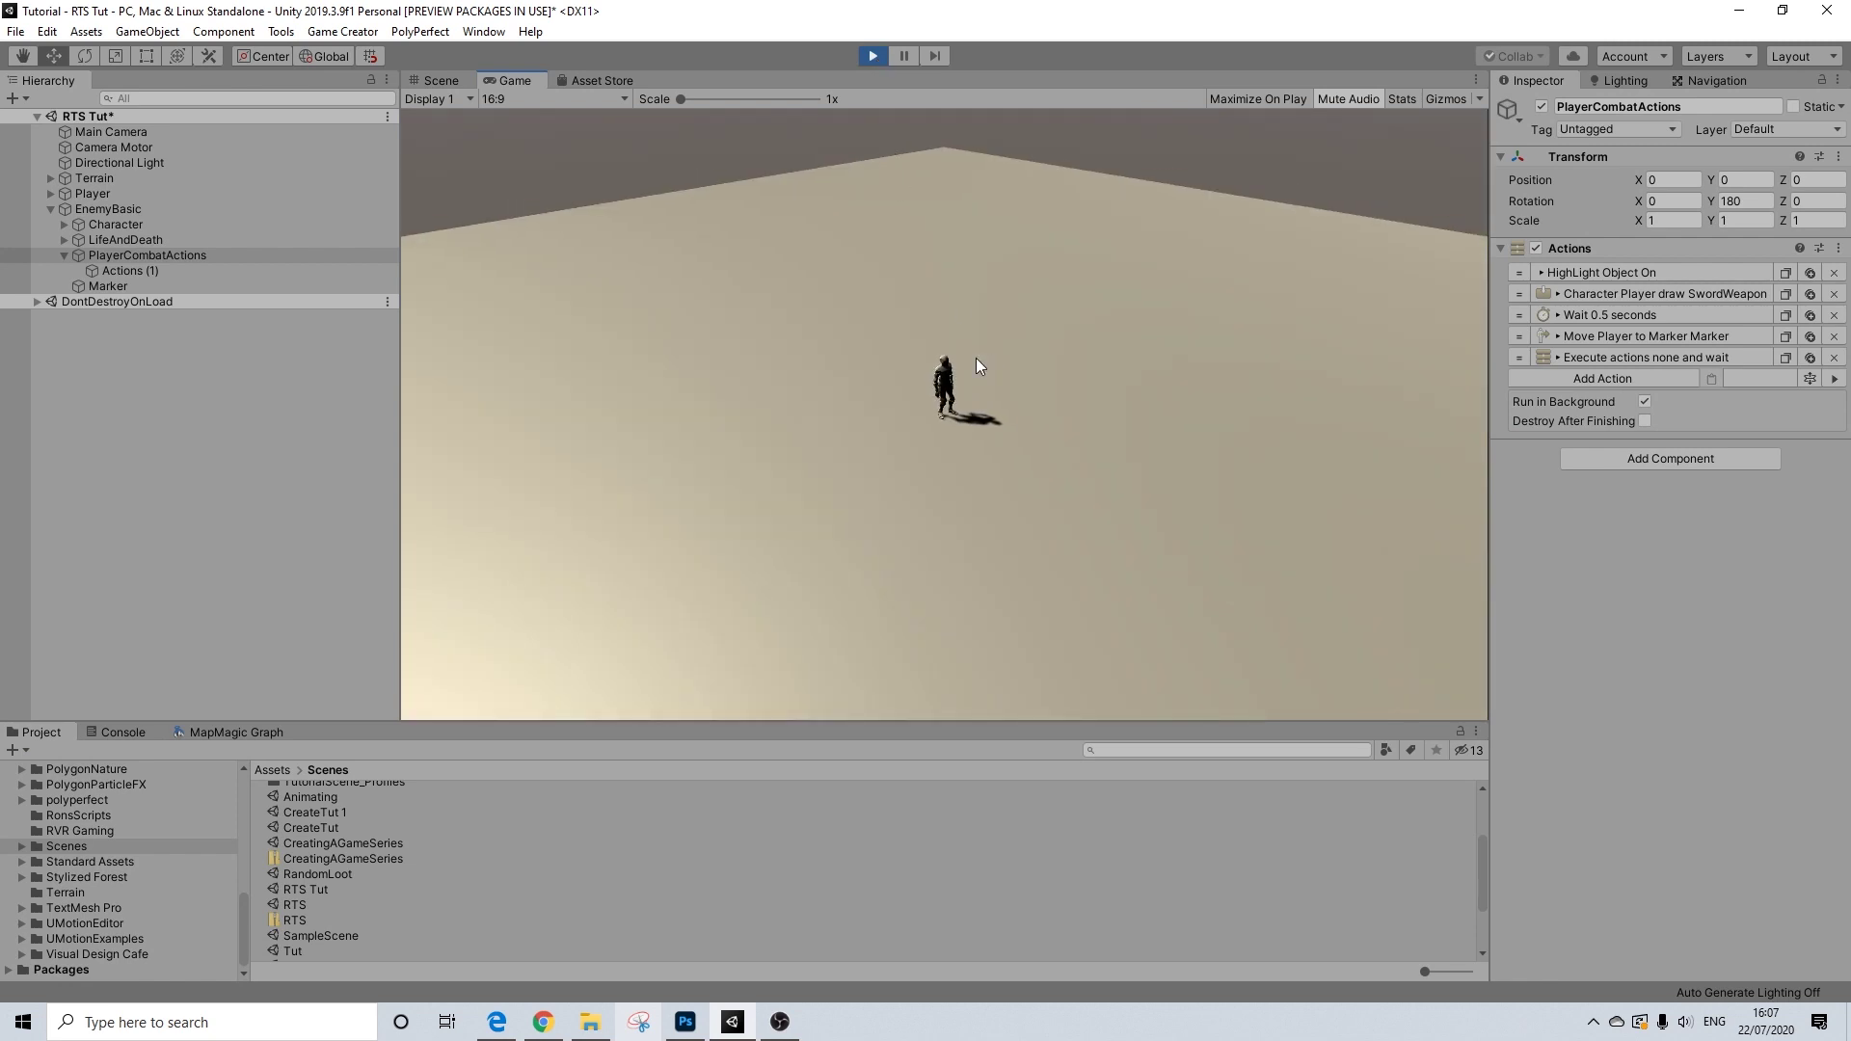
{"action": "left_click", "coordinate": [1050, 600]}
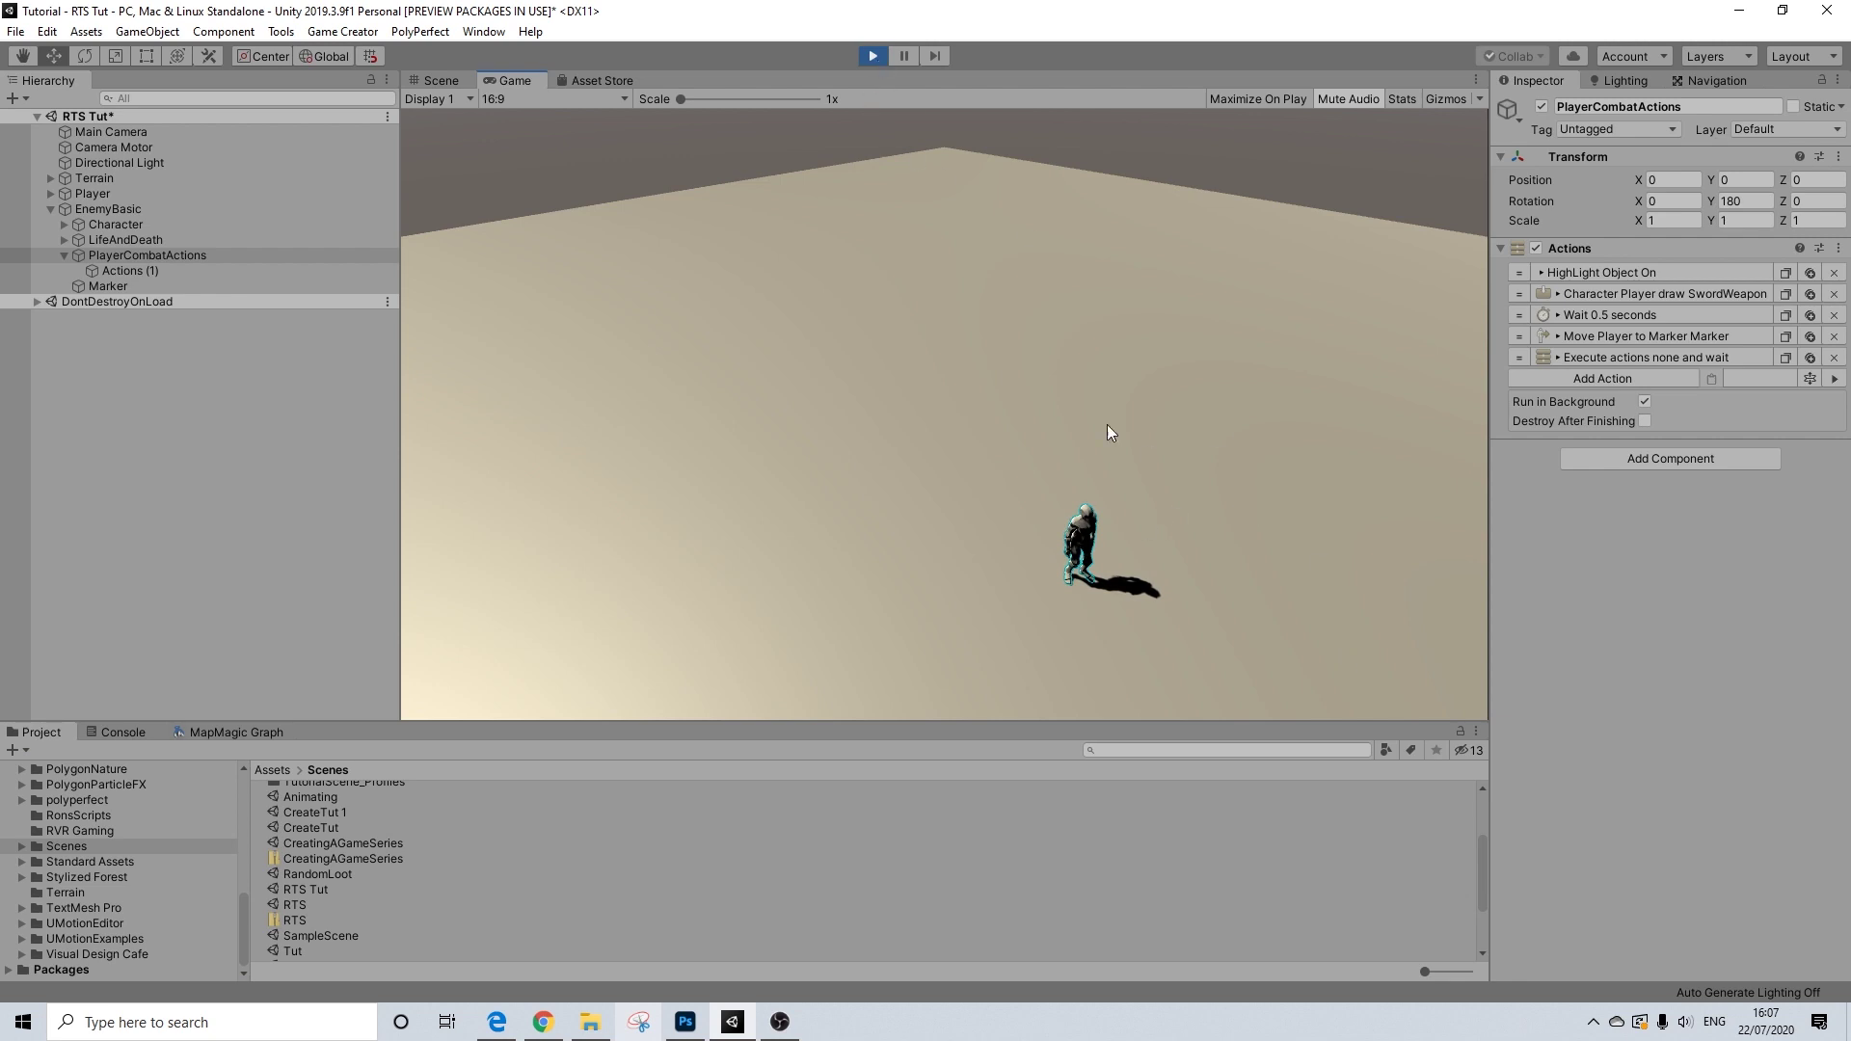
{"action": "left_click", "coordinate": [881, 55]}
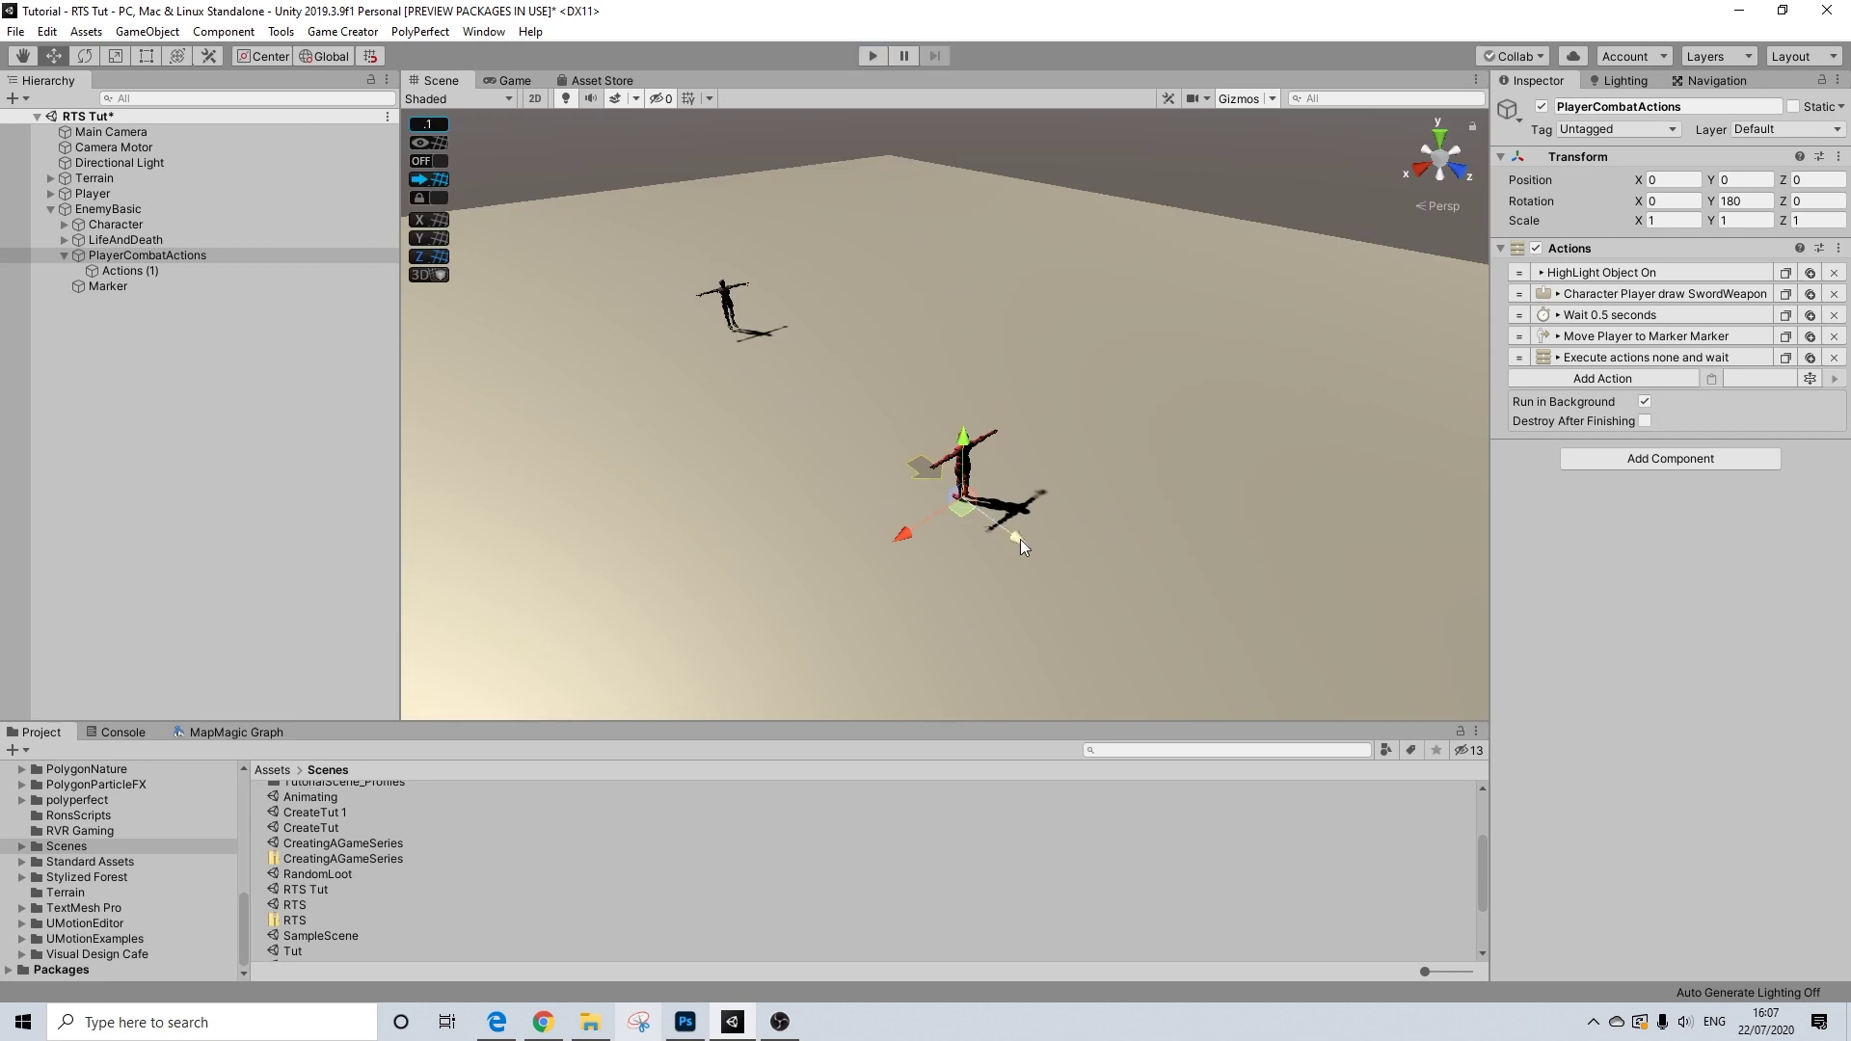
- Move EnemyBasic along its Z axis close to the player character
{"action": "left_click_drag", "start_coordinate": [1019, 542], "coordinate": [829, 403]}
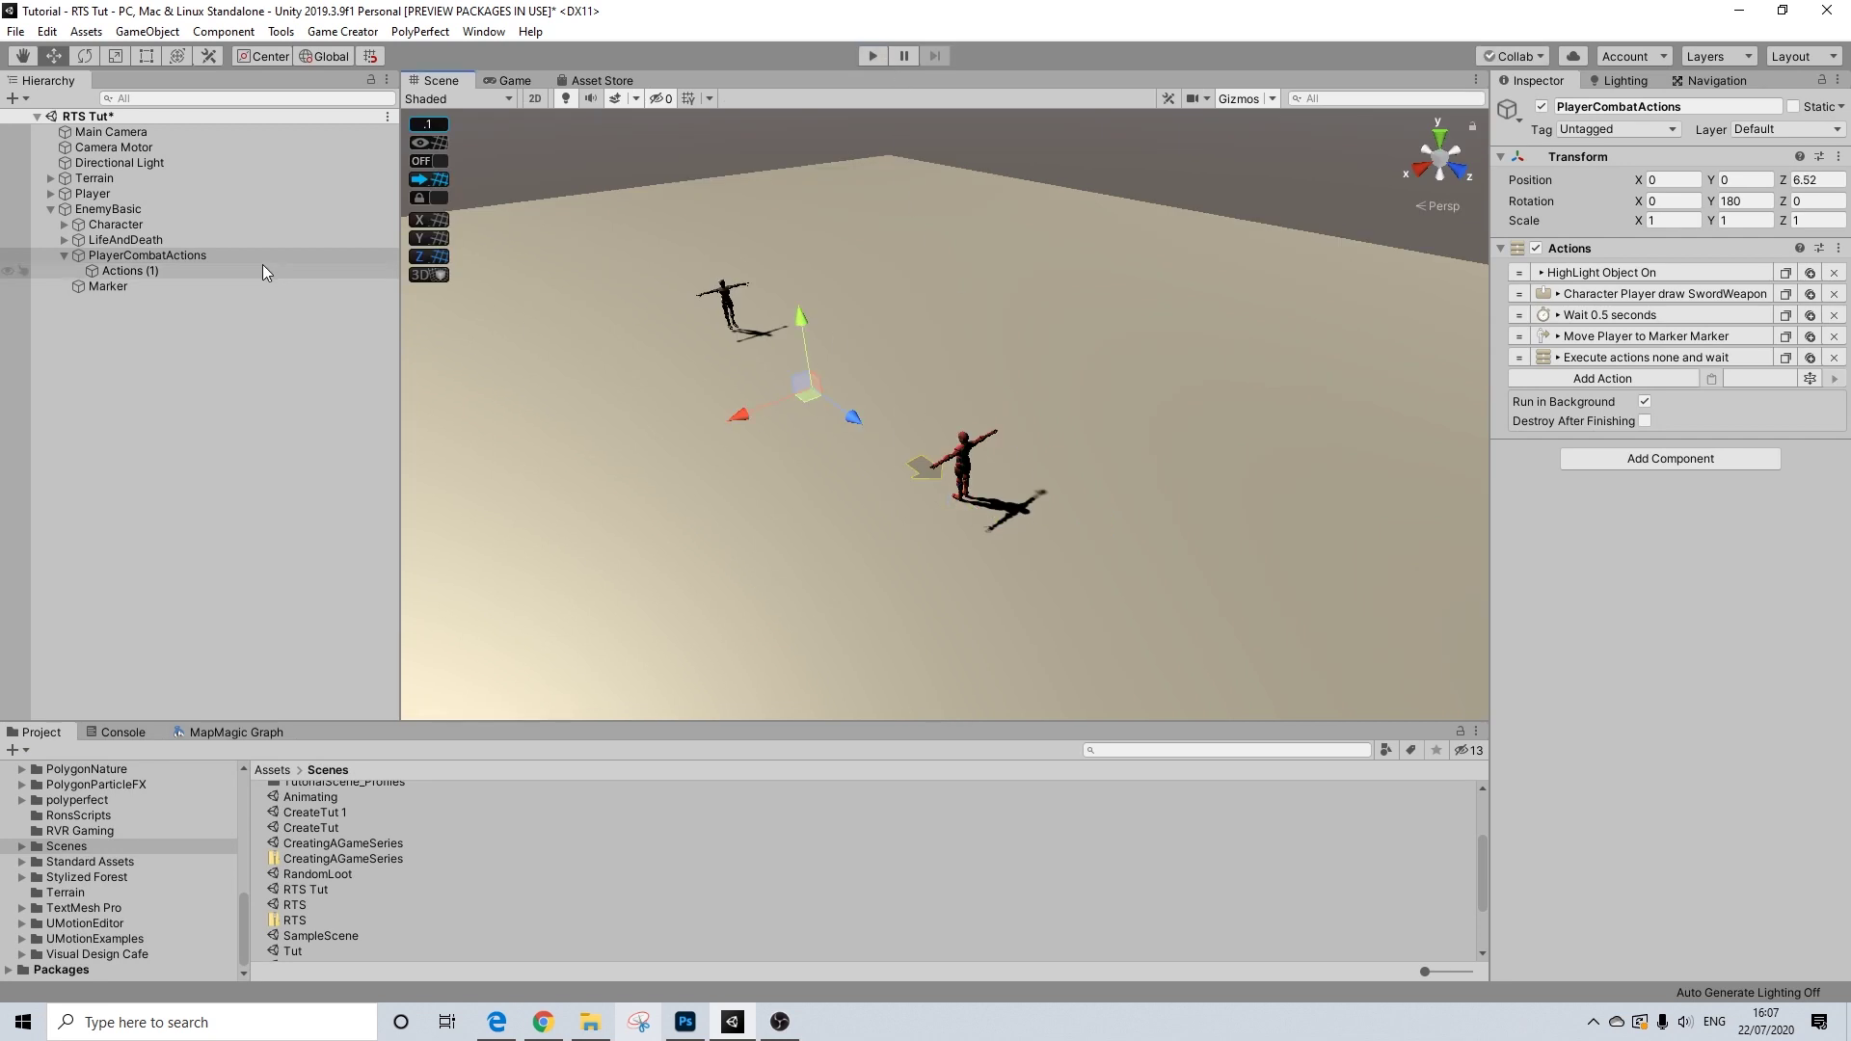
{"action": "key", "text": "ctrl+z"}
{"action": "left_click", "coordinate": [103, 208]}
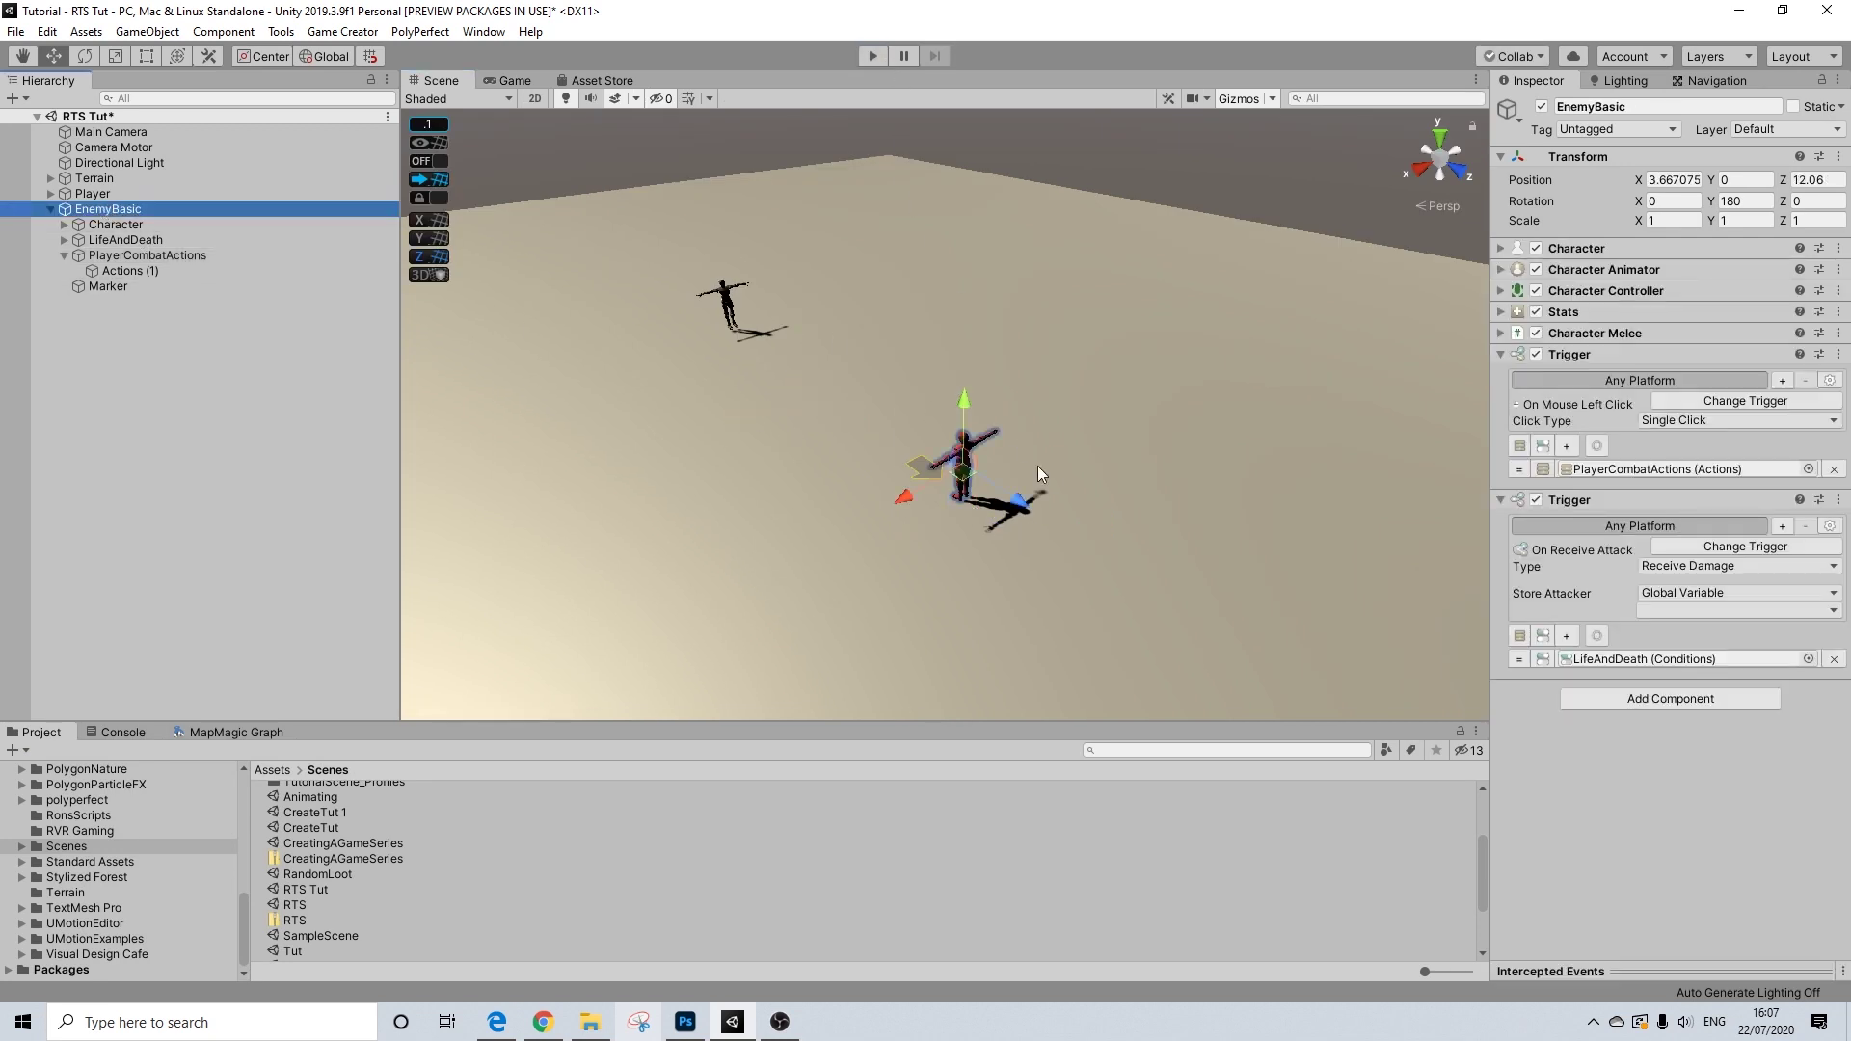
{"action": "left_click_drag", "start_coordinate": [1029, 505], "coordinate": [734, 329]}
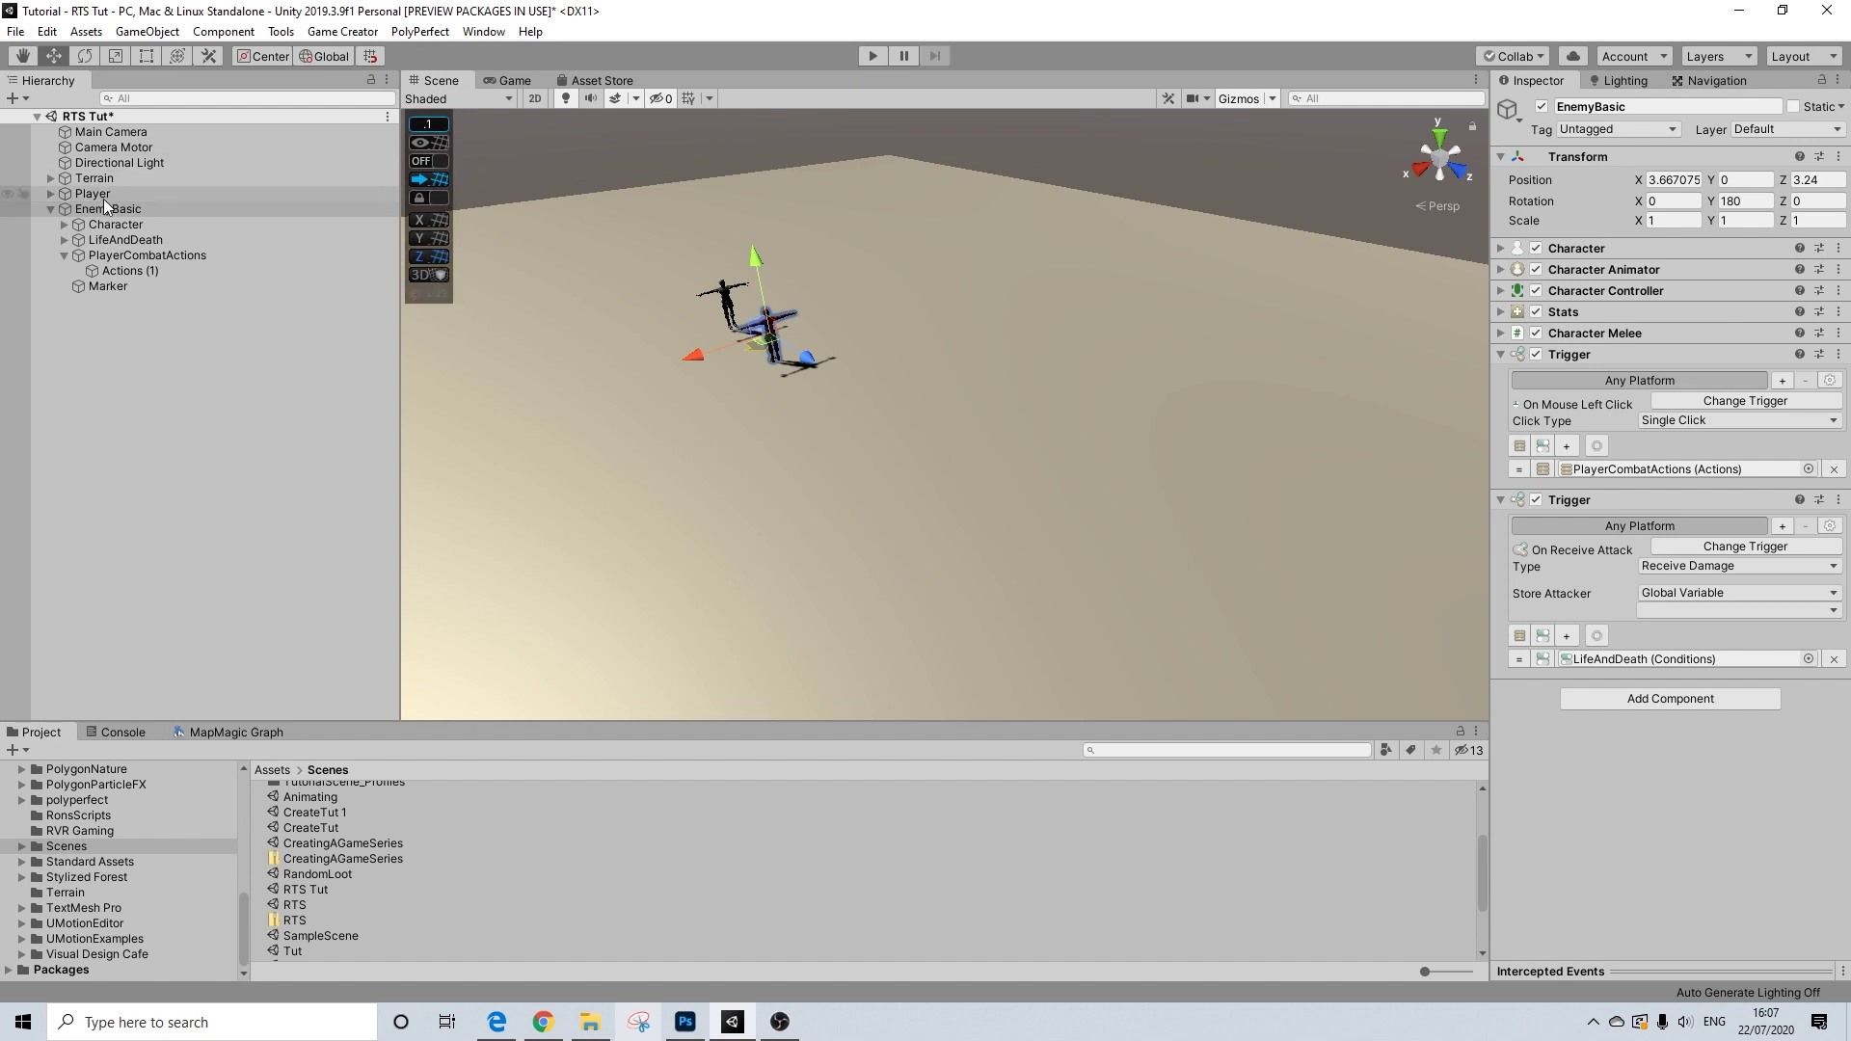
- Point PlayerCombatActions' Execute Actions step at Actions (1)
{"action": "left_click", "coordinate": [106, 227]}
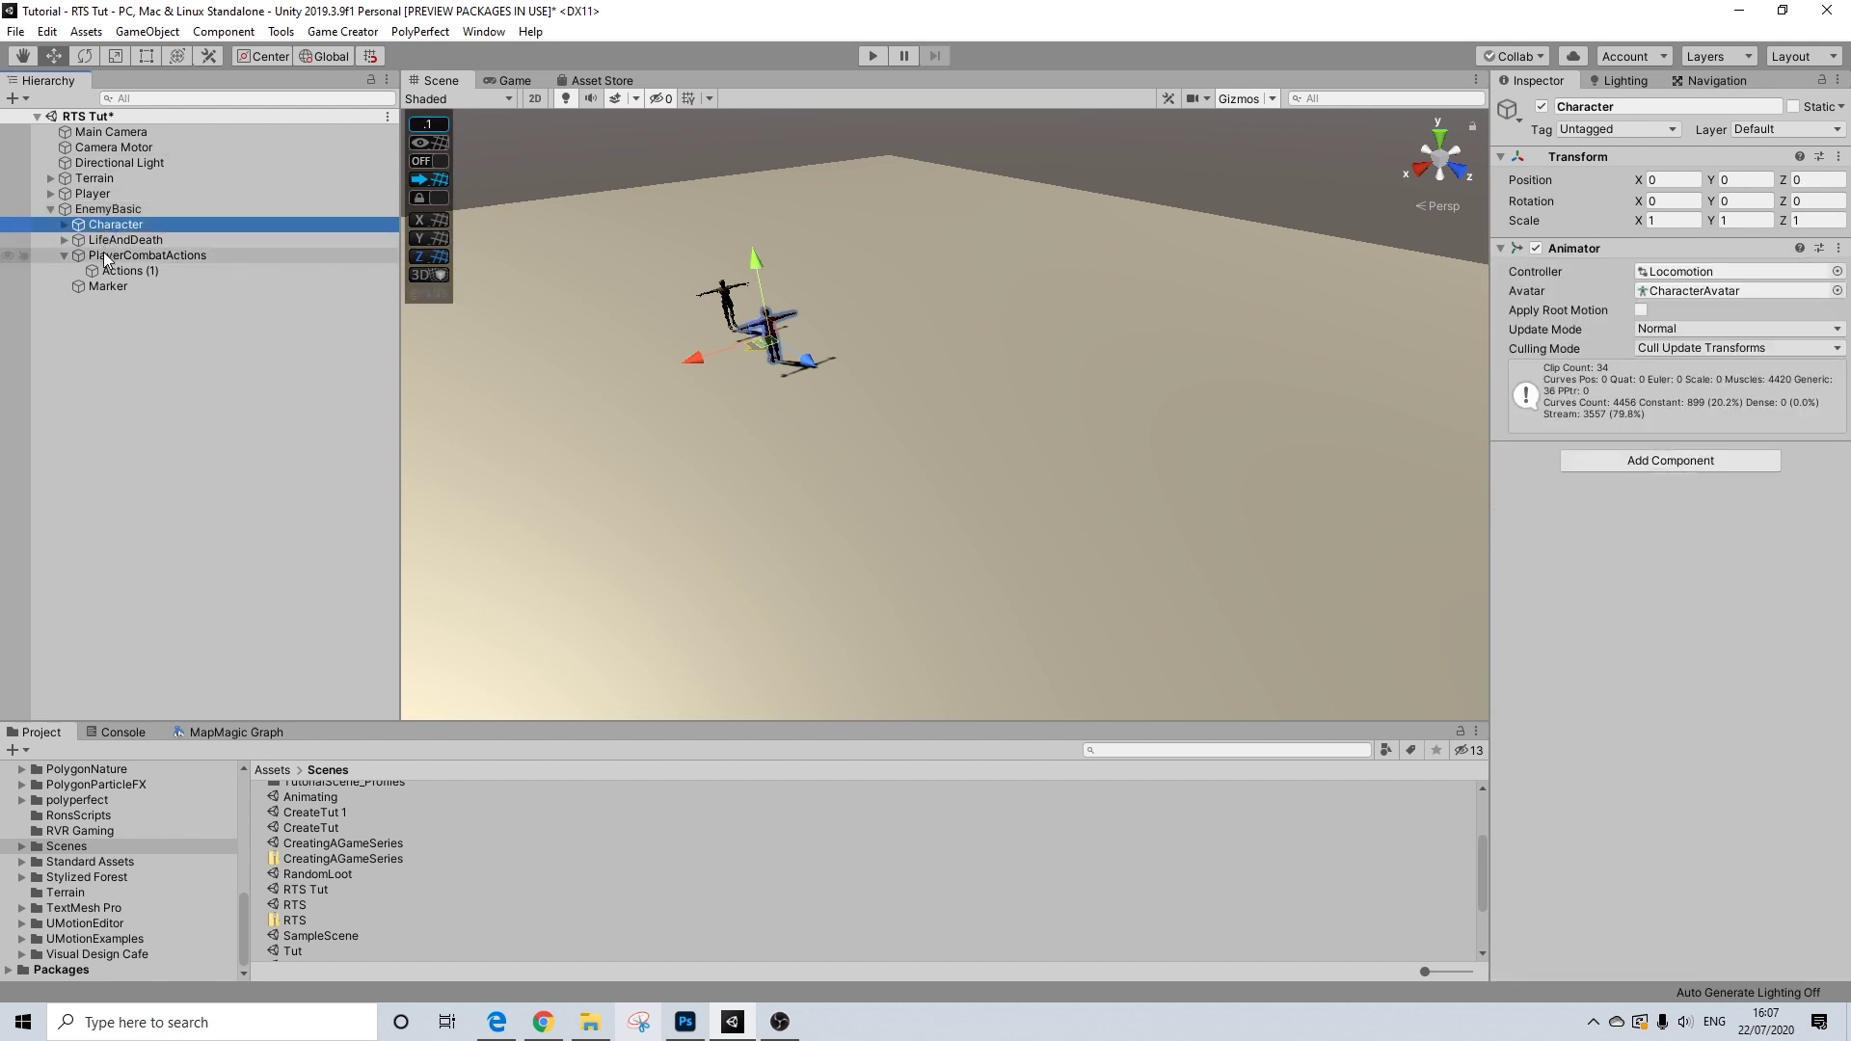
{"action": "left_click", "coordinate": [102, 254]}
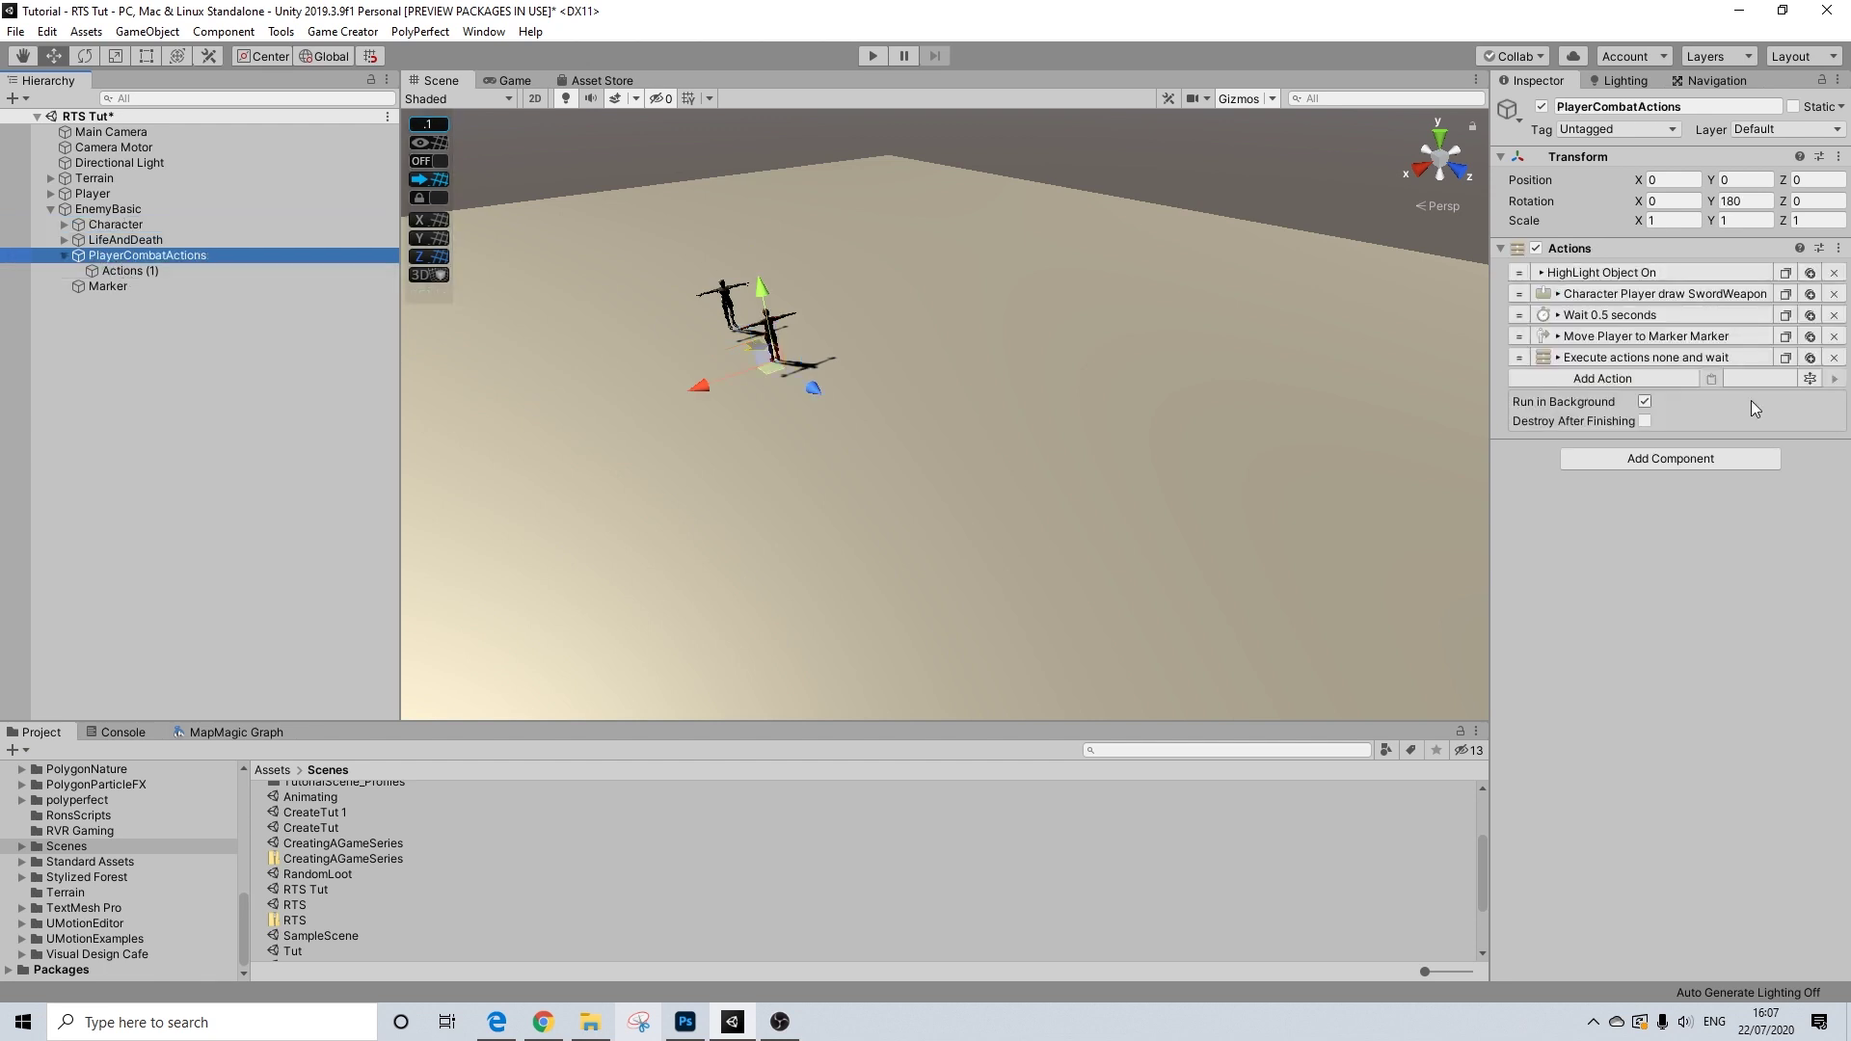
{"action": "left_click", "coordinate": [1755, 357]}
{"action": "left_click_drag", "start_coordinate": [104, 278], "coordinate": [1725, 398]}
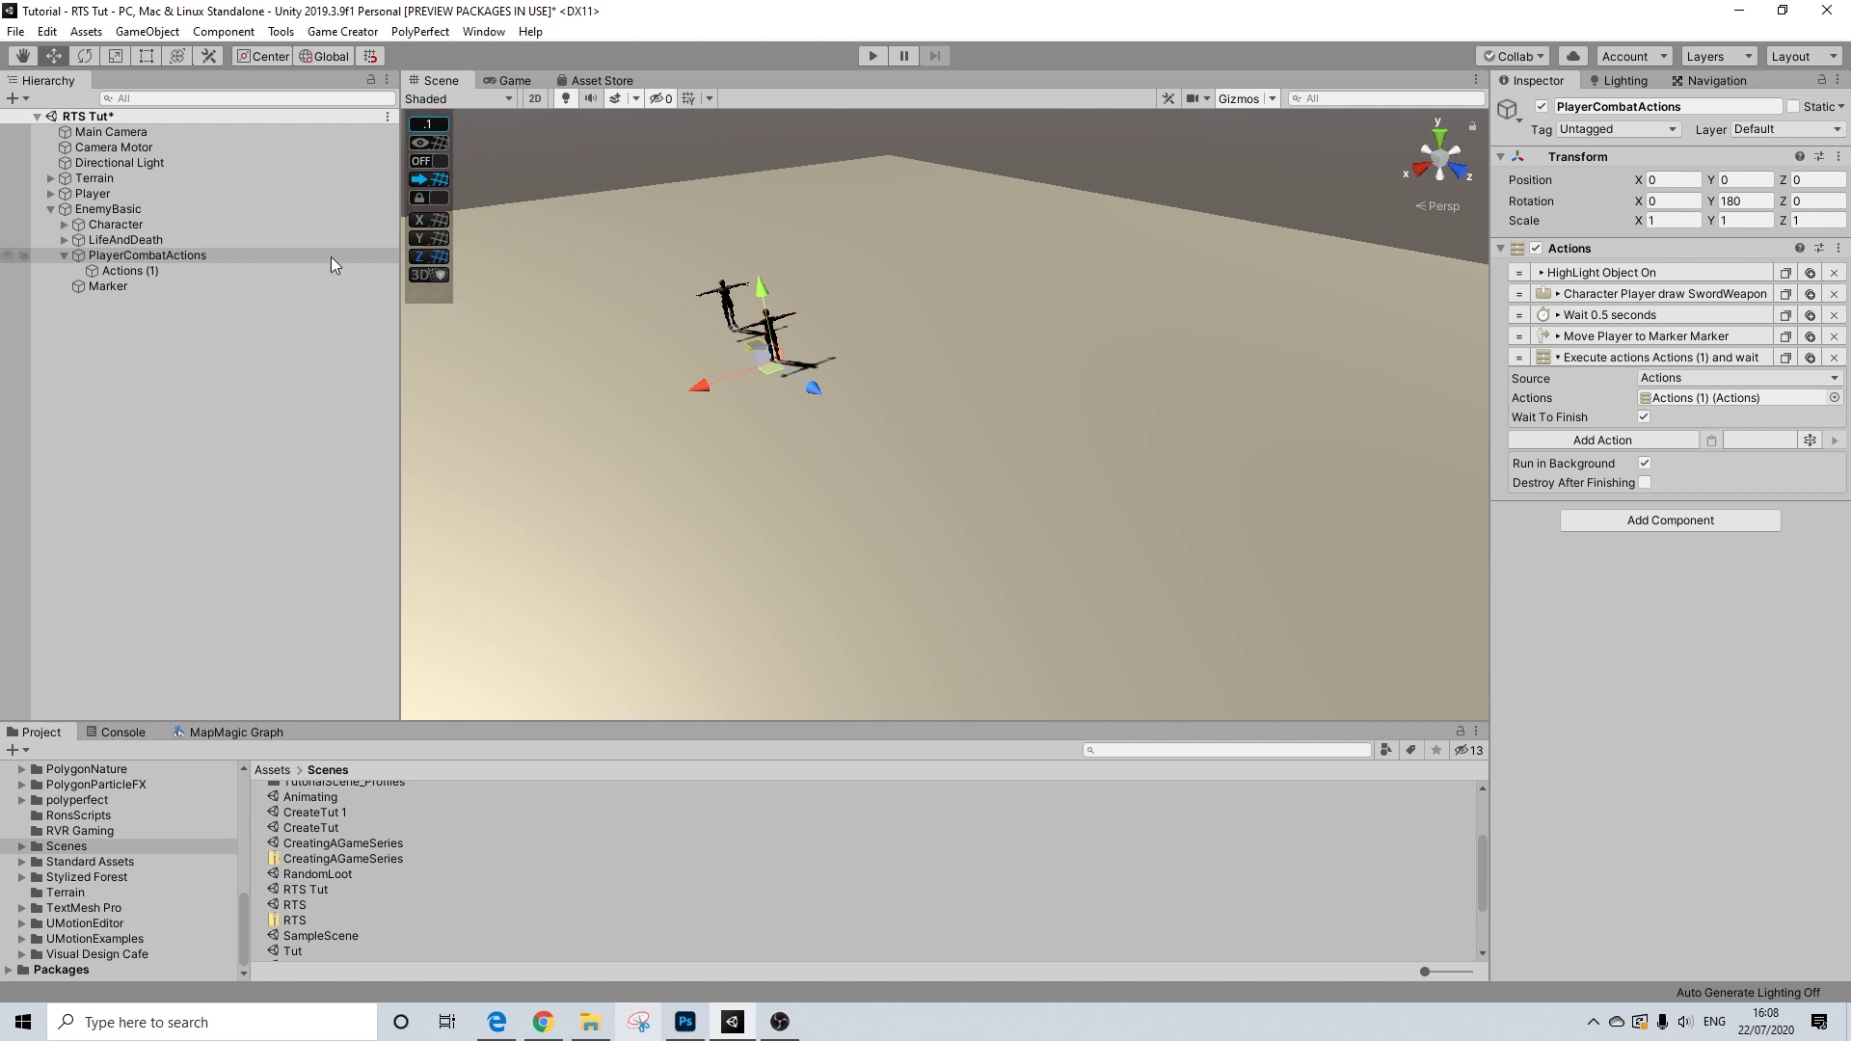
{"action": "left_click", "coordinate": [92, 238]}
- Add a Cancel Action targeting Actions (1) and place it above the 2-second wait
{"action": "scroll", "coordinate": [1700, 528], "scroll_direction": "down", "scroll_amount": 3}
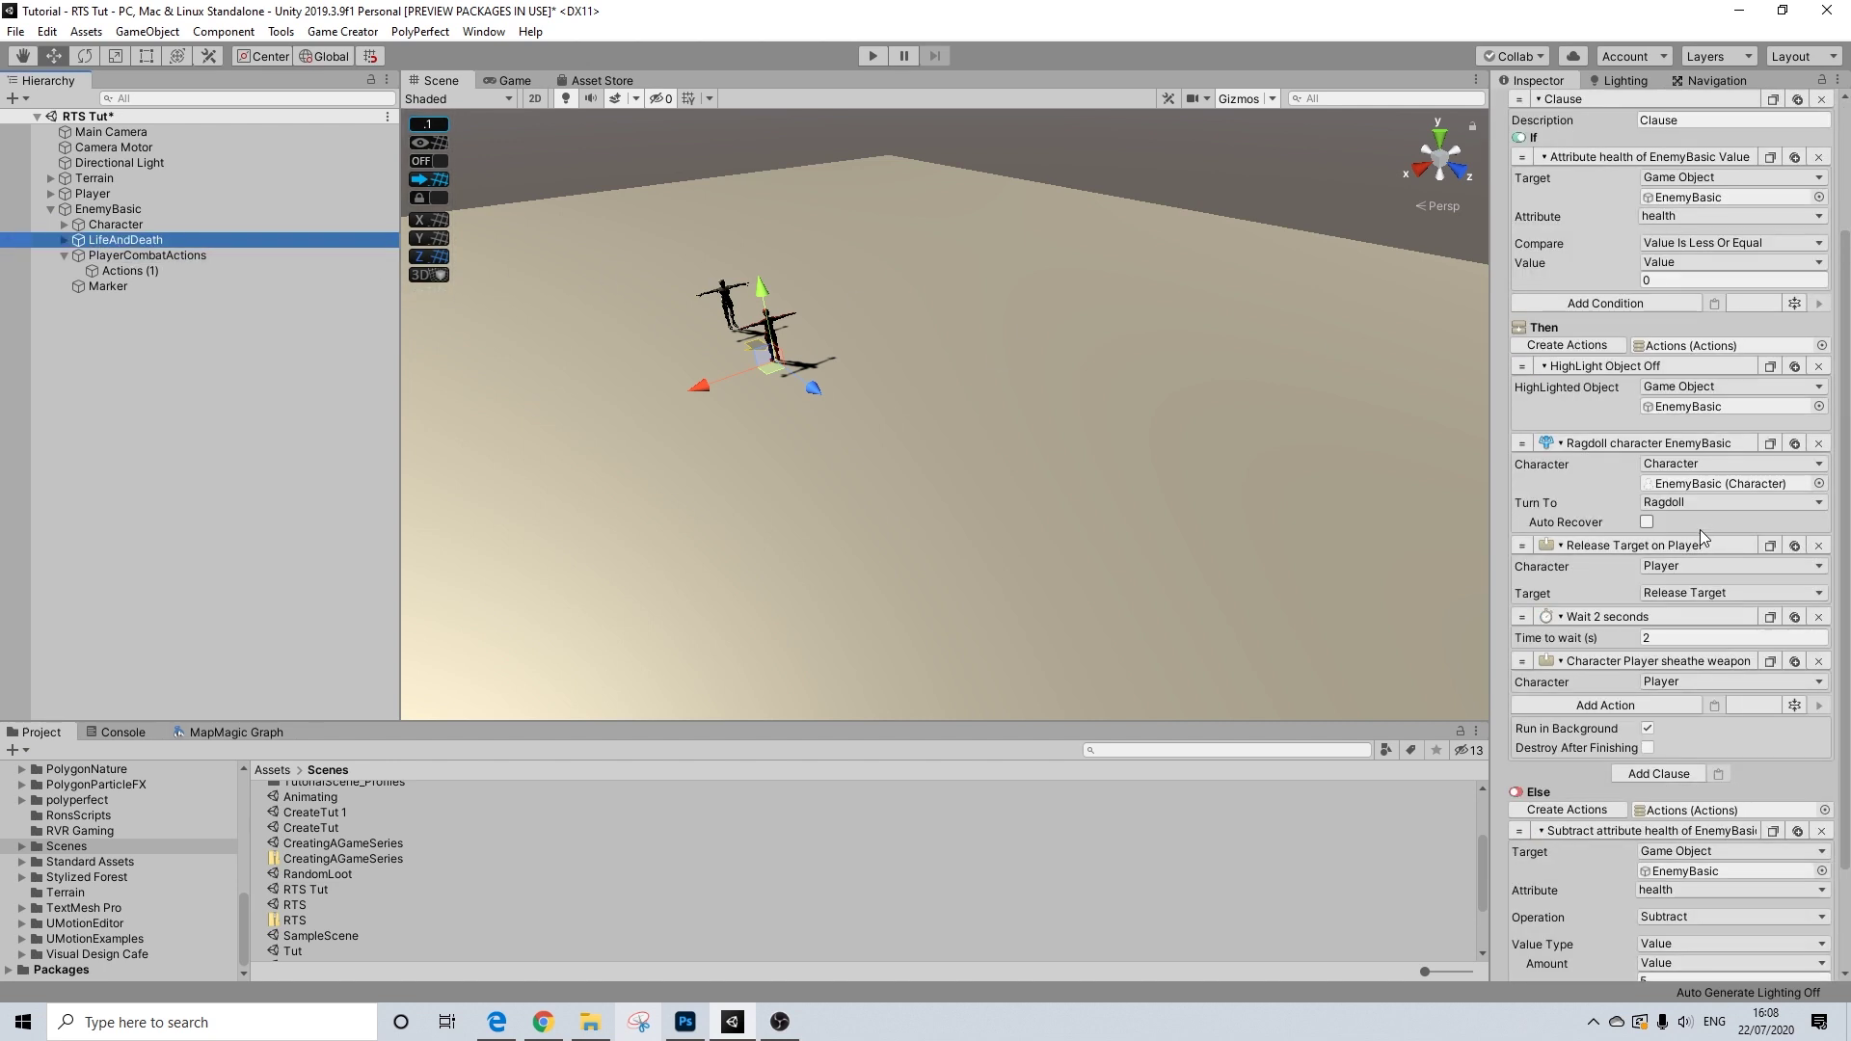
{"action": "left_click", "coordinate": [1607, 706]}
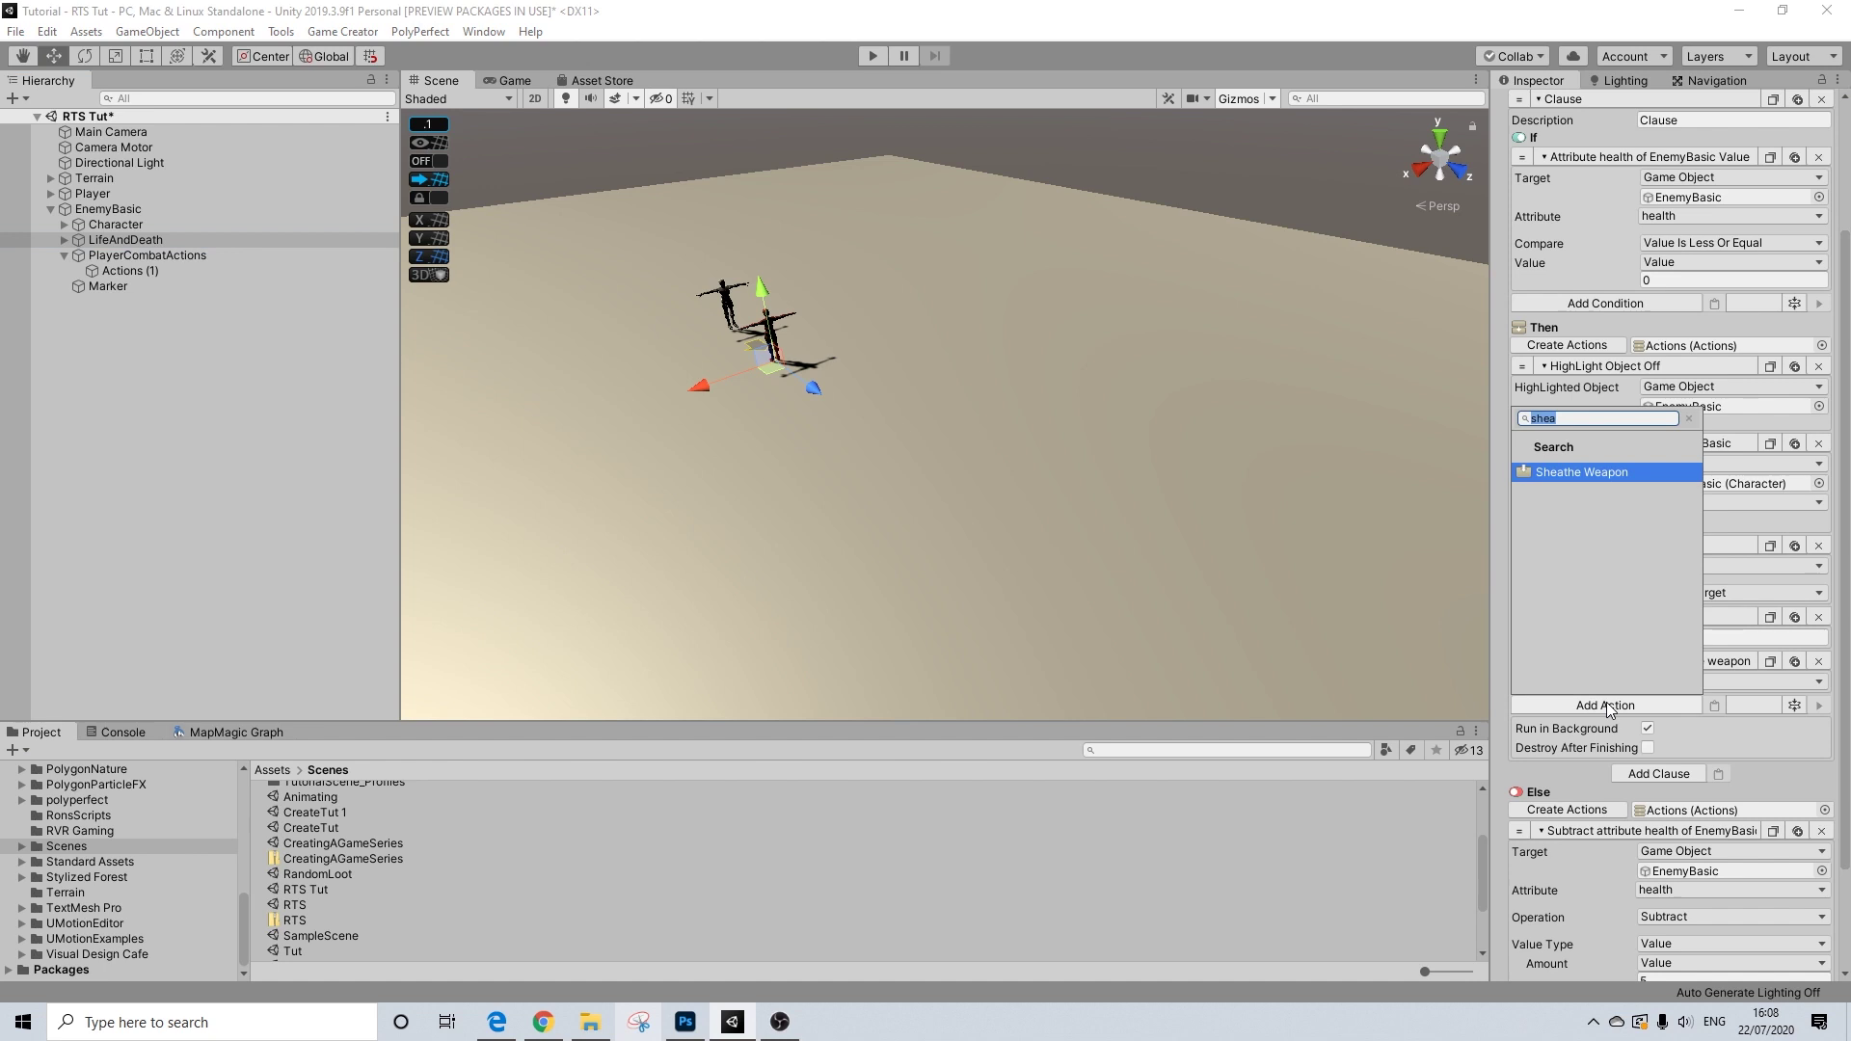
{"action": "type", "text": "can"}
{"action": "key", "text": "Return"}
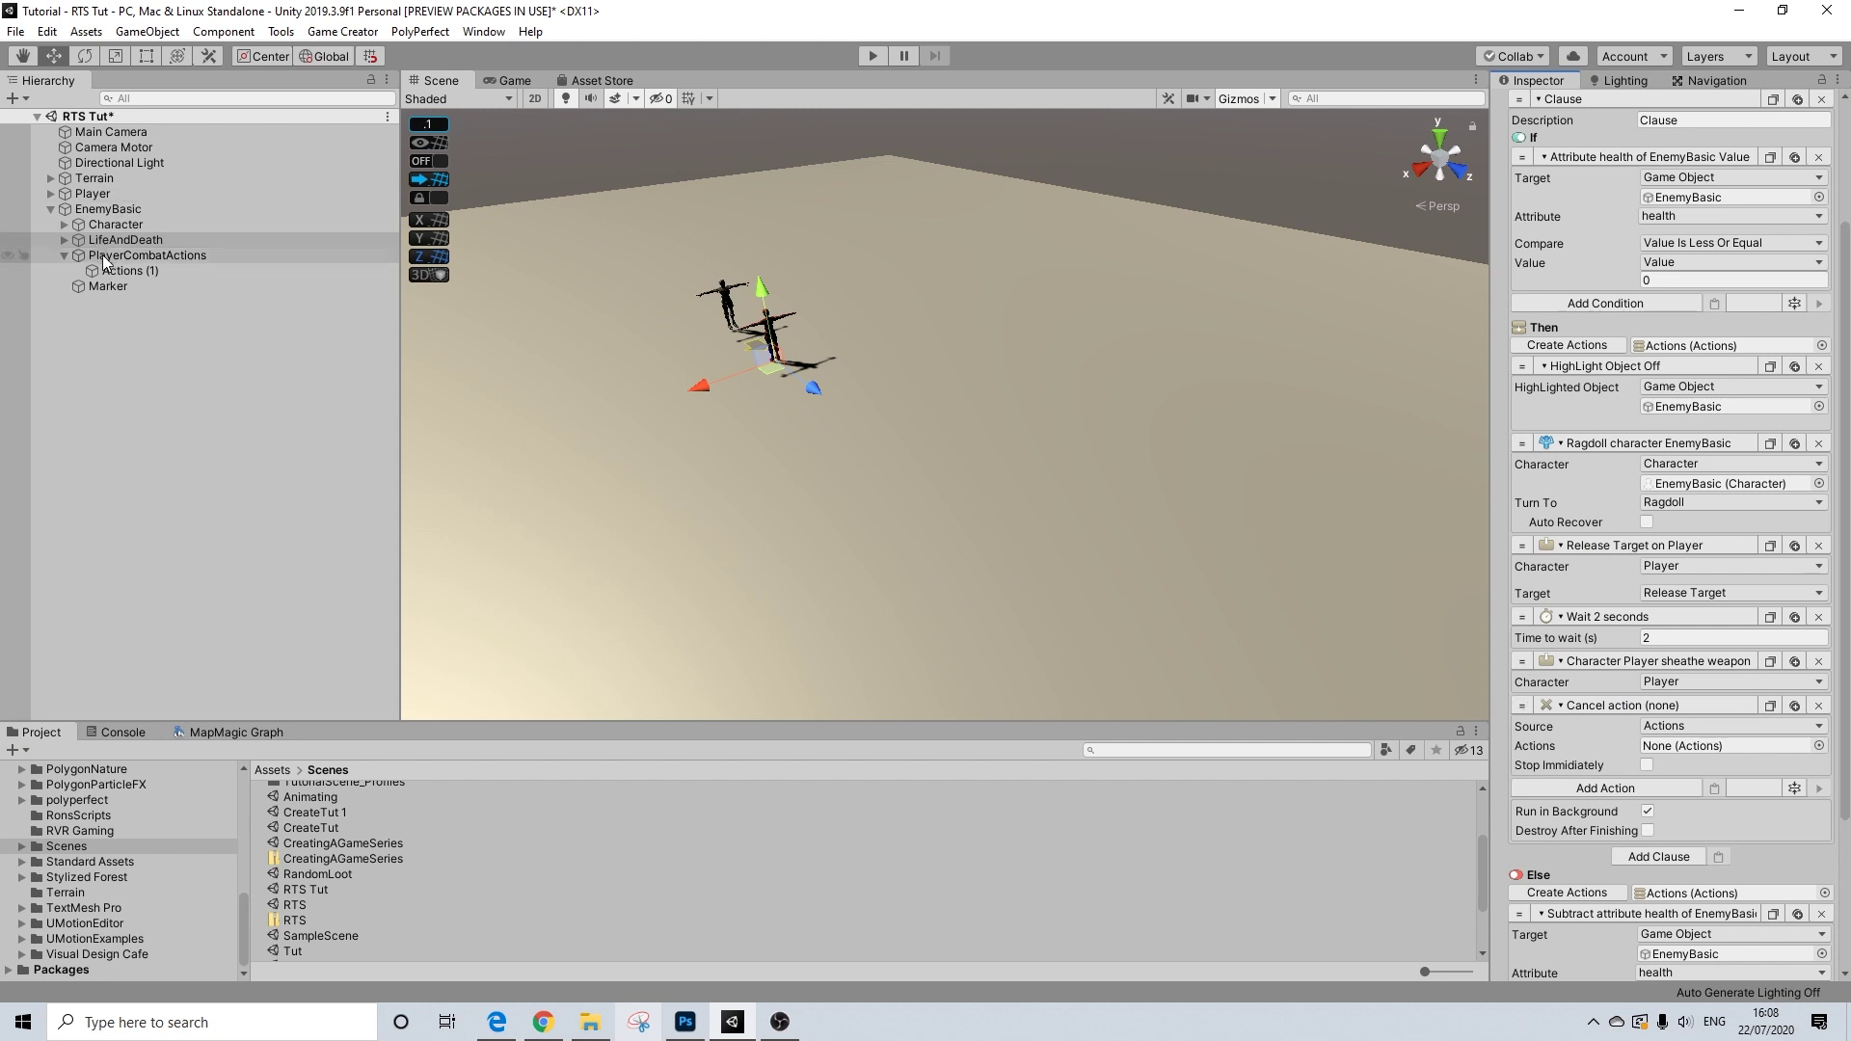
{"action": "left_click_drag", "start_coordinate": [102, 269], "coordinate": [1698, 746]}
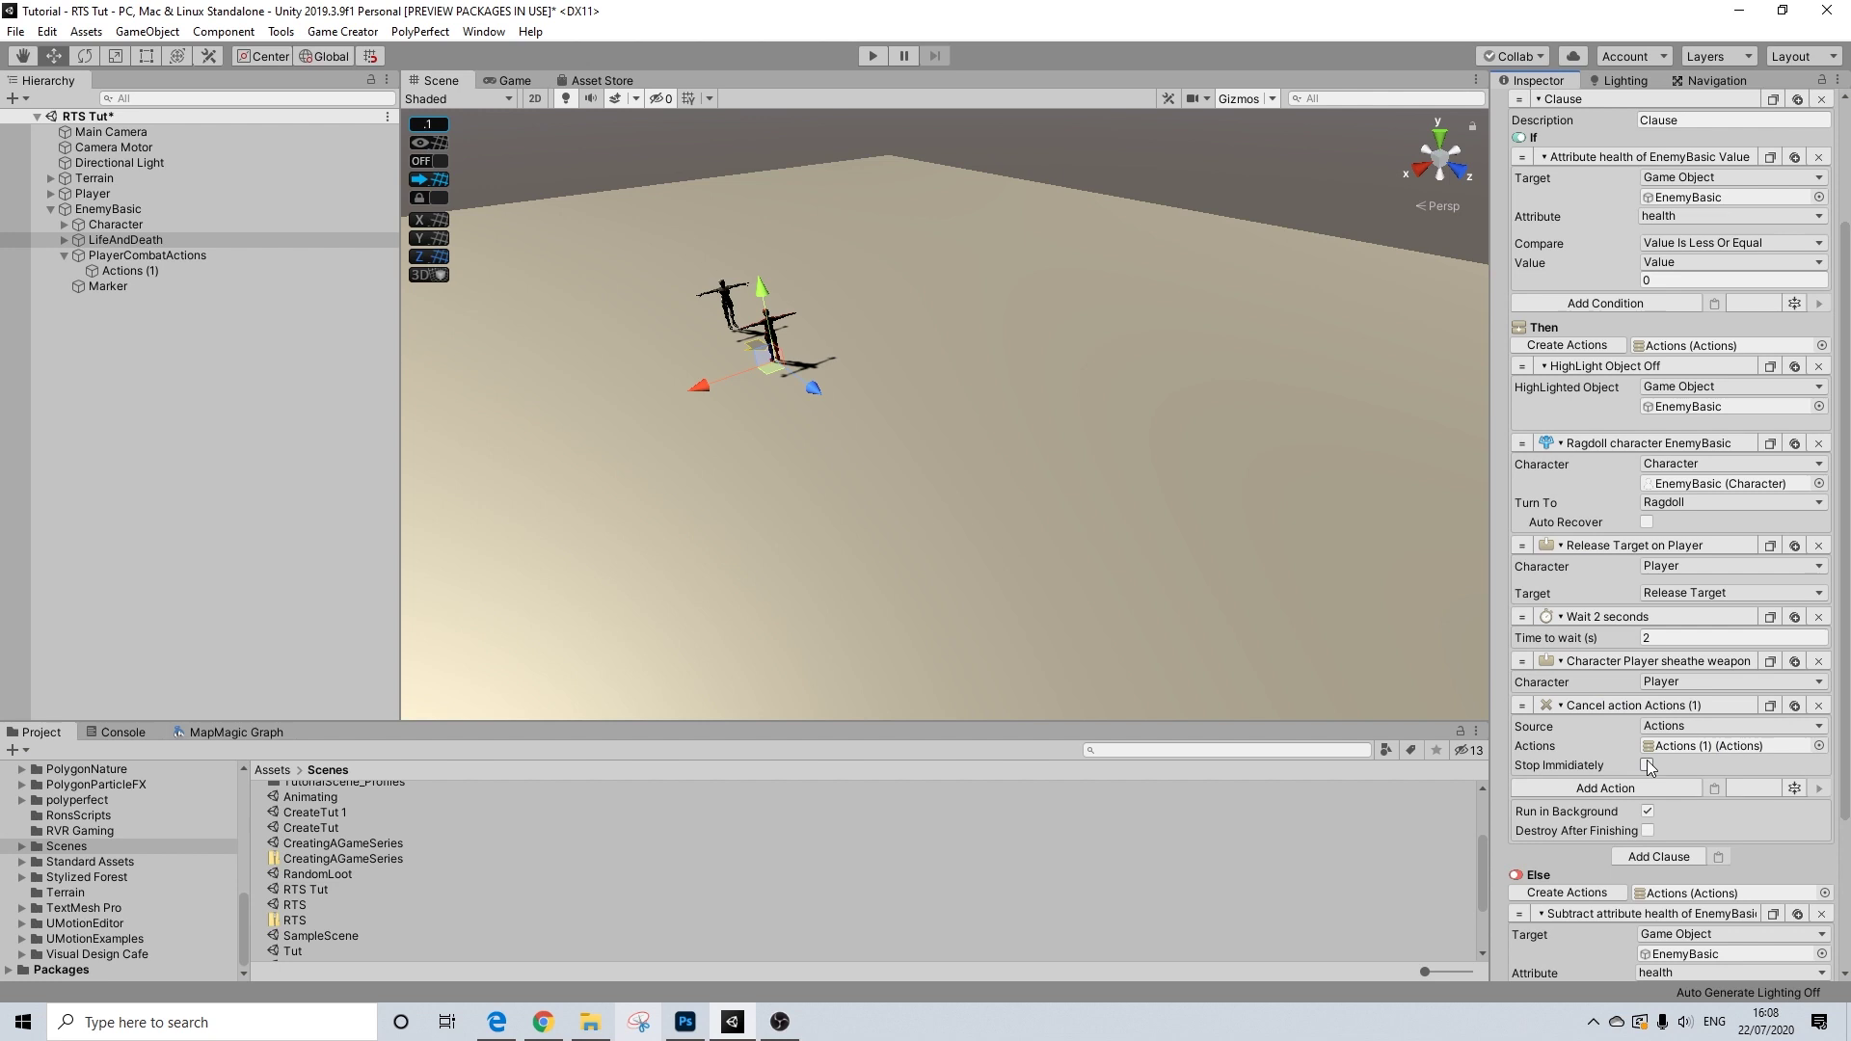
{"action": "left_click_drag", "start_coordinate": [1523, 704], "coordinate": [1523, 613]}
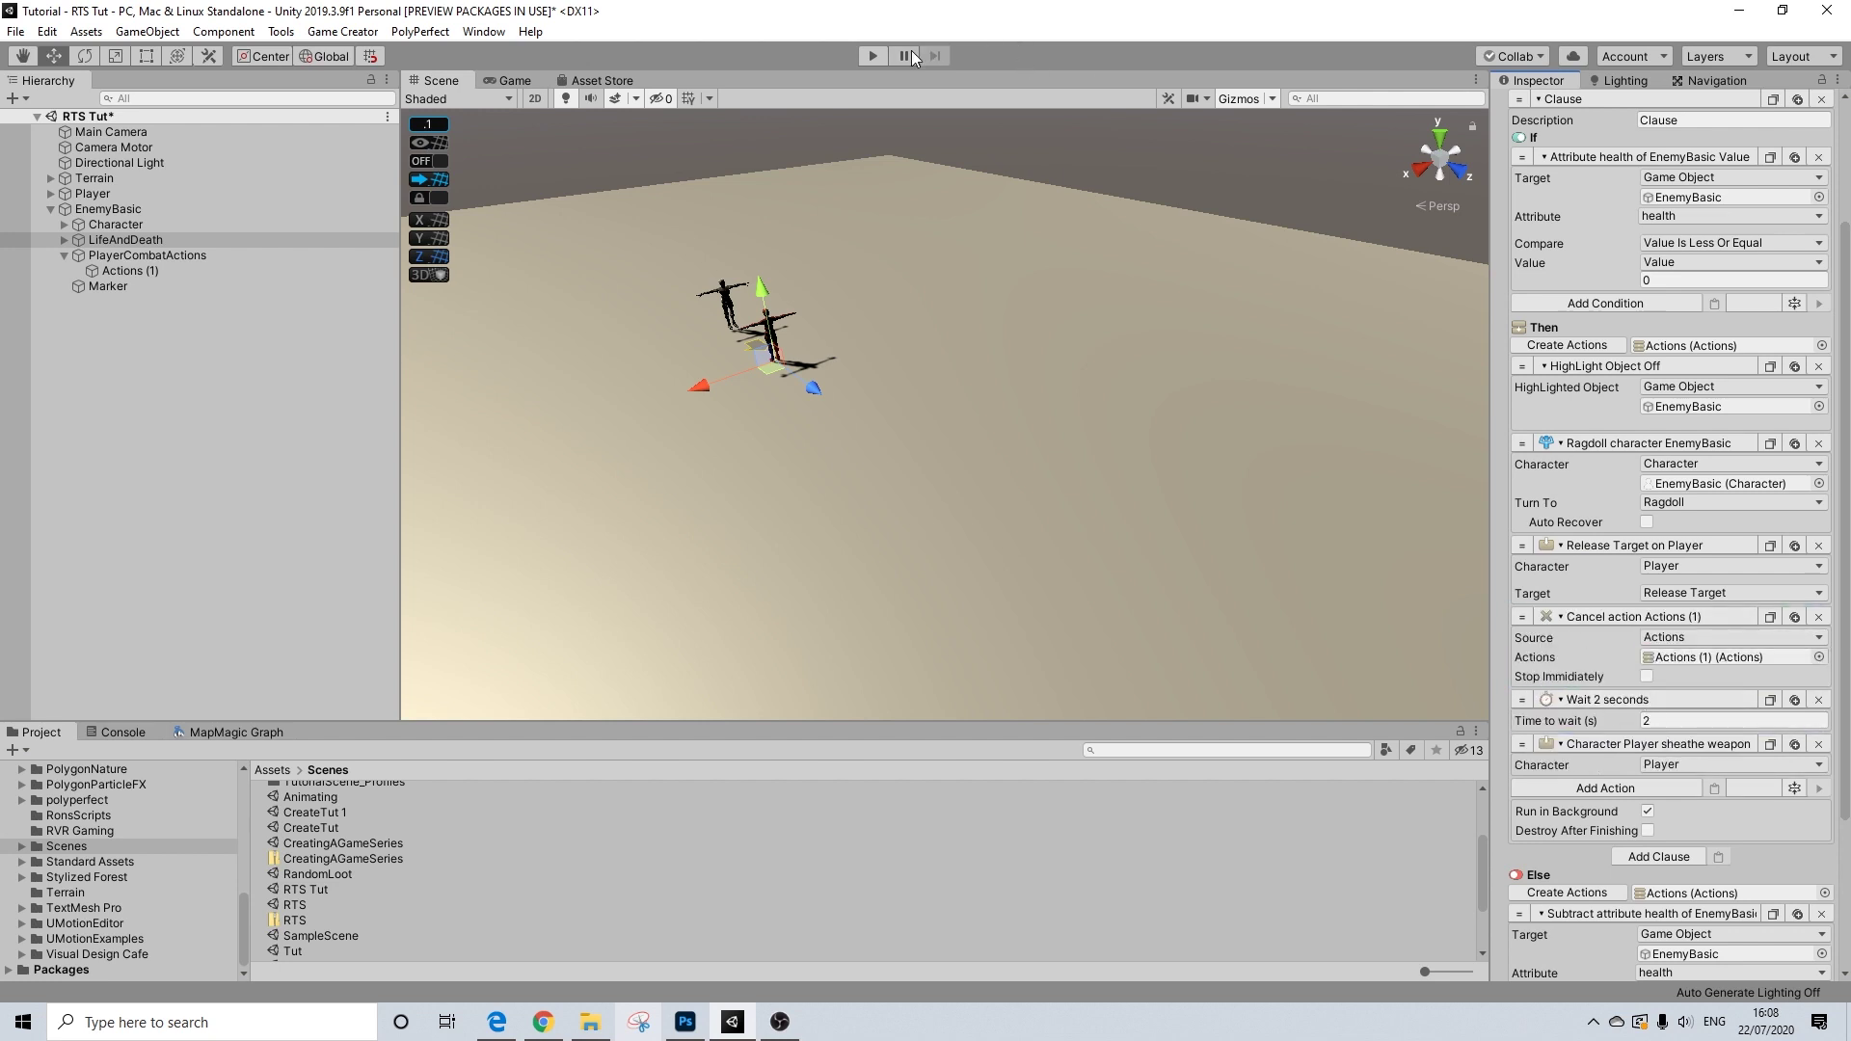
- Play-test by running the player over to kill the red enemy, then stop Play mode
{"action": "left_click", "coordinate": [872, 56]}
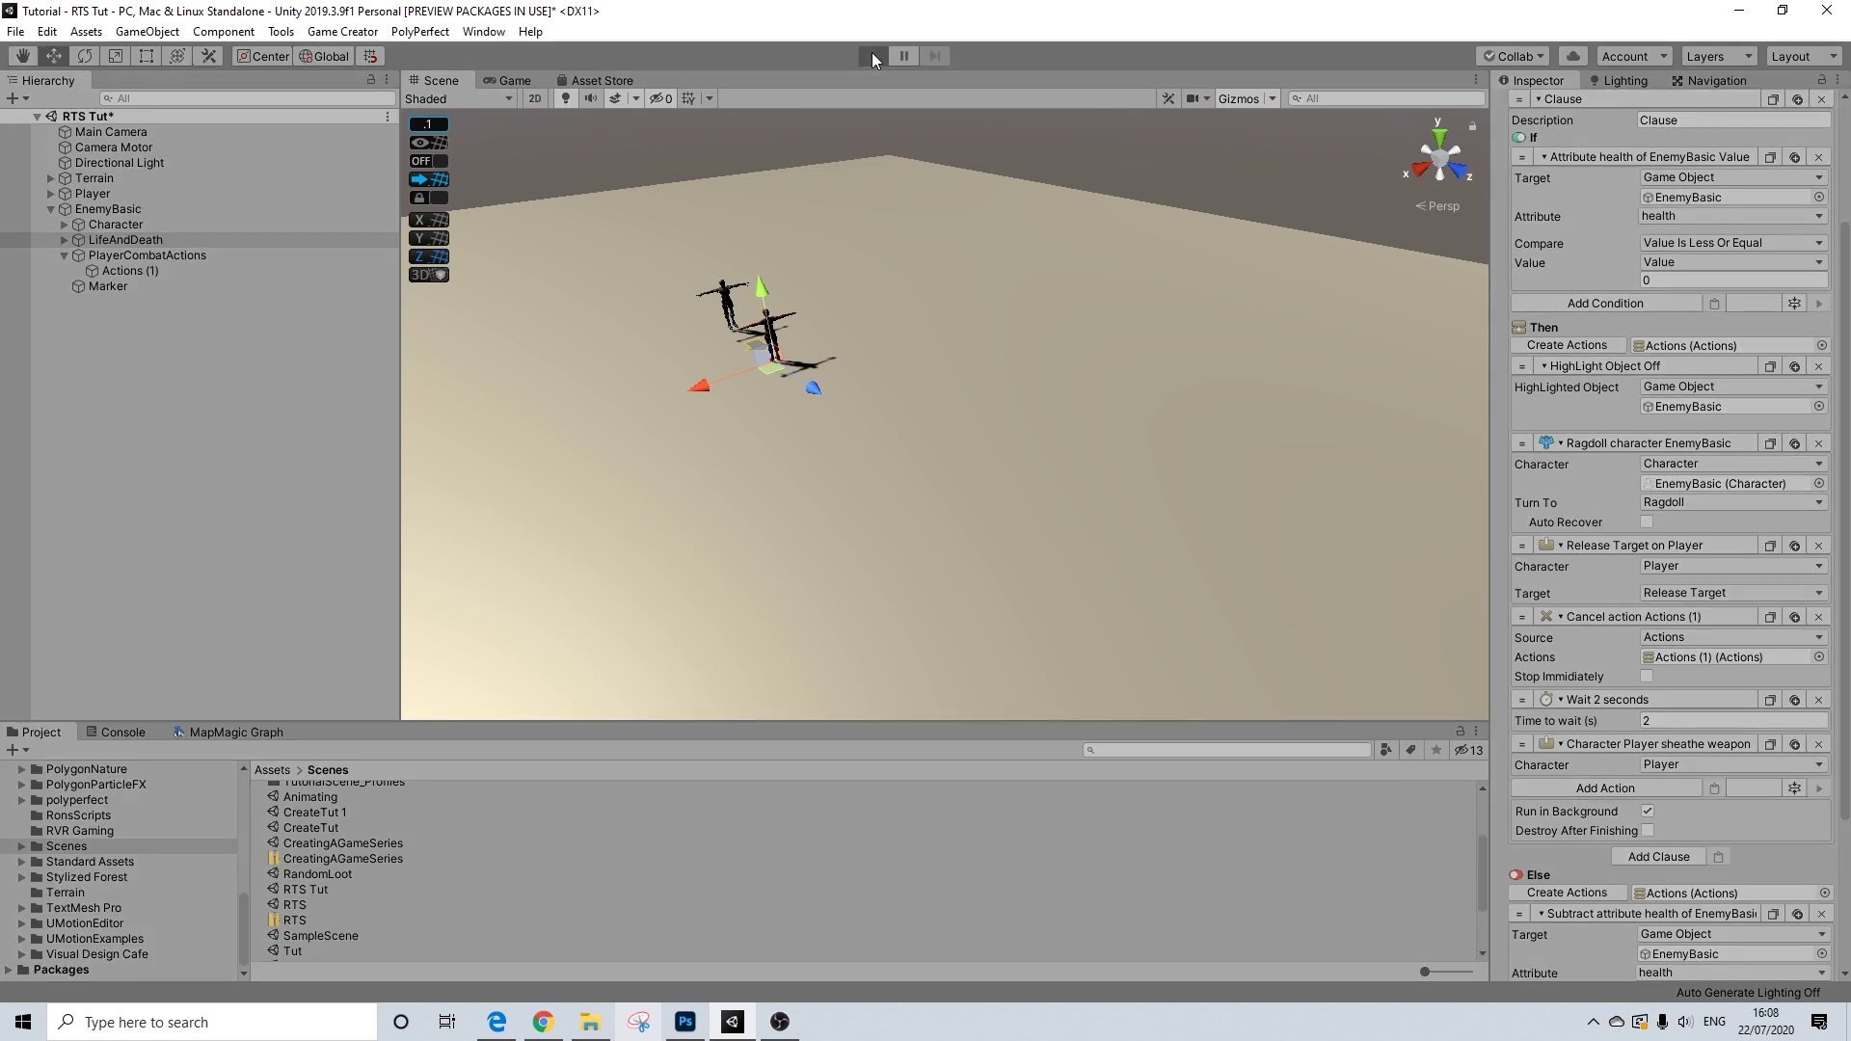
{"action": "left_click", "coordinate": [946, 384]}
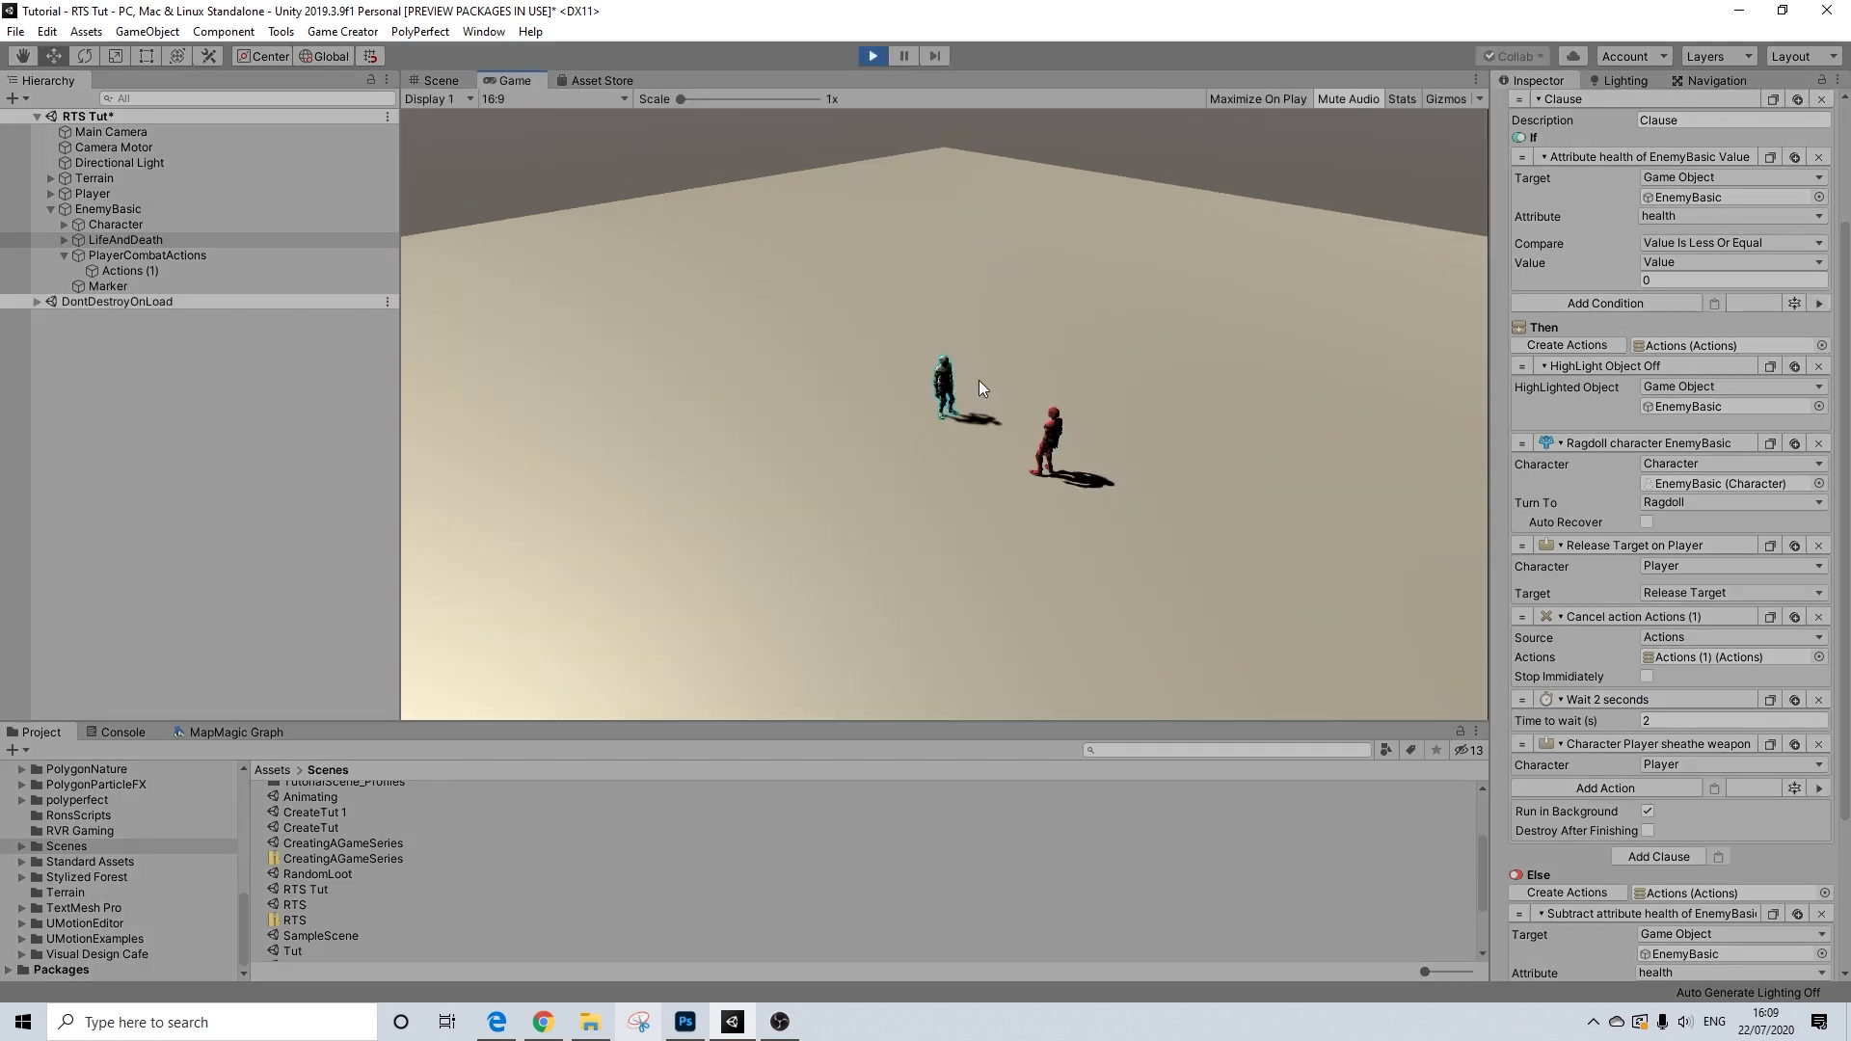
{"action": "left_click", "coordinate": [665, 331]}
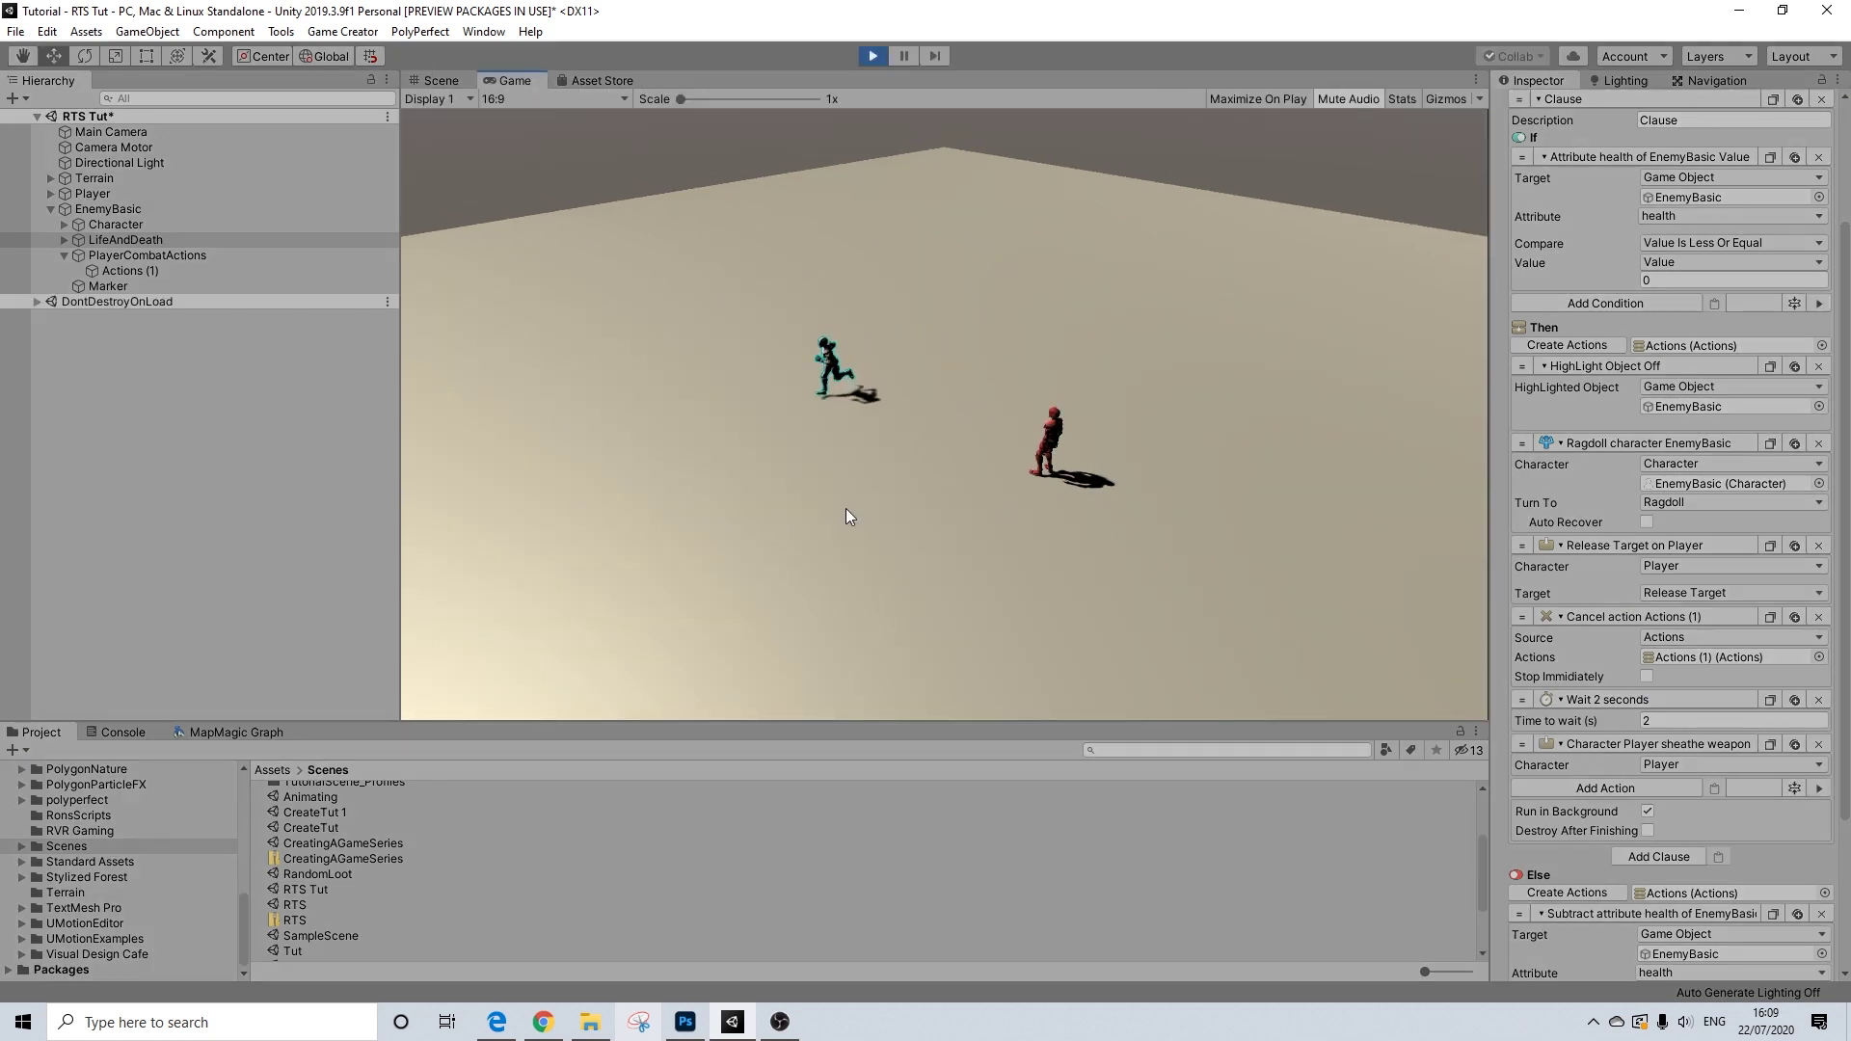
{"action": "left_click", "coordinate": [1045, 426]}
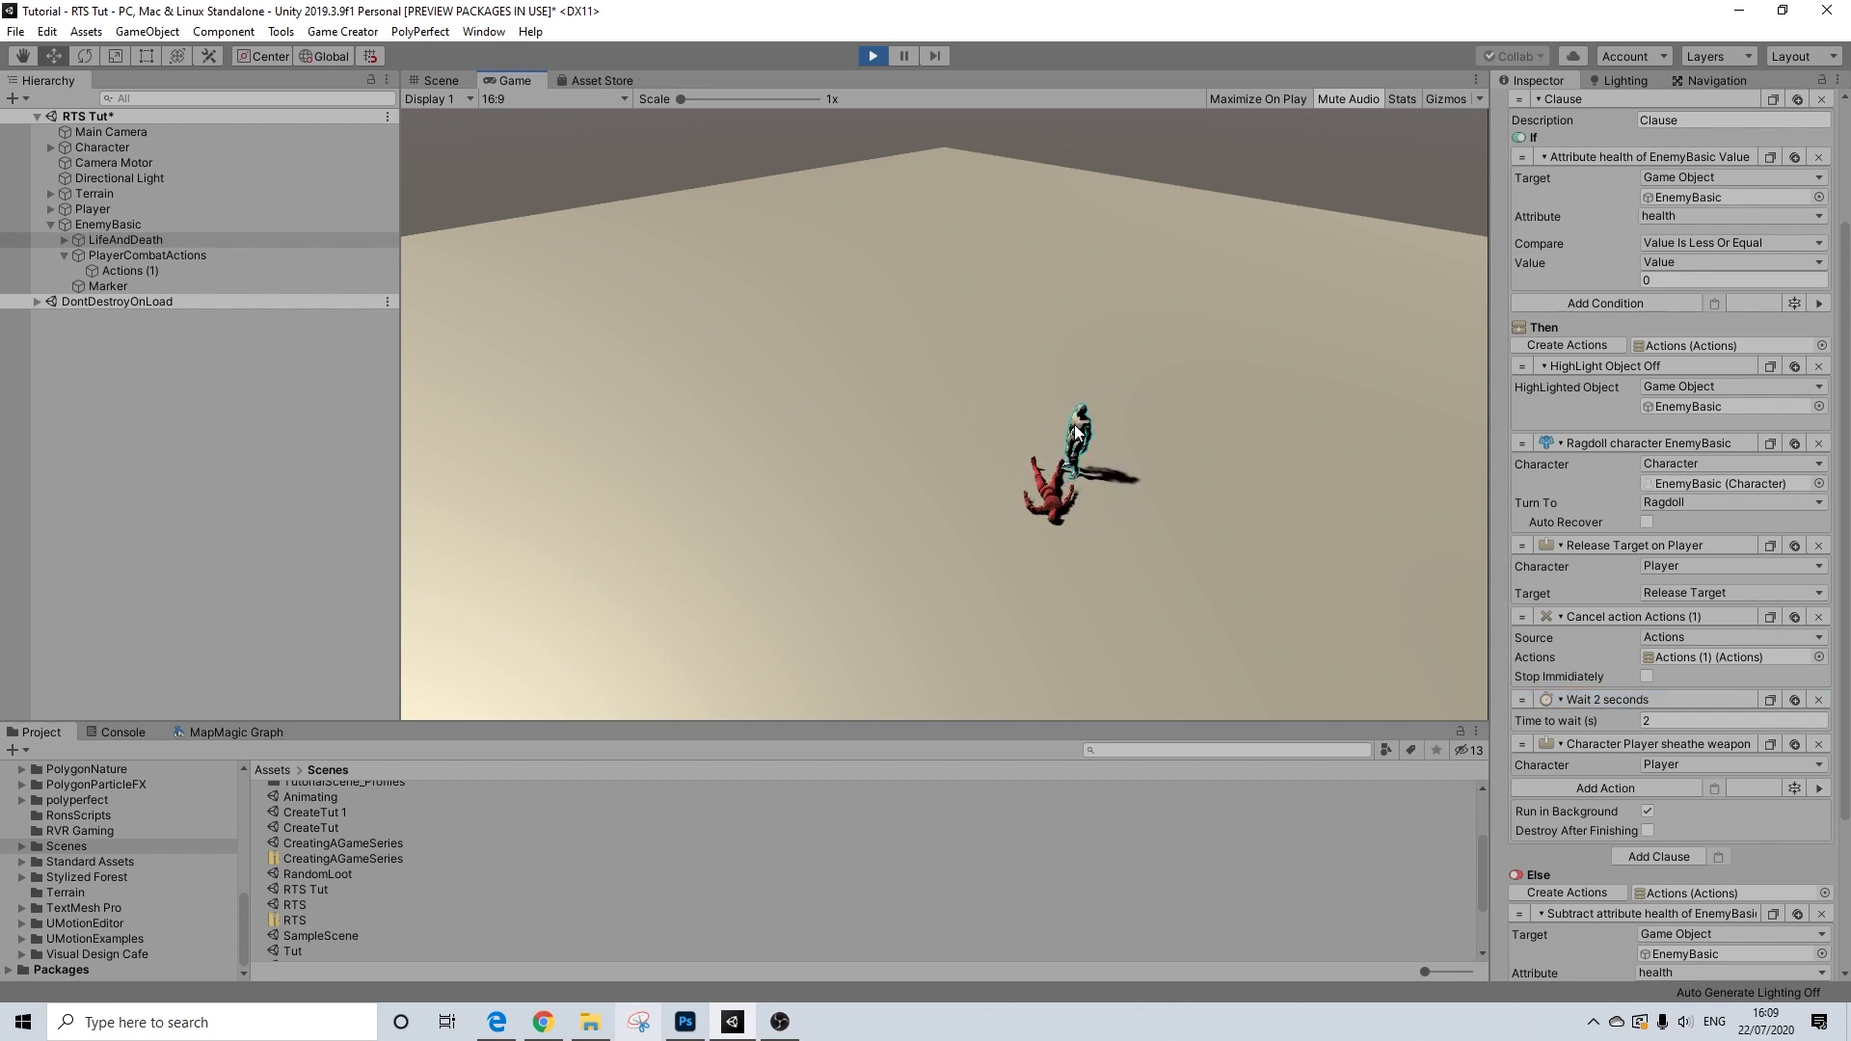
{"action": "left_click", "coordinate": [871, 408]}
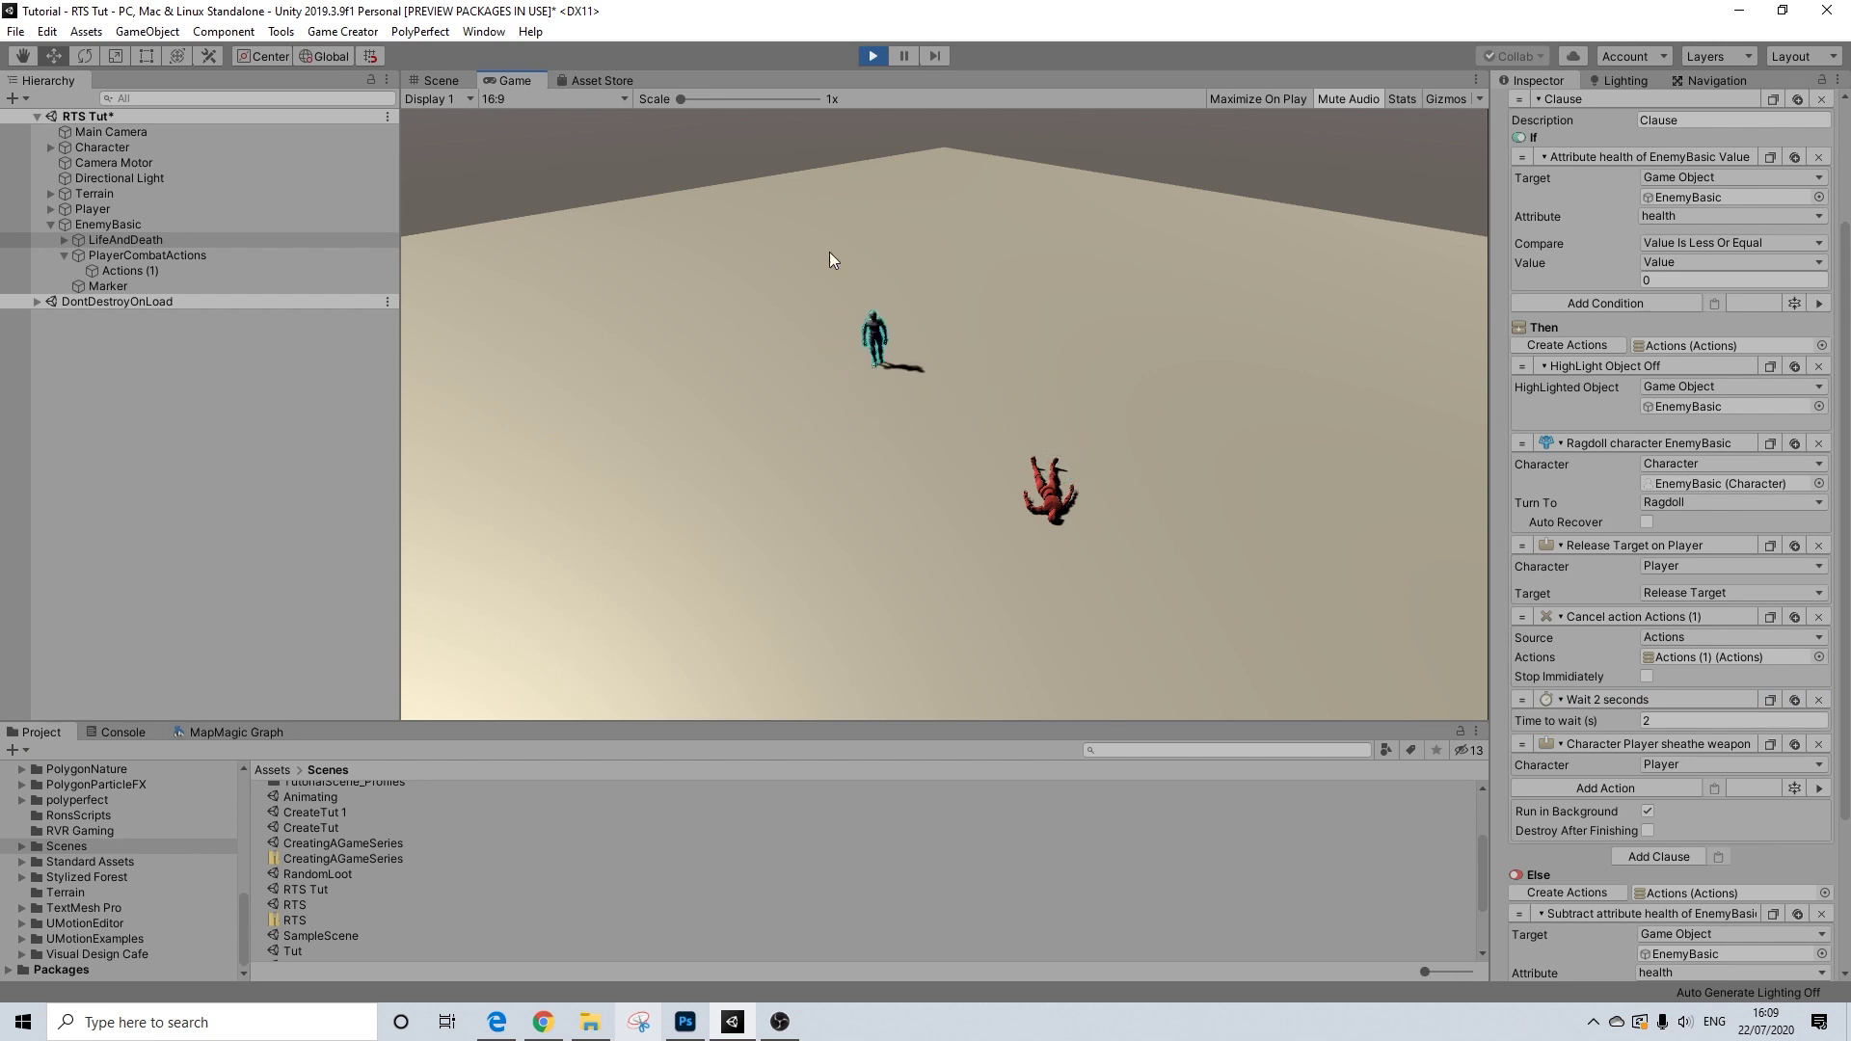
{"action": "left_click", "coordinate": [872, 56]}
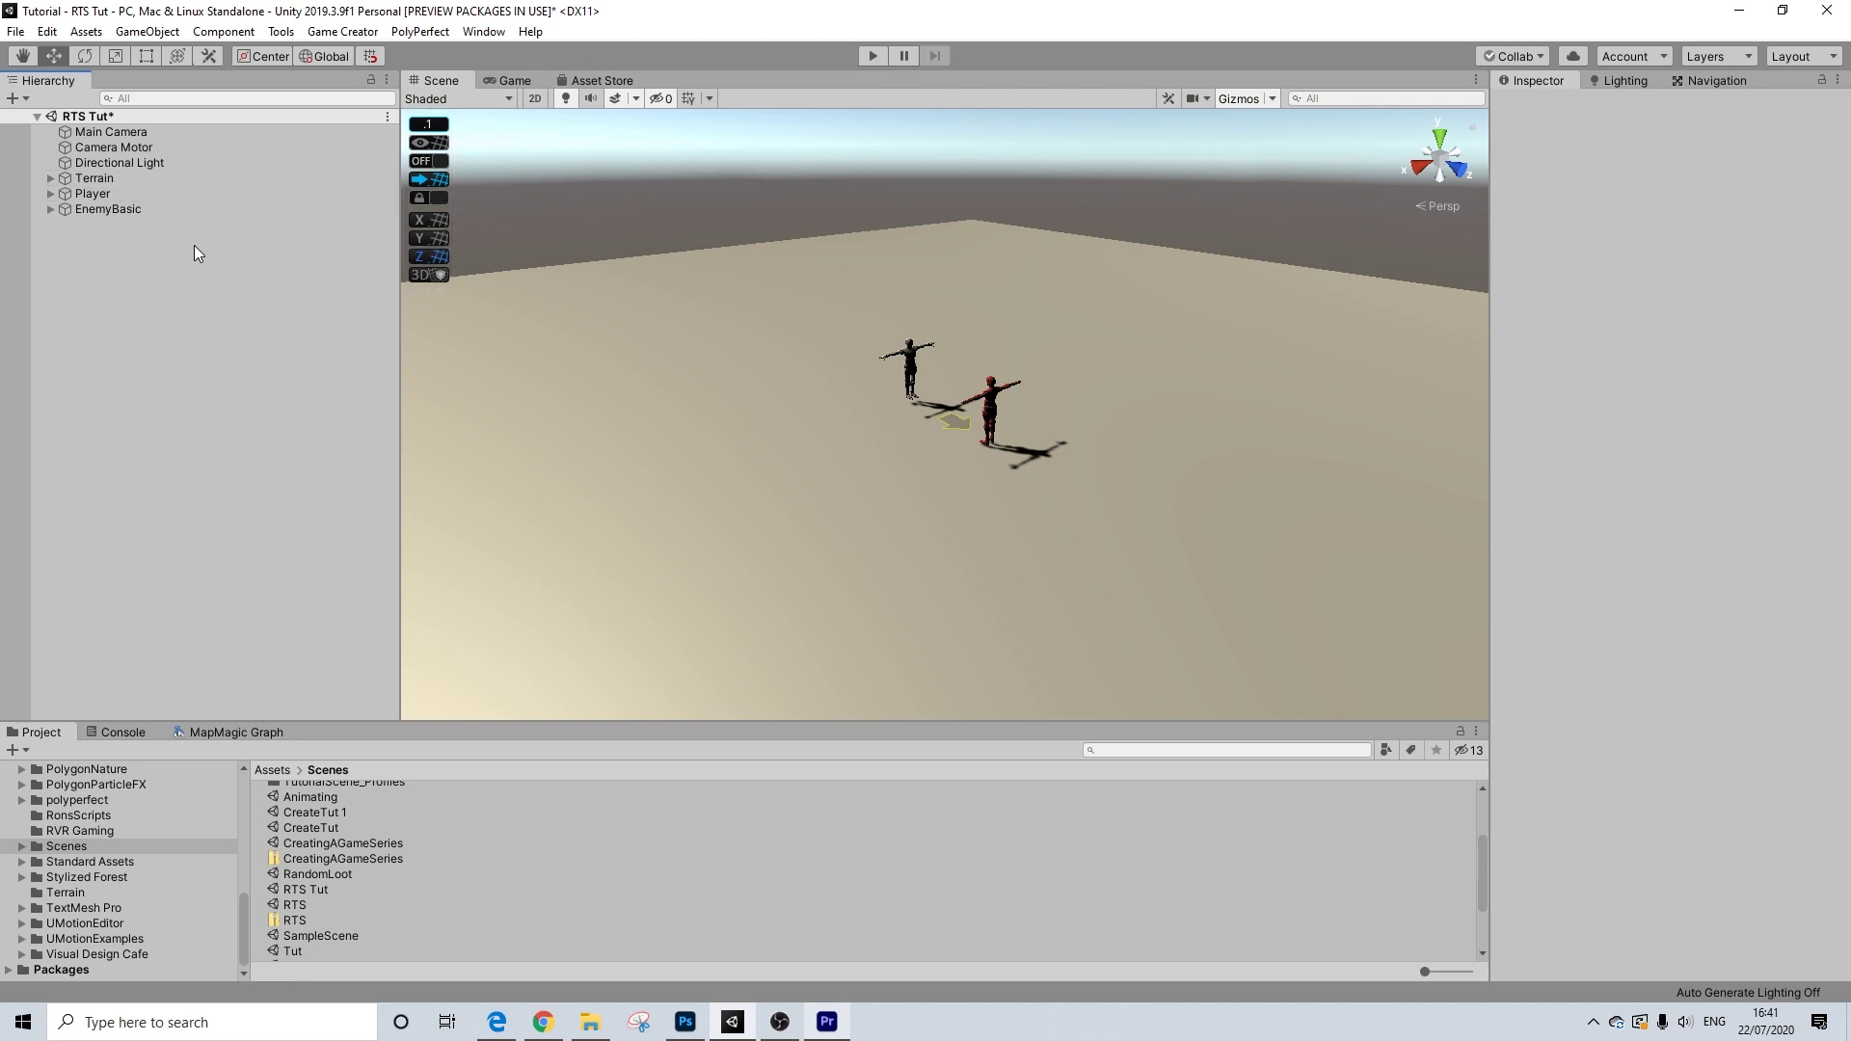
- Select Camera Motor and orbit and zoom the Scene view to inspect the characters
{"action": "left_click", "coordinate": [137, 151]}
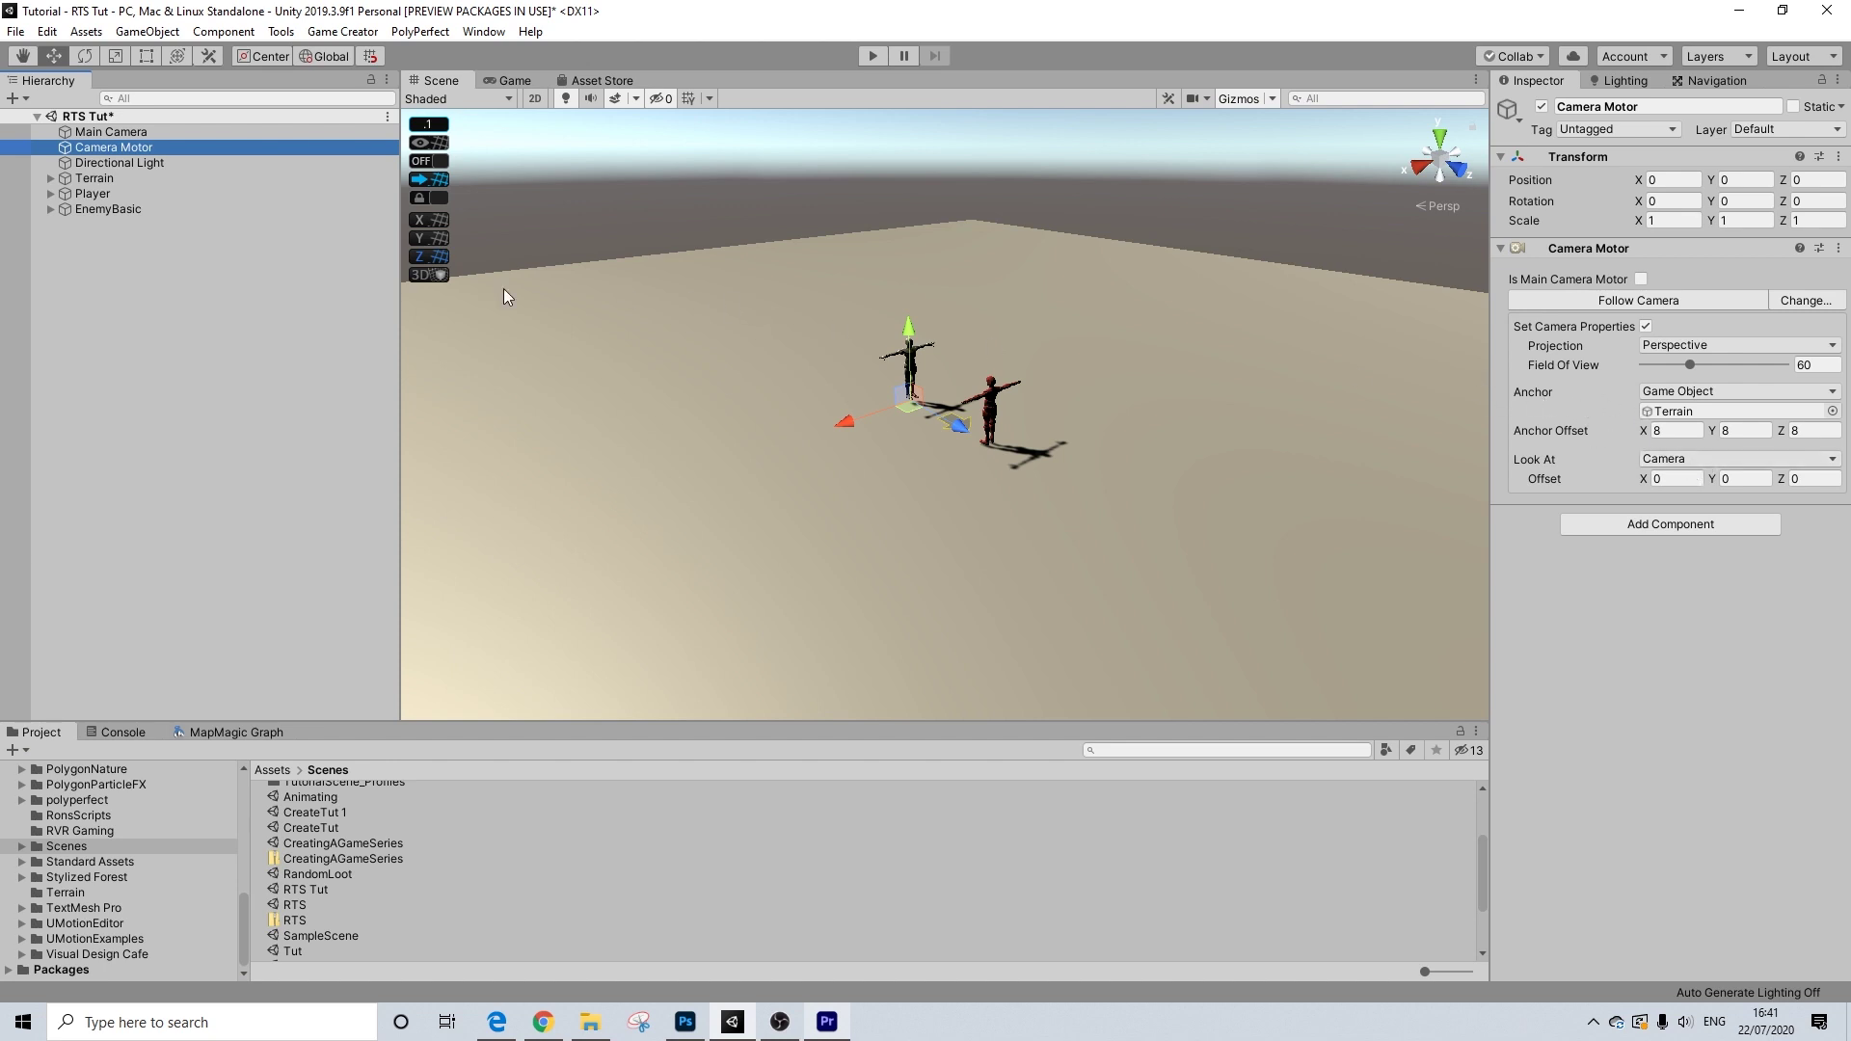
{"action": "key", "text": "alt"}
{"action": "left_click_drag", "start_coordinate": [871, 397], "coordinate": [1020, 405], "text": "alt"}
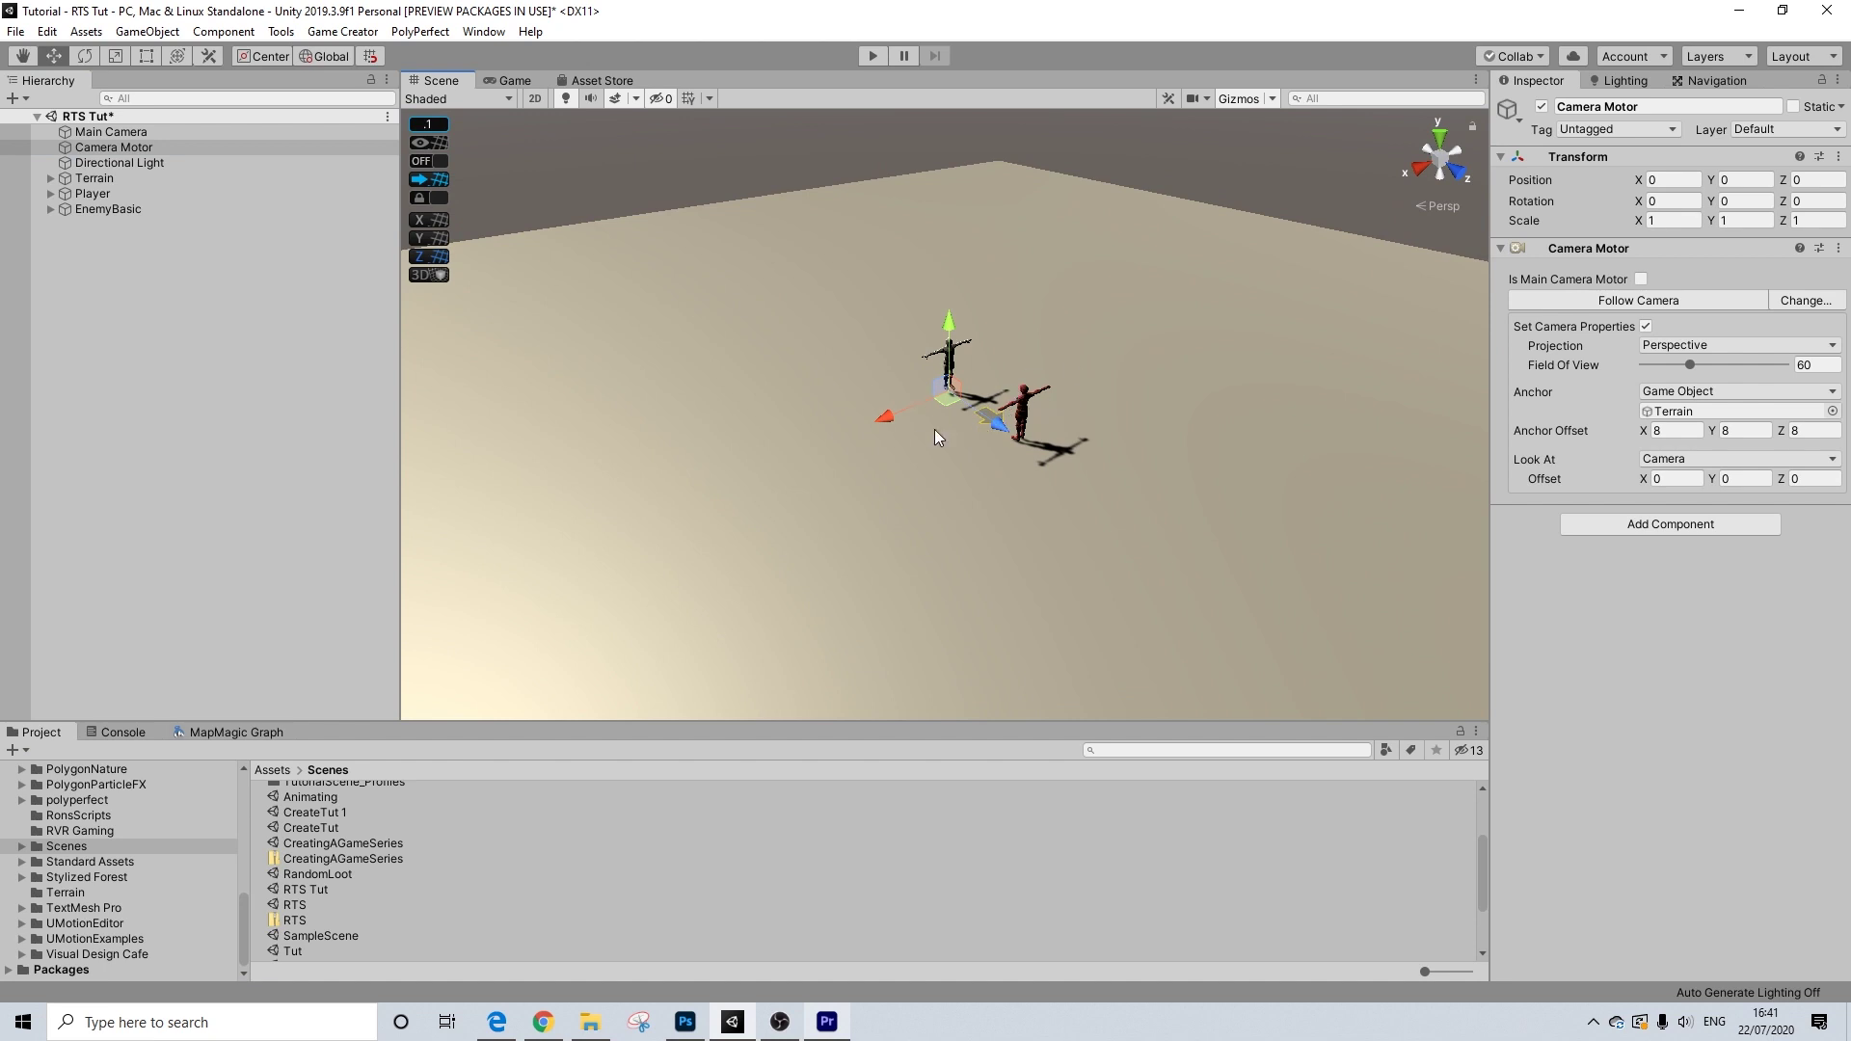
{"action": "mouse_move", "coordinate": [1014, 455]}
{"action": "left_mouse_down", "text": "alt"}
{"action": "mouse_move", "coordinate": [1022, 501]}
{"action": "mouse_move", "coordinate": [1032, 434]}
{"action": "left_mouse_up", "text": "alt"}
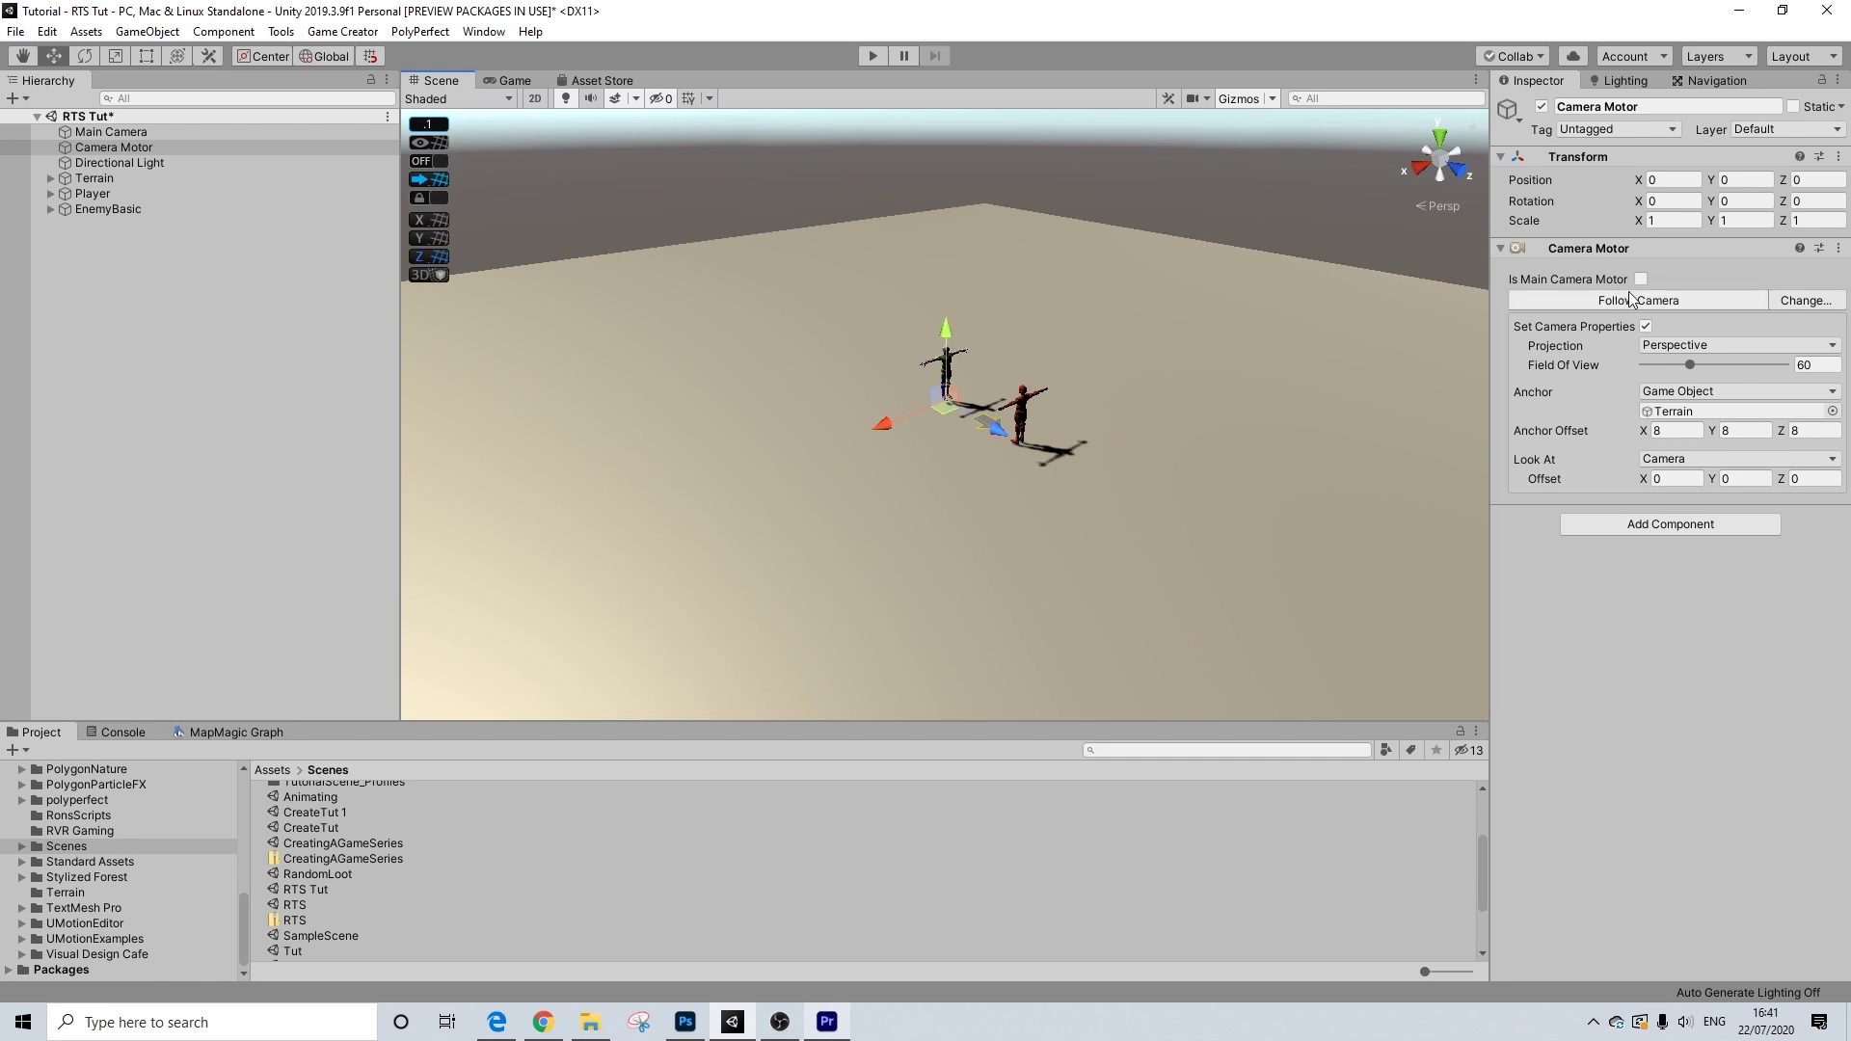
{"action": "scroll", "coordinate": [1125, 414], "scroll_direction": "up", "scroll_amount": 3}
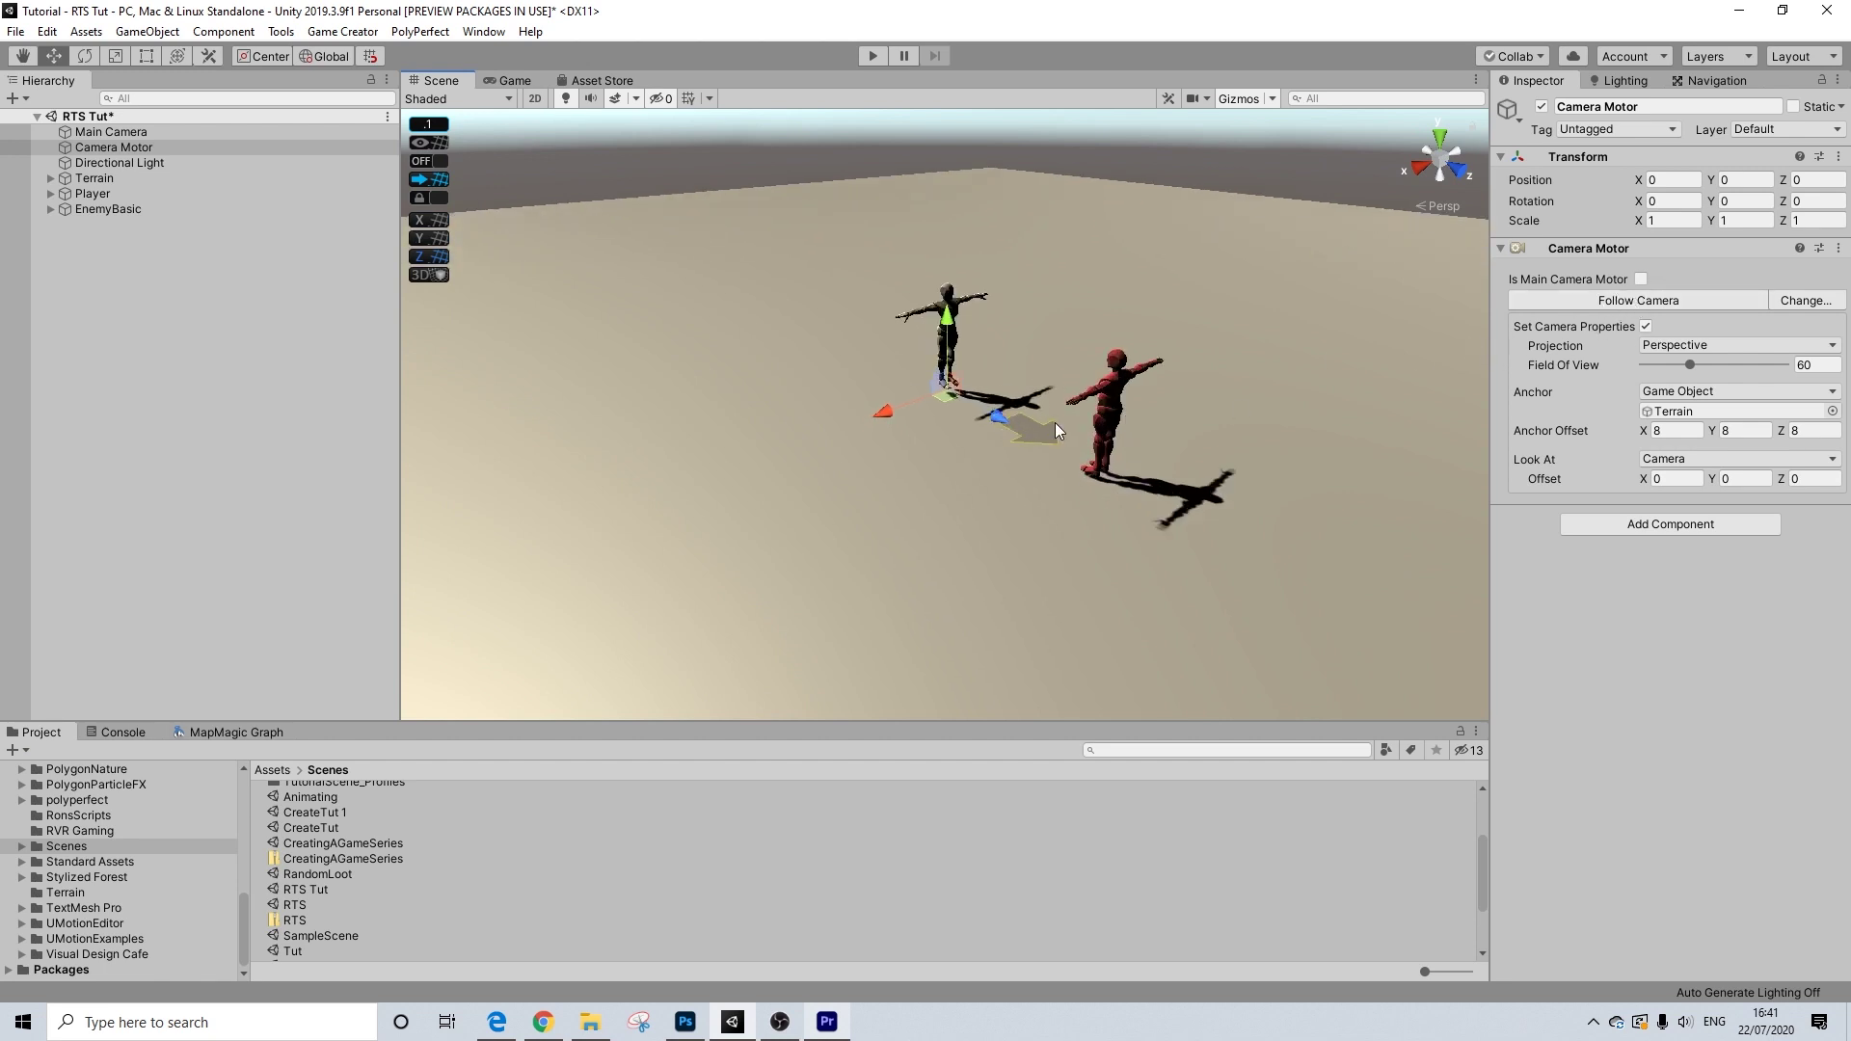
{"action": "scroll", "coordinate": [1057, 423], "scroll_direction": "down", "scroll_amount": 2}
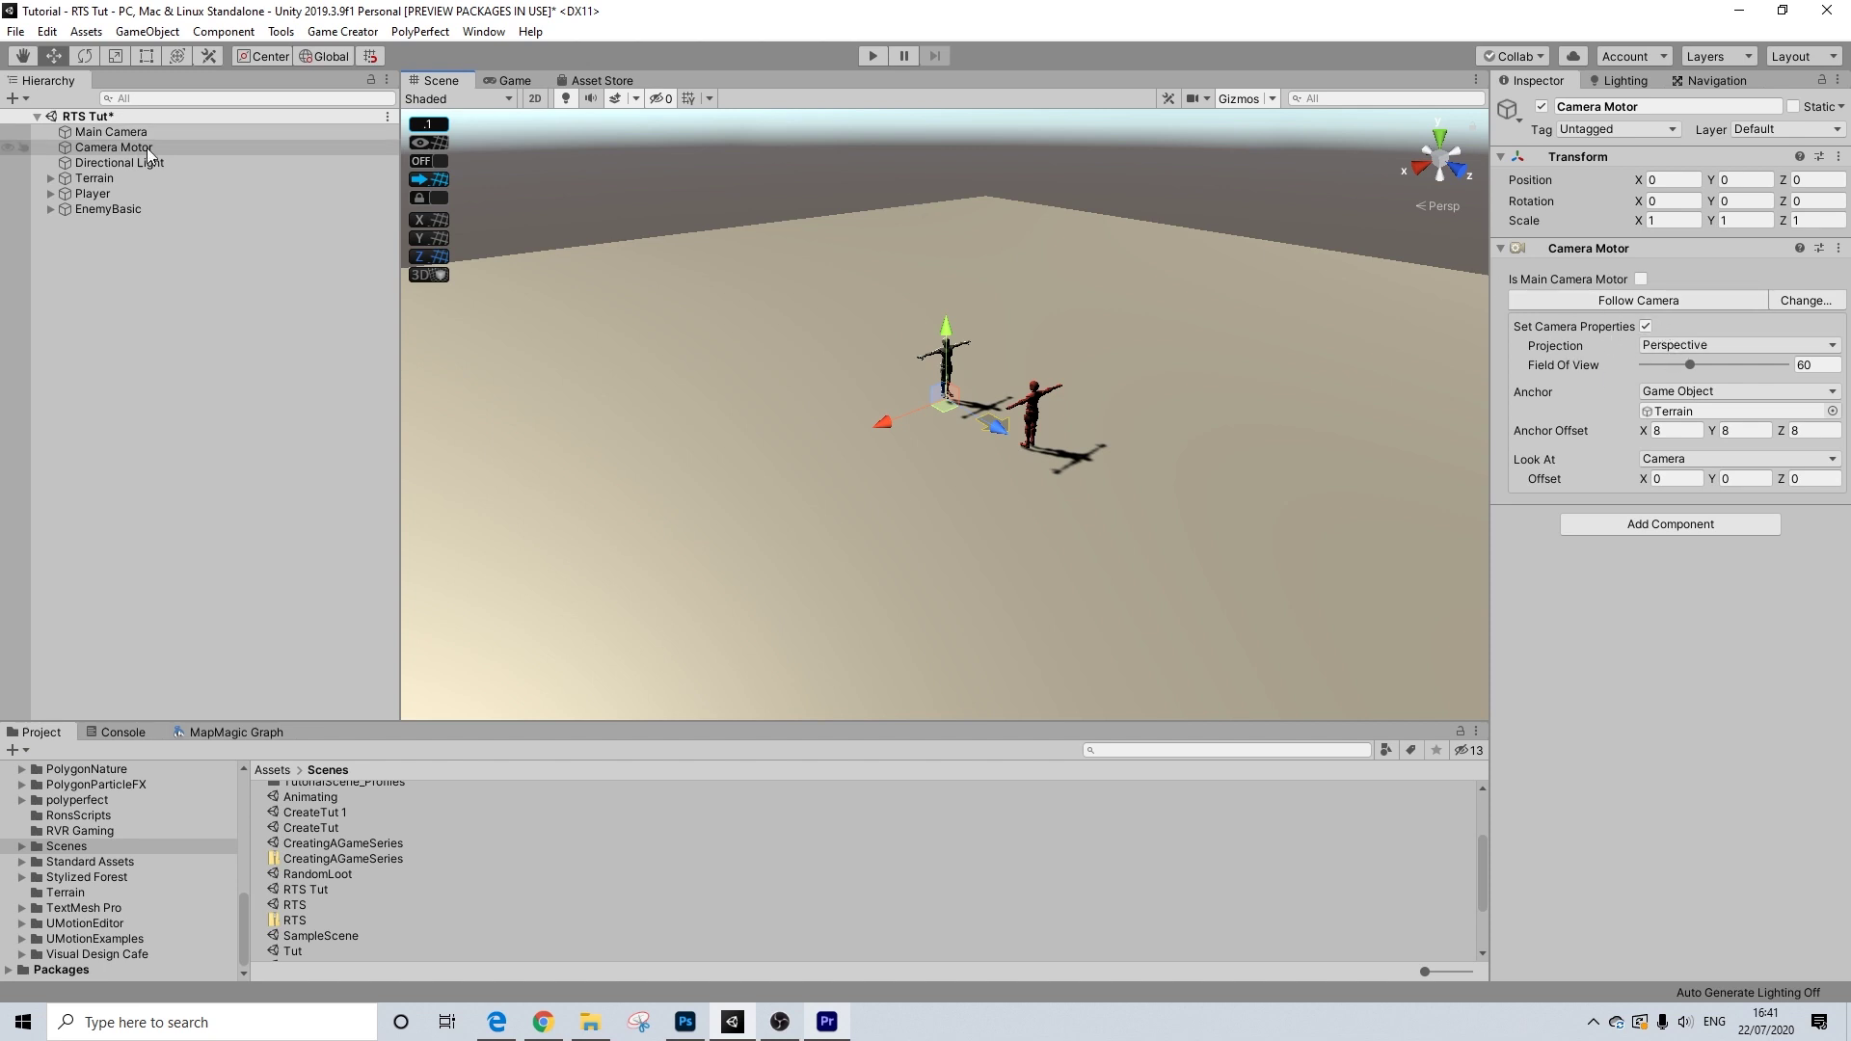
- Set the Terrain's X and Z scale to 10
{"action": "left_click", "coordinate": [96, 178]}
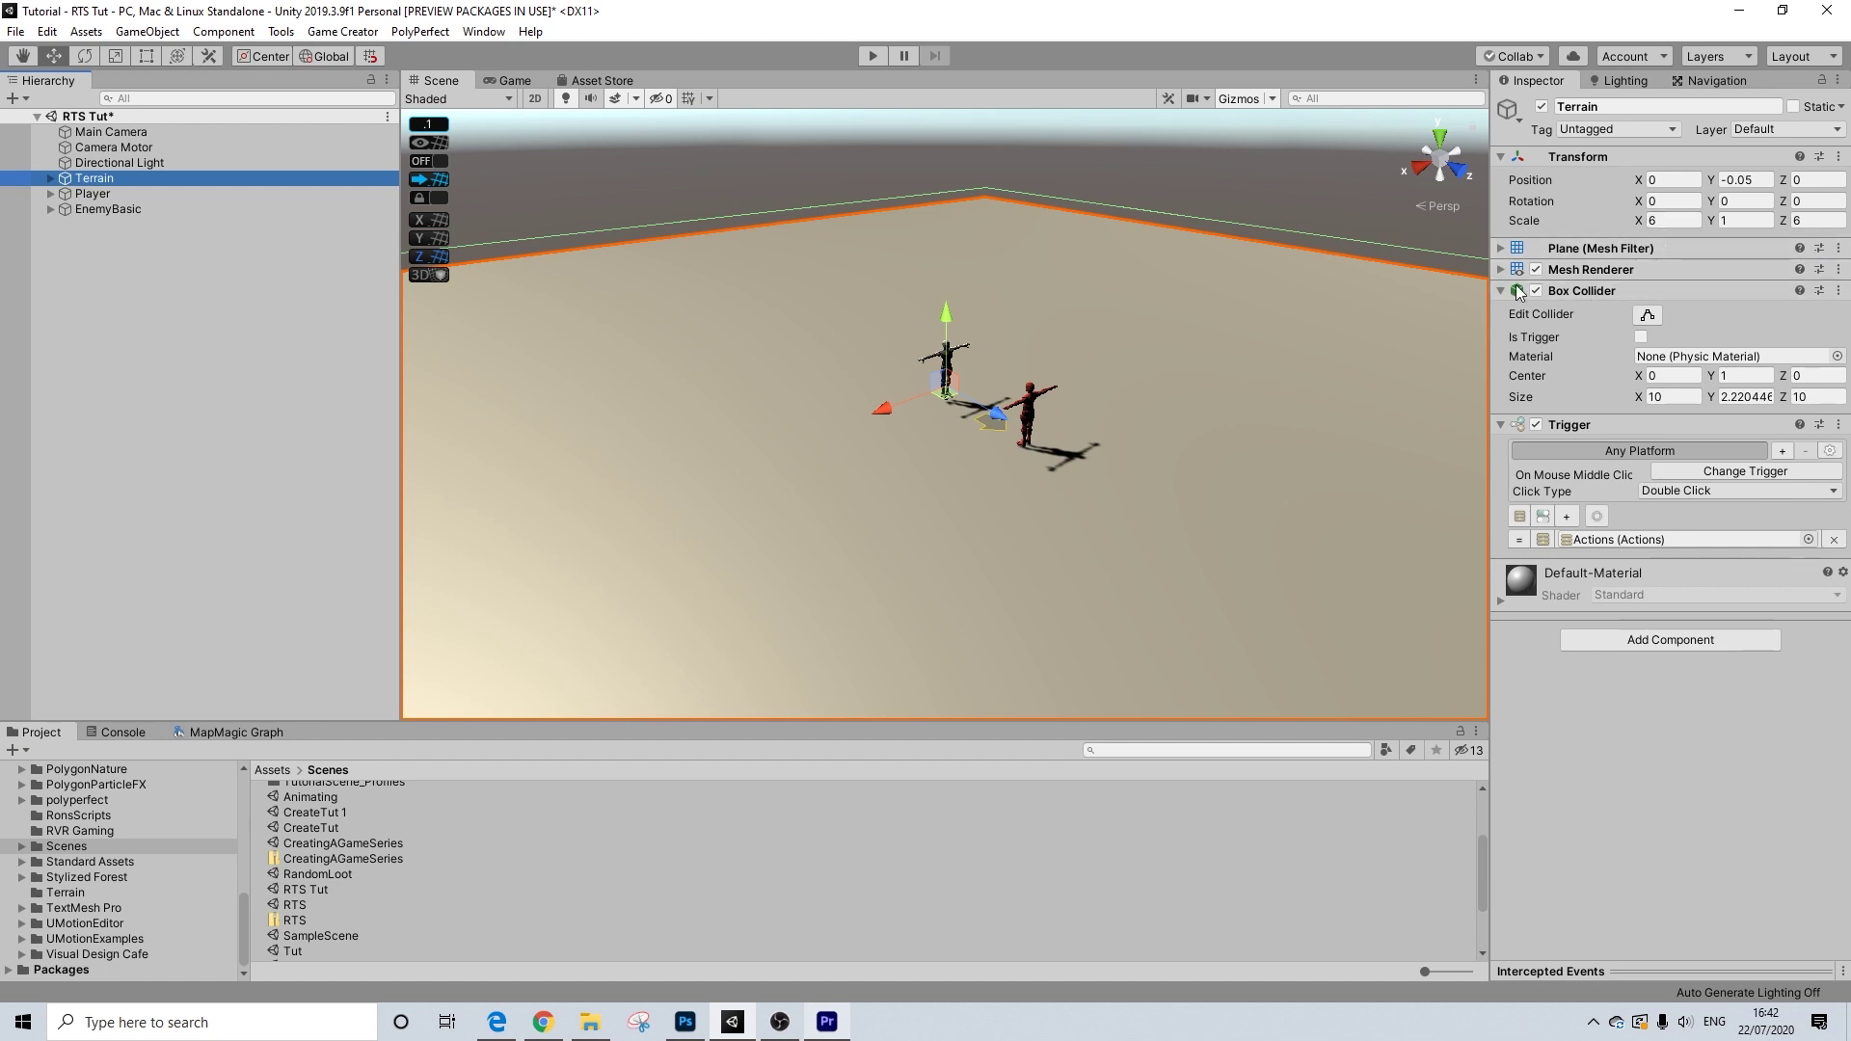
{"action": "scroll", "coordinate": [912, 339], "scroll_direction": "down", "scroll_amount": 3}
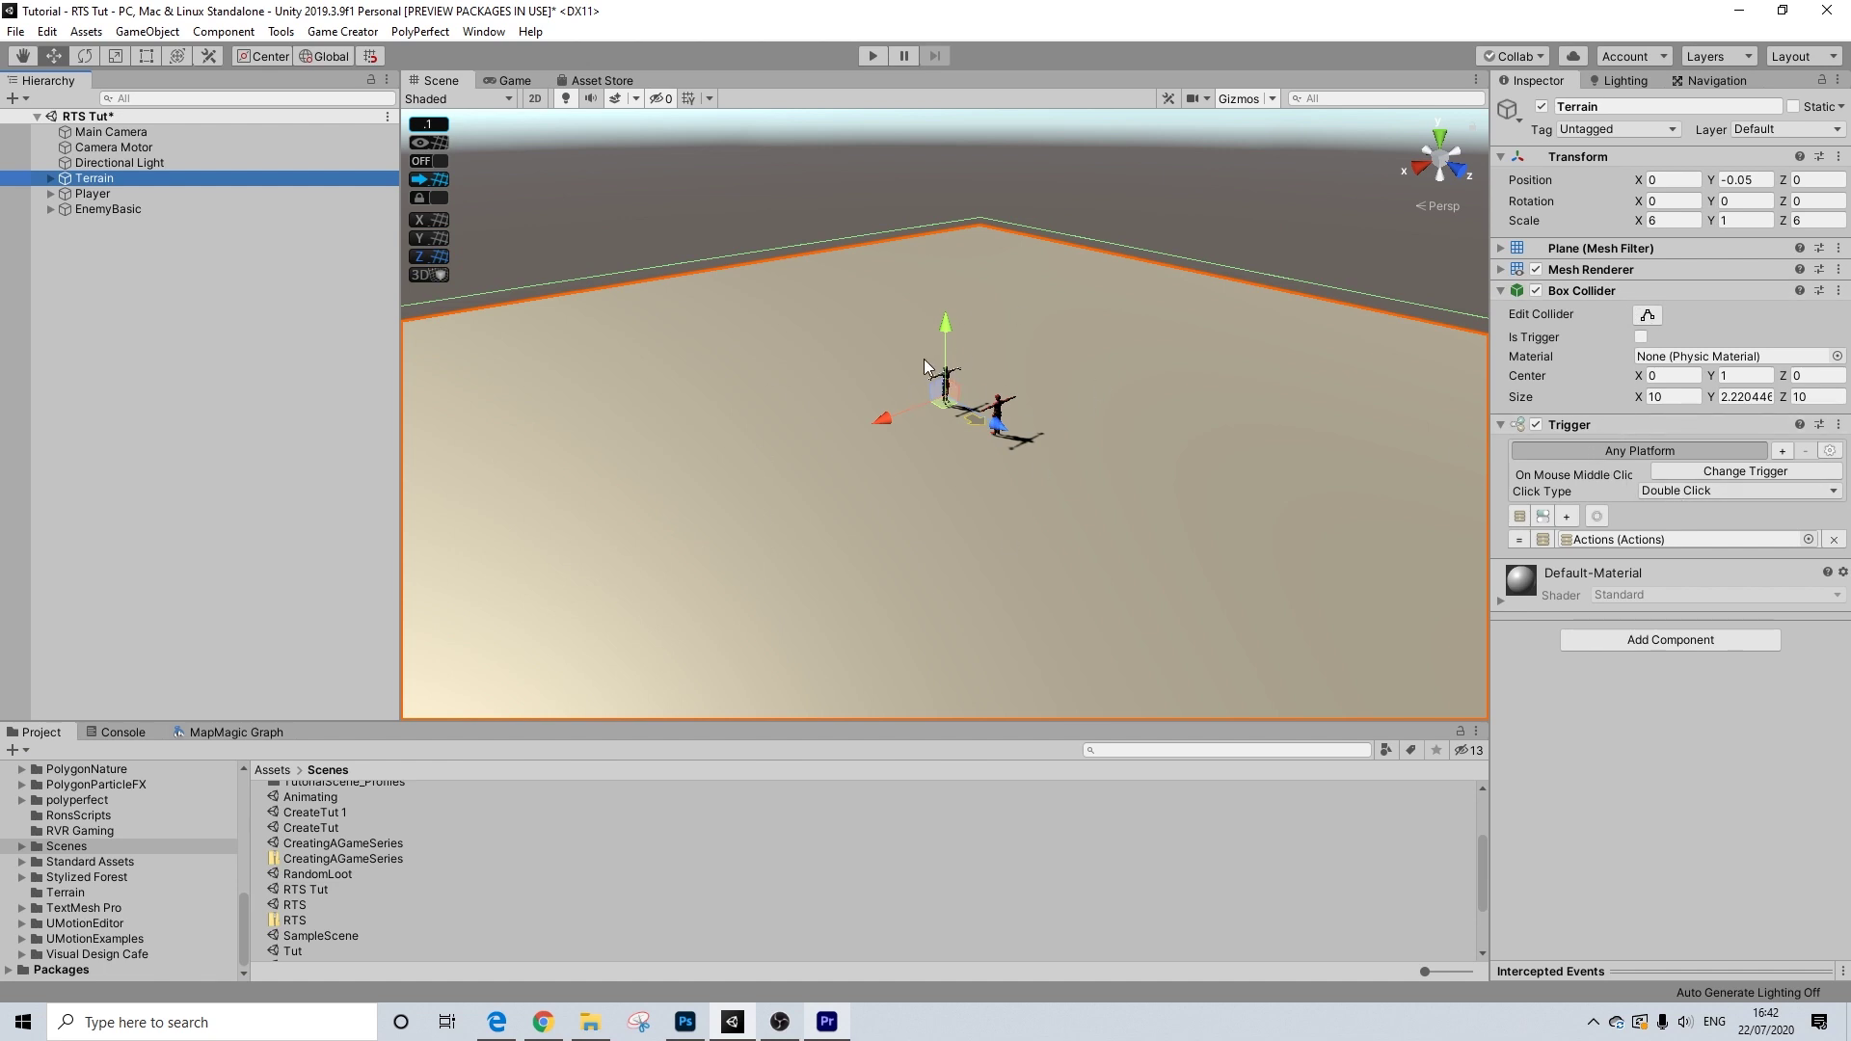
{"action": "scroll", "coordinate": [923, 358], "scroll_direction": "up", "scroll_amount": 4}
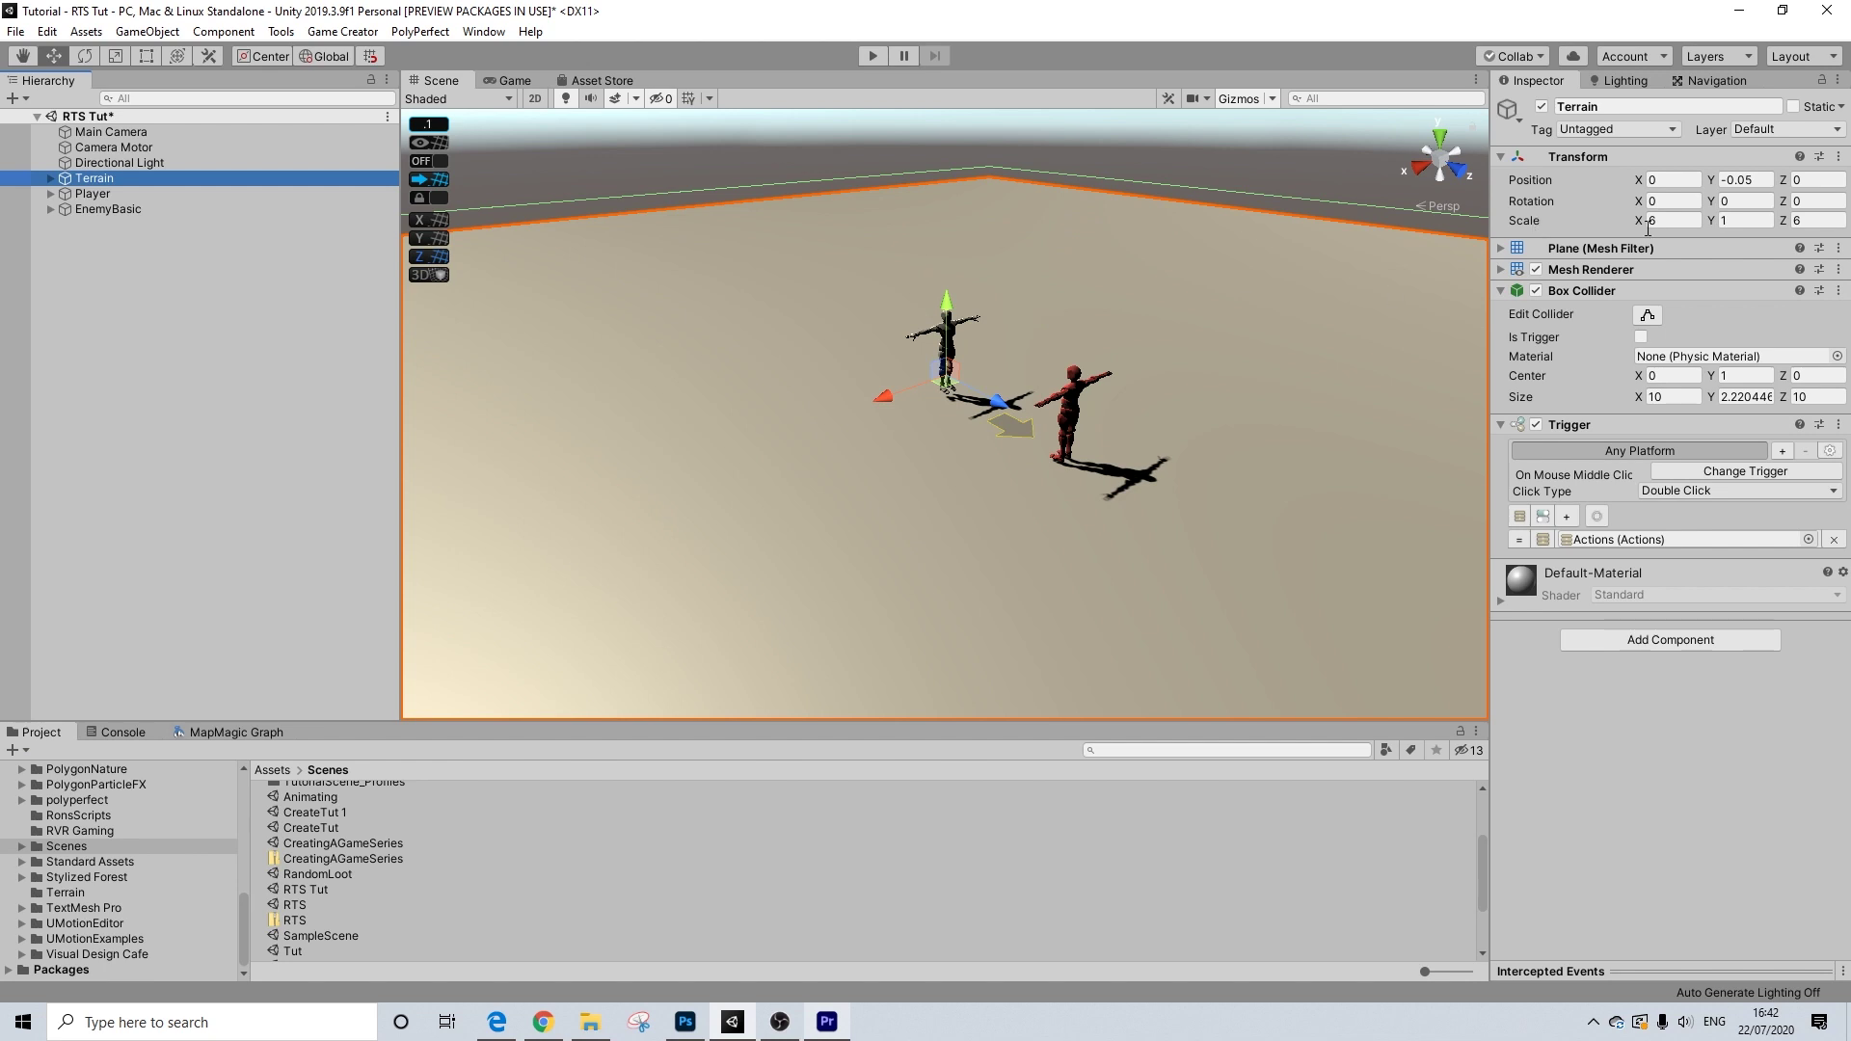
{"action": "left_click", "coordinate": [1687, 219]}
{"action": "type", "text": "1"}
{"action": "left_click", "coordinate": [1811, 219]}
{"action": "type", "text": "10"}
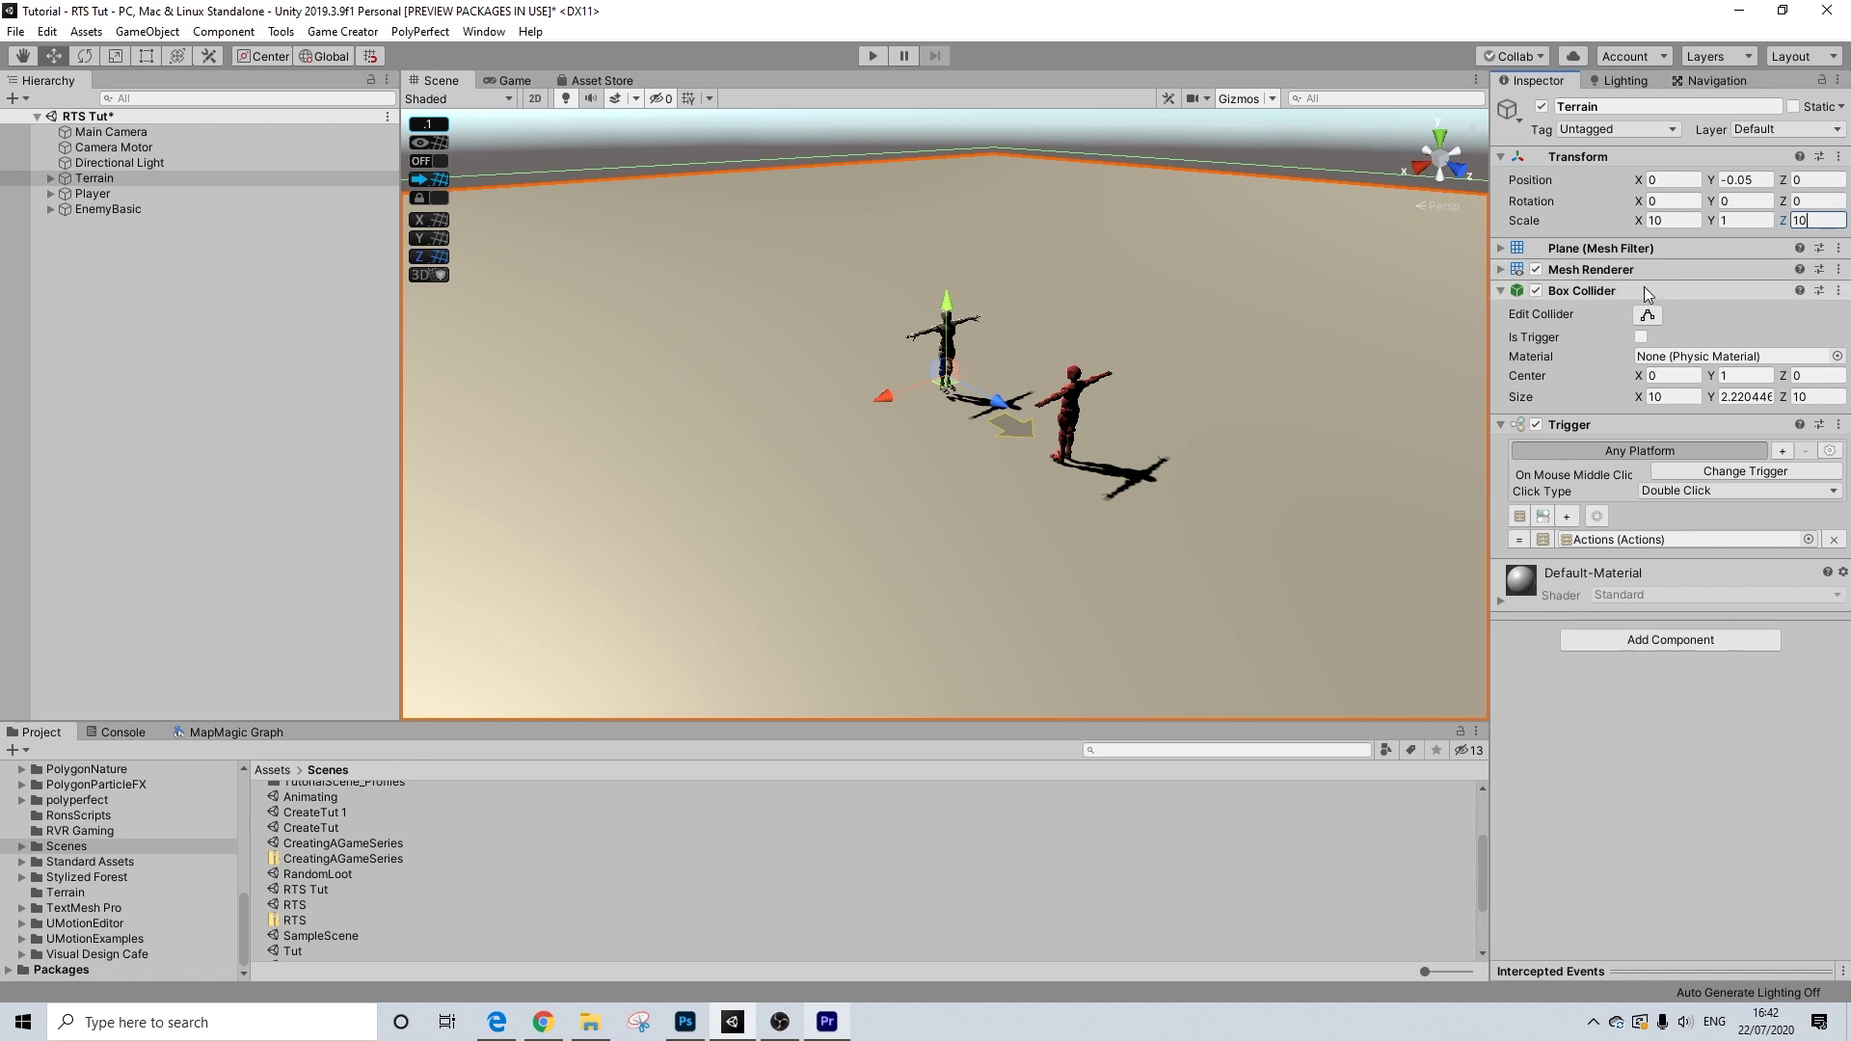
- Tick Is Trigger on the Terrain's Box Collider
{"action": "left_click", "coordinate": [1640, 336]}
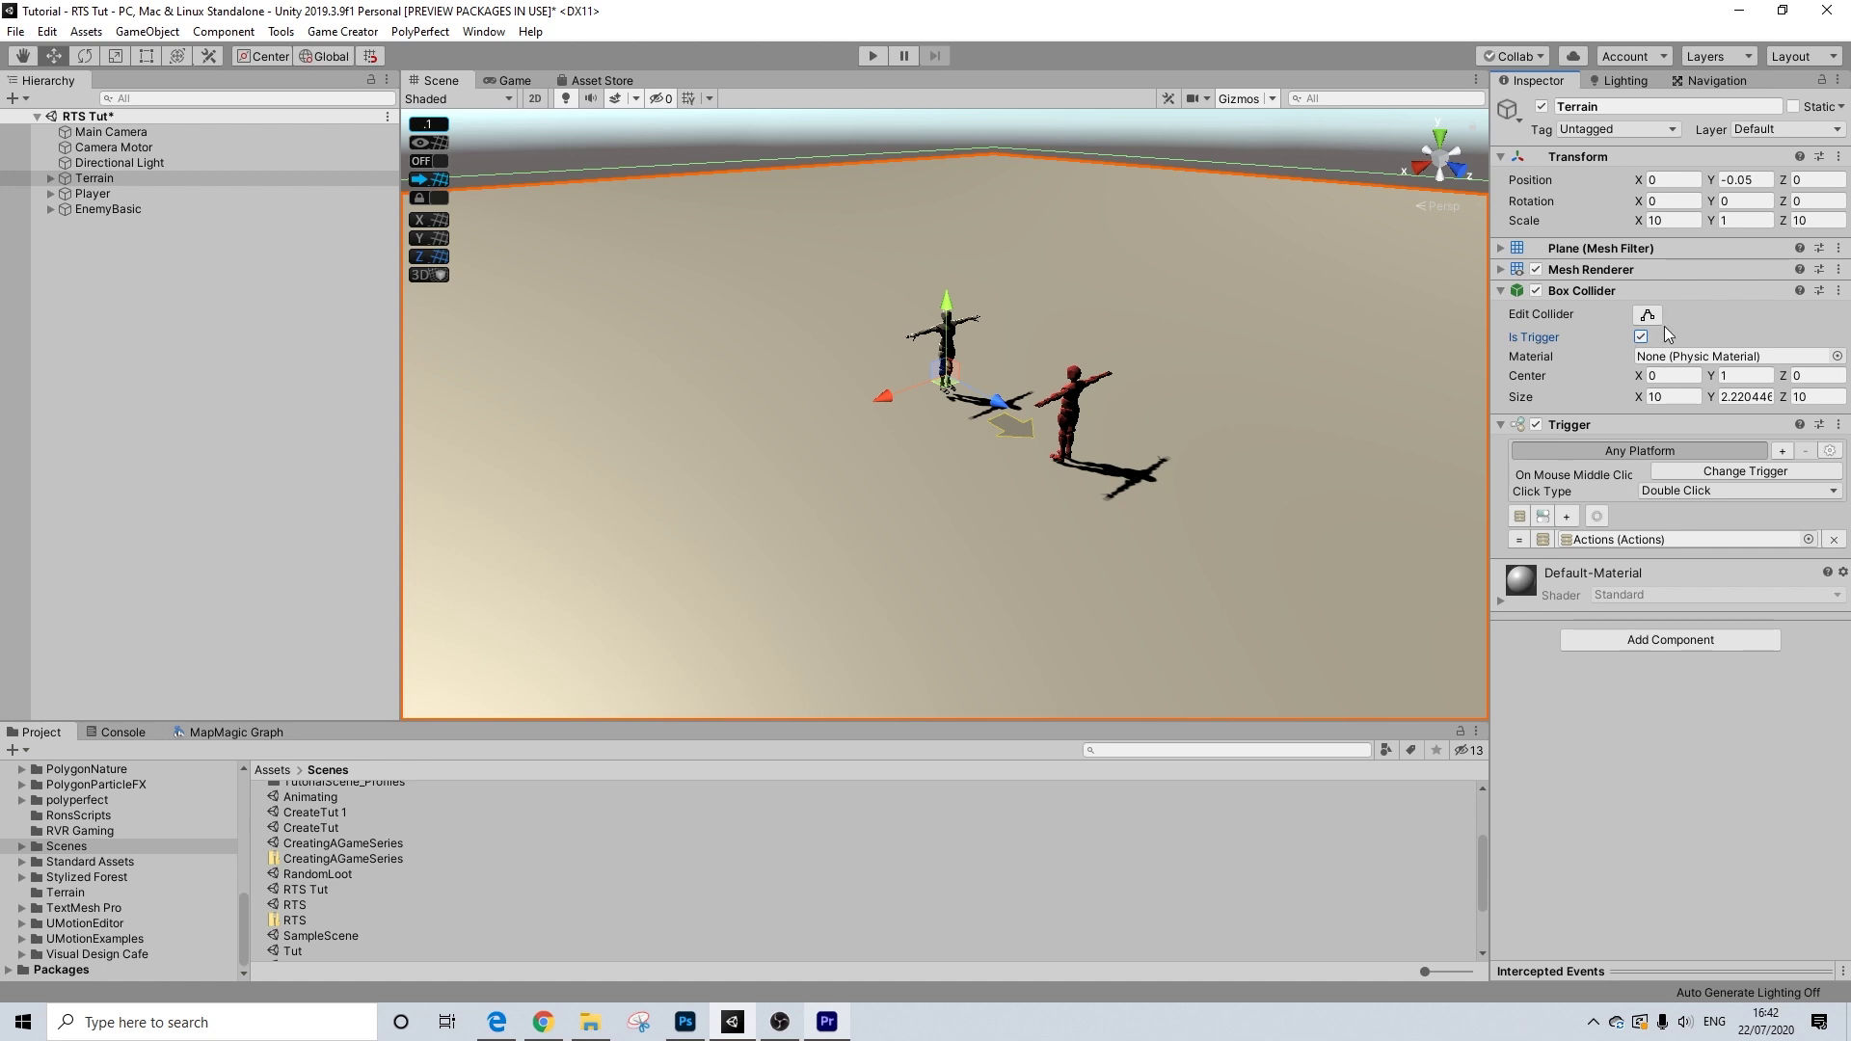
{"action": "scroll", "coordinate": [1166, 287], "scroll_direction": "down", "scroll_amount": 5}
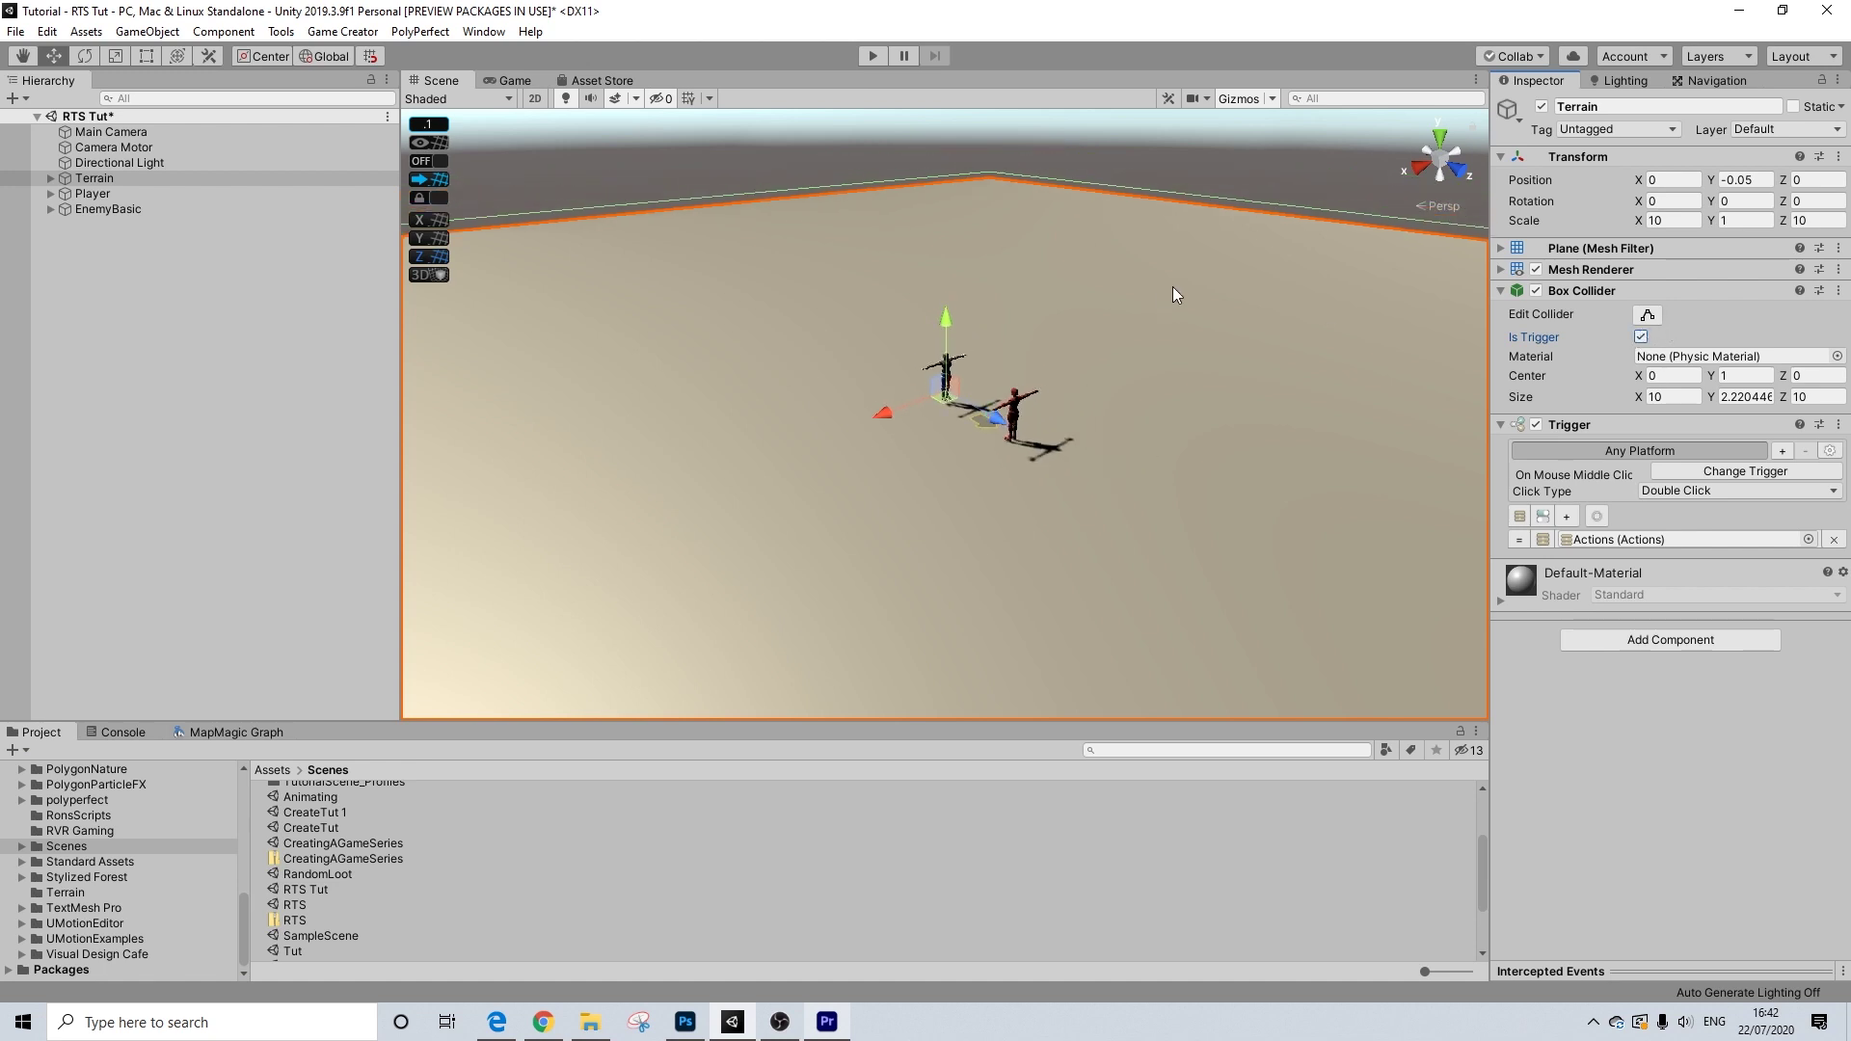
{"action": "scroll", "coordinate": [1170, 290], "scroll_direction": "up", "scroll_amount": 3}
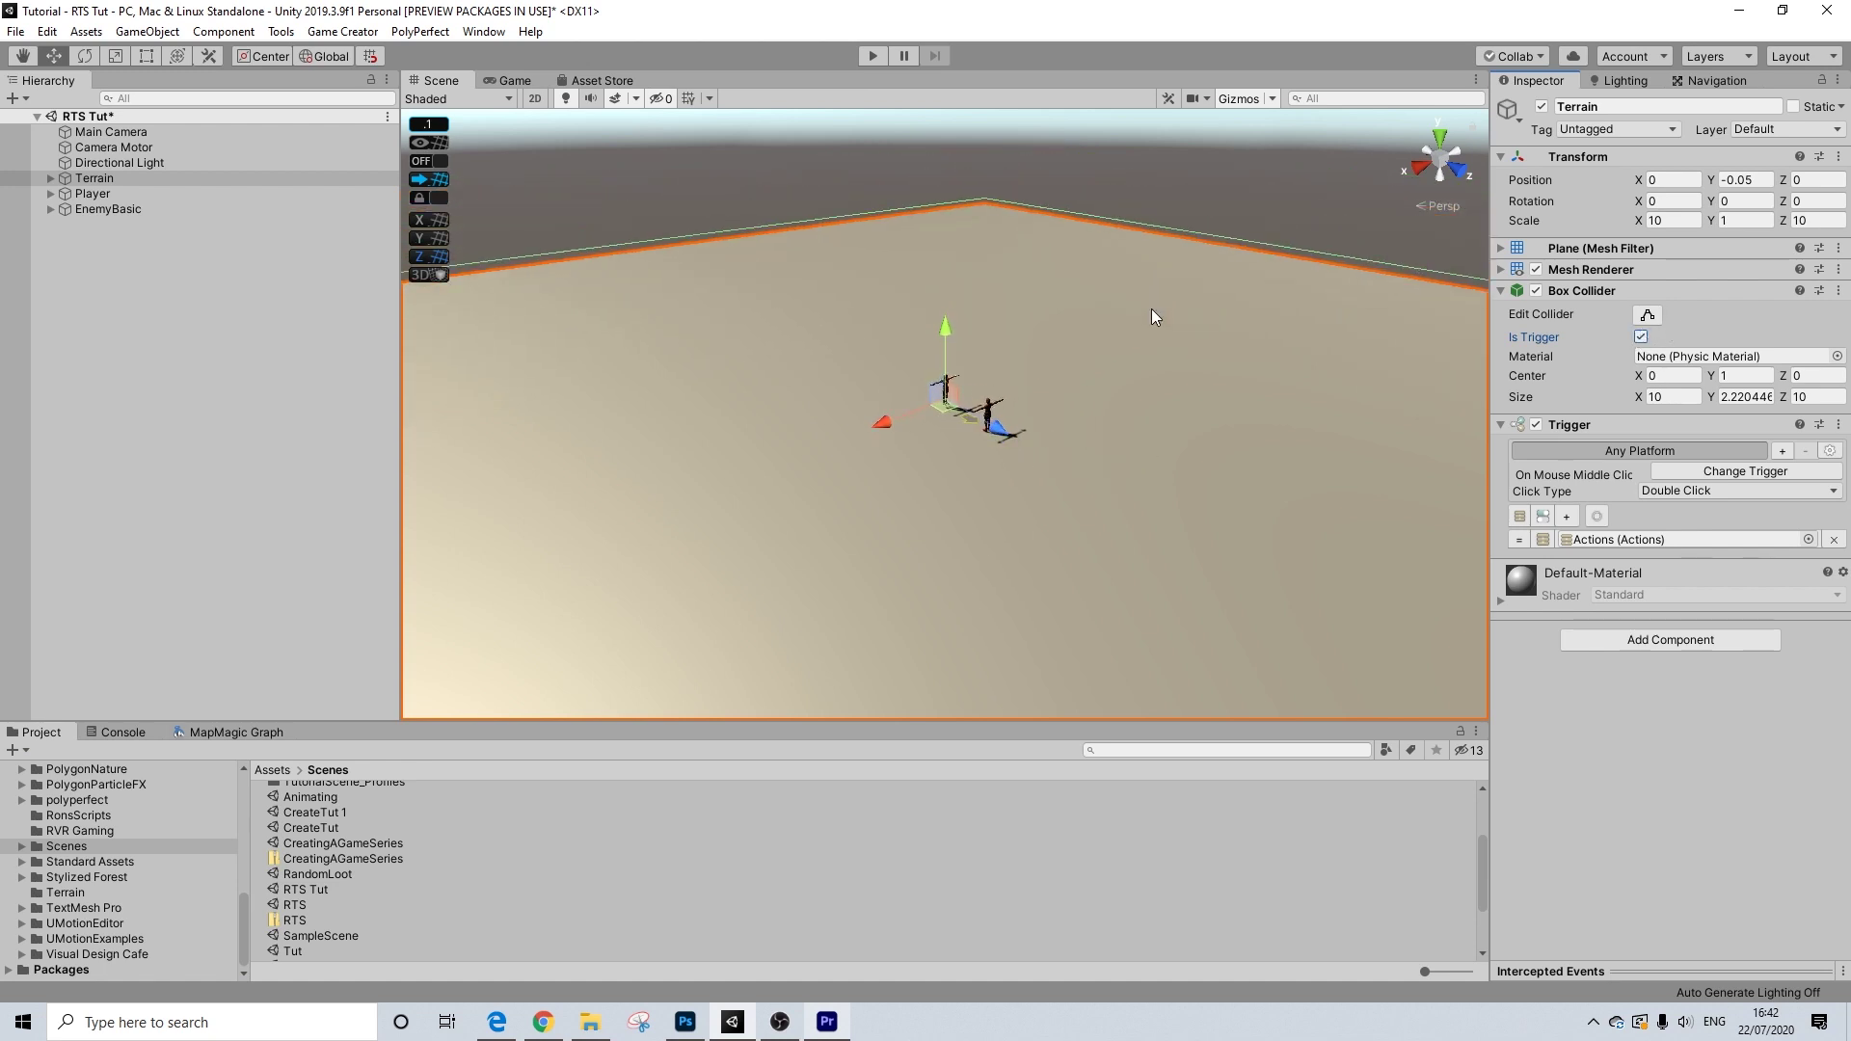
{"action": "left_click", "coordinate": [94, 179]}
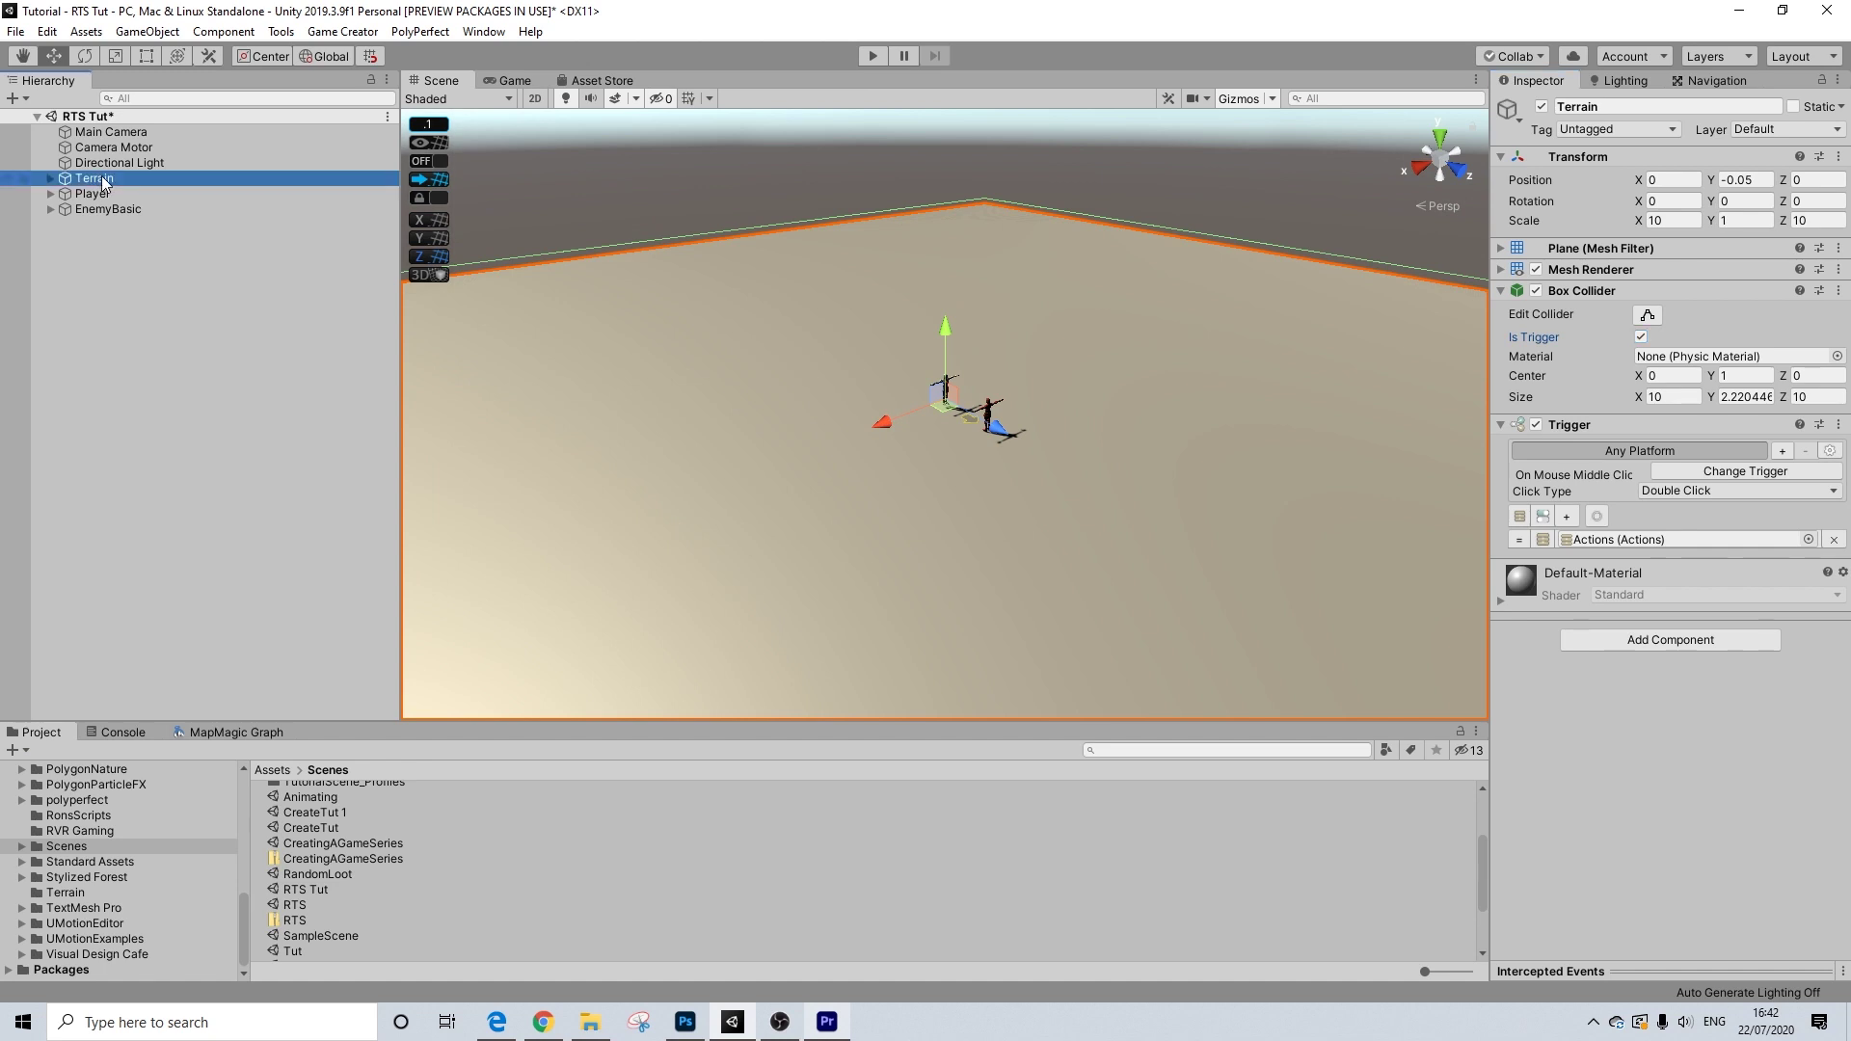
- Create a new Plane and zero its position
{"action": "right_click", "coordinate": [103, 257]}
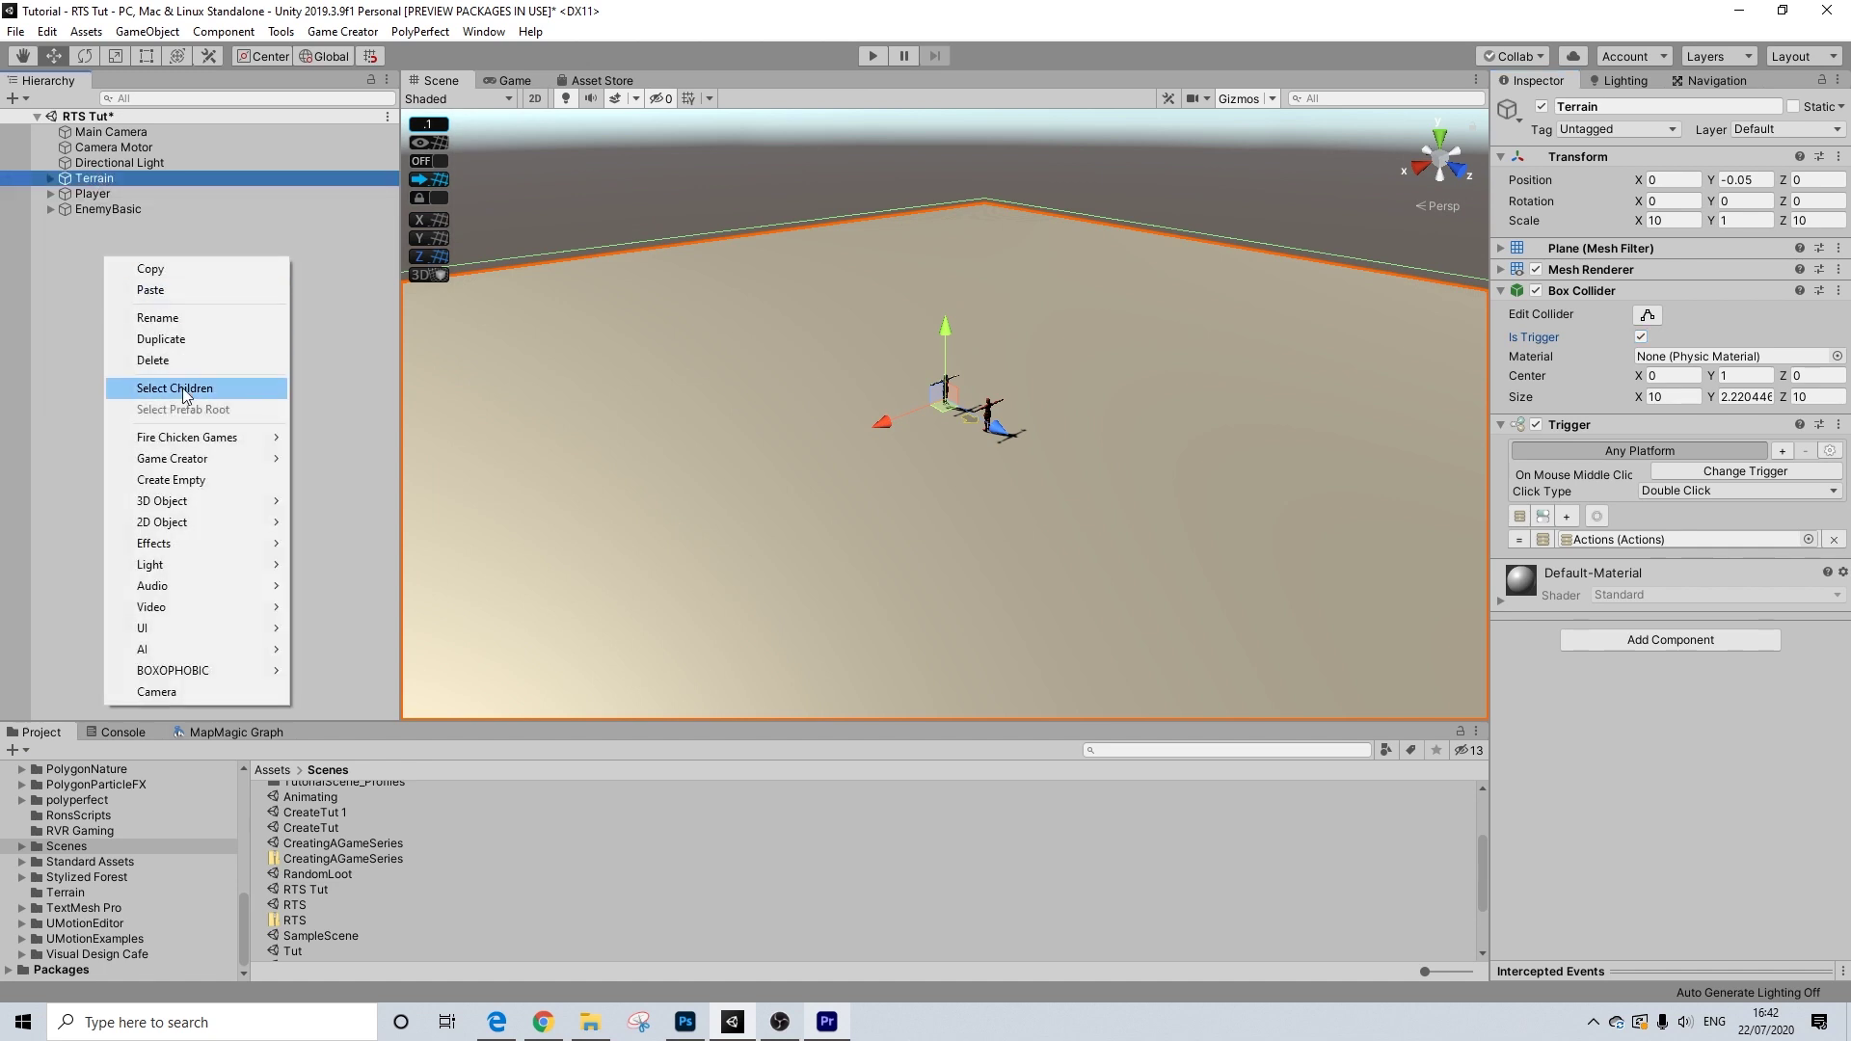
{"action": "mouse_move", "coordinate": [239, 511]}
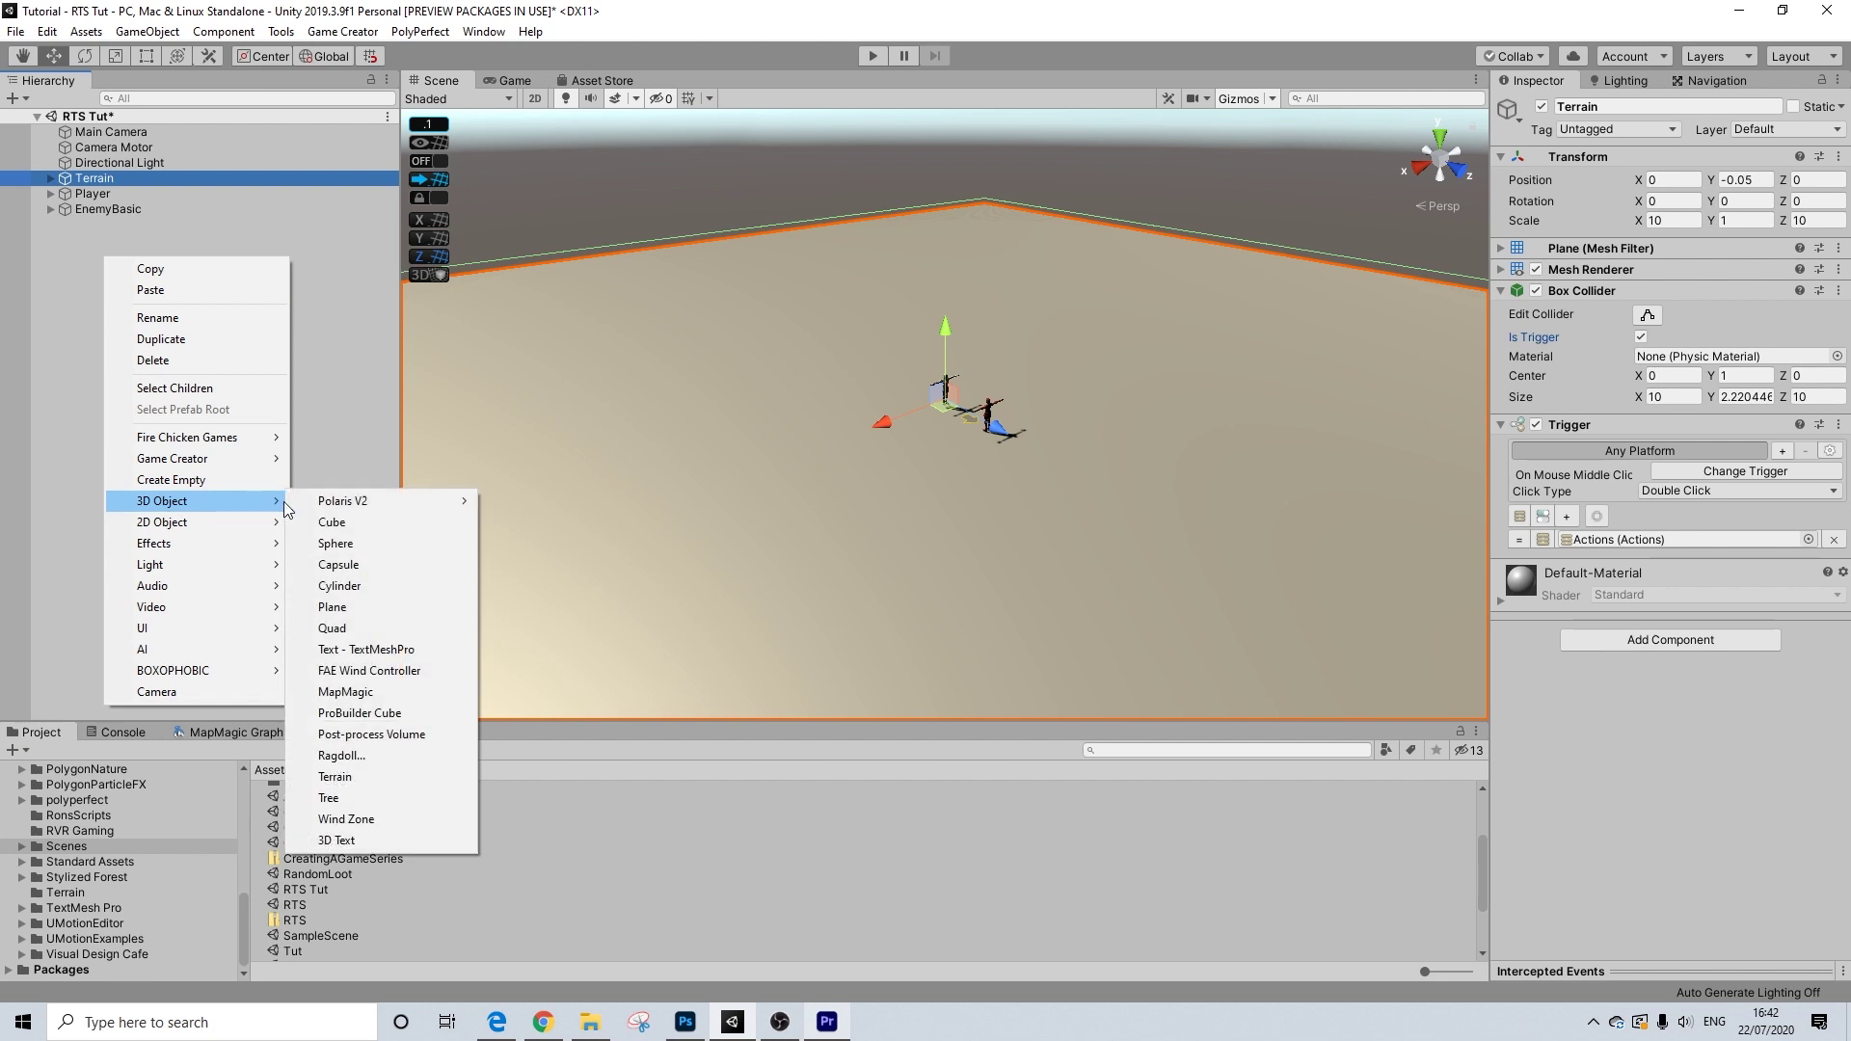
{"action": "left_click", "coordinate": [333, 608]}
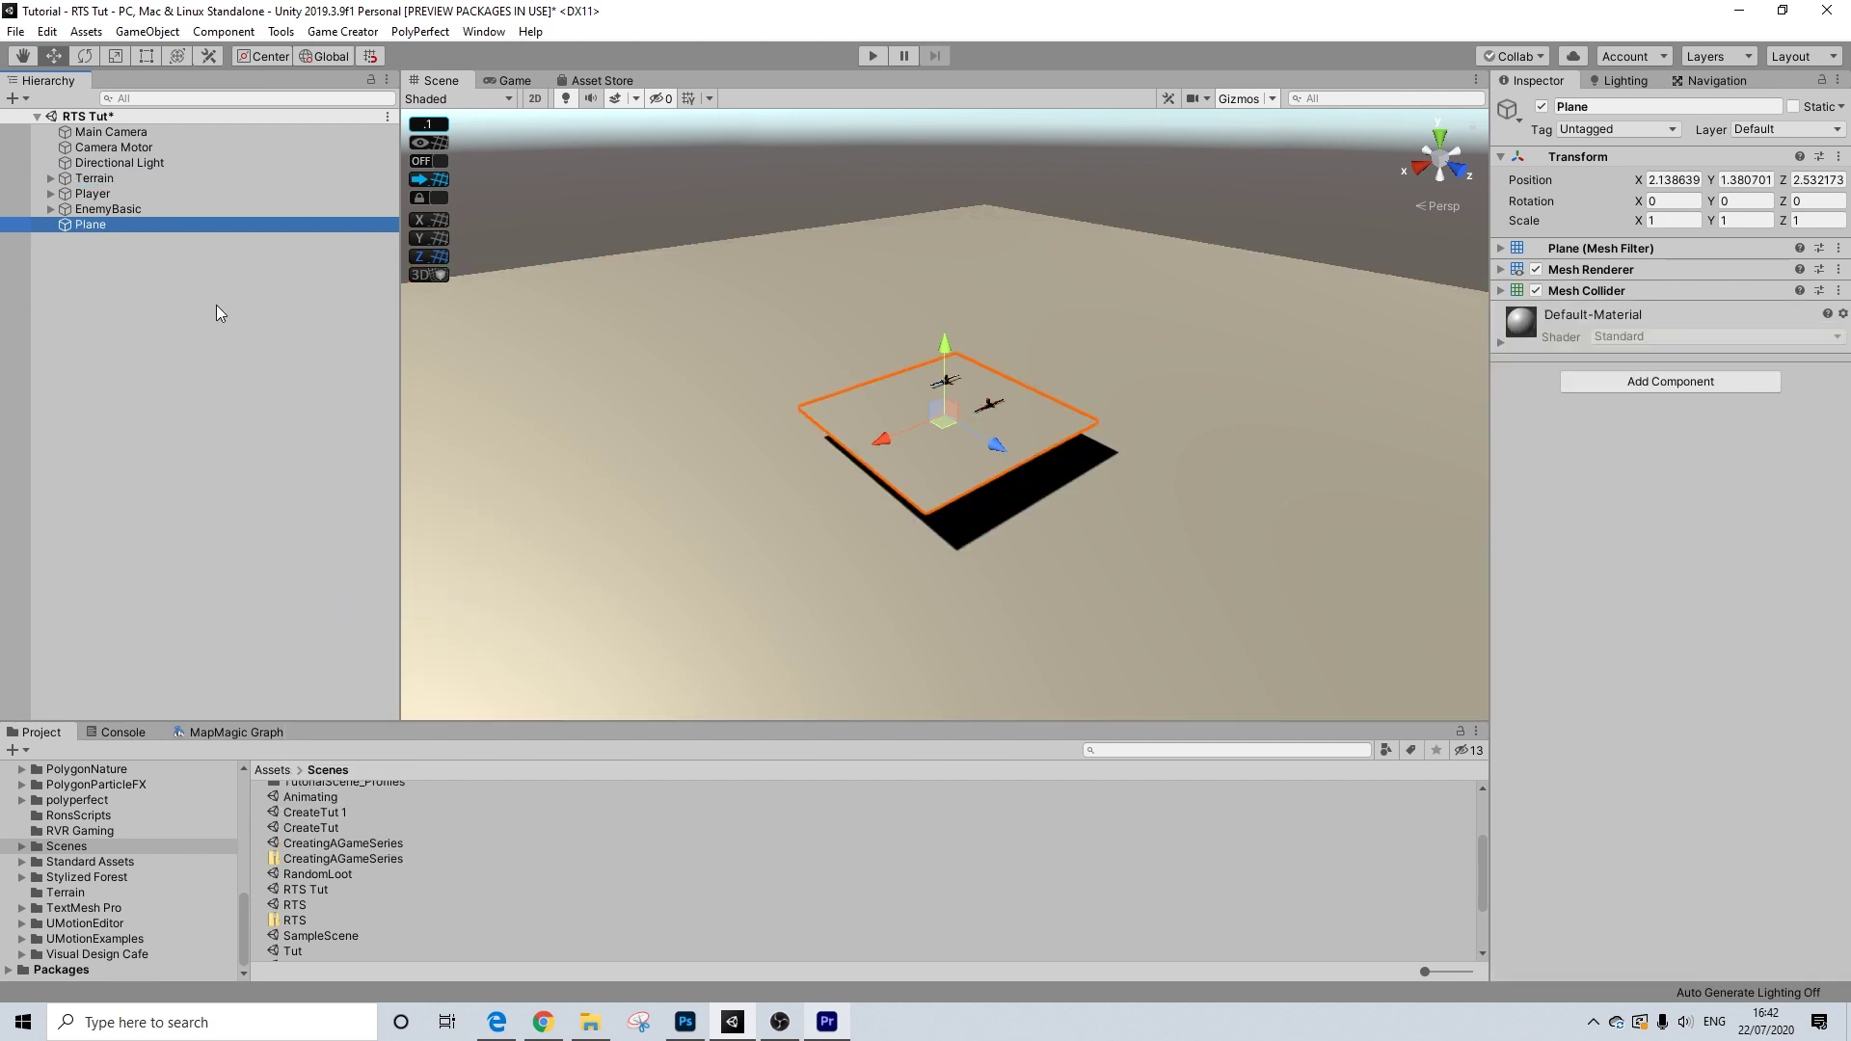
{"action": "left_click", "coordinate": [1740, 179]}
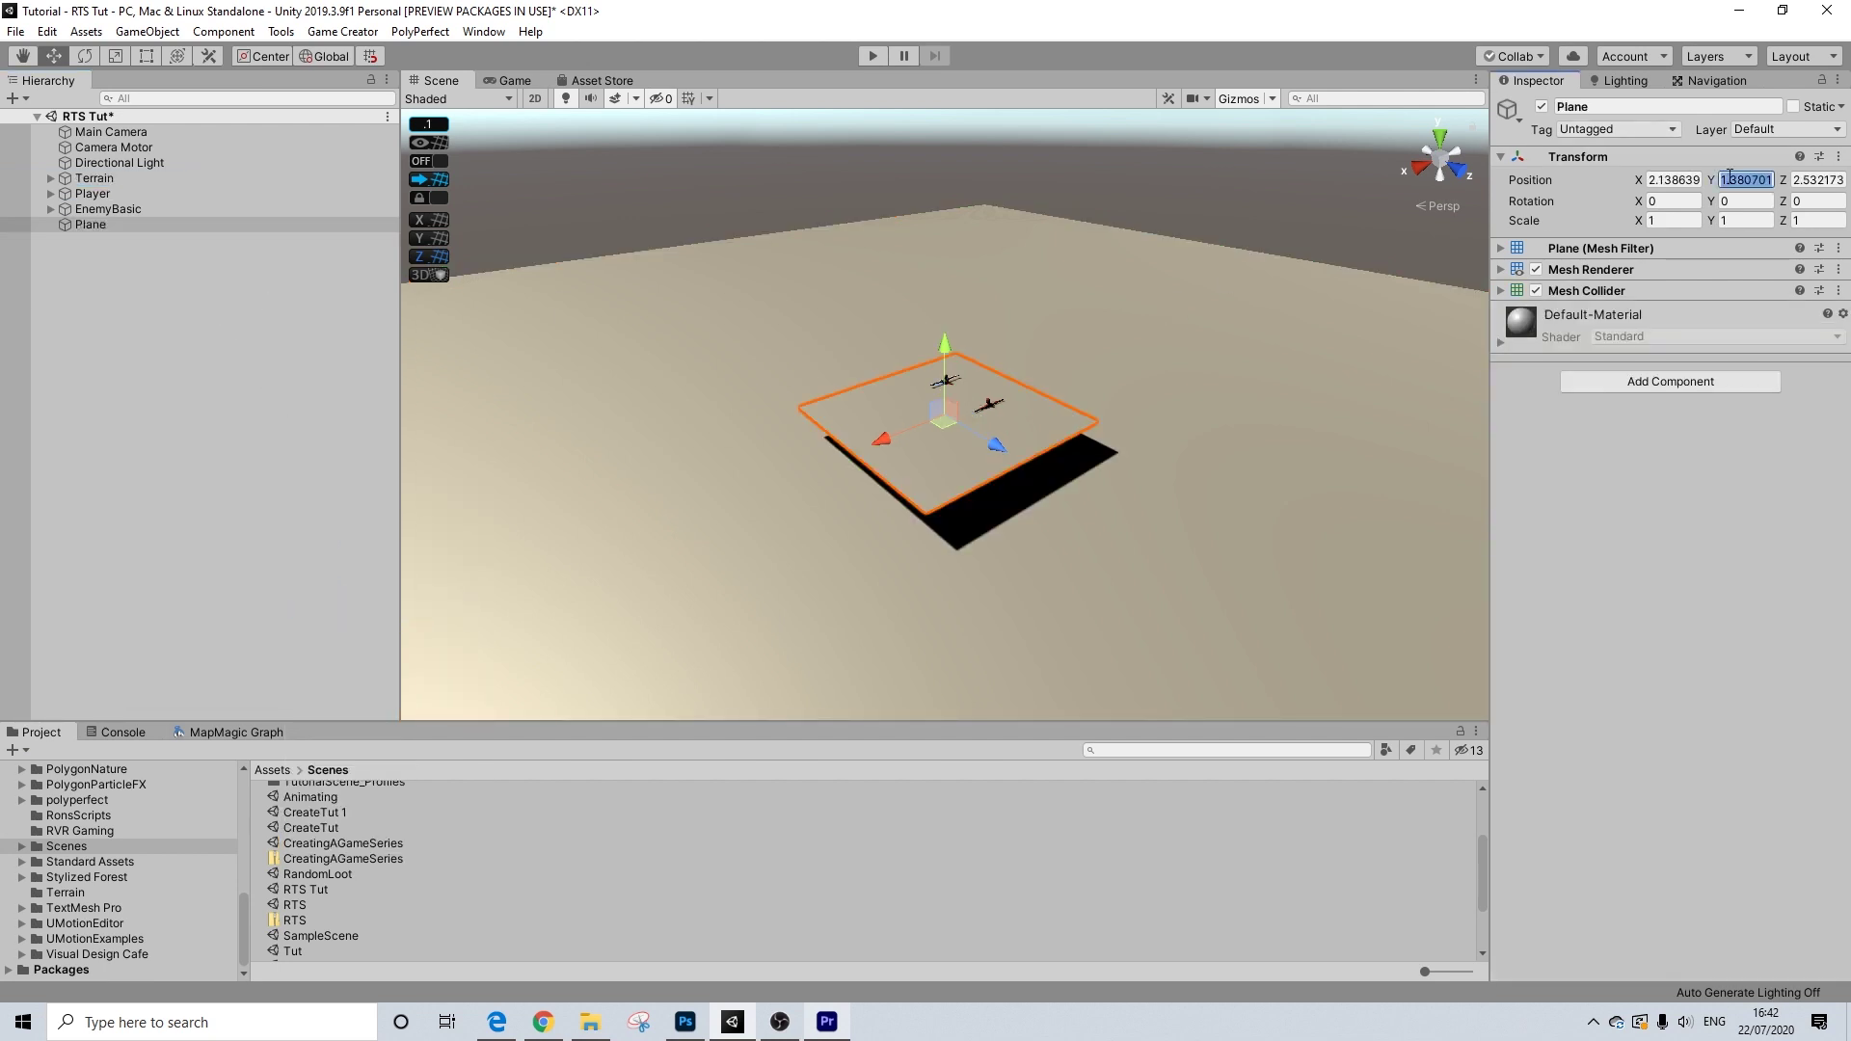
{"action": "type", "text": "0"}
{"action": "key", "text": "Tab"}
{"action": "type", "text": "0"}
{"action": "left_click", "coordinate": [1649, 179]}
{"action": "type", "text": "0"}
- Scale the Plane to 10, 1, 10 and set its Y position to 0.1
{"action": "left_click", "coordinate": [1670, 221]}
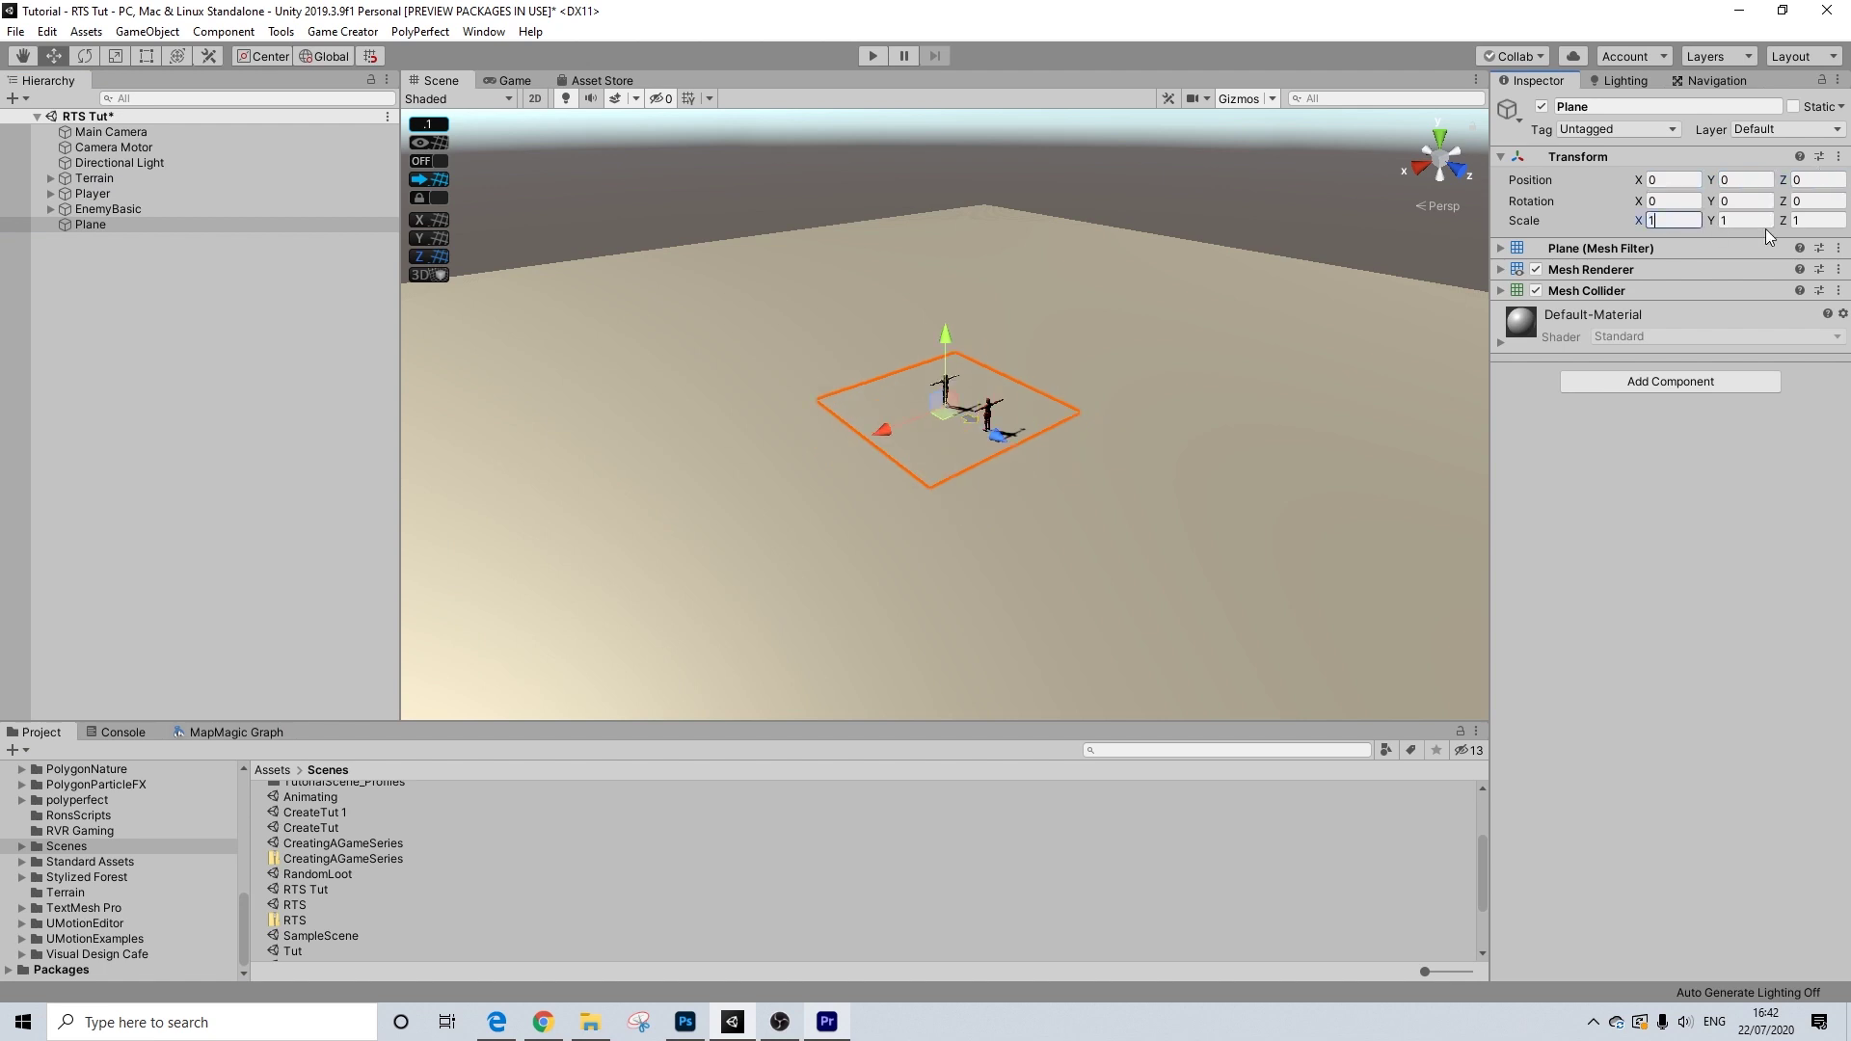
{"action": "type", "text": "01"}
{"action": "left_click", "coordinate": [1809, 219]}
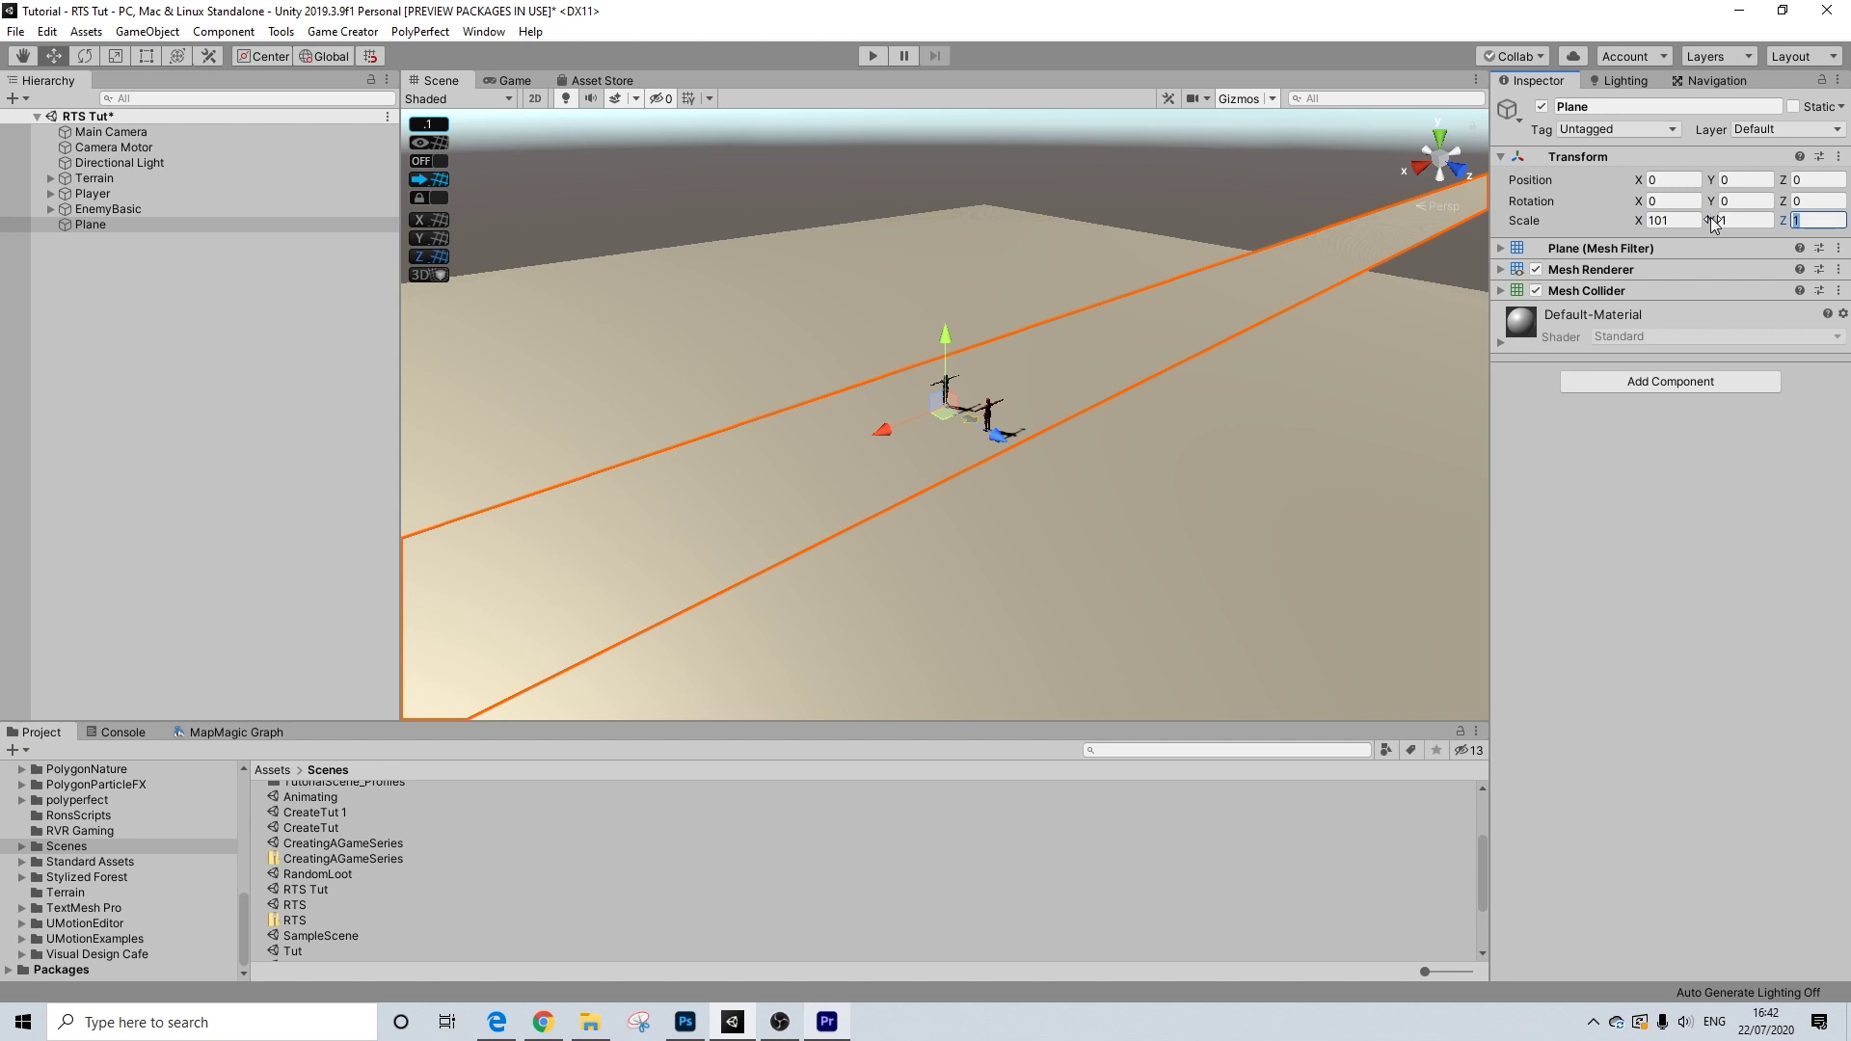
{"action": "left_click", "coordinate": [1673, 220]}
{"action": "type", "text": "10"}
{"action": "key", "text": "Tab"}
{"action": "key", "text": "Tab"}
{"action": "type", "text": "10"}
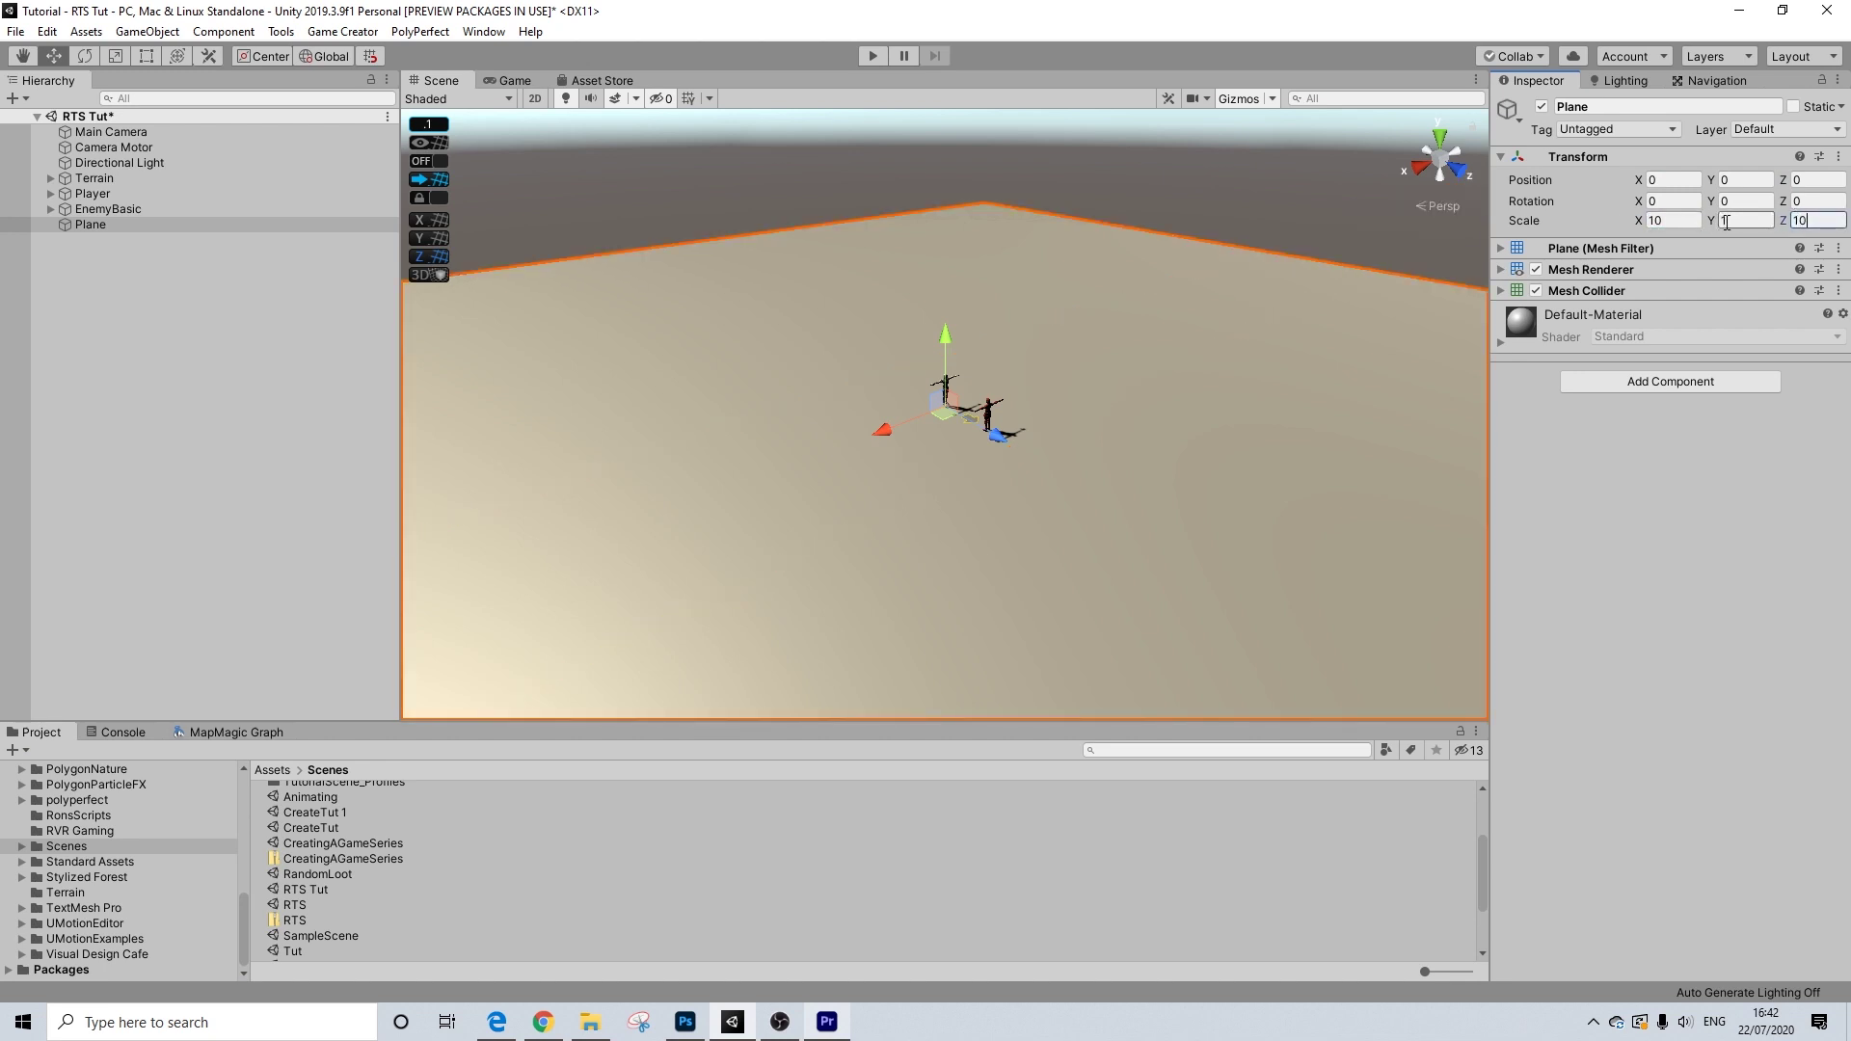
{"action": "left_click", "coordinate": [1742, 175]}
{"action": "type", "text": "0.1"}
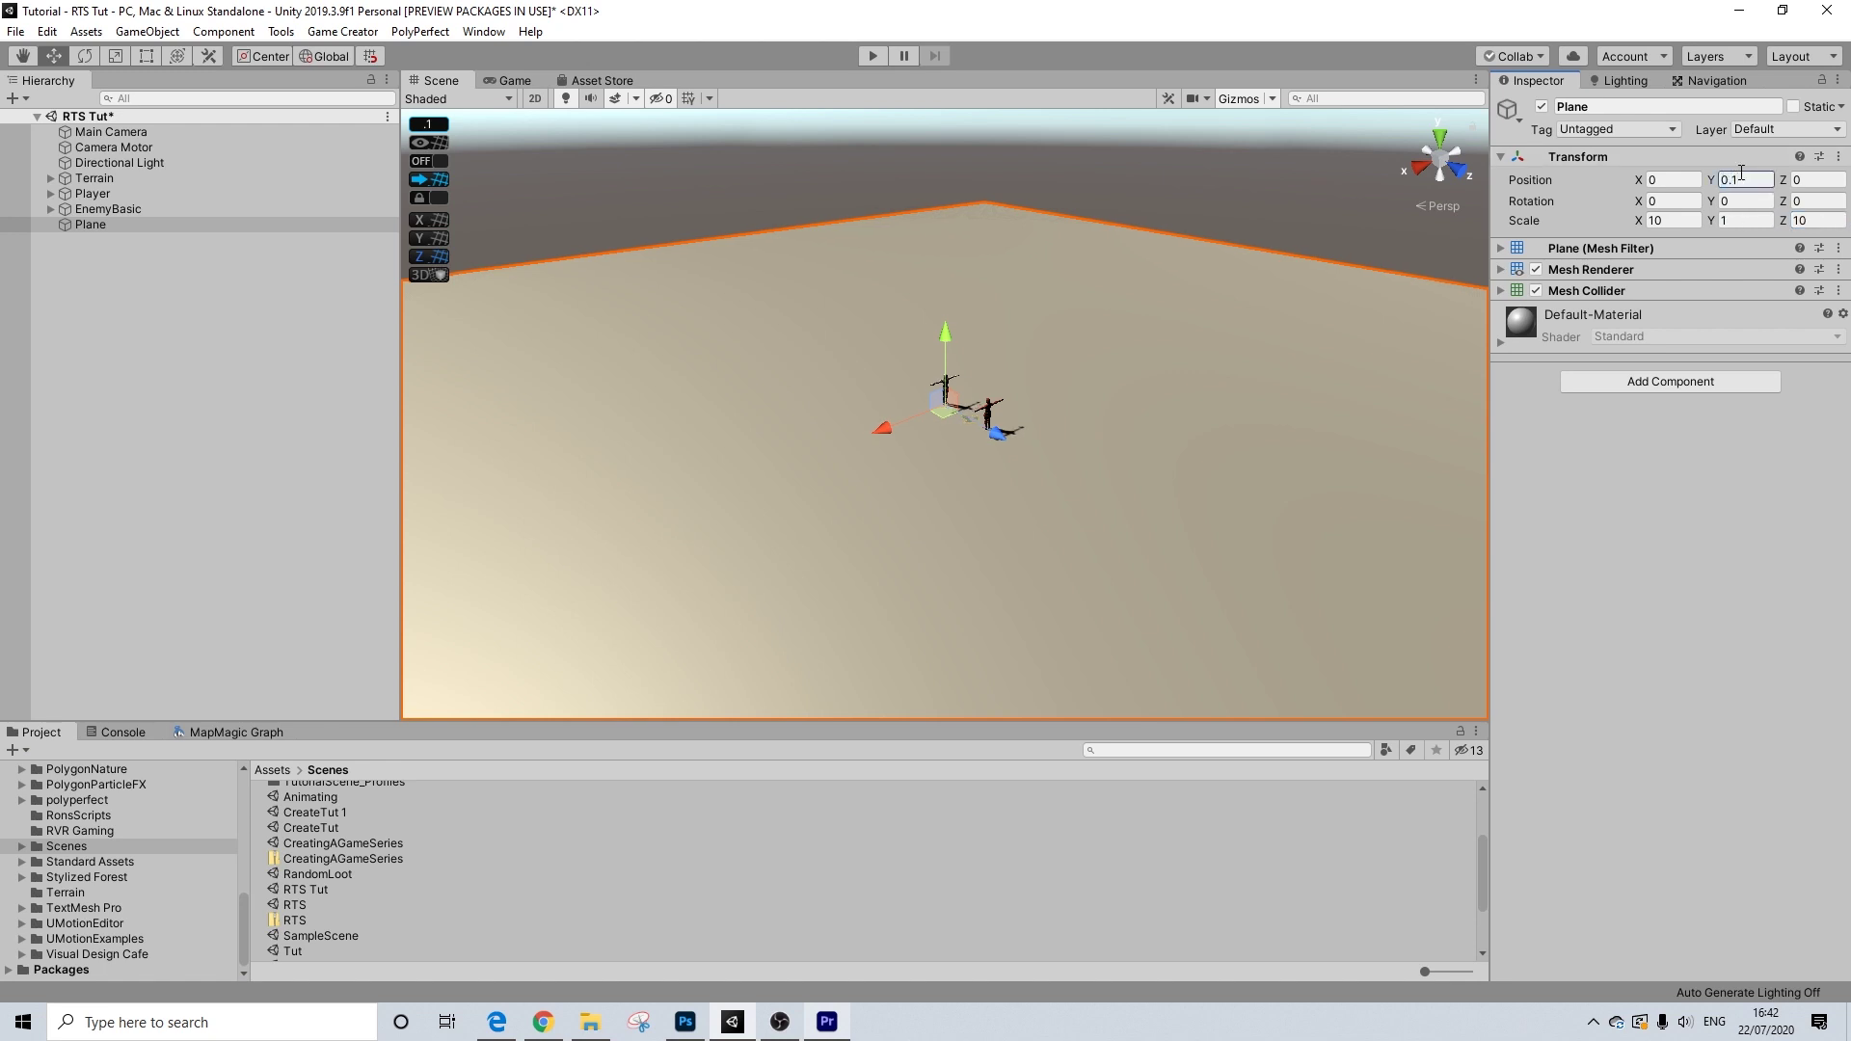
- Rename the Terrain object to Deselect
{"action": "right_click", "coordinate": [91, 179]}
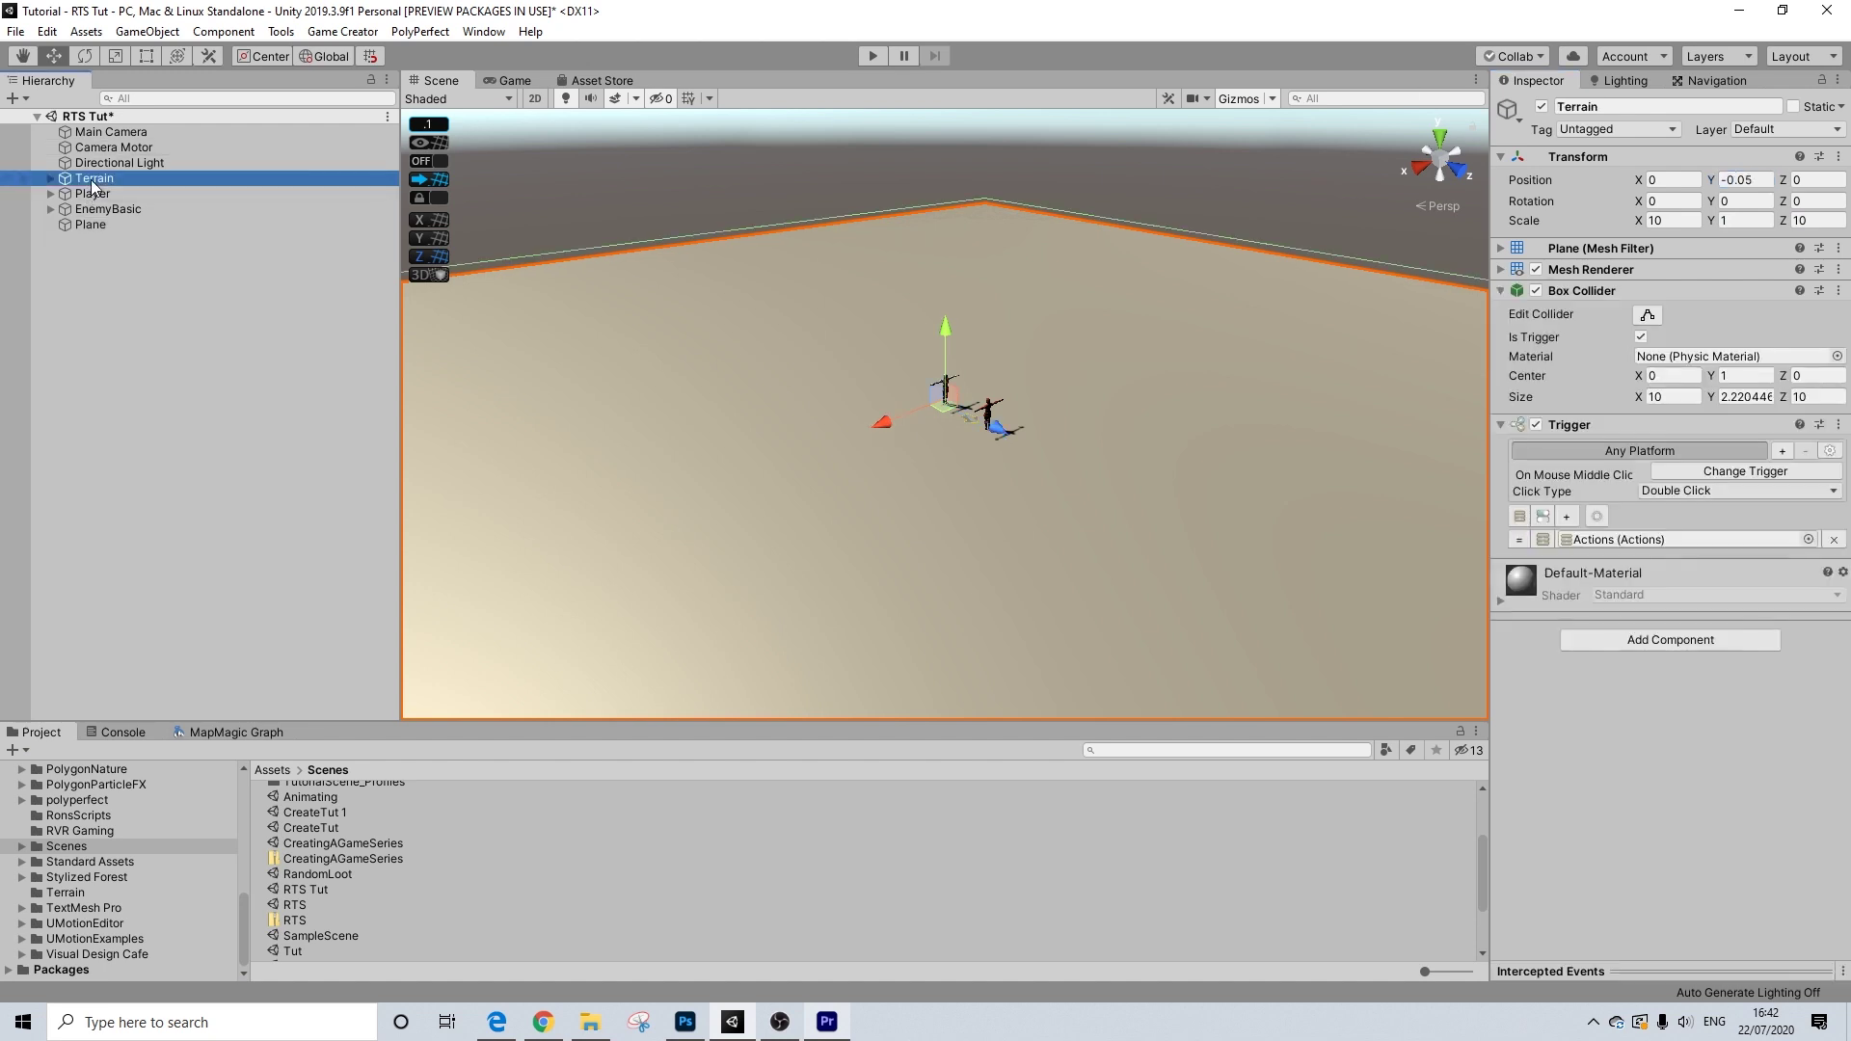
{"action": "left_click", "coordinate": [150, 248]}
{"action": "type", "text": "Deselect"}
{"action": "key", "text": "Return"}
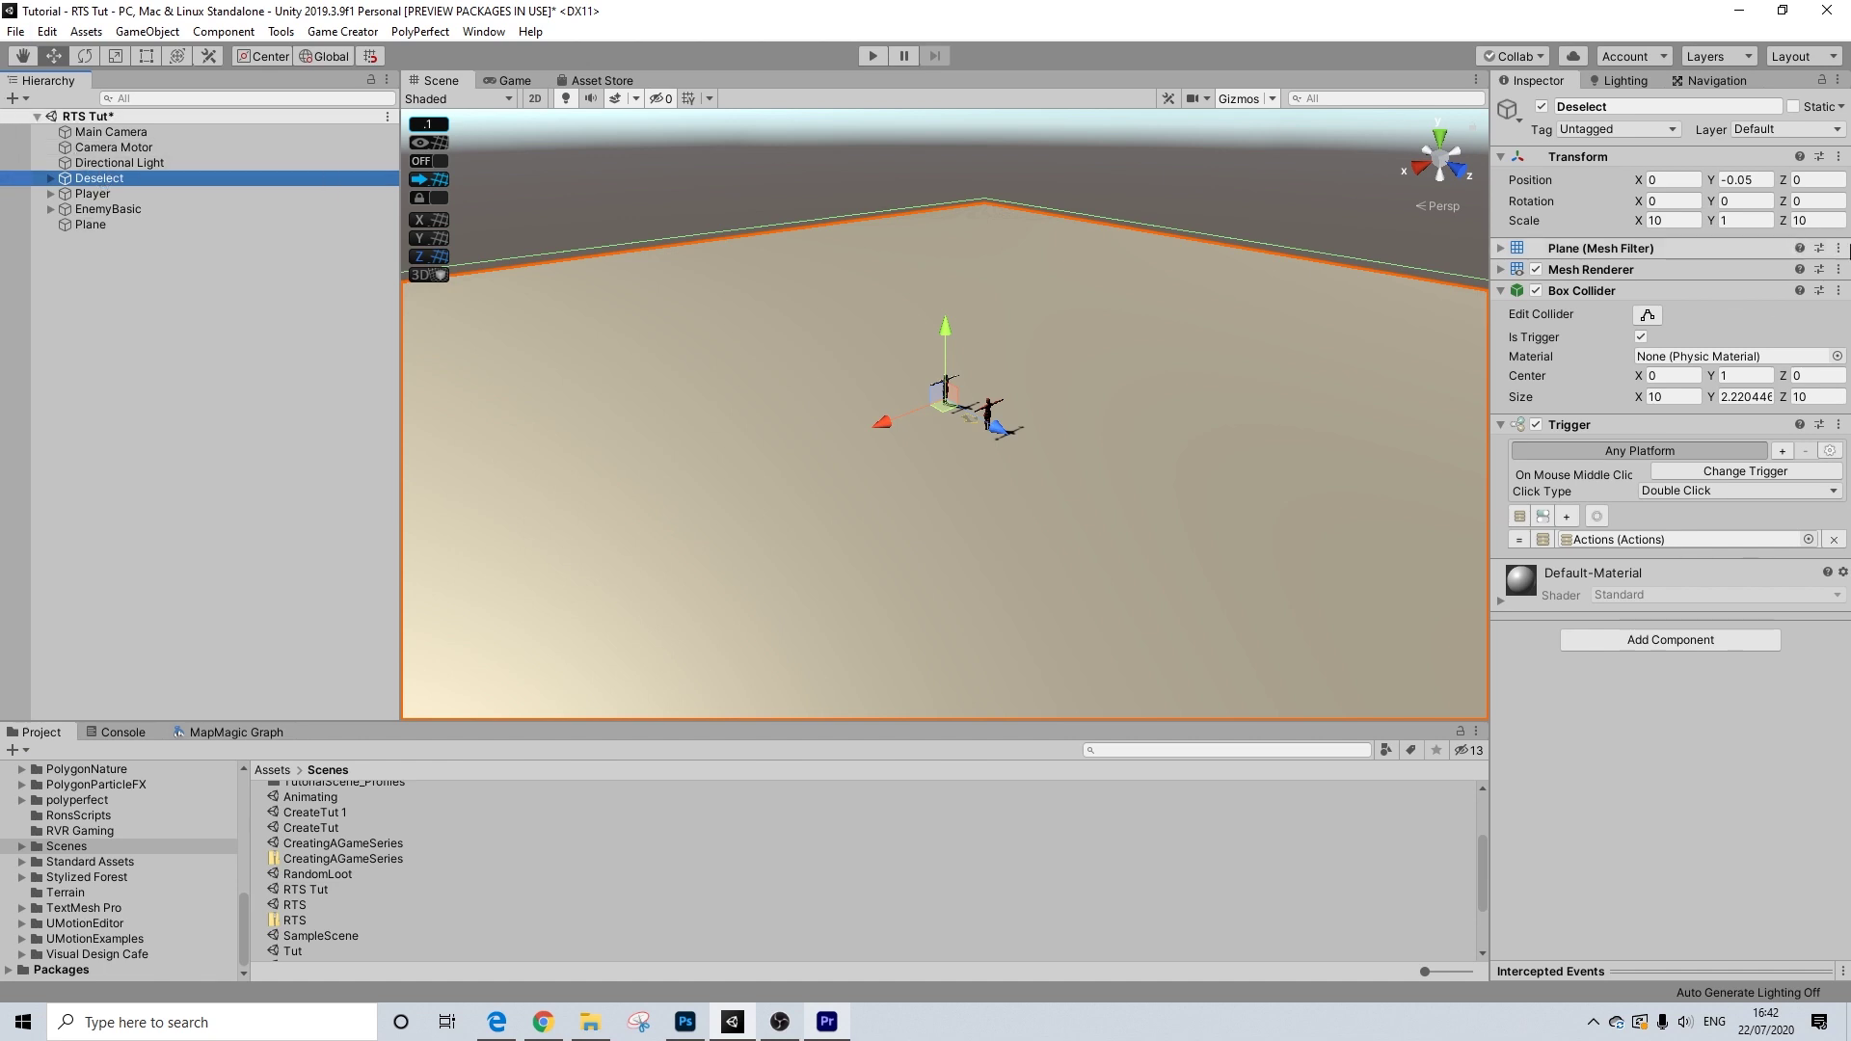
- Remove Deselect's Mesh Filter and Mesh Renderer, keeping Box Collider and Trigger
{"action": "left_click", "coordinate": [1846, 249]}
{"action": "left_click", "coordinate": [1837, 249]}
{"action": "left_click", "coordinate": [1696, 300]}
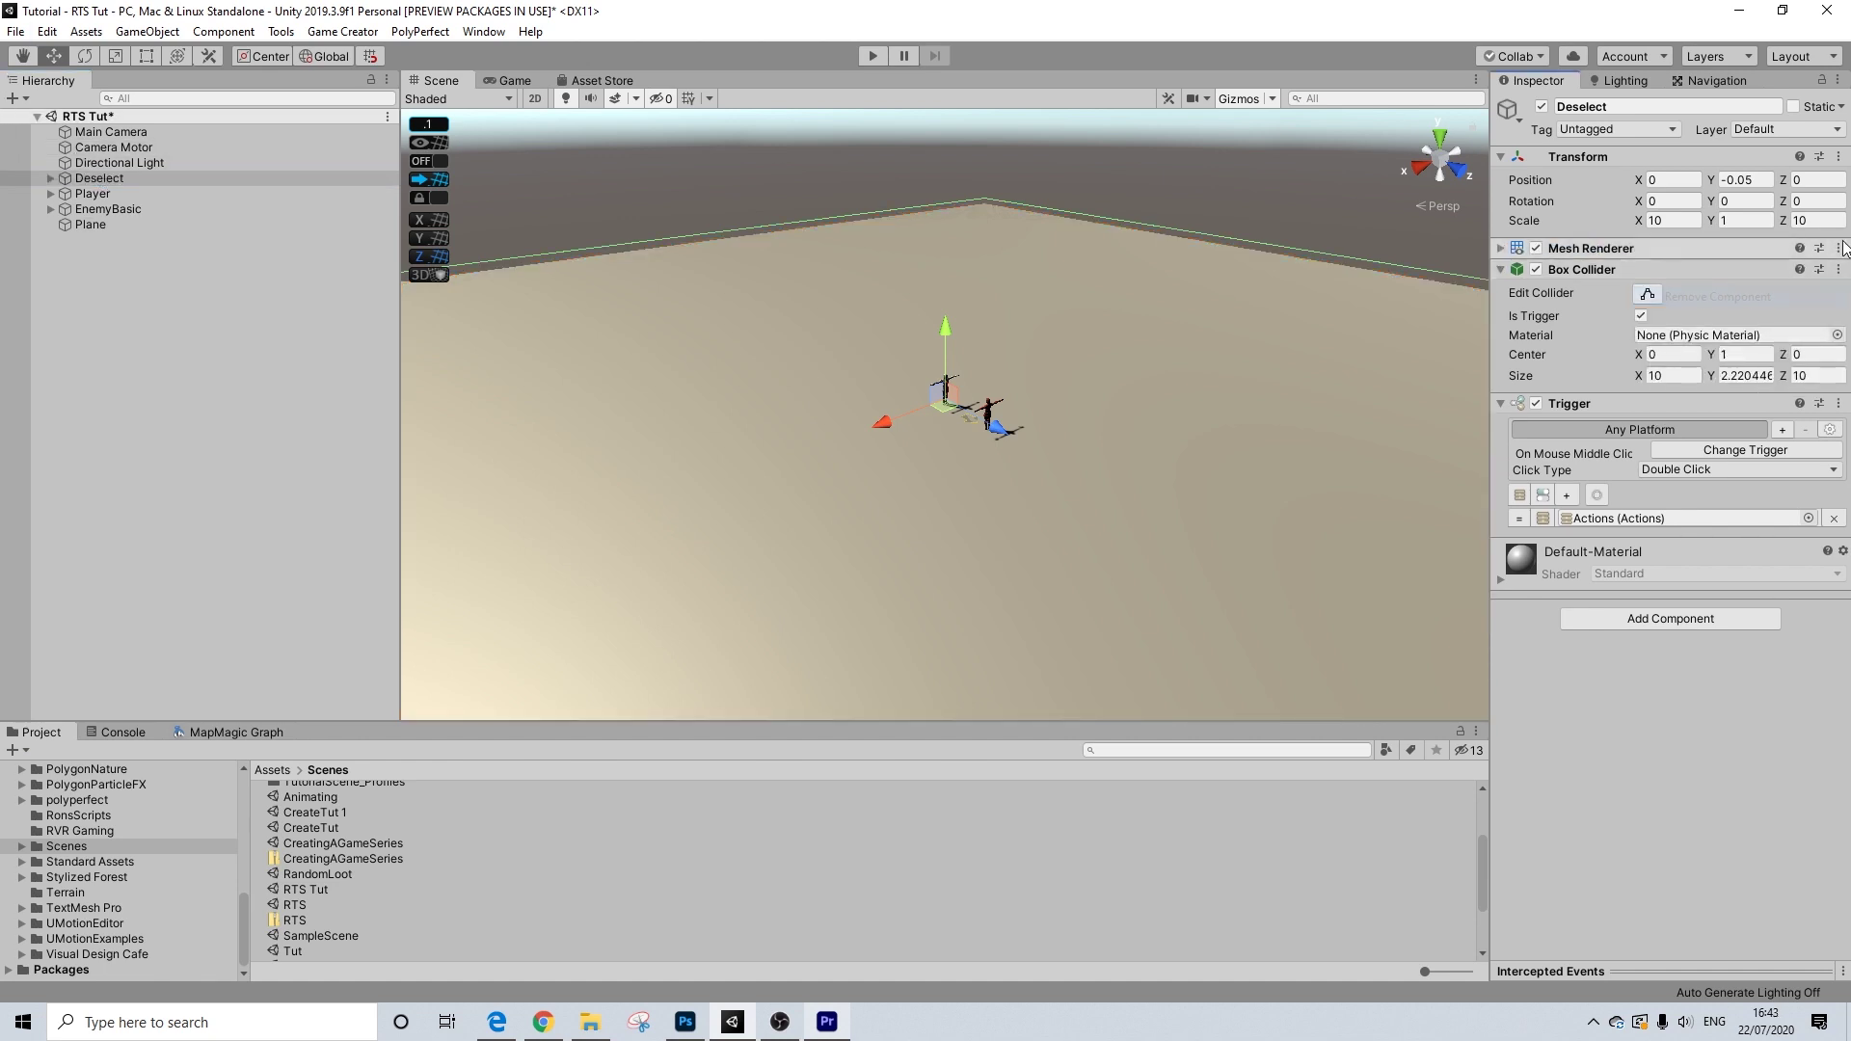
{"action": "left_click", "coordinate": [1837, 249]}
{"action": "left_click", "coordinate": [1716, 296]}
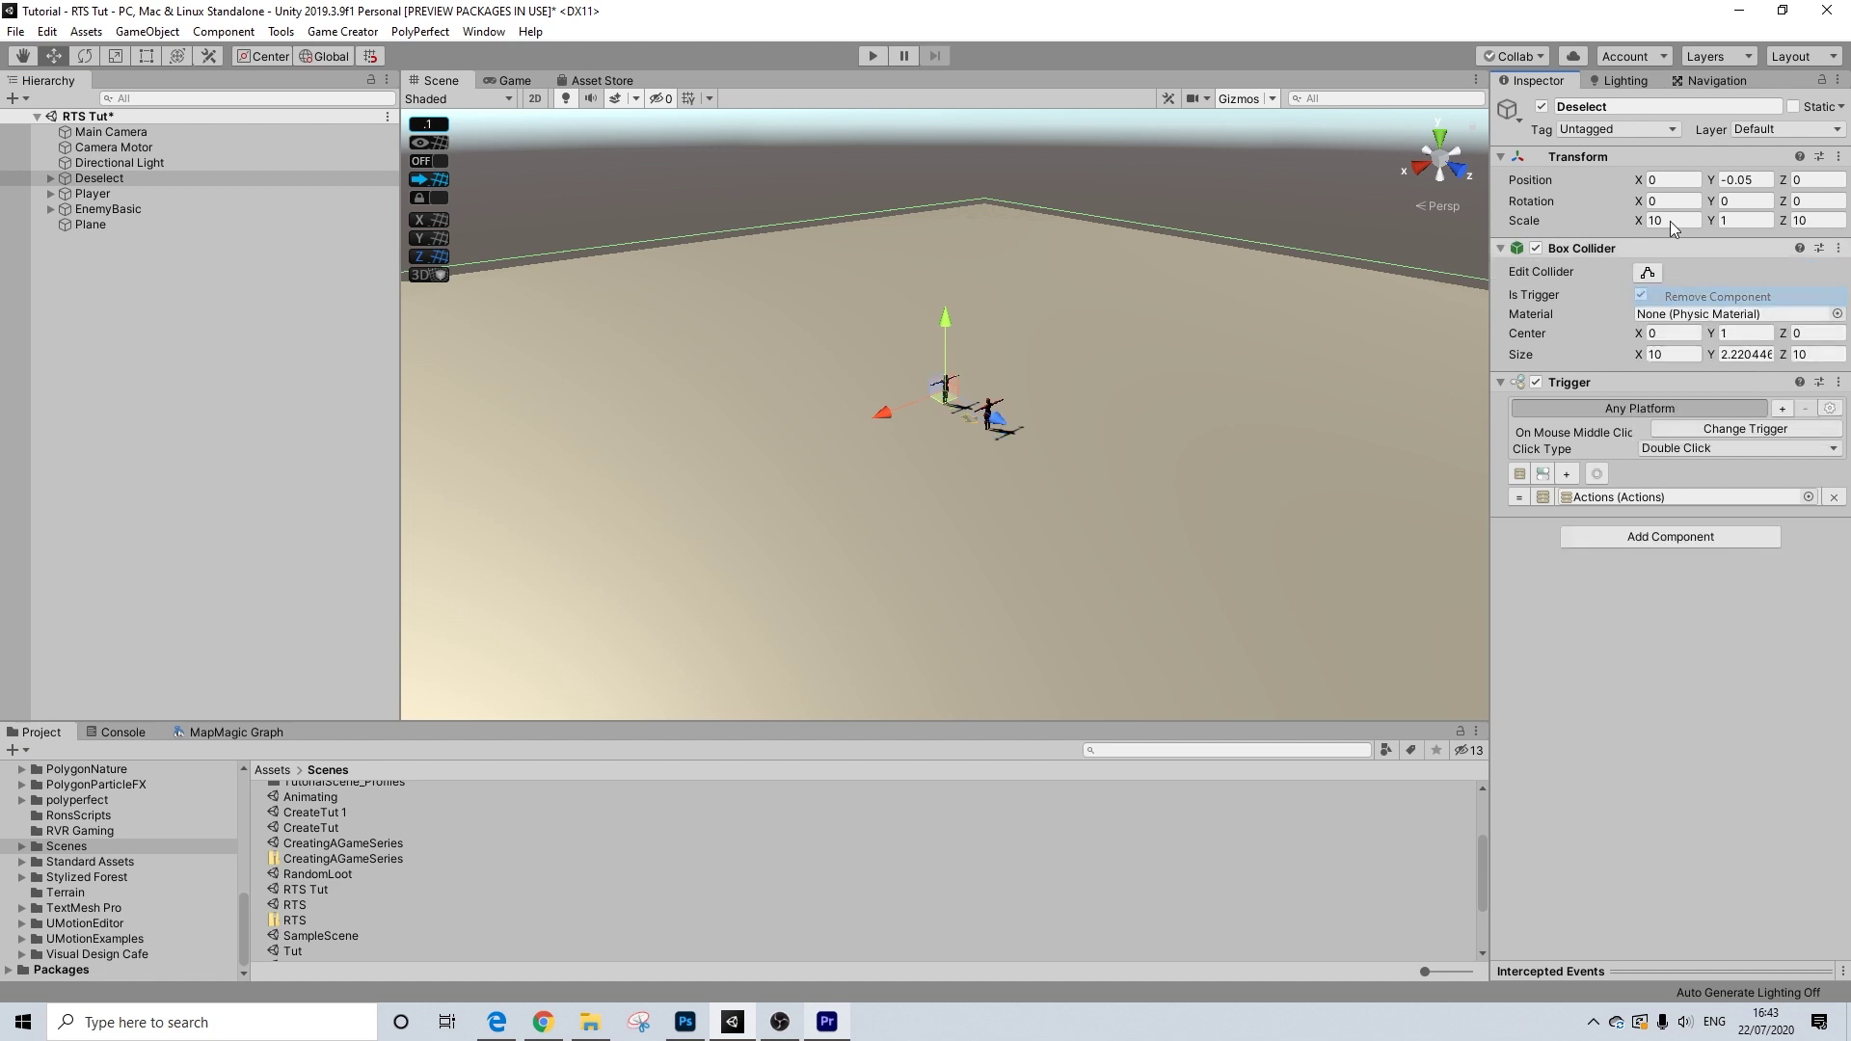
{"action": "left_click", "coordinate": [1604, 250]}
{"action": "left_click", "coordinate": [1592, 267]}
{"action": "left_click", "coordinate": [1586, 157]}
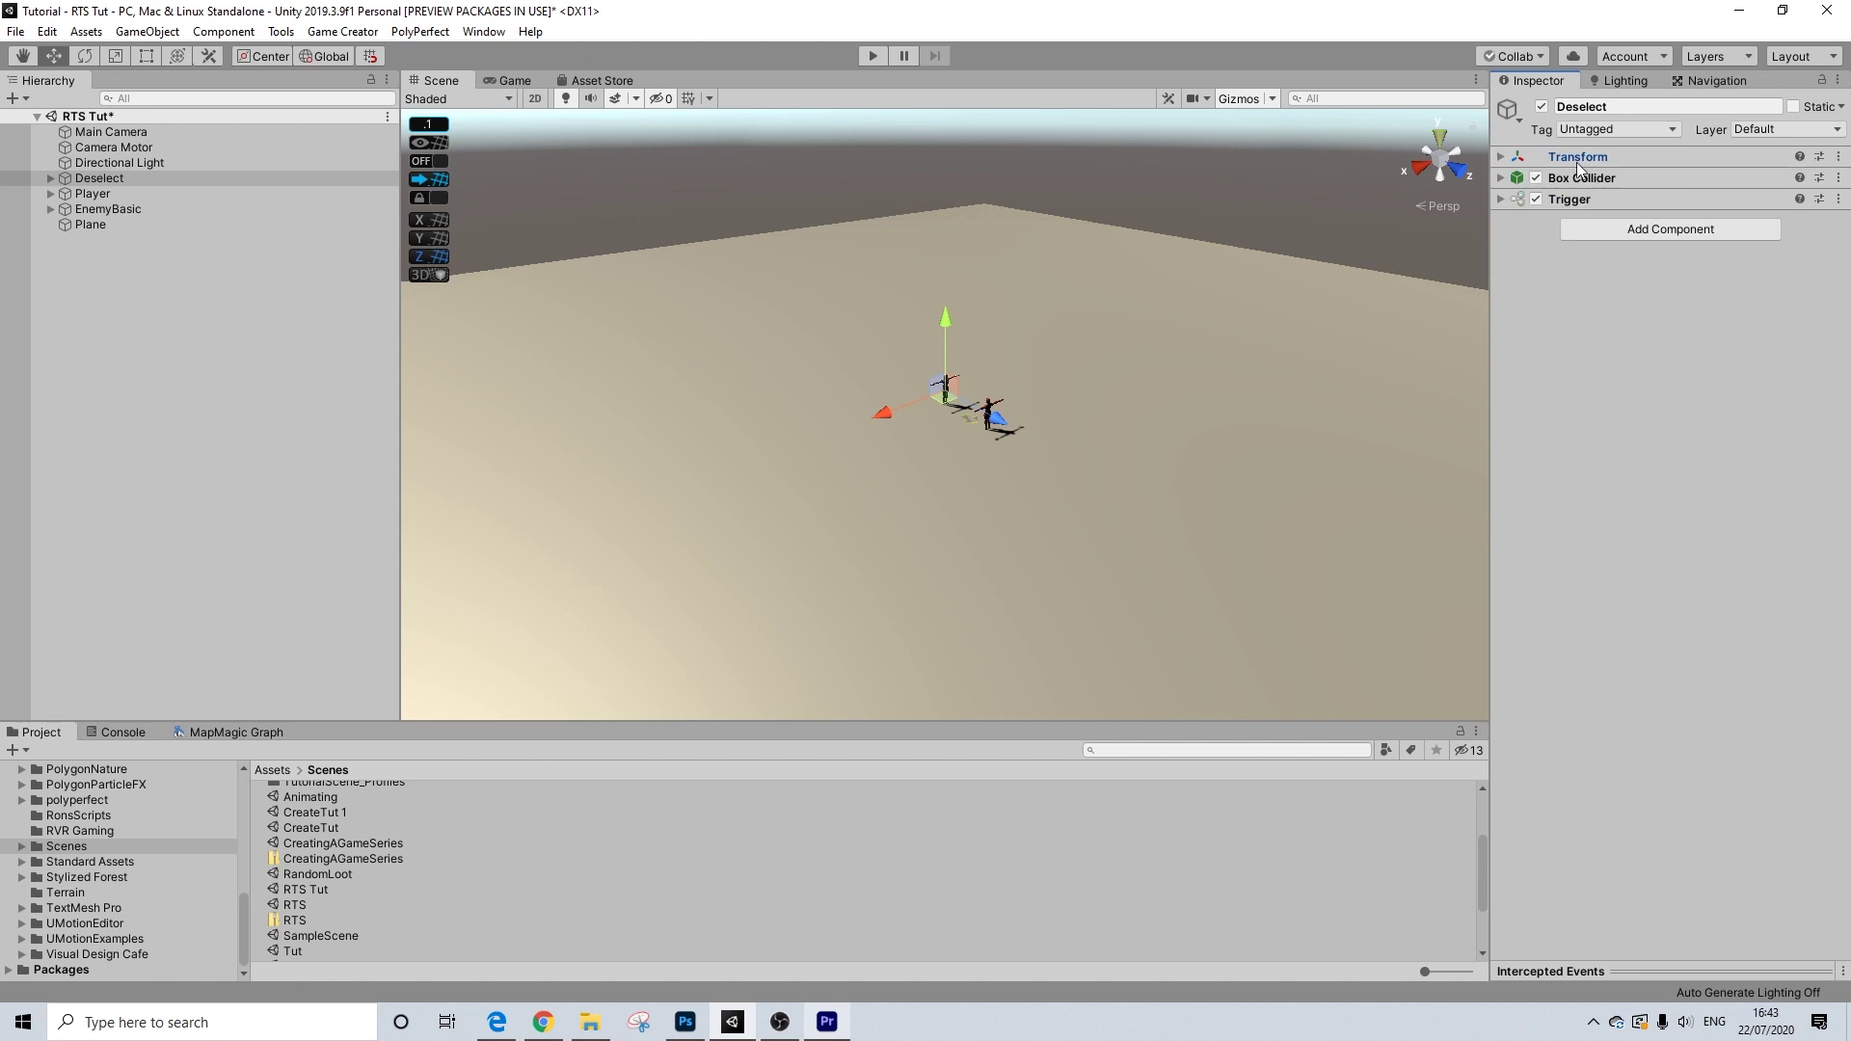
{"action": "left_click", "coordinate": [102, 226]}
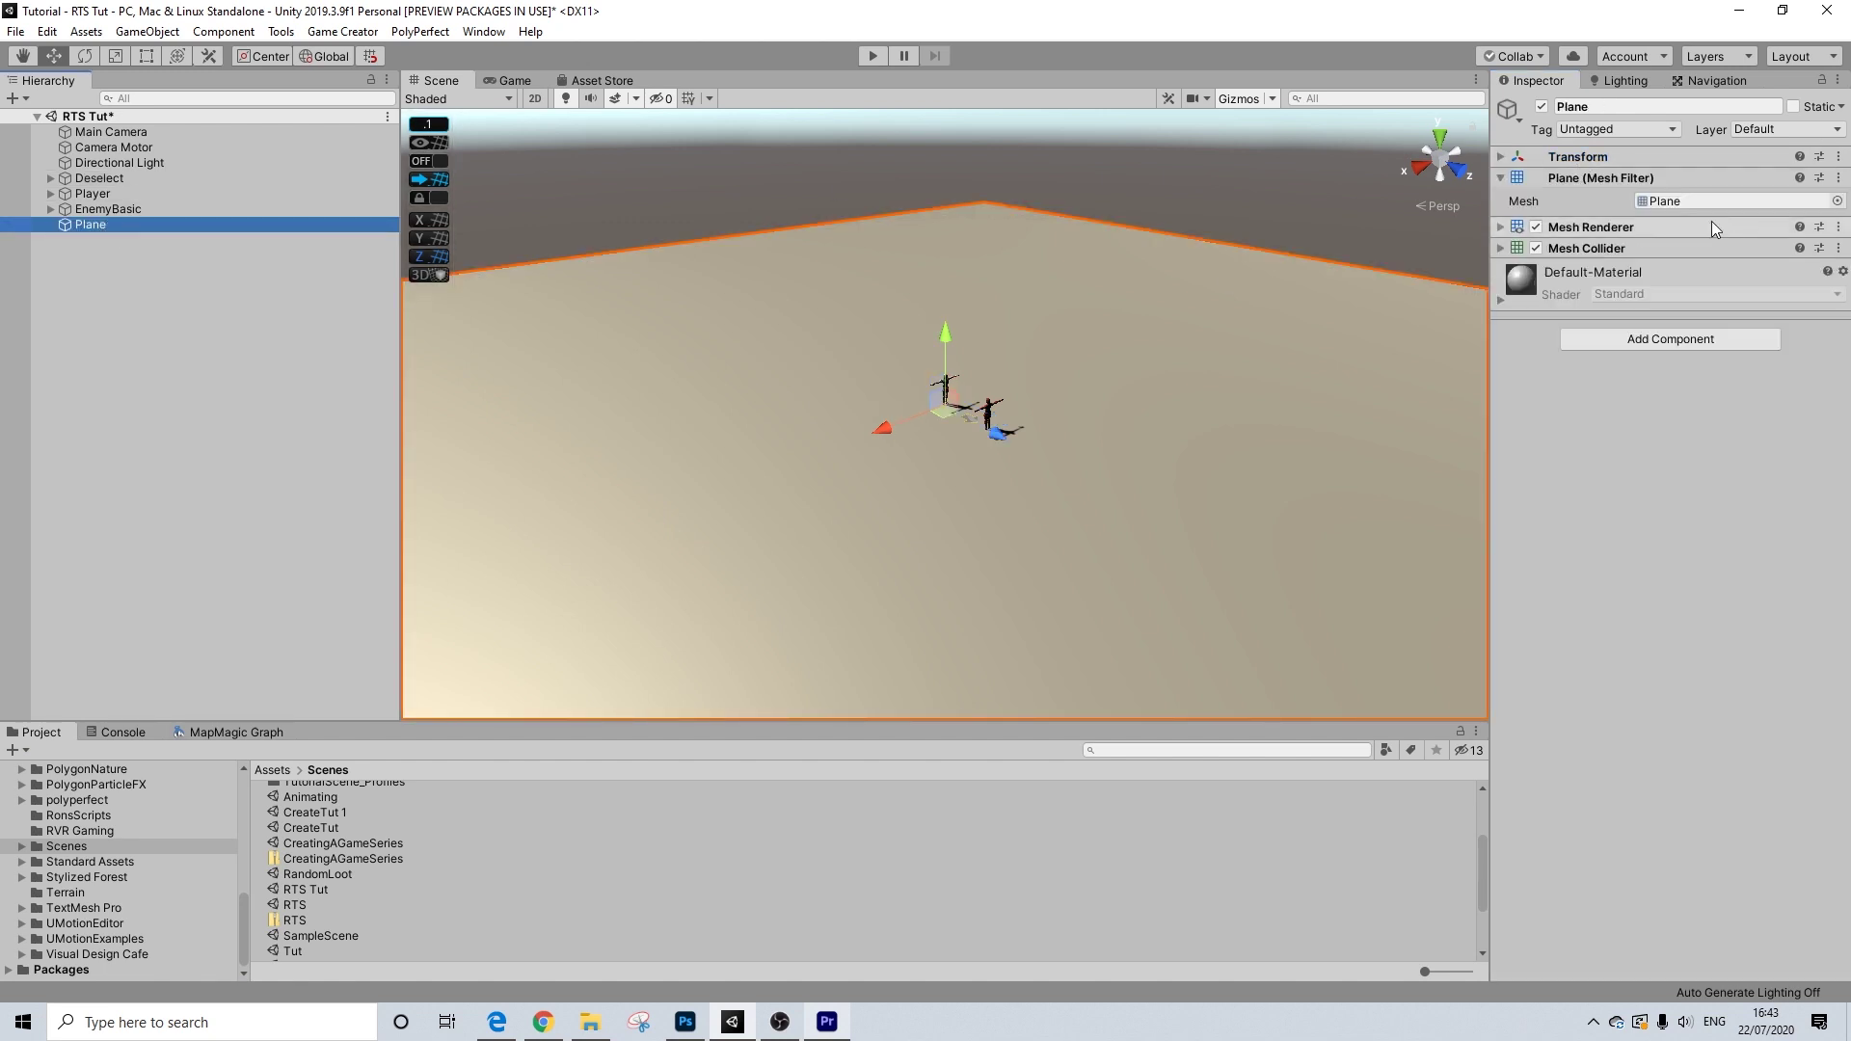
- Rename the original Plane to Terrain, leaving the other as Plane (1)
{"action": "left_click", "coordinate": [1587, 106]}
{"action": "type", "text": "(1)"}
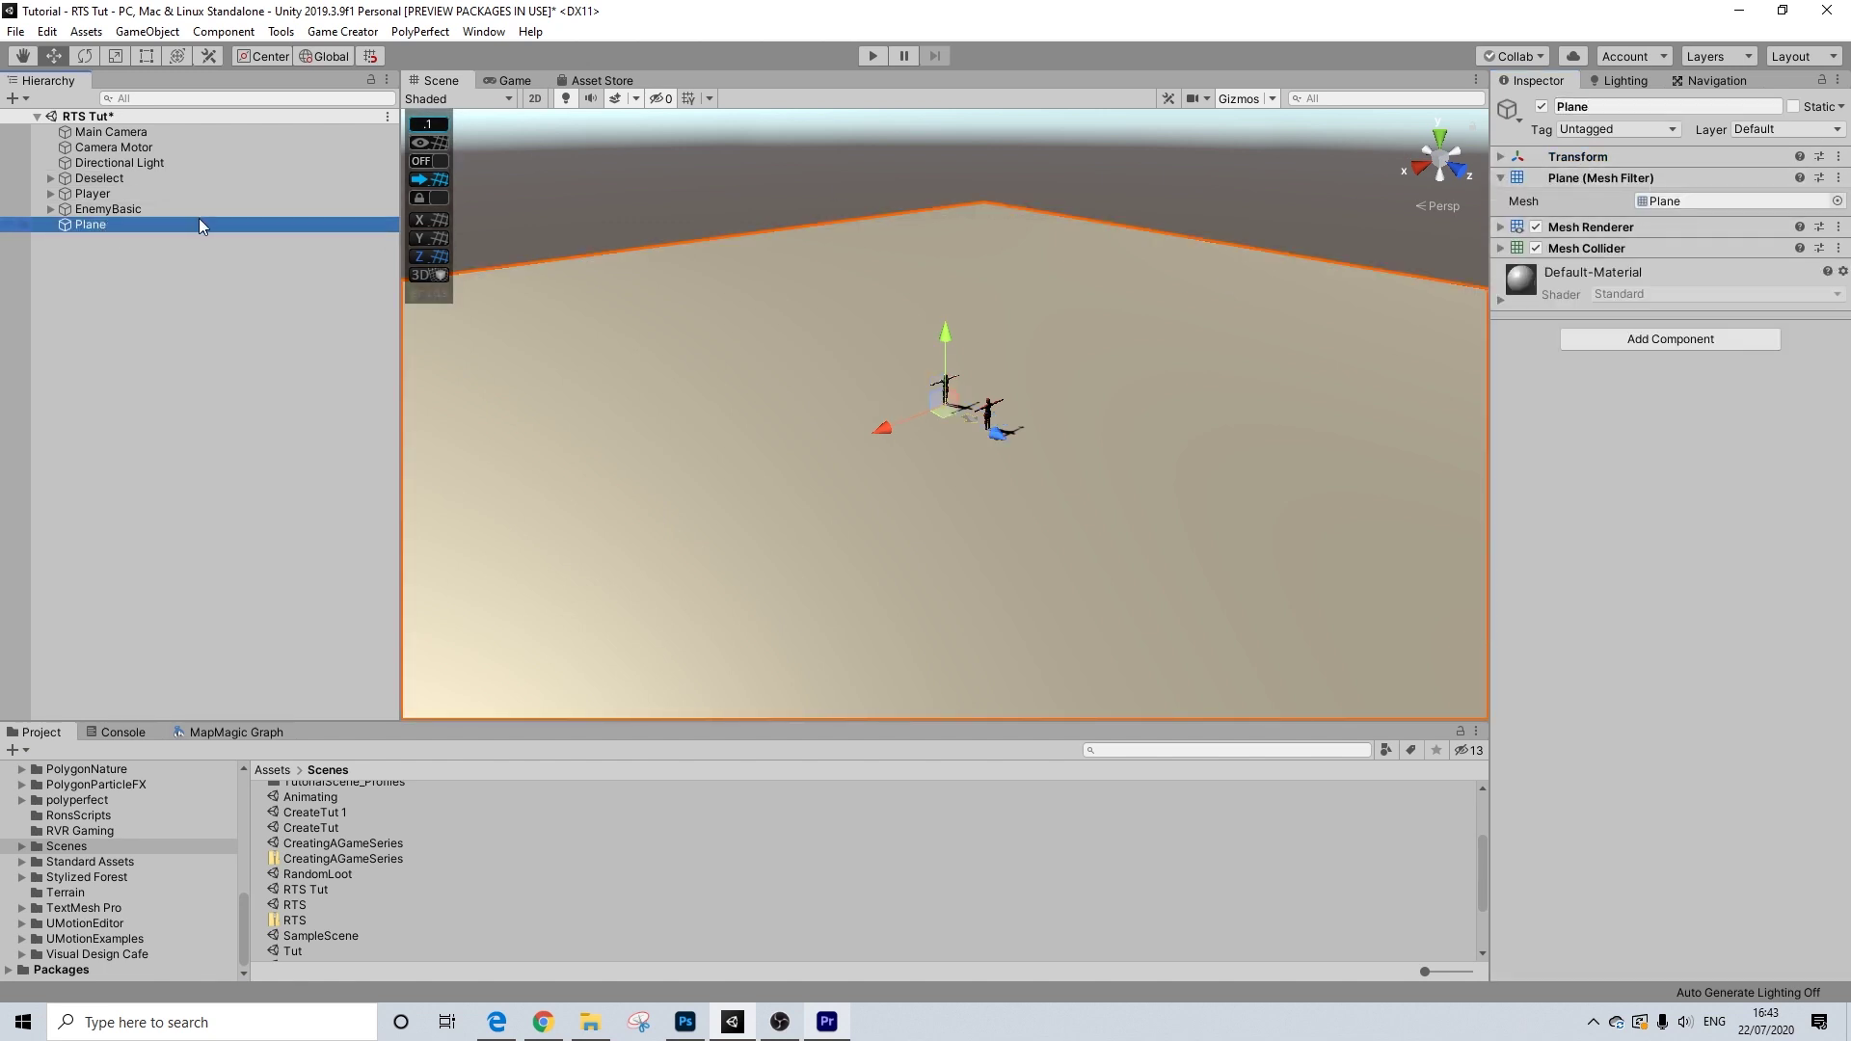
{"action": "left_click", "coordinate": [133, 239]}
{"action": "left_click", "coordinate": [103, 228]}
{"action": "left_click", "coordinate": [1598, 104]}
{"action": "type", "text": "Terrain"}
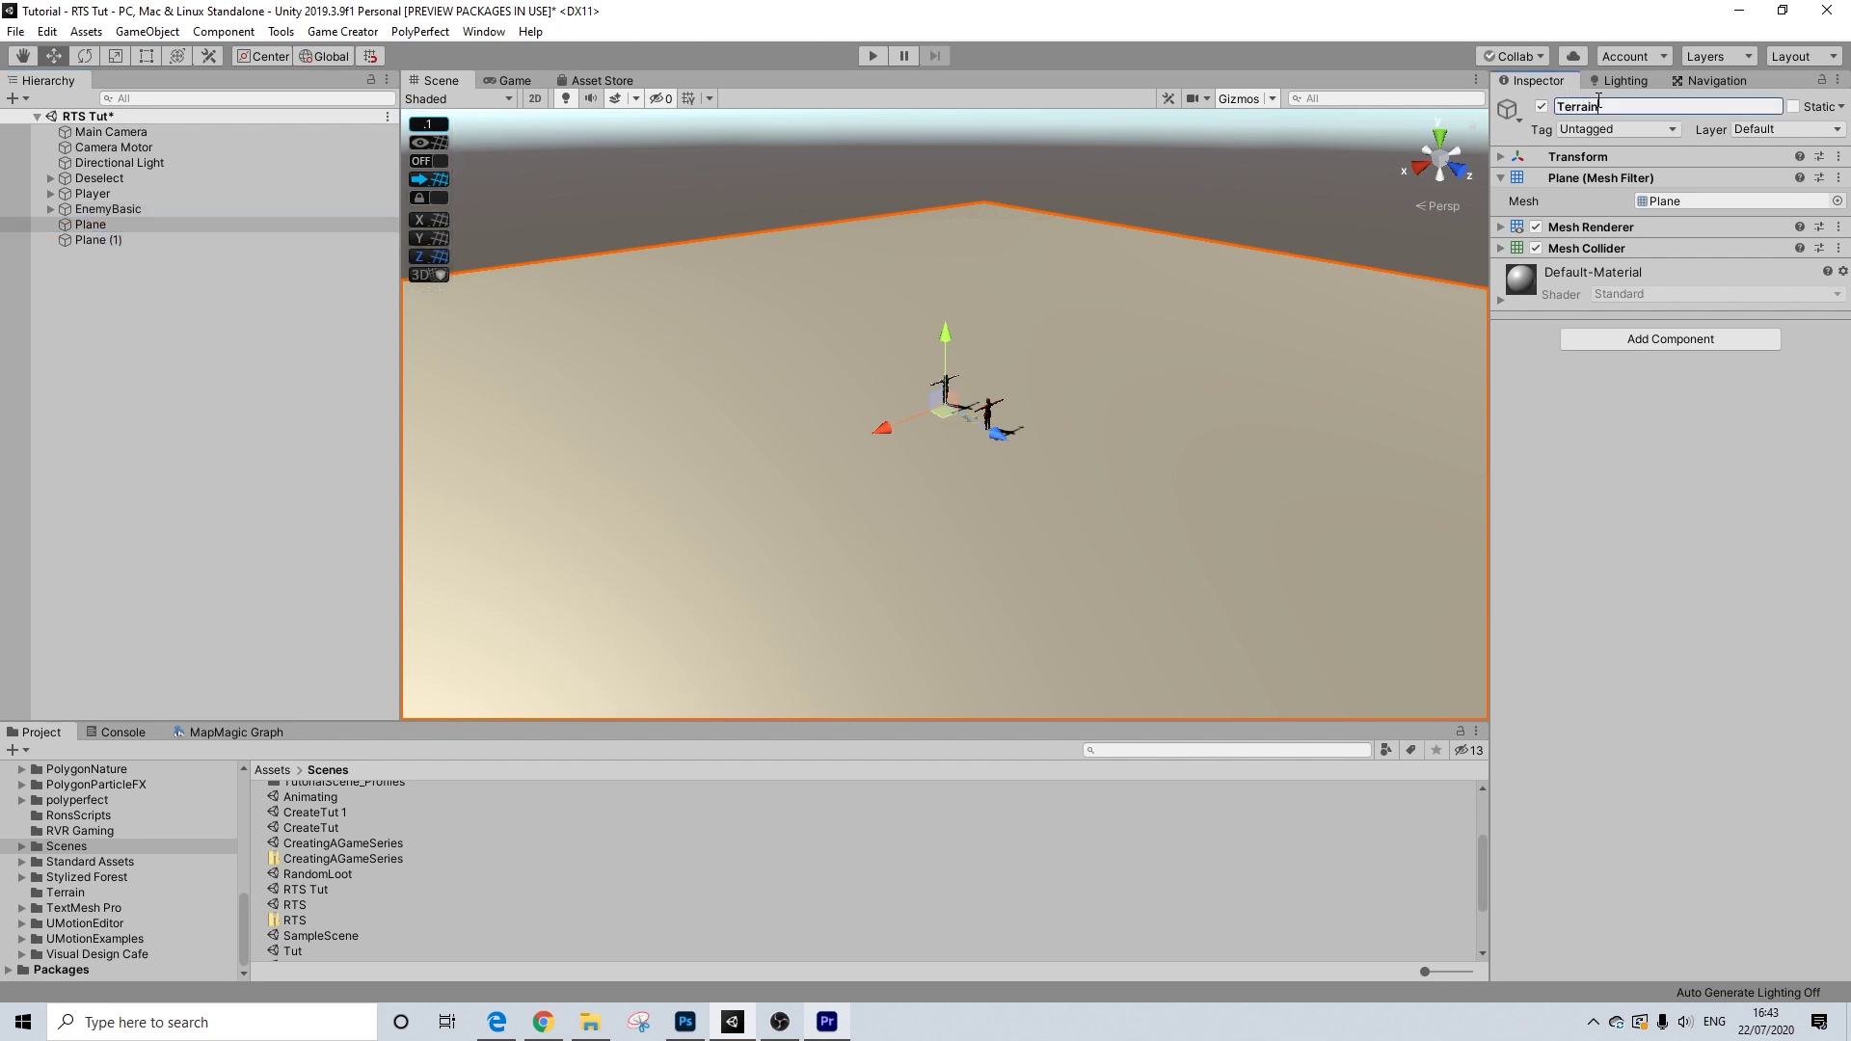
{"action": "key", "text": "Return"}
- Rename Plane (1) to MoveCamera and make Deselect its child
{"action": "right_click", "coordinate": [94, 239]}
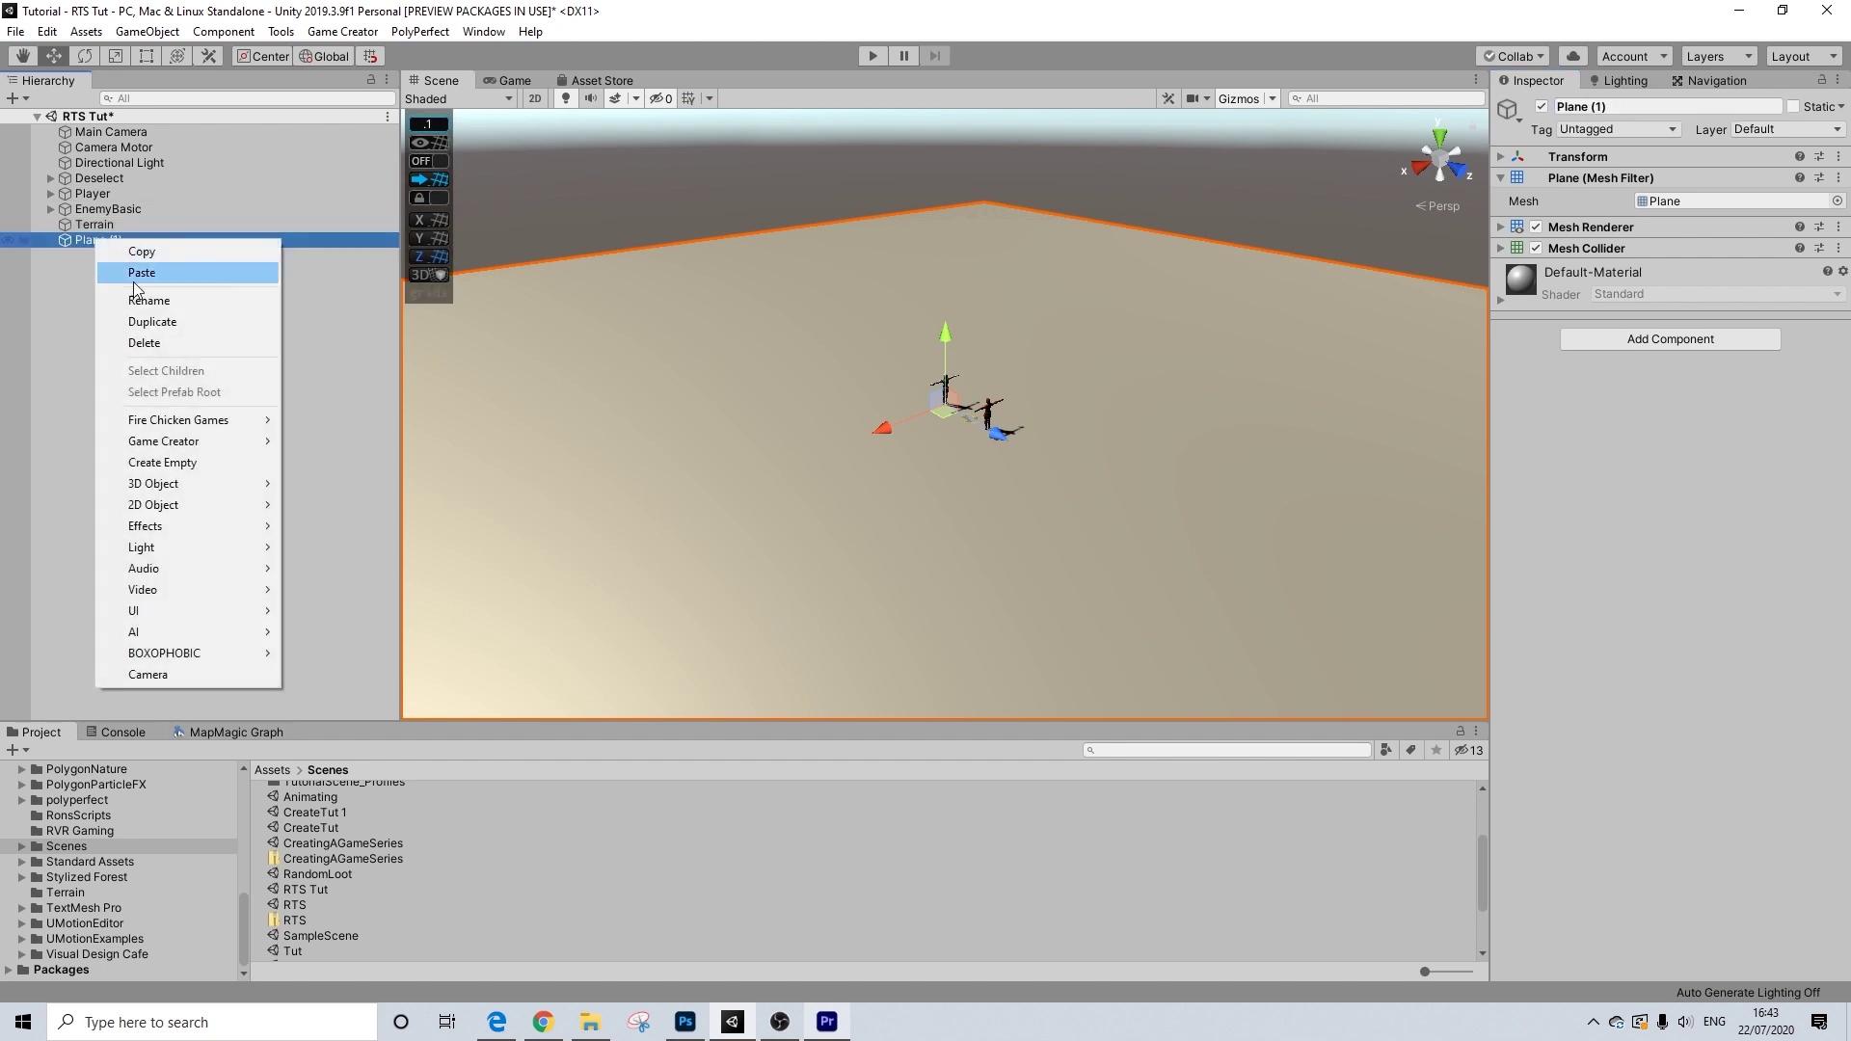
{"action": "left_click", "coordinate": [136, 298]}
{"action": "type", "text": "MoveCamera"}
{"action": "key", "text": "Return"}
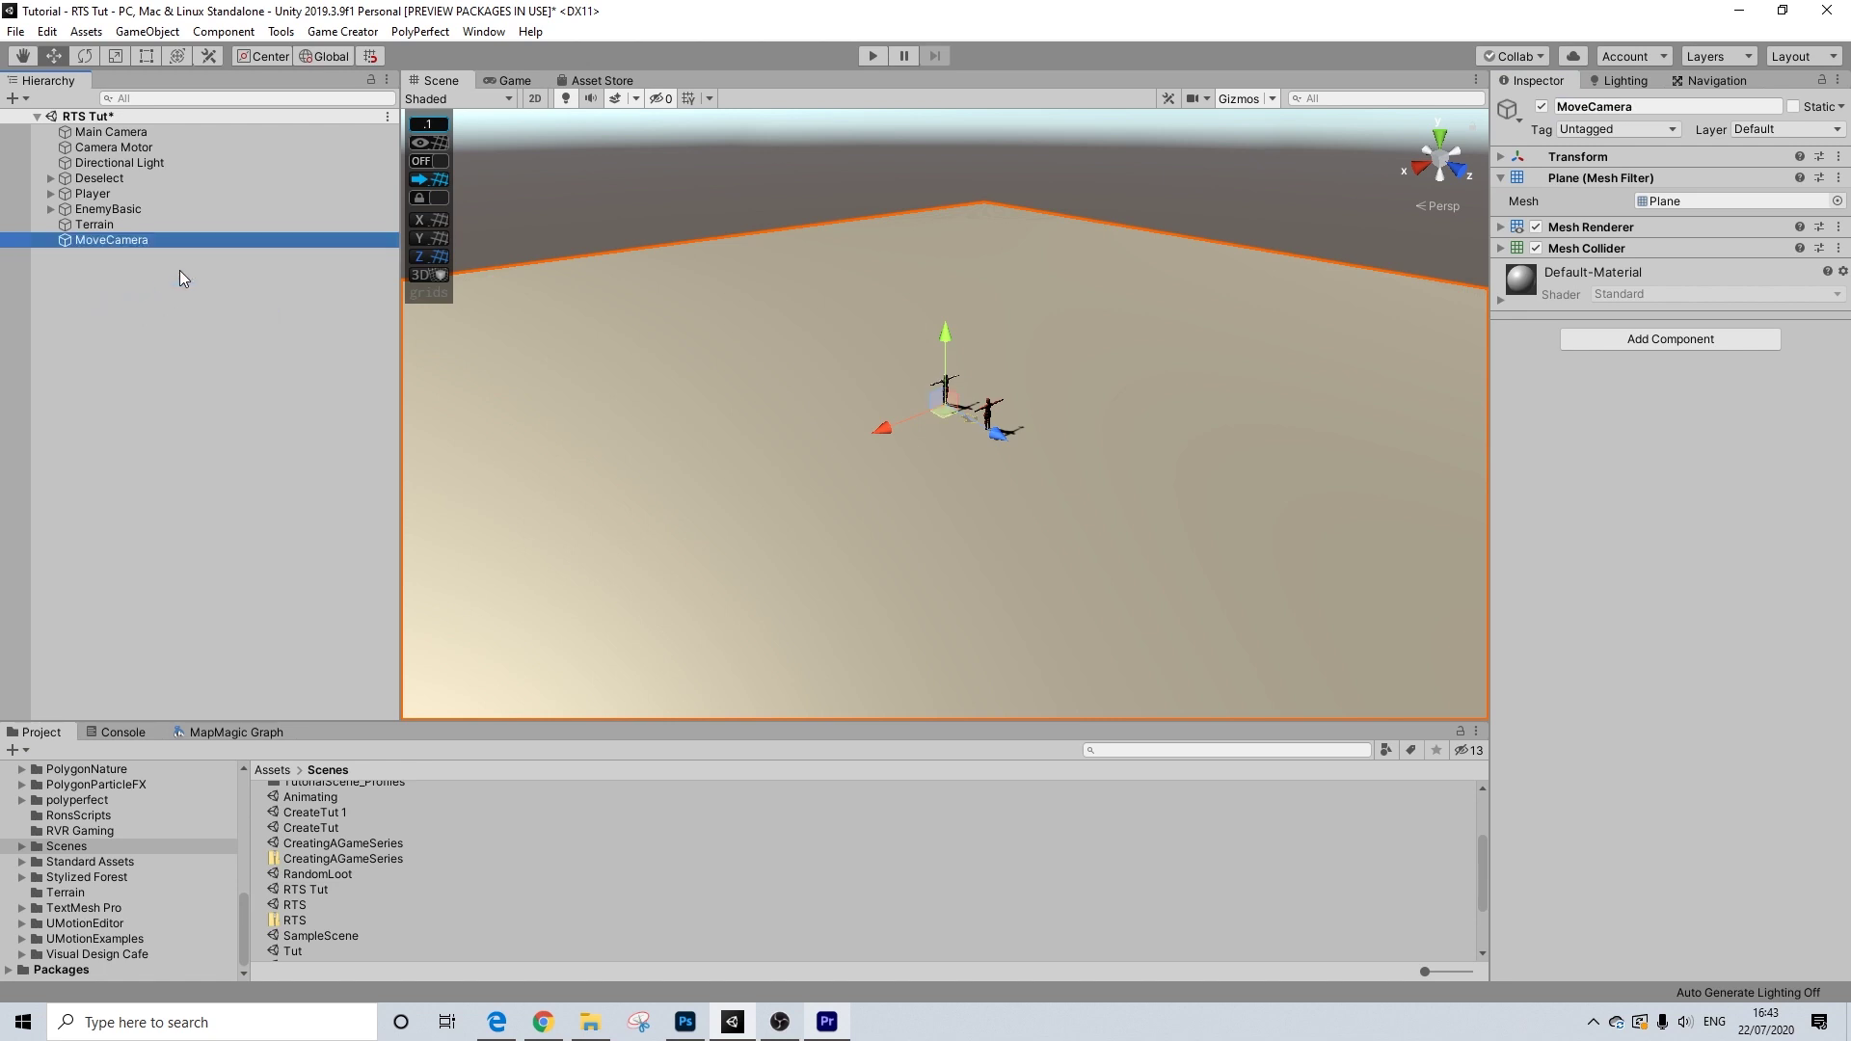
{"action": "left_click_drag", "start_coordinate": [120, 180], "coordinate": [112, 241]}
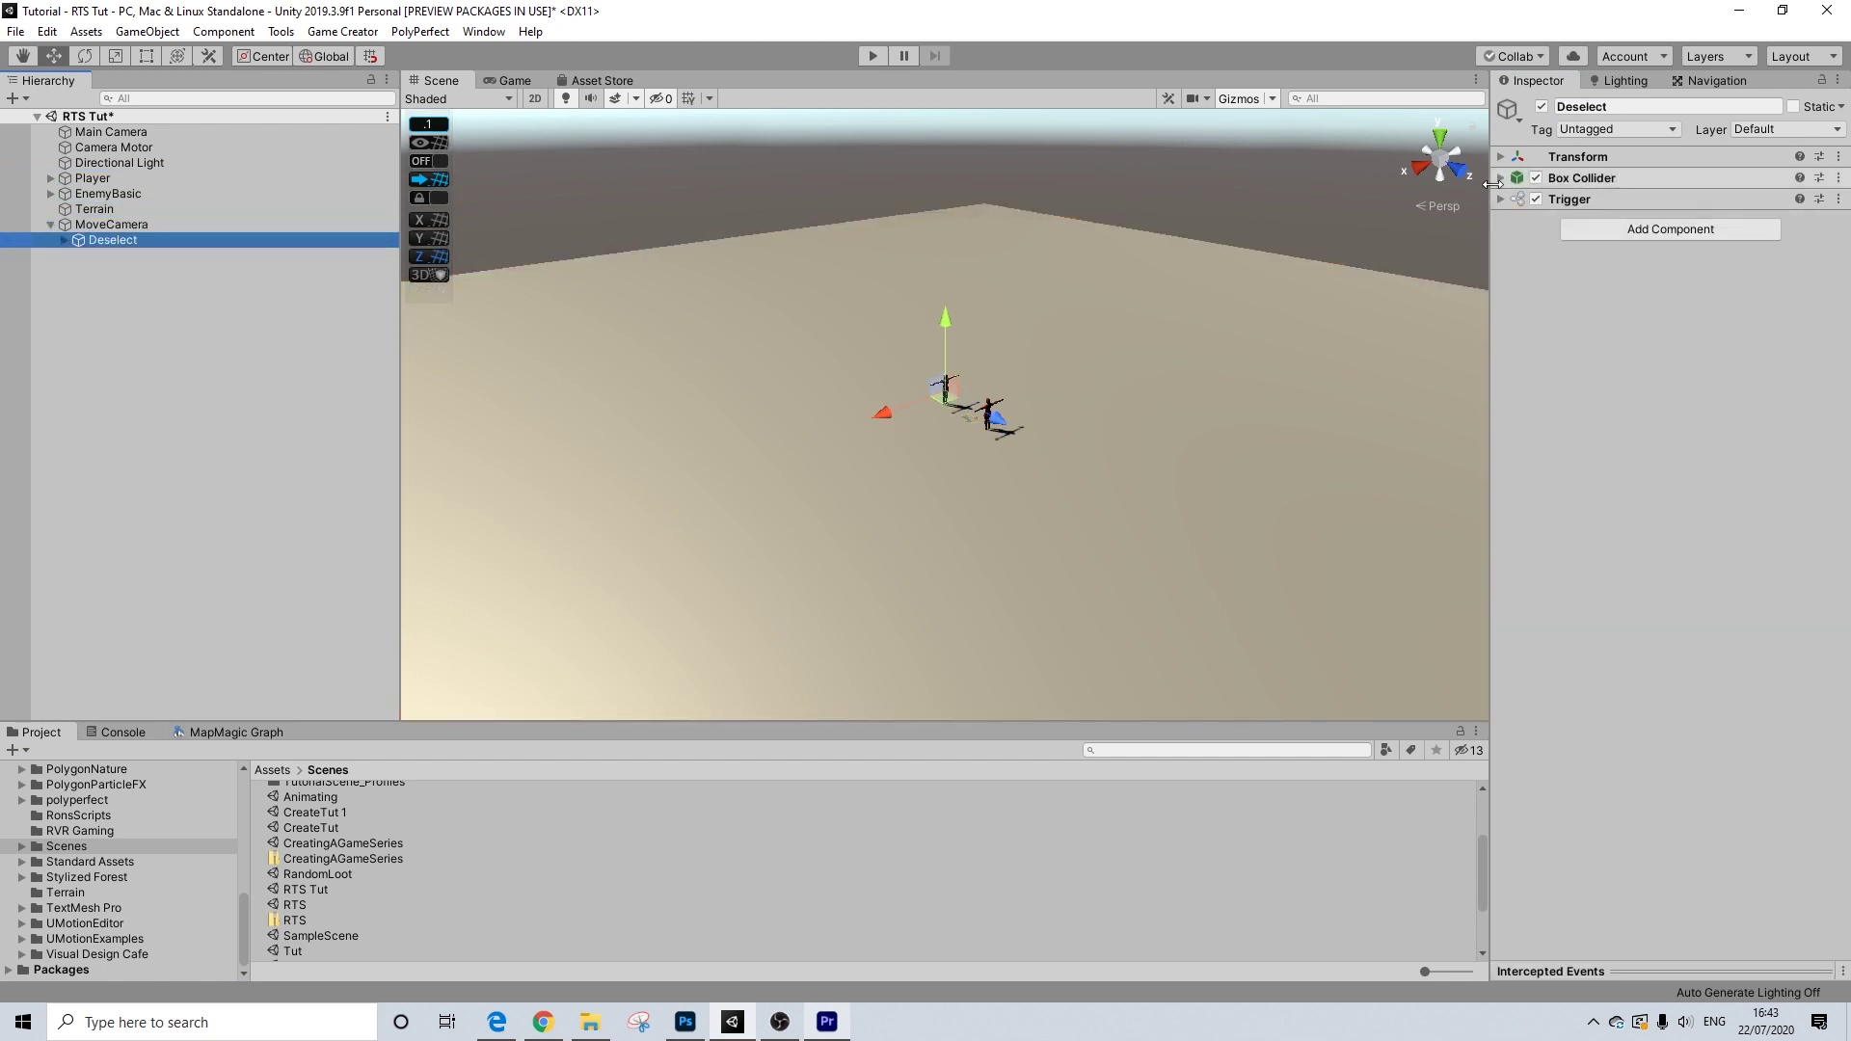
{"action": "left_click", "coordinate": [1611, 181]}
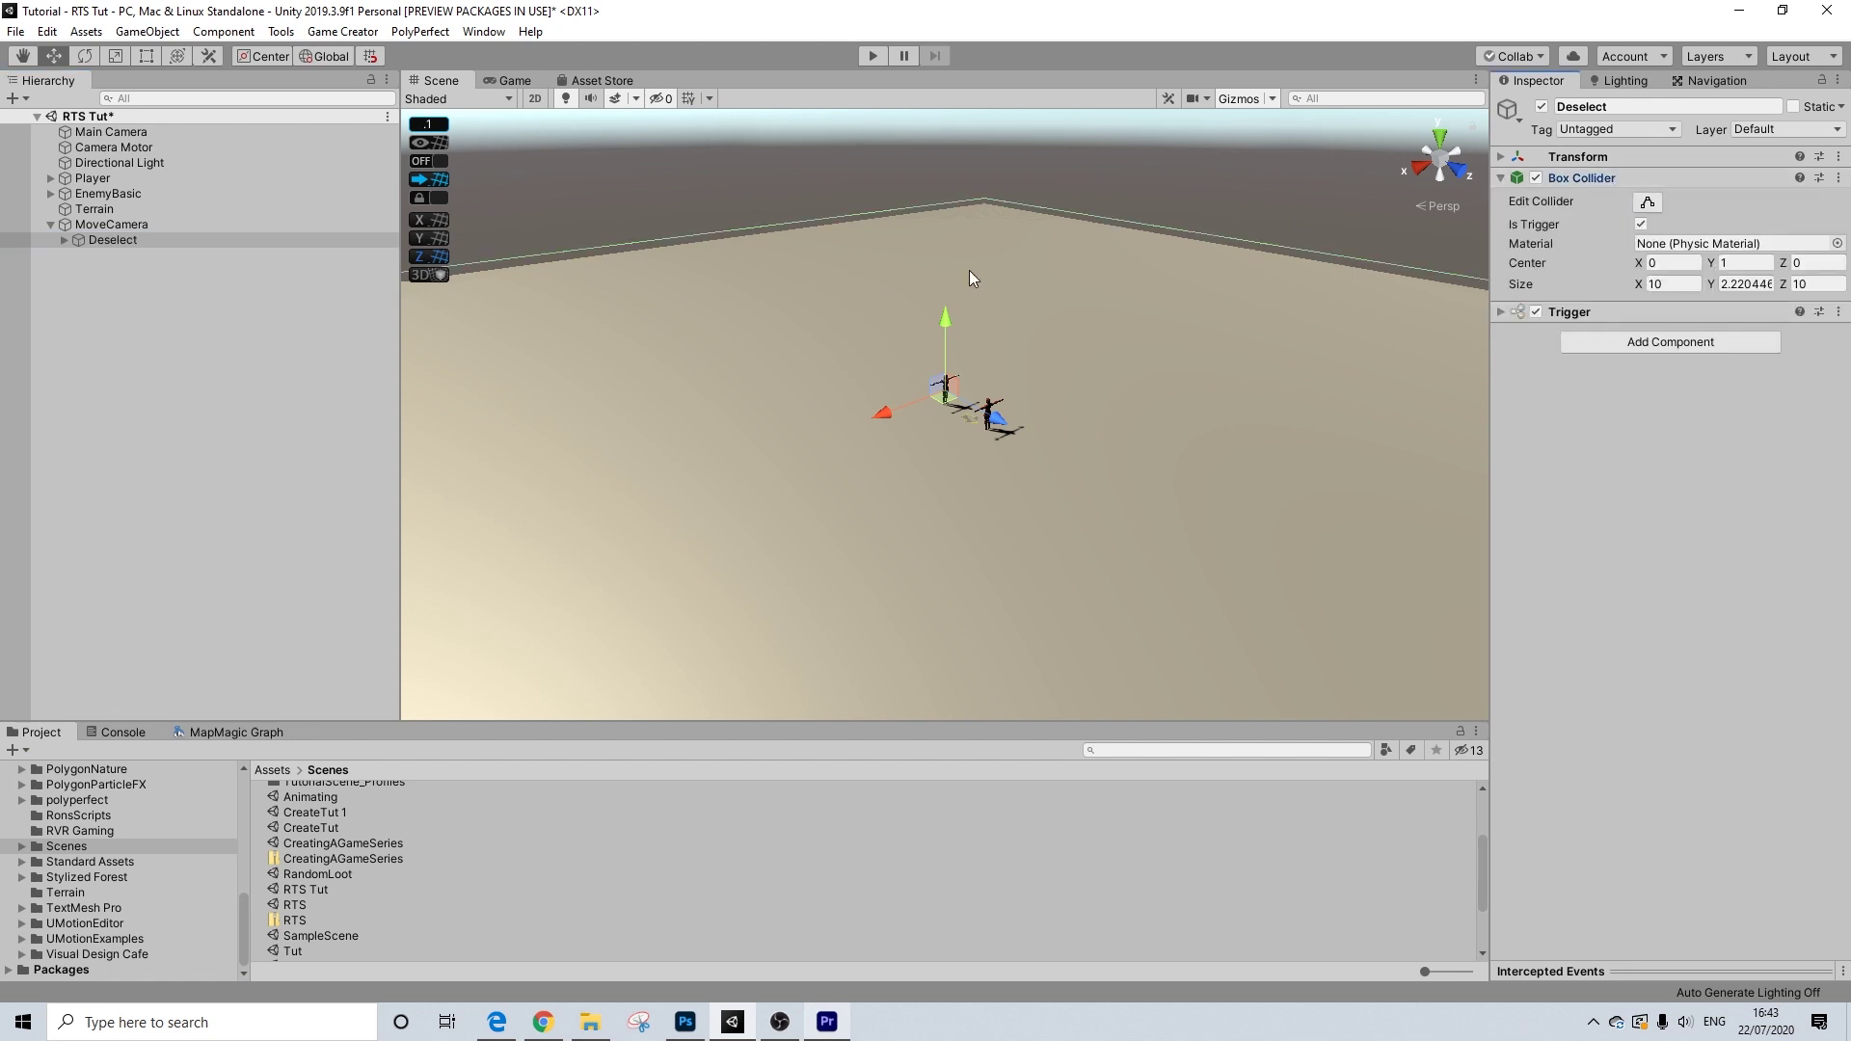
- Move MoveCamera and Terrain up under Directional Light in the hierarchy
{"action": "left_click", "coordinate": [95, 228]}
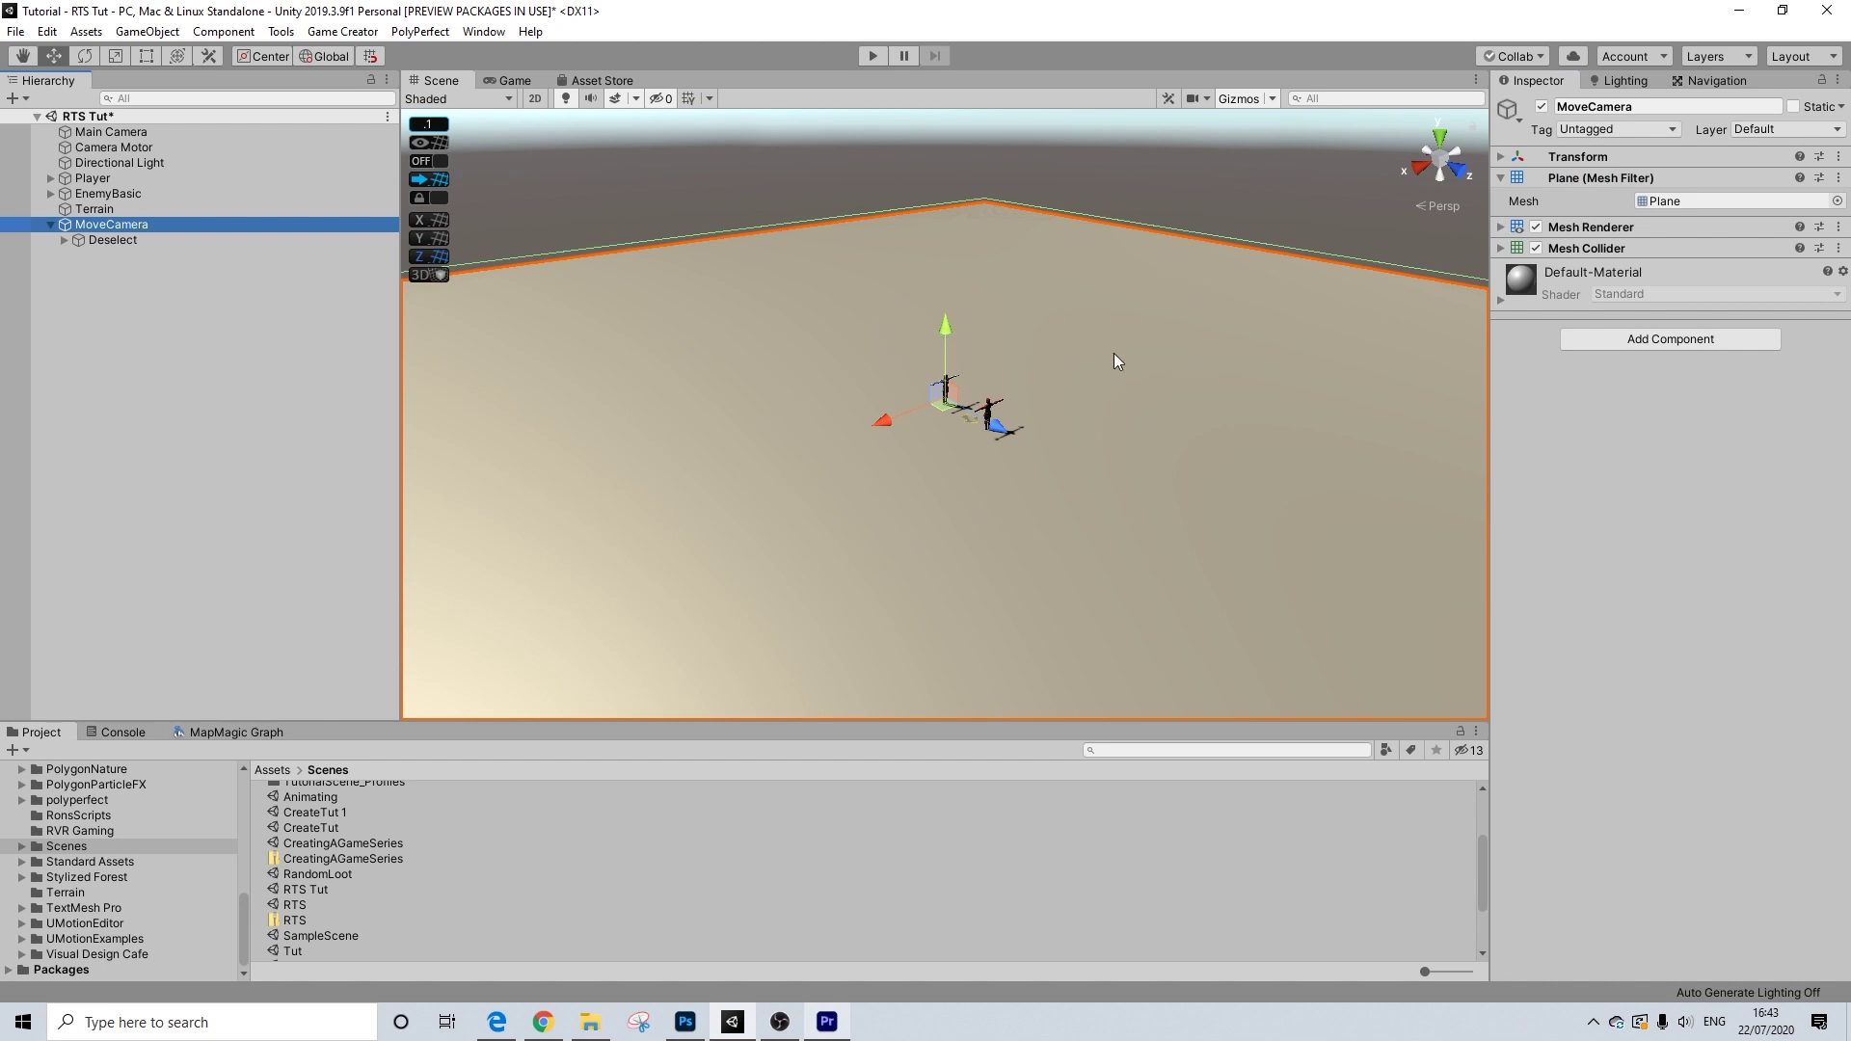
{"action": "left_click_drag", "start_coordinate": [121, 224], "coordinate": [114, 174]}
{"action": "left_click_drag", "start_coordinate": [93, 239], "coordinate": [97, 177]}
- Set Terrain's Y position to -0.1
{"action": "left_click", "coordinate": [50, 194]}
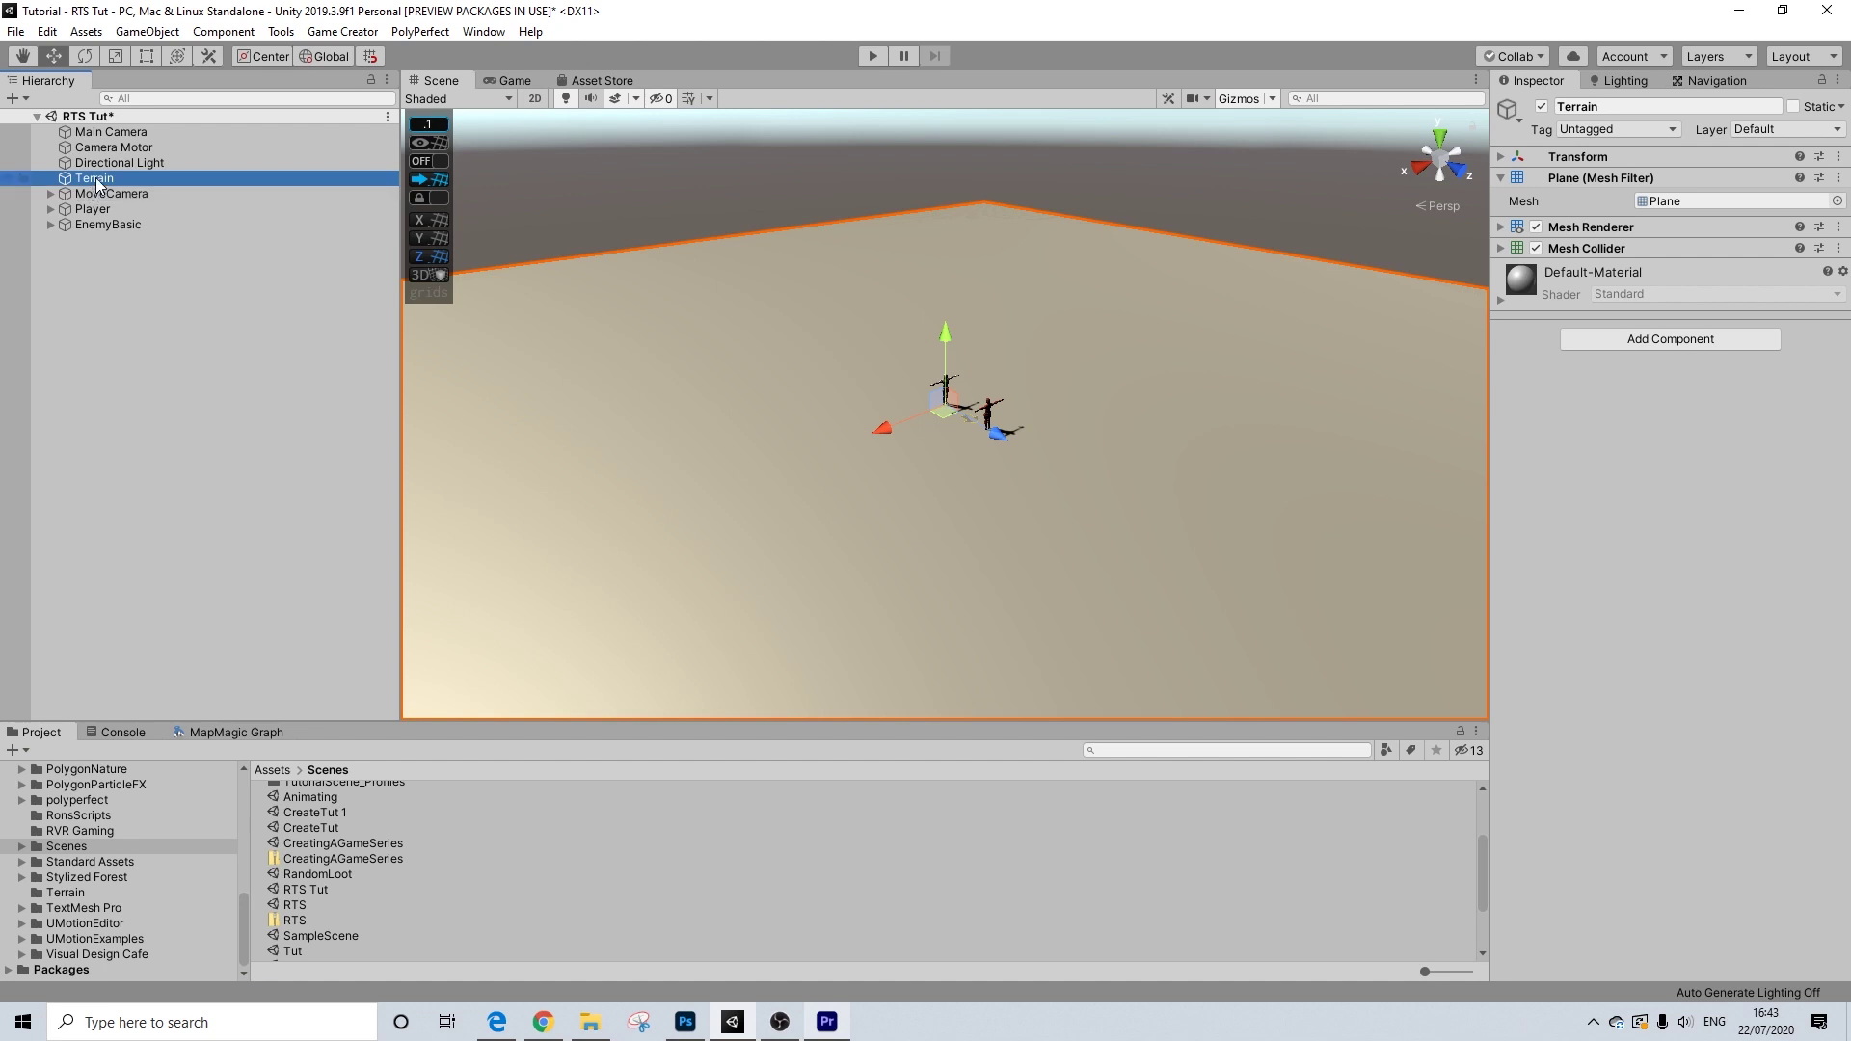
{"action": "left_click", "coordinate": [1570, 157]}
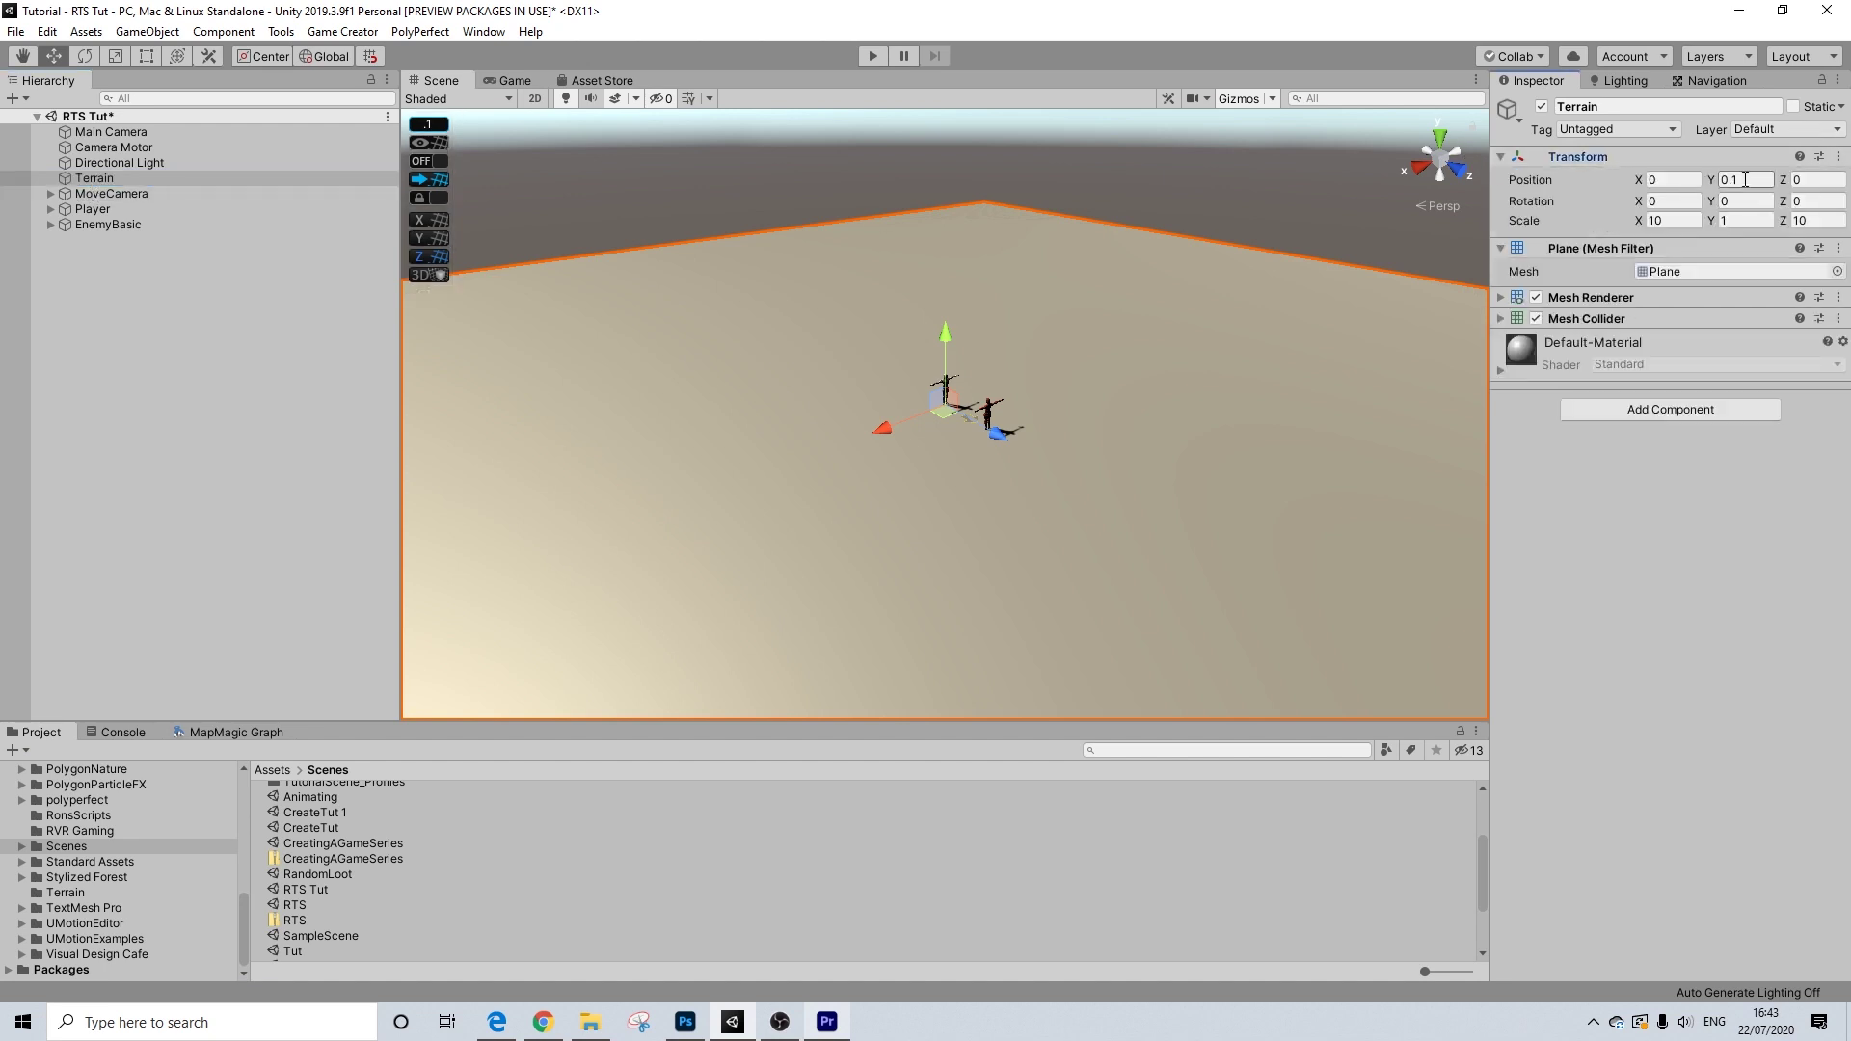
{"action": "left_click", "coordinate": [1745, 180]}
{"action": "type", "text": "-"}
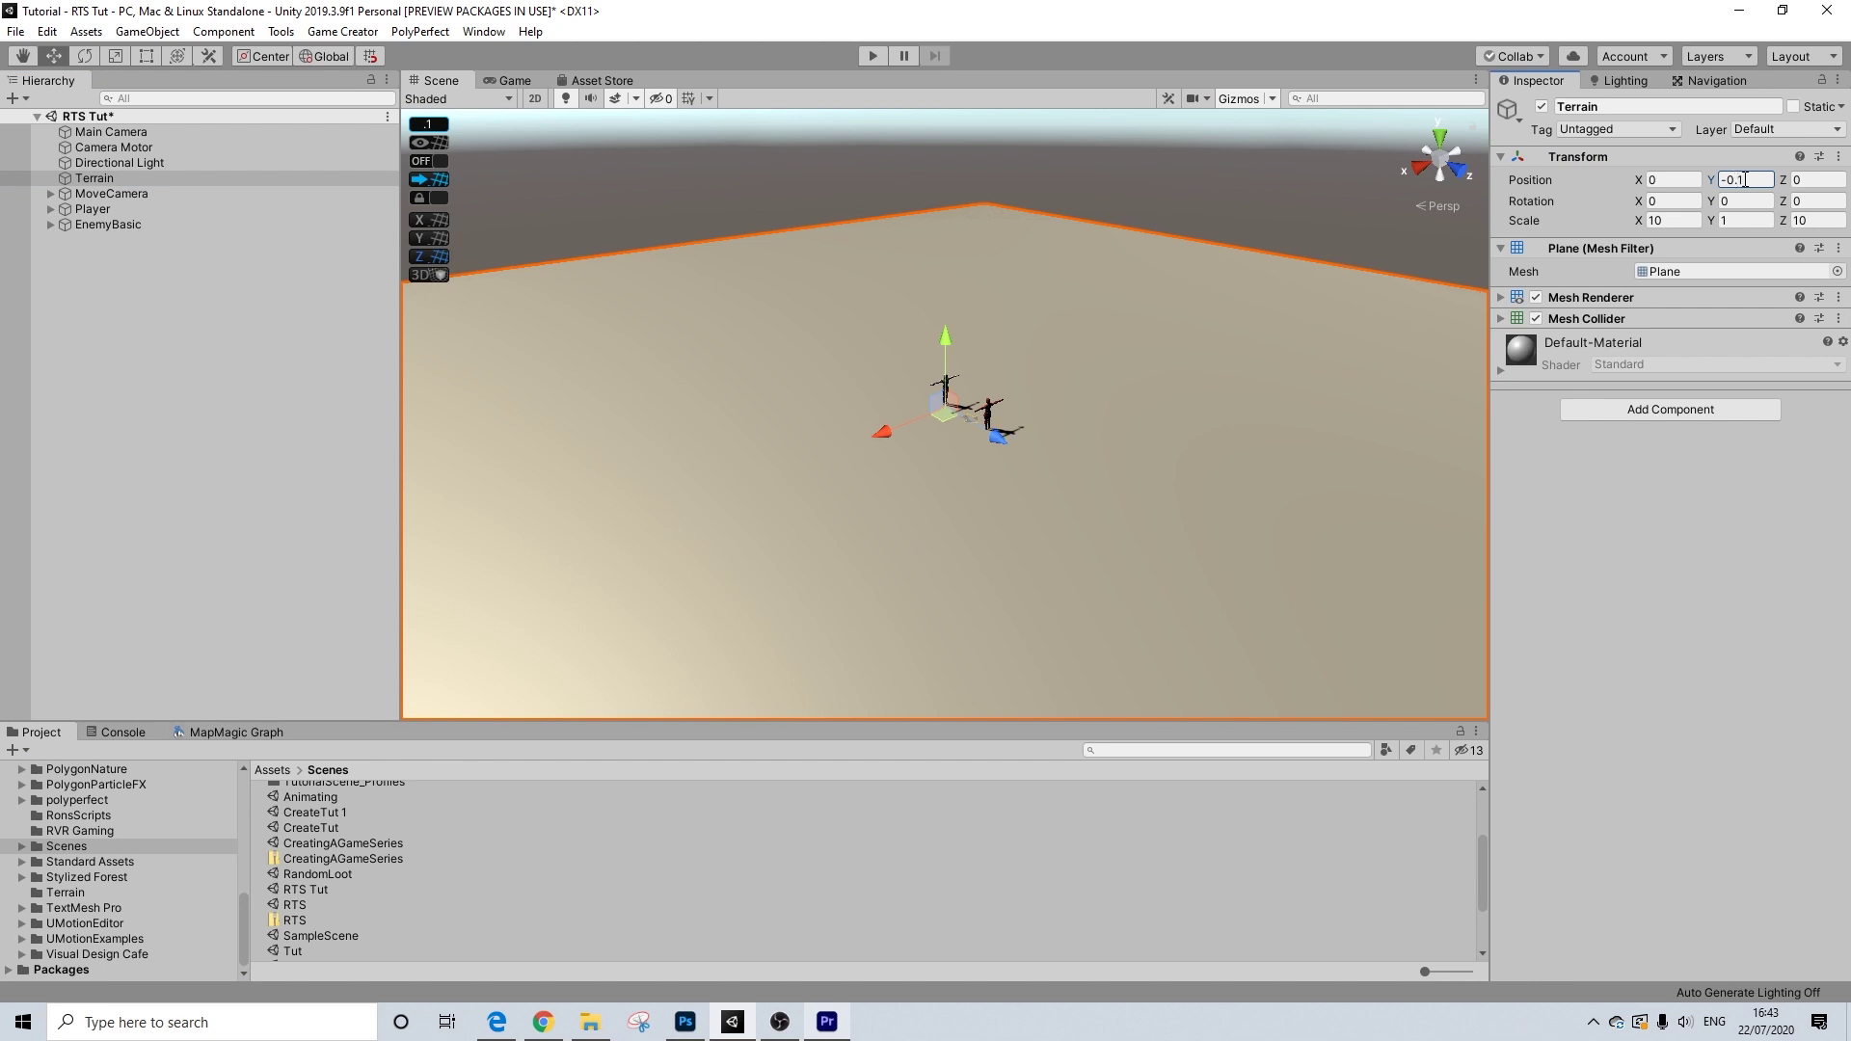
- Make MoveCamera's Mesh Collider convex and a trigger
{"action": "left_click", "coordinate": [89, 192]}
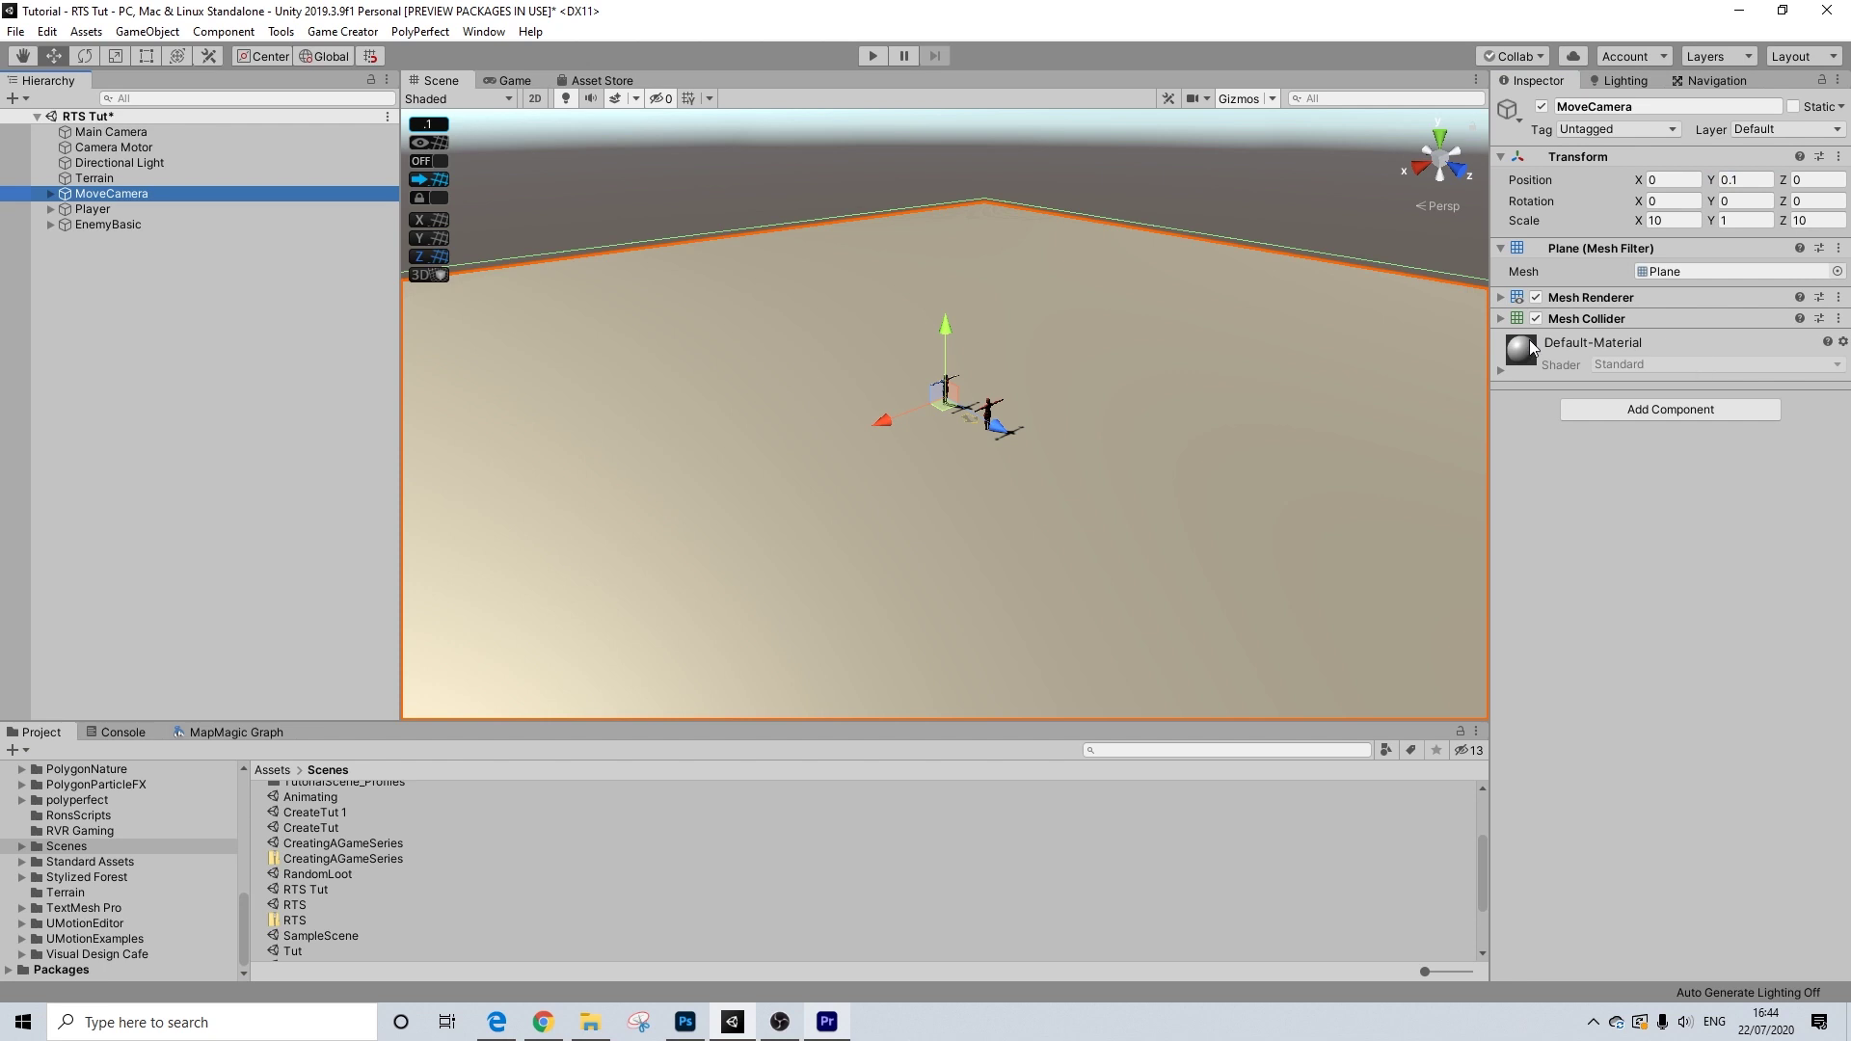
{"action": "left_click", "coordinate": [1598, 408]}
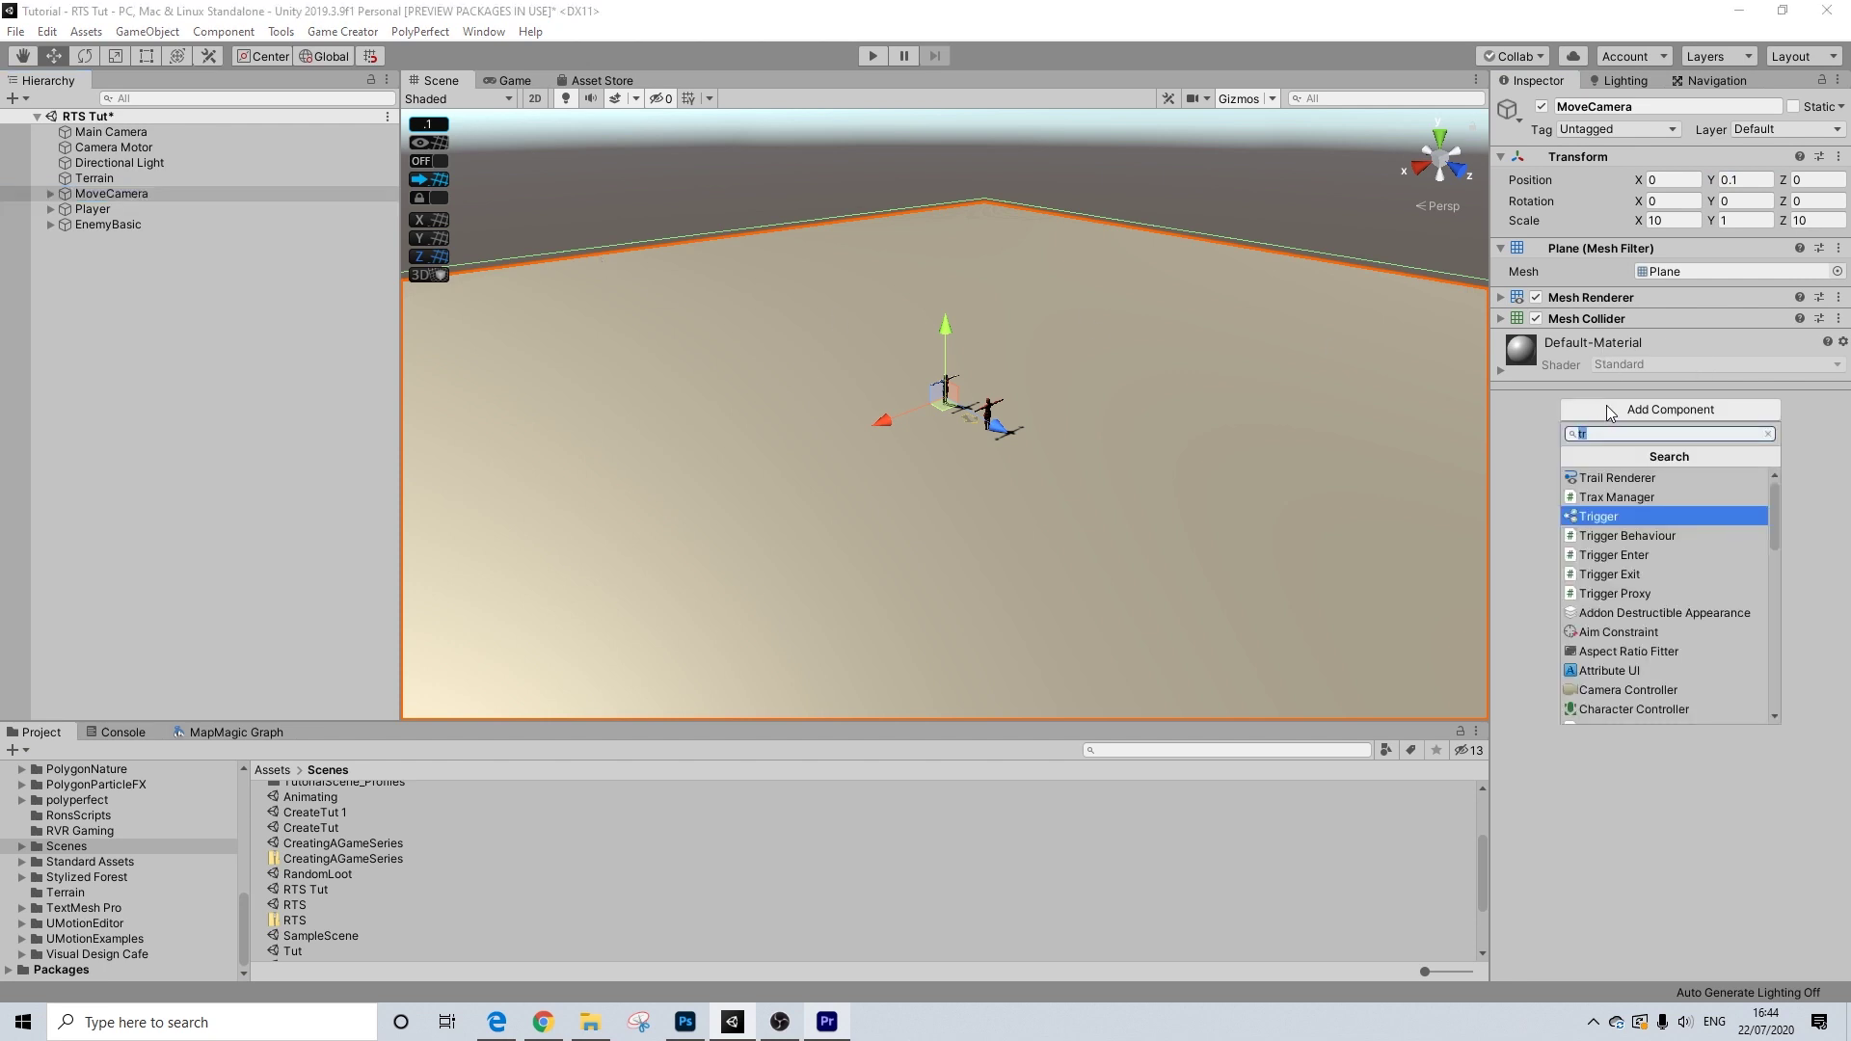
{"action": "left_click", "coordinate": [1633, 322]}
{"action": "left_click", "coordinate": [1634, 321]}
{"action": "left_click", "coordinate": [1643, 324]}
{"action": "left_click", "coordinate": [1642, 341]}
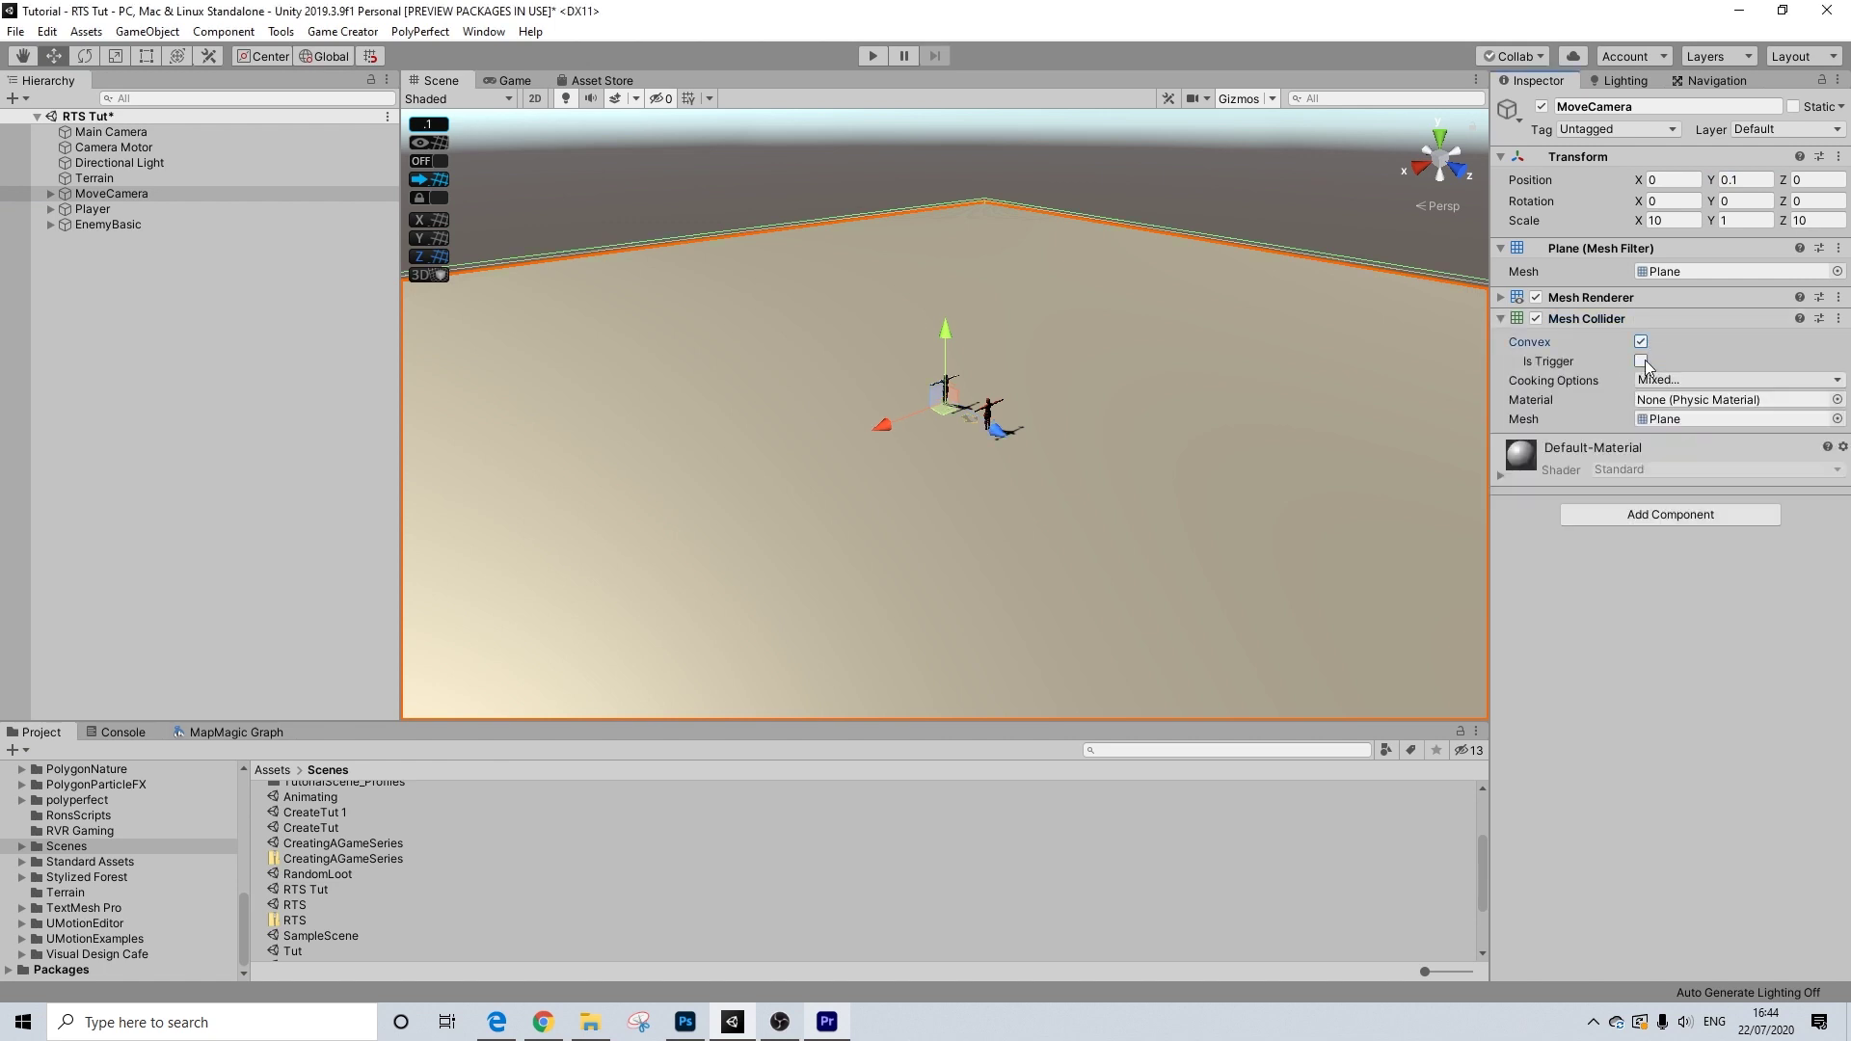
{"action": "left_click", "coordinate": [1642, 361]}
- Add a Rigidbody to MoveCamera with Use Gravity turned off
{"action": "left_click", "coordinate": [1595, 516]}
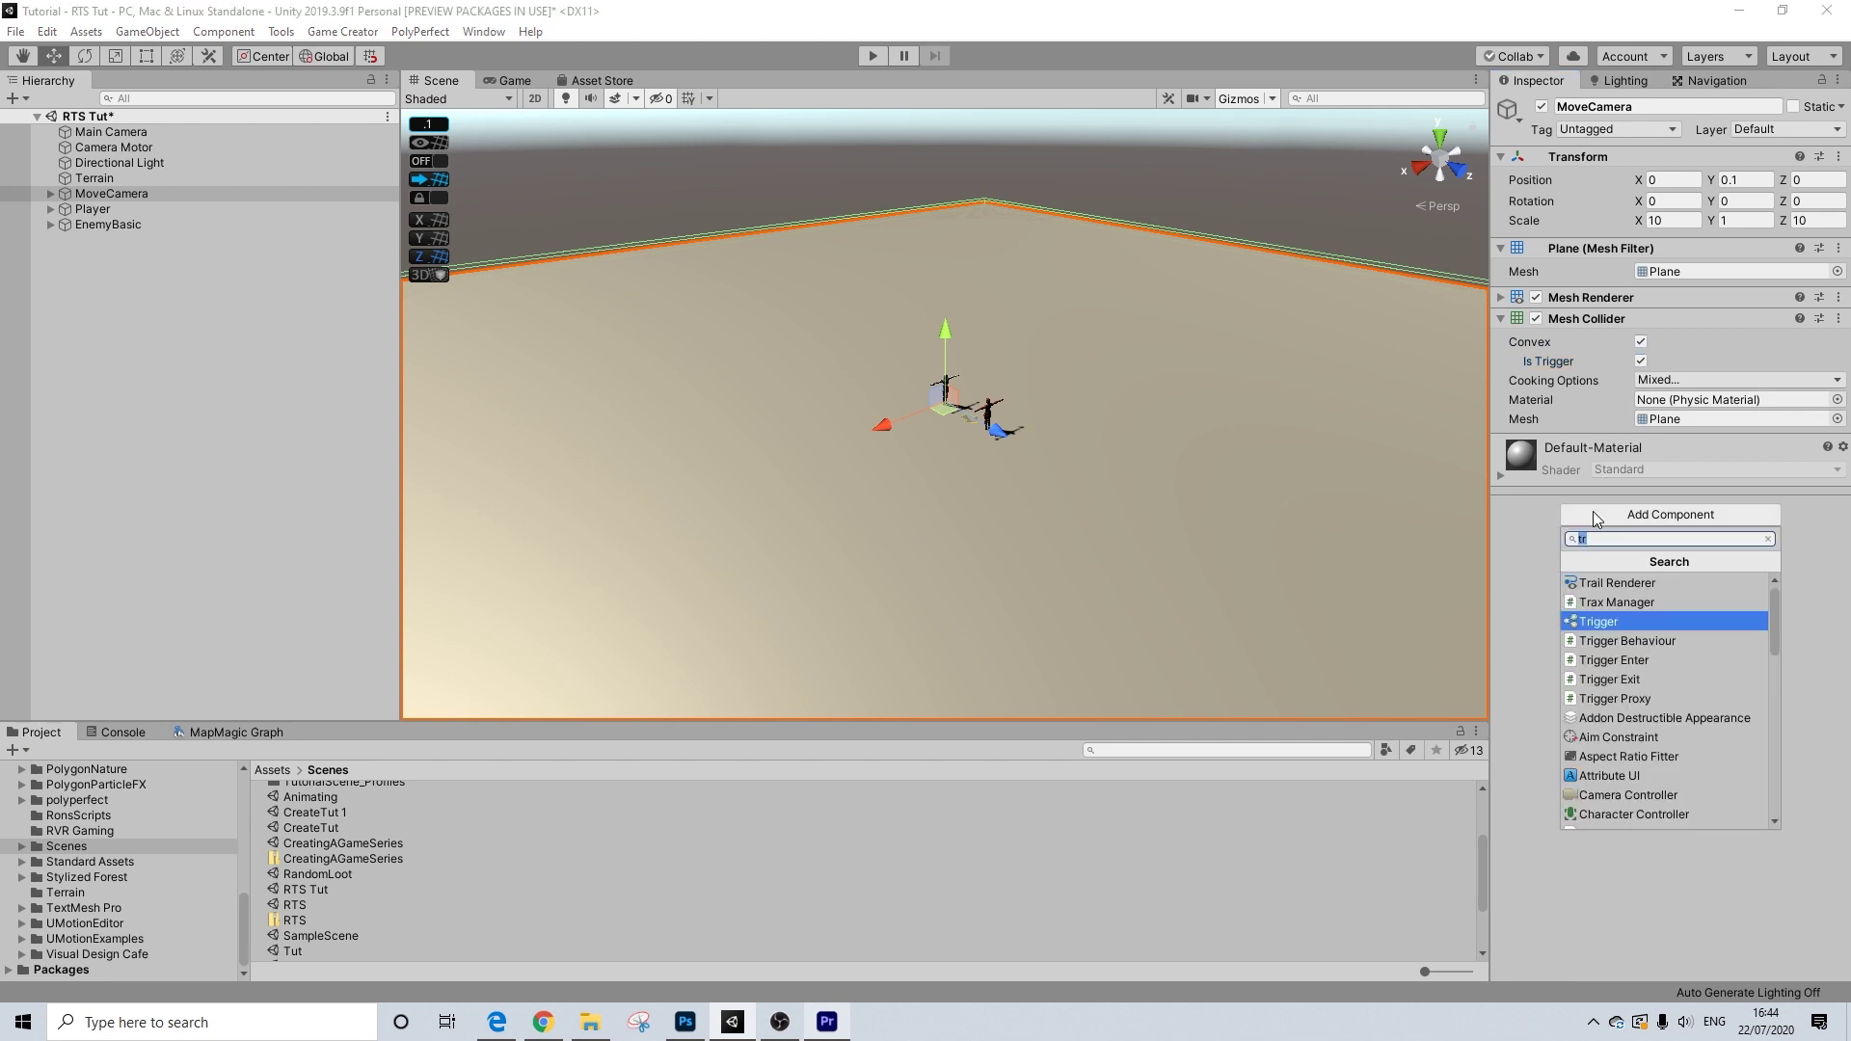
{"action": "type", "text": "rig"}
{"action": "left_click", "coordinate": [1605, 583]}
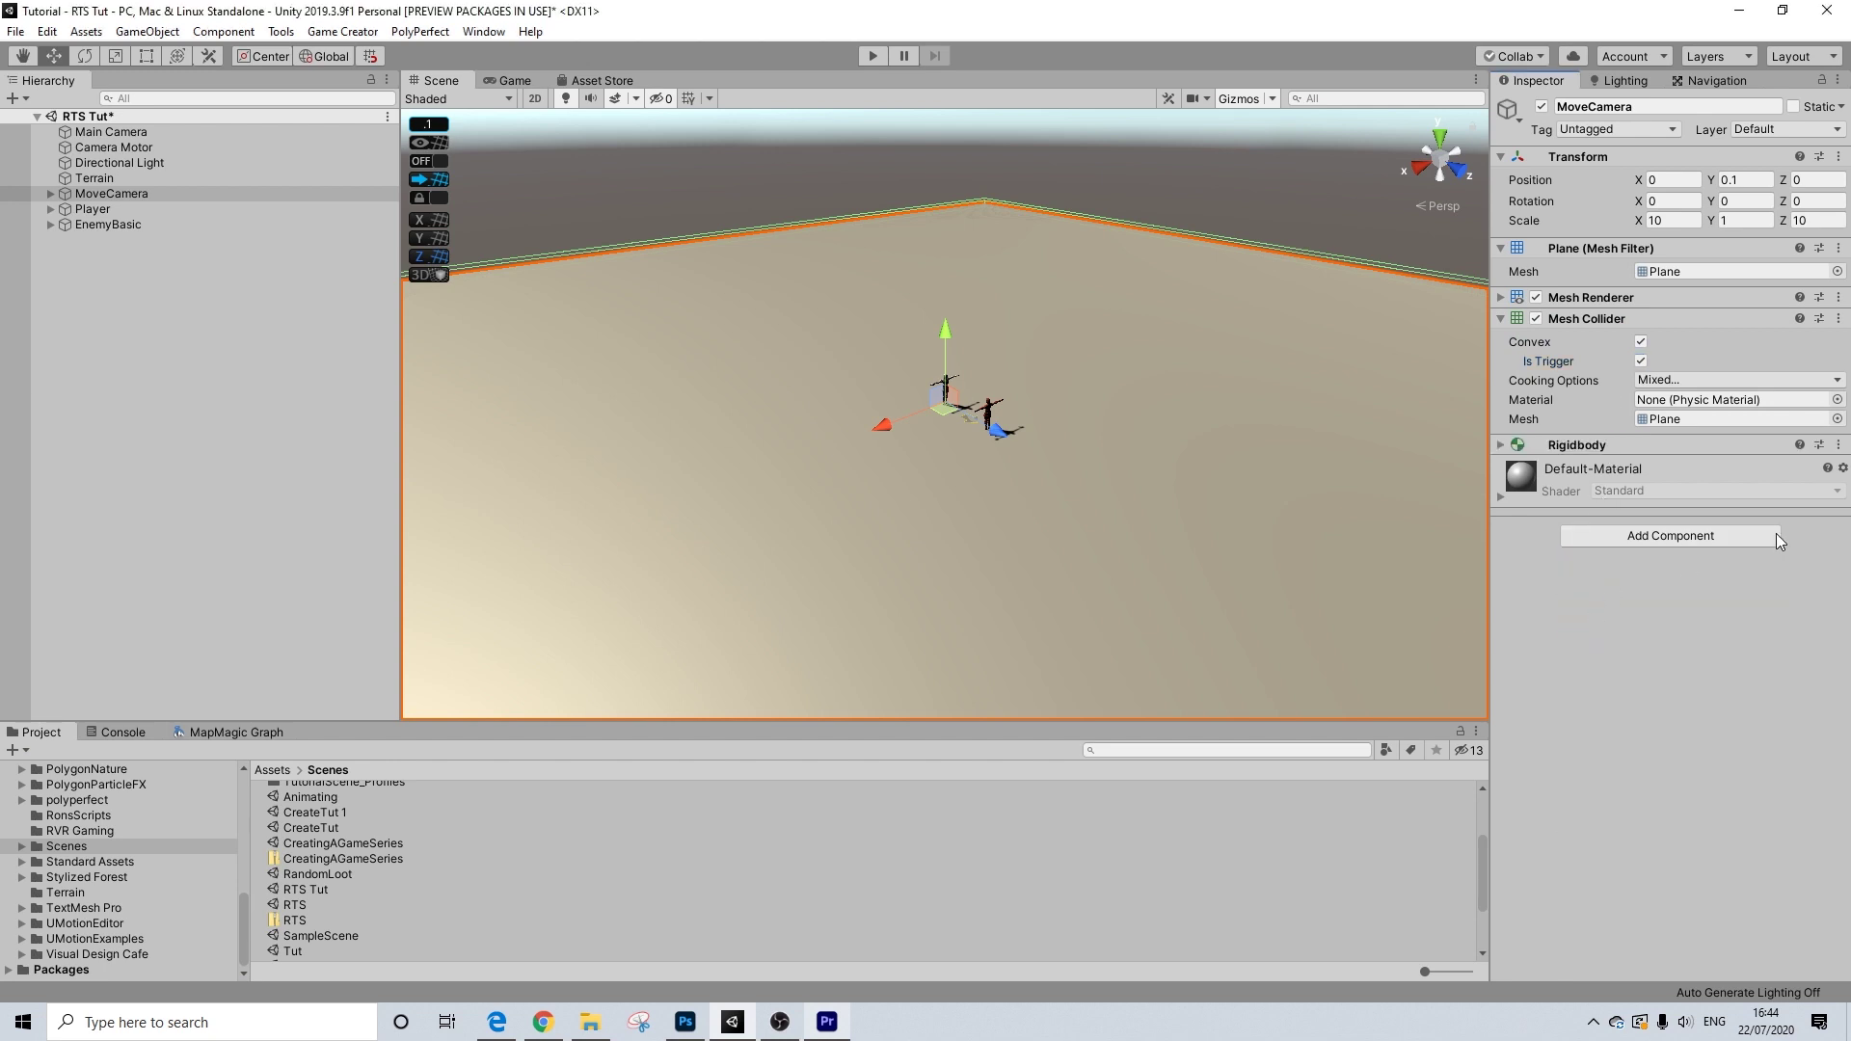
{"action": "left_click", "coordinate": [1623, 448]}
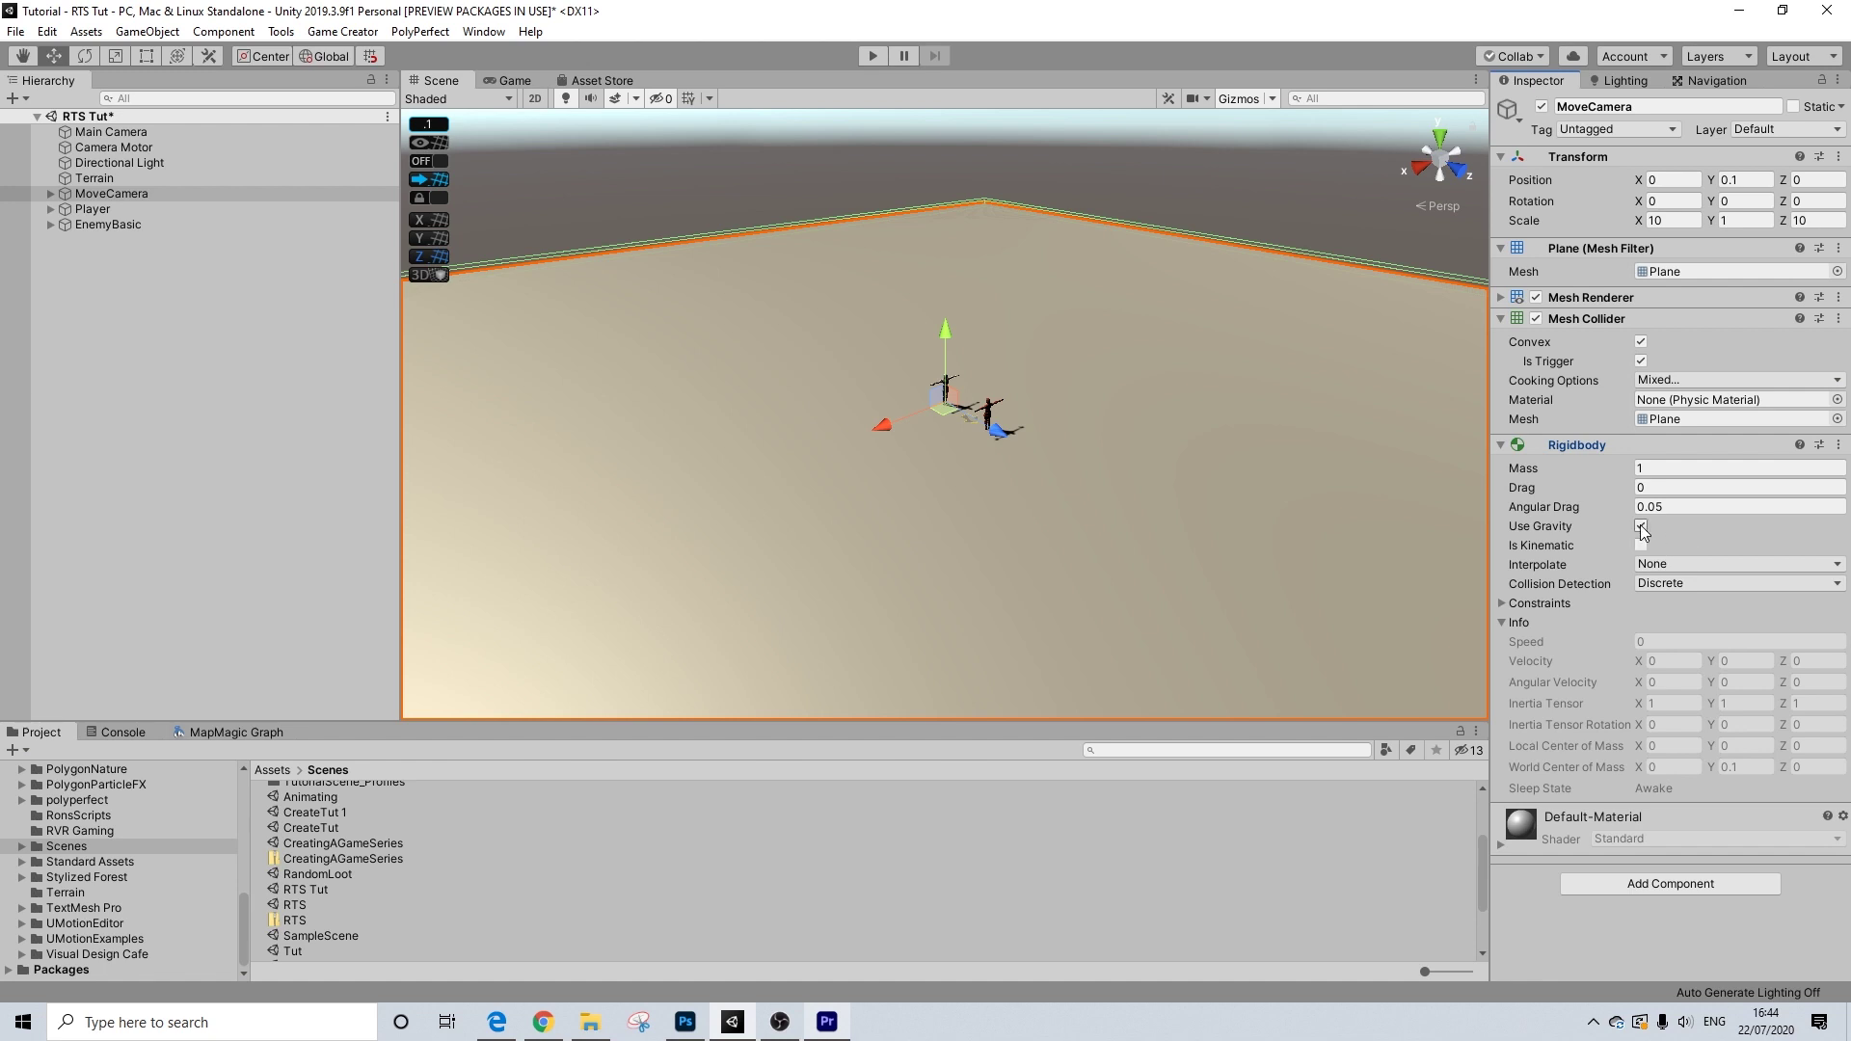
{"action": "left_click", "coordinate": [1639, 525]}
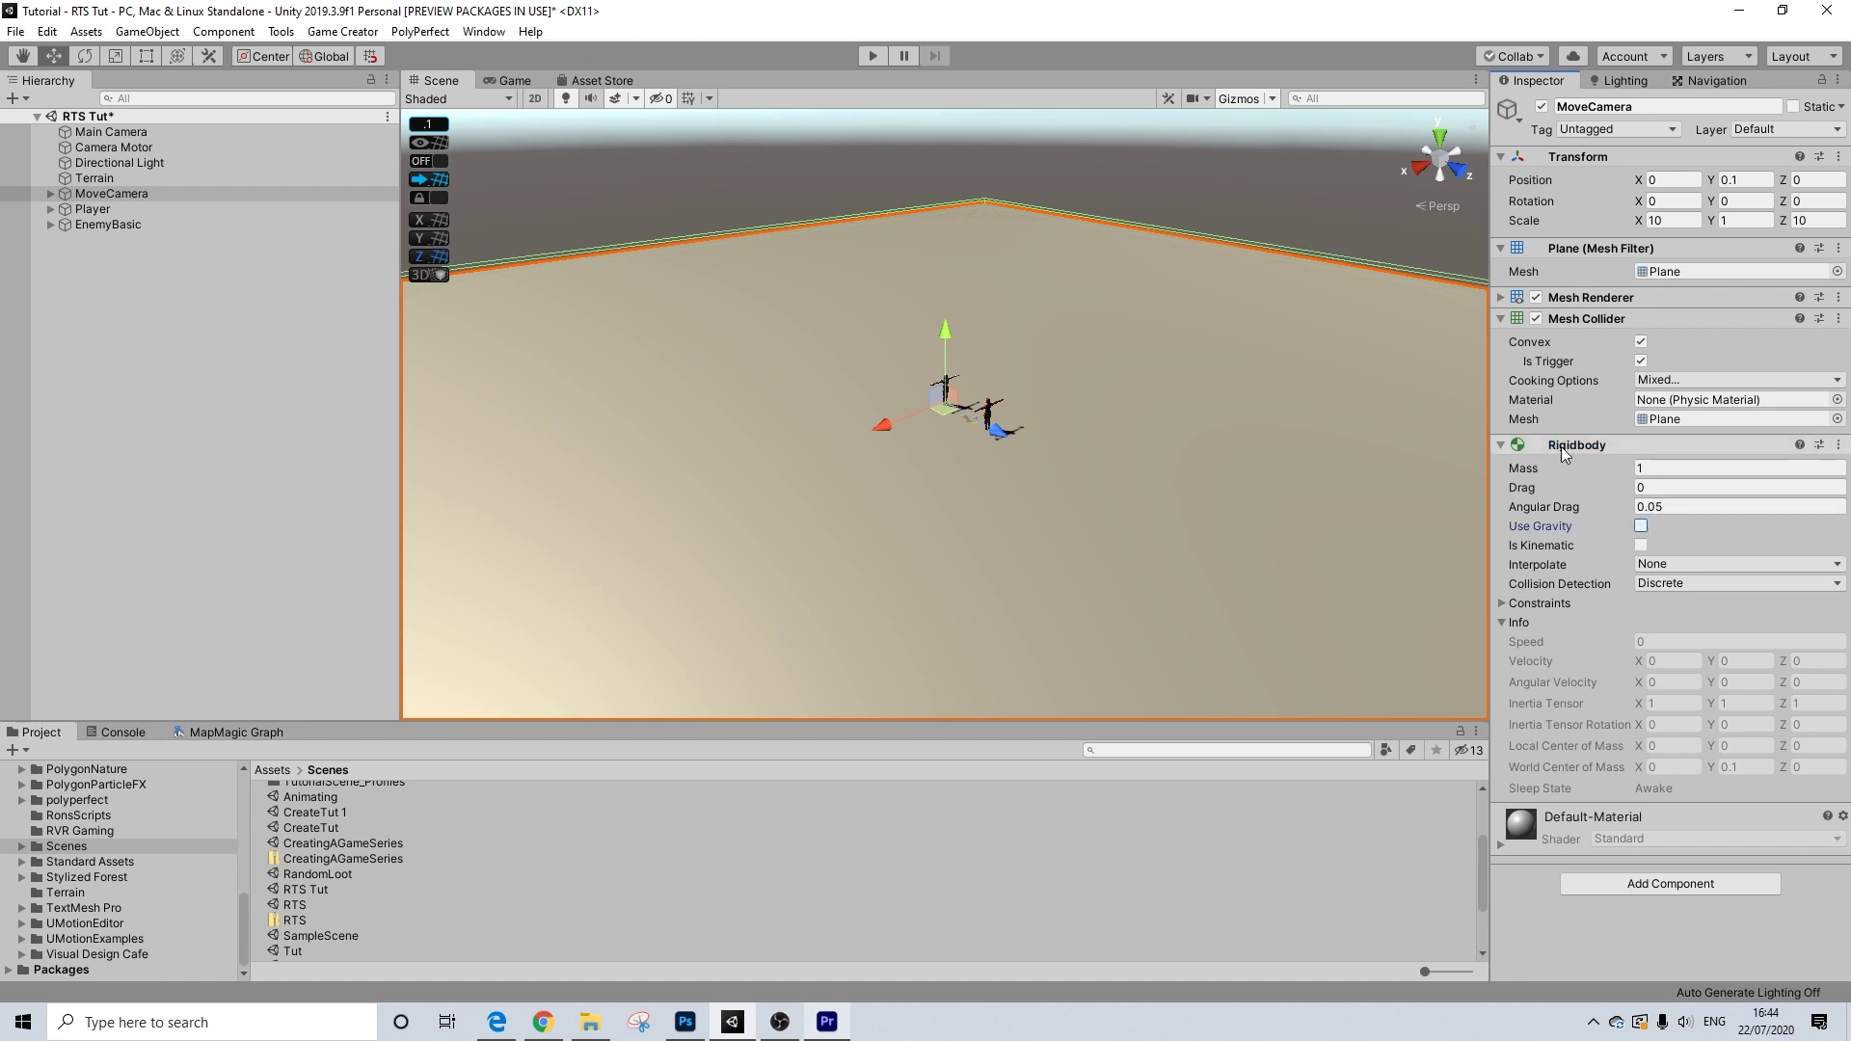
{"action": "left_click", "coordinate": [1612, 444]}
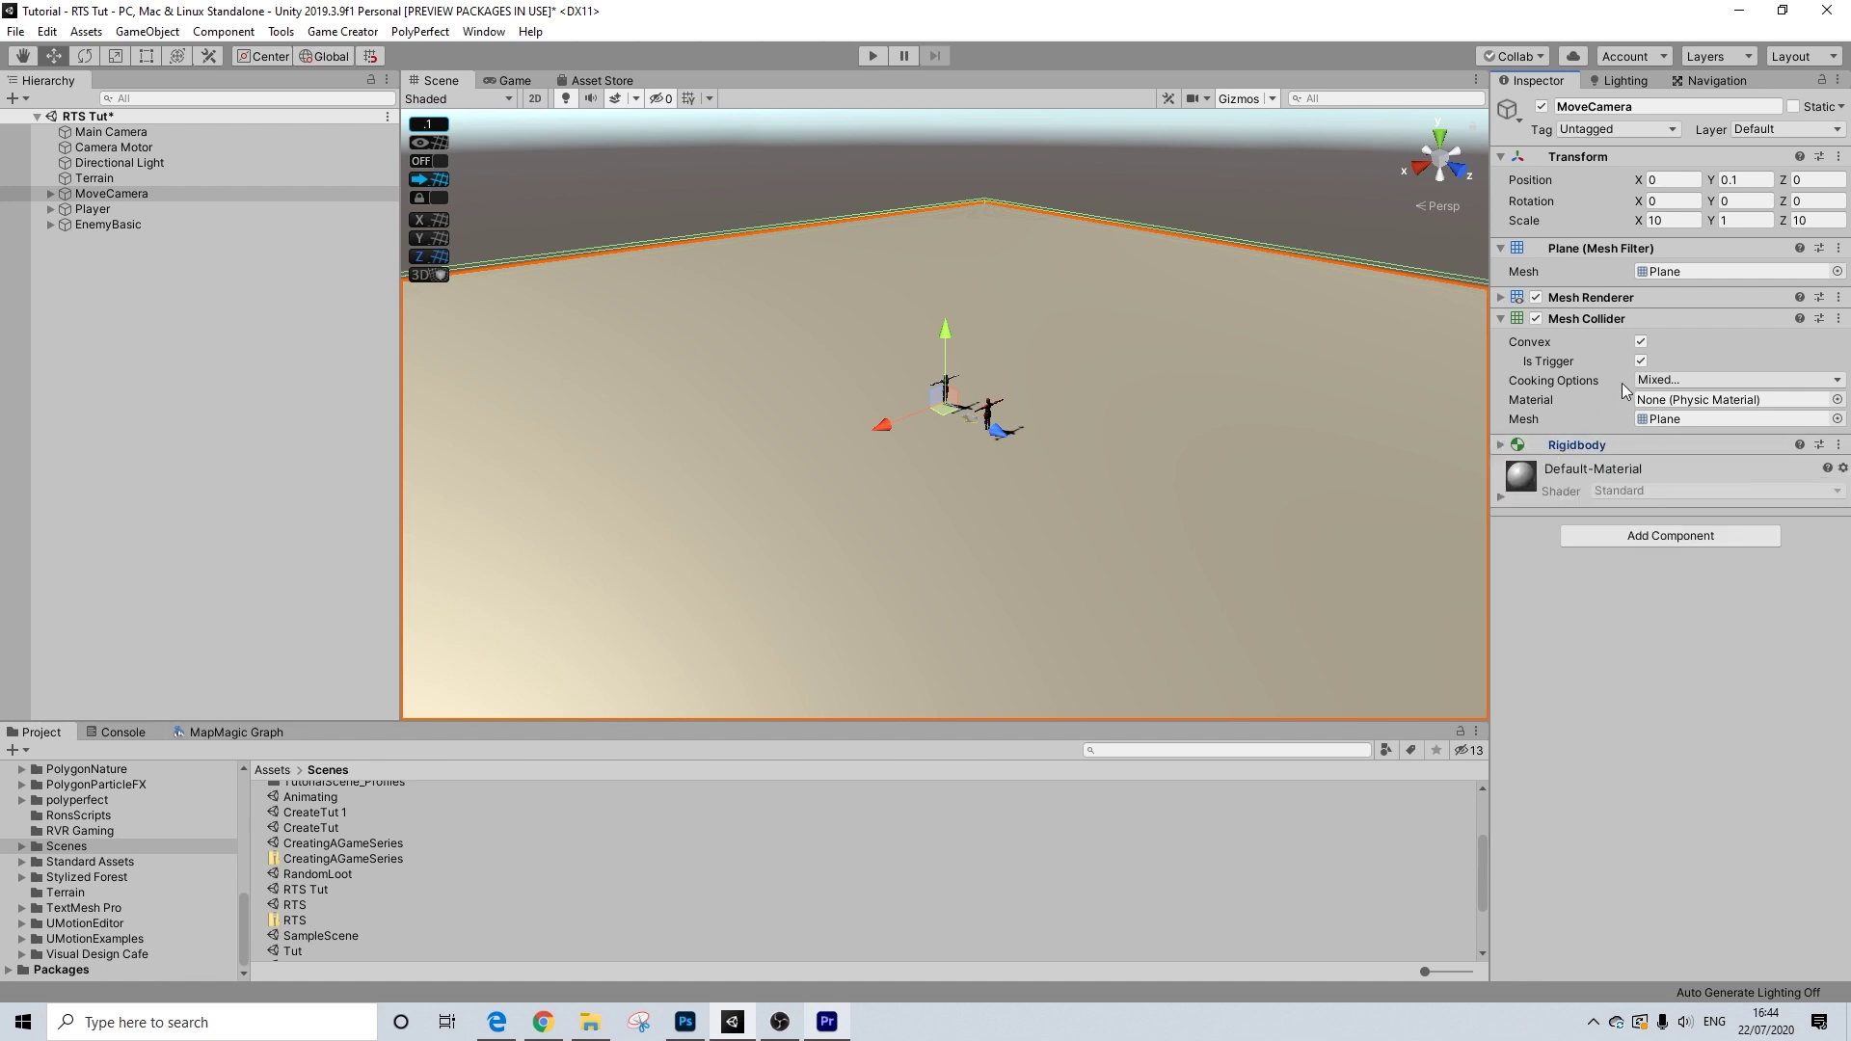
- Remove MoveCamera's Mesh Renderer, leaving an invisible collider
{"action": "left_click", "coordinate": [1604, 305]}
{"action": "left_click", "coordinate": [1837, 297]}
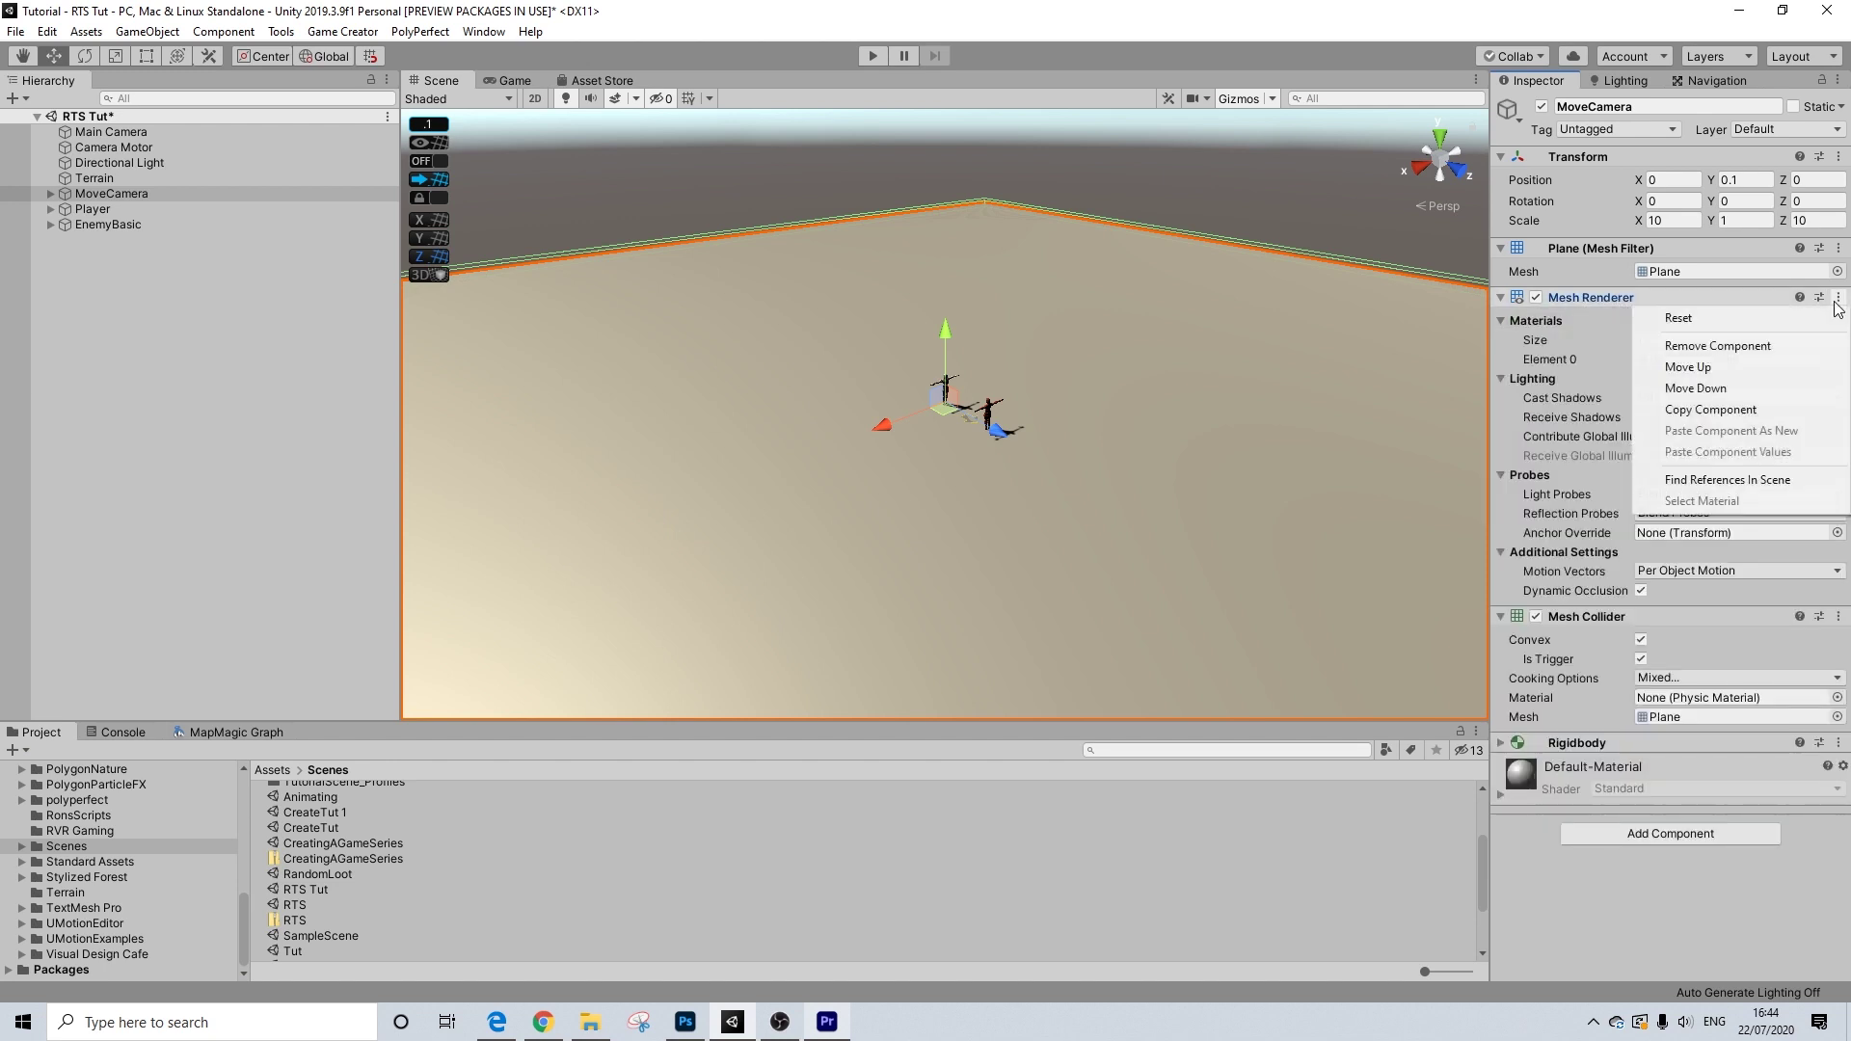
{"action": "left_click", "coordinate": [1694, 346]}
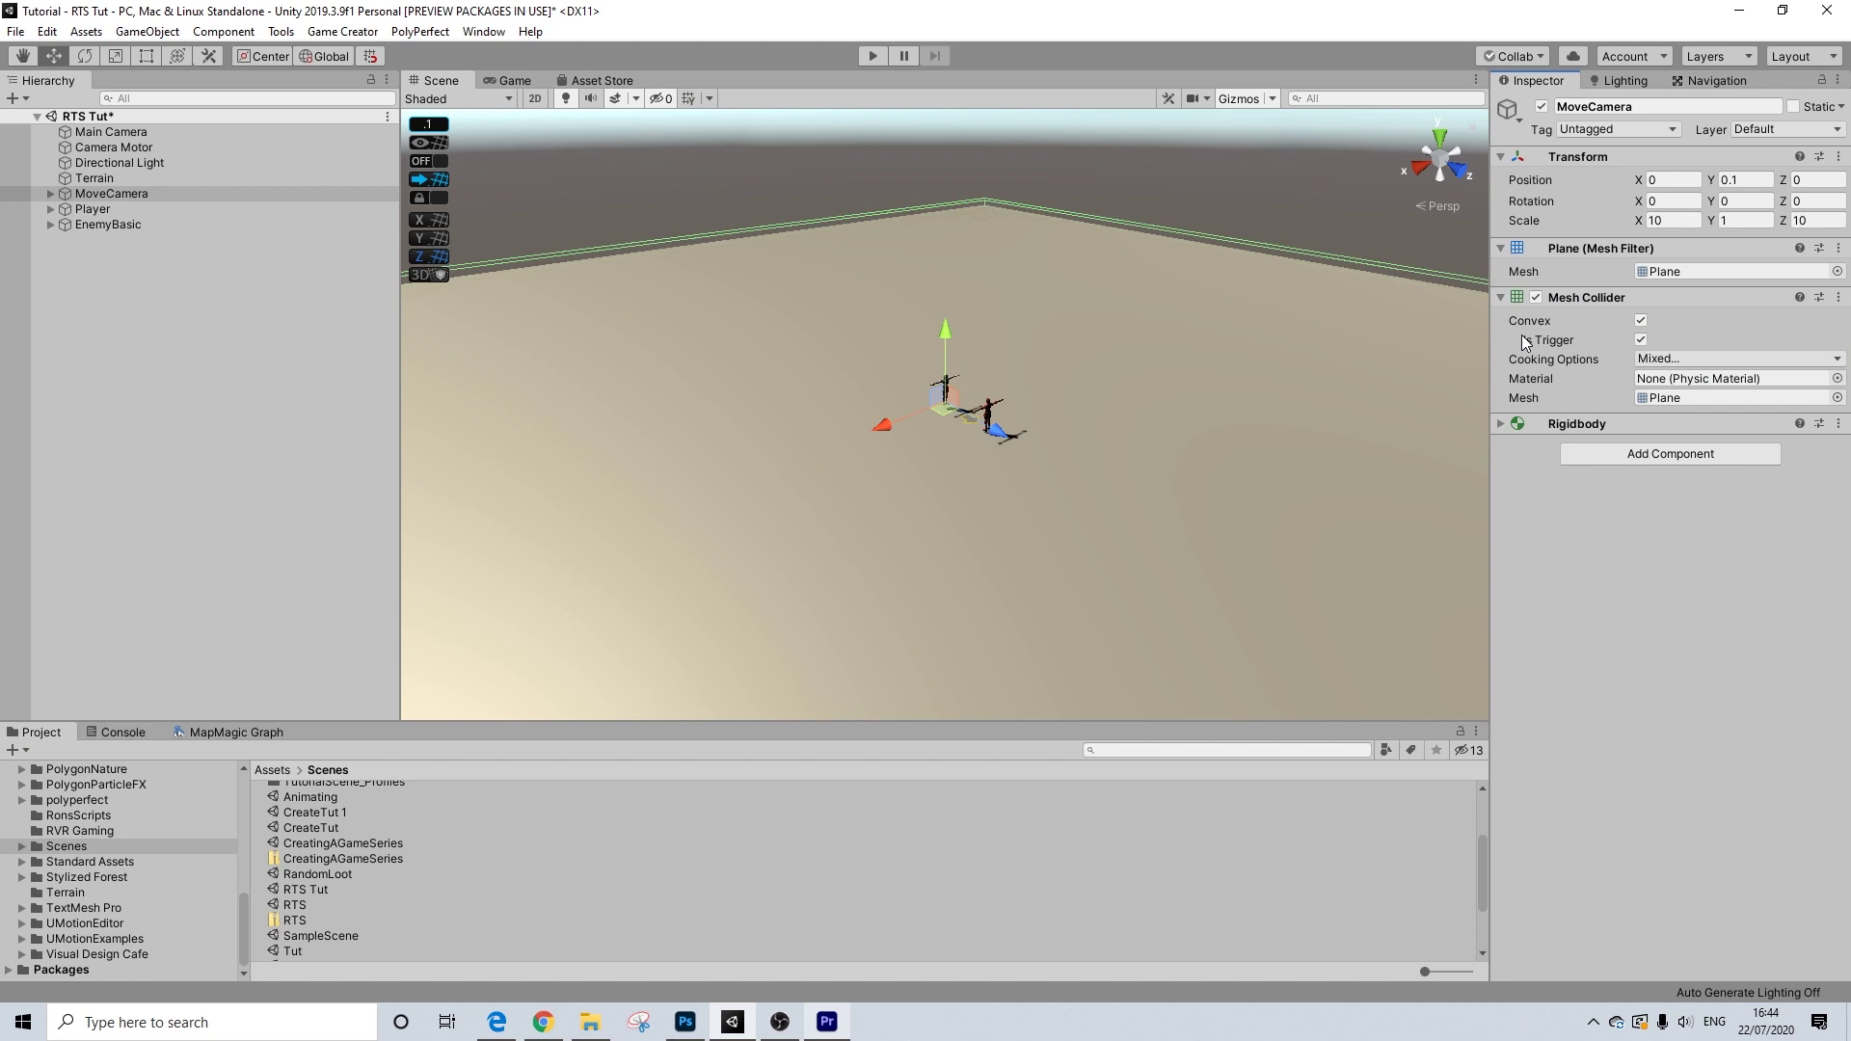
{"action": "right_click_drag", "start_coordinate": [993, 391], "coordinate": [993, 433]}
{"action": "left_click", "coordinate": [112, 193]}
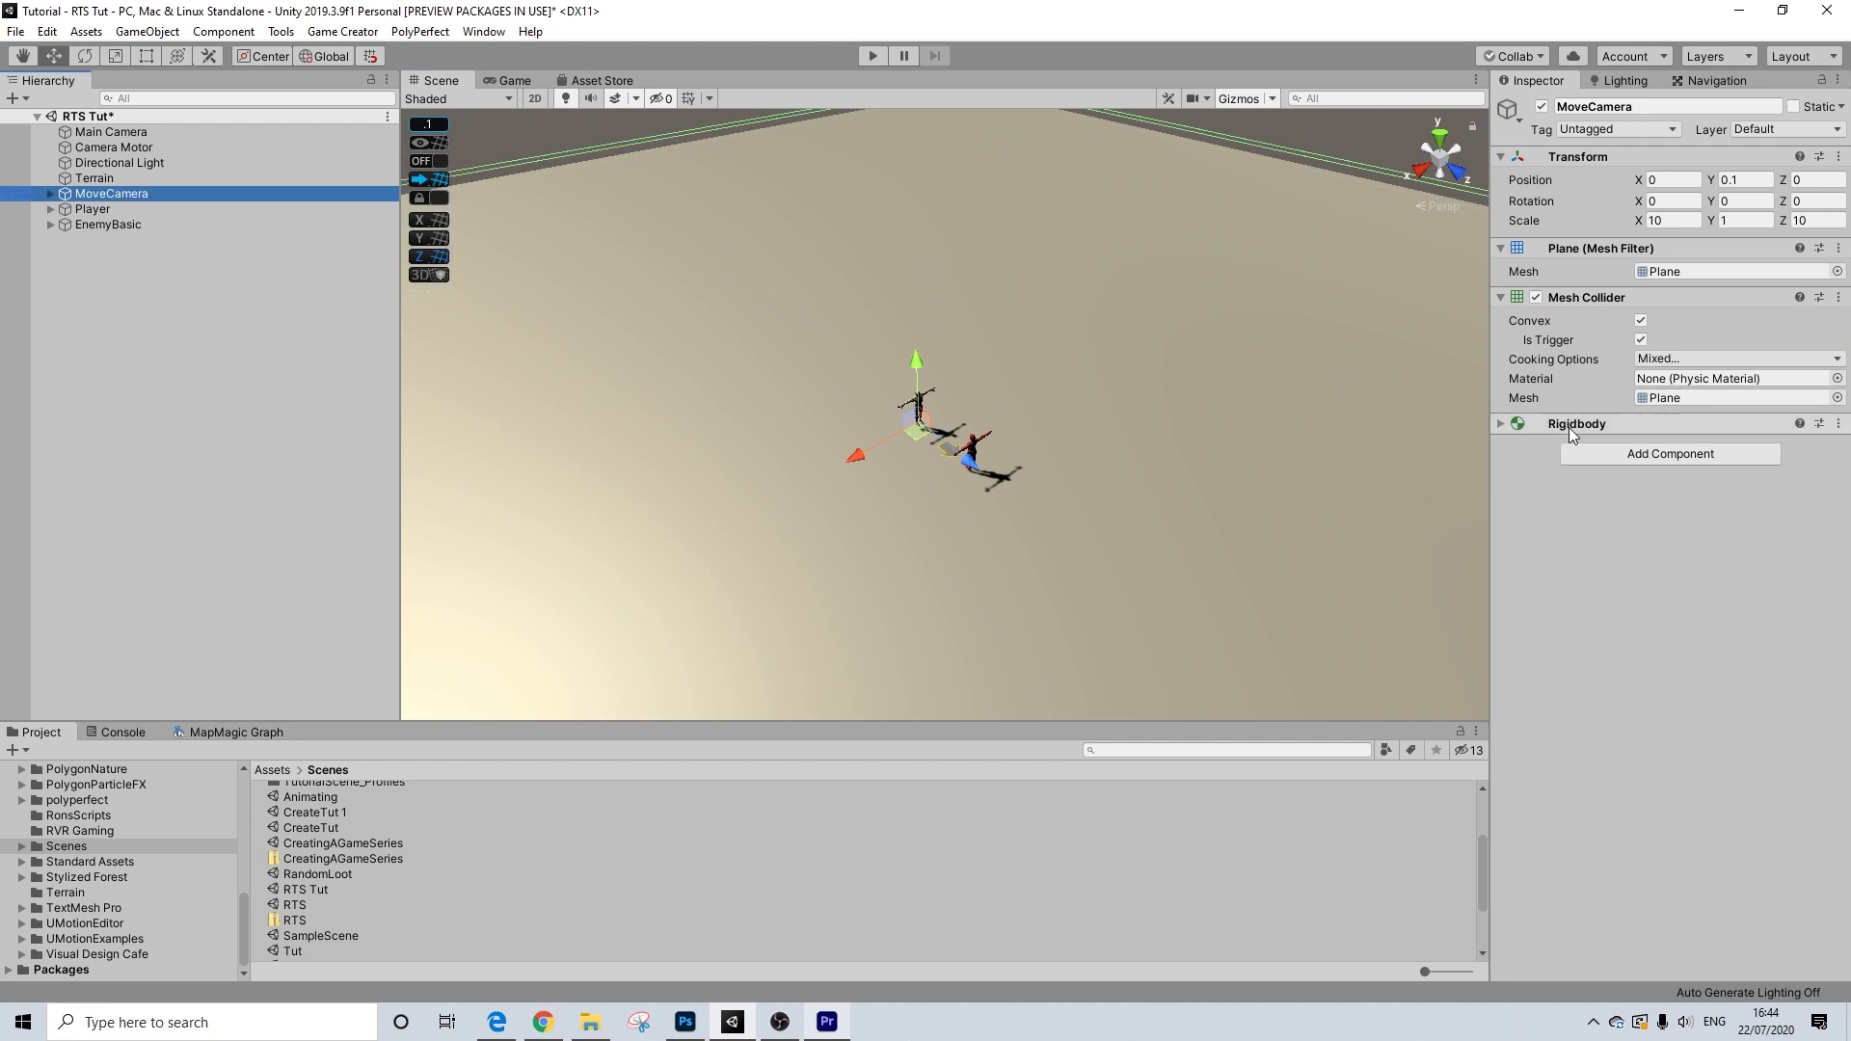
{"action": "left_click", "coordinate": [1586, 298]}
- Add two Trigger components to MoveCamera
{"action": "left_click", "coordinate": [1586, 249]}
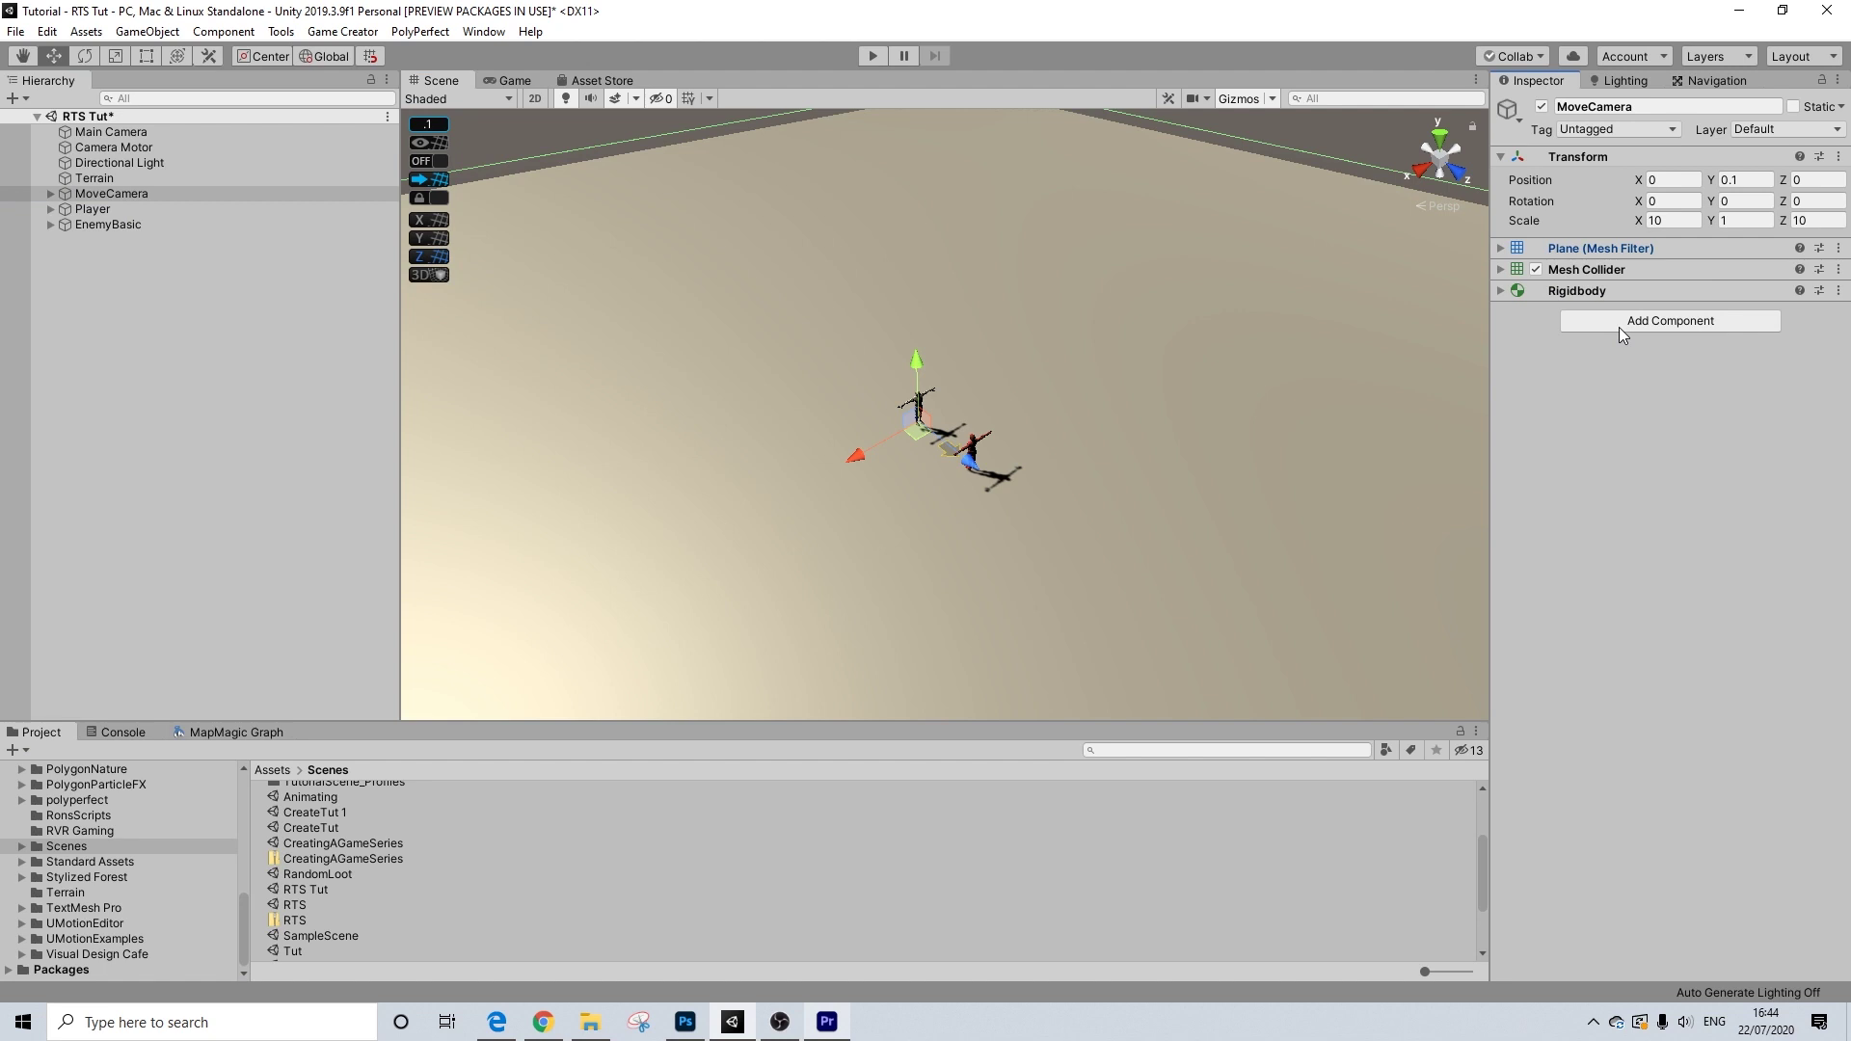
{"action": "left_click", "coordinate": [1619, 329]}
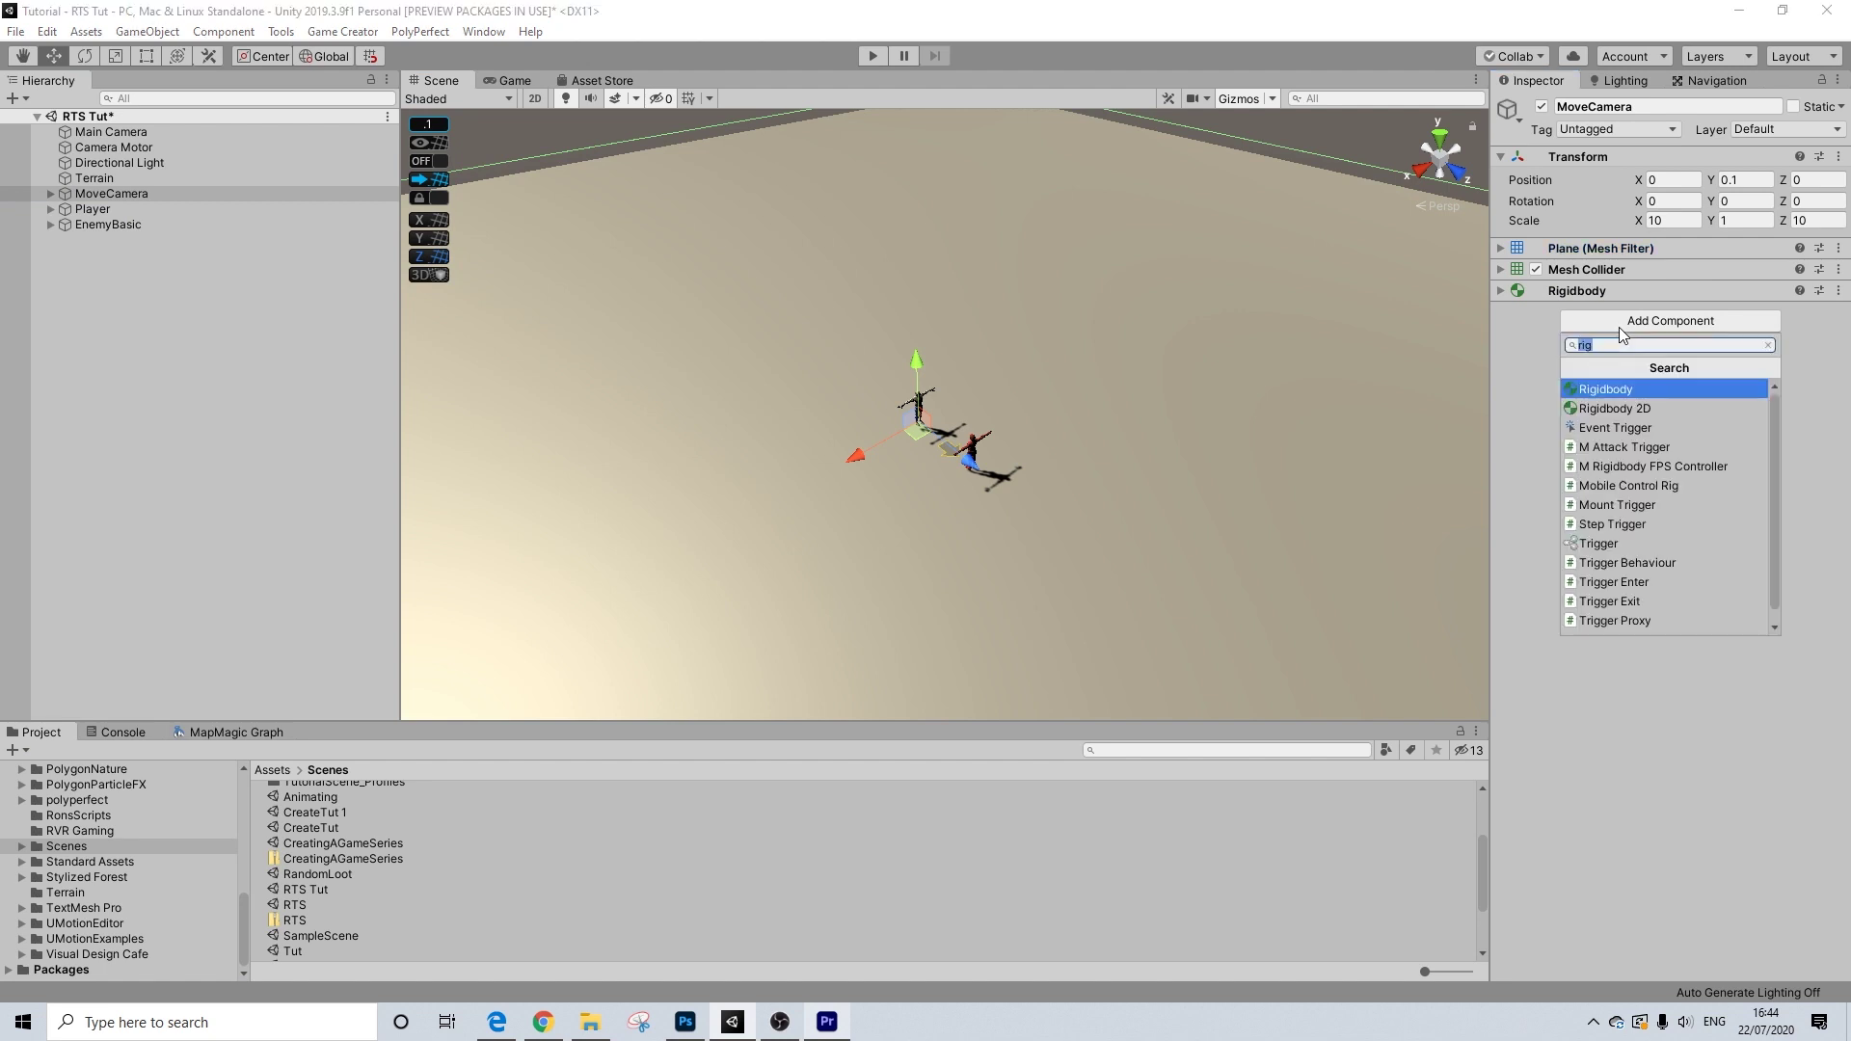
{"action": "type", "text": "trigger"}
{"action": "key", "text": "Return"}
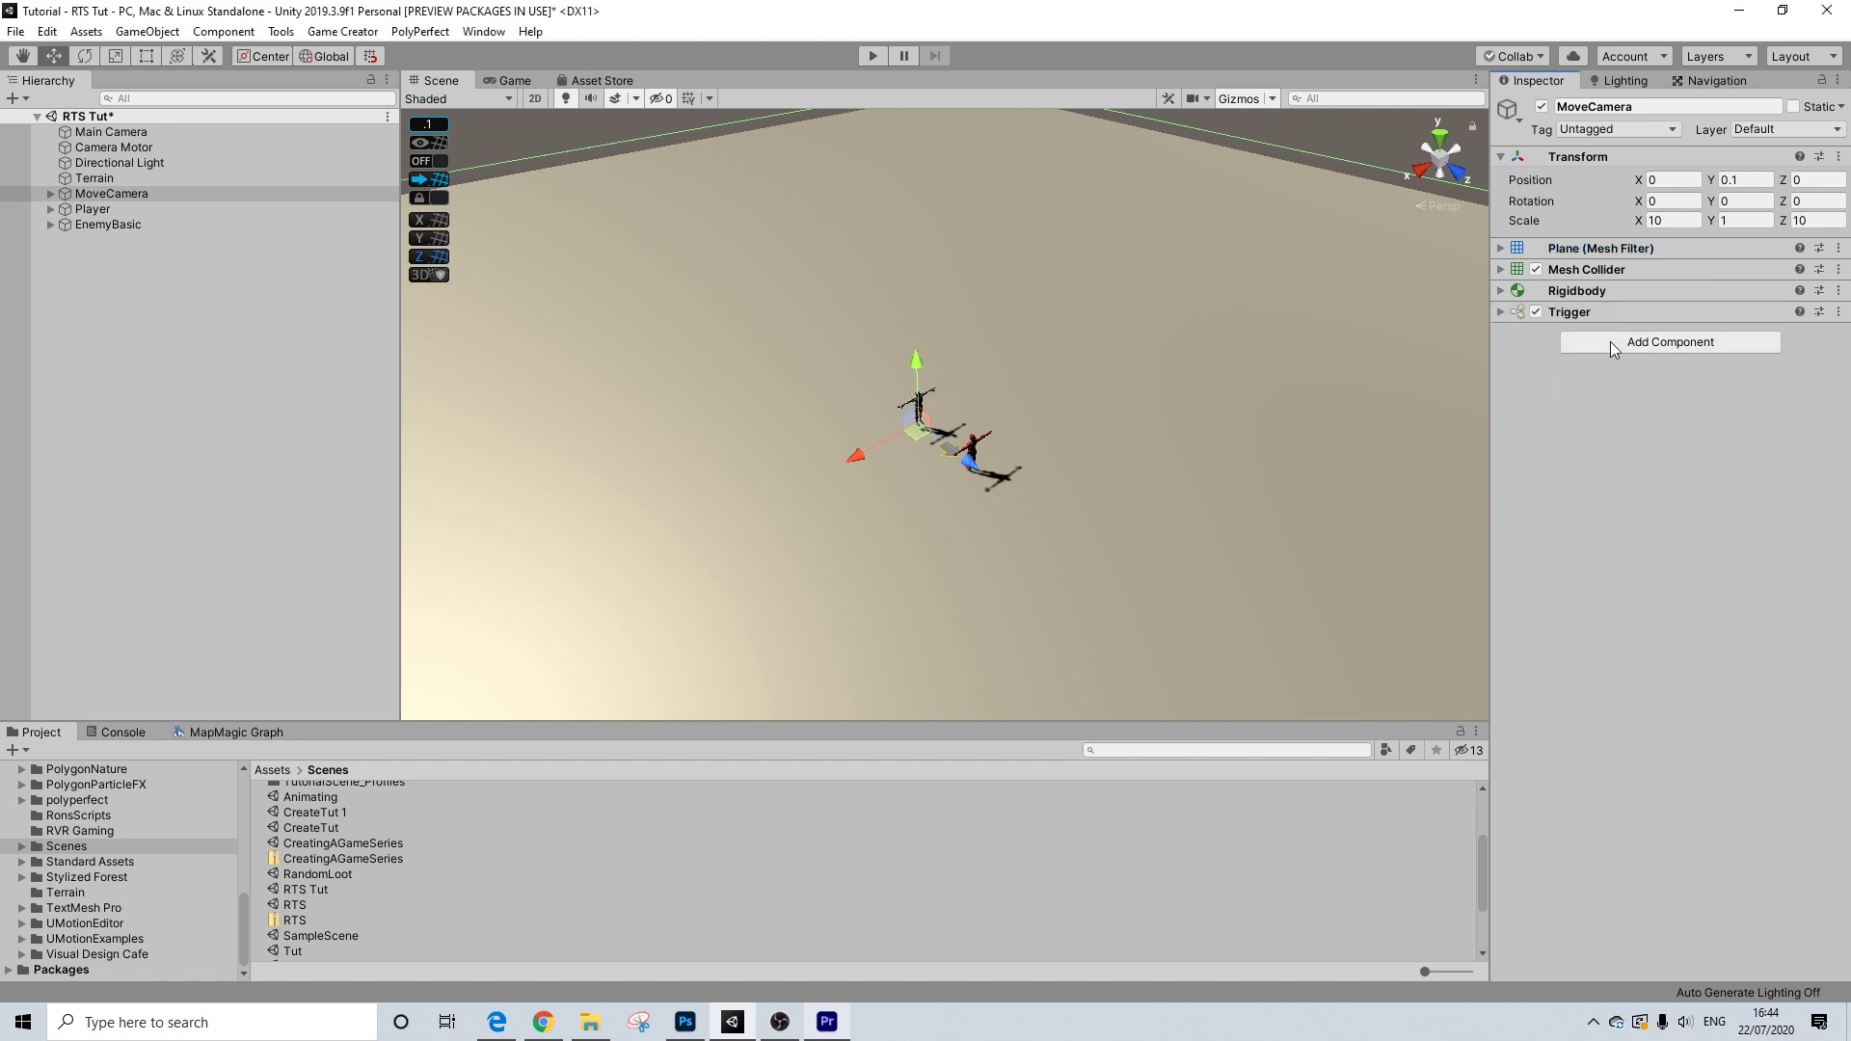
{"action": "left_click", "coordinate": [1610, 341]}
{"action": "type", "text": "trigg"}
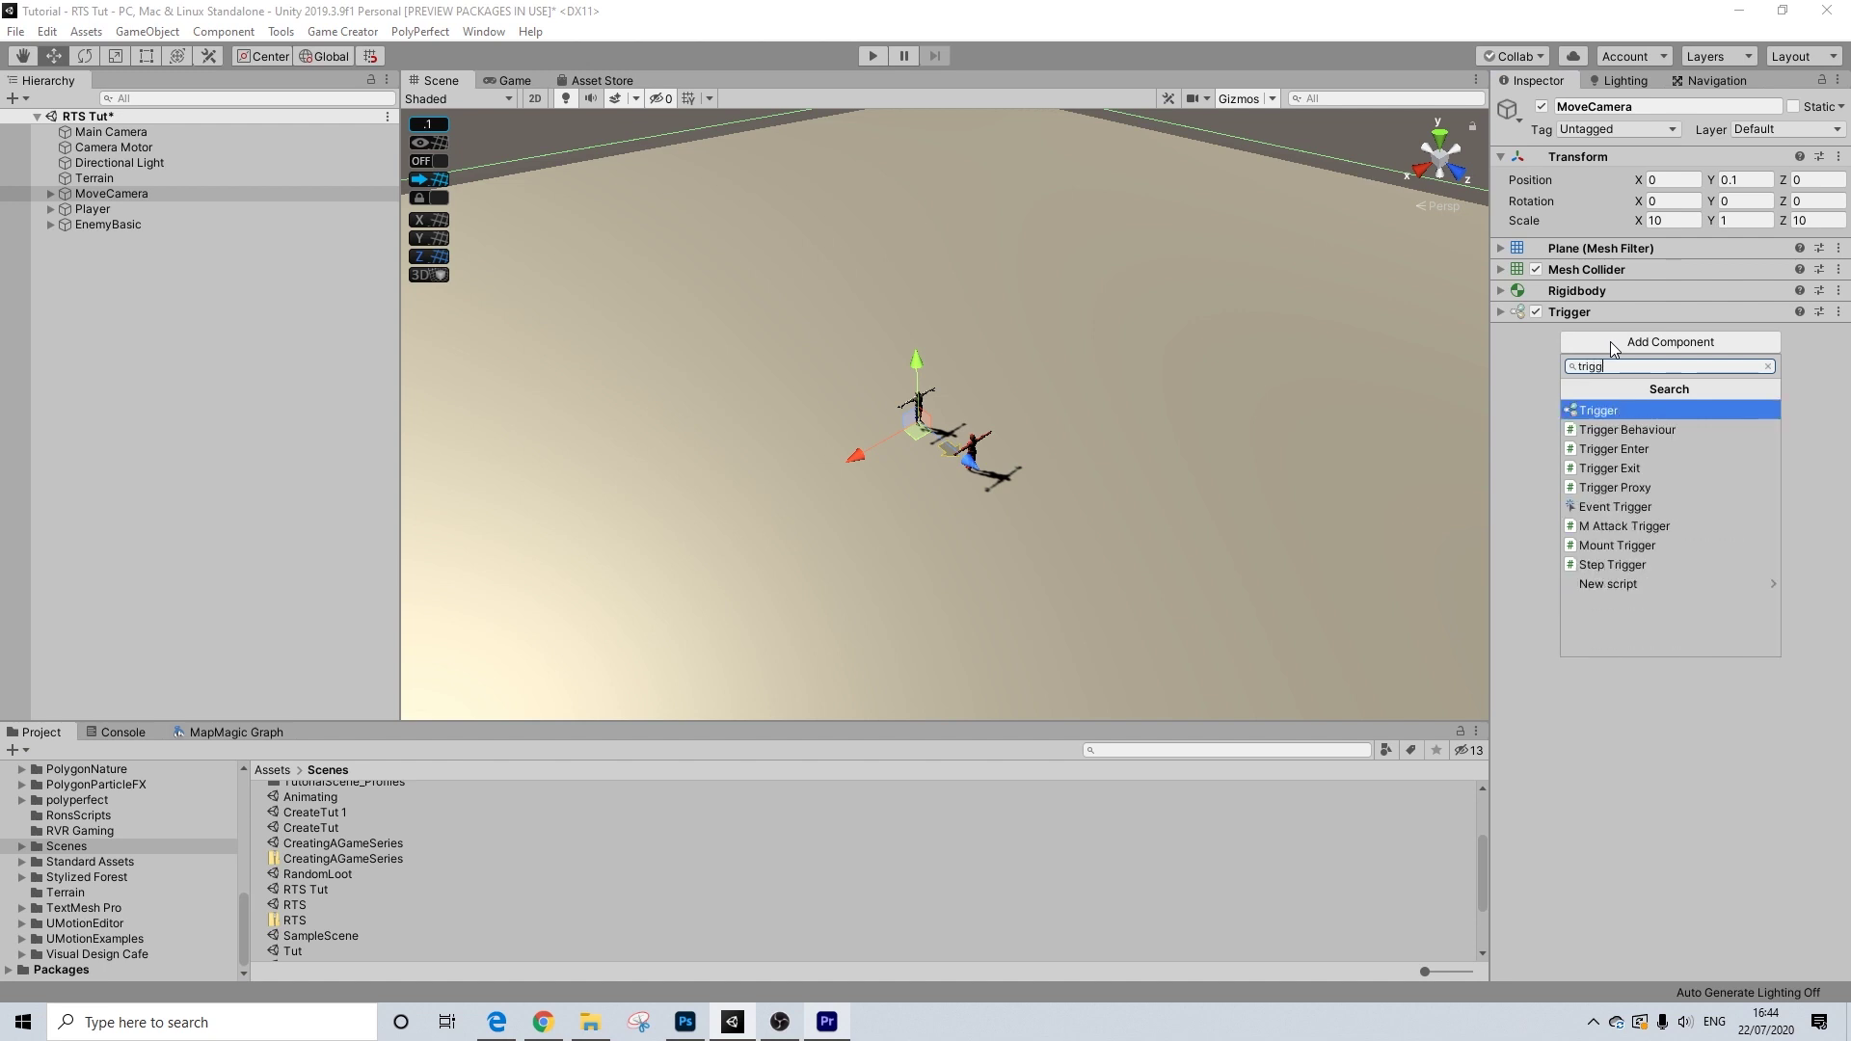
{"action": "key", "text": "Return"}
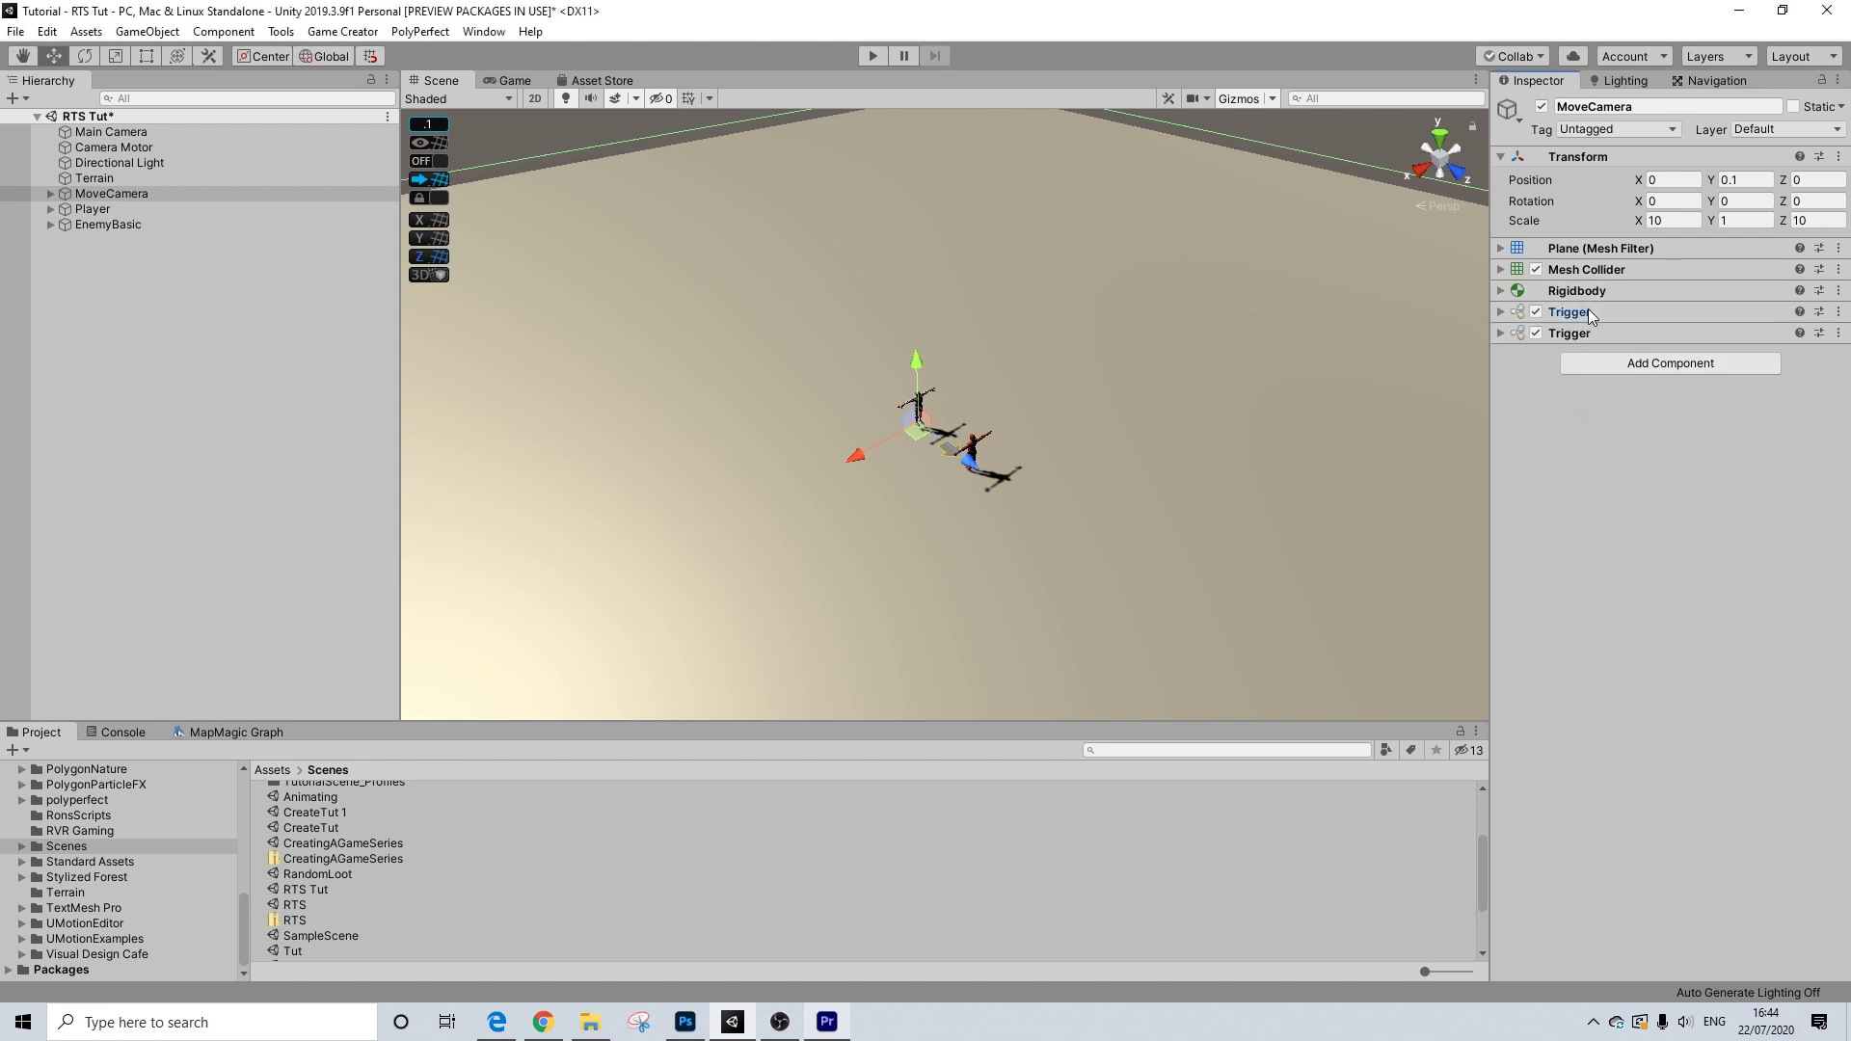
- Set the first Trigger to On Mouse Middle Hold, executing on timeout, with new Actions (2)
{"action": "left_click", "coordinate": [1587, 310]}
{"action": "left_click", "coordinate": [1656, 356]}
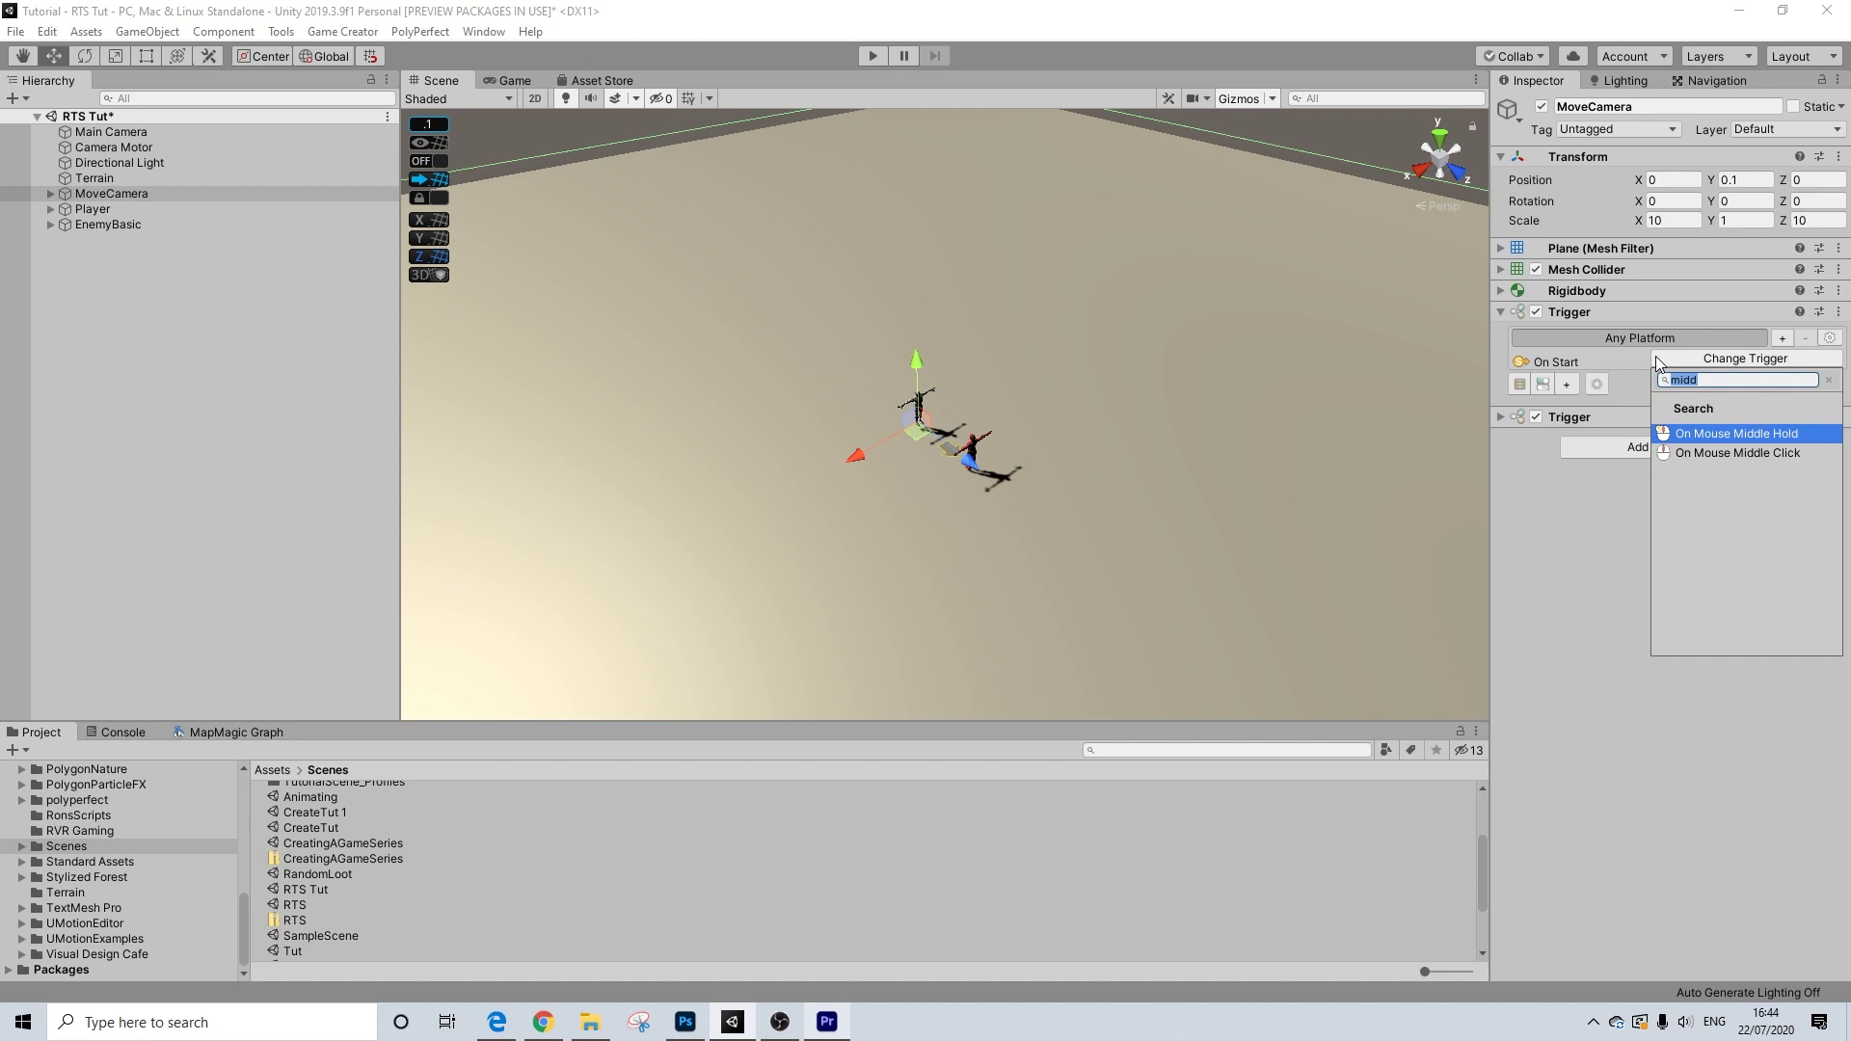
{"action": "type", "text": "mous"}
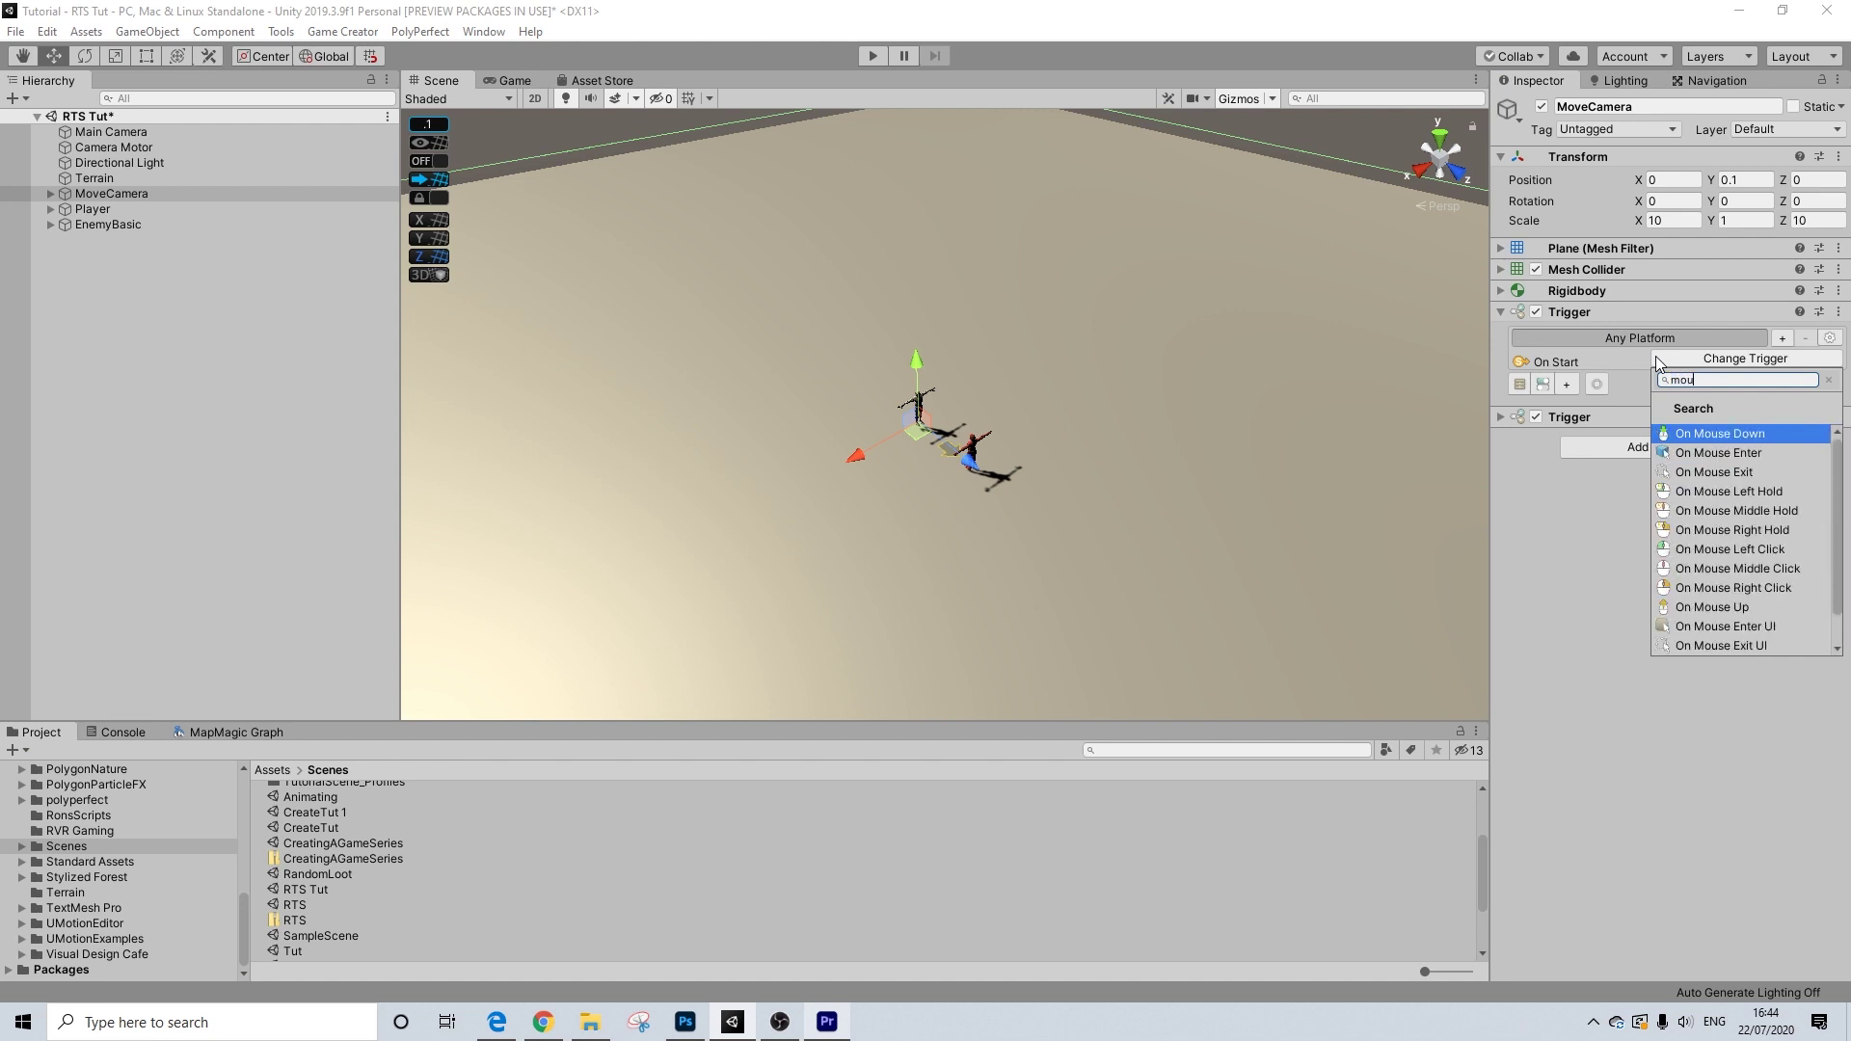
{"action": "left_click", "coordinate": [1754, 511]}
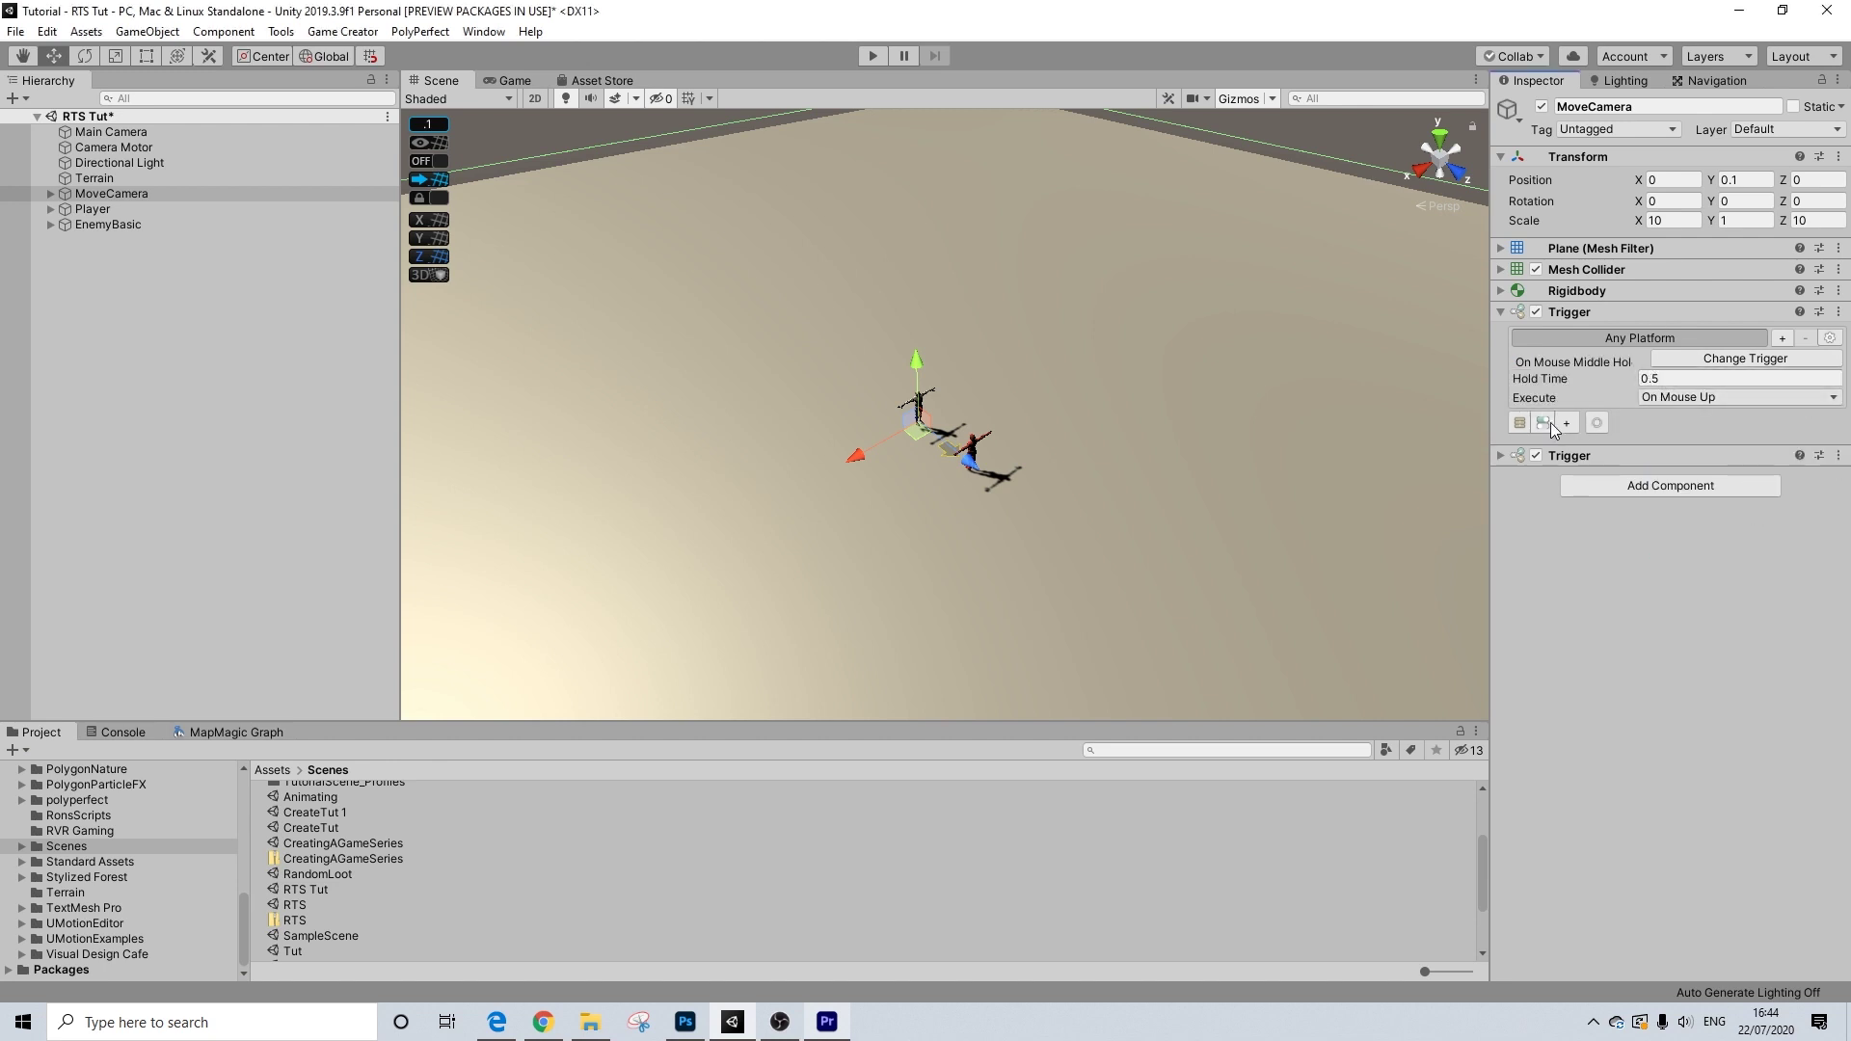
{"action": "left_click", "coordinate": [1728, 396]}
{"action": "left_click", "coordinate": [1696, 440]}
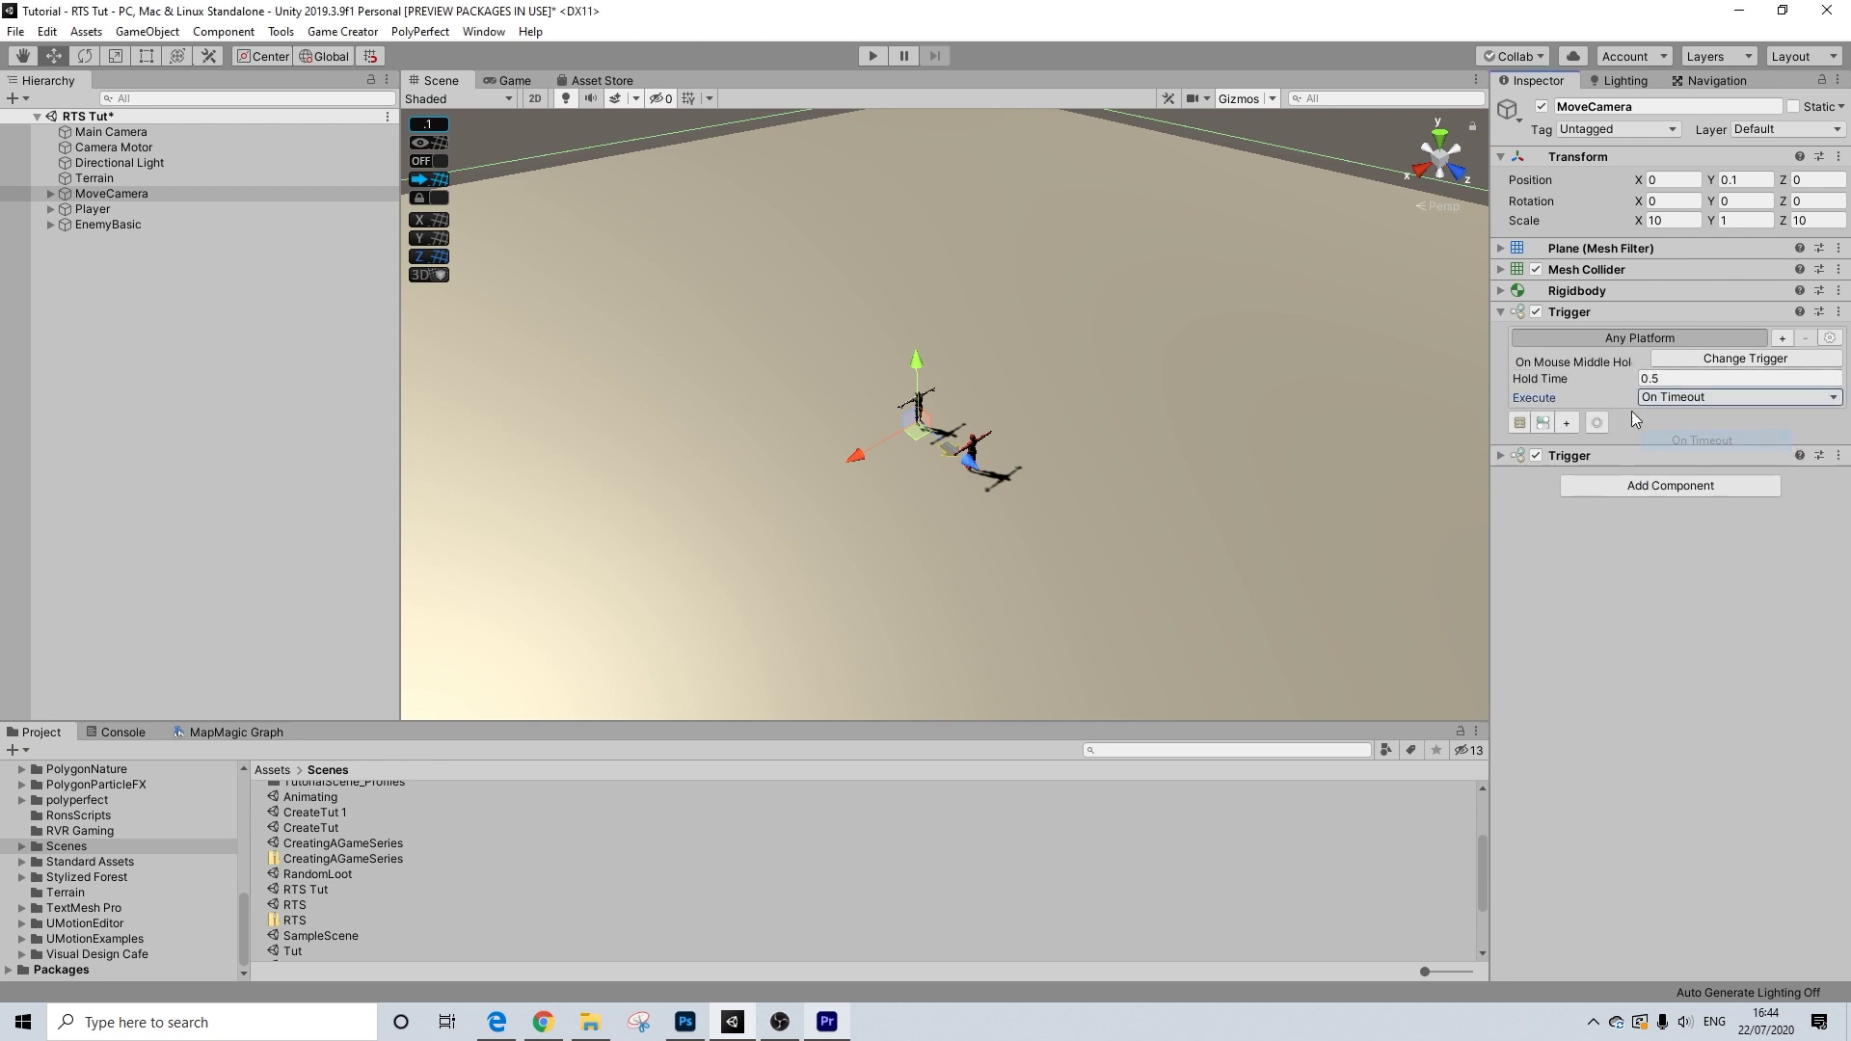
{"action": "left_click", "coordinate": [1520, 424]}
- Set the second Trigger to On Scroll Wheel and create its Actions (3)
{"action": "left_click", "coordinate": [1577, 476]}
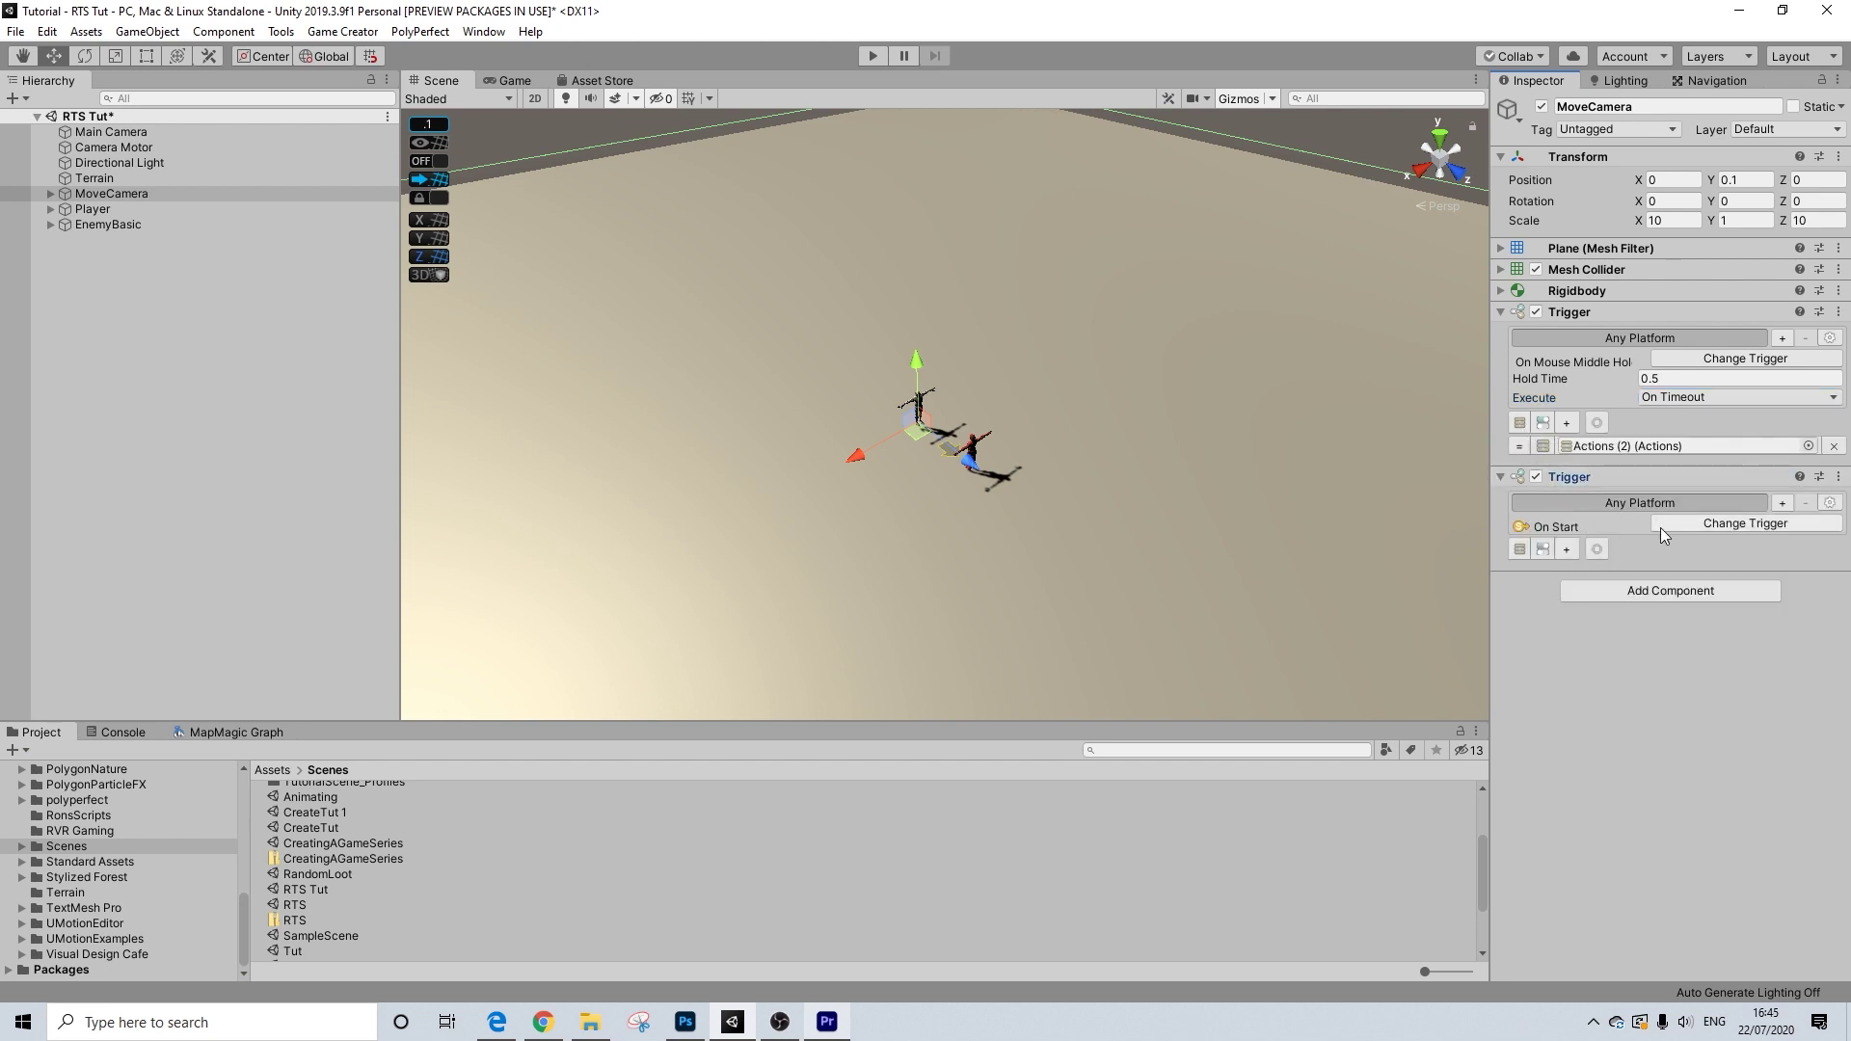
{"action": "left_click", "coordinate": [1693, 522]}
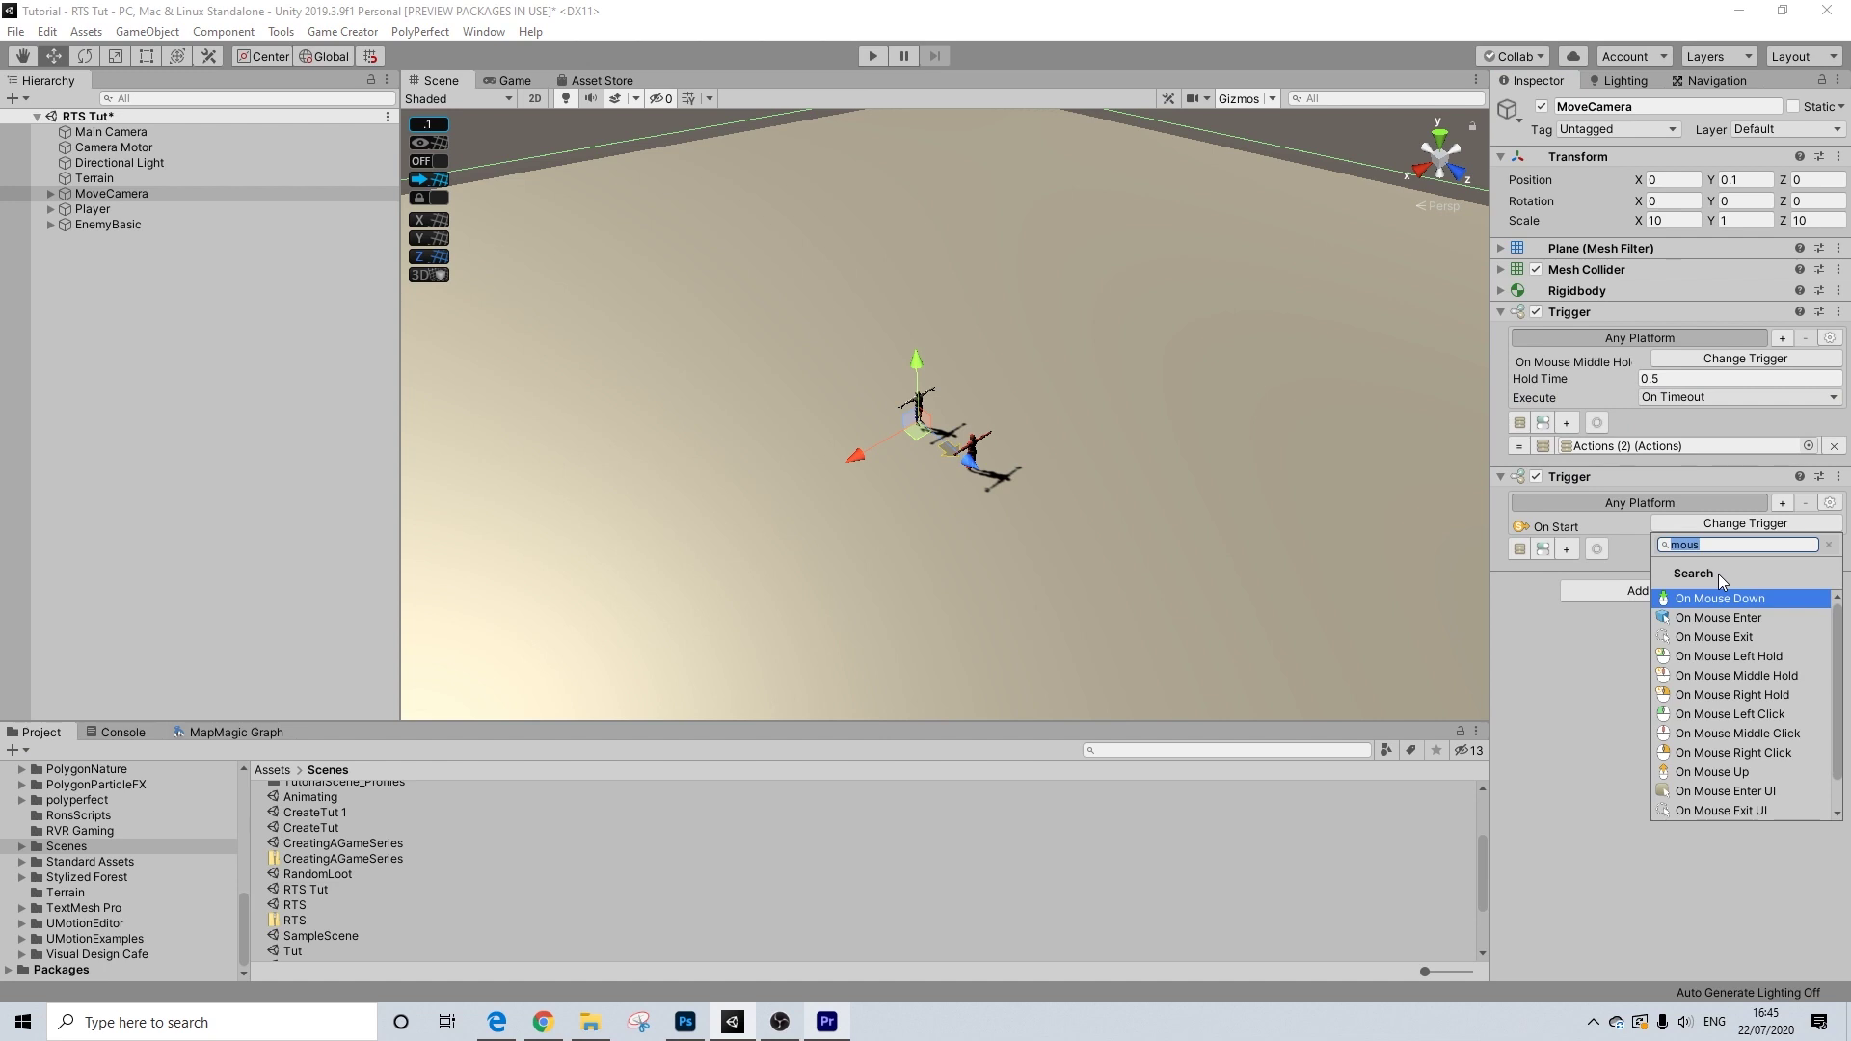
{"action": "type", "text": "scroll"}
{"action": "key", "text": "Return"}
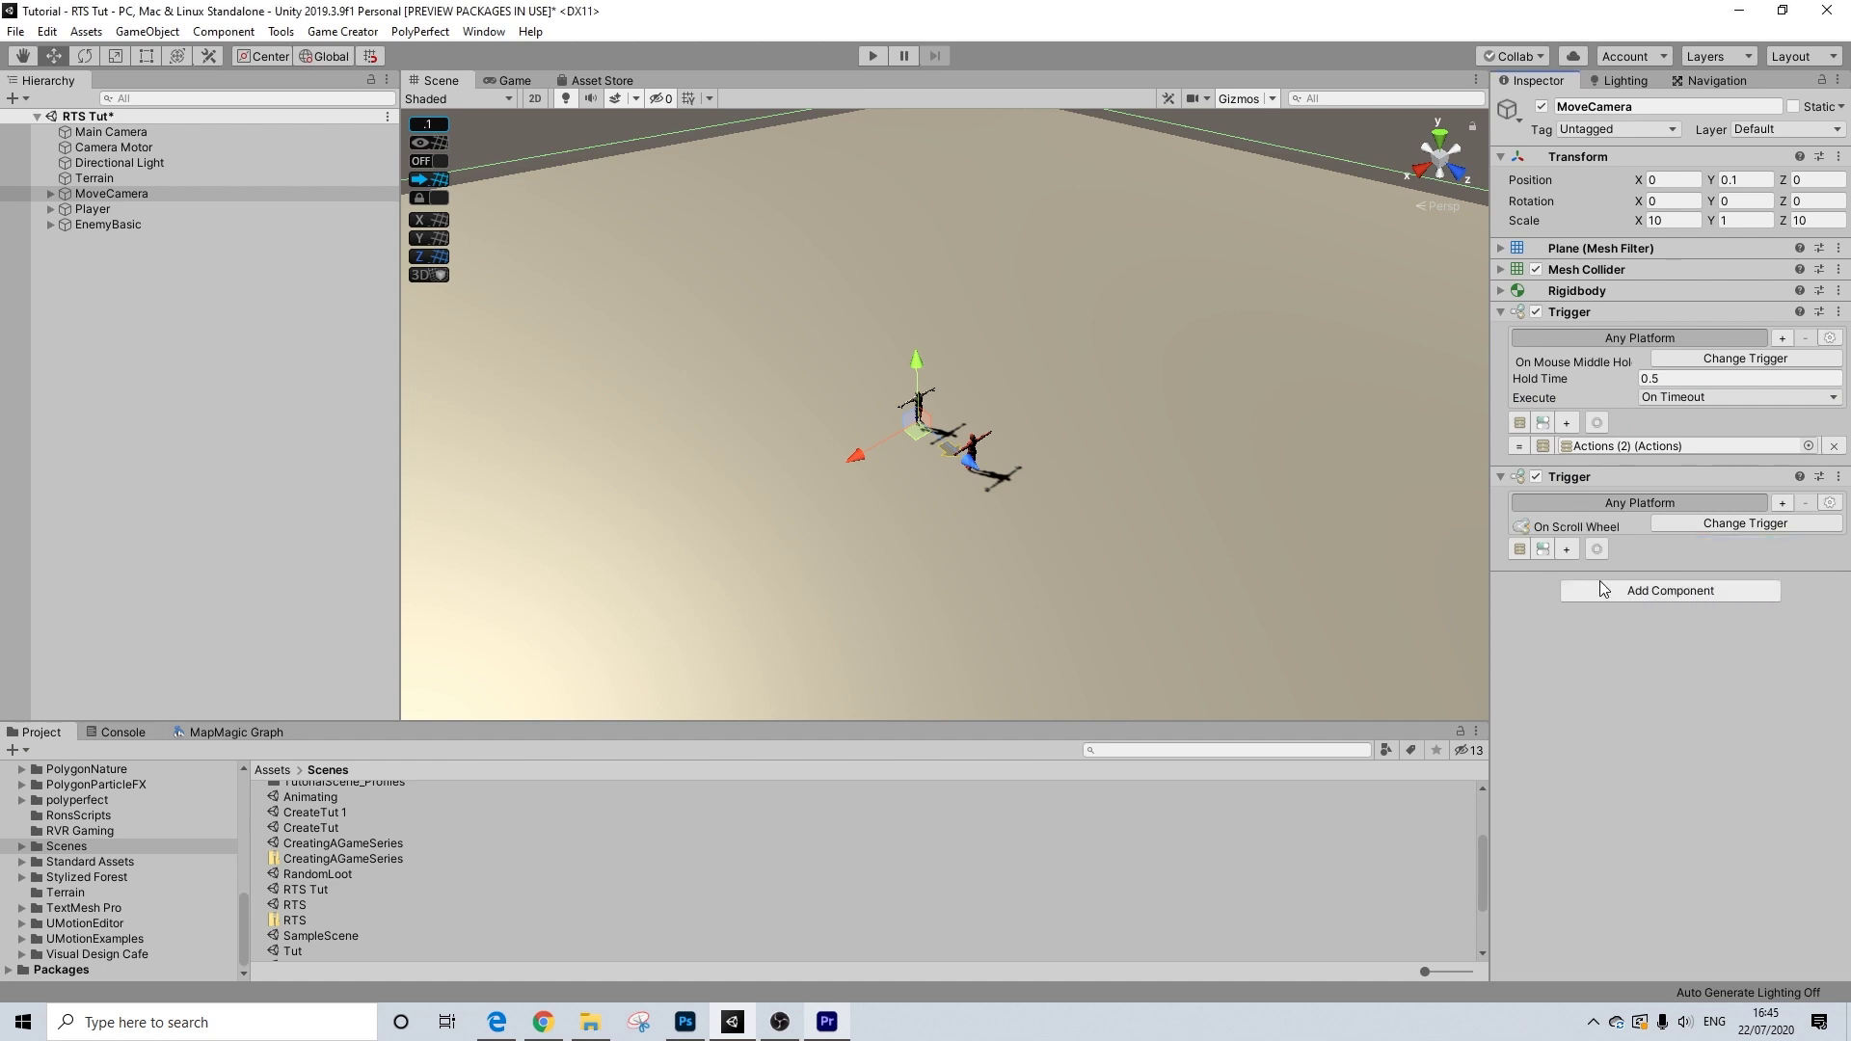
{"action": "left_click", "coordinate": [1566, 549]}
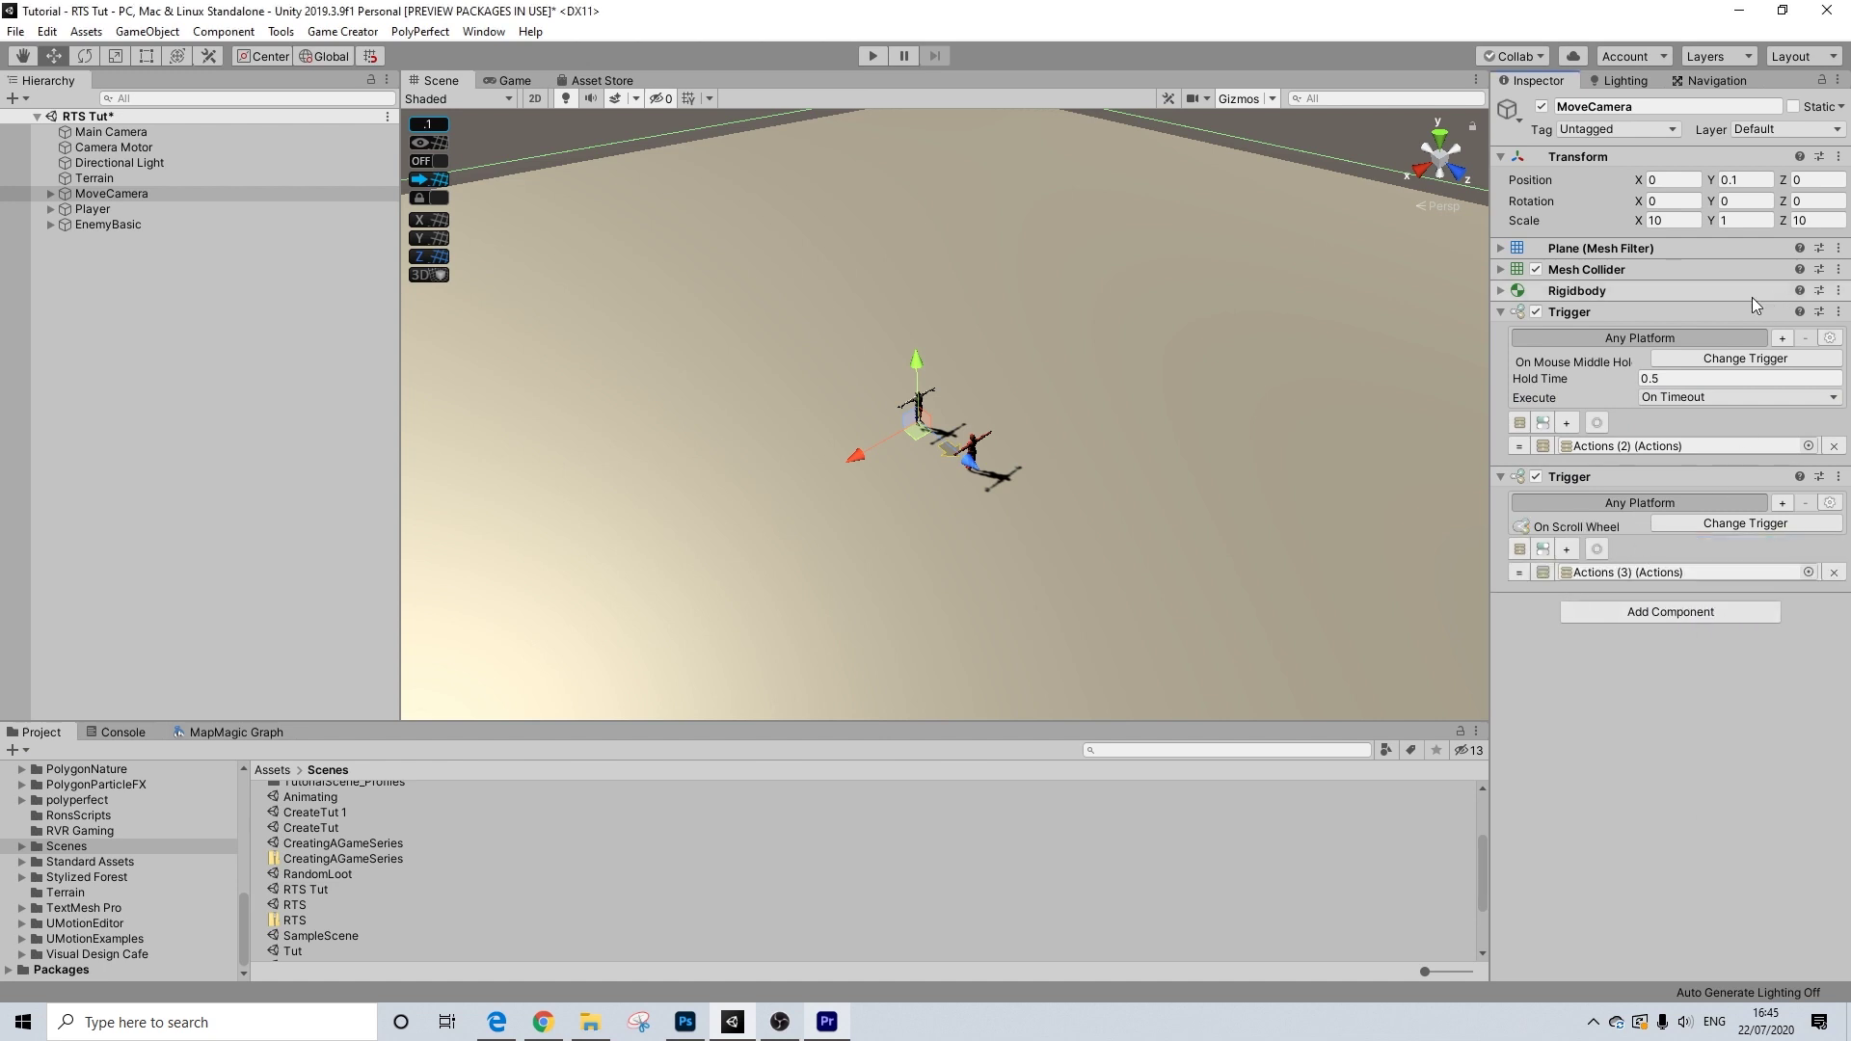
{"action": "left_click", "coordinate": [46, 195]}
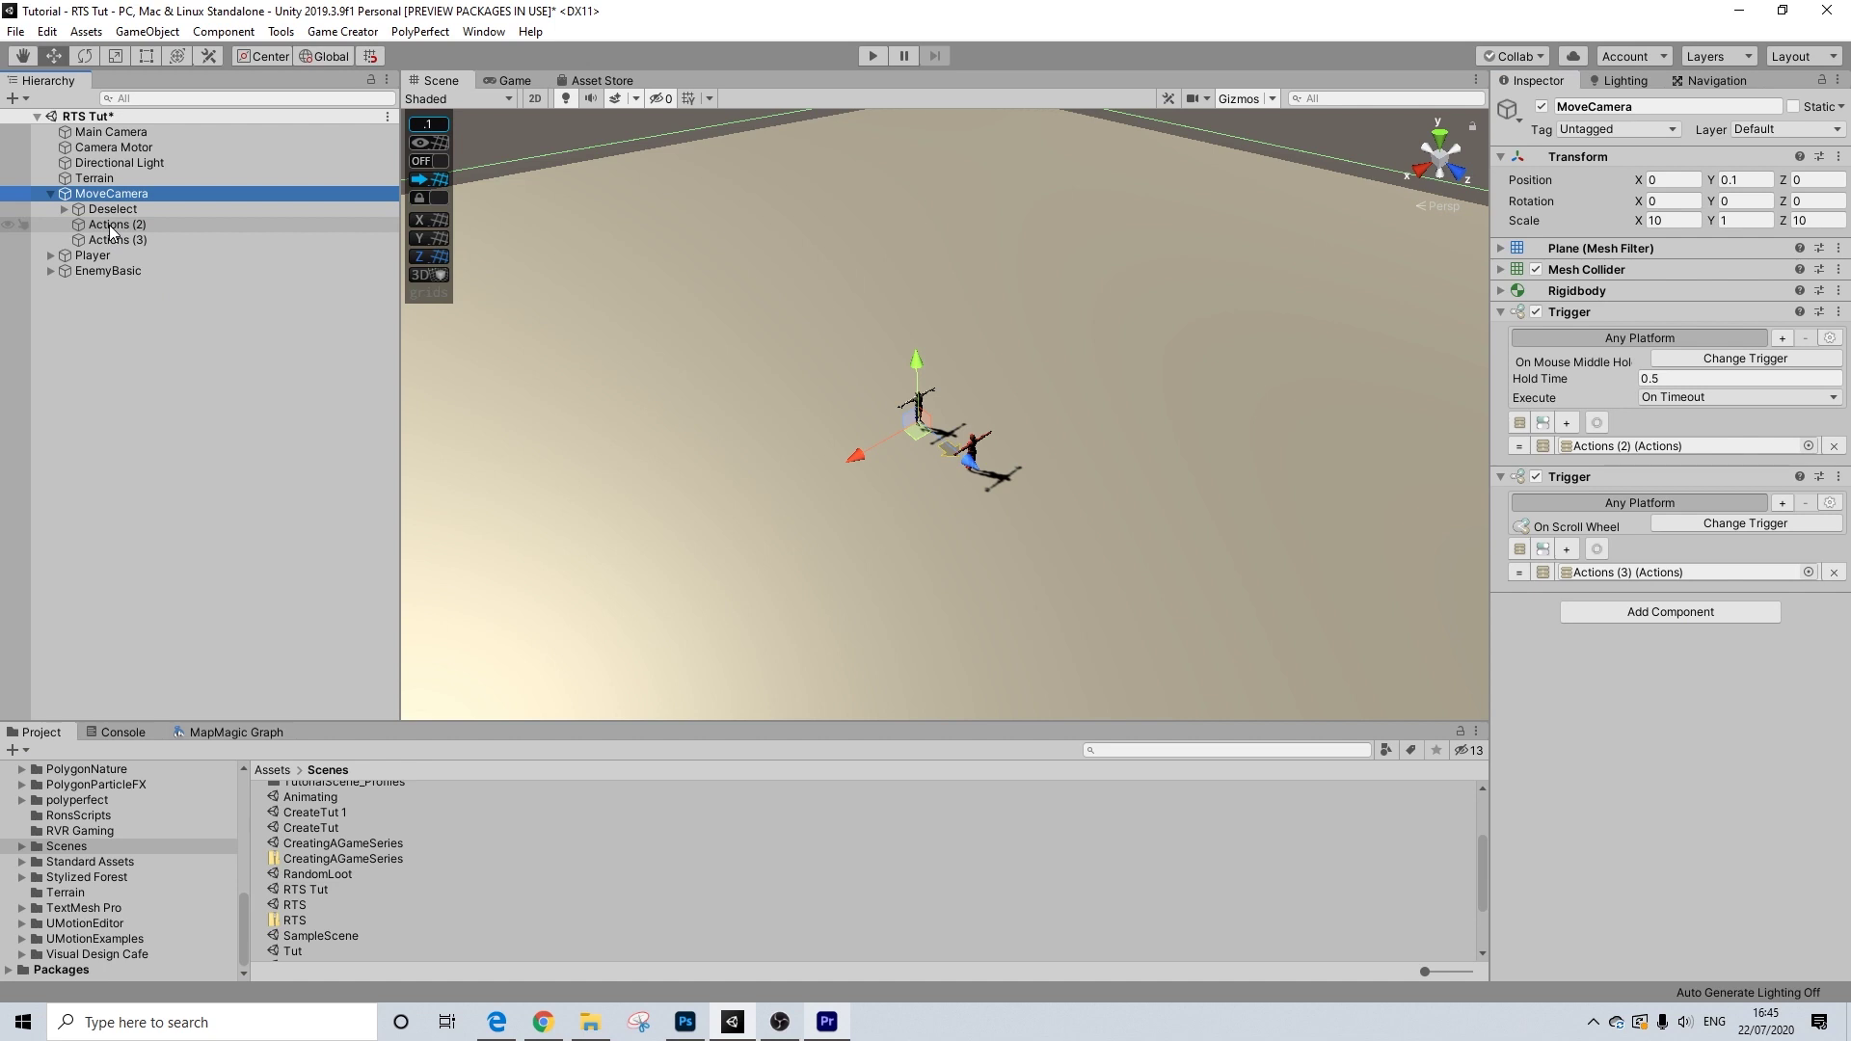
- Add an ActionPack1 Drag Object with Mouse action to Actions (2)
{"action": "left_click", "coordinate": [110, 226]}
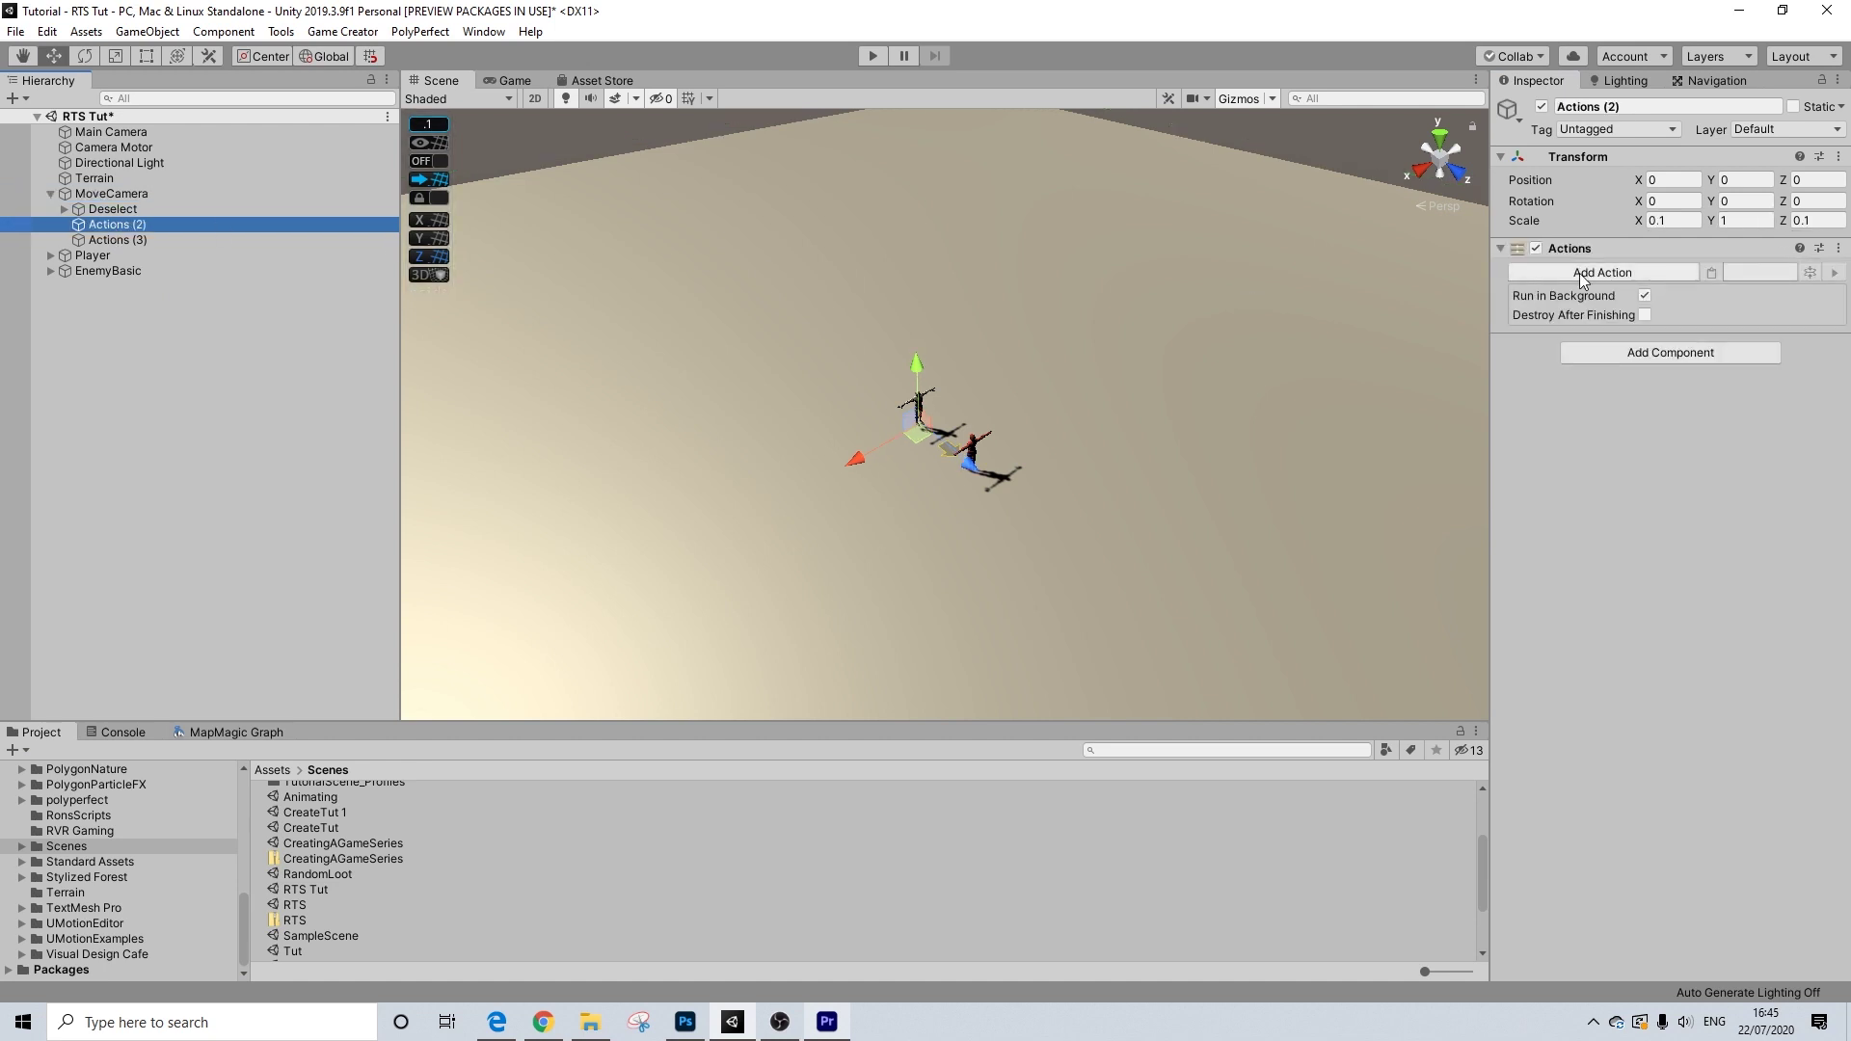
{"action": "left_click", "coordinate": [1581, 275]}
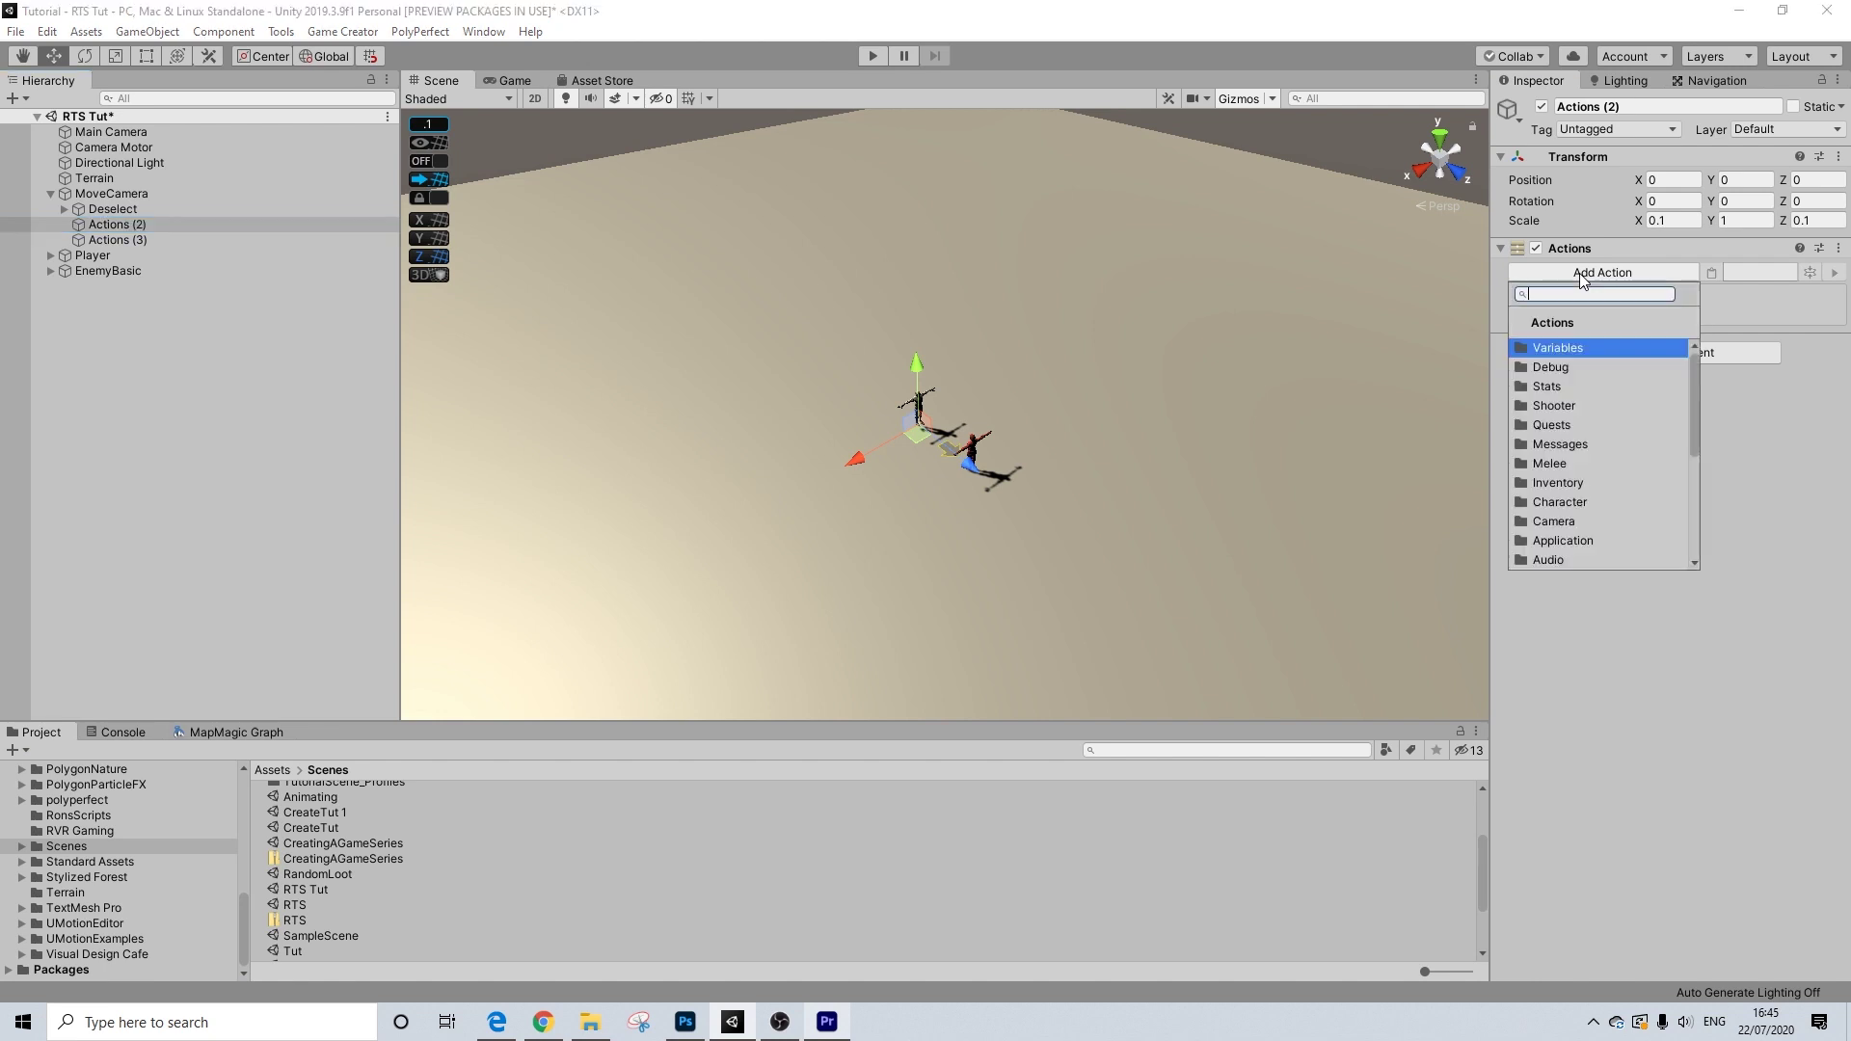
{"action": "scroll", "coordinate": [1586, 441], "scroll_direction": "down", "scroll_amount": 5}
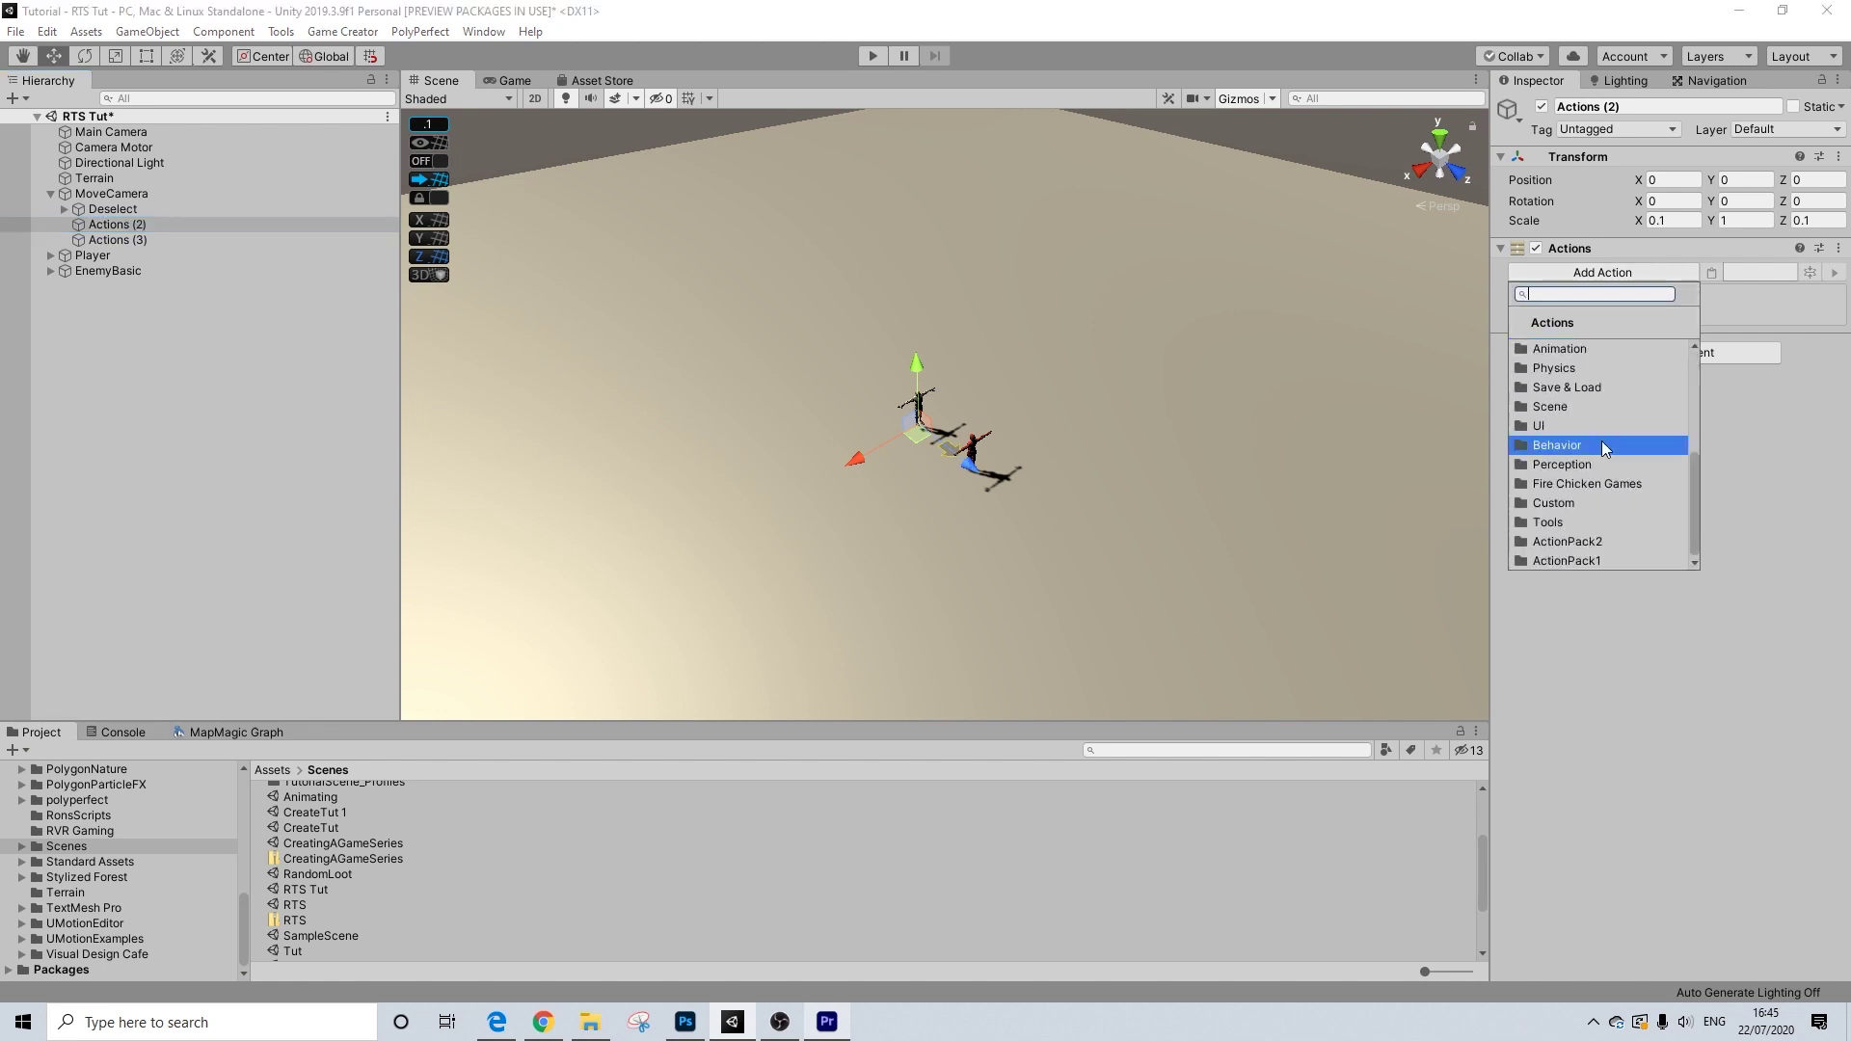
{"action": "left_click", "coordinate": [1576, 559]}
{"action": "scroll", "coordinate": [1613, 417], "scroll_direction": "up", "scroll_amount": 3}
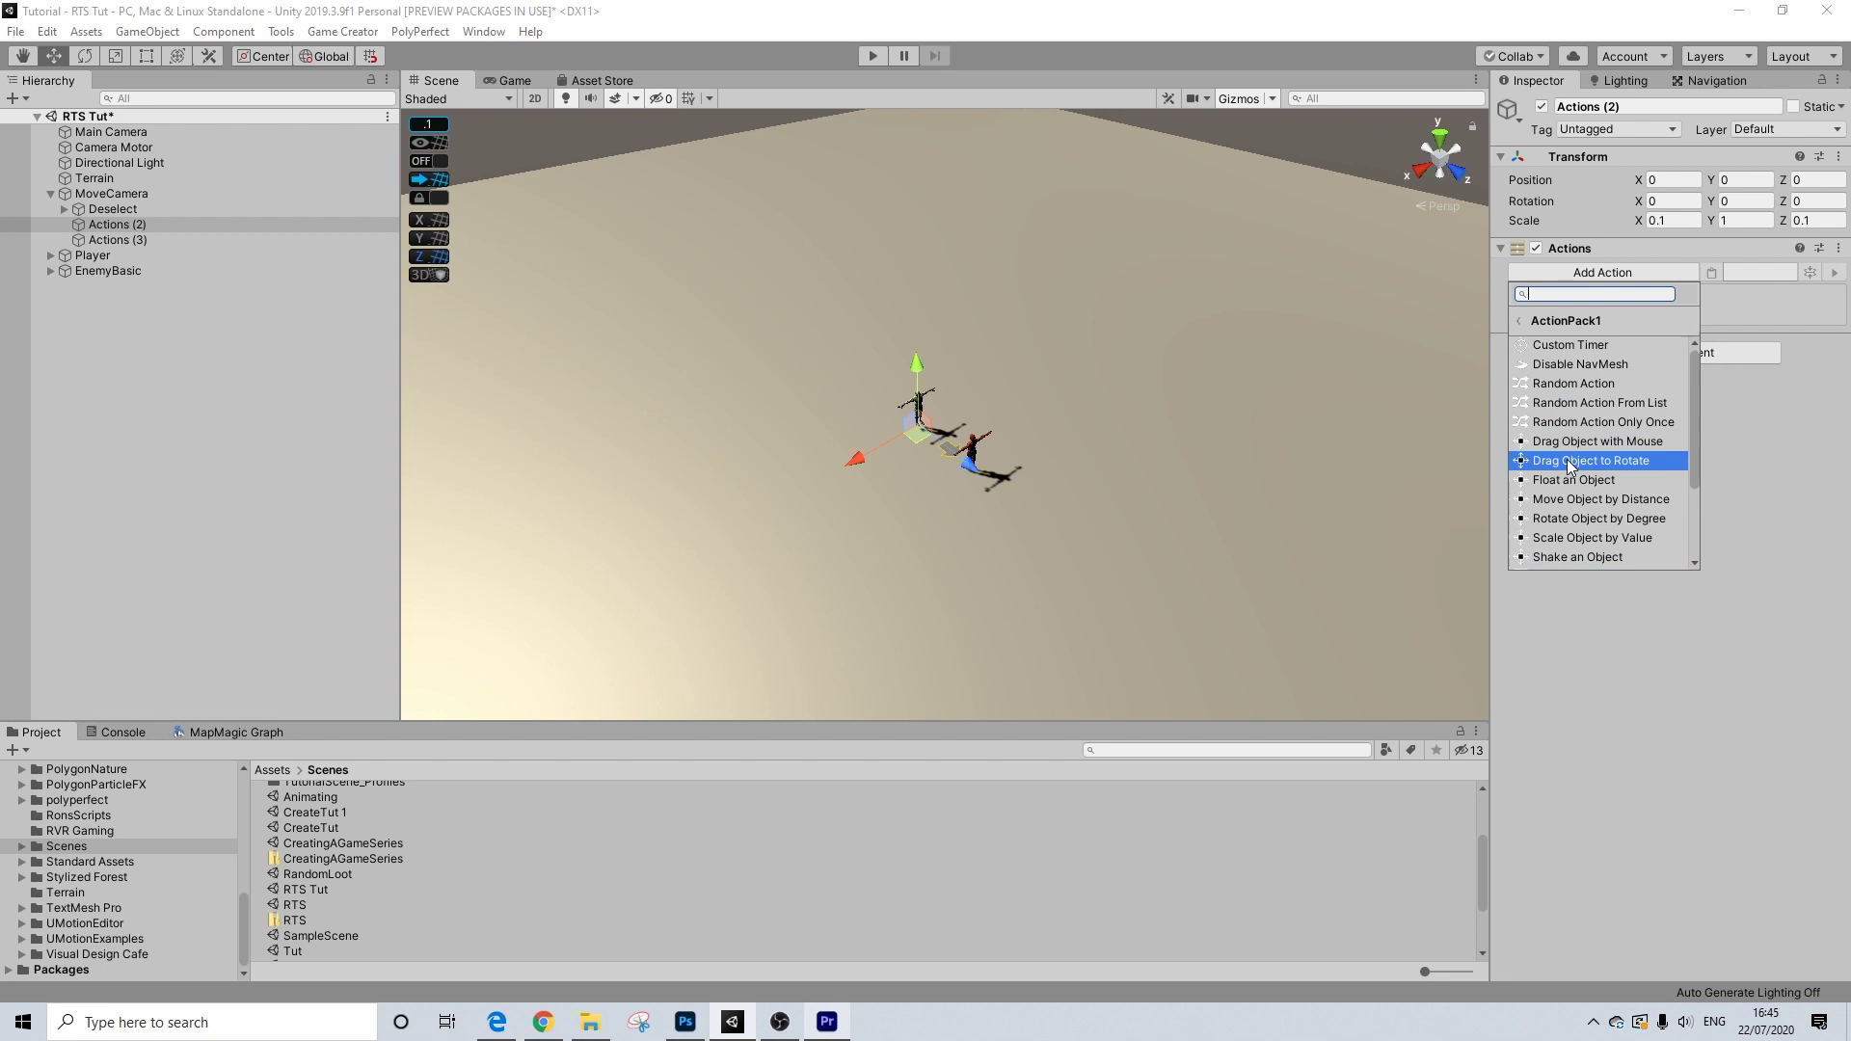
{"action": "left_click", "coordinate": [1570, 443]}
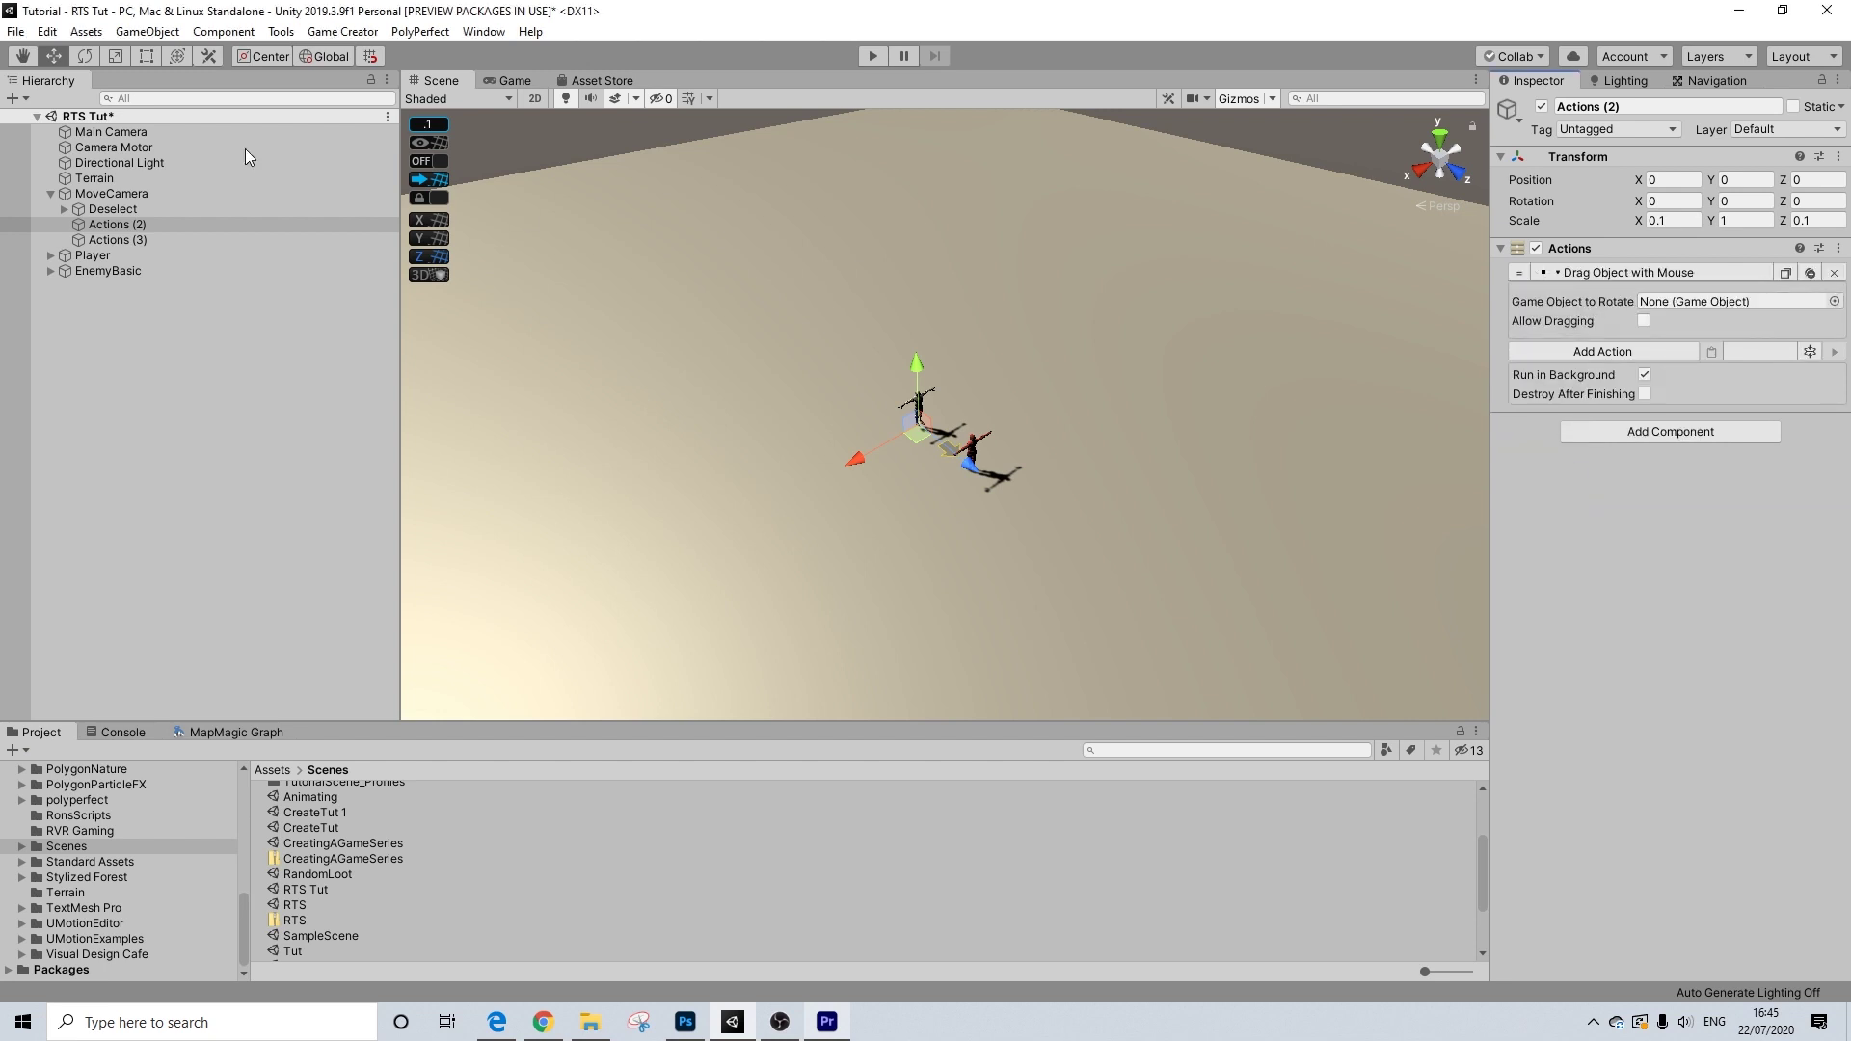
- Set MoveCamera as the dragged object, restricted to Y and Z, on mouse button 2
{"action": "left_click_drag", "start_coordinate": [100, 196], "coordinate": [1692, 299]}
{"action": "left_click", "coordinate": [1643, 321]}
{"action": "left_click", "coordinate": [1644, 348]}
{"action": "left_click", "coordinate": [1643, 386]}
{"action": "left_click", "coordinate": [1643, 406]}
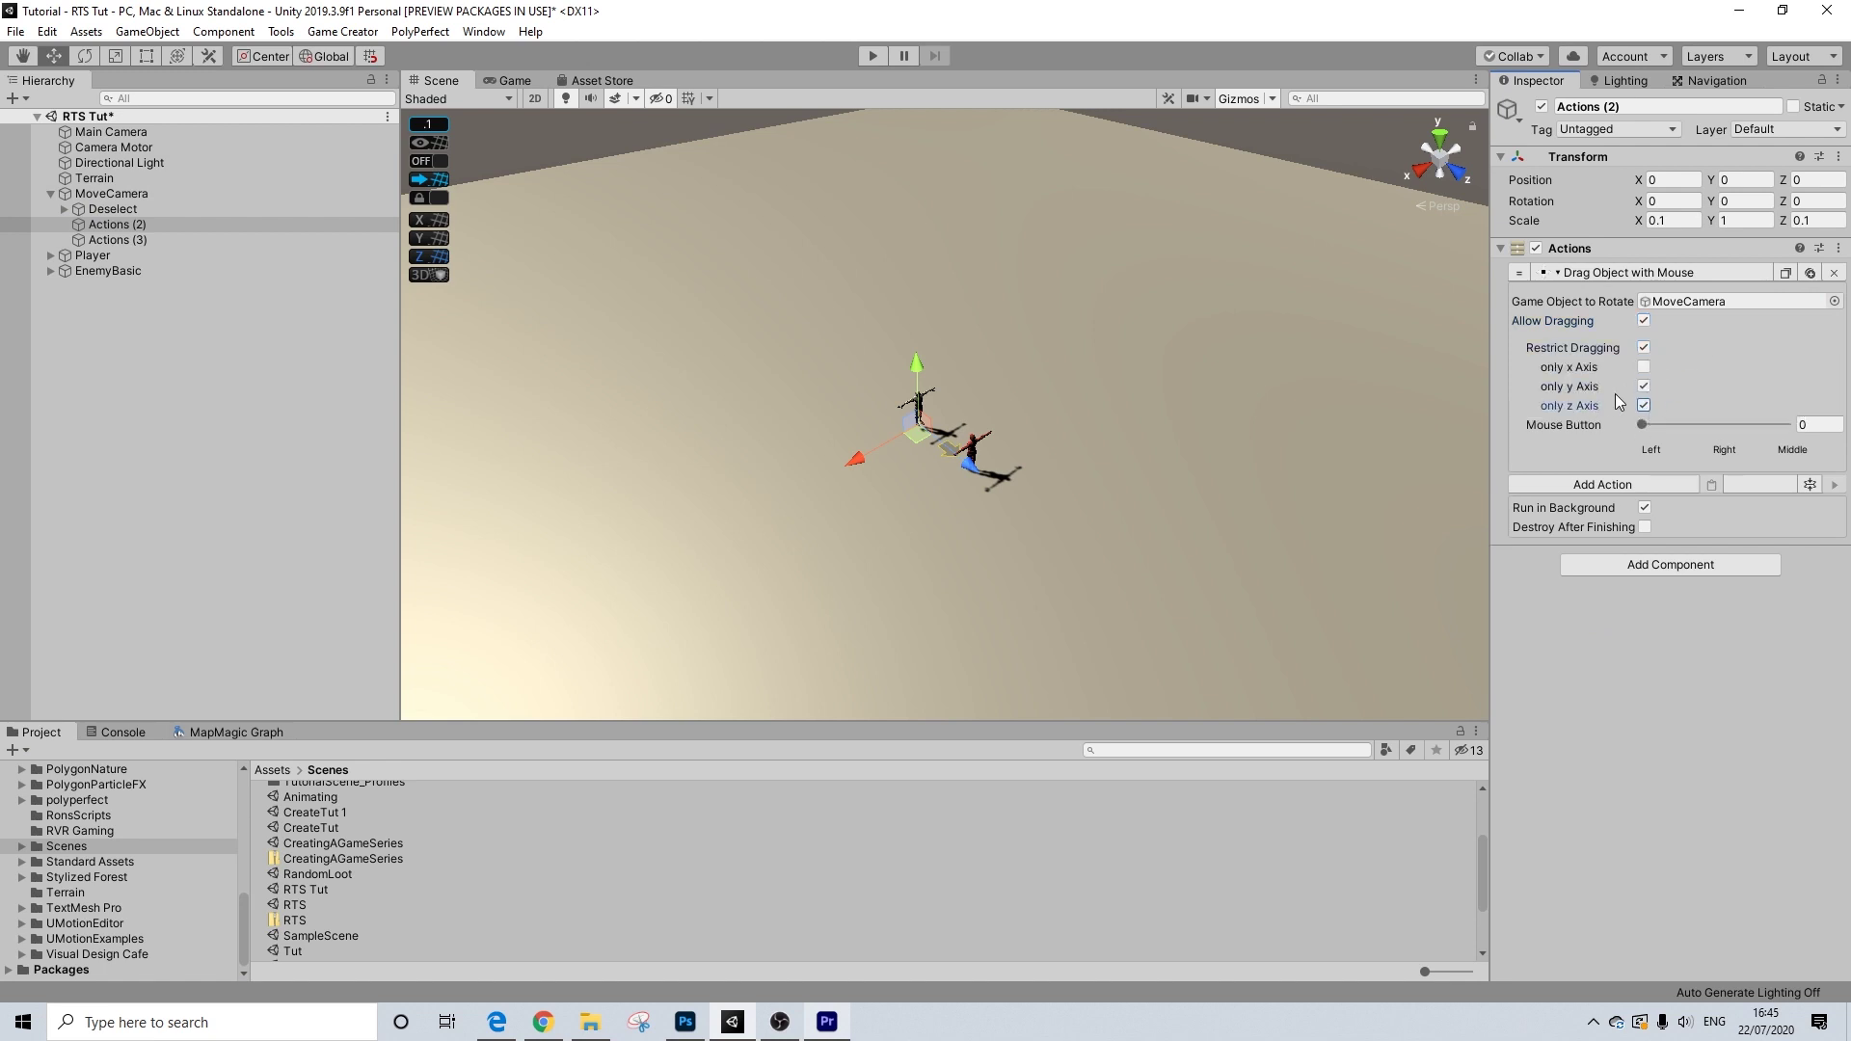
{"action": "left_click_drag", "start_coordinate": [1643, 425], "coordinate": [1786, 425]}
{"action": "left_click", "coordinate": [125, 194]}
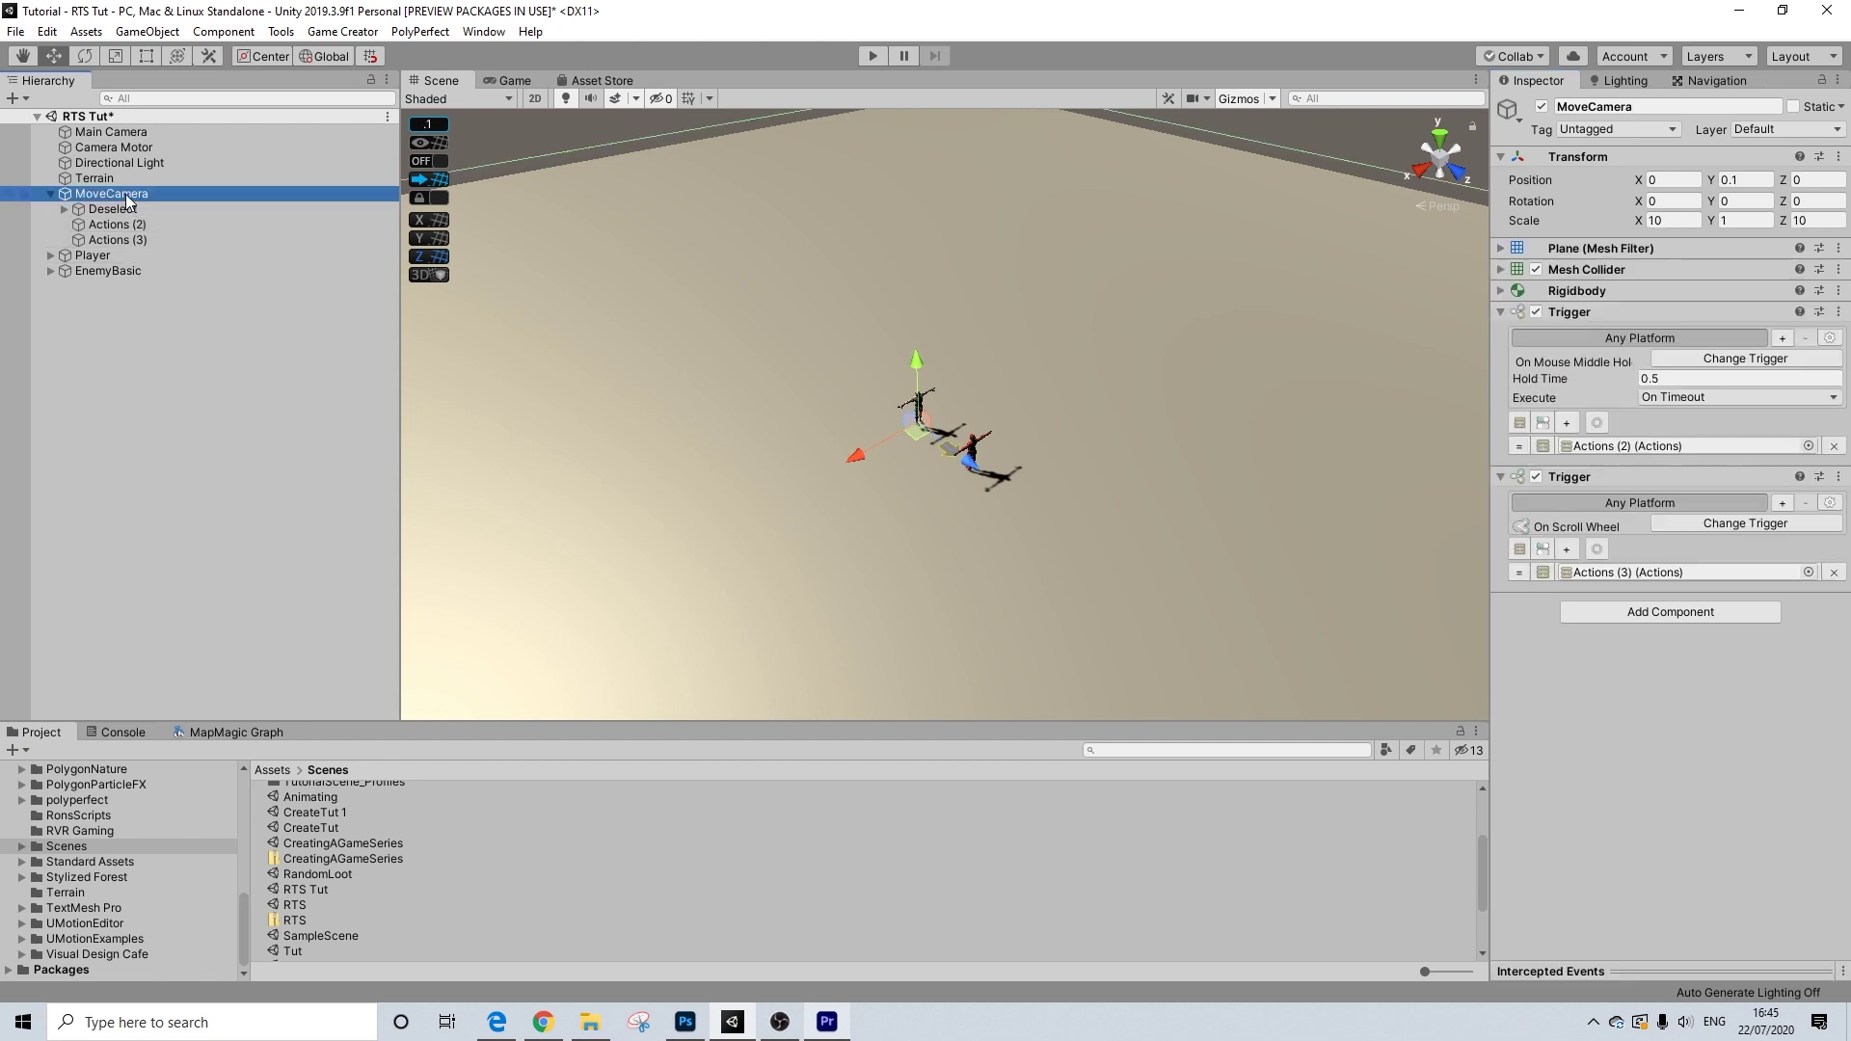
- Add an ActionPack2 FOV Follow Camera action to Actions (3) with scrollwheel sensitivity 5
{"action": "left_click", "coordinate": [115, 242]}
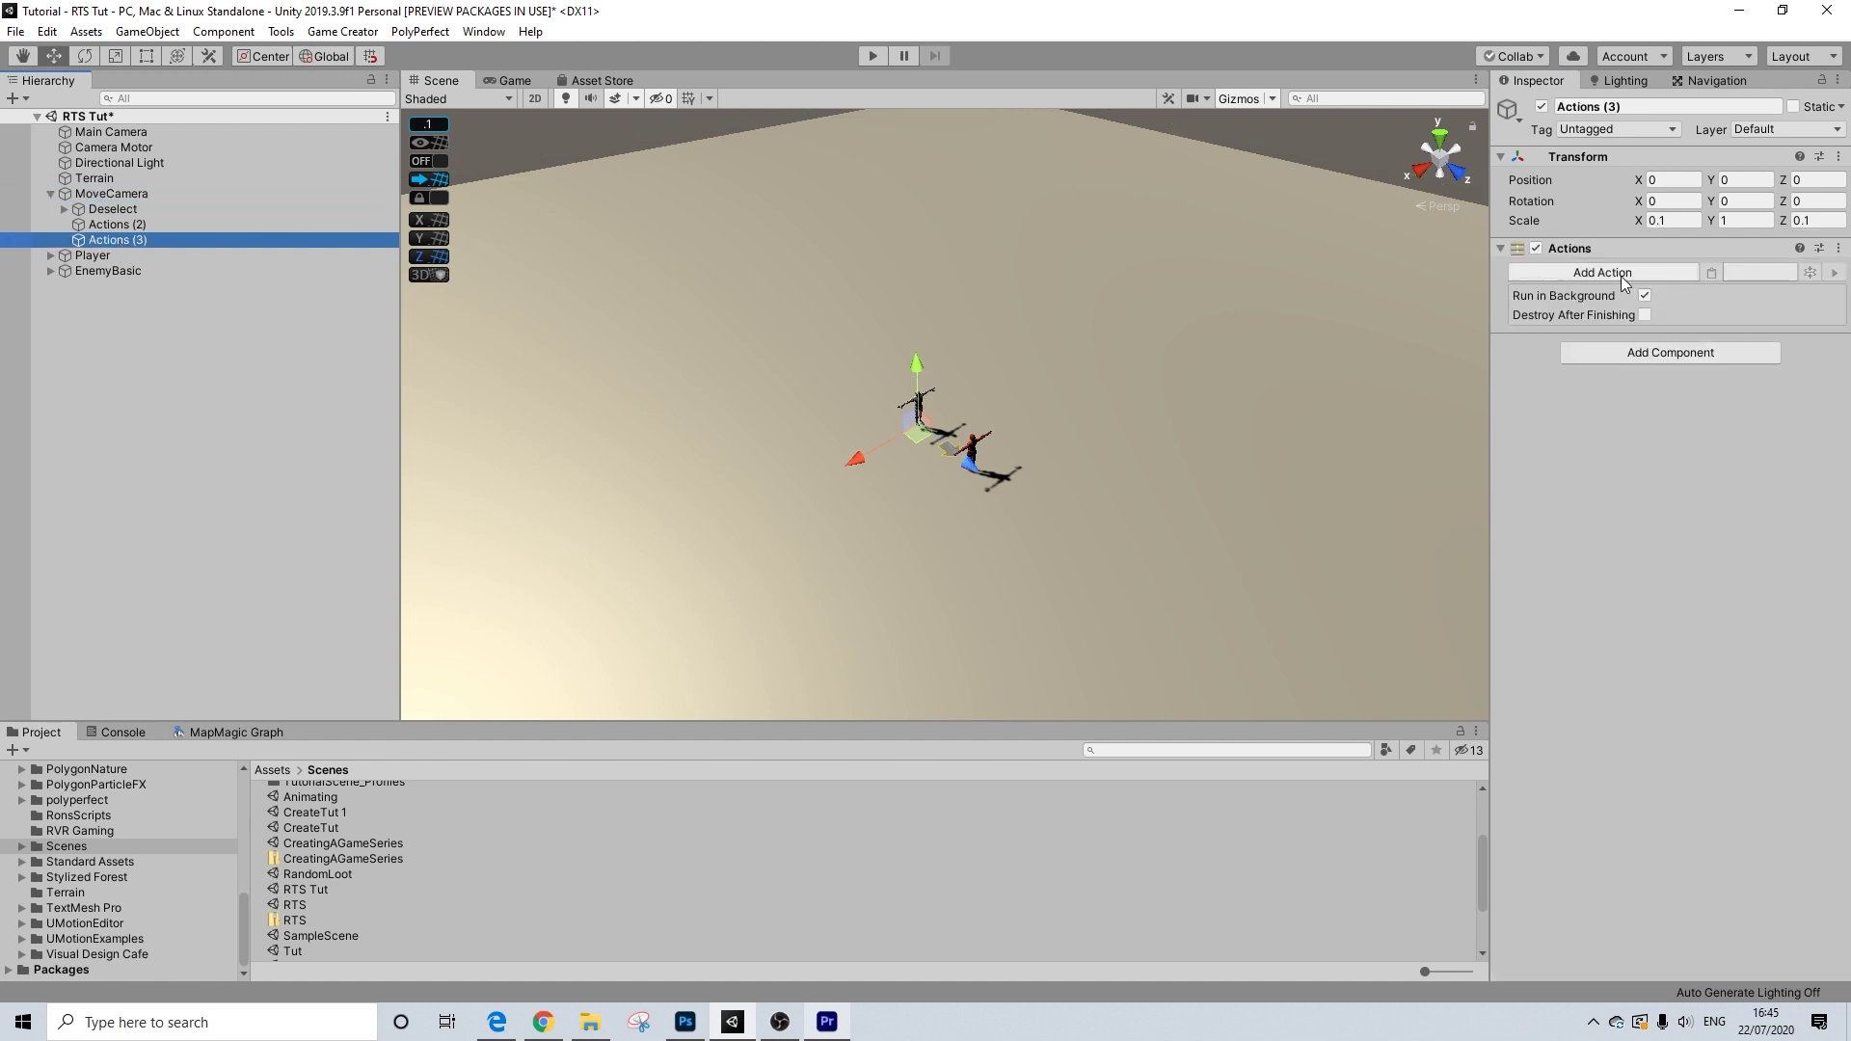
{"action": "left_click", "coordinate": [1622, 276]}
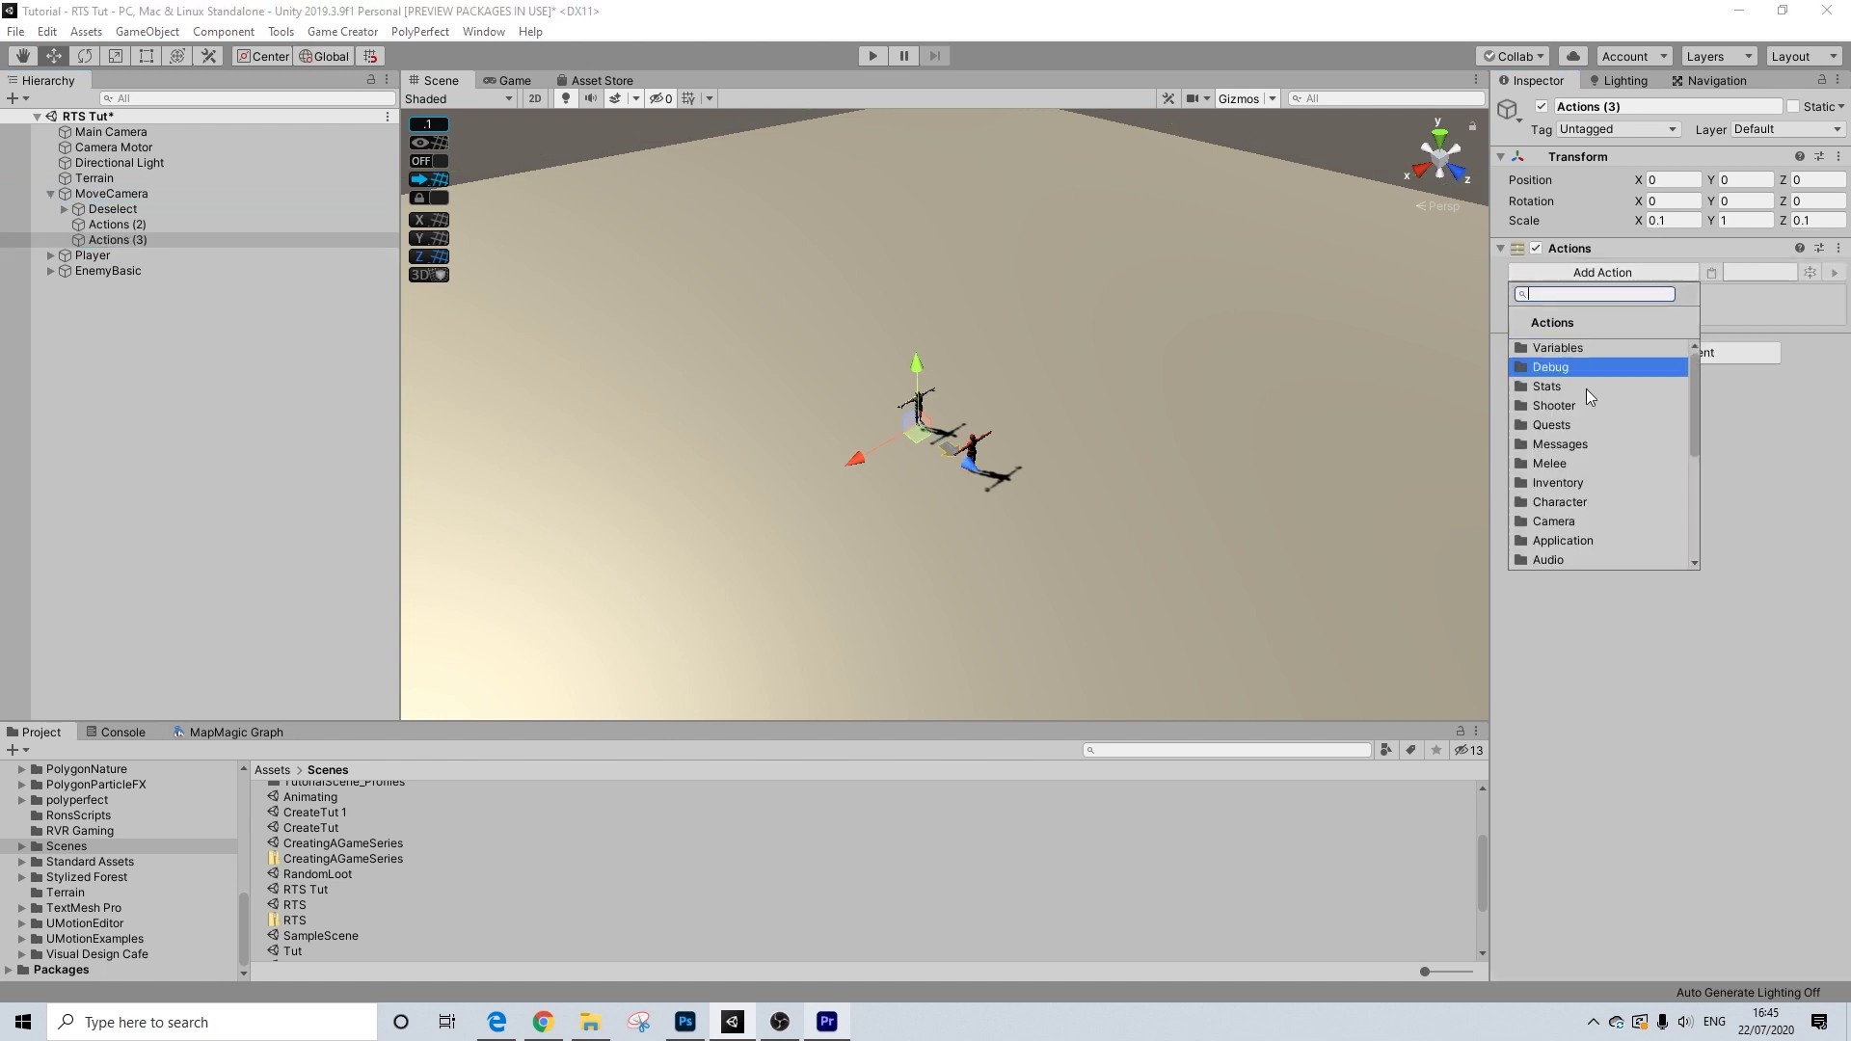
{"action": "scroll", "coordinate": [1581, 463], "scroll_direction": "down", "scroll_amount": 3}
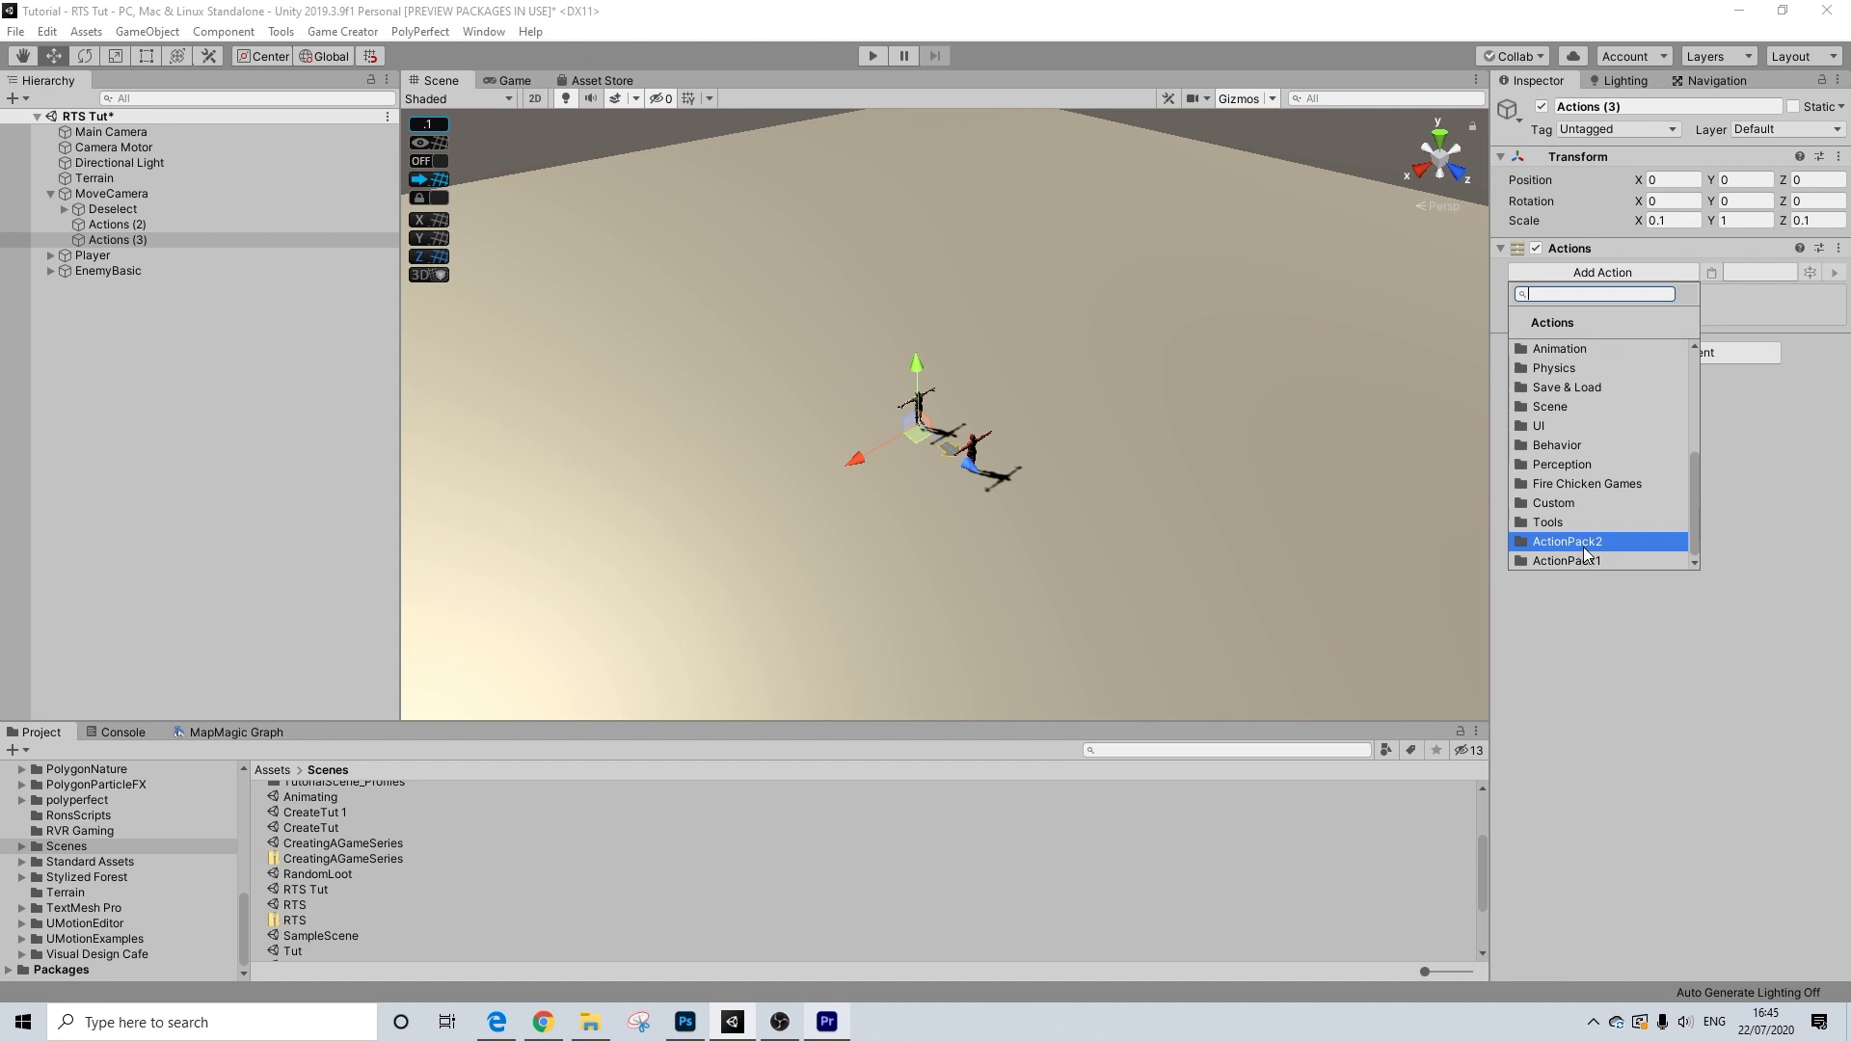
{"action": "left_click", "coordinate": [1583, 542]}
{"action": "scroll", "coordinate": [1573, 380], "scroll_direction": "up", "scroll_amount": 3}
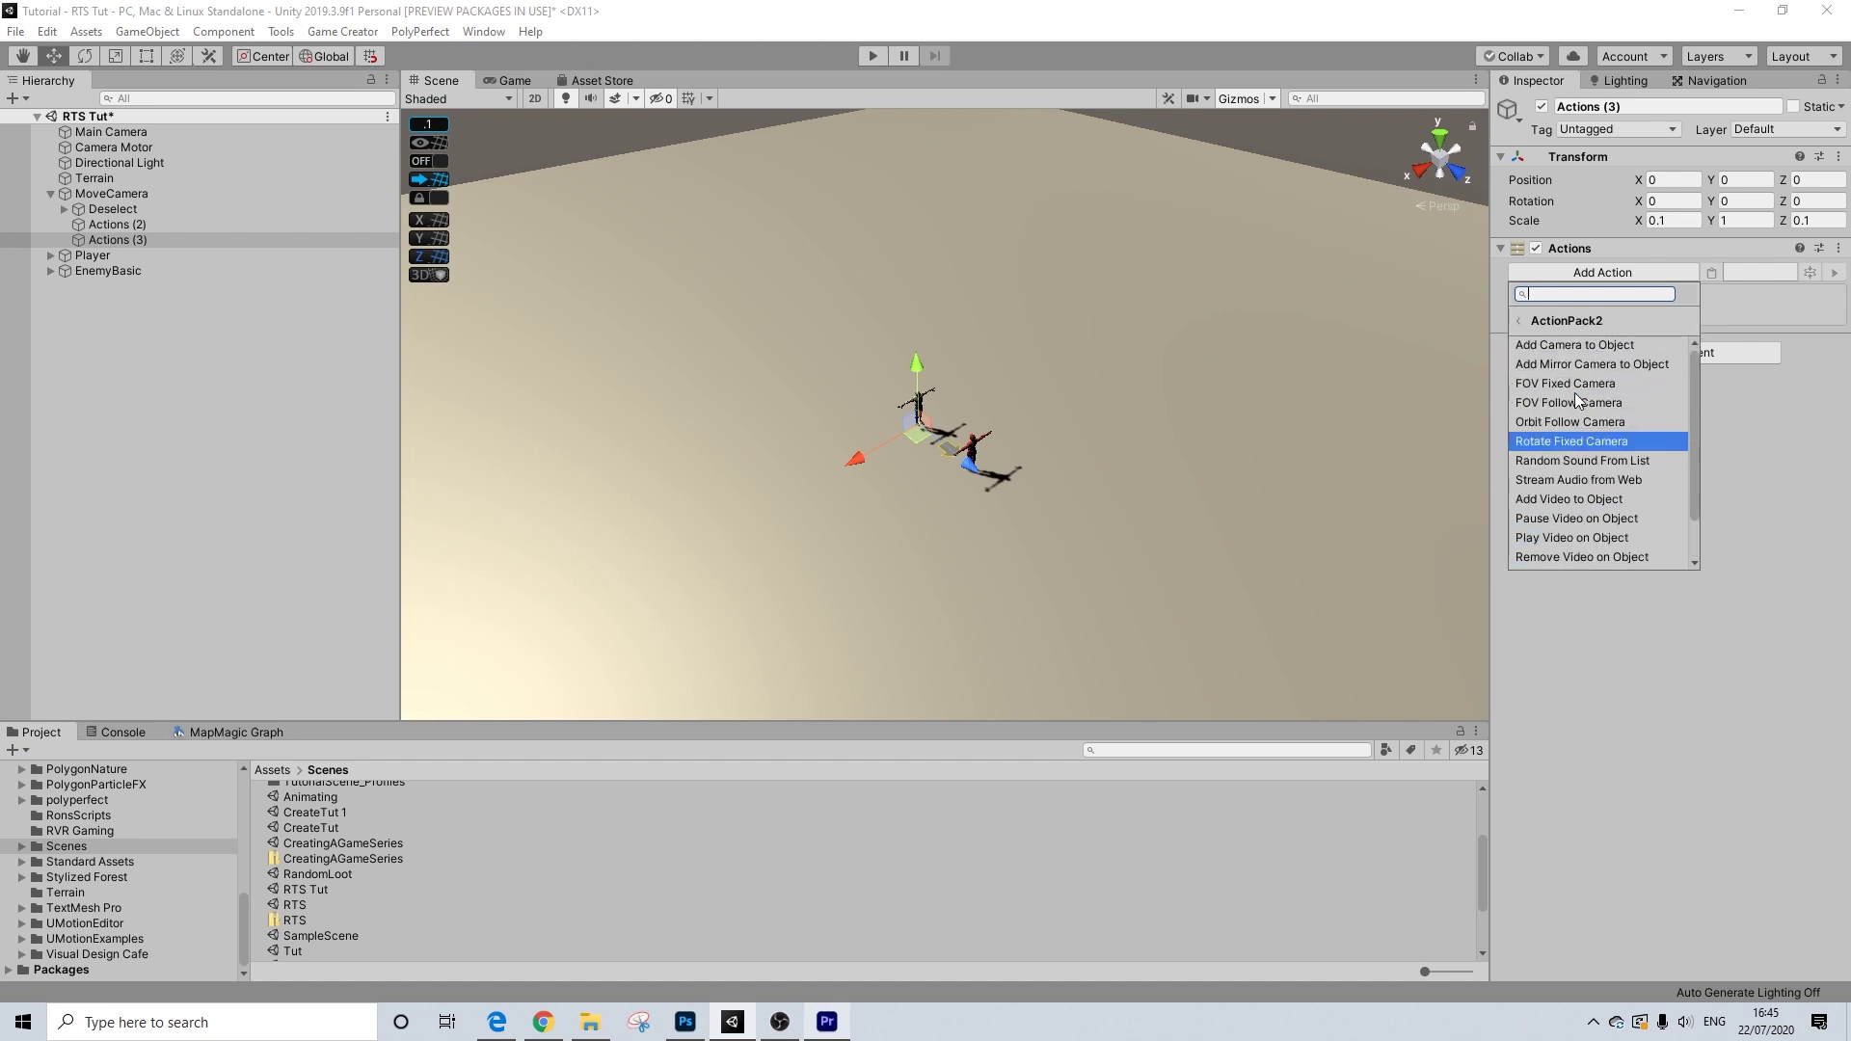
{"action": "left_click", "coordinate": [1554, 403]}
{"action": "type", "text": "5"}
{"action": "left_click", "coordinate": [1739, 448]}
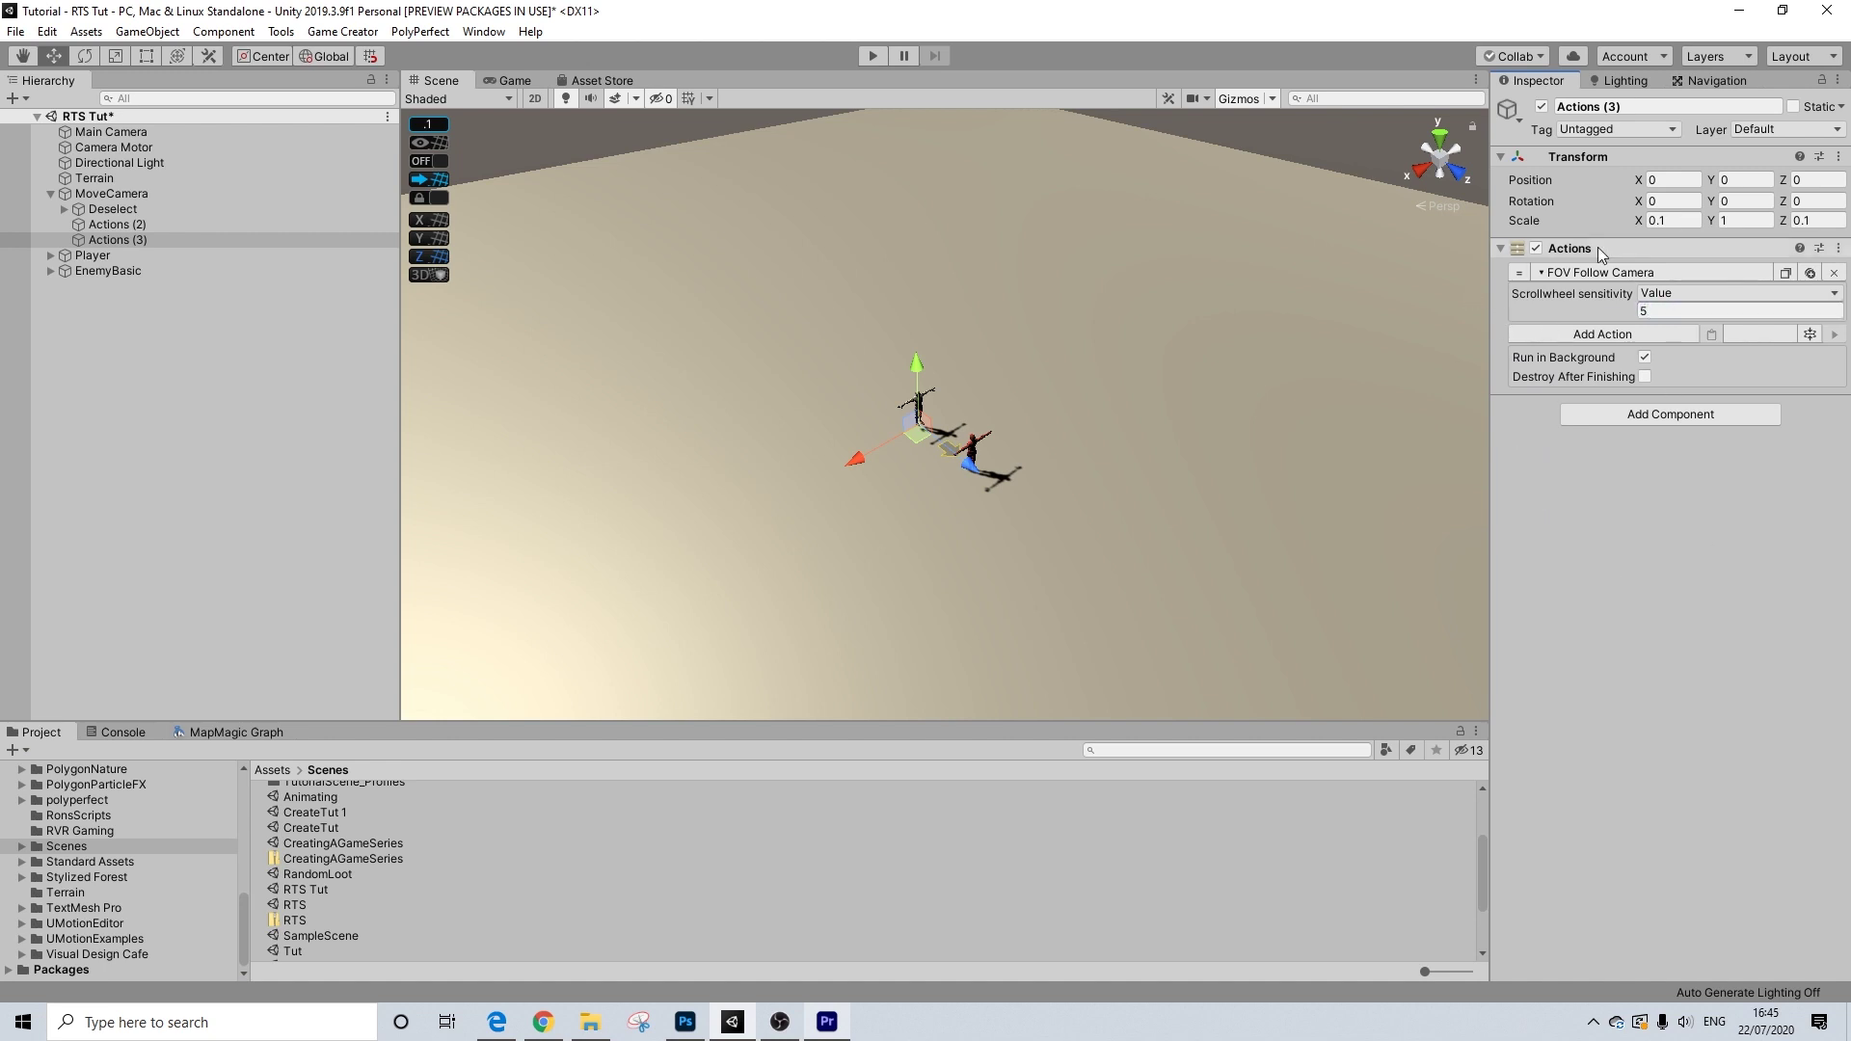
- Orbit and zoom the Scene view around the characters and terrain
{"action": "mouse_move", "coordinate": [1029, 405]}
{"action": "middle_mouse_down"}
{"action": "mouse_move", "coordinate": [895, 360]}
{"action": "mouse_move", "coordinate": [1053, 416]}
{"action": "middle_mouse_up"}
{"action": "scroll", "coordinate": [895, 360], "scroll_direction": "up", "scroll_amount": 5}
{"action": "scroll", "coordinate": [1052, 417], "scroll_direction": "down", "scroll_amount": 4}
{"action": "left_click_drag", "start_coordinate": [1036, 415], "coordinate": [1012, 392], "text": "alt"}
{"action": "scroll", "coordinate": [1012, 392], "scroll_direction": "up", "scroll_amount": 2}
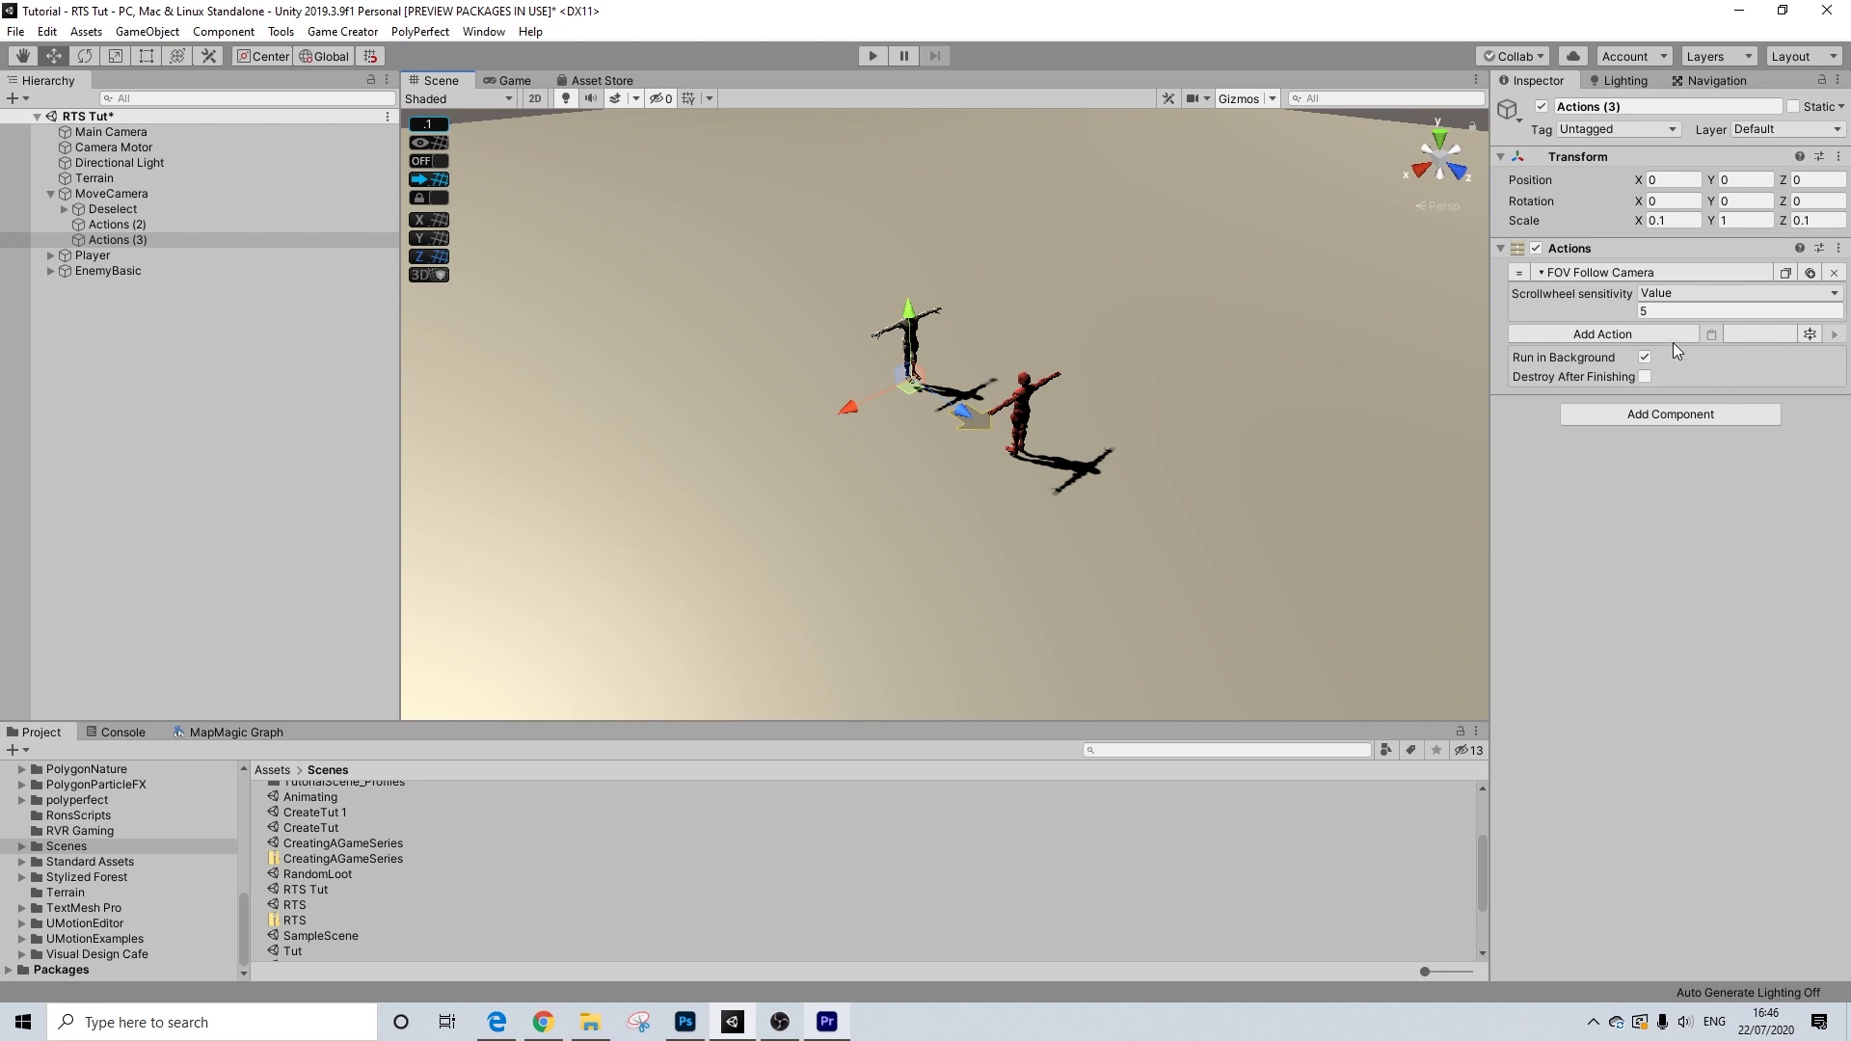
{"action": "left_click_drag", "start_coordinate": [1182, 333], "coordinate": [1119, 342], "text": "alt"}
{"action": "scroll", "coordinate": [1116, 376], "scroll_direction": "down", "scroll_amount": 3}
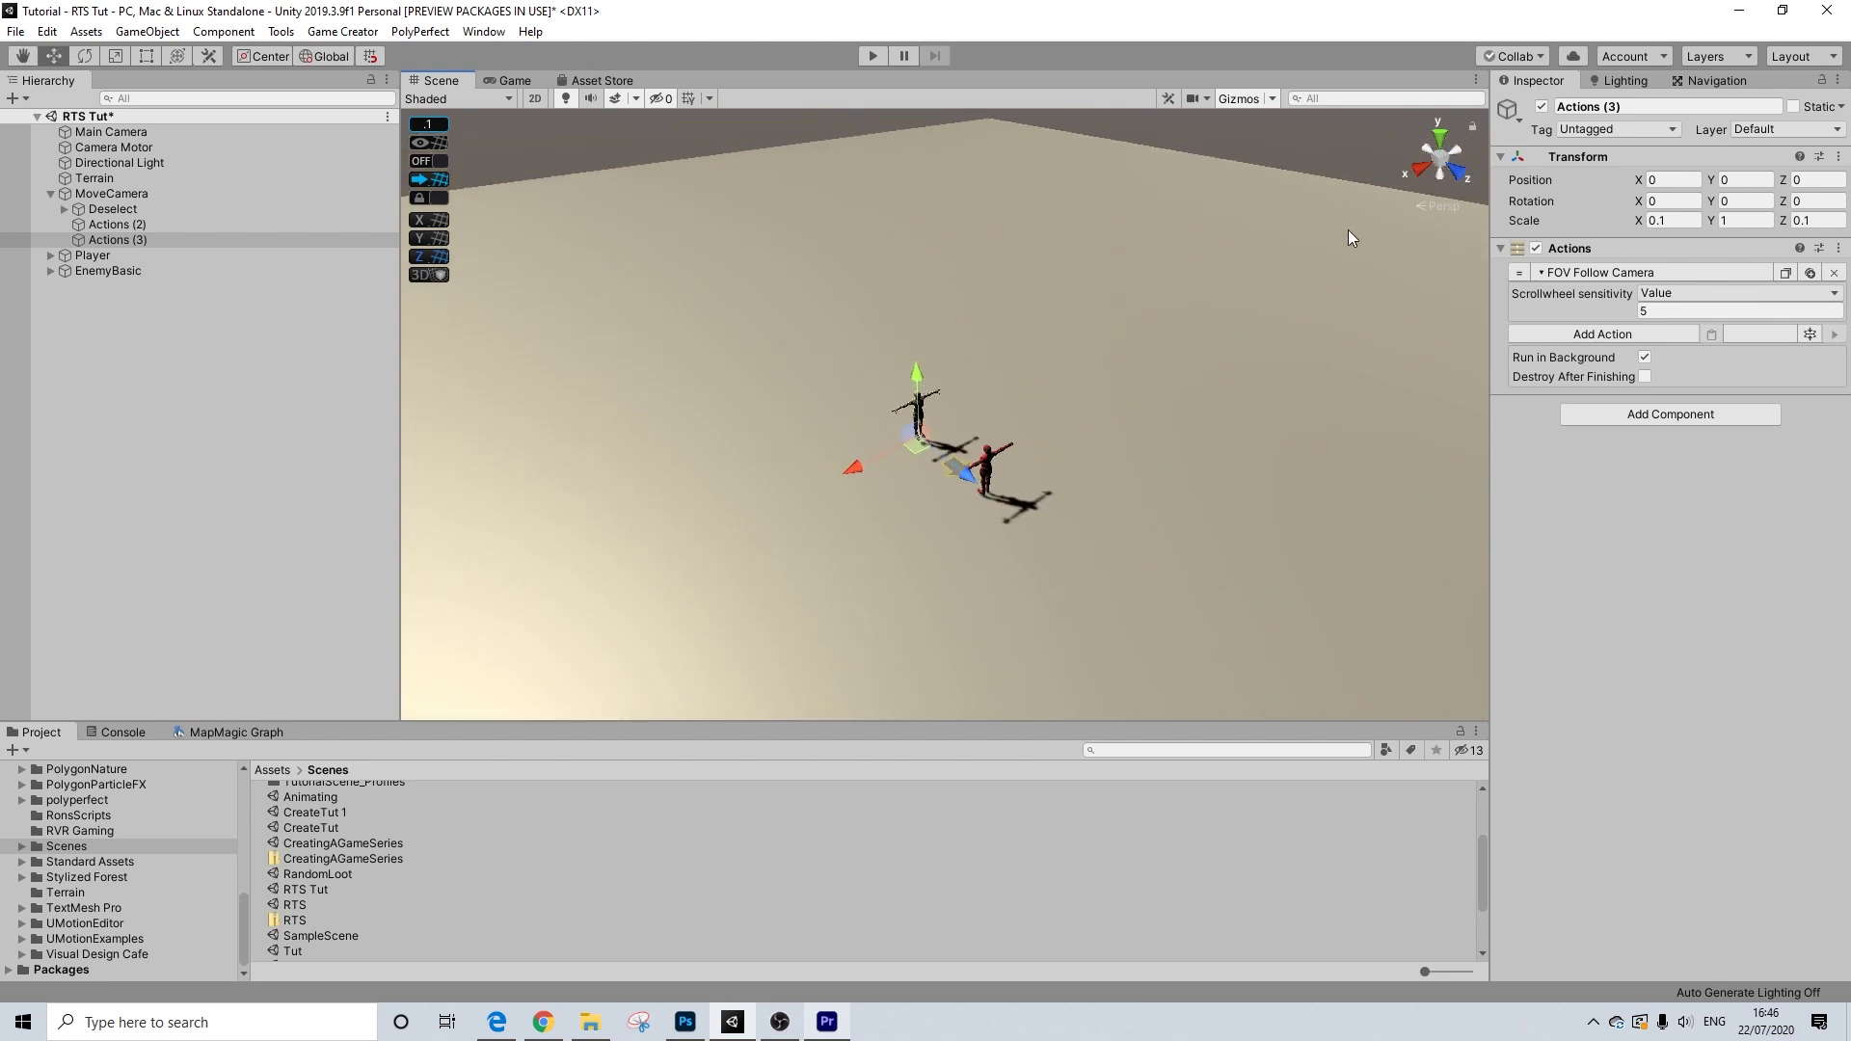
{"action": "left_click", "coordinate": [1327, 168]}
{"action": "left_click_drag", "start_coordinate": [983, 343], "coordinate": [985, 482], "text": "alt"}
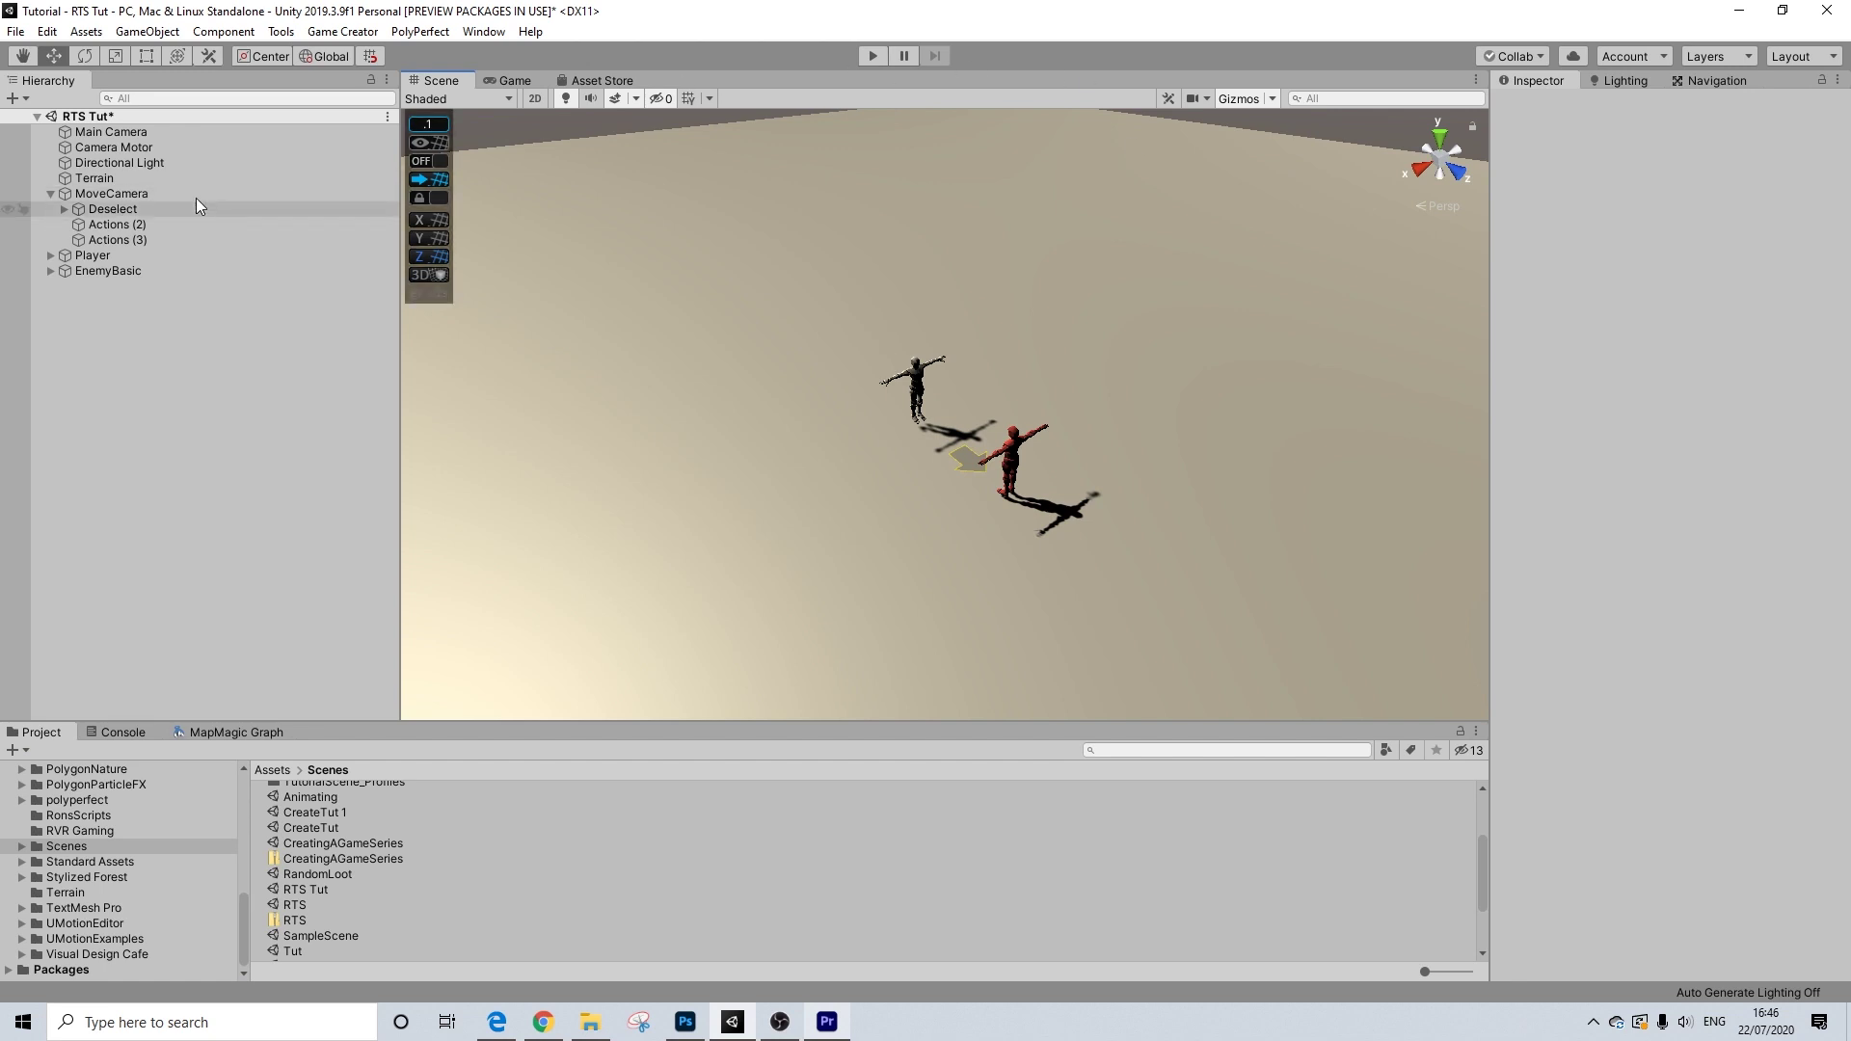
- Set the Main Camera's Camera Motor anchor to MoveCamera and Look At to MoveCamera's Transform
{"action": "left_click", "coordinate": [110, 194]}
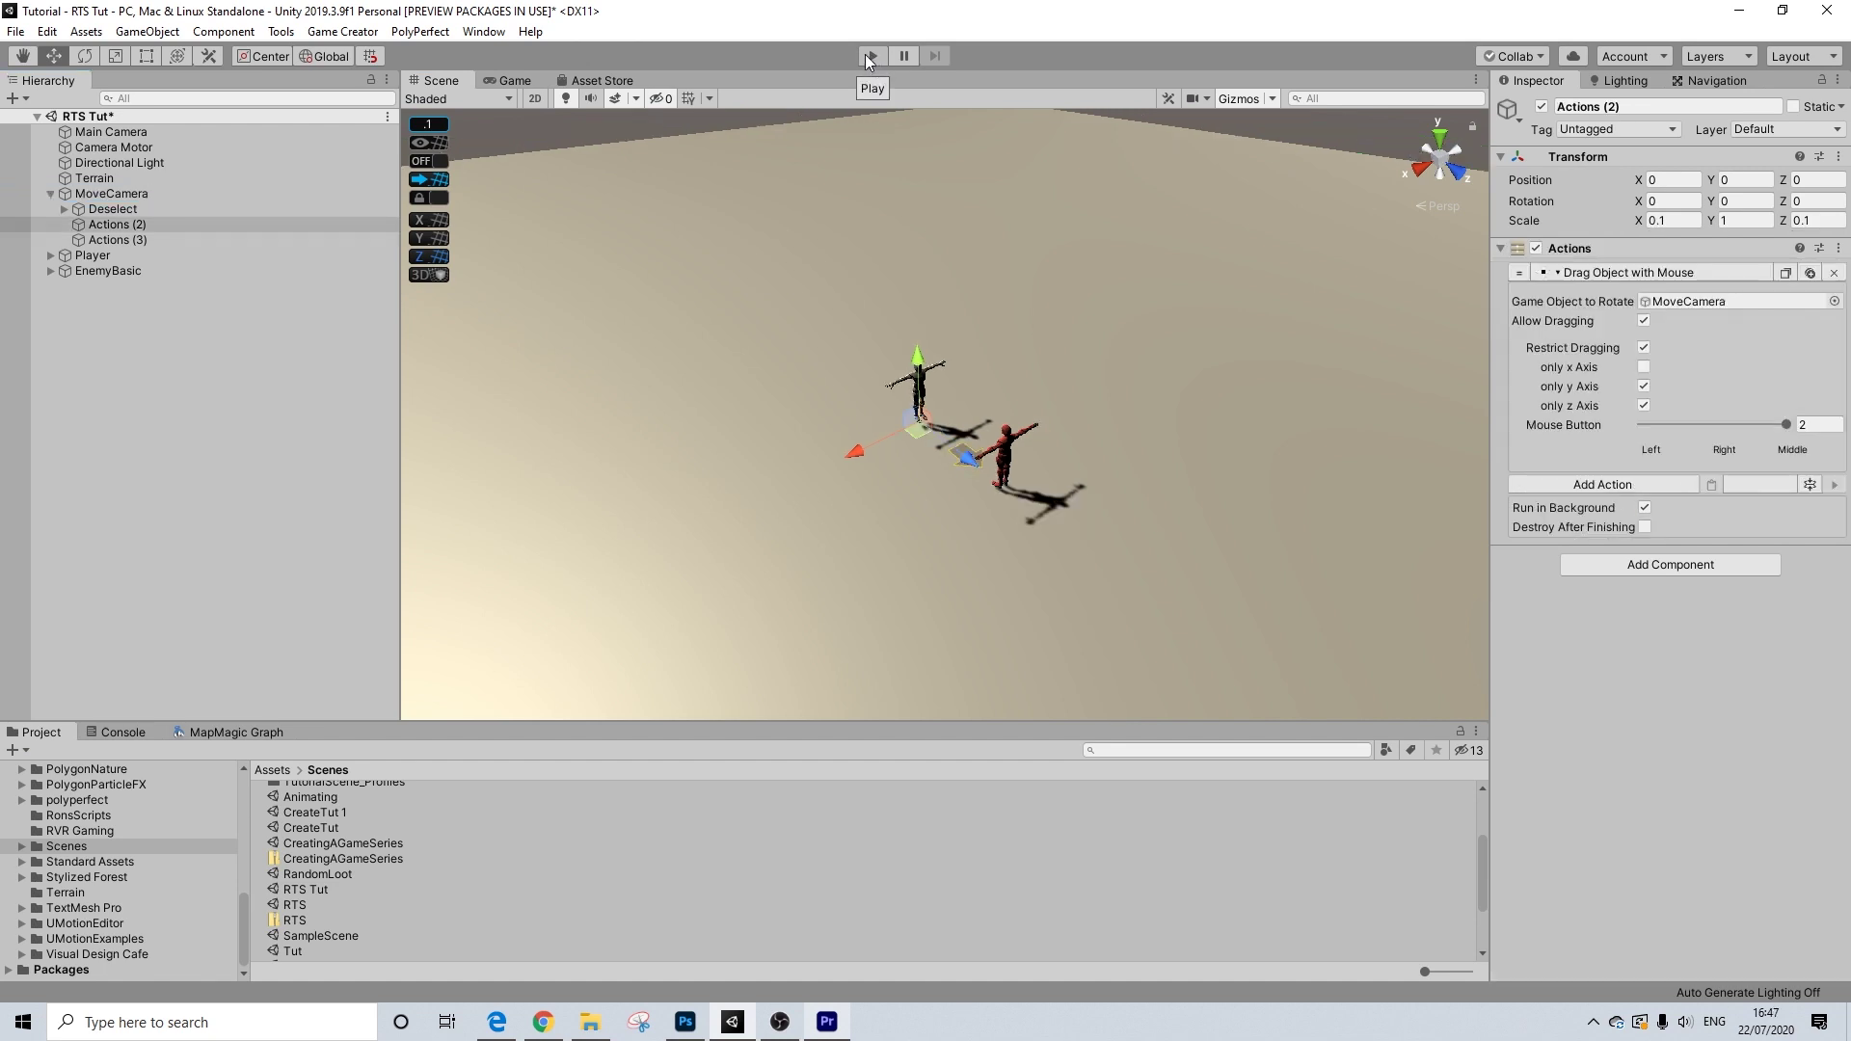
{"action": "left_click", "coordinate": [154, 132]}
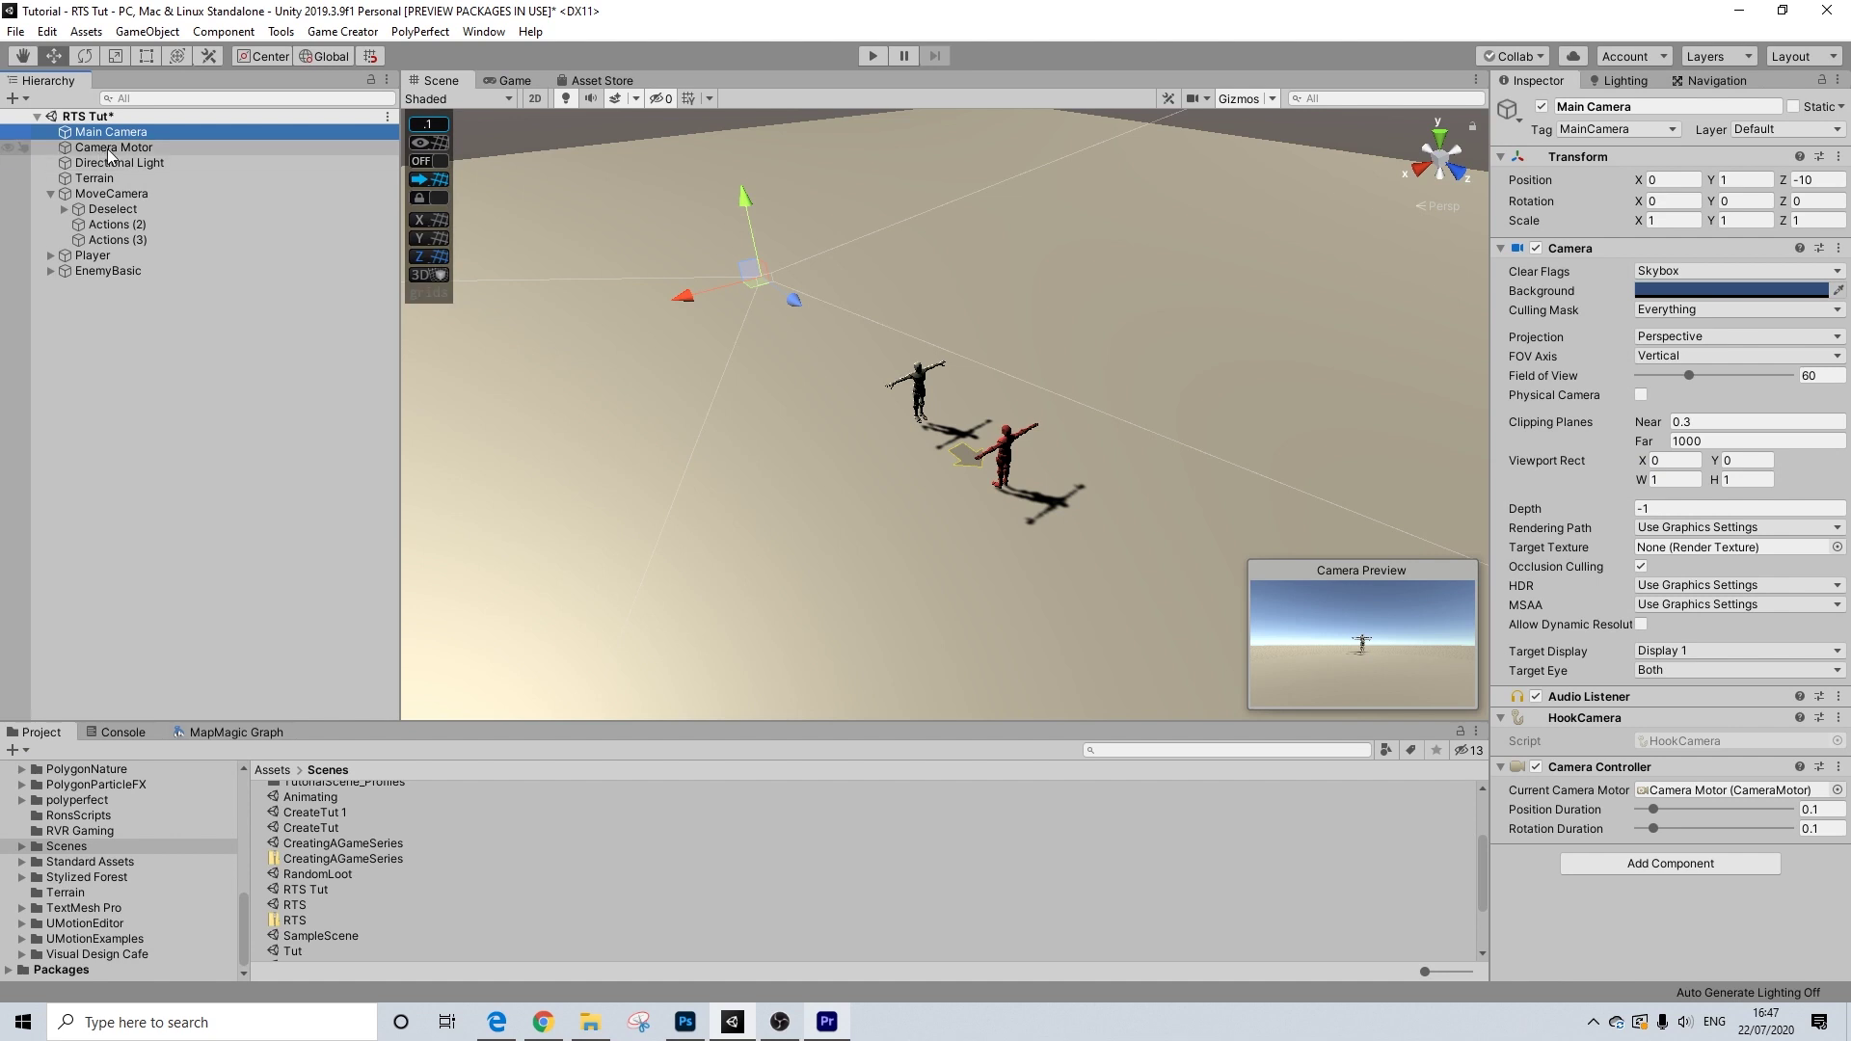
{"action": "left_click", "coordinate": [113, 150]}
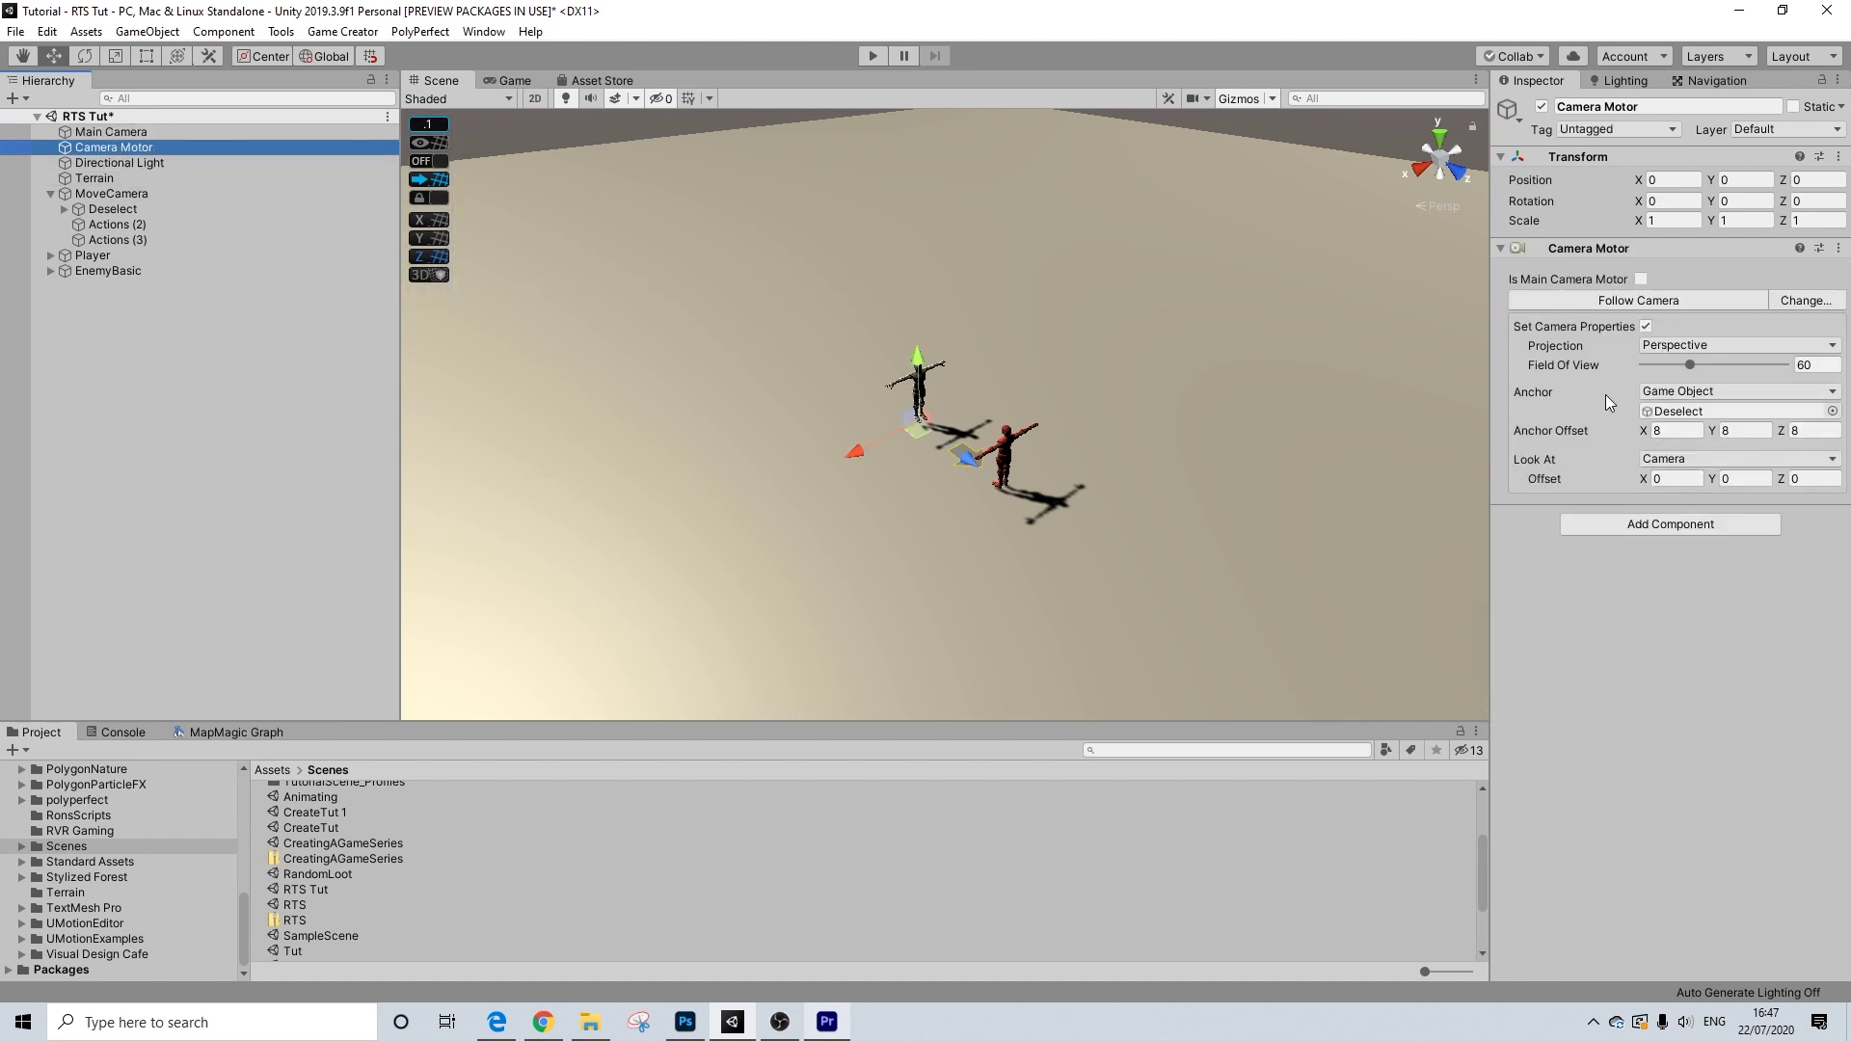
{"action": "mouse_move", "coordinate": [1678, 417]}
{"action": "left_mouse_down"}
{"action": "mouse_move", "coordinate": [144, 154]}
{"action": "mouse_move", "coordinate": [145, 207]}
{"action": "mouse_move", "coordinate": [1708, 391]}
{"action": "mouse_move", "coordinate": [1708, 411]}
{"action": "left_mouse_up"}
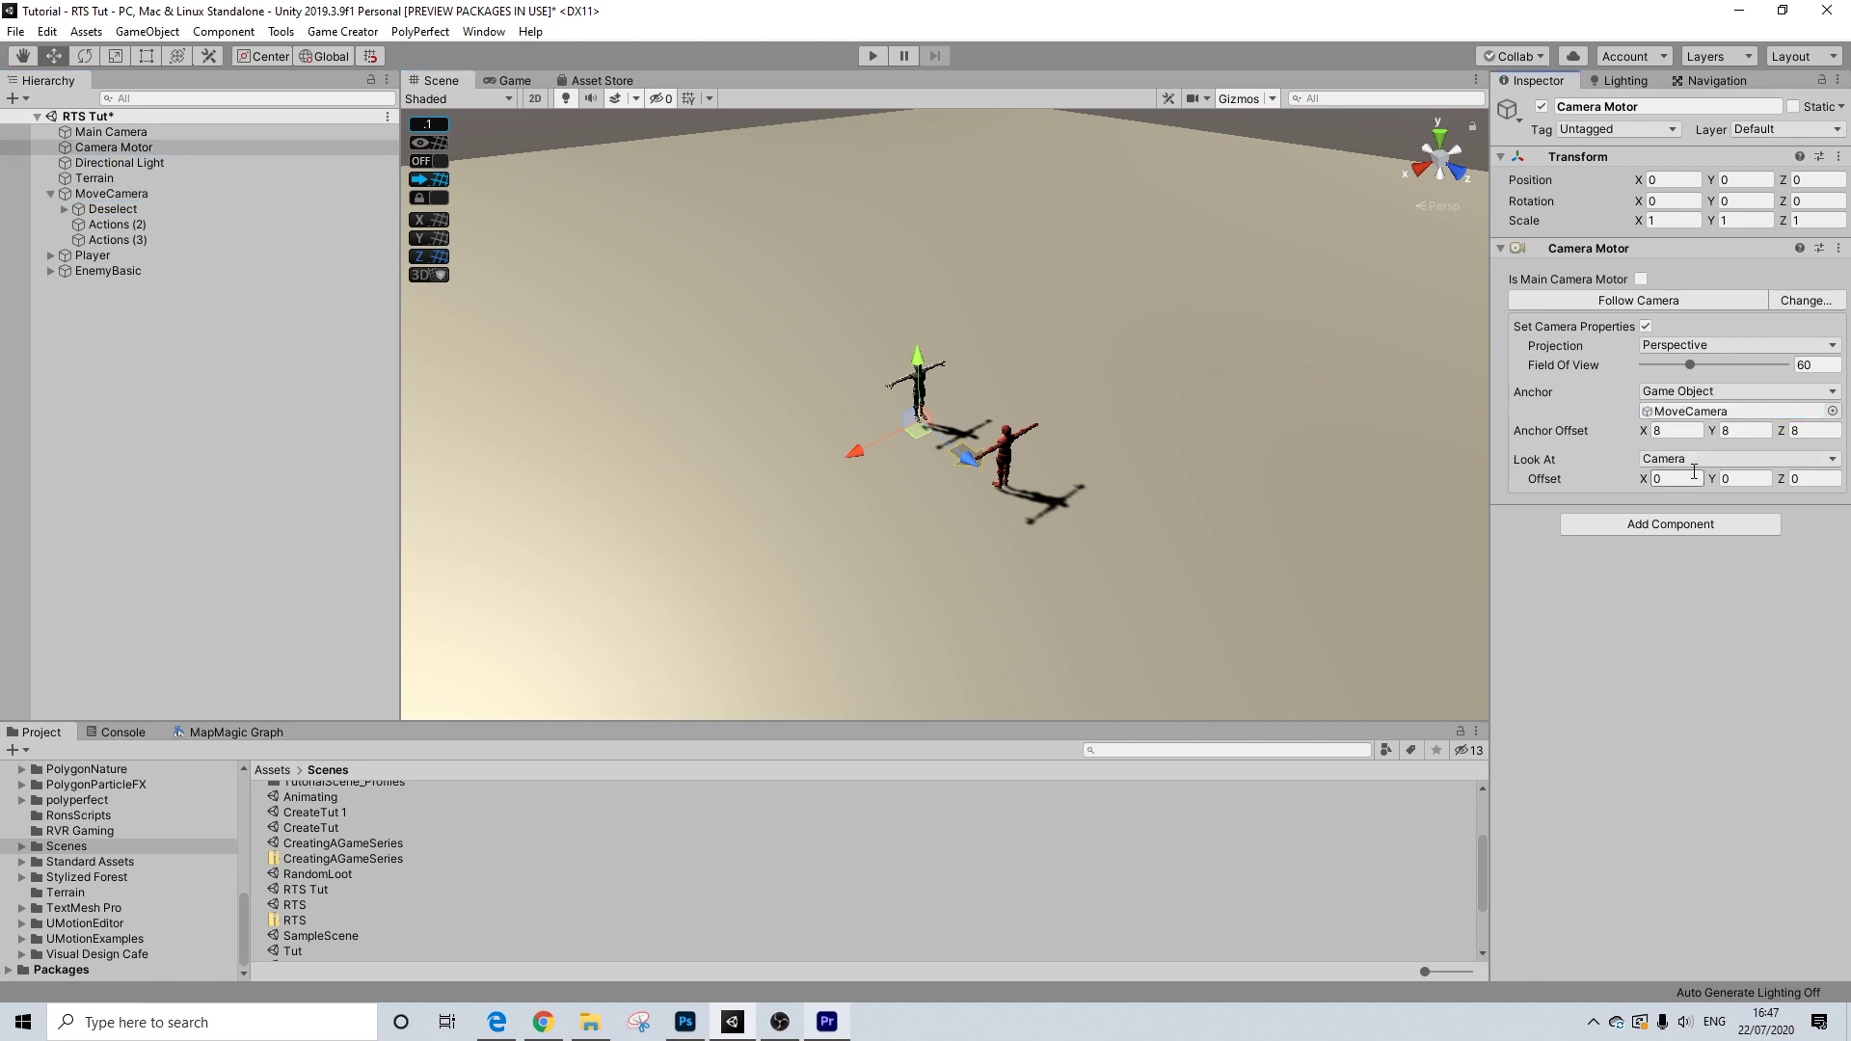
{"action": "left_click", "coordinate": [1687, 460]}
{"action": "left_click", "coordinate": [1697, 544]}
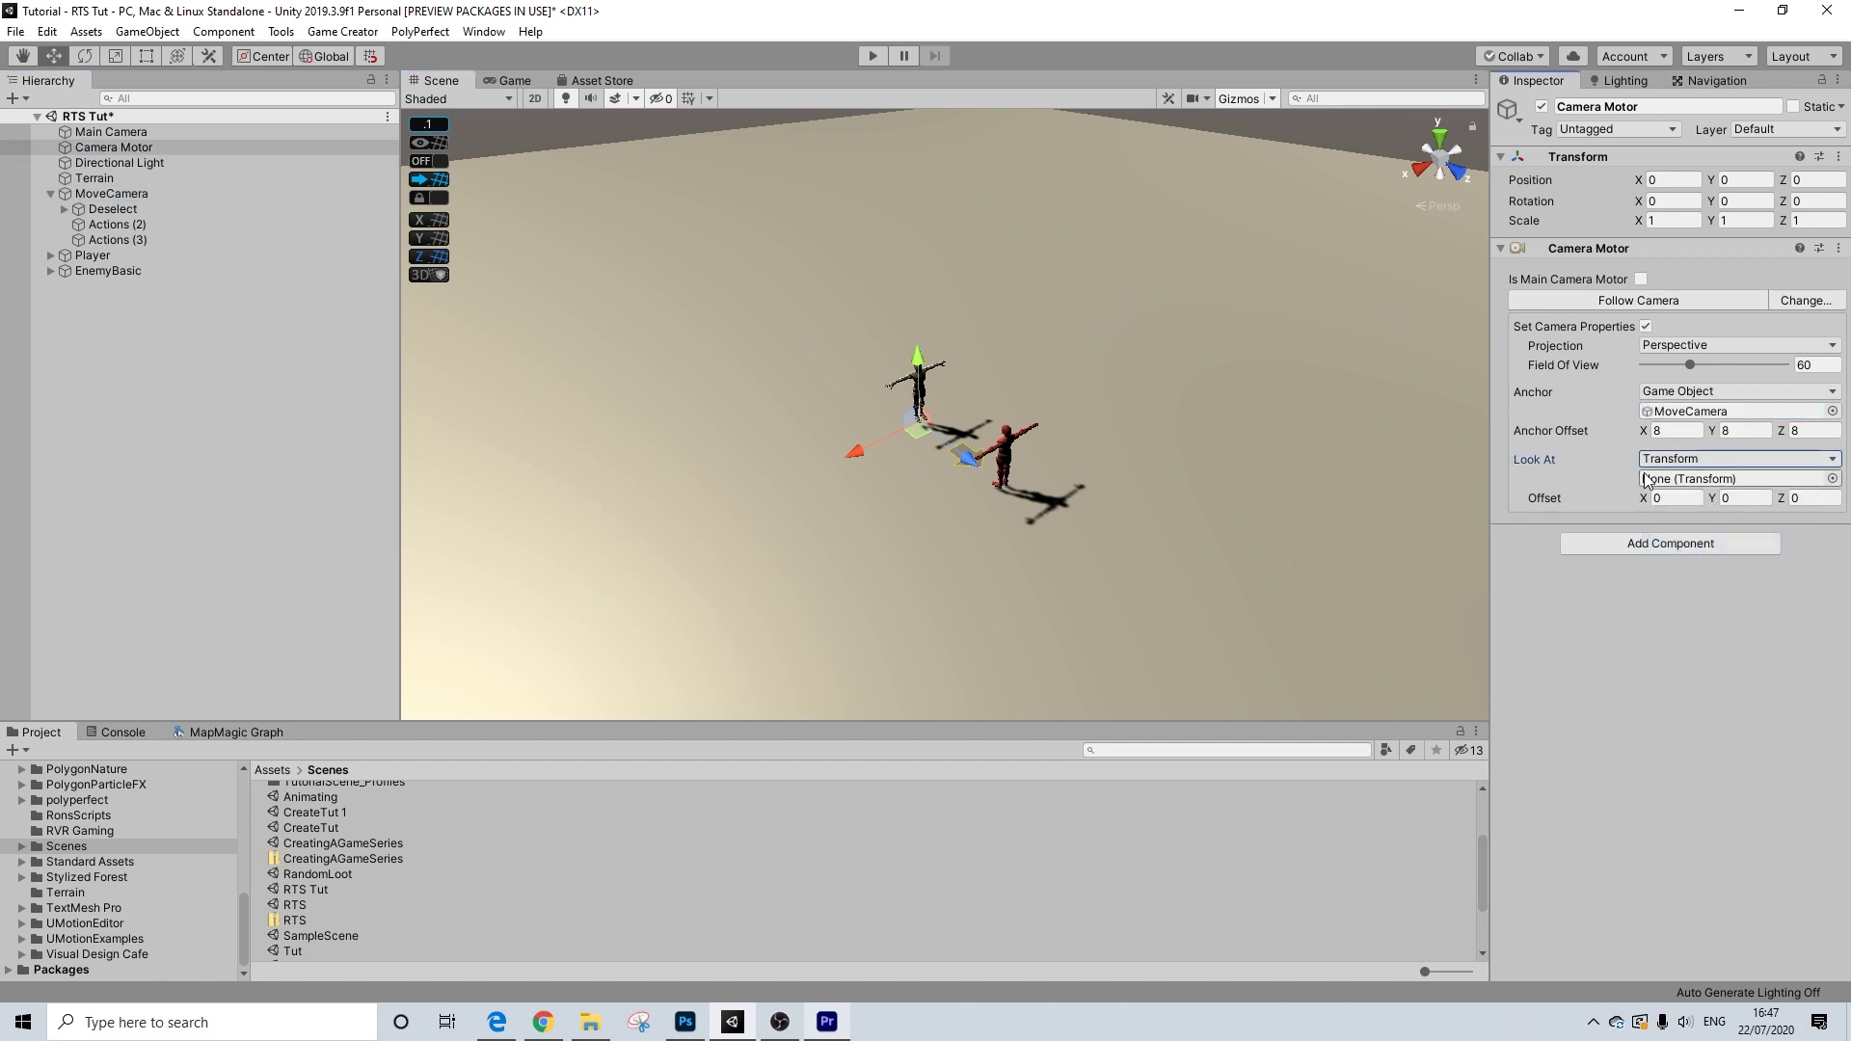
{"action": "left_click_drag", "start_coordinate": [110, 198], "coordinate": [1672, 487]}
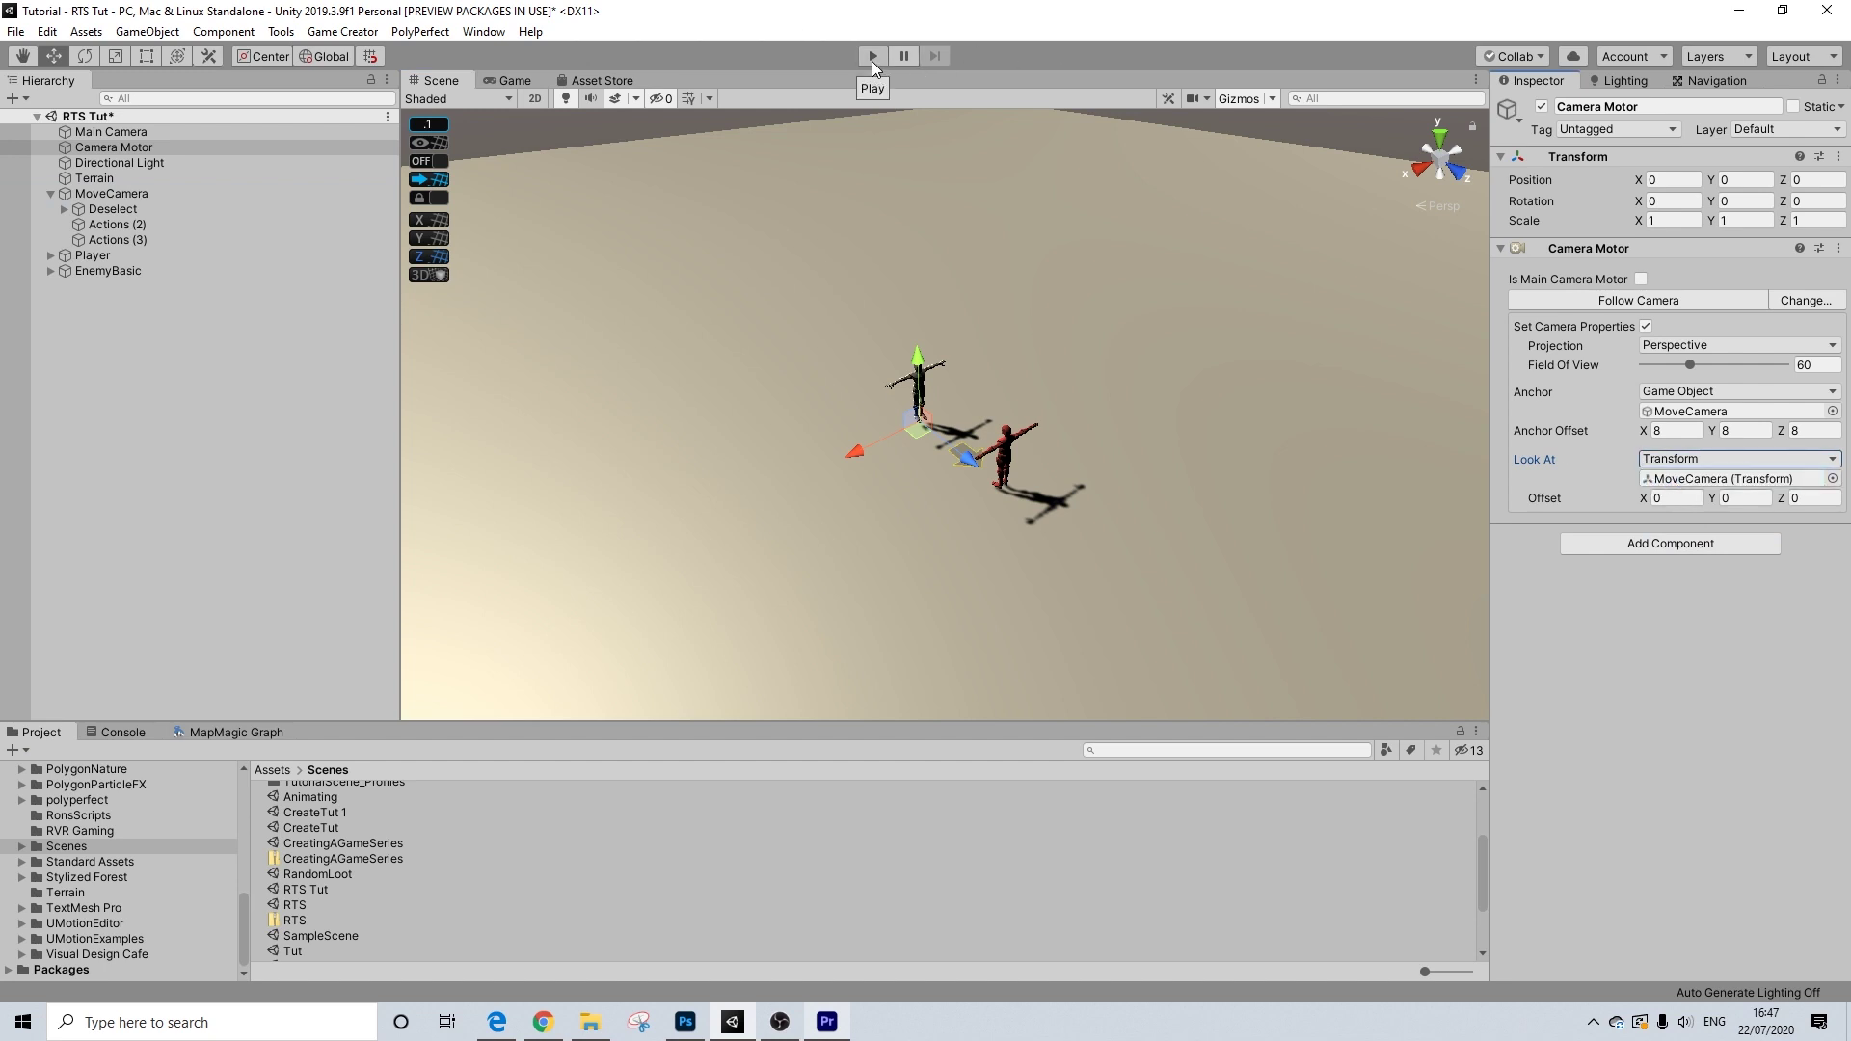
- Enter Play mode, then locate and select MoveCamera in the Scene view to inspect its triggers
{"action": "left_click", "coordinate": [872, 62]}
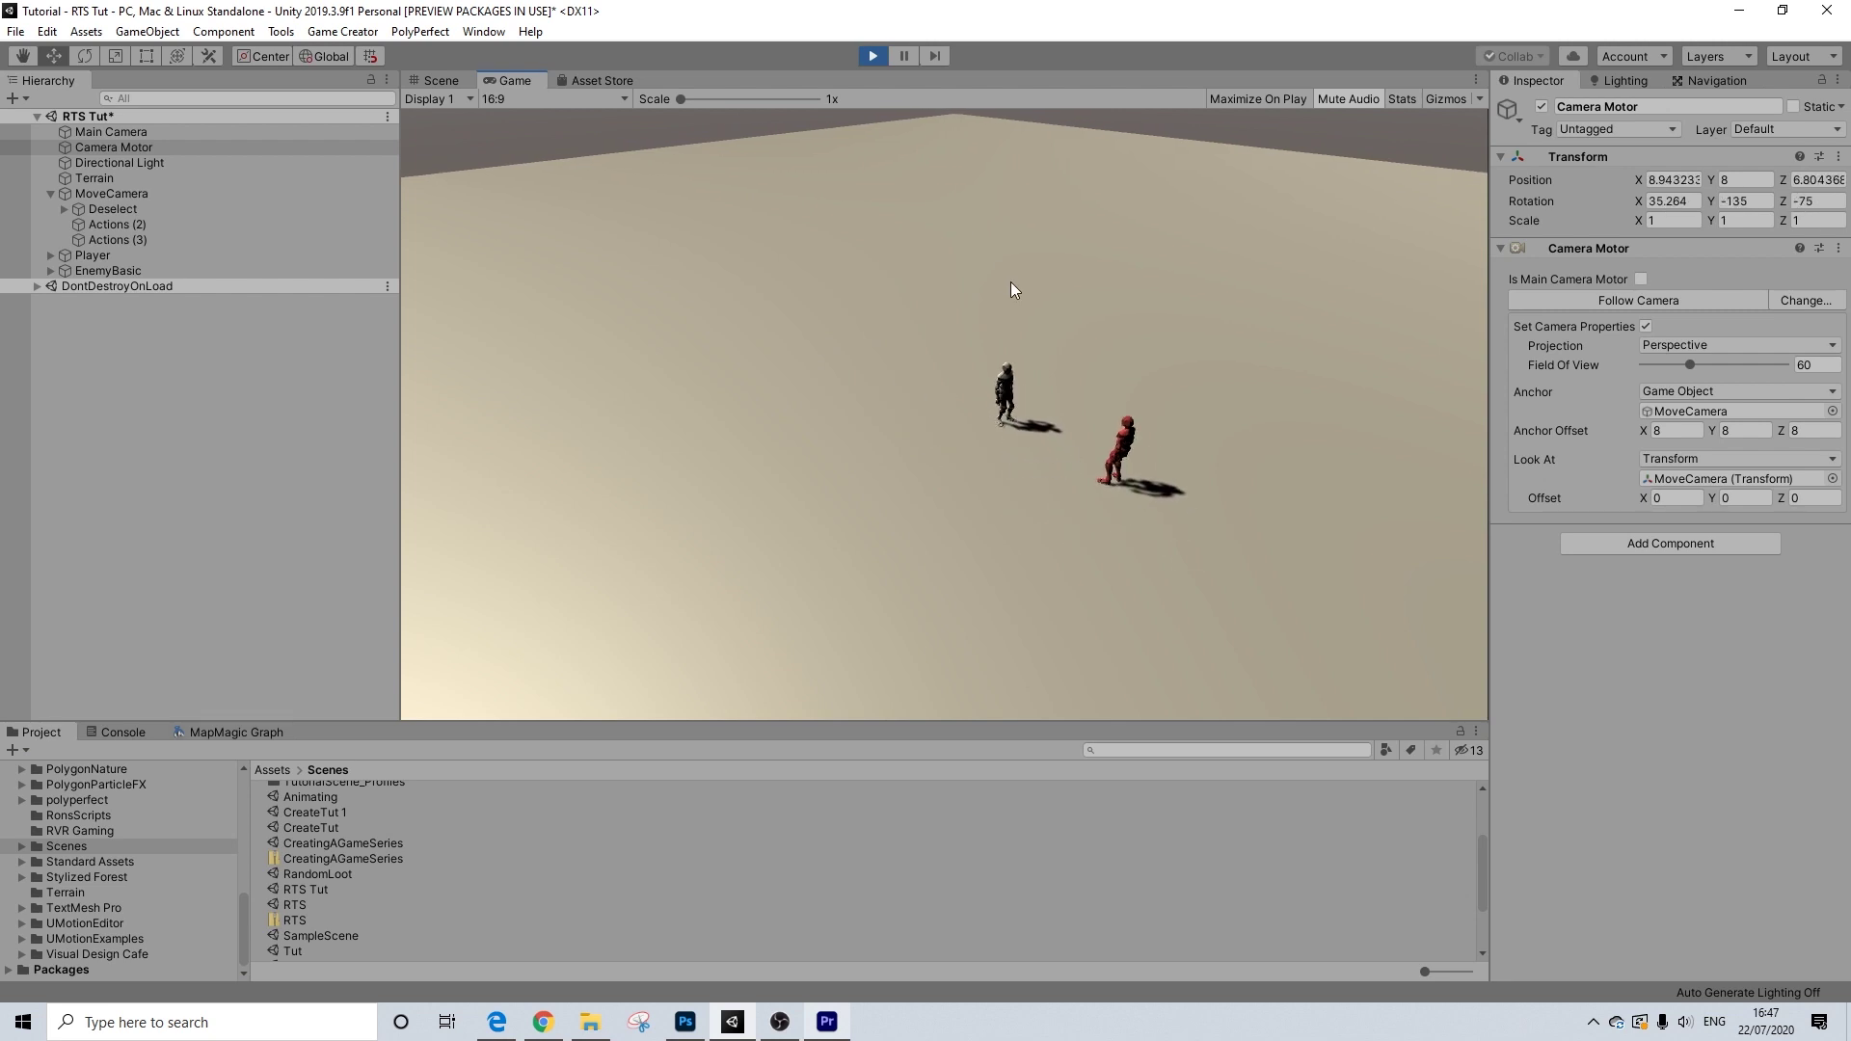
{"action": "left_click", "coordinate": [441, 80]}
{"action": "scroll", "coordinate": [1026, 276], "scroll_direction": "down", "scroll_amount": 5}
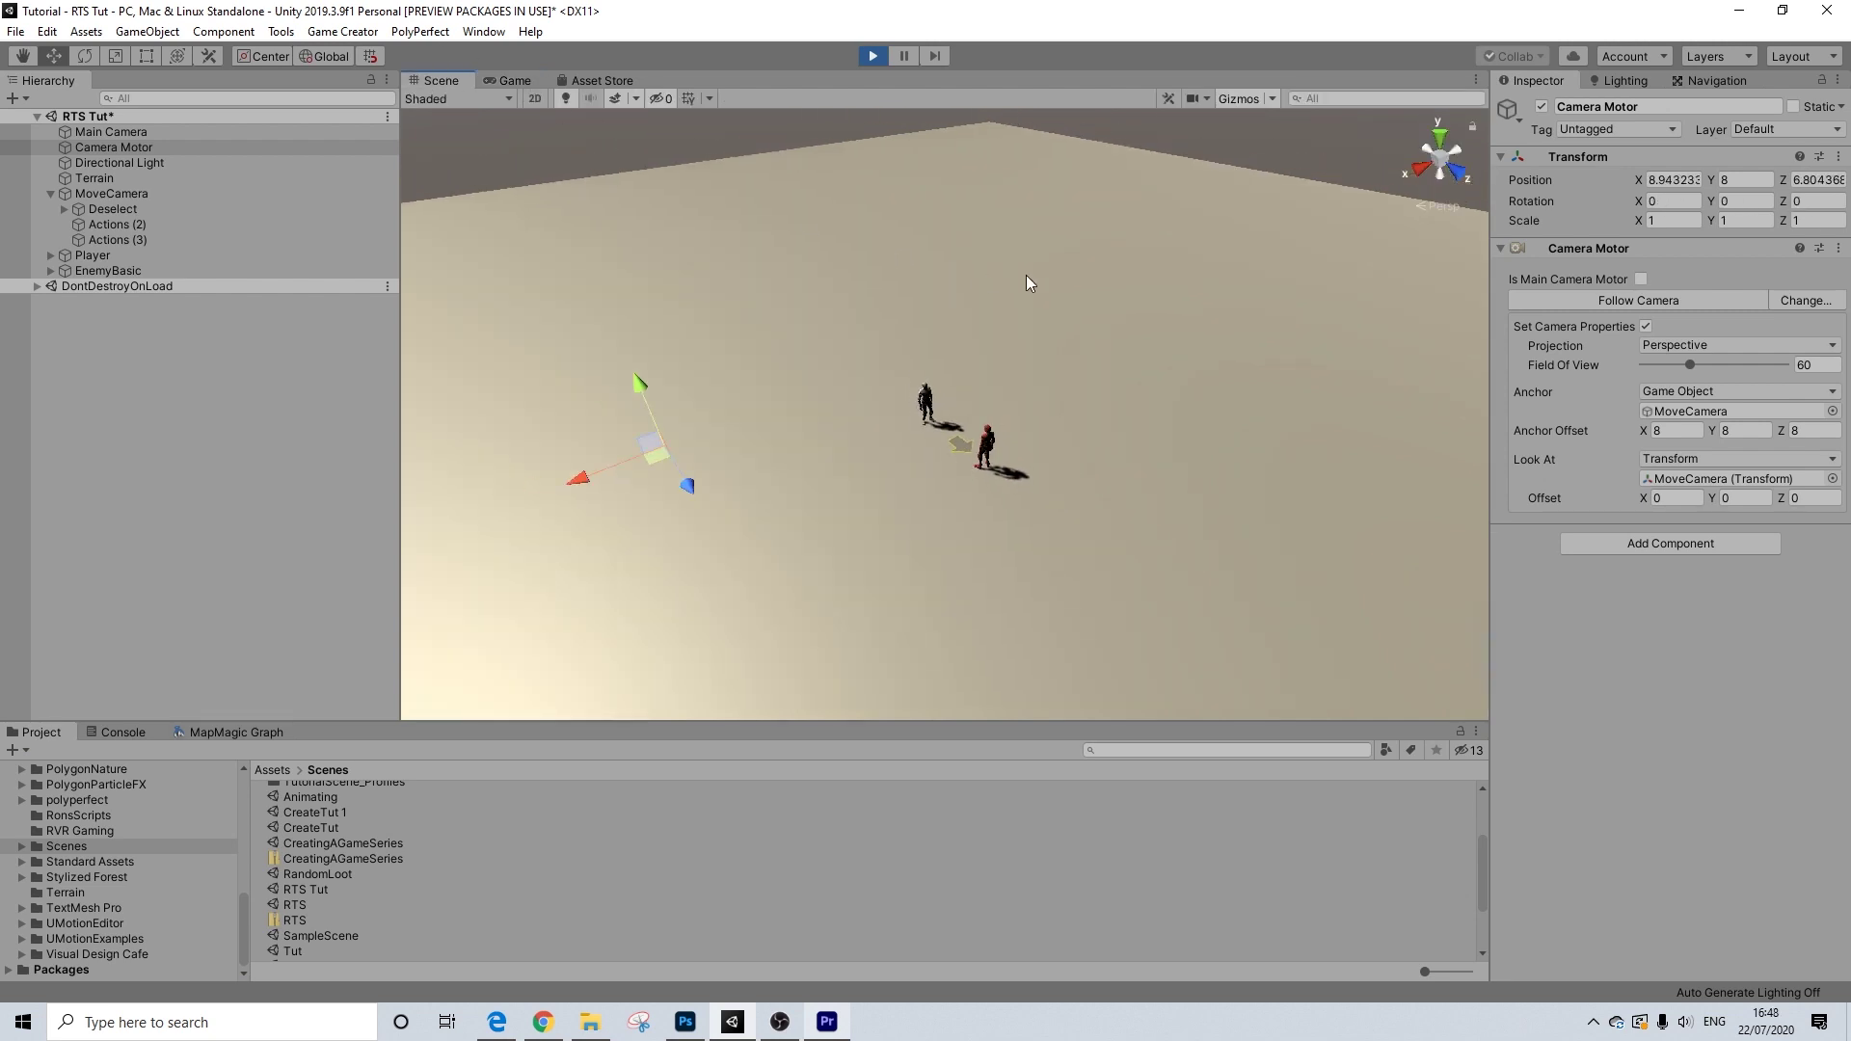
{"action": "left_click_drag", "start_coordinate": [1020, 280], "coordinate": [916, 410], "text": "alt"}
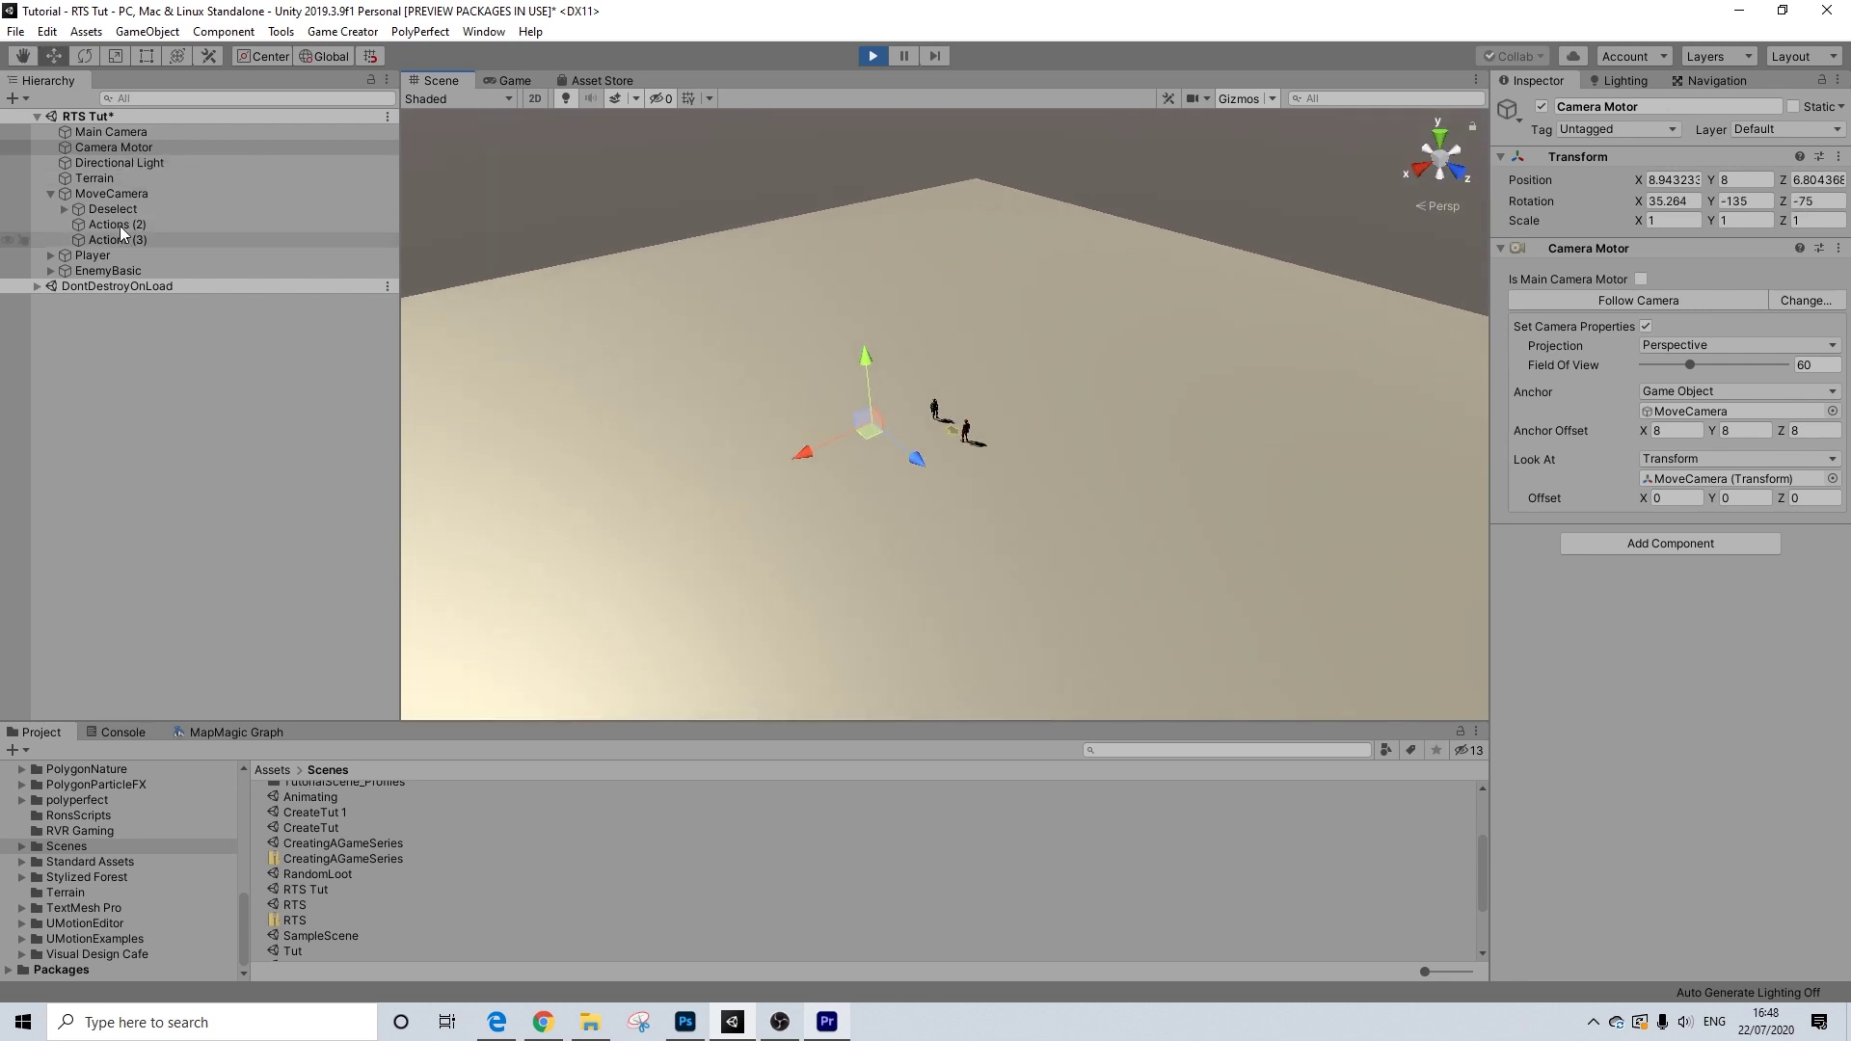
{"action": "left_click", "coordinate": [96, 192]}
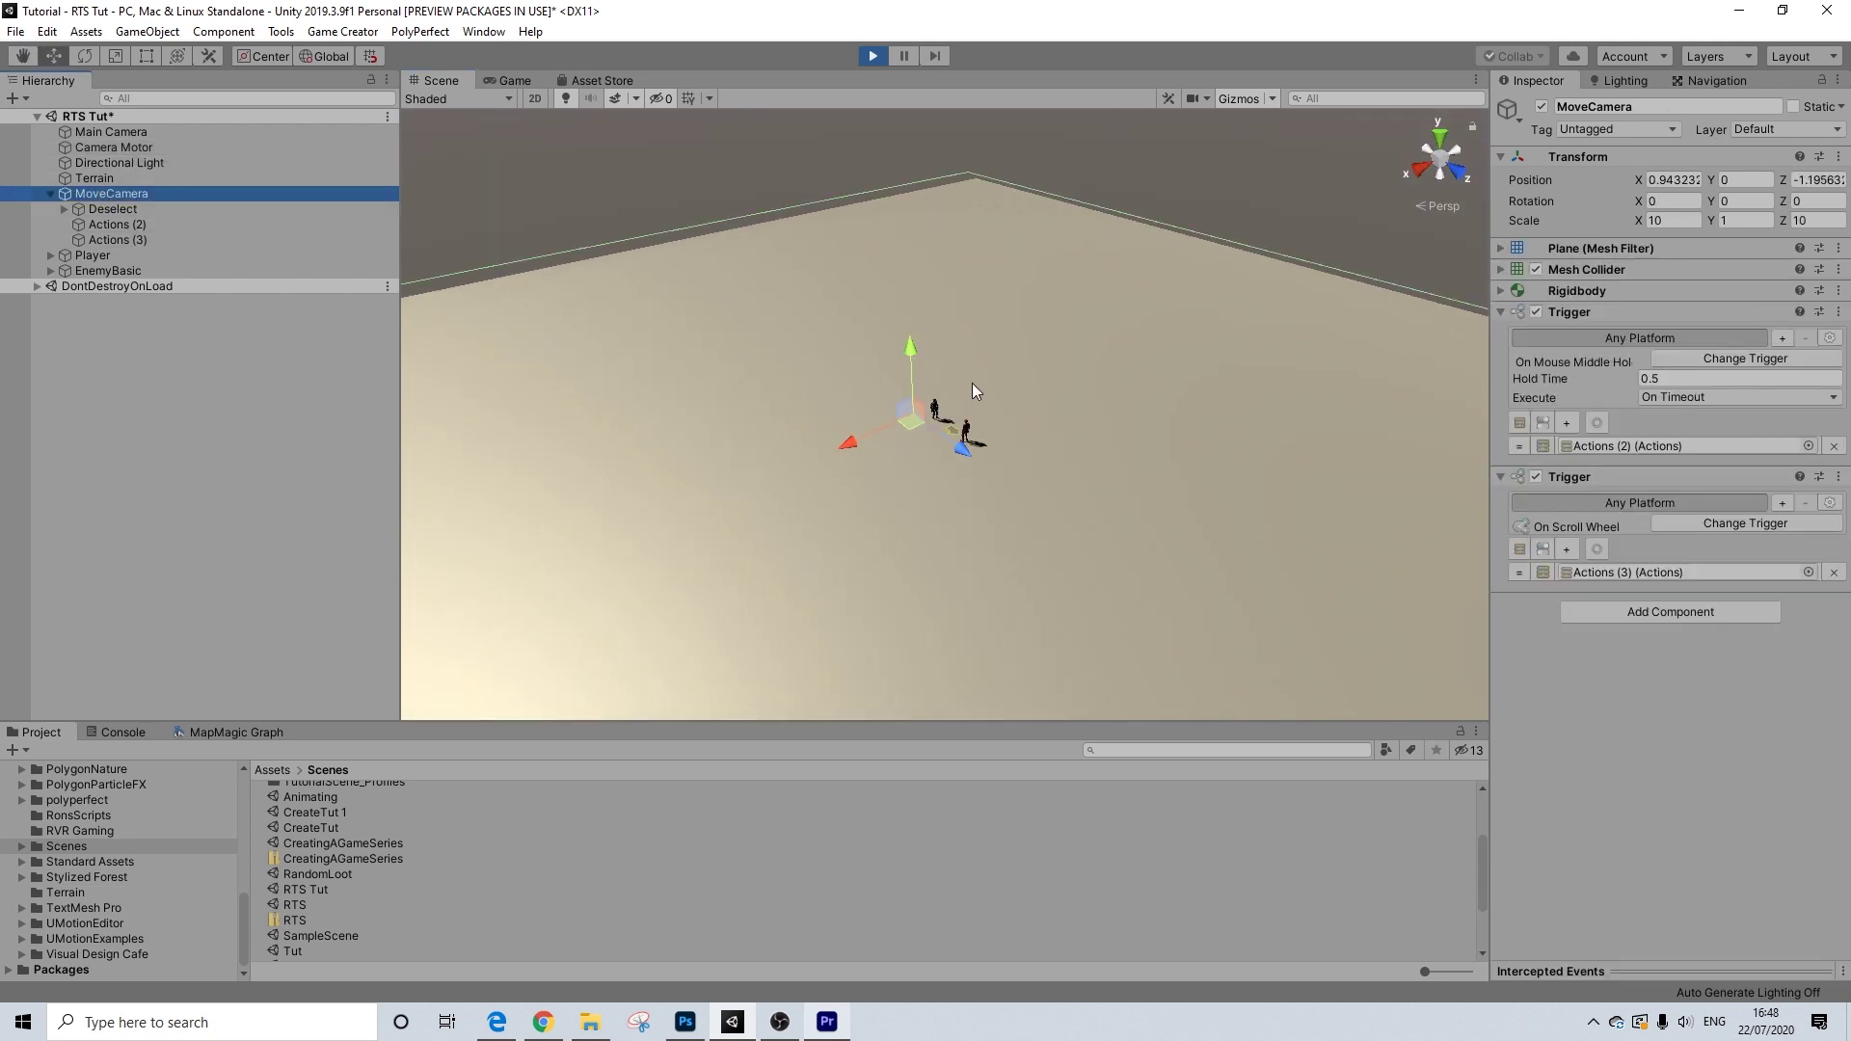
- Middle-drag in the Game view to pan the camera with the MoveCamera plane
{"action": "left_click_drag", "start_coordinate": [510, 83], "coordinate": [1398, 235]}
{"action": "middle_click_drag", "start_coordinate": [1251, 396], "coordinate": [1033, 309]}
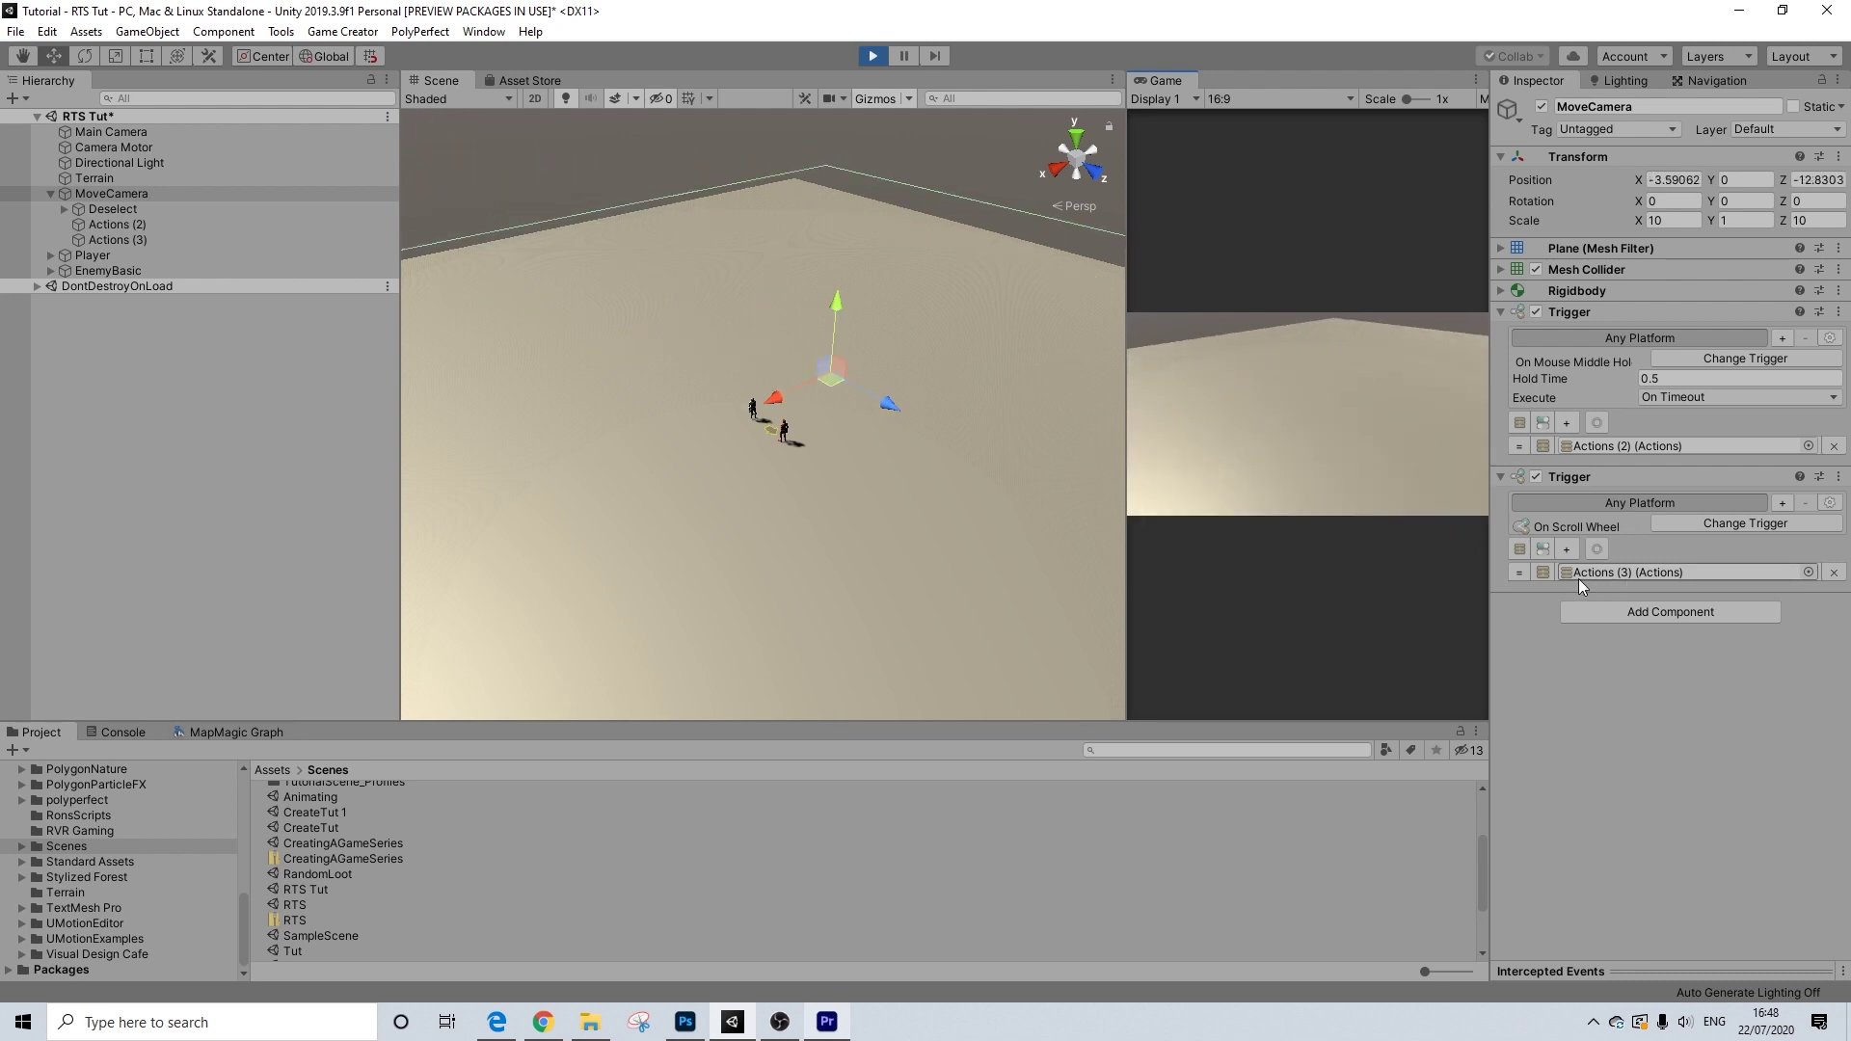
{"action": "middle_click_drag", "start_coordinate": [1240, 413], "coordinate": [1309, 447]}
{"action": "left_click_drag", "start_coordinate": [1162, 80], "coordinate": [598, 81]}
{"action": "middle_click_drag", "start_coordinate": [1149, 386], "coordinate": [1159, 328]}
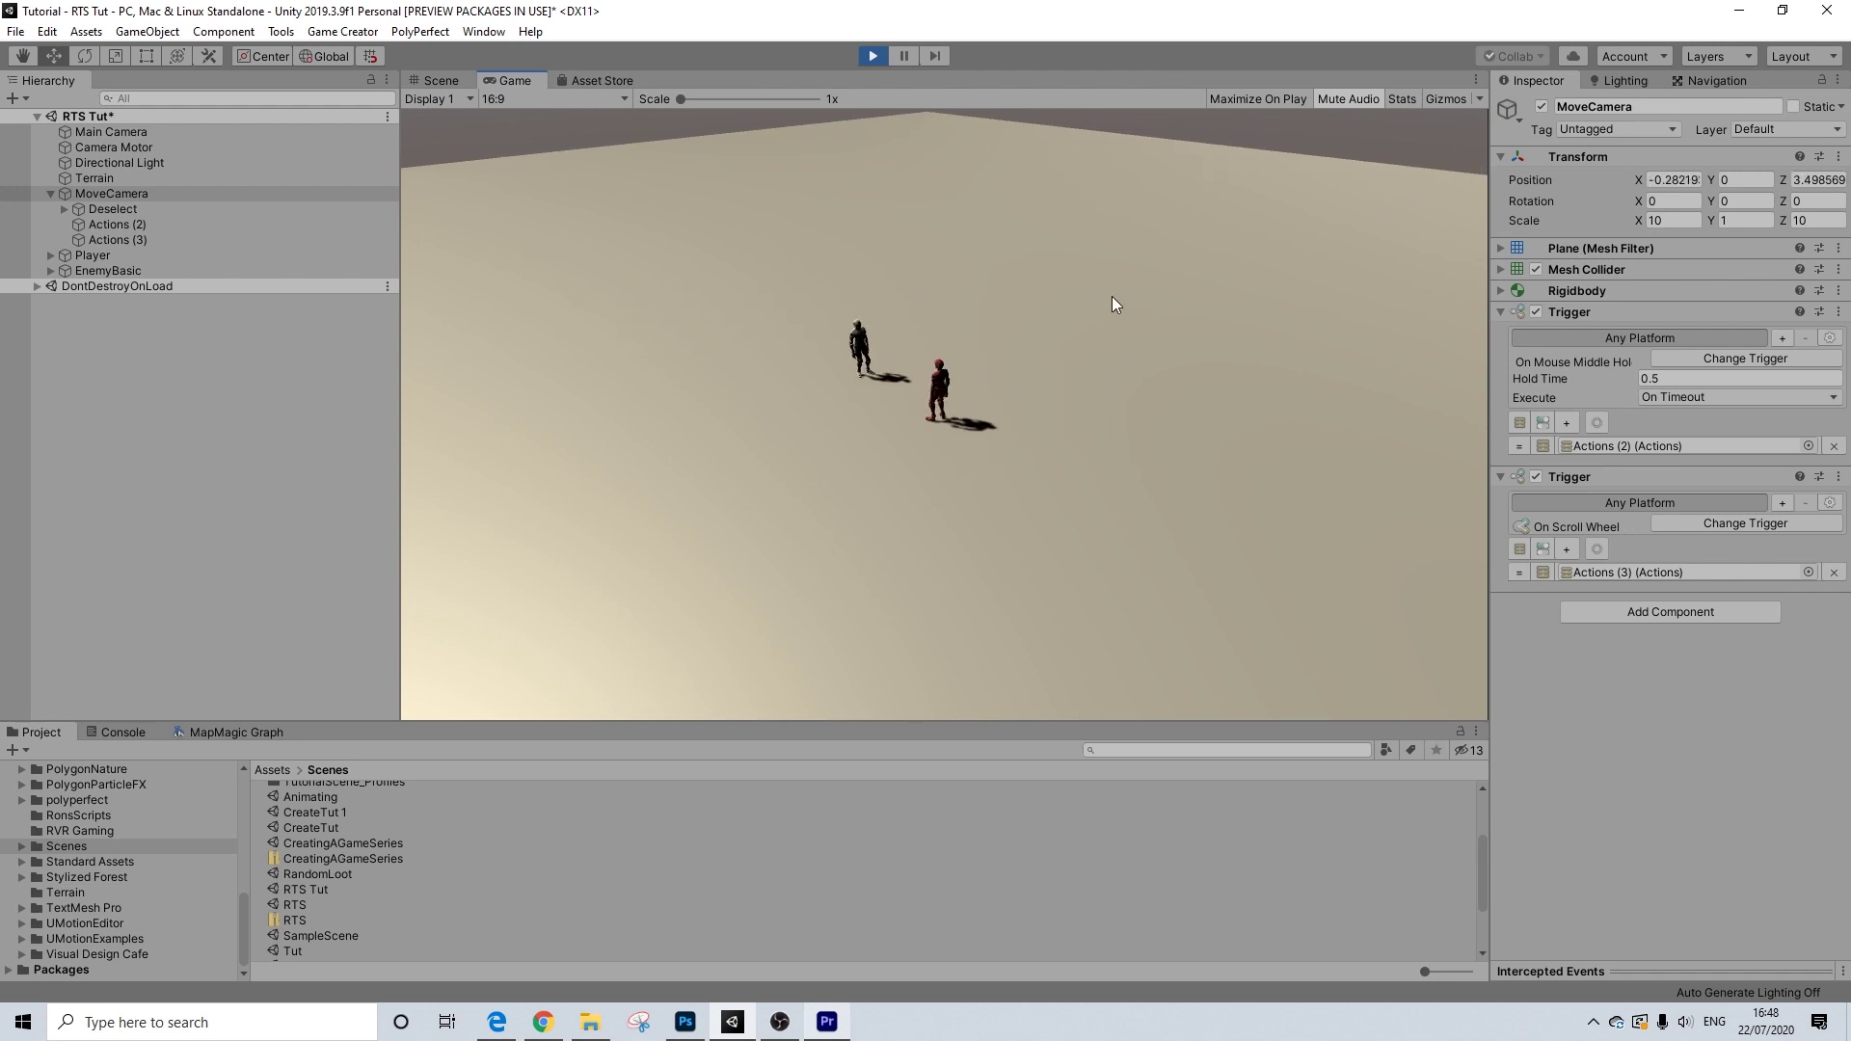
- Scroll in the Game view to zoom the camera in and back out
{"action": "scroll", "coordinate": [1128, 328], "scroll_direction": "up", "scroll_amount": 2}
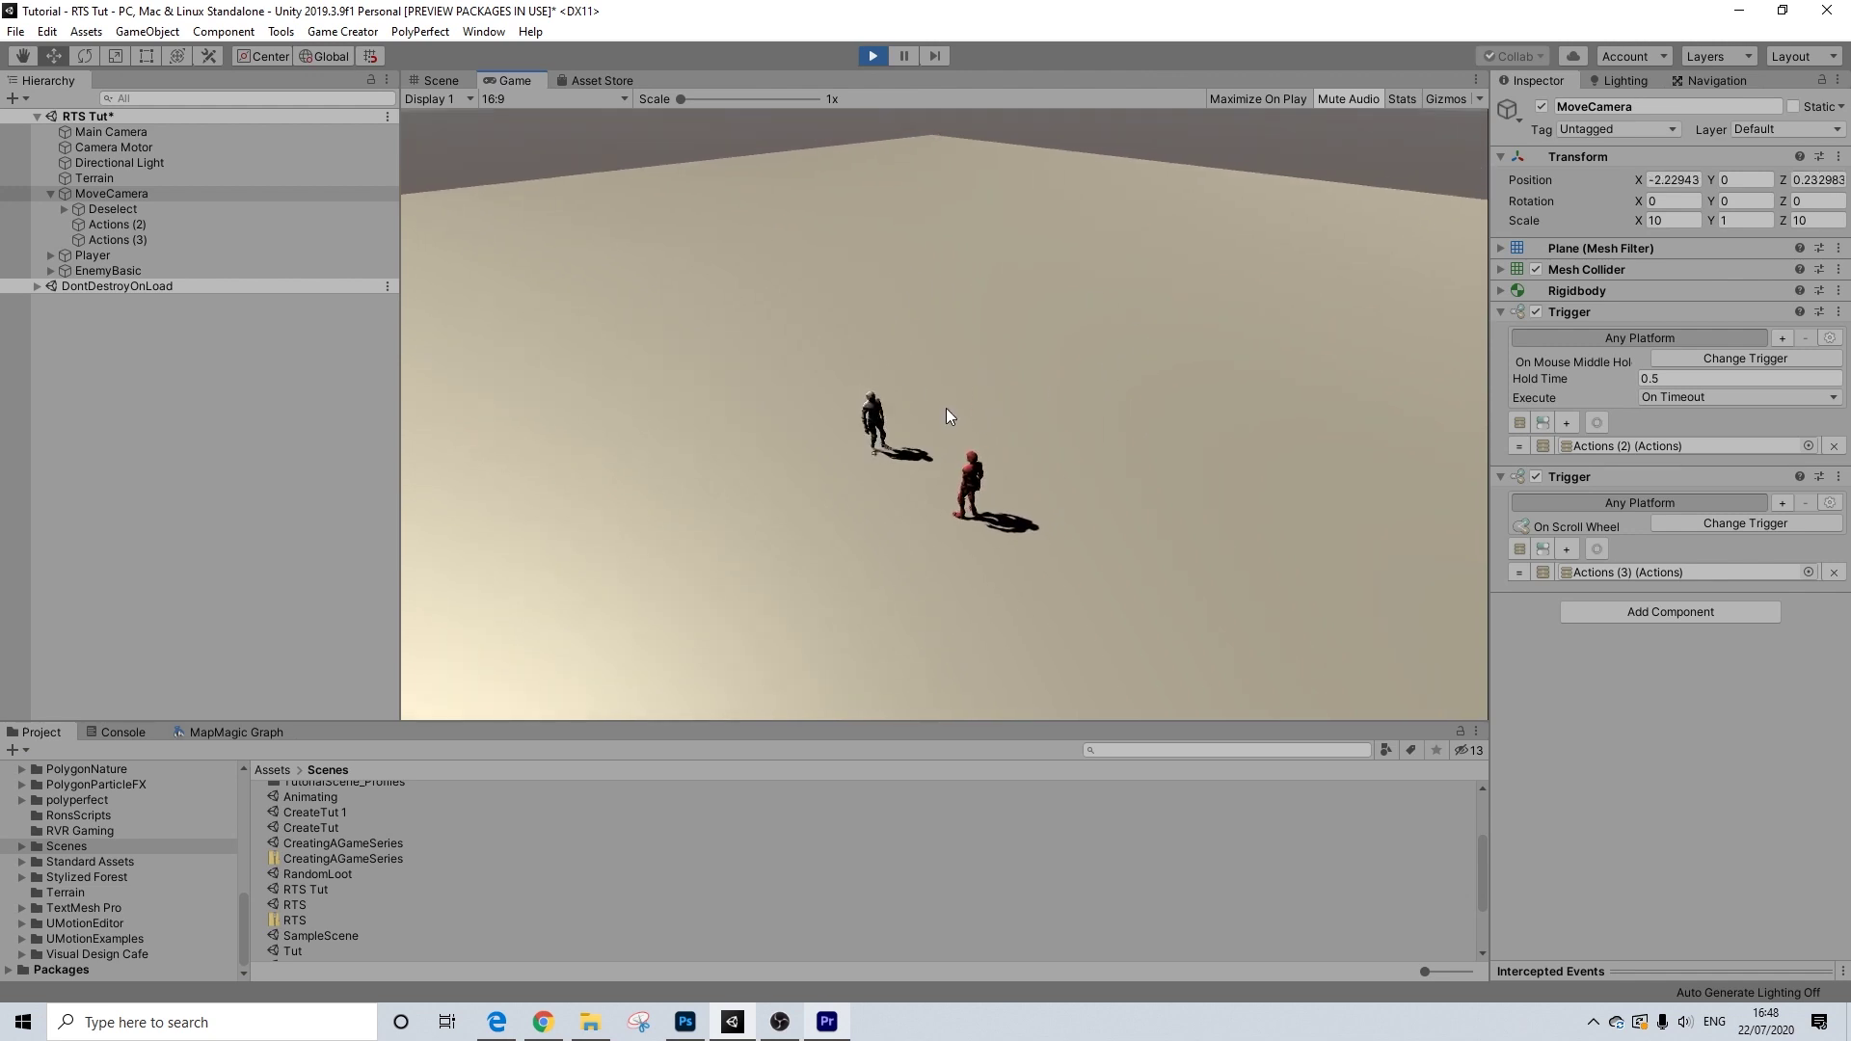
{"action": "scroll", "coordinate": [946, 408], "scroll_direction": "up", "scroll_amount": 3}
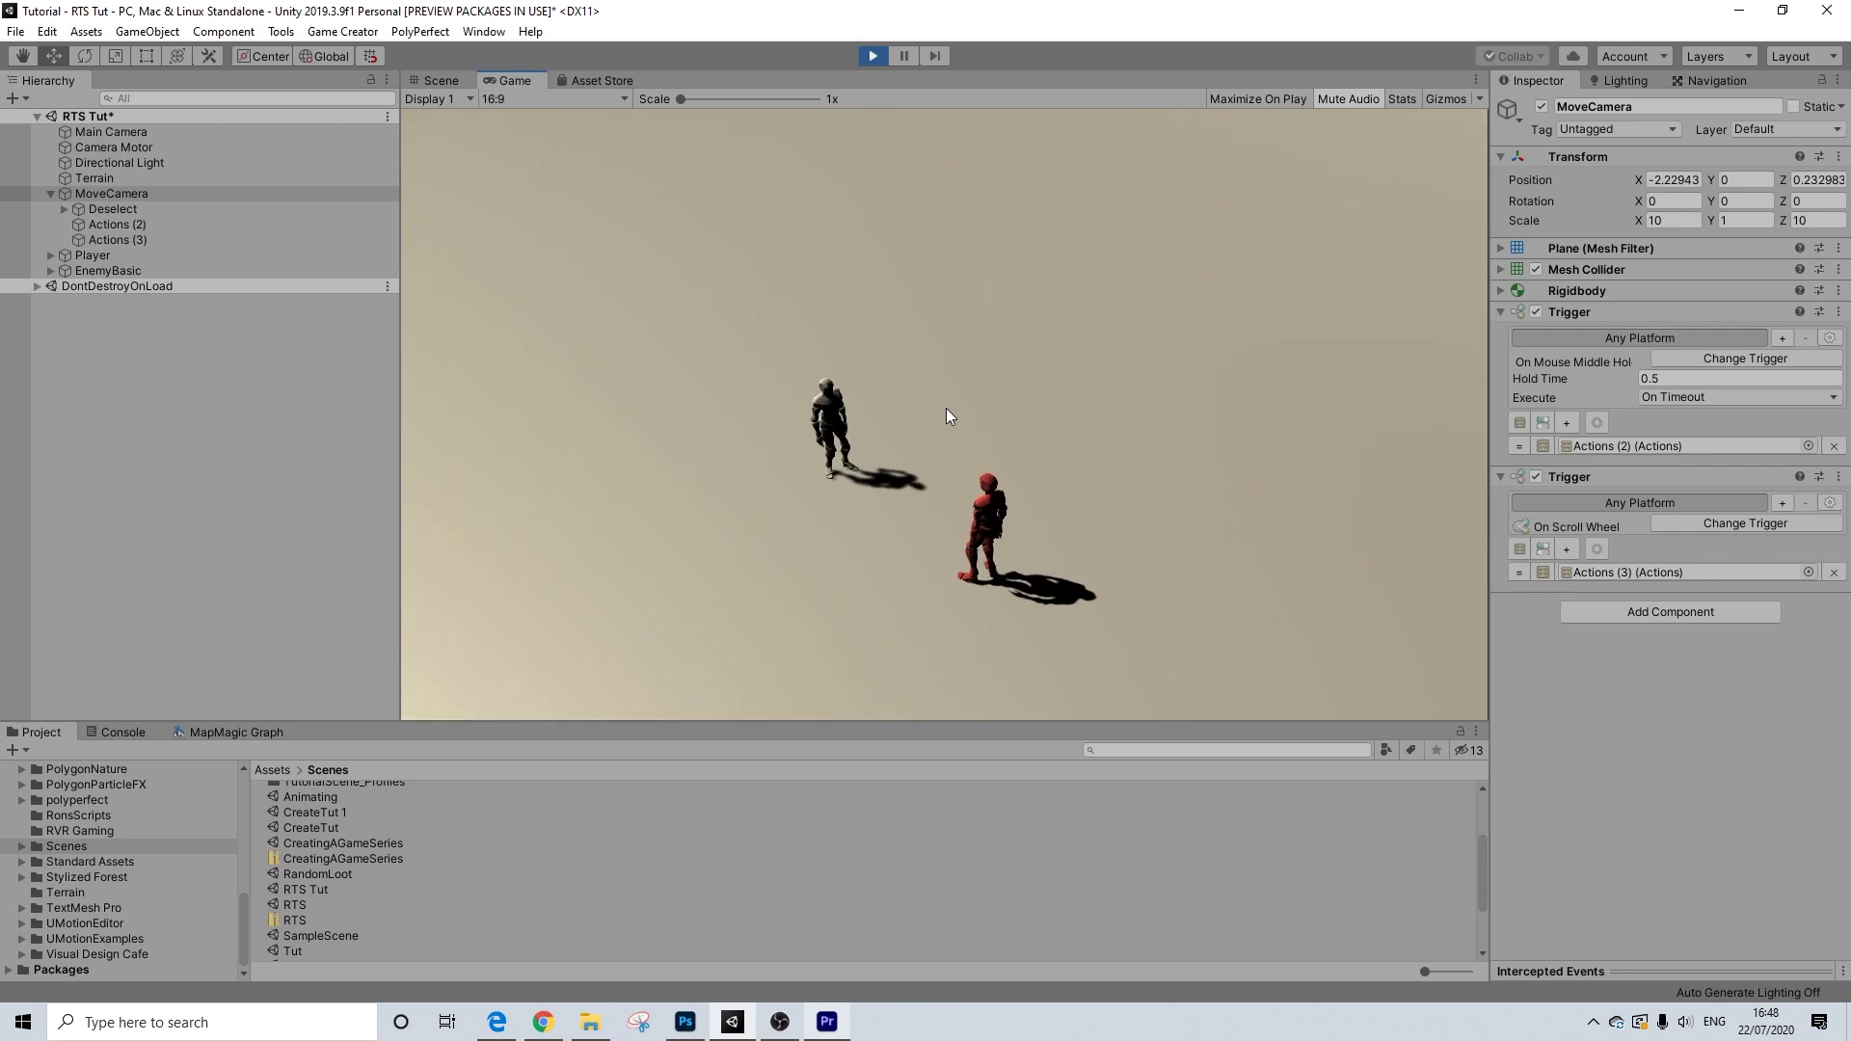
{"action": "scroll", "coordinate": [946, 408], "scroll_direction": "up", "scroll_amount": 3}
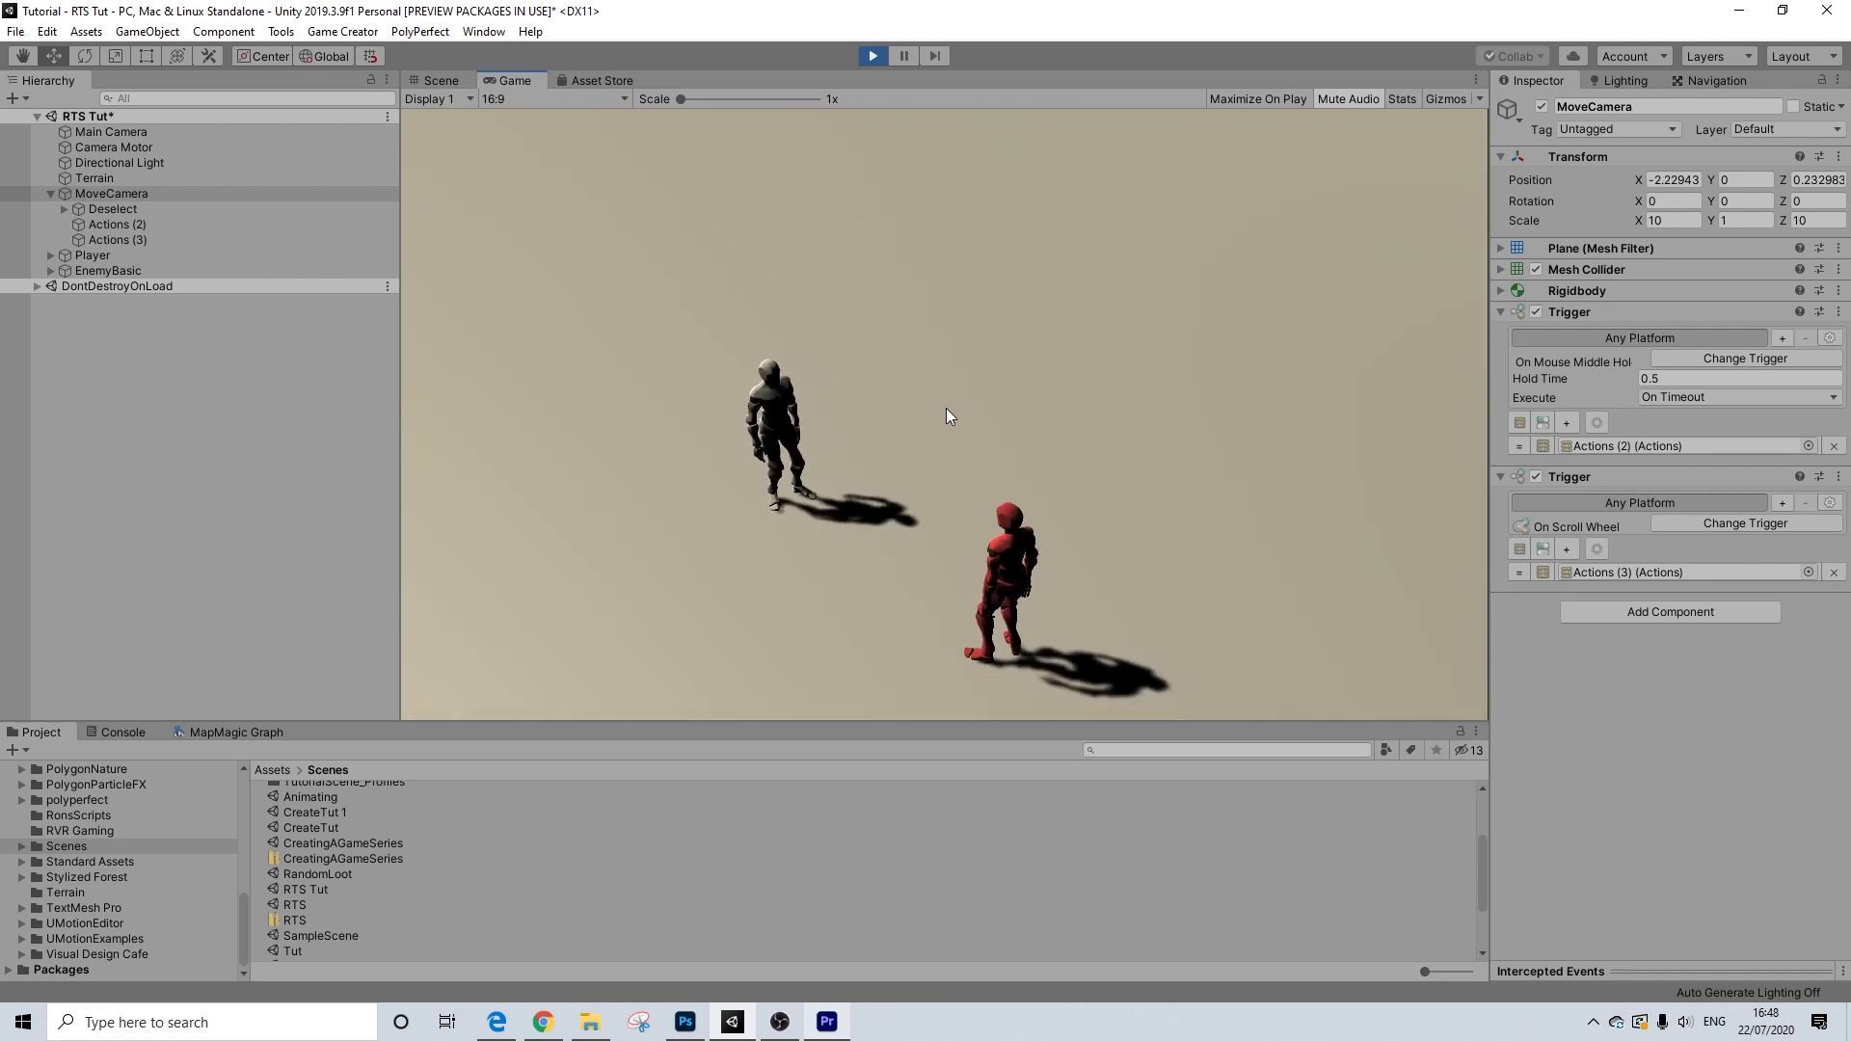
{"action": "scroll", "coordinate": [946, 408], "scroll_direction": "down", "scroll_amount": 4}
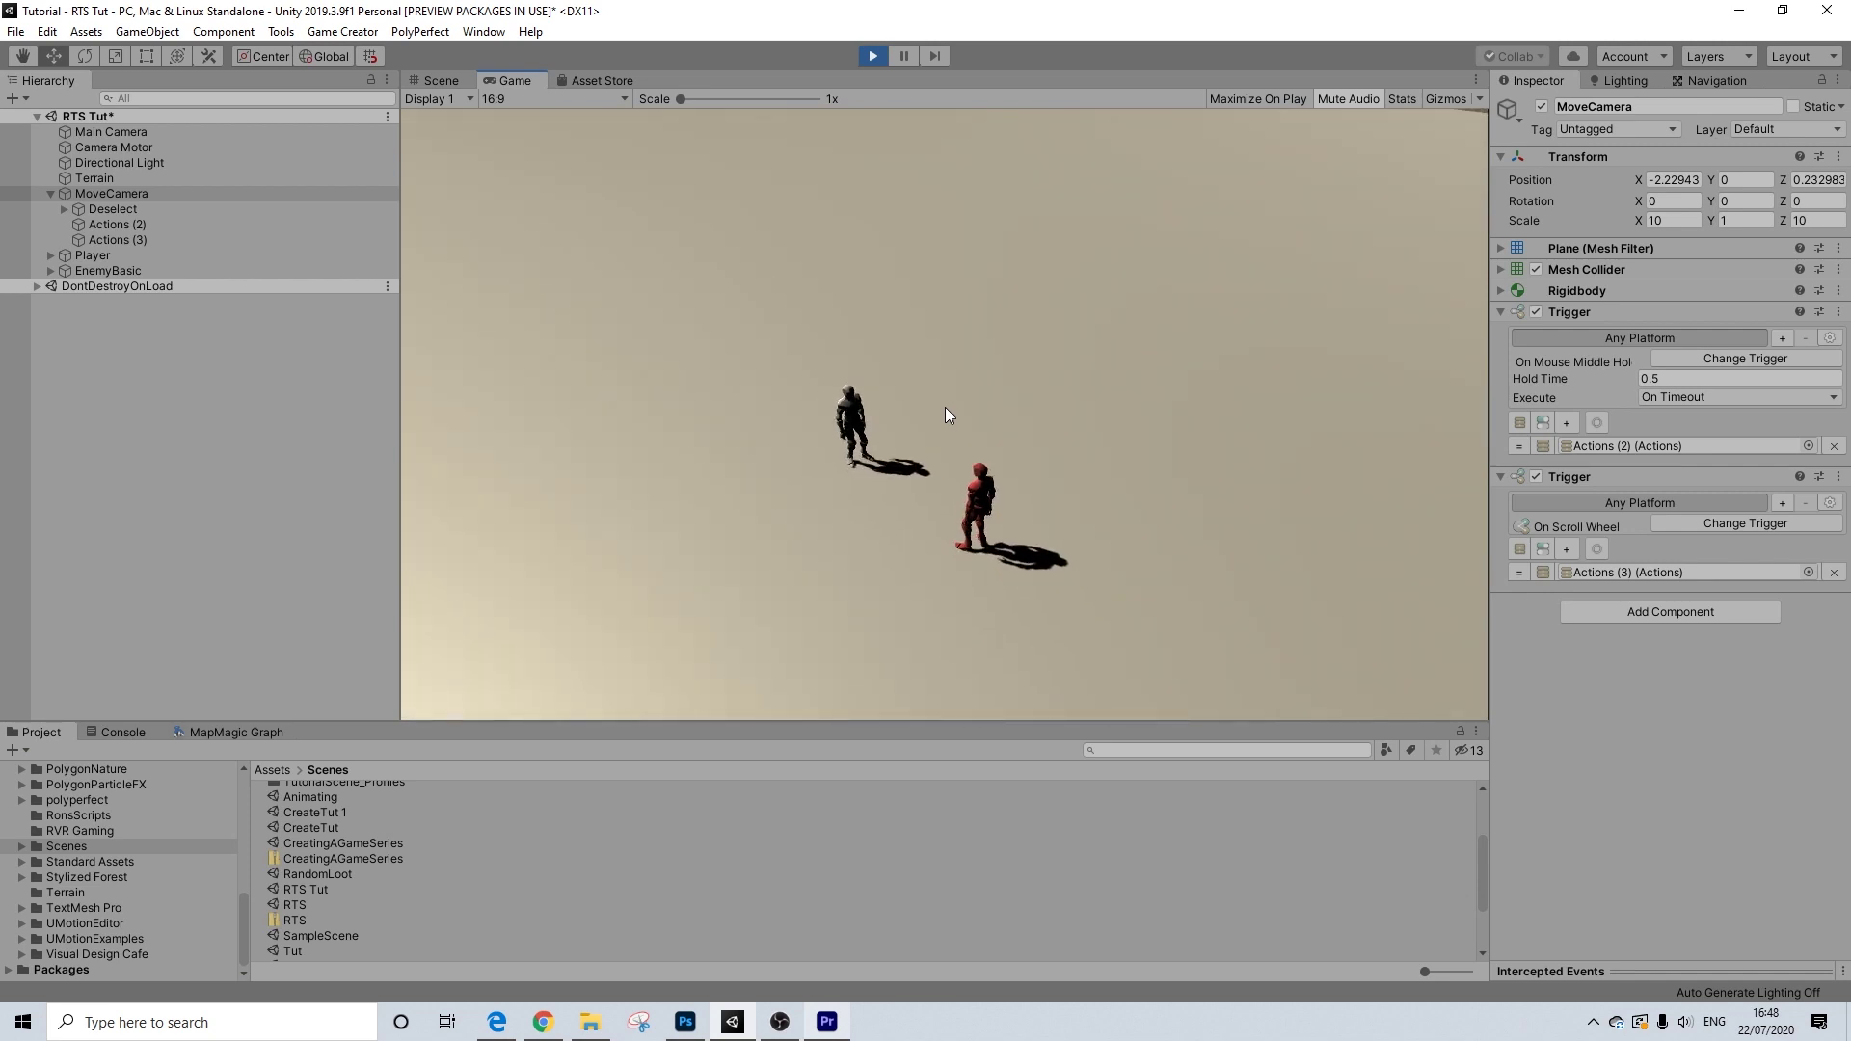
{"action": "scroll", "coordinate": [944, 407], "scroll_direction": "down", "scroll_amount": 3}
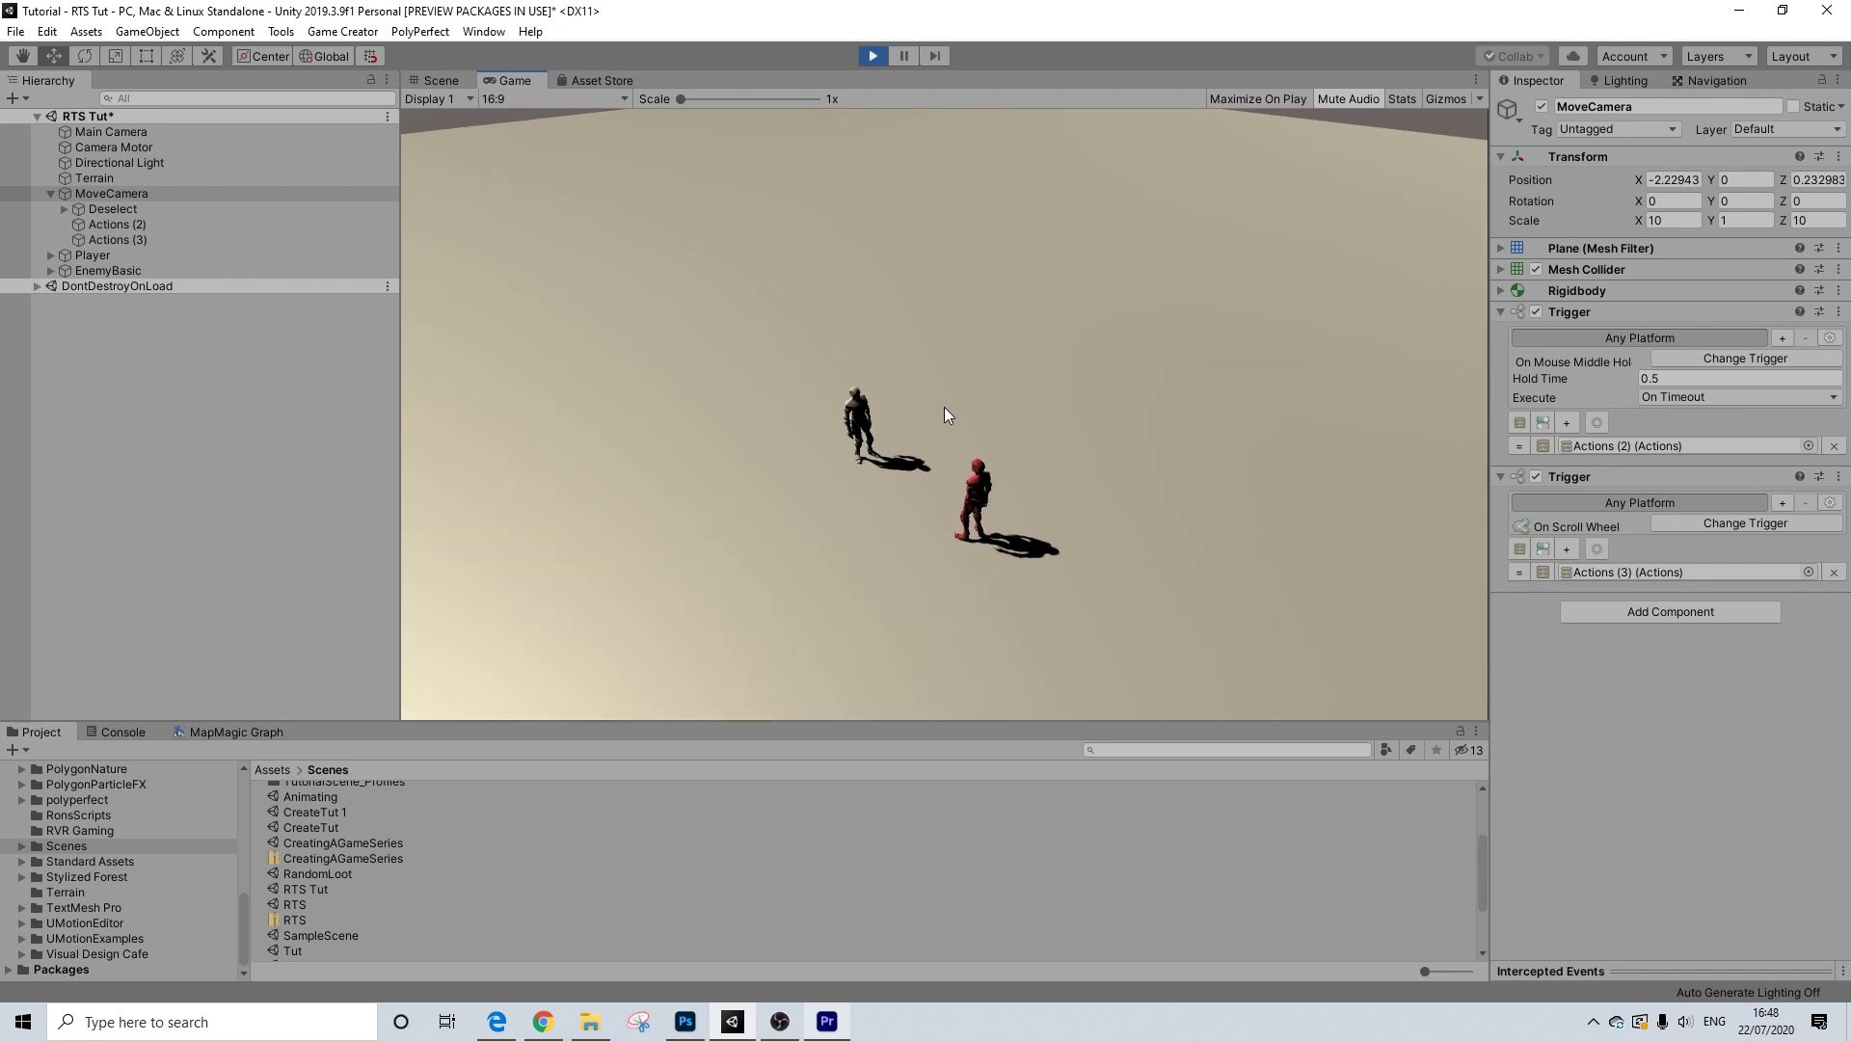
{"action": "scroll", "coordinate": [945, 415], "scroll_direction": "down", "scroll_amount": 2}
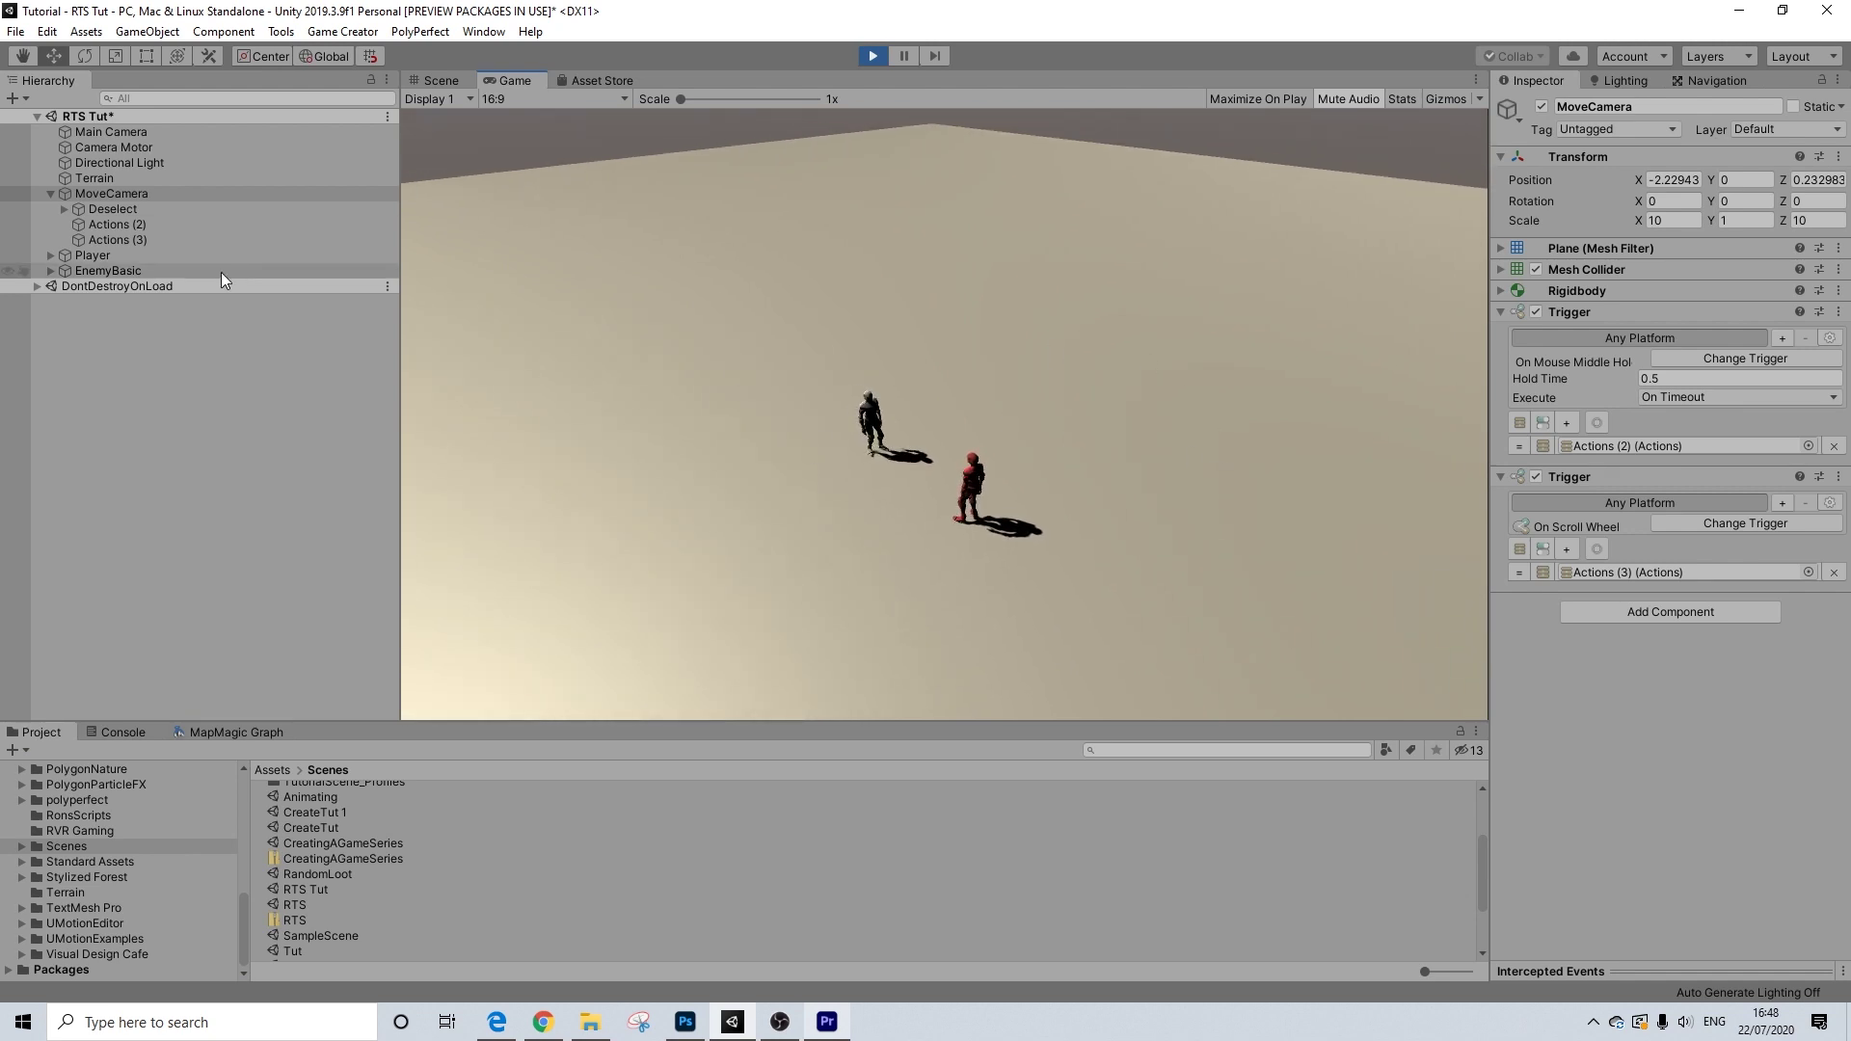
- Stop Play and duplicate EnemyBasic twice, moving one copy along Z and the other to X 13.98
{"action": "left_click", "coordinate": [871, 55]}
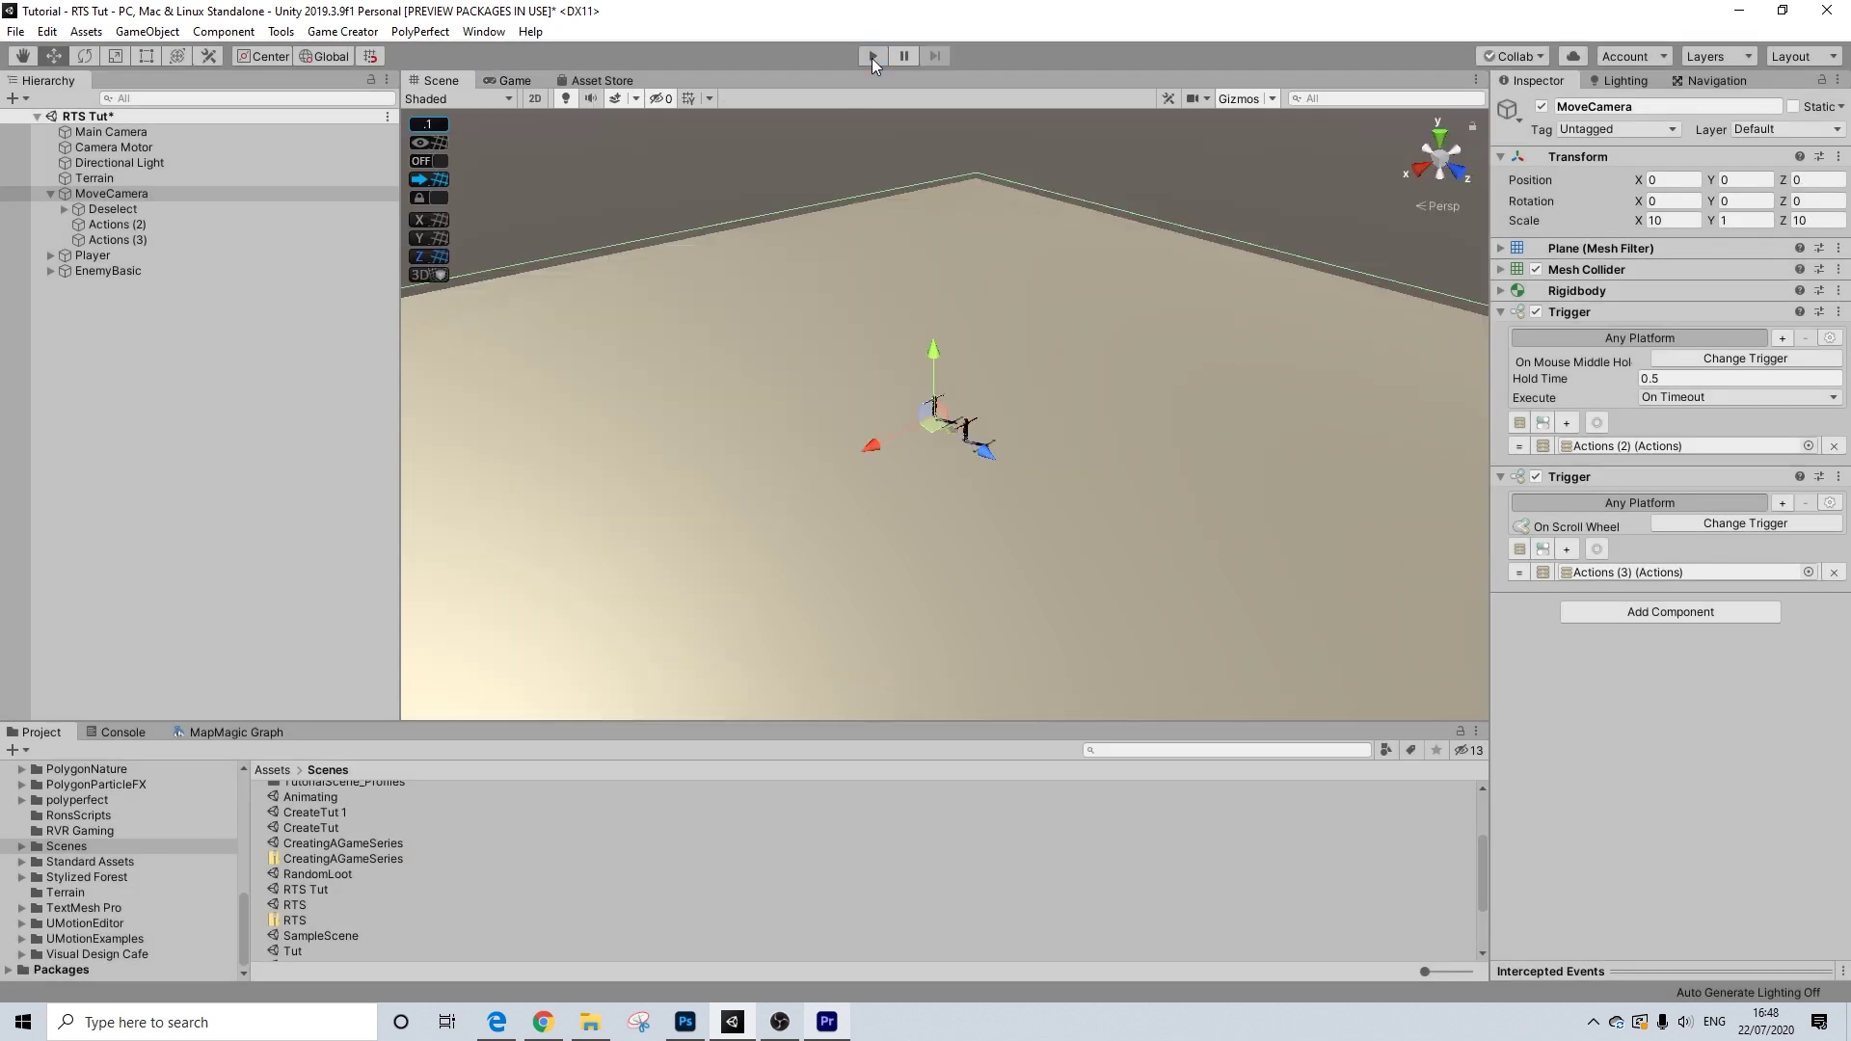
{"action": "left_click", "coordinate": [48, 193]}
{"action": "left_click", "coordinate": [106, 224]}
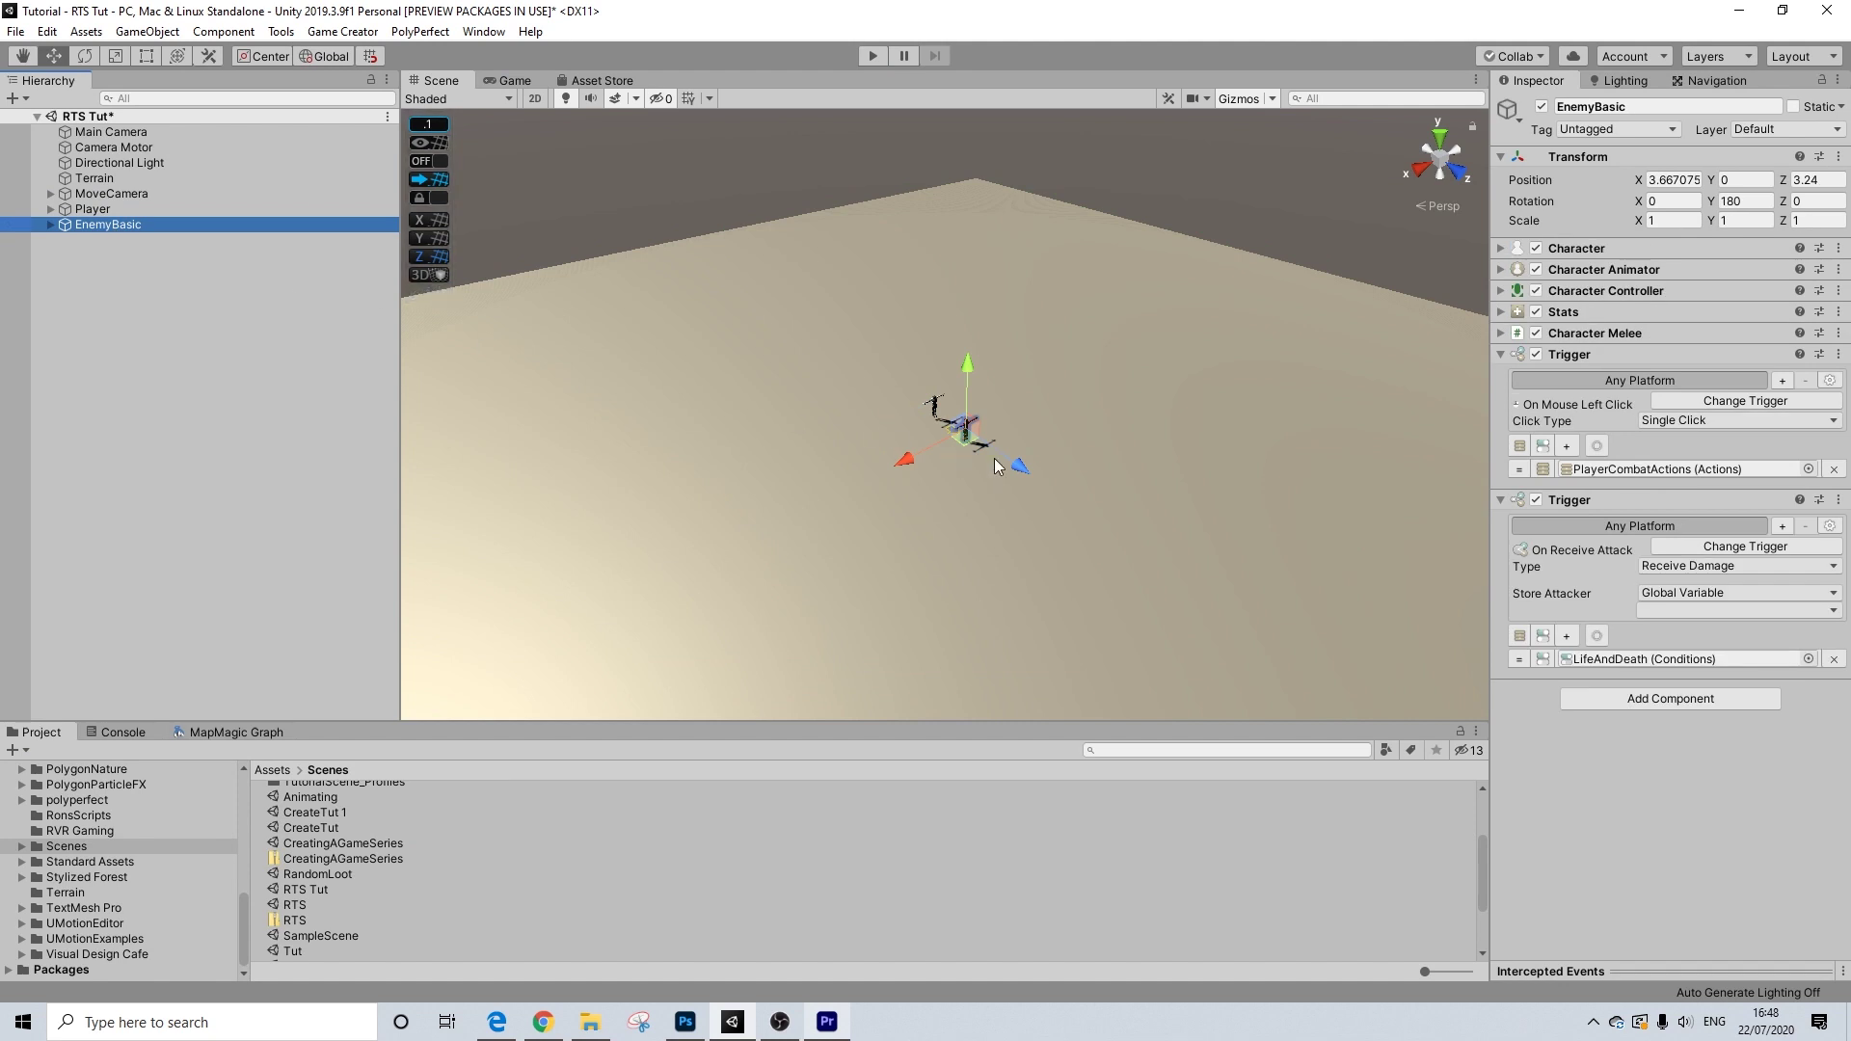
{"action": "key", "text": "ctrl+d"}
{"action": "left_click_drag", "start_coordinate": [1016, 461], "coordinate": [1153, 528]}
{"action": "key", "text": "ctrl+d"}
{"action": "left_click_drag", "start_coordinate": [1078, 582], "coordinate": [875, 669]}
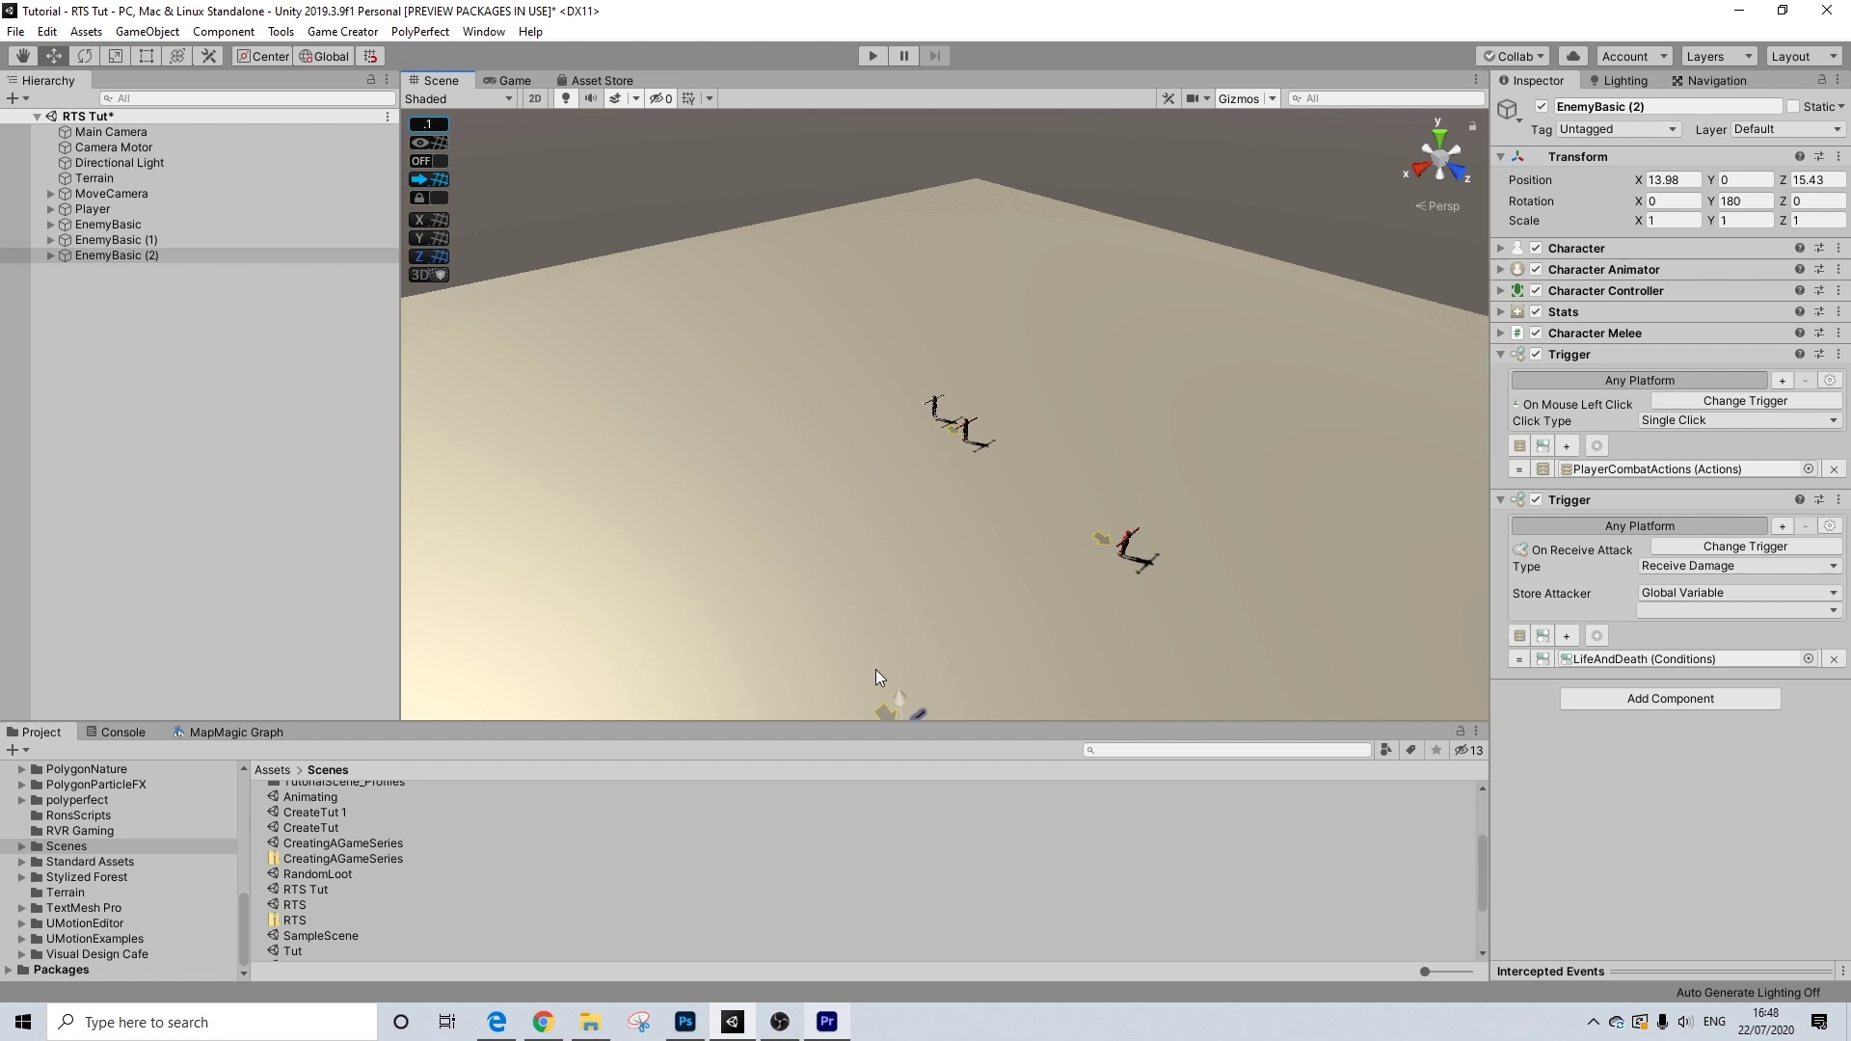
- Play the game and move the player to attack and defeat the red and dark enemies
{"action": "left_click", "coordinate": [871, 60]}
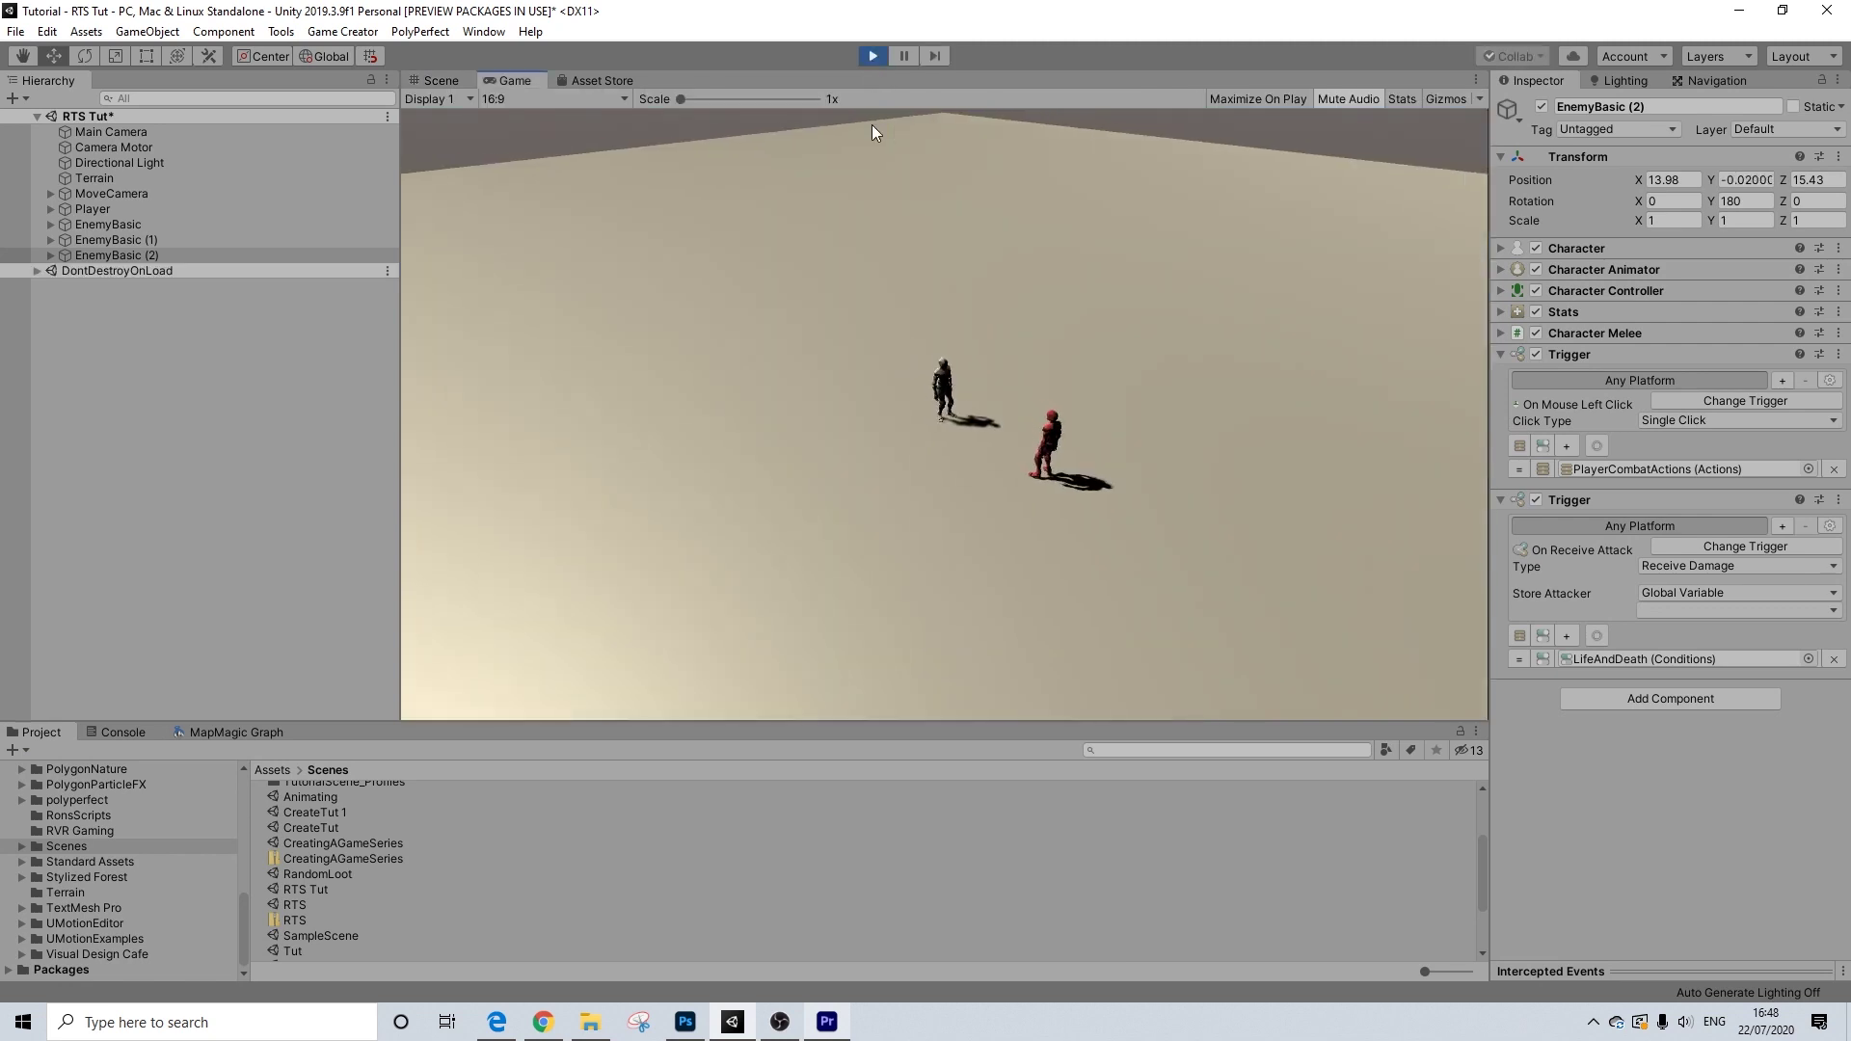
{"action": "left_click", "coordinate": [1053, 444]}
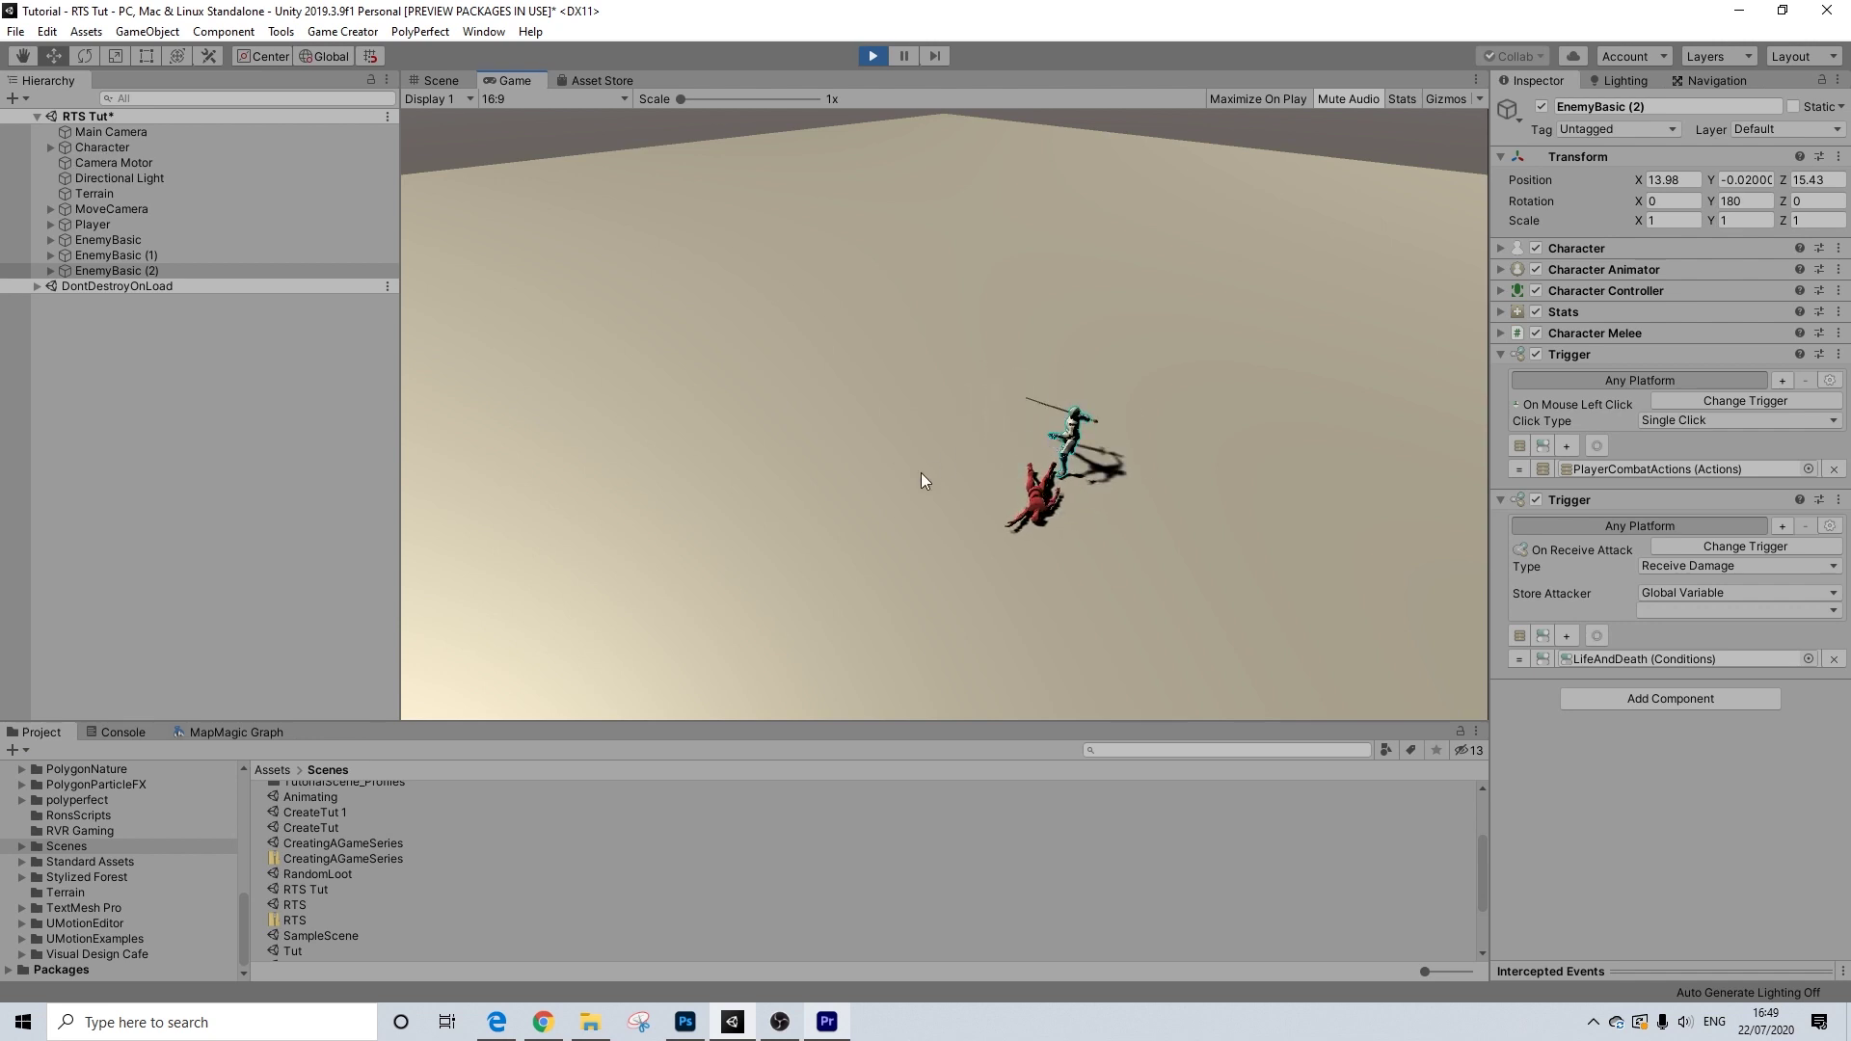
{"action": "left_click", "coordinate": [911, 626]}
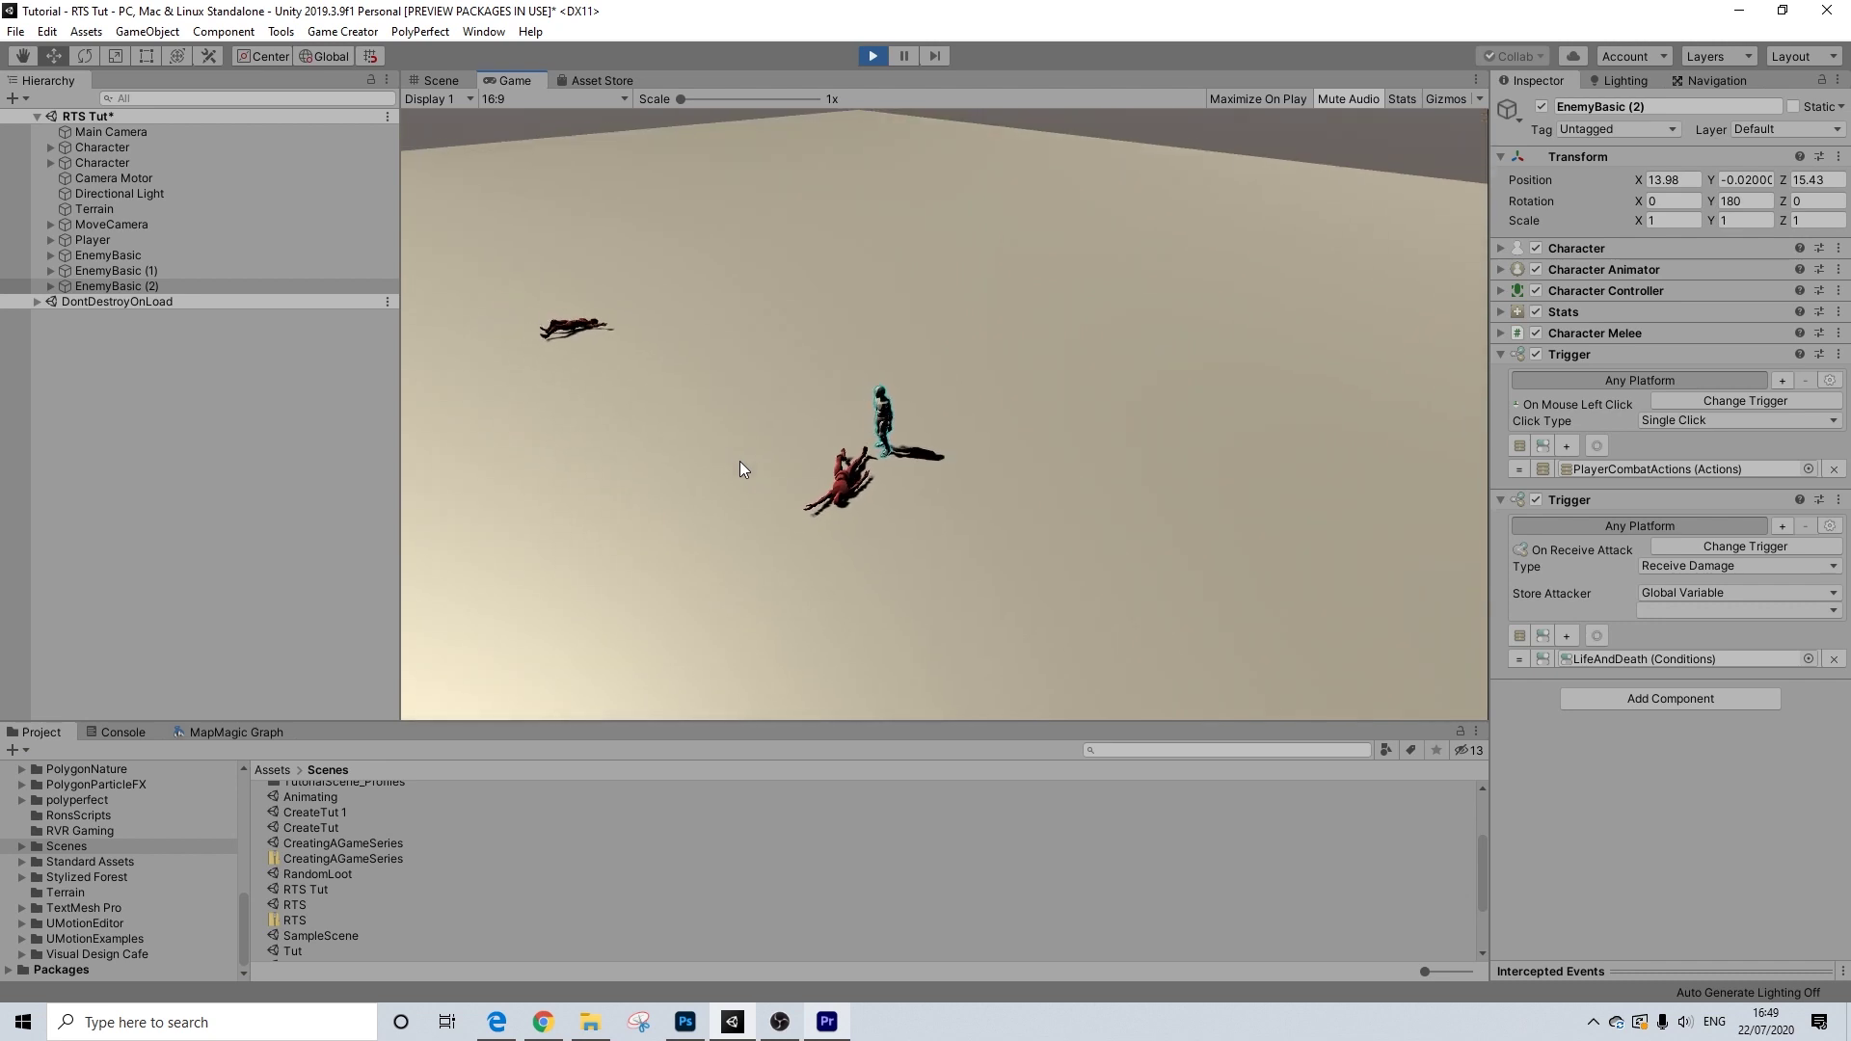
{"action": "left_click", "coordinate": [714, 628]}
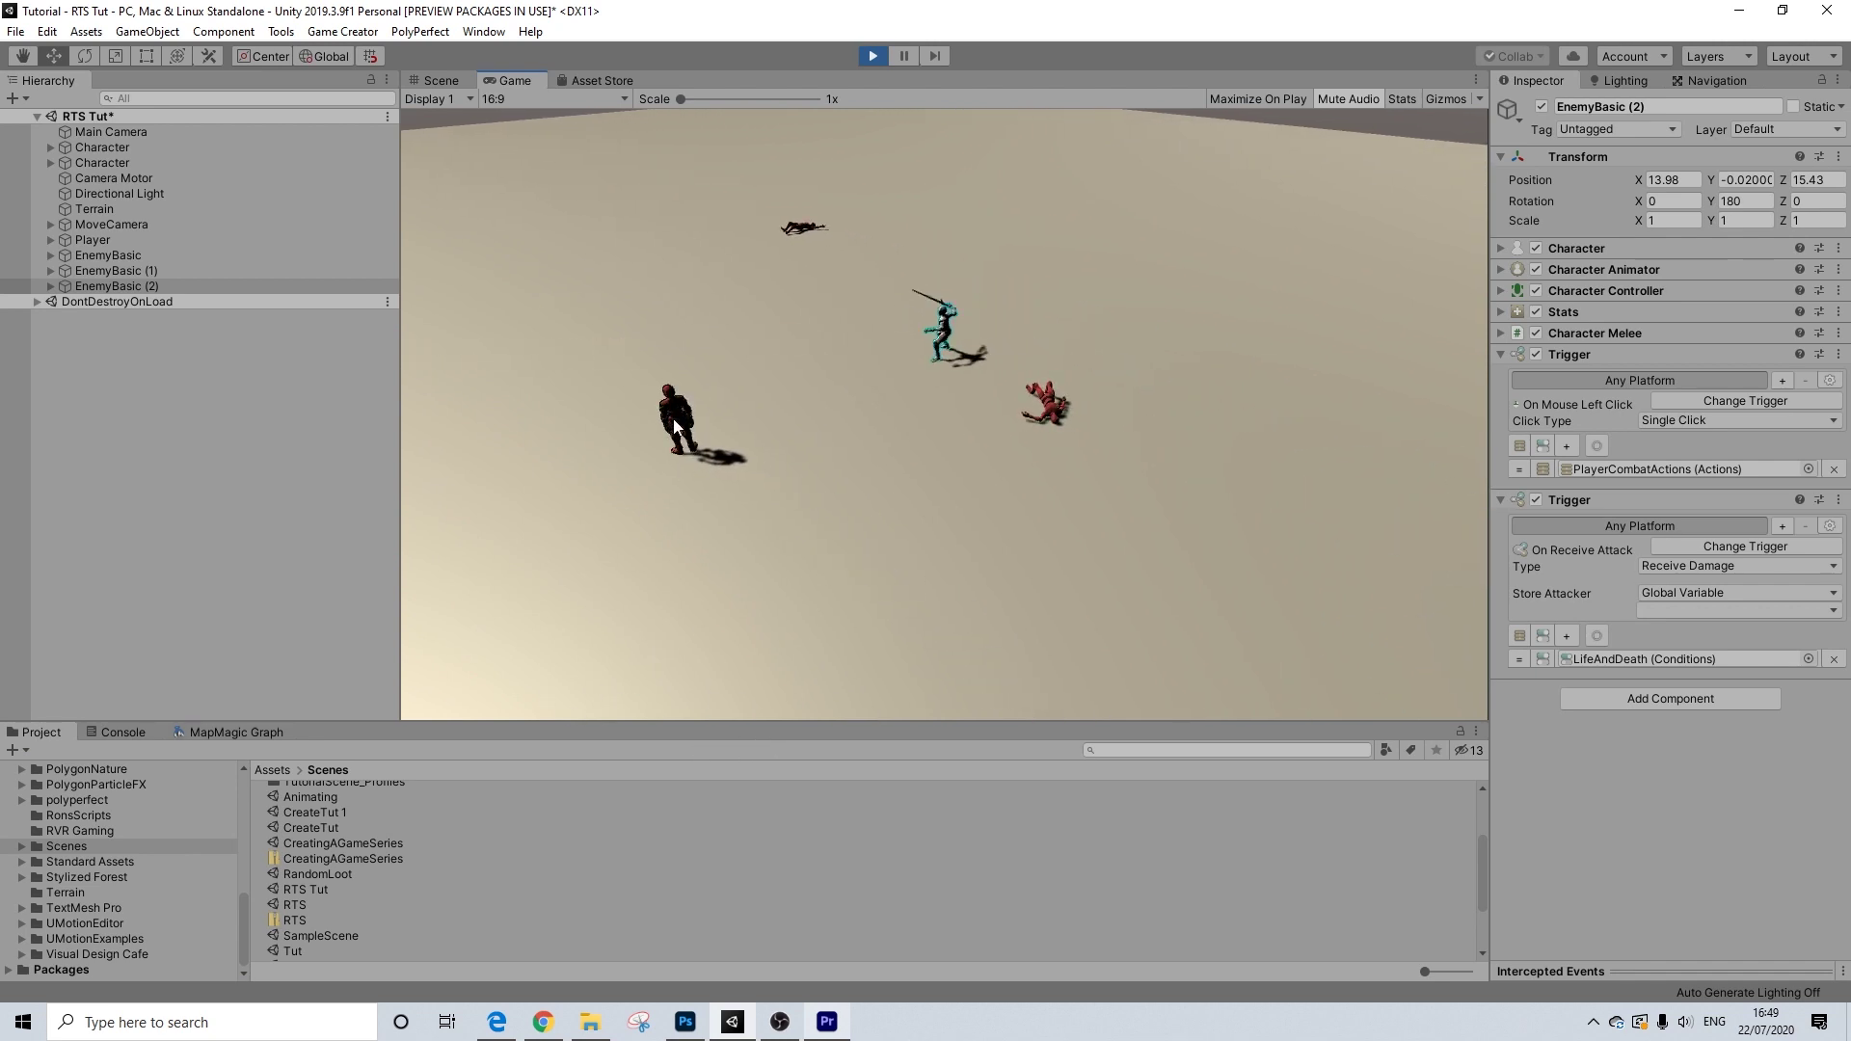
{"action": "left_click", "coordinate": [675, 424]}
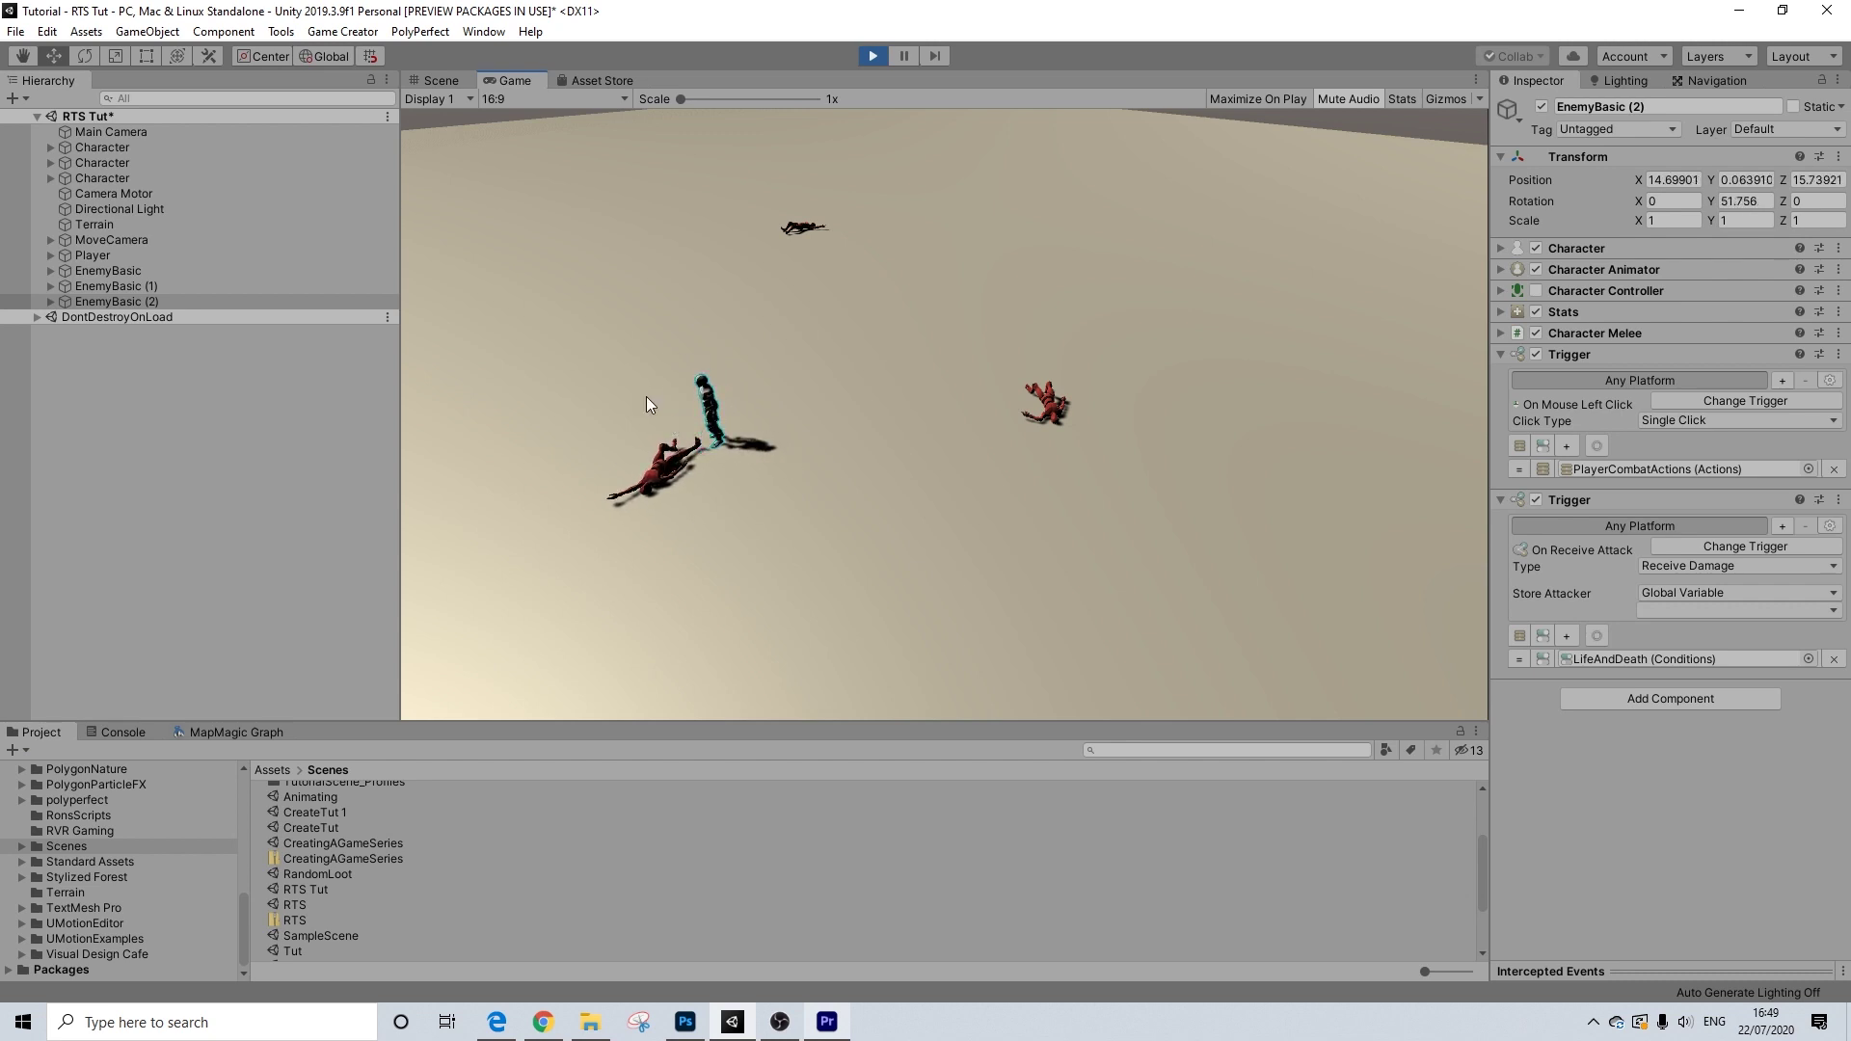
{"action": "left_click", "coordinate": [819, 356]}
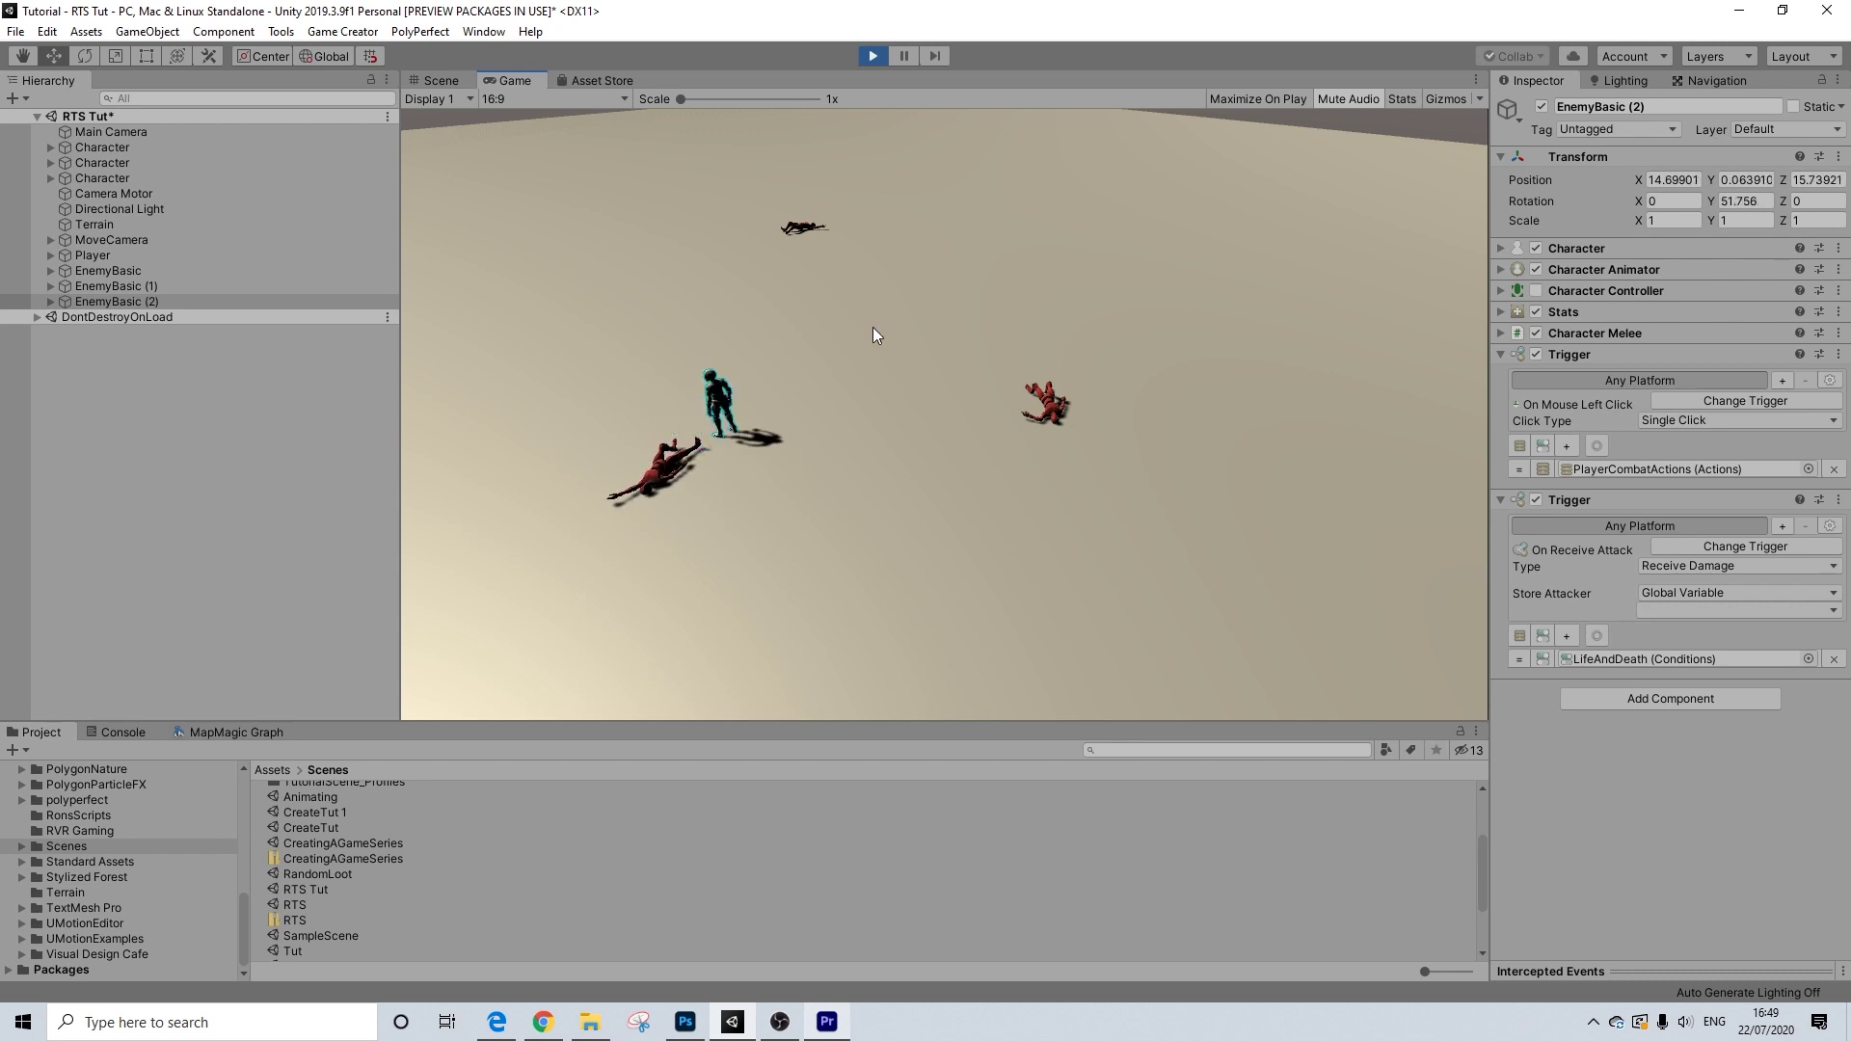
{"action": "left_click", "coordinate": [940, 521]}
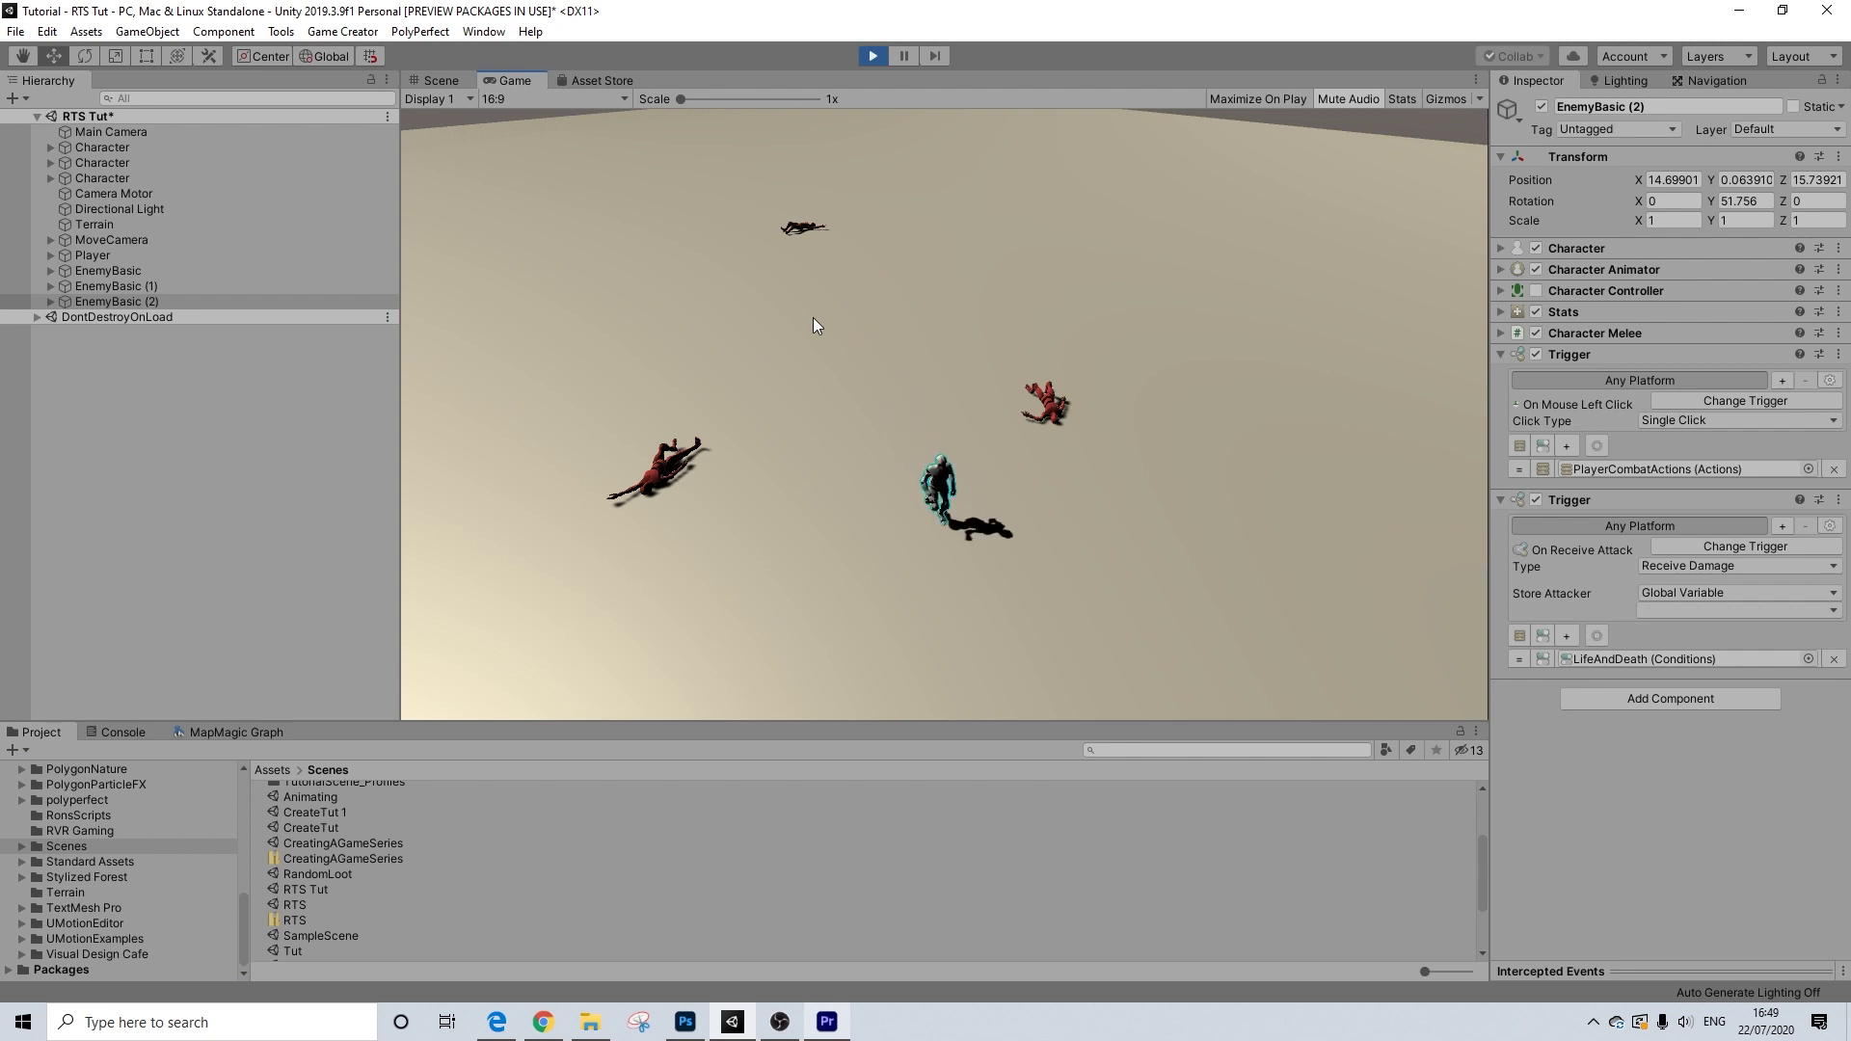